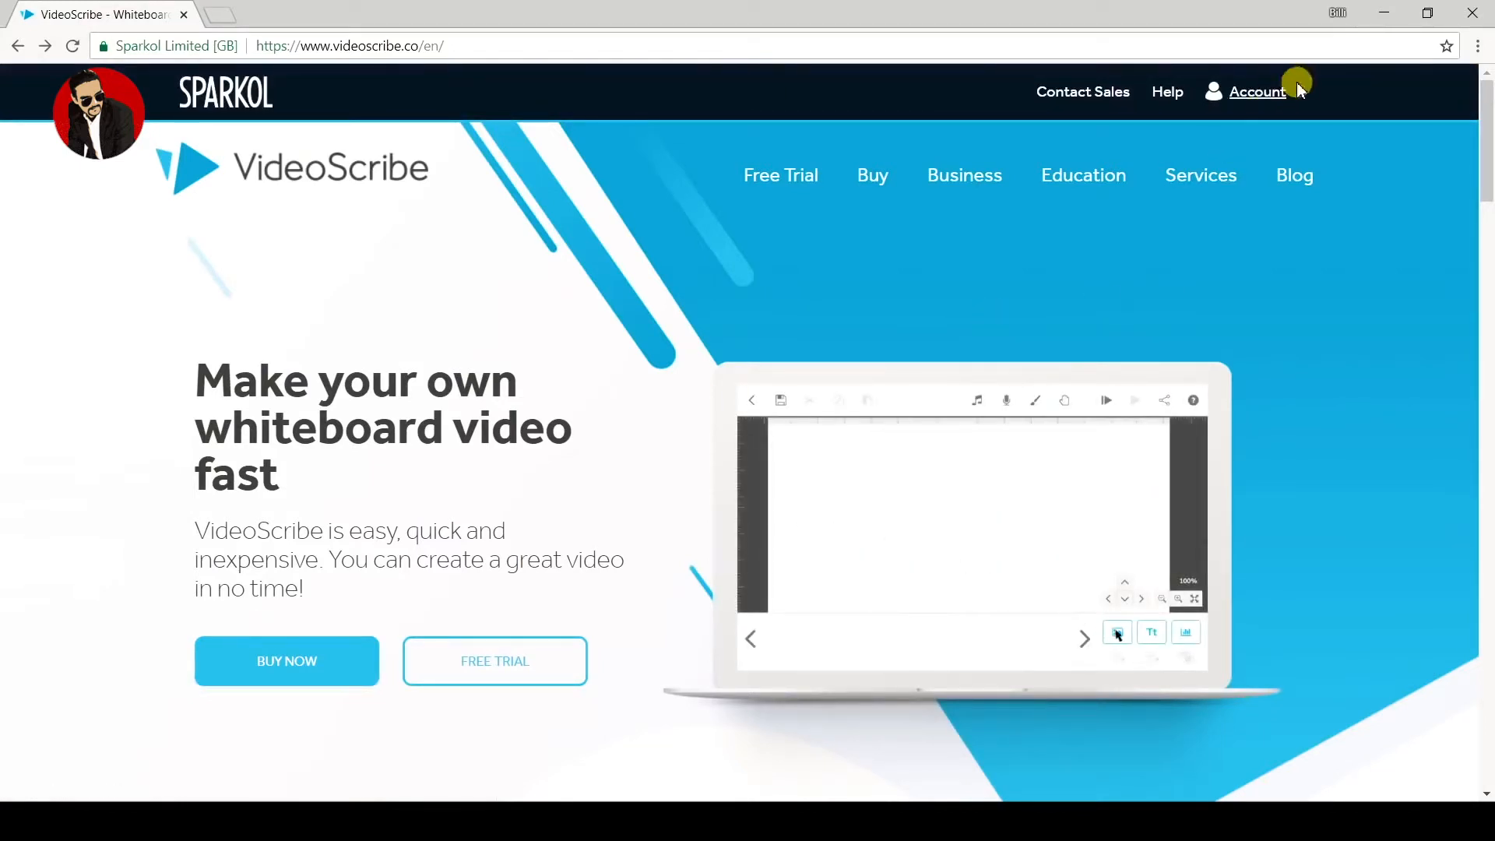
# Step: Switch from the browser to the VideoScribe desktop application and log in with the remembered account credentials
pyautogui.click(1381, 10)
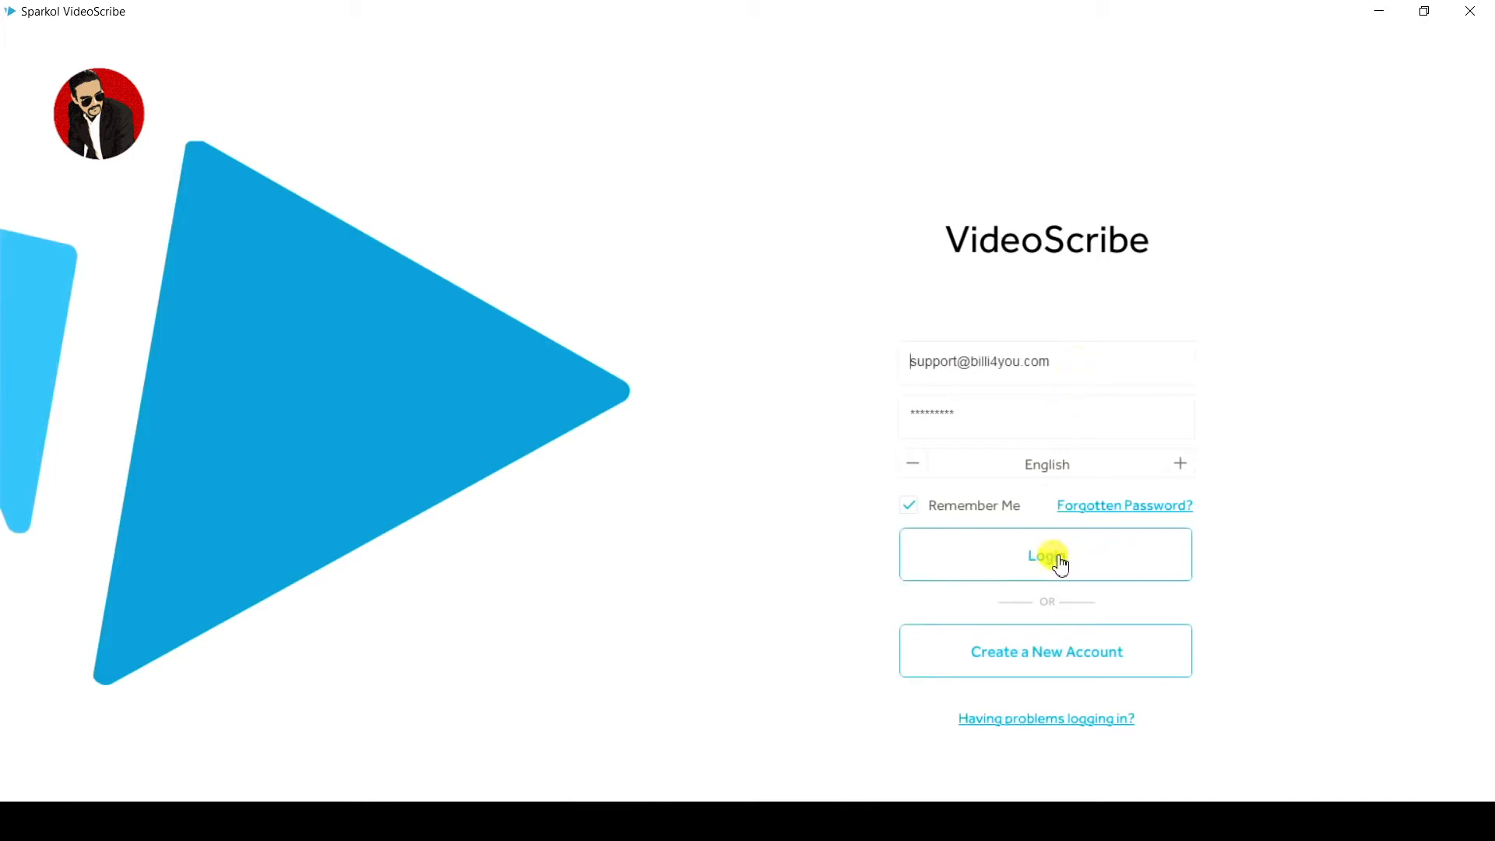
pyautogui.click(1060, 561)
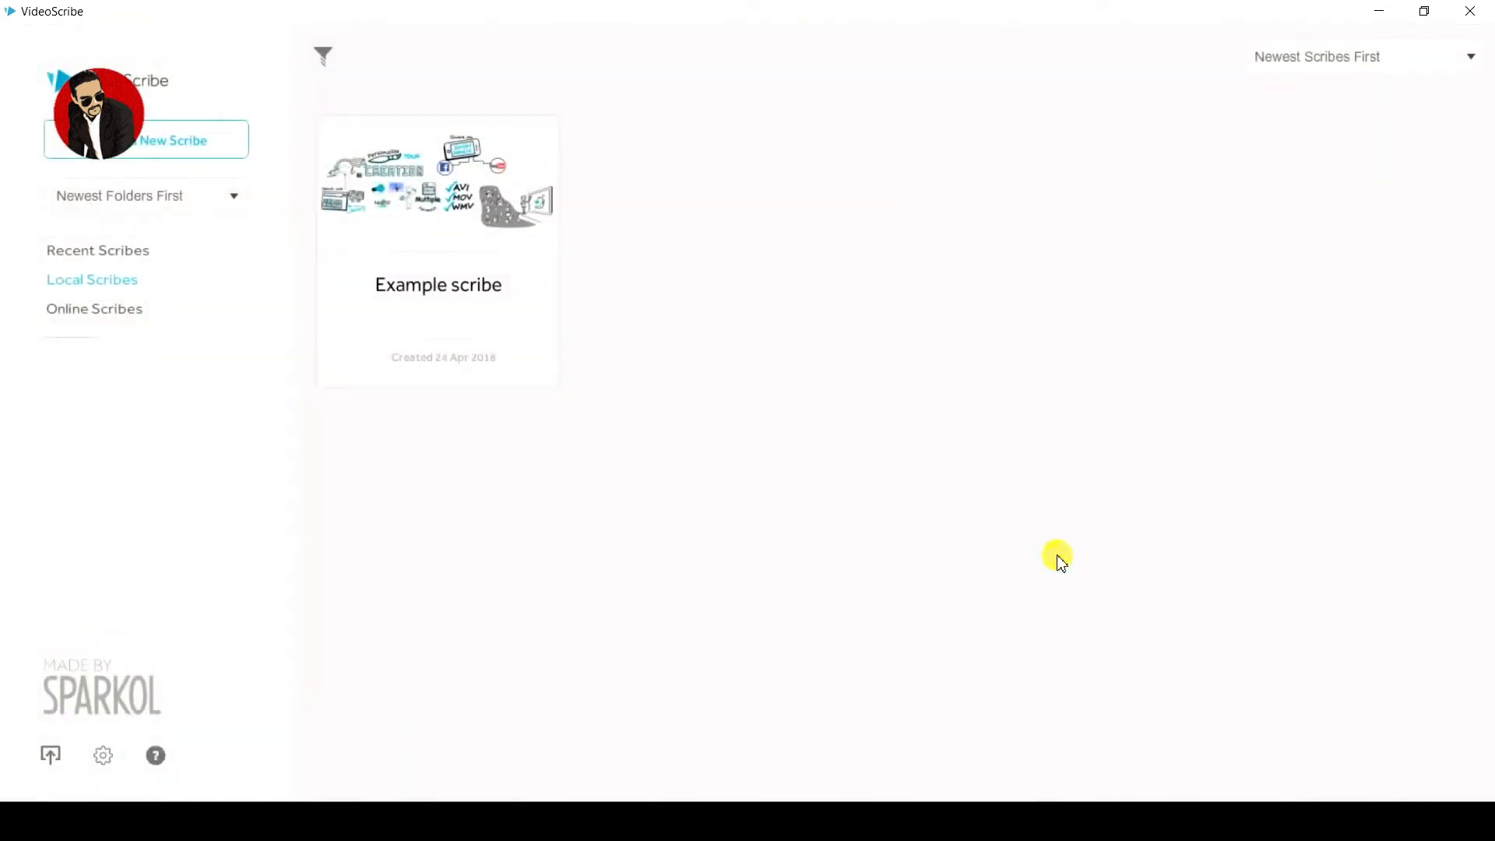
# Step: Review the scribe defaults in the user preferences, such as auto-save timing, transition time, pause time and maximum draw time
pyautogui.moveTo(507, 348)
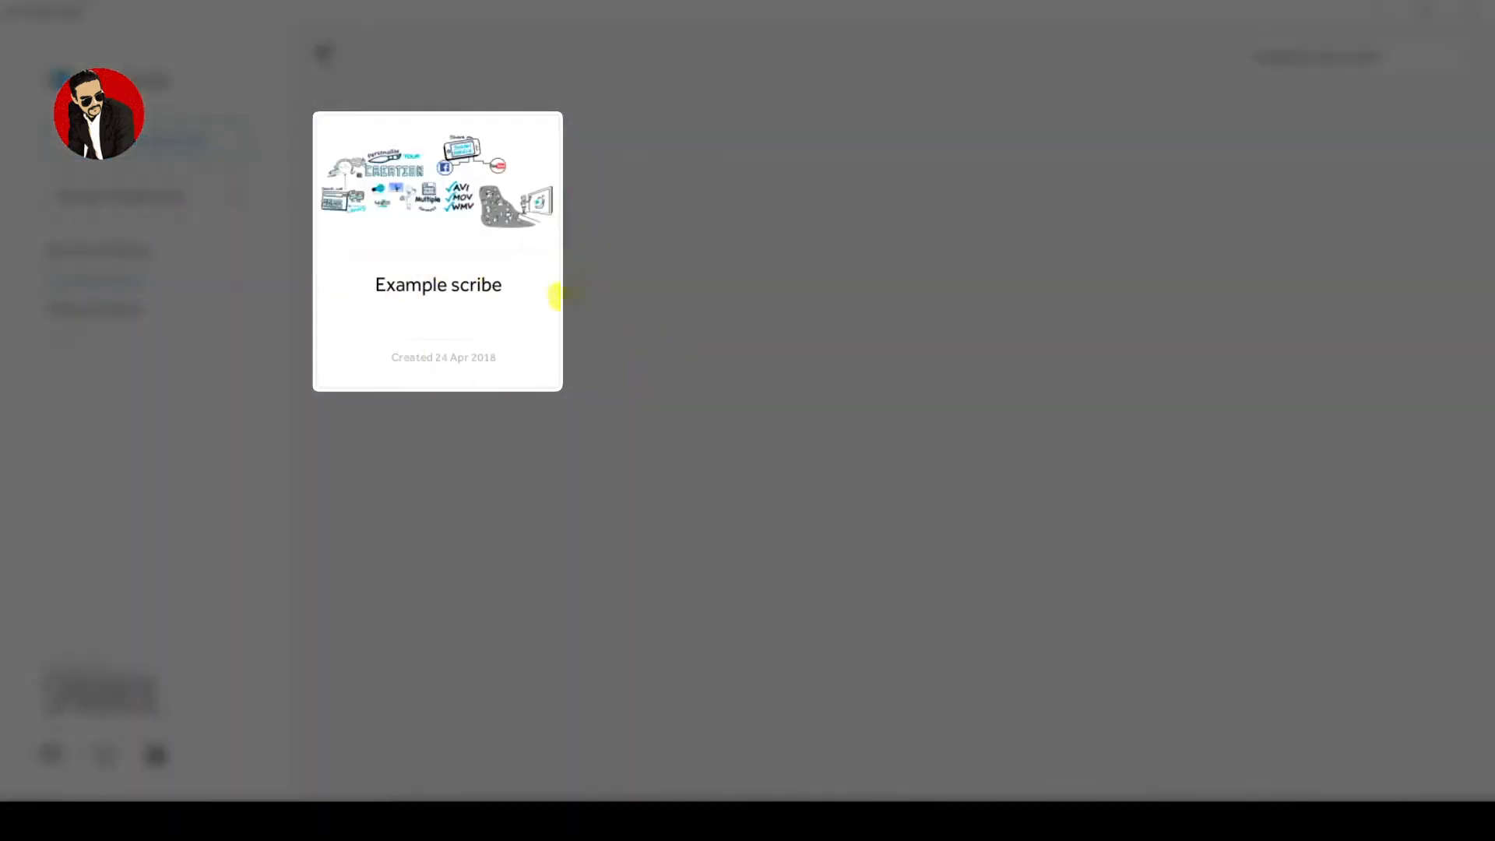
pyautogui.moveTo(507, 254)
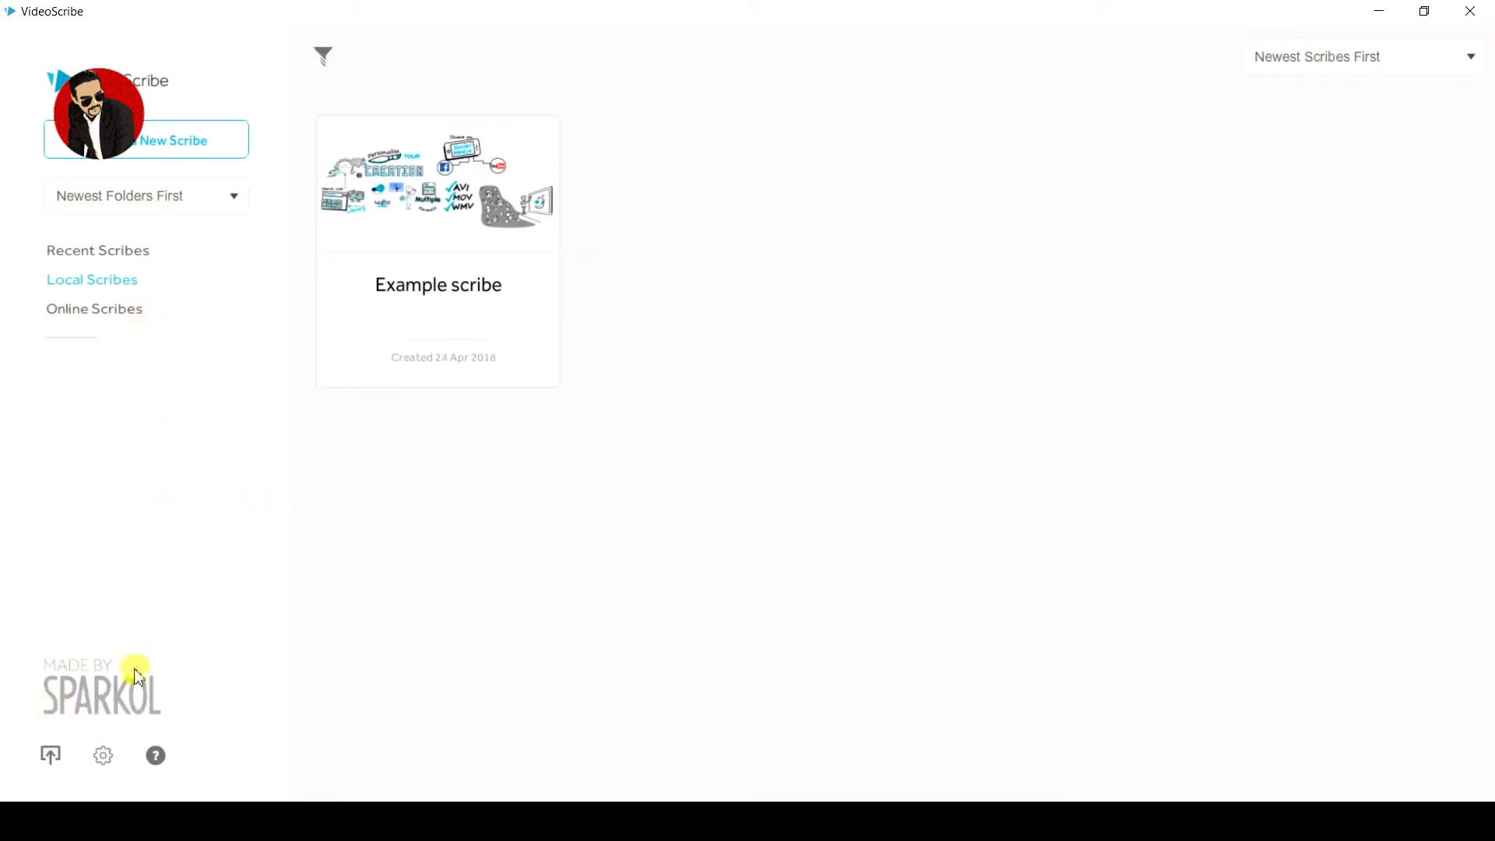
pyautogui.click(110, 755)
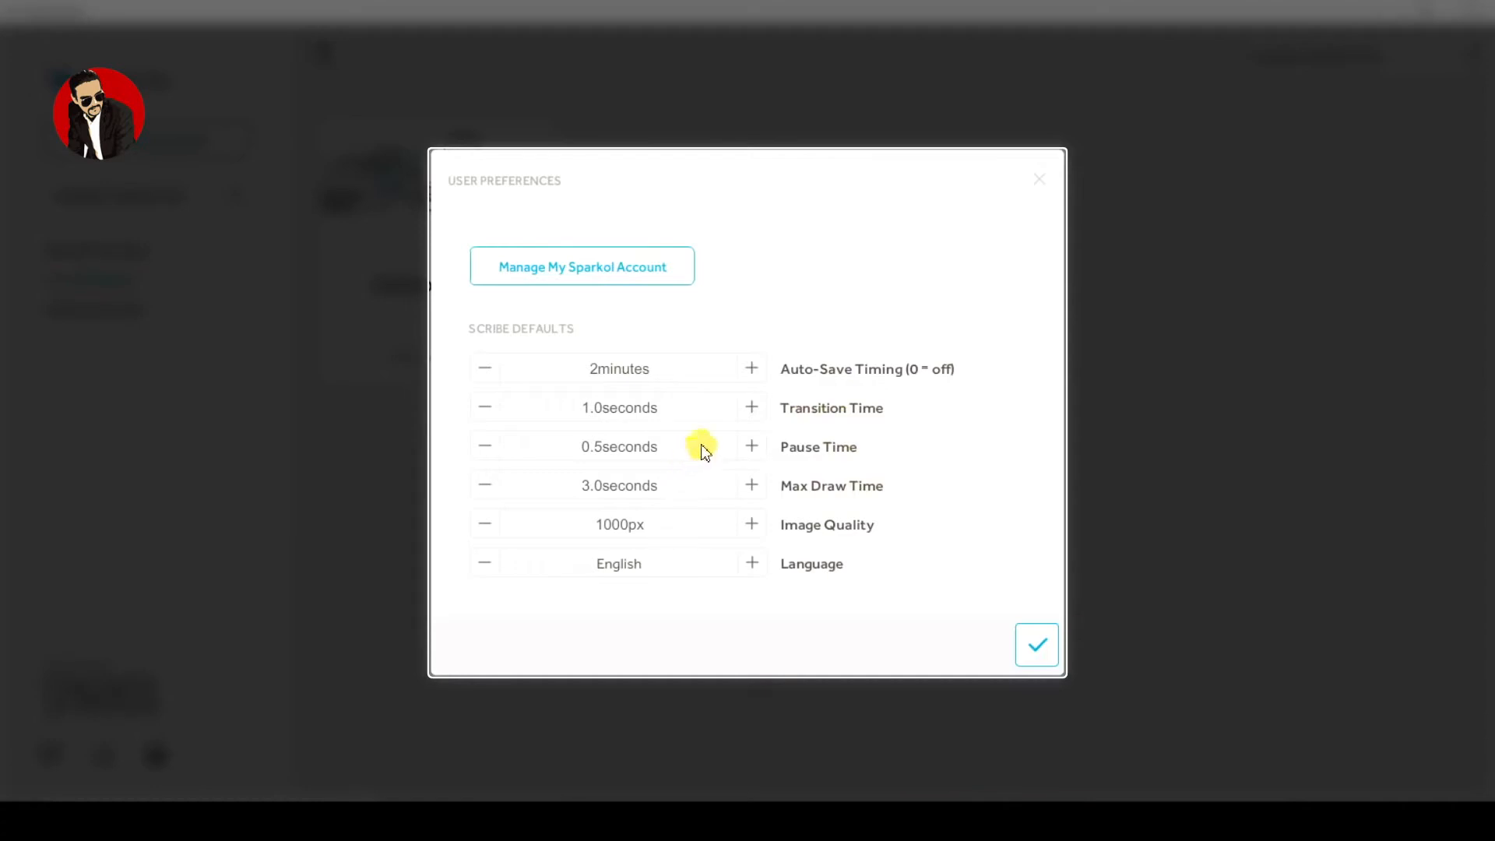
pyautogui.click(1036, 645)
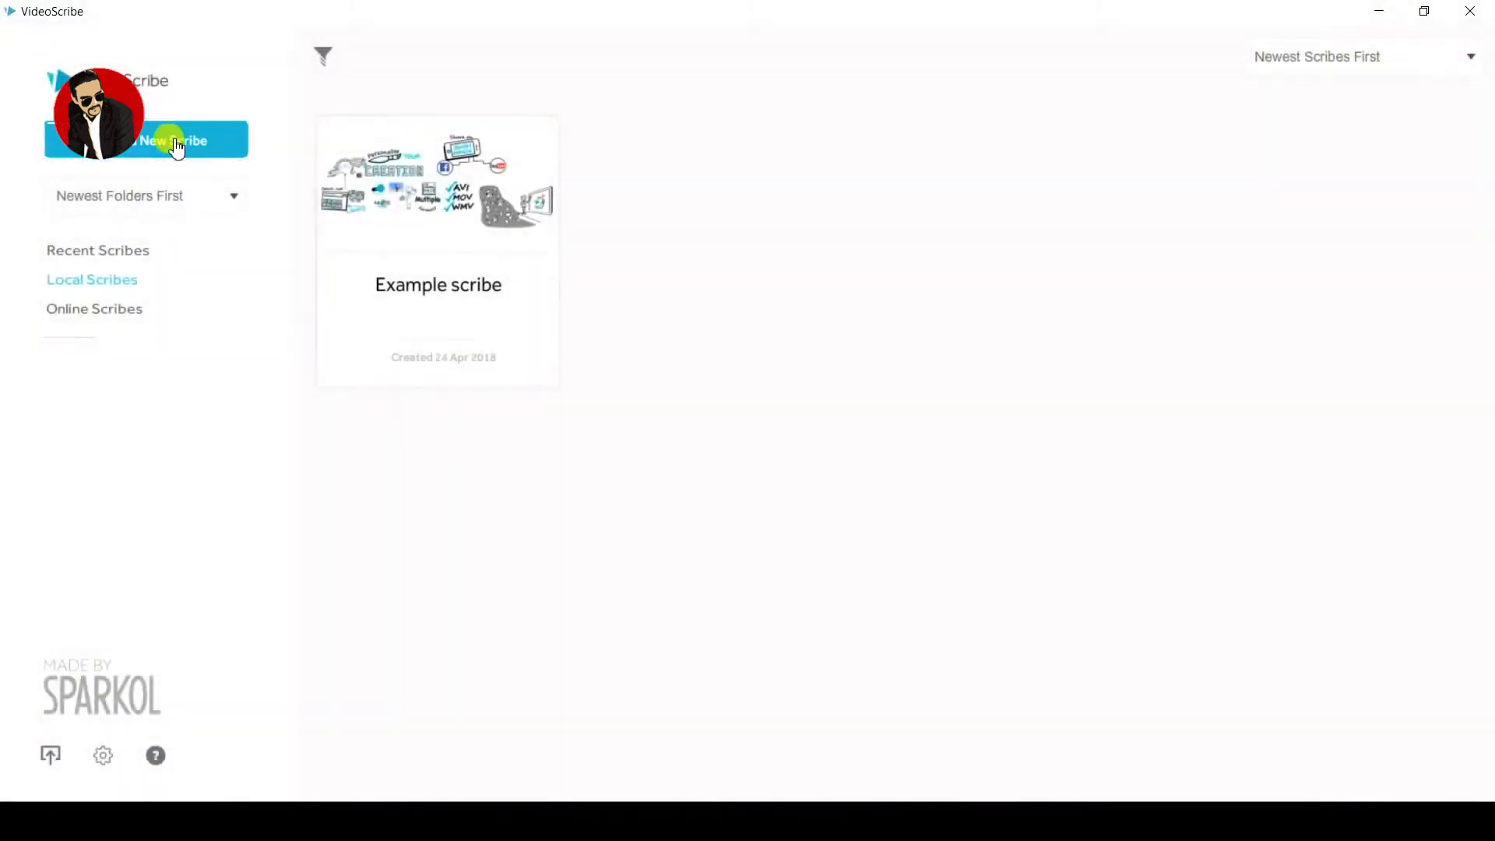
# Step: Create a new blank scribe
pyautogui.click(176, 144)
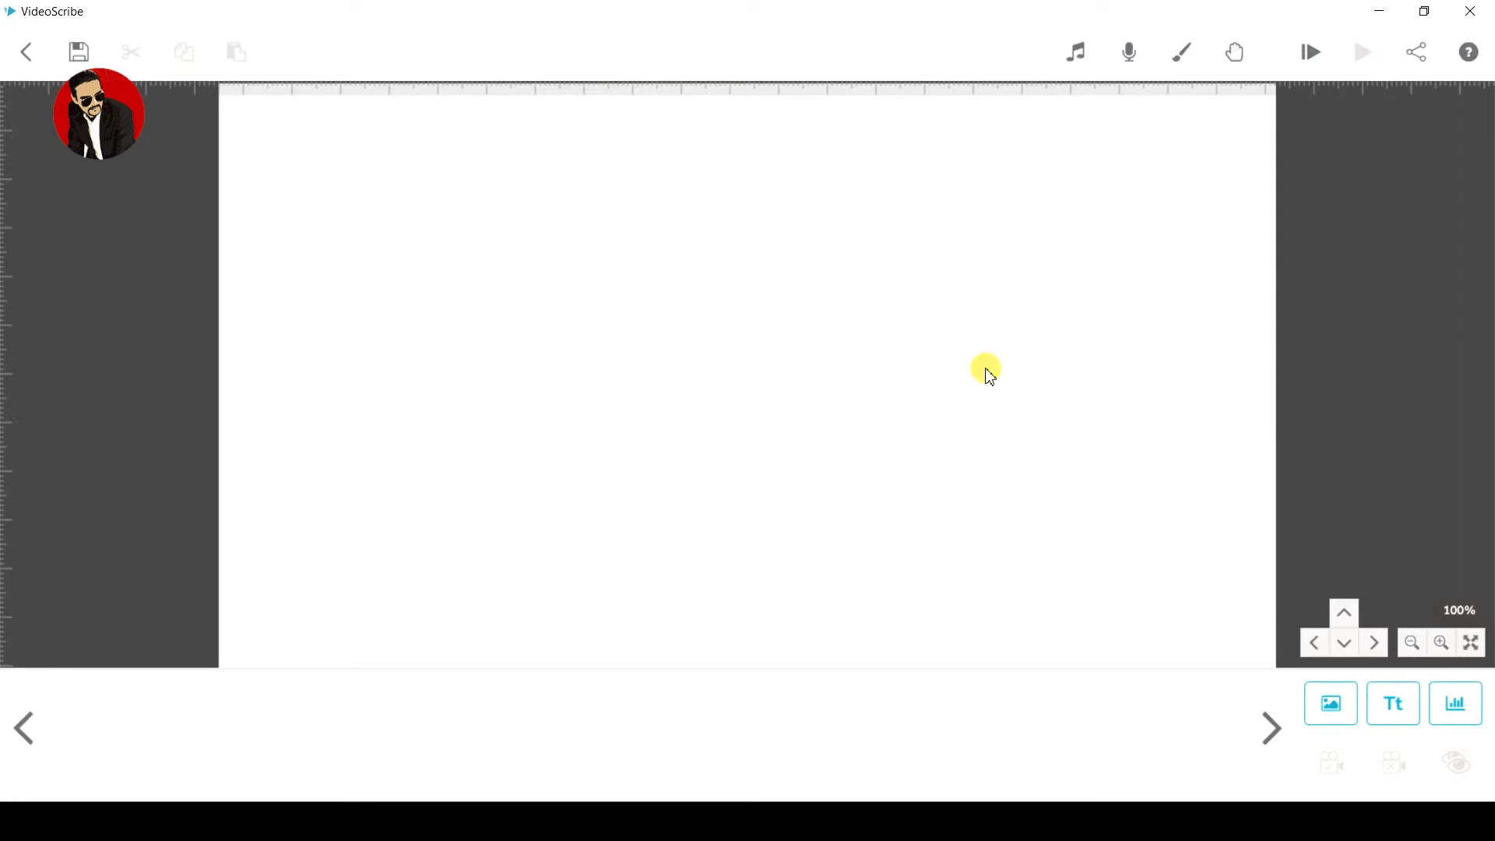
pyautogui.click(79, 55)
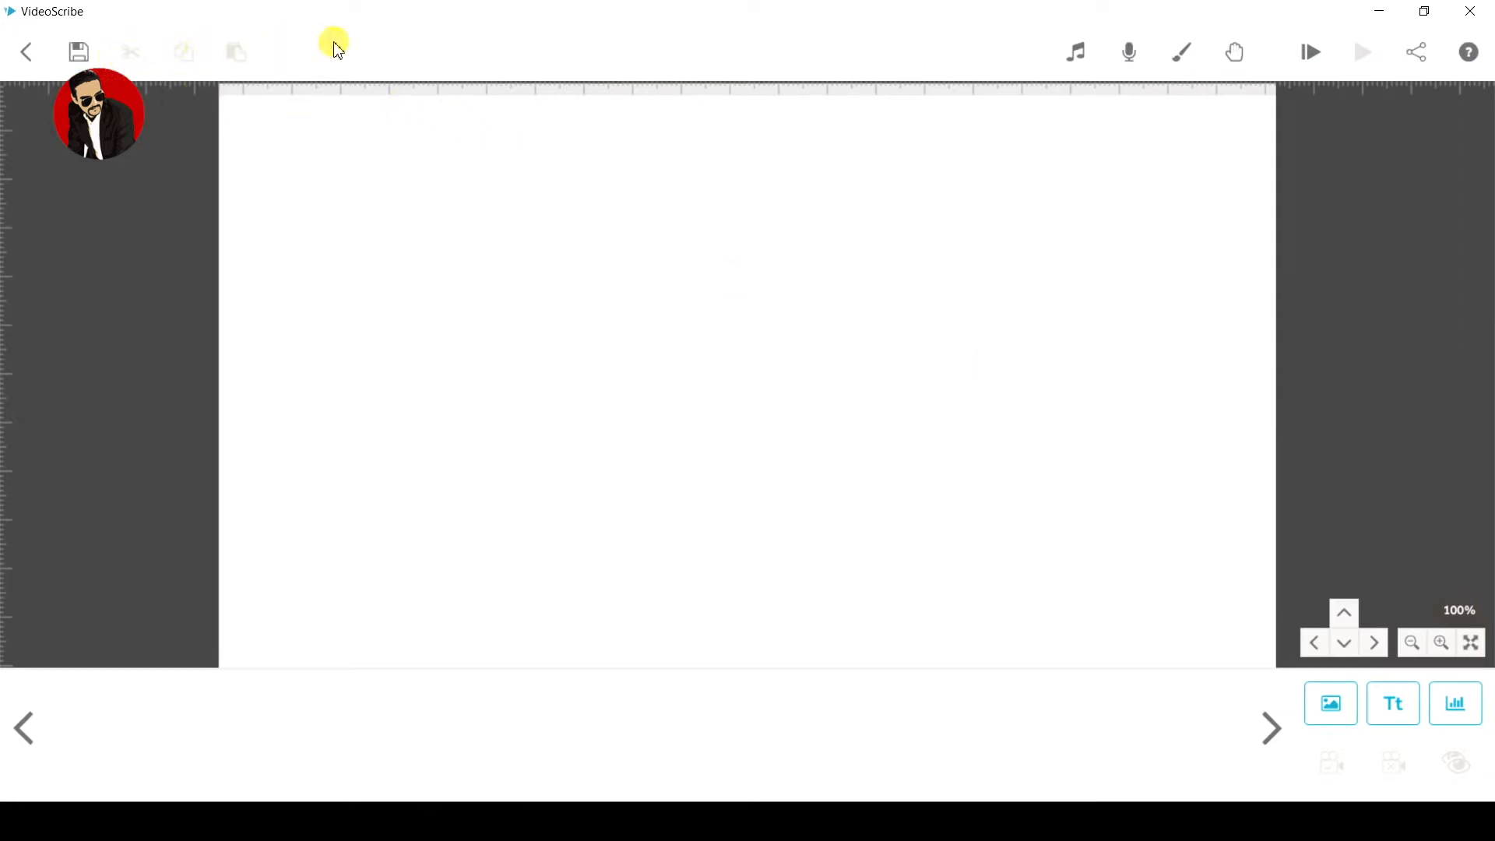
# Step: Look over the scribe music library and the voiceover recording options without adding any audio
pyautogui.click(1075, 52)
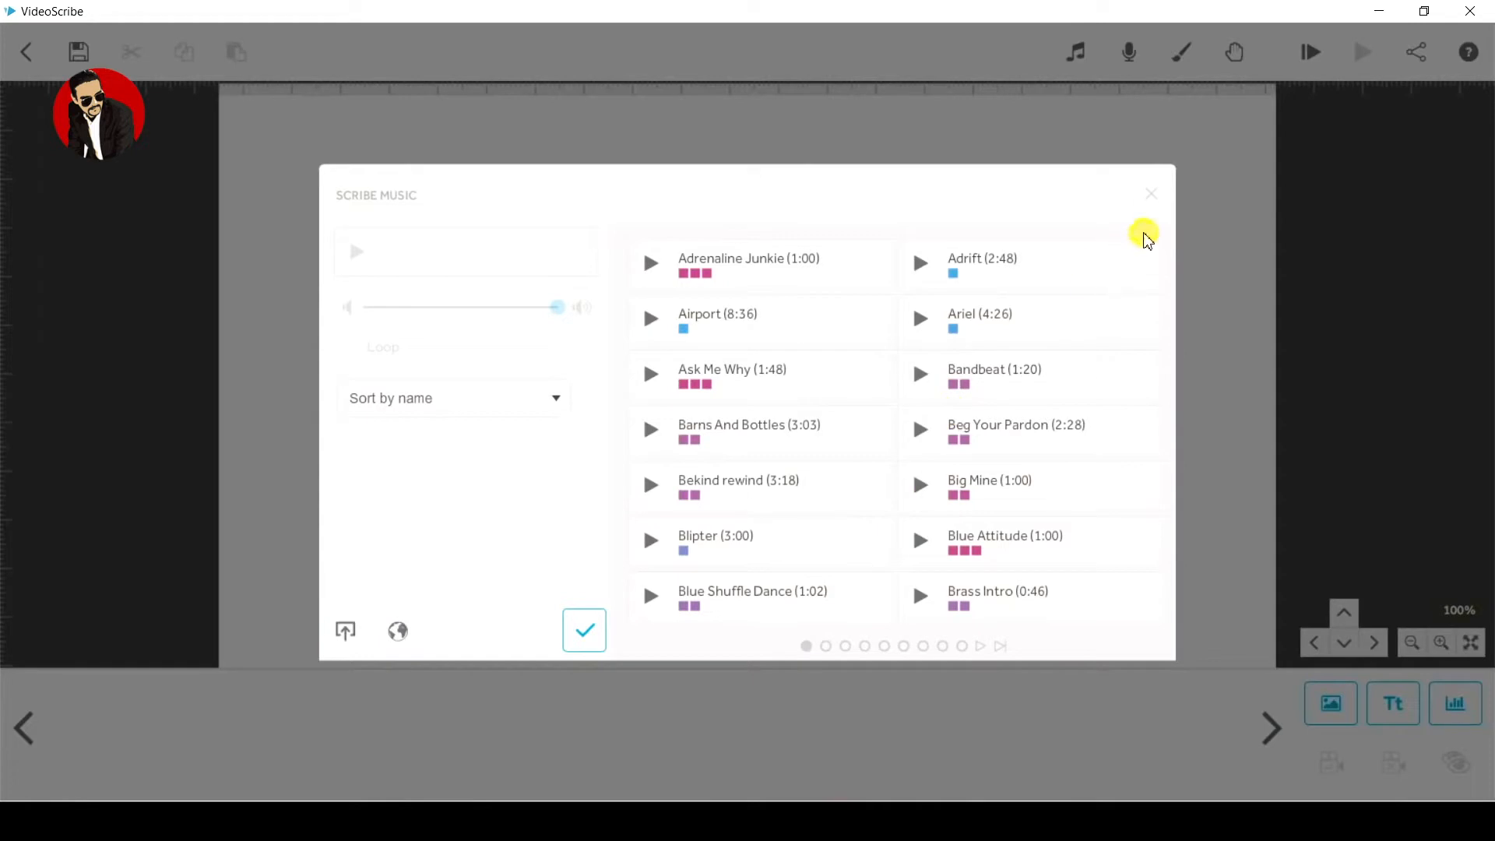
pyautogui.click(1151, 196)
pyautogui.click(1130, 51)
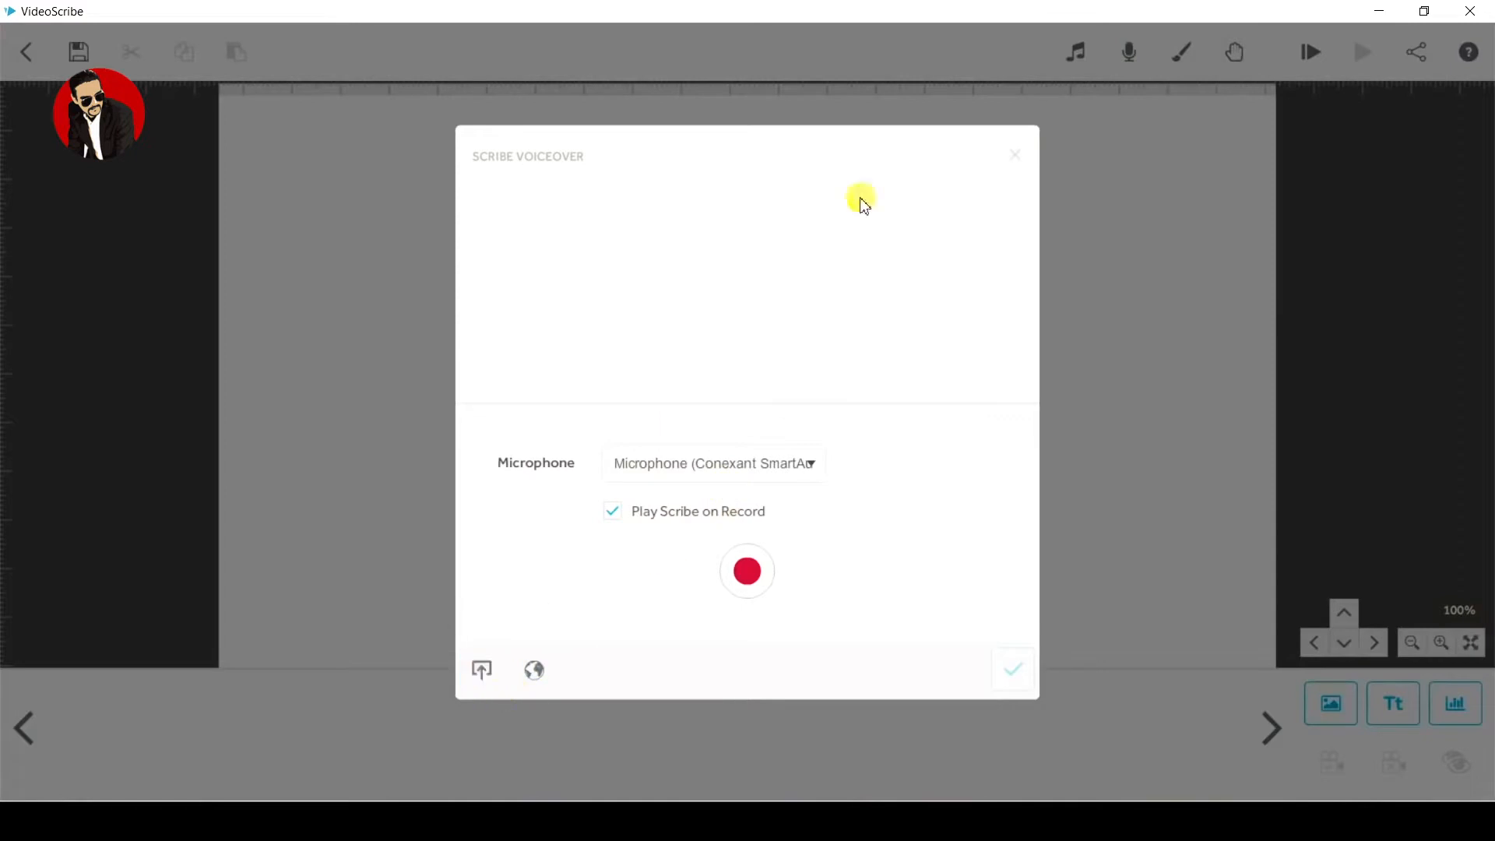
pyautogui.click(1017, 161)
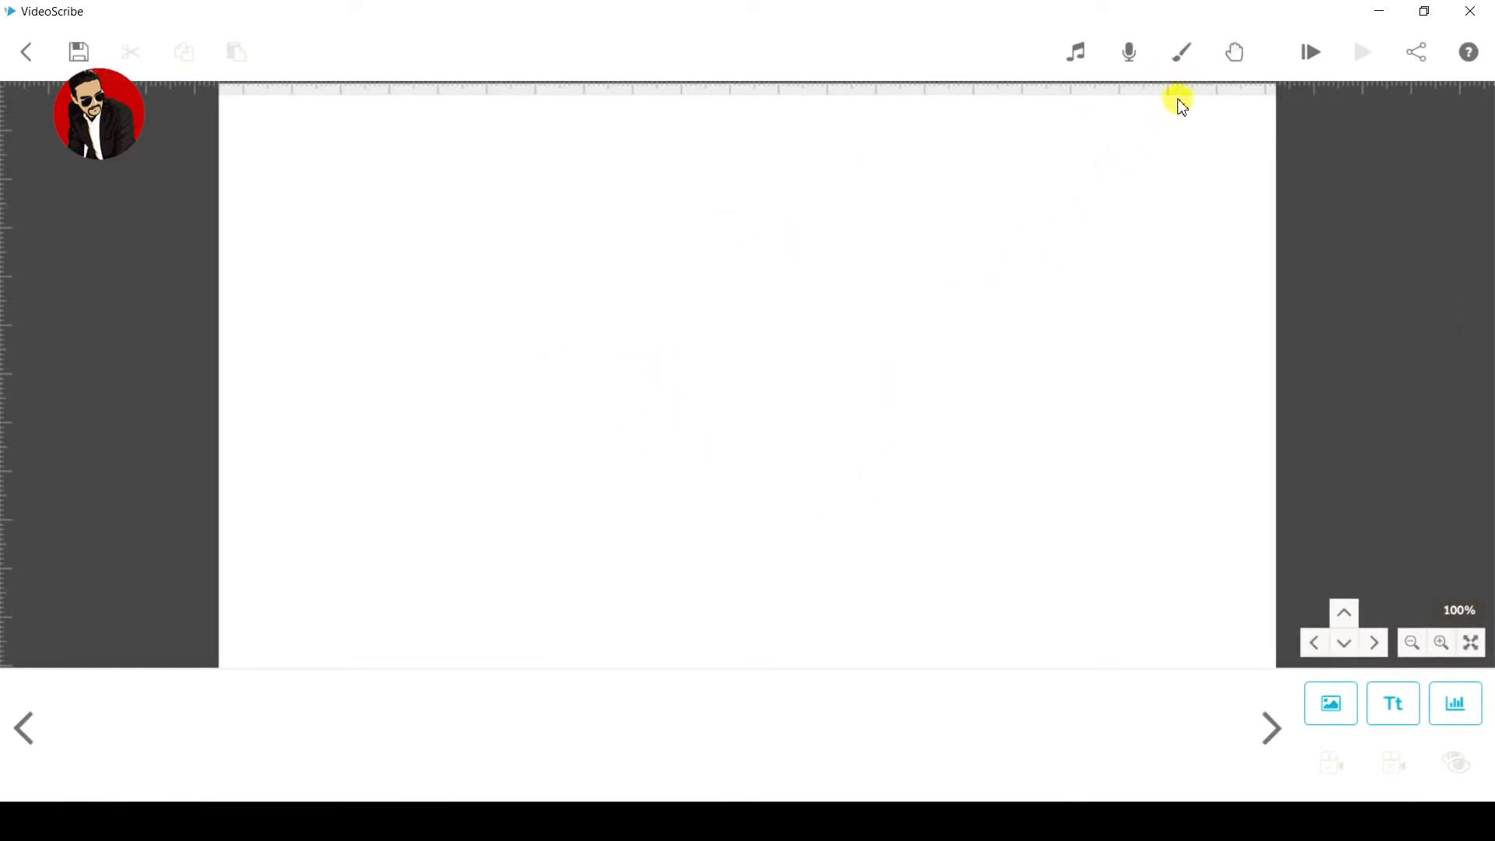
# Step: Try the speckled paper texture on the canvas and restore the plain white paper
pyautogui.click(1184, 59)
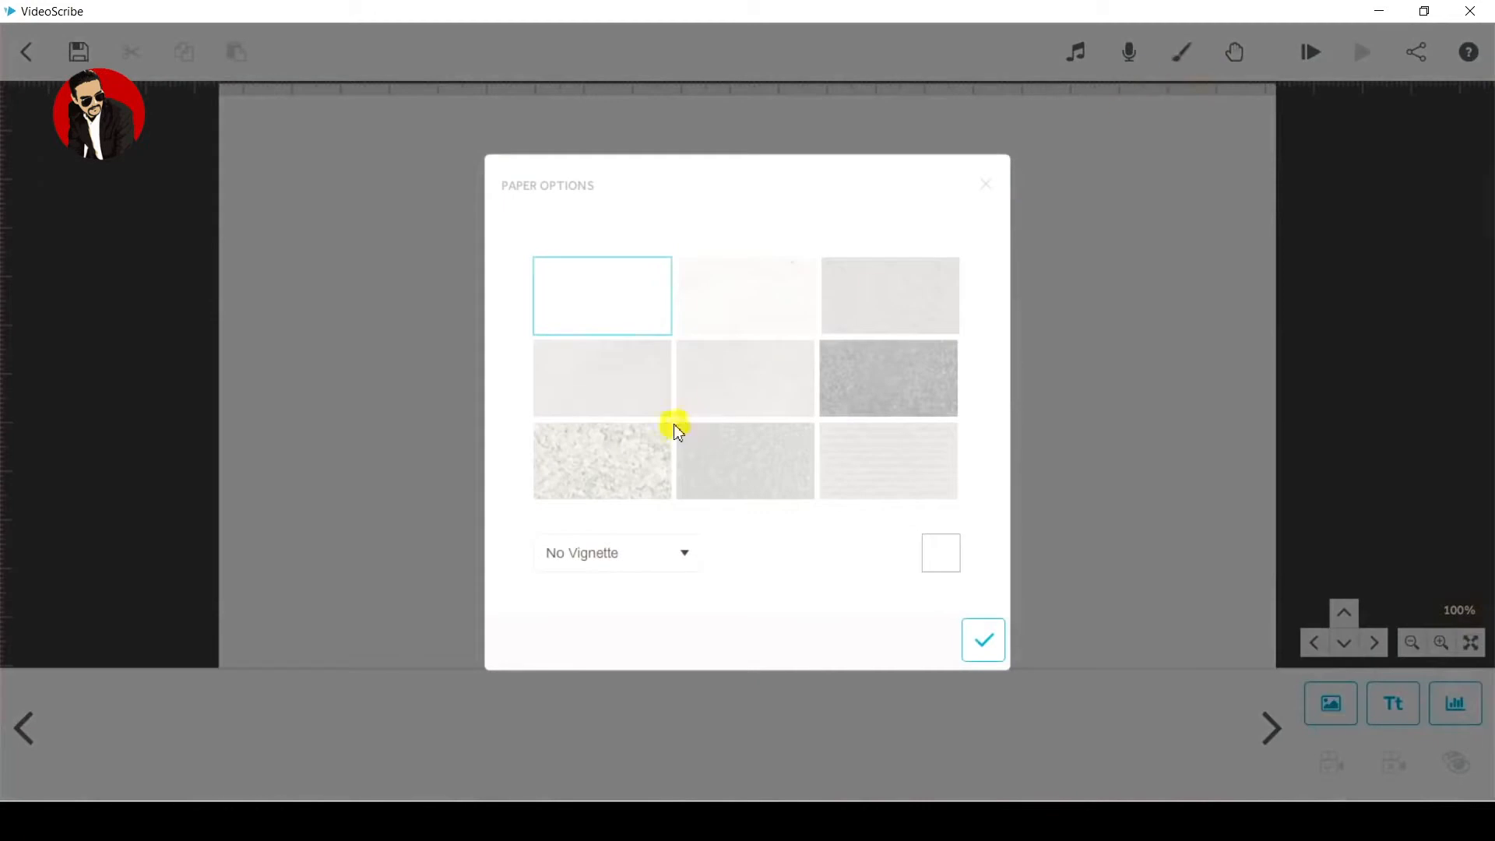
pyautogui.click(619, 481)
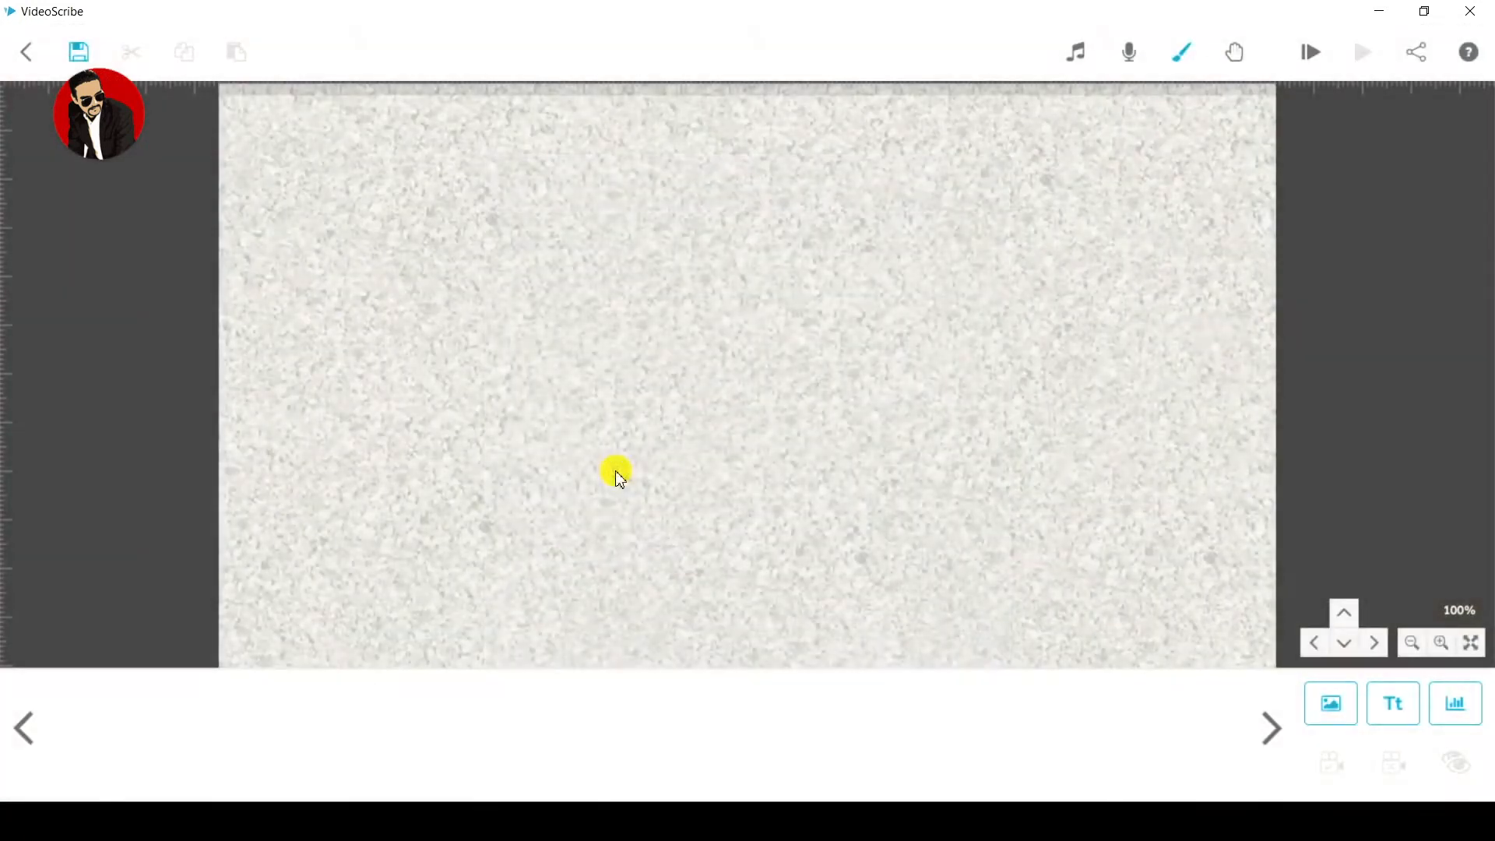
pyautogui.click(1179, 53)
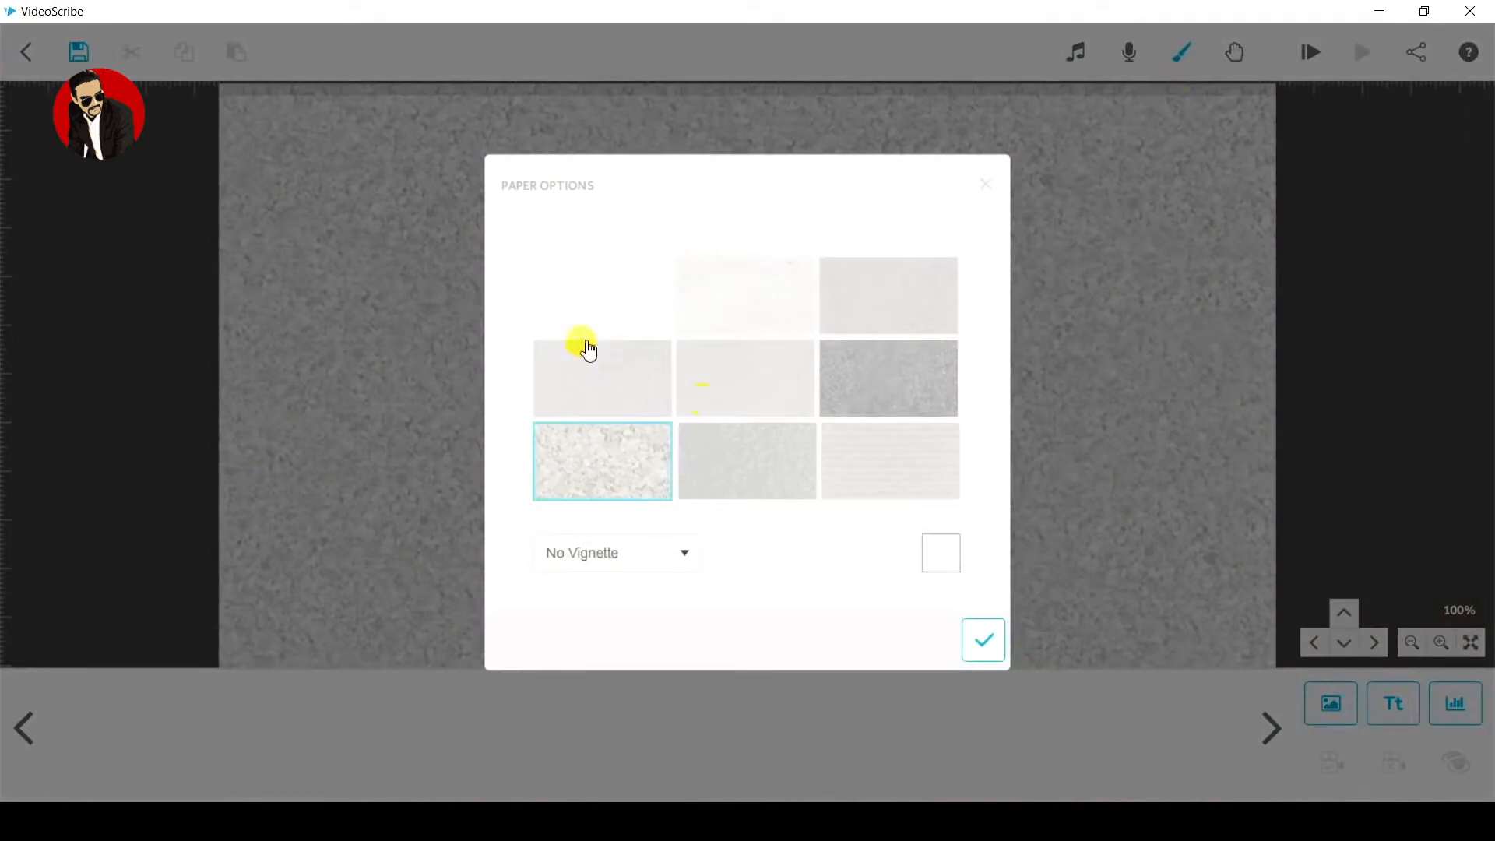
pyautogui.click(588, 290)
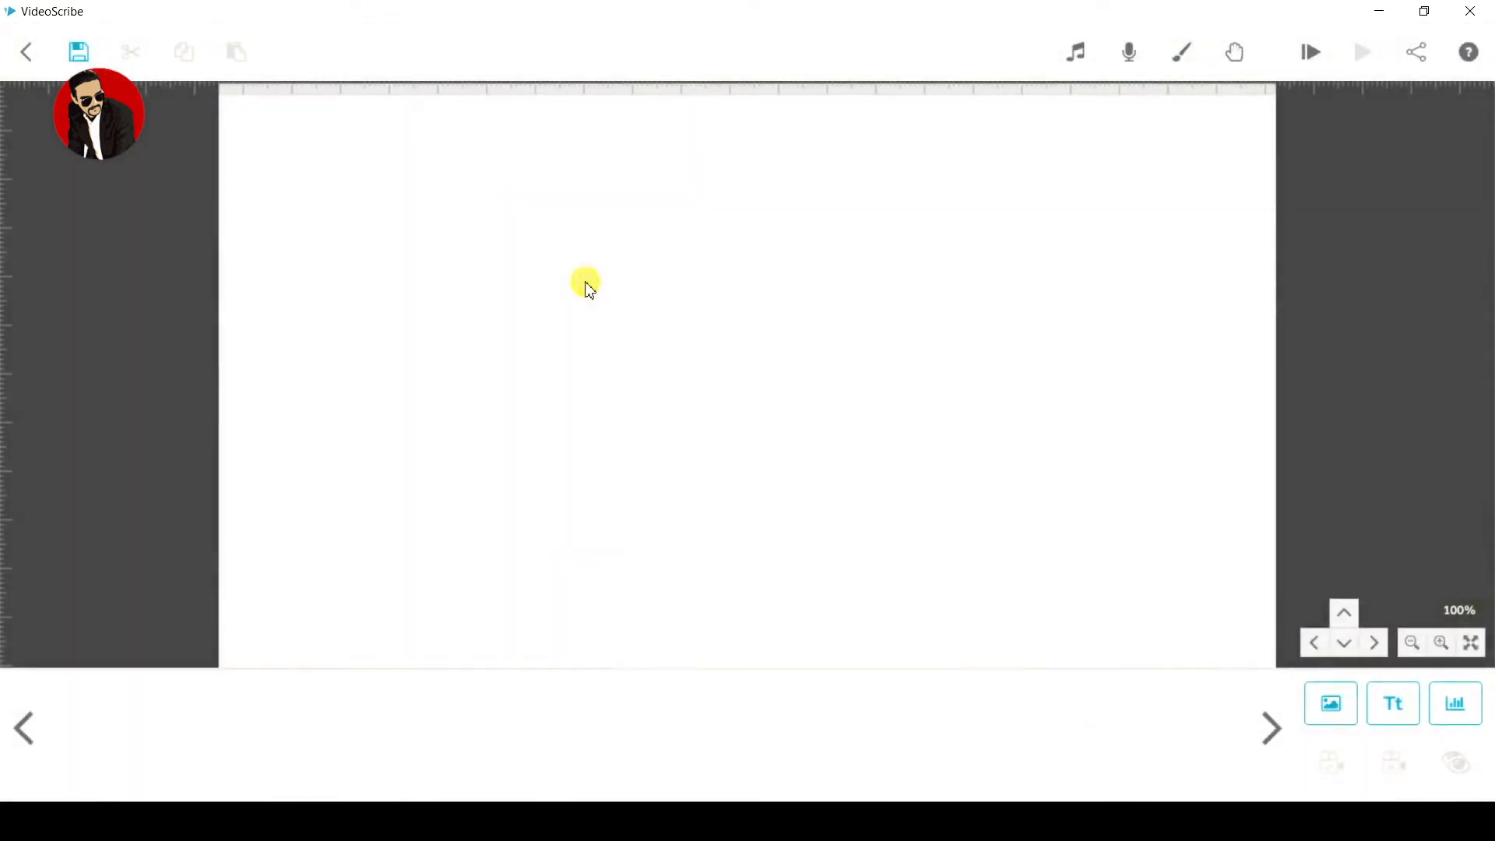
# Step: Browse the pens and several other drawing-hand categories without choosing a different hand
pyautogui.click(1232, 53)
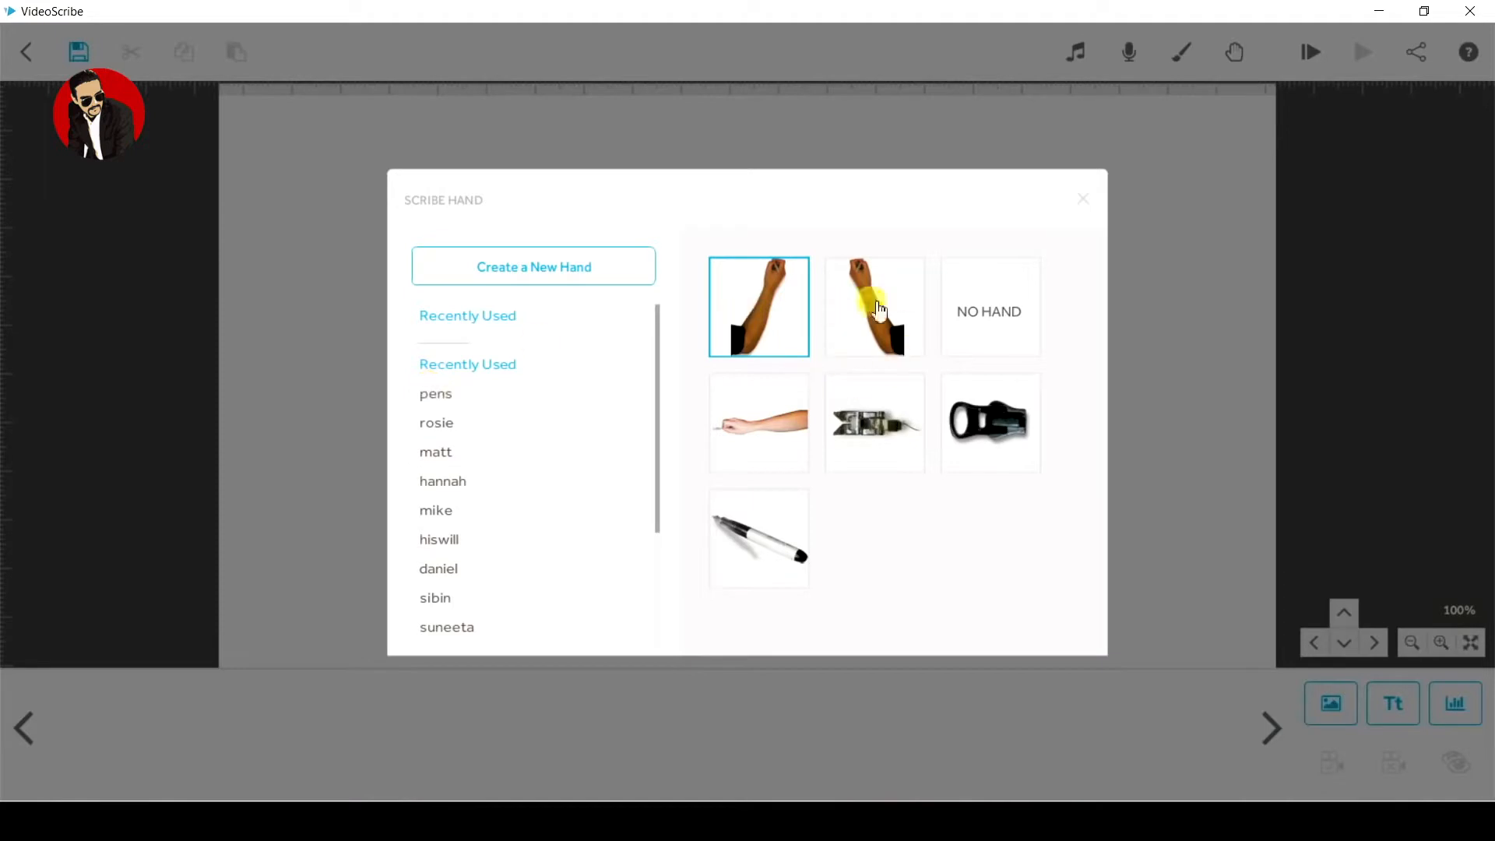
pyautogui.click(451, 400)
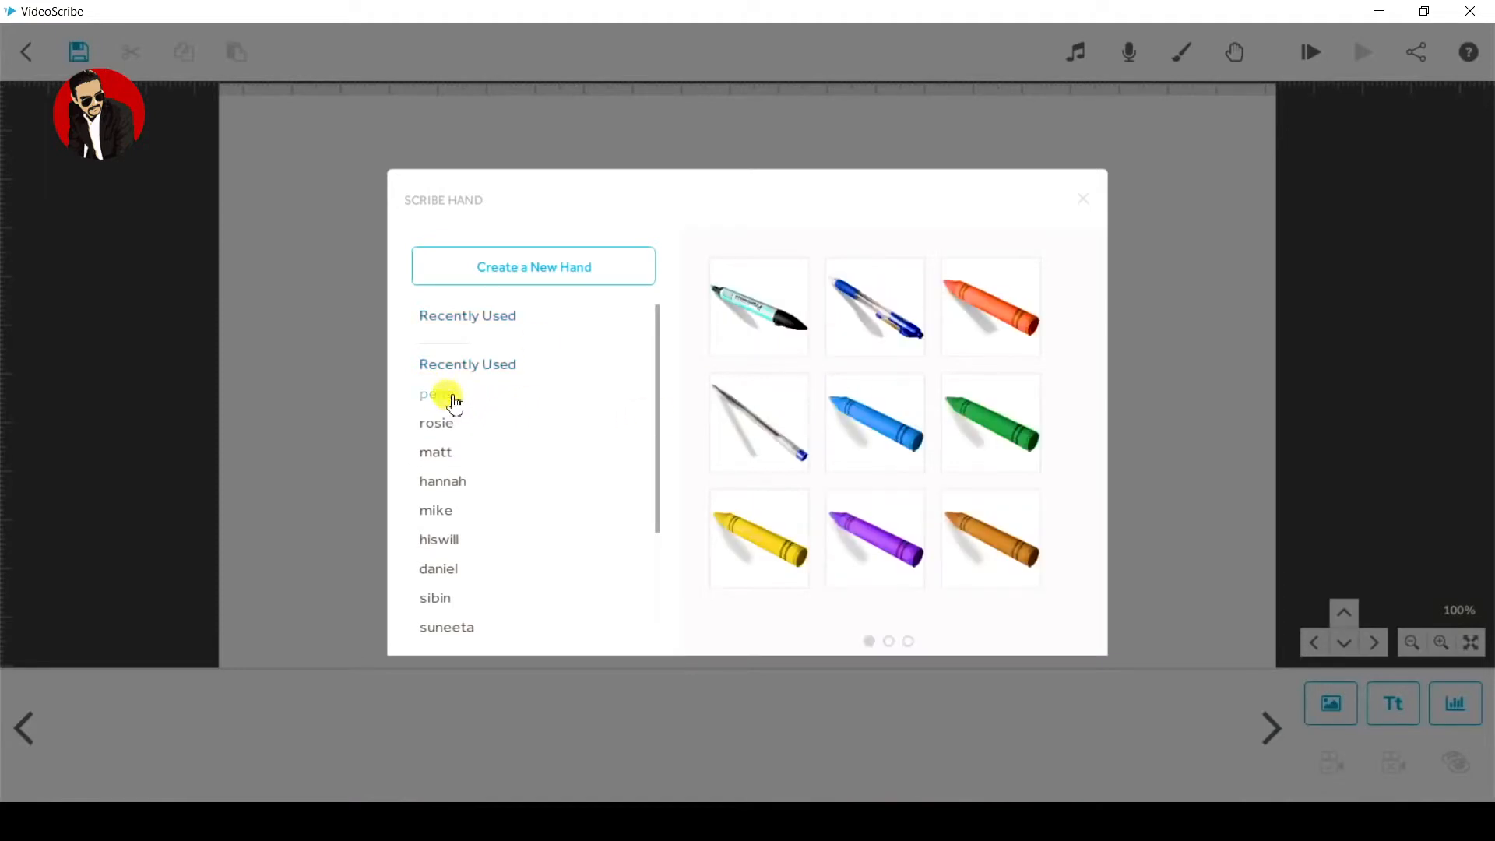
pyautogui.click(438, 423)
pyautogui.click(450, 463)
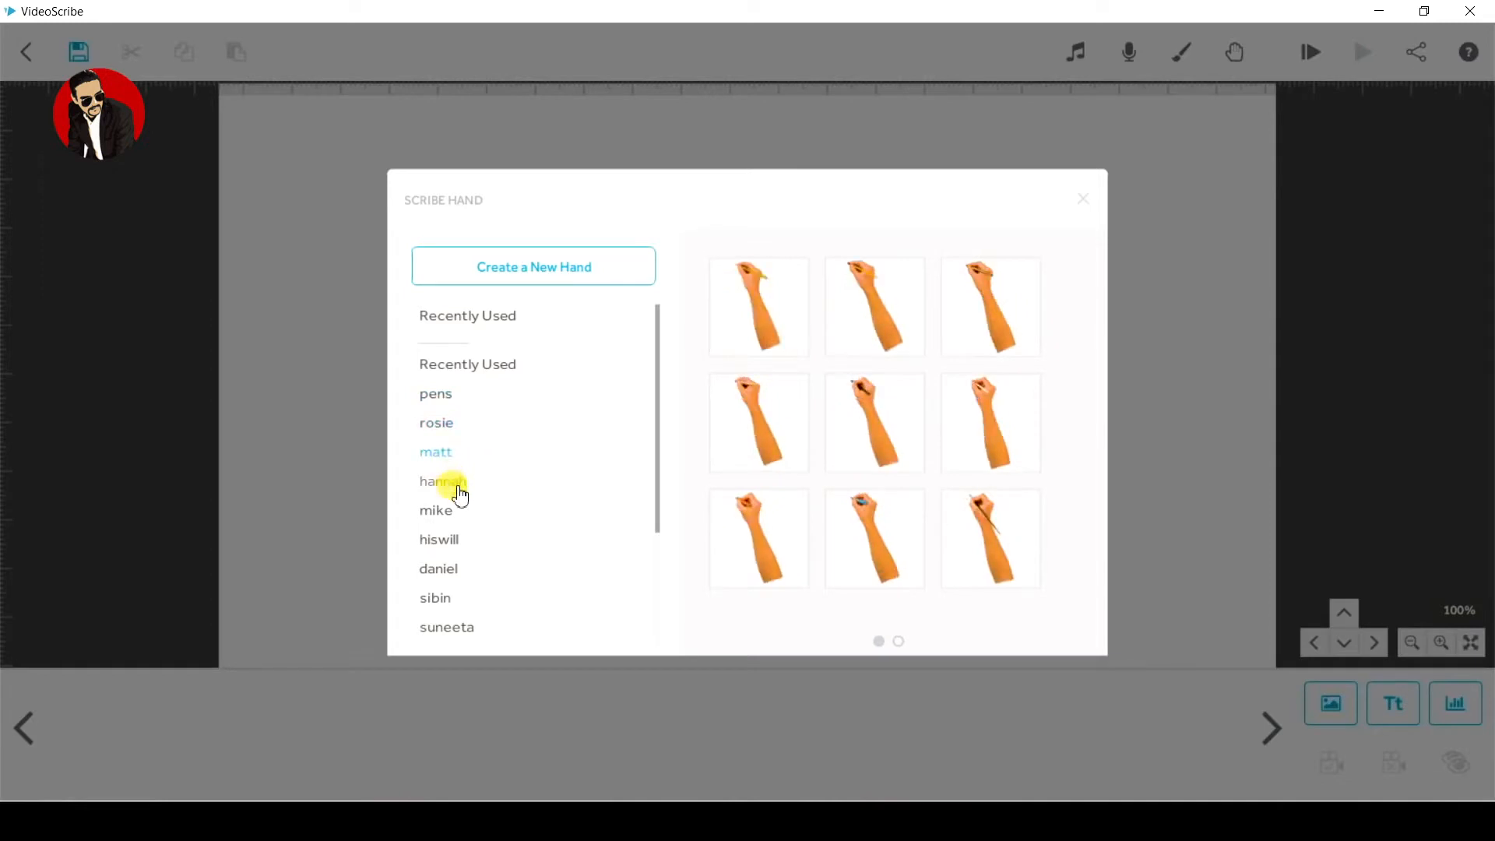
pyautogui.click(461, 490)
pyautogui.click(466, 521)
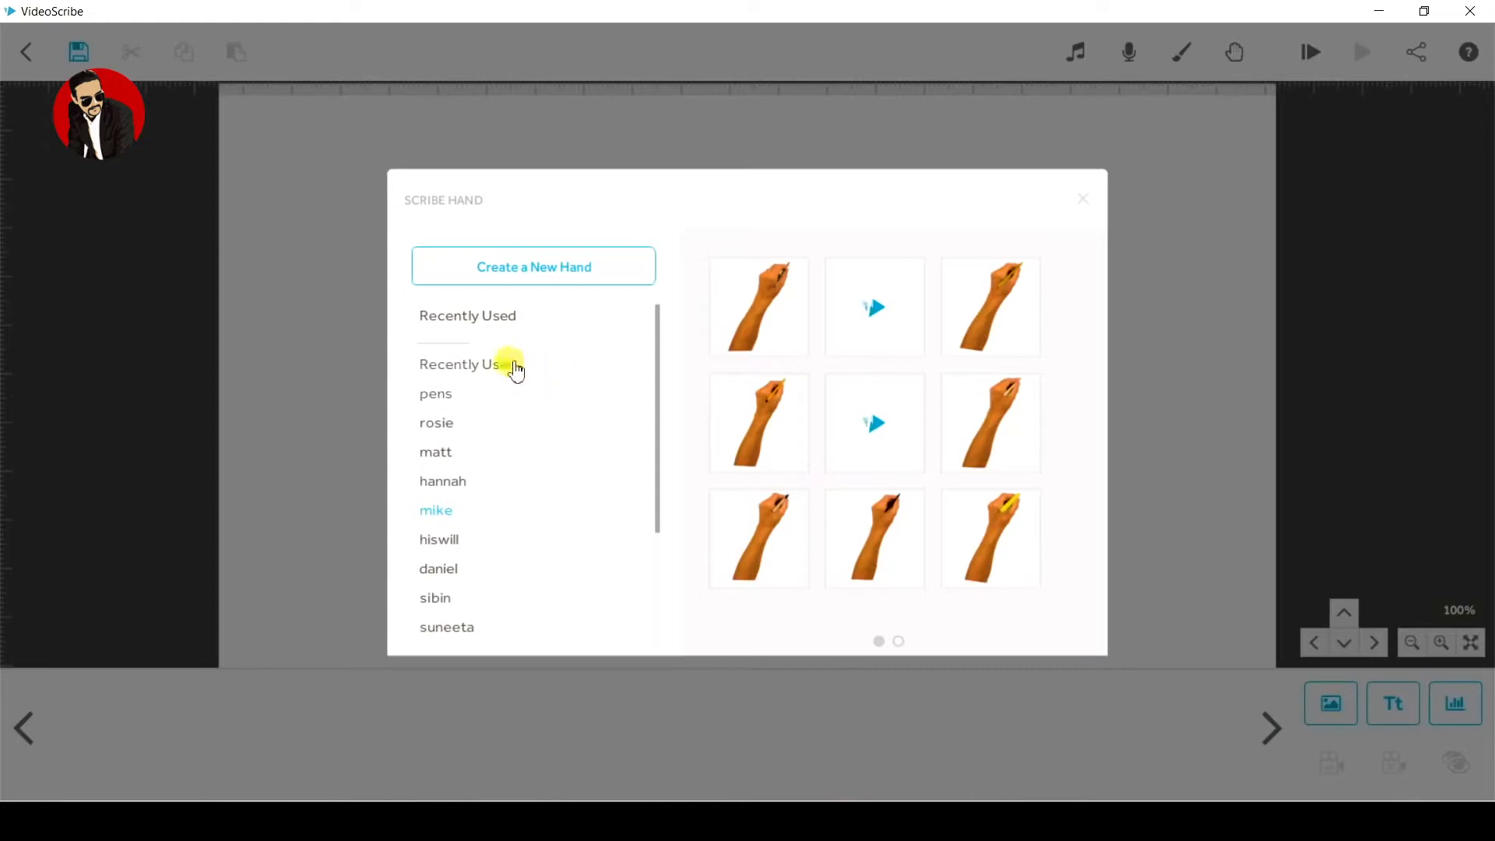
pyautogui.click(1083, 199)
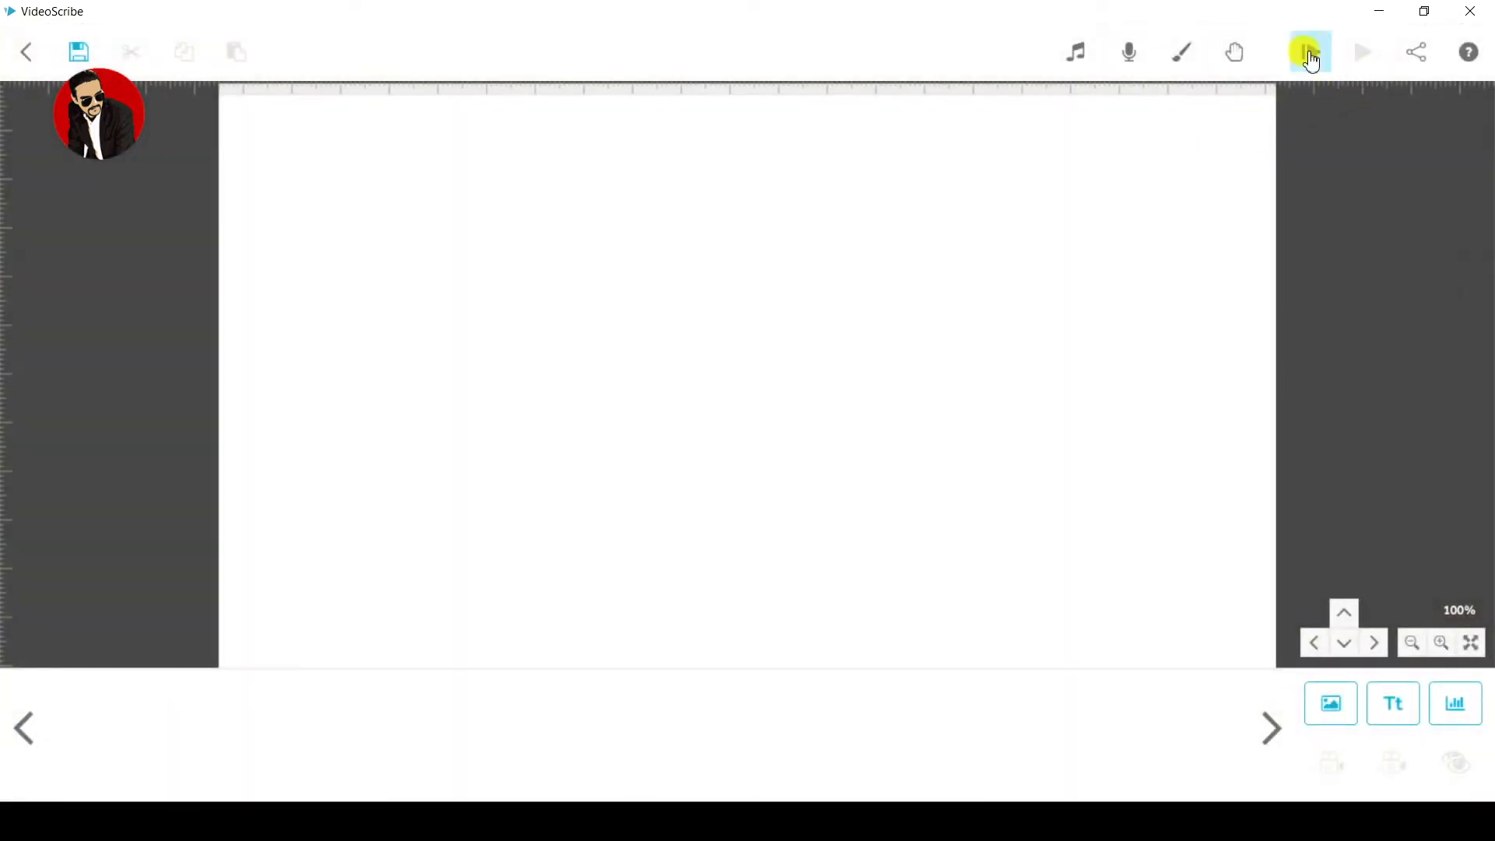
# Step: Try to create and share a video from the empty canvas
pyautogui.click(1417, 53)
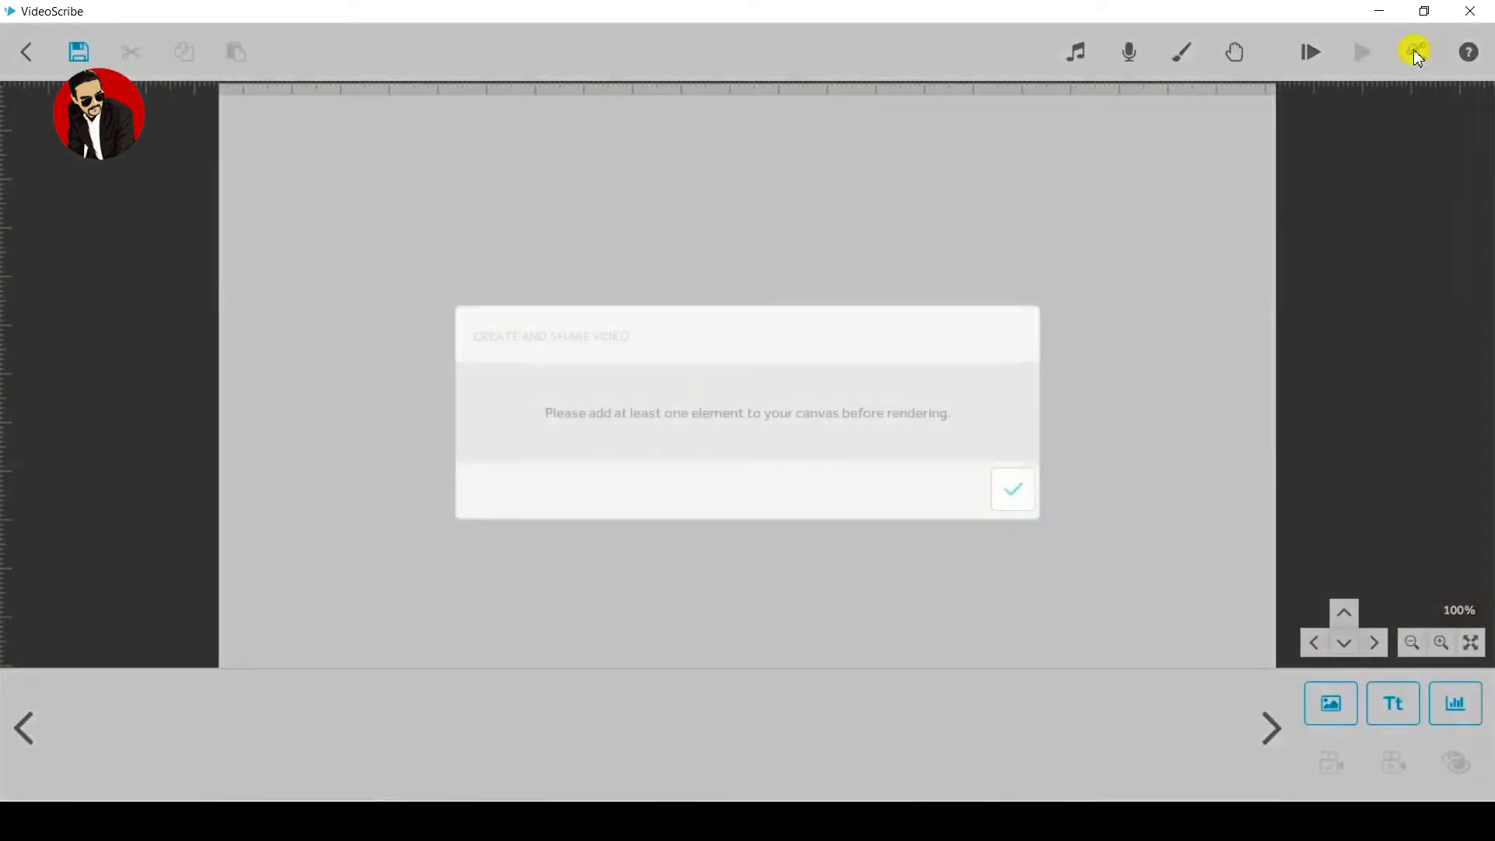
pyautogui.click(1012, 490)
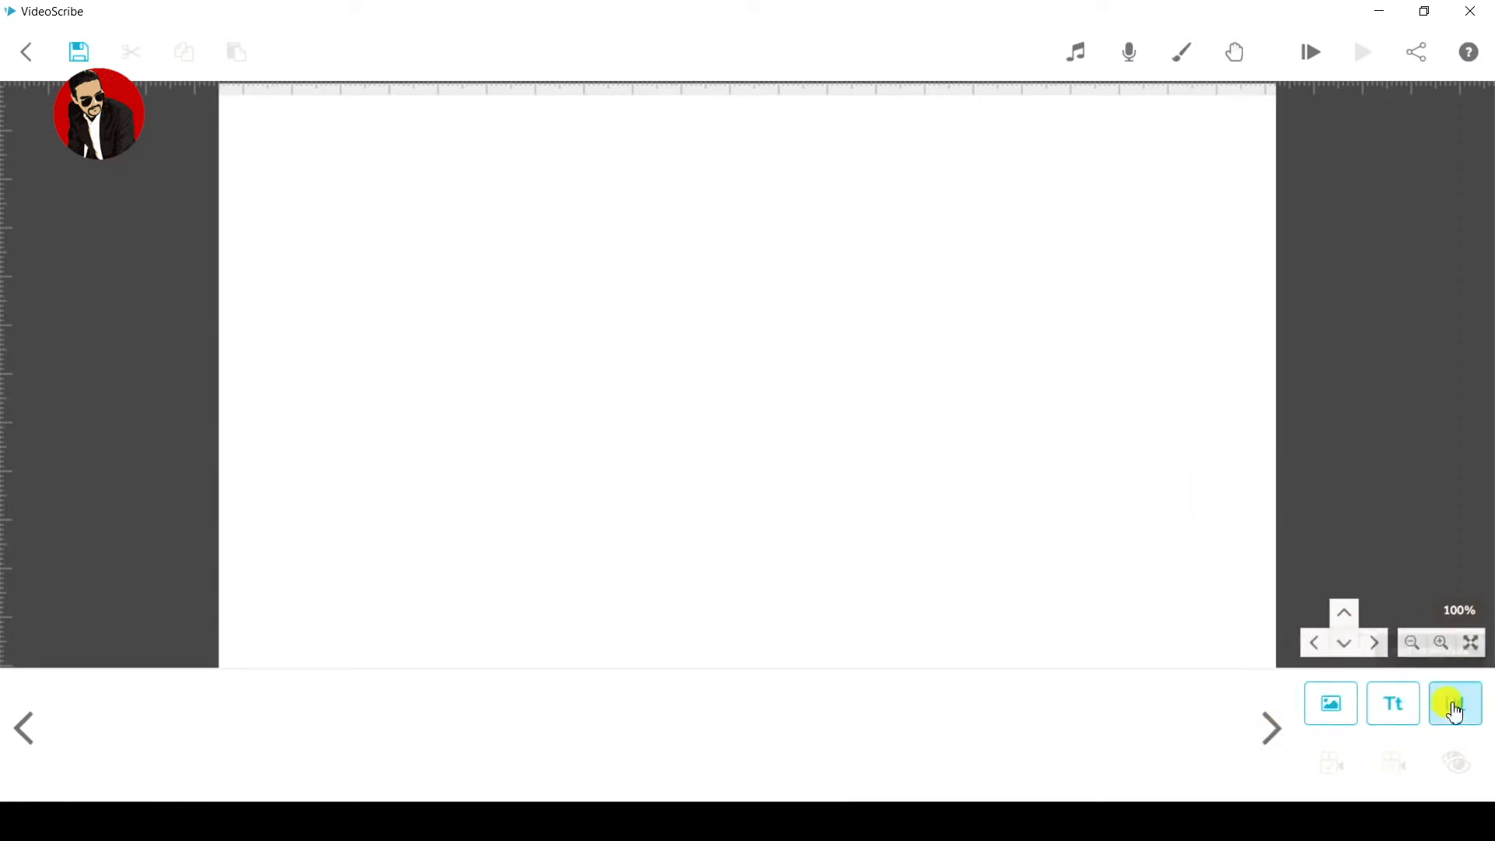
# Step: Browse the image library's Arrows, Business Icons, Business, Callout and Household categories
pyautogui.click(1331, 725)
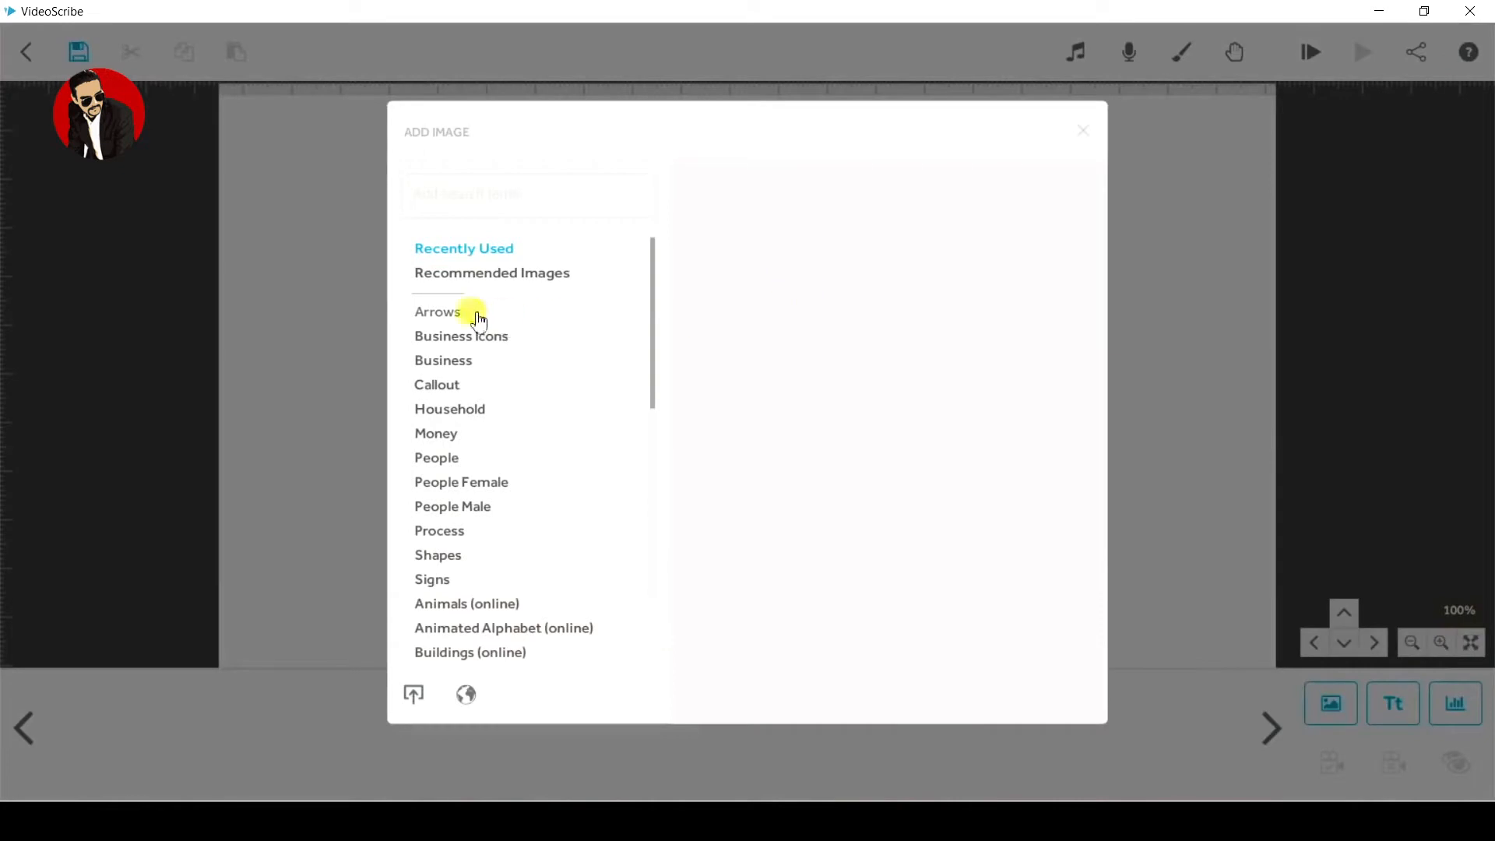
pyautogui.click(455, 314)
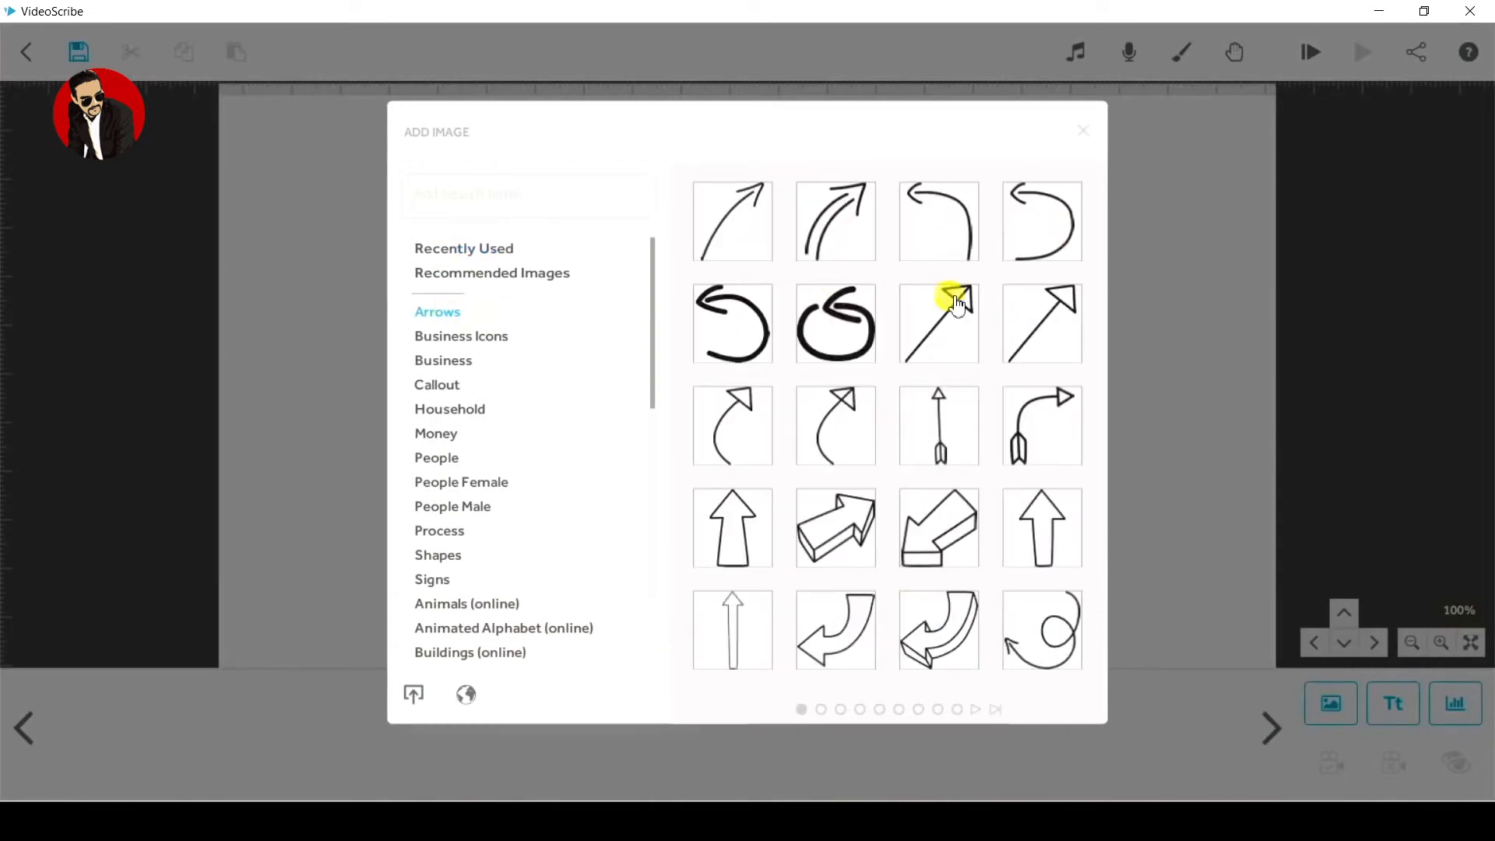
pyautogui.click(898, 710)
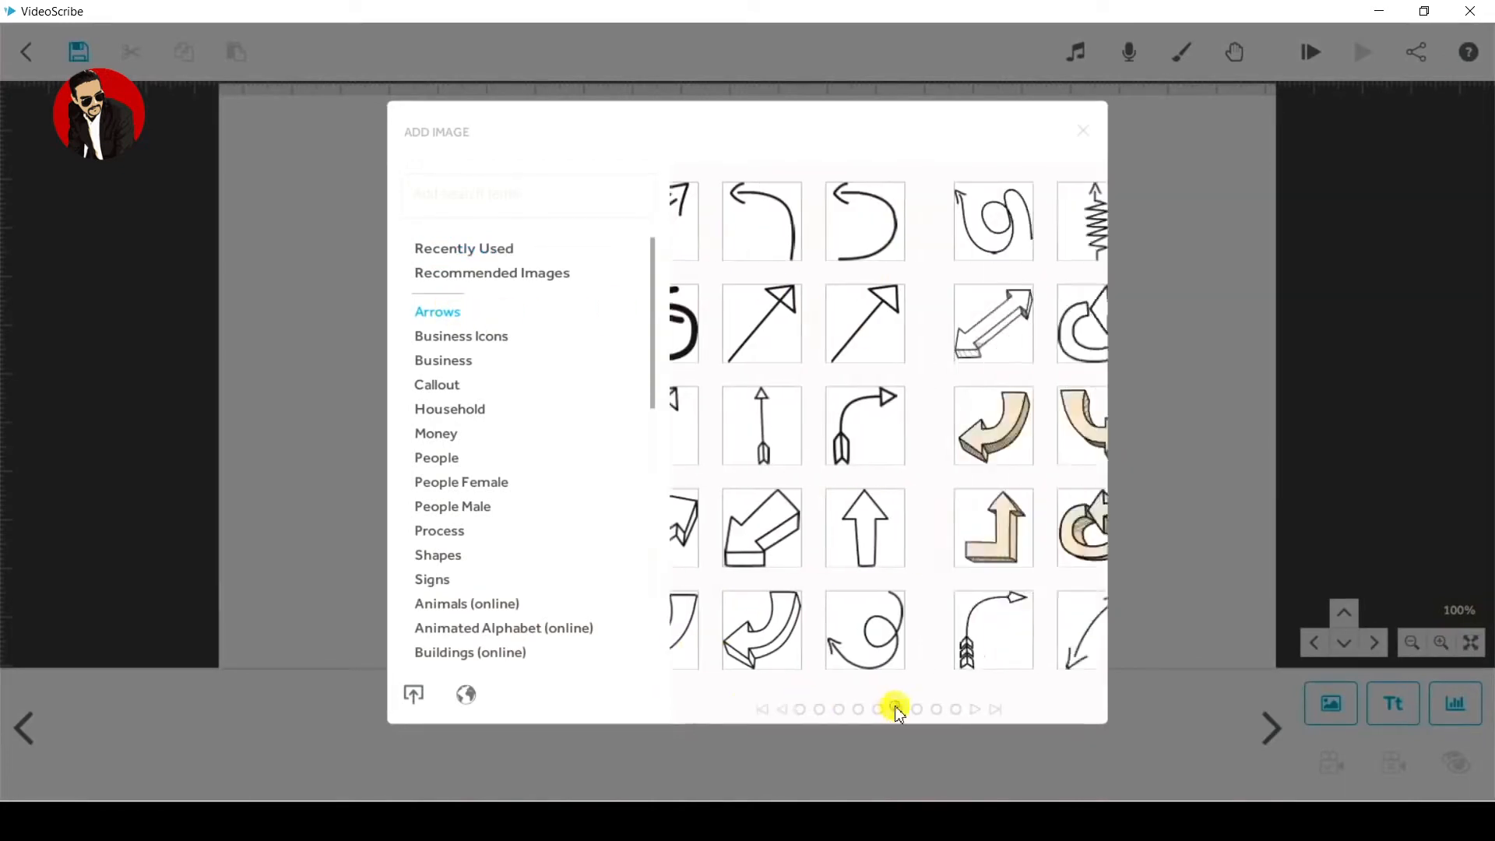
pyautogui.click(503, 349)
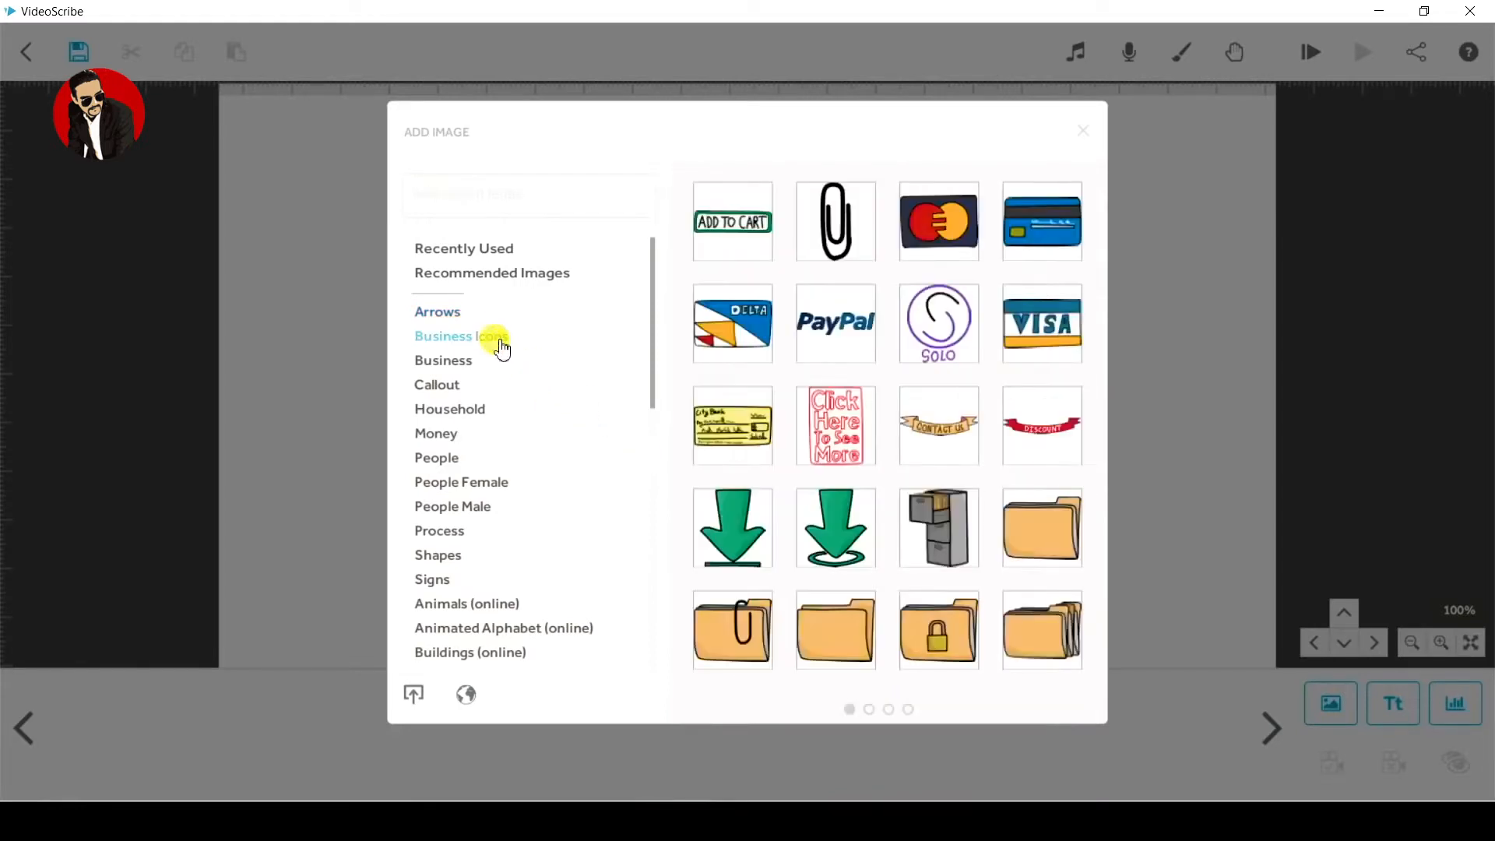
pyautogui.click(453, 365)
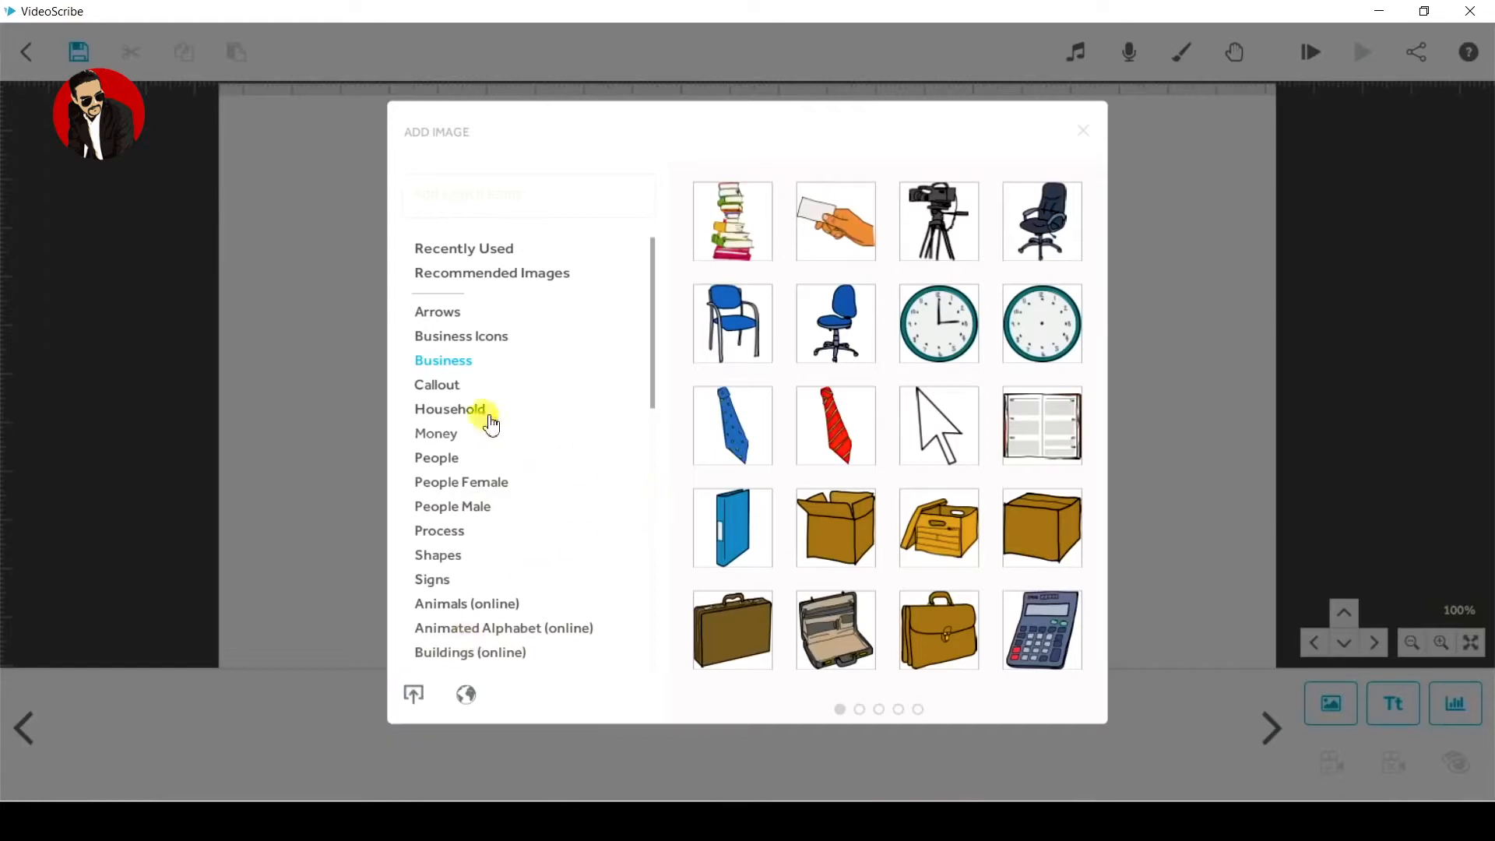
pyautogui.click(450, 393)
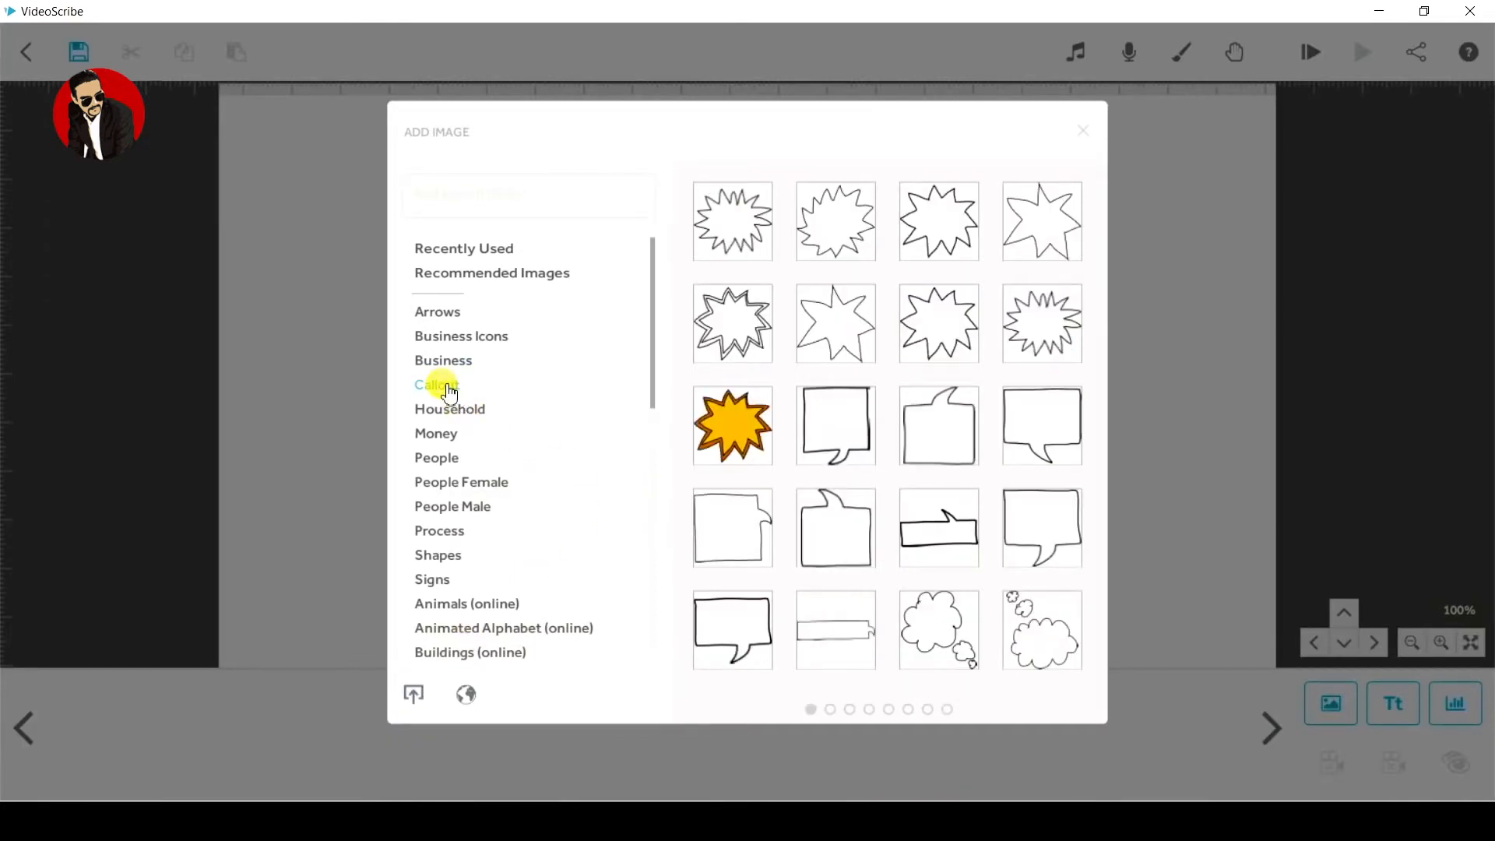
pyautogui.click(457, 411)
# Step: Add the image of the doctor in a white coat from the People category to the canvas
pyautogui.click(456, 461)
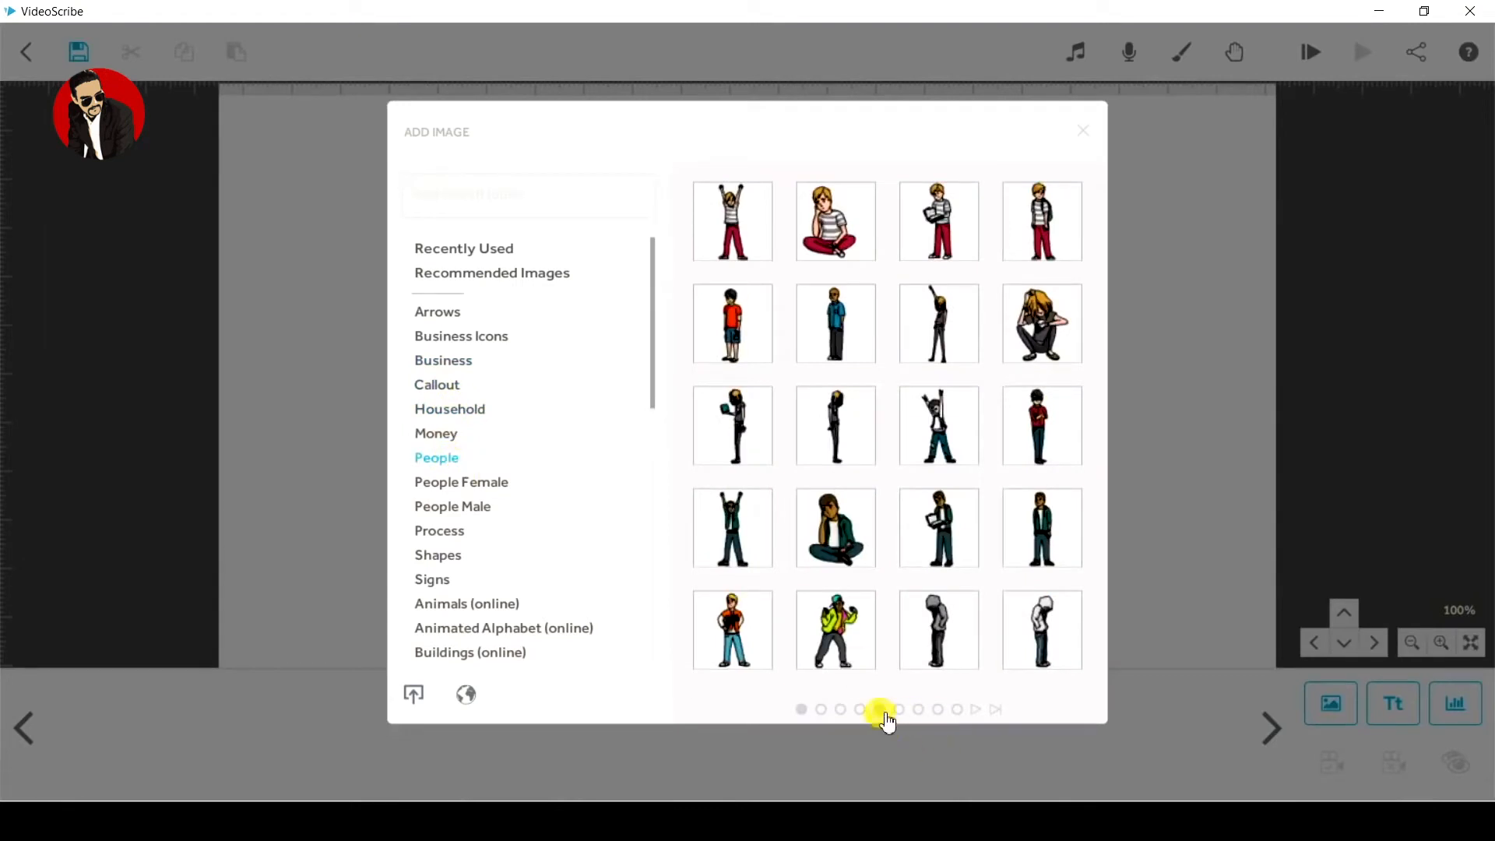
pyautogui.click(881, 709)
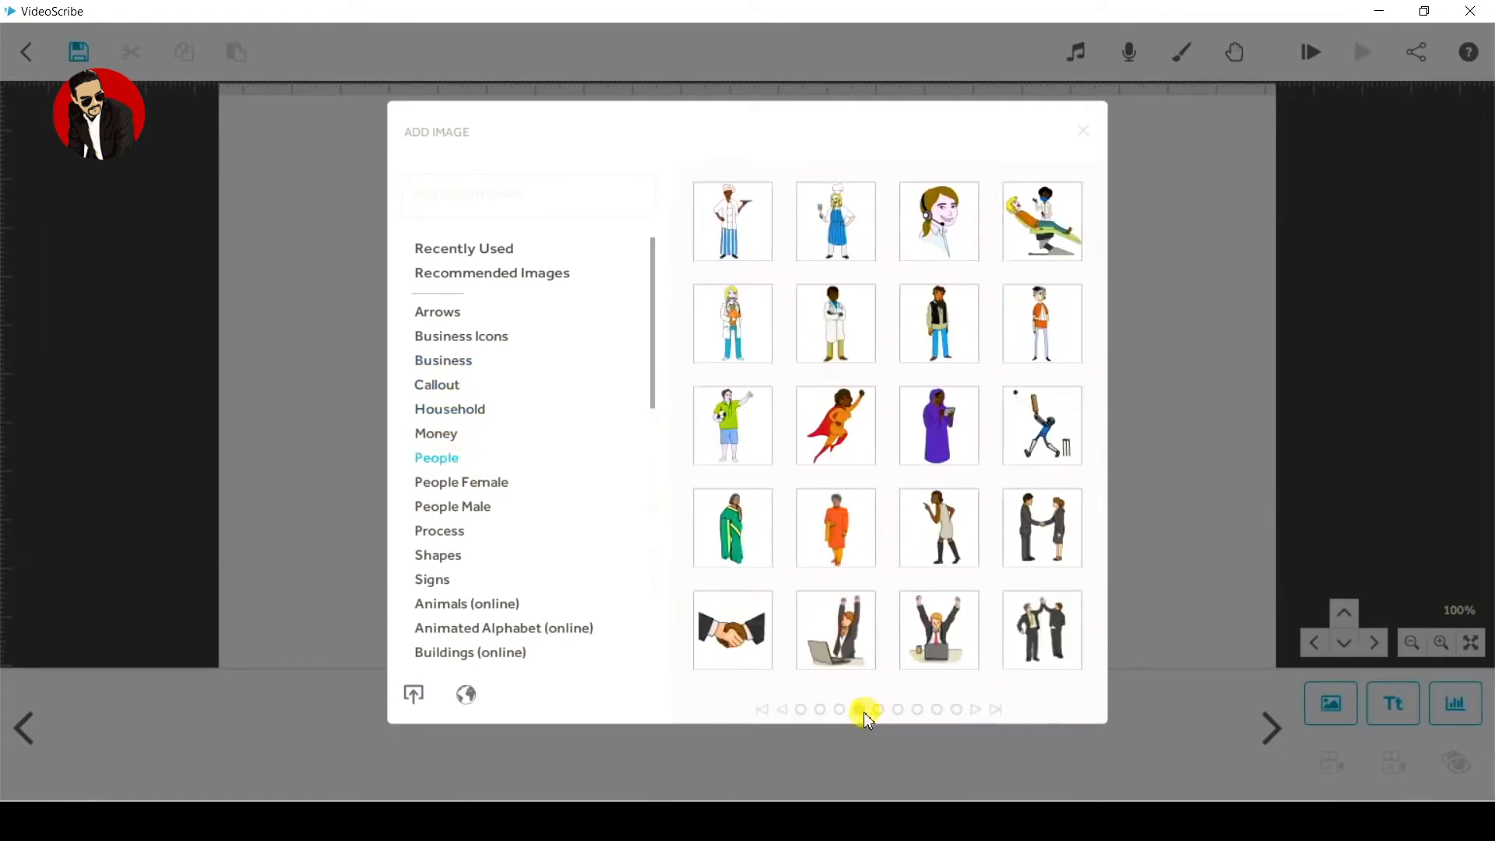
pyautogui.click(849, 327)
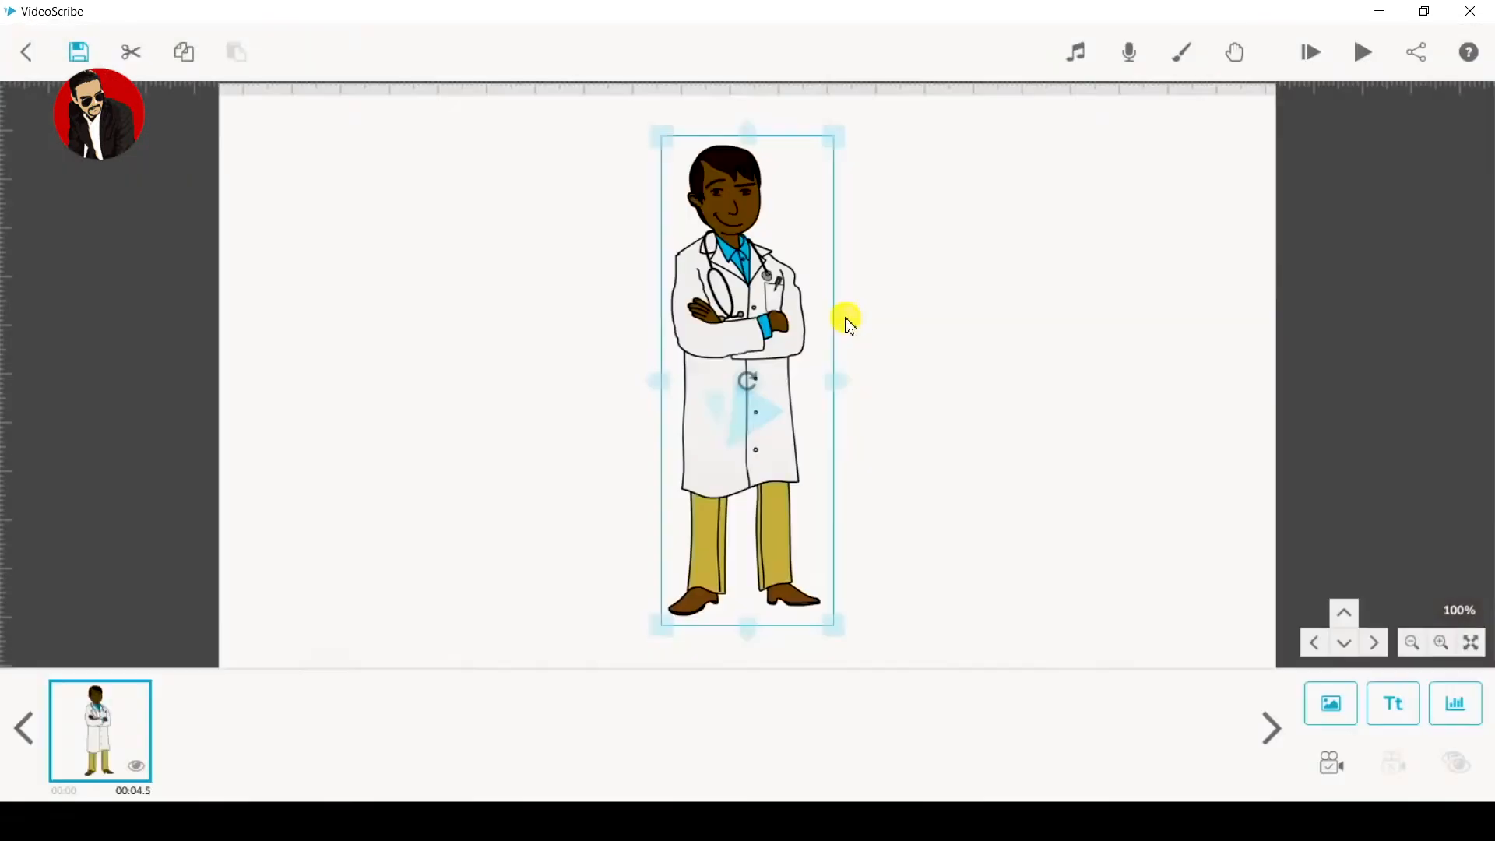
# Step: Adjust the position and size of the doctor image on the canvas
pyautogui.moveTo(788, 257)
pyautogui.mouseDown()
pyautogui.moveTo(414, 241)
pyautogui.moveTo(394, 254)
pyautogui.moveTo(680, 241)
pyautogui.moveTo(761, 253)
pyautogui.mouseUp()
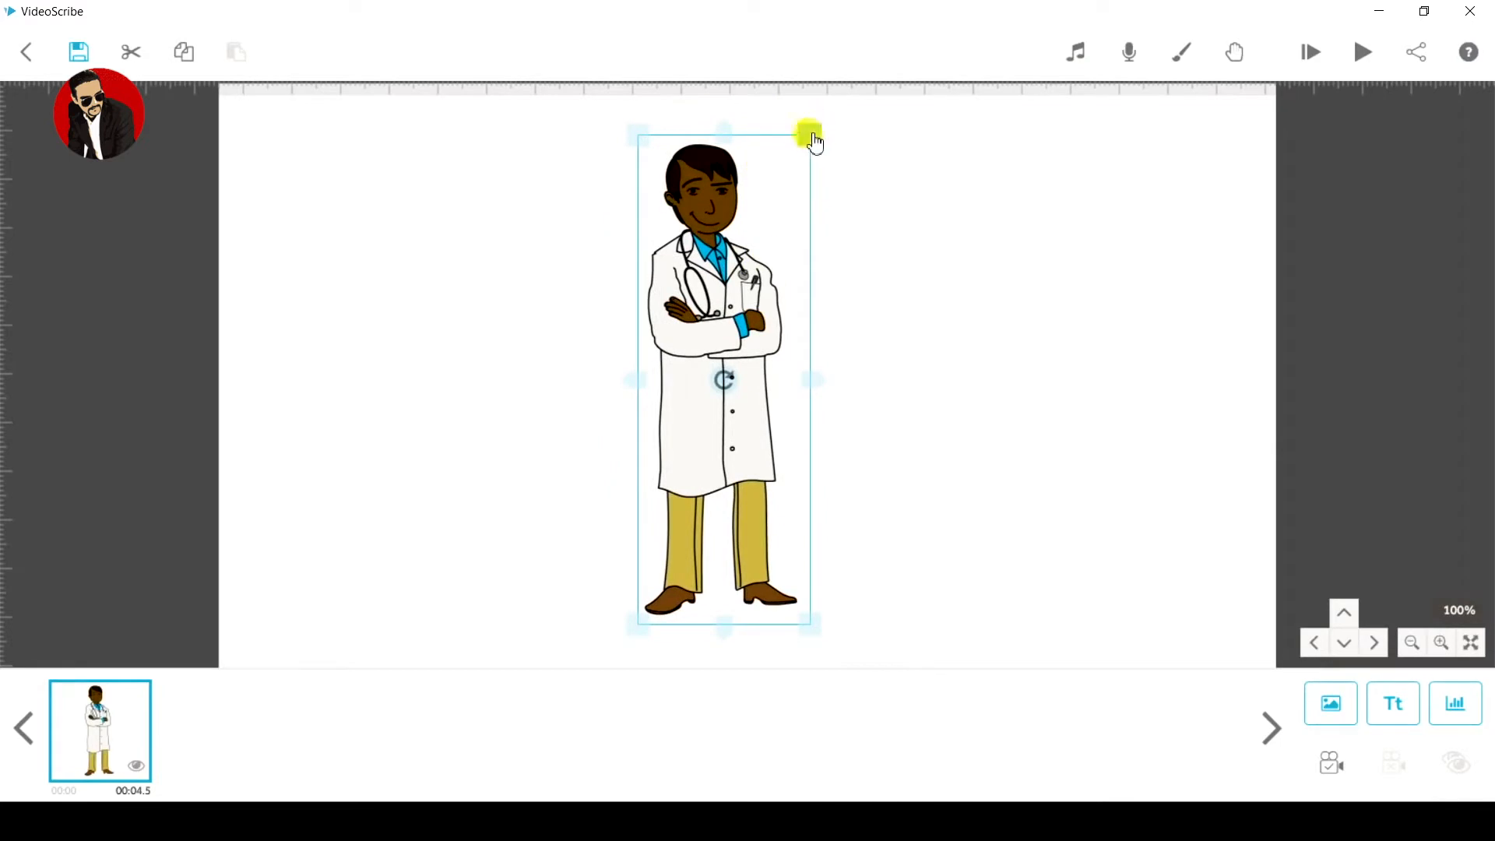
pyautogui.moveTo(815, 144)
pyautogui.mouseDown()
pyautogui.moveTo(743, 308)
pyautogui.moveTo(807, 107)
pyautogui.moveTo(792, 133)
pyautogui.mouseUp()
pyautogui.moveTo(723, 192); pyautogui.dragTo(713, 157)
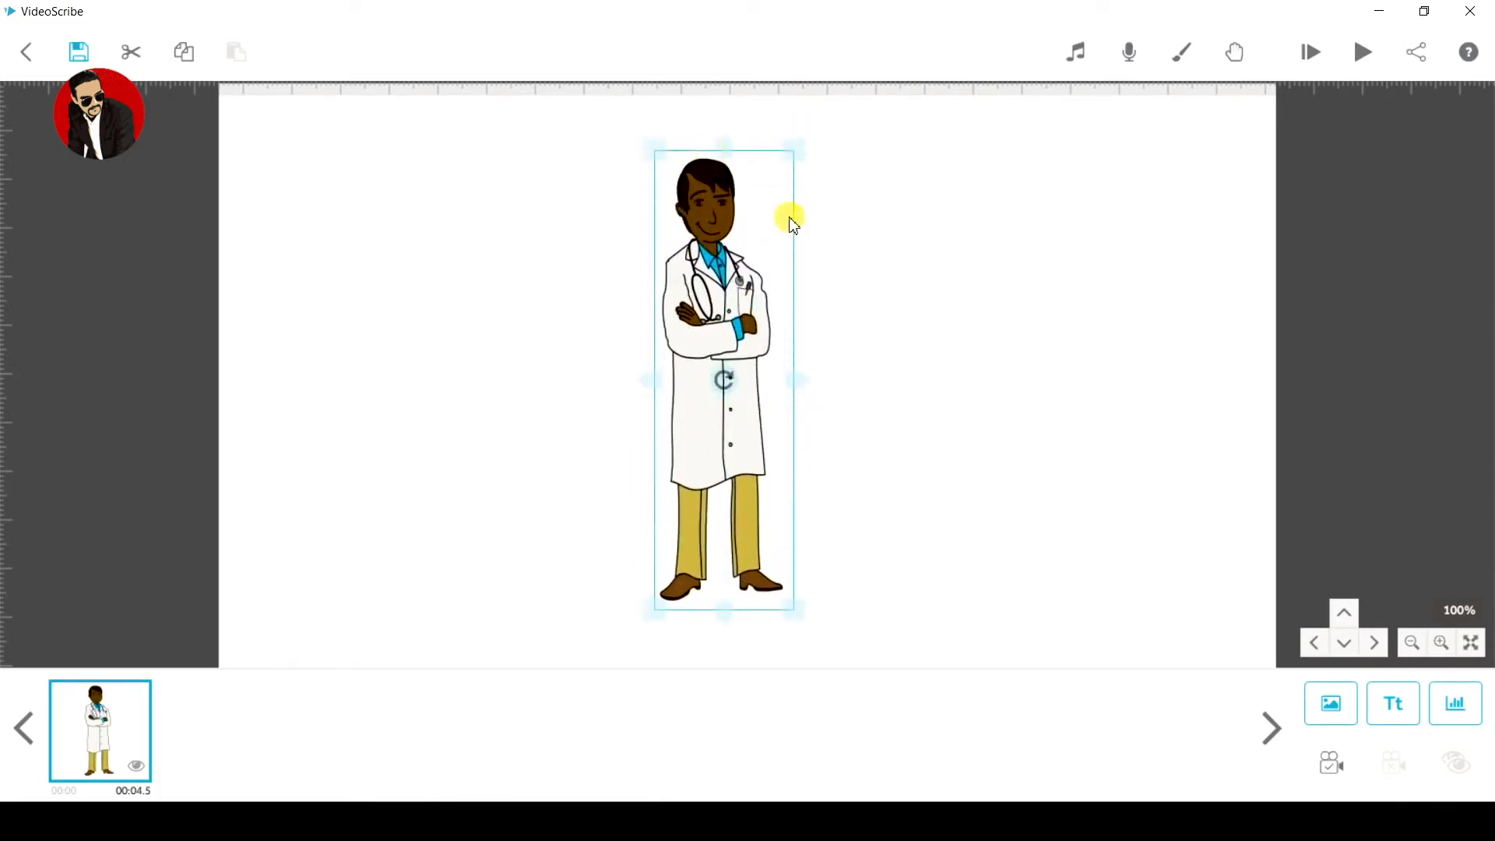
pyautogui.moveTo(725, 147); pyautogui.dragTo(861, 144)
# Step: Place the doctor image near the left edge of the canvas and rotate it slightly counterclockwise
pyautogui.moveTo(764, 226); pyautogui.dragTo(487, 269)
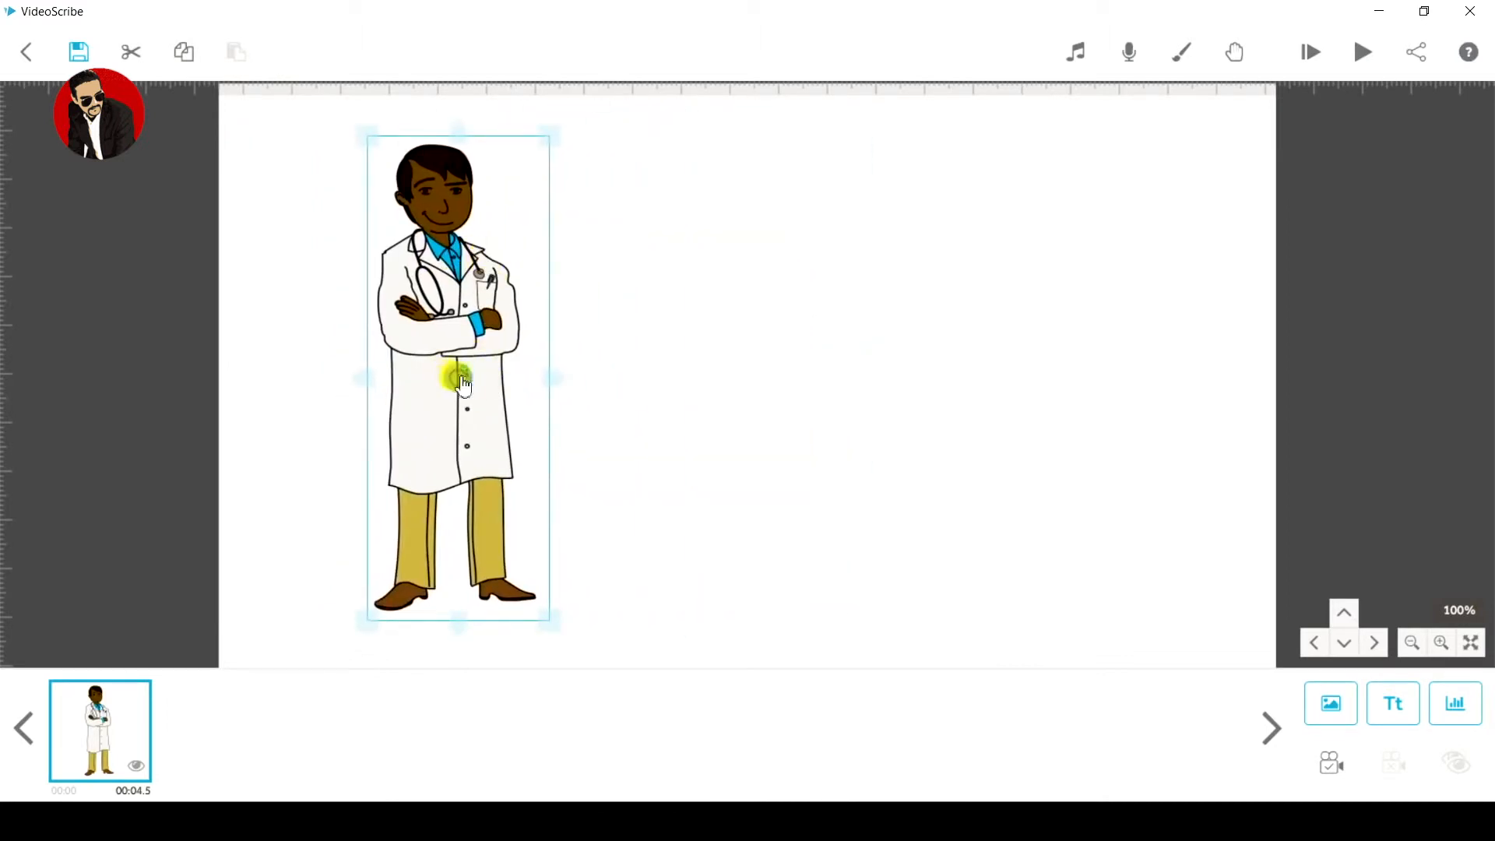
pyautogui.moveTo(468, 385); pyautogui.dragTo(558, 385)
pyautogui.moveTo(456, 315); pyautogui.dragTo(385, 310)
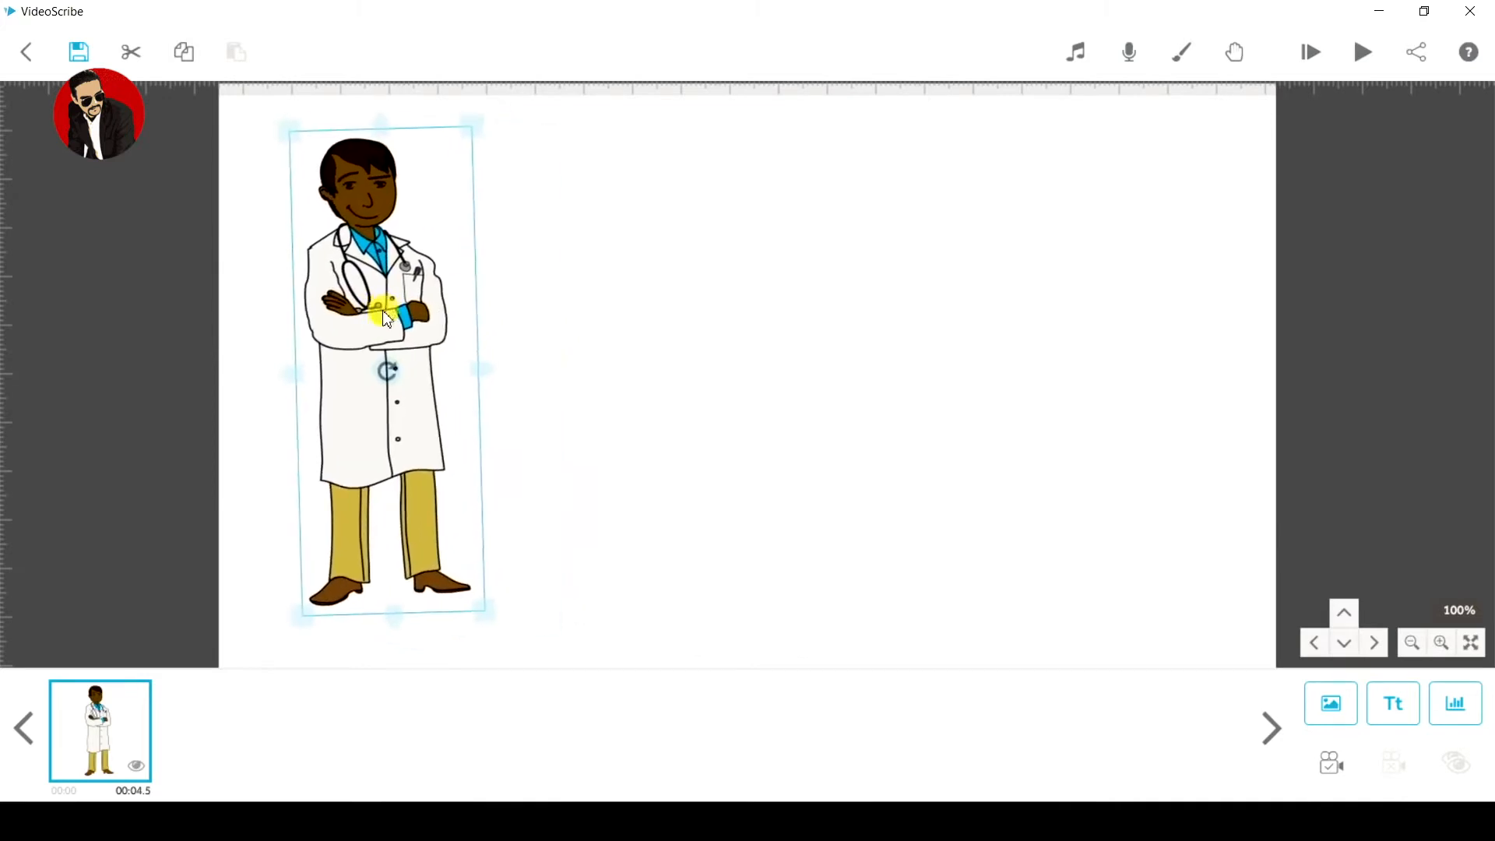
# Step: Straighten the rotated doctor image and shift it closer to the canvas's left edge
pyautogui.moveTo(393, 377)
pyautogui.mouseDown()
pyautogui.moveTo(387, 400)
pyautogui.moveTo(397, 367)
pyautogui.moveTo(405, 394)
pyautogui.moveTo(397, 367)
pyautogui.moveTo(404, 382)
pyautogui.mouseUp()
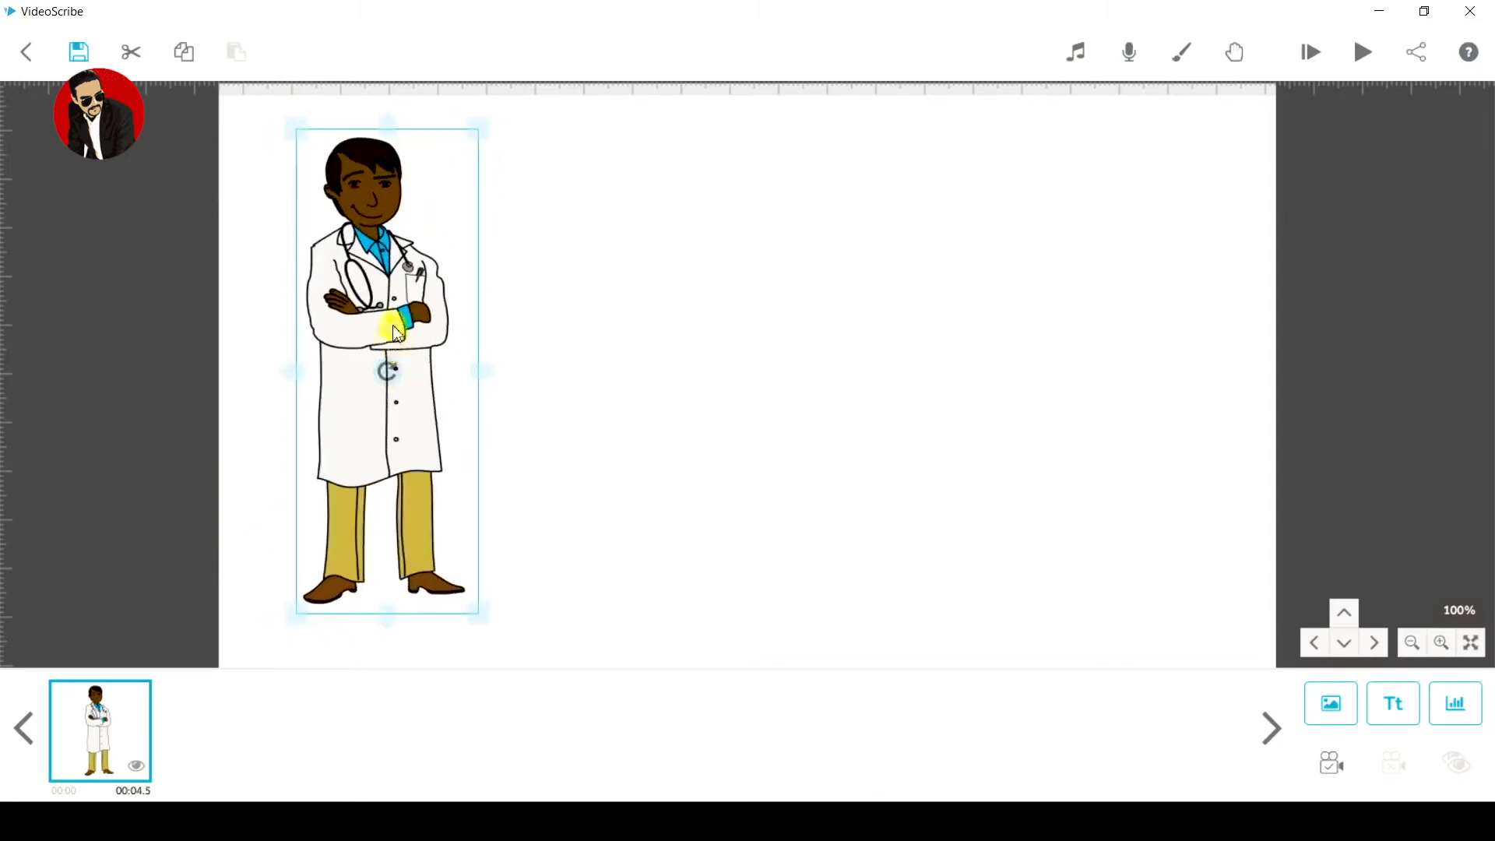
pyautogui.moveTo(404, 324); pyautogui.dragTo(373, 319)
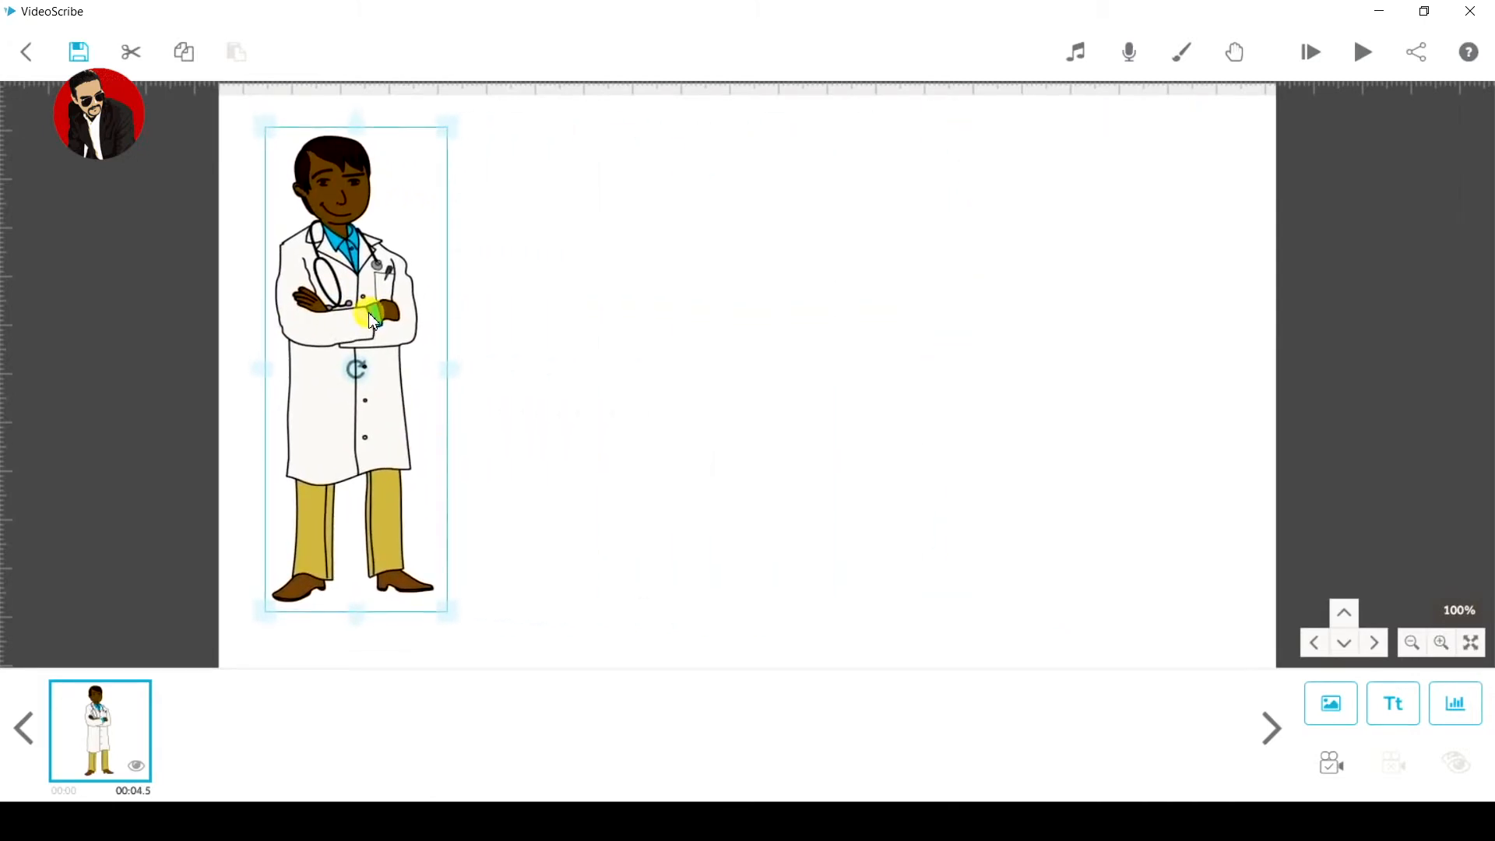
# Step: Play the animation from the start twice, turning off Zoom at end between runs, and stop playback each time
pyautogui.click(1311, 52)
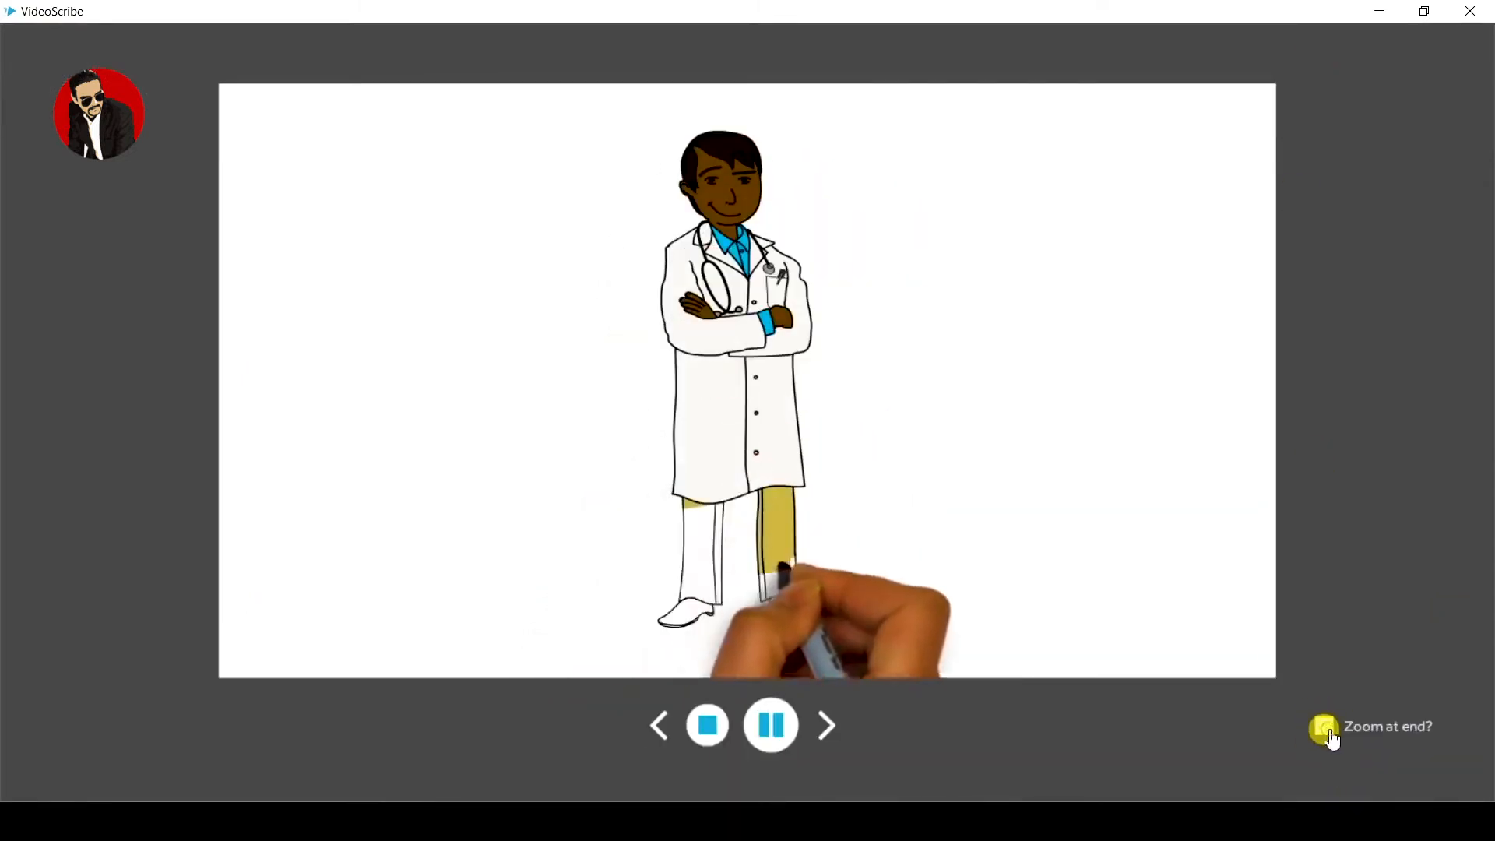
pyautogui.click(707, 725)
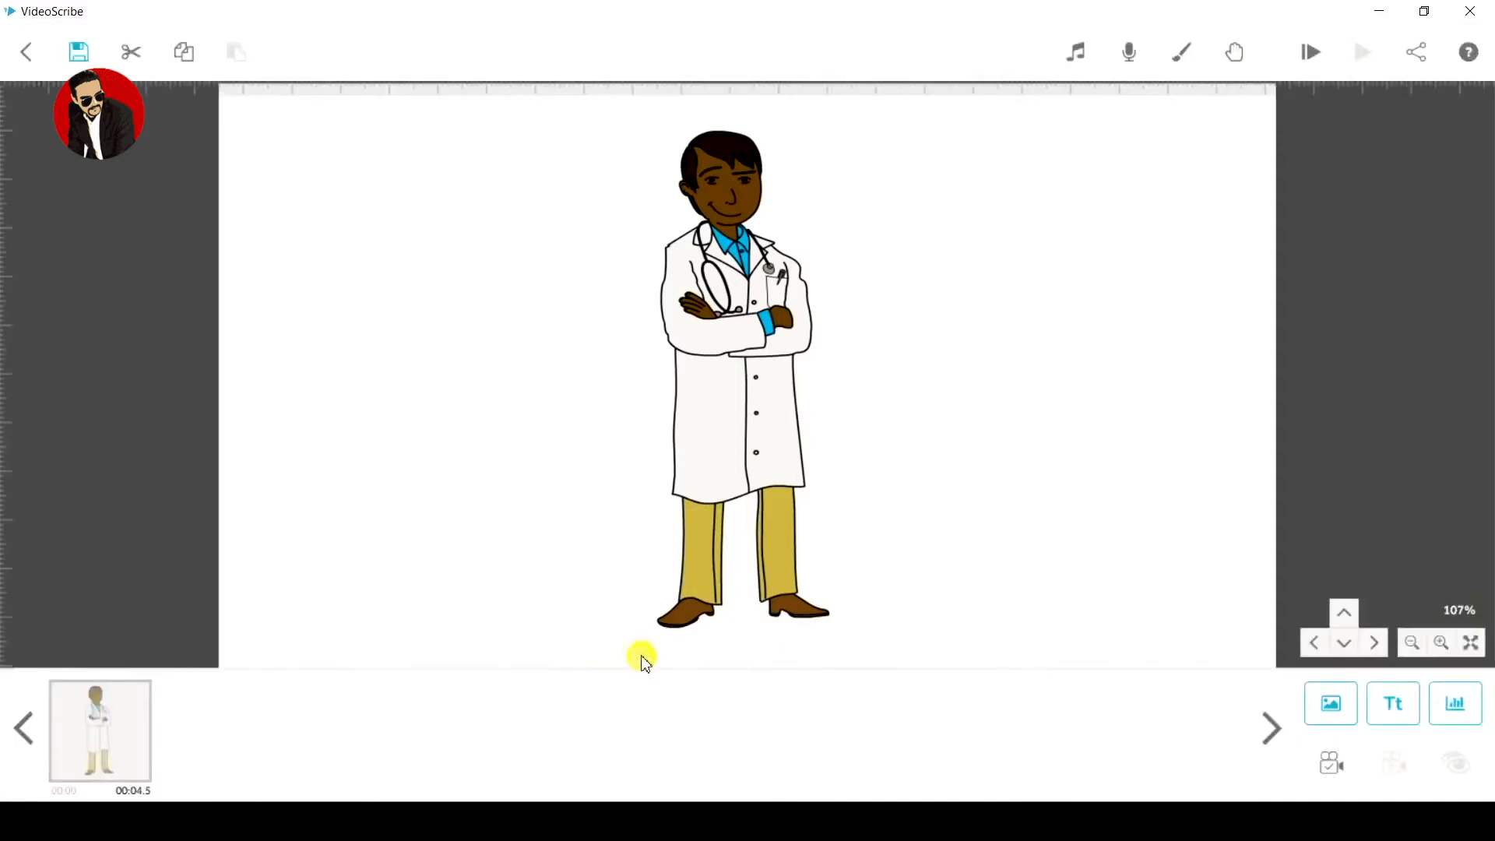
pyautogui.click(1312, 69)
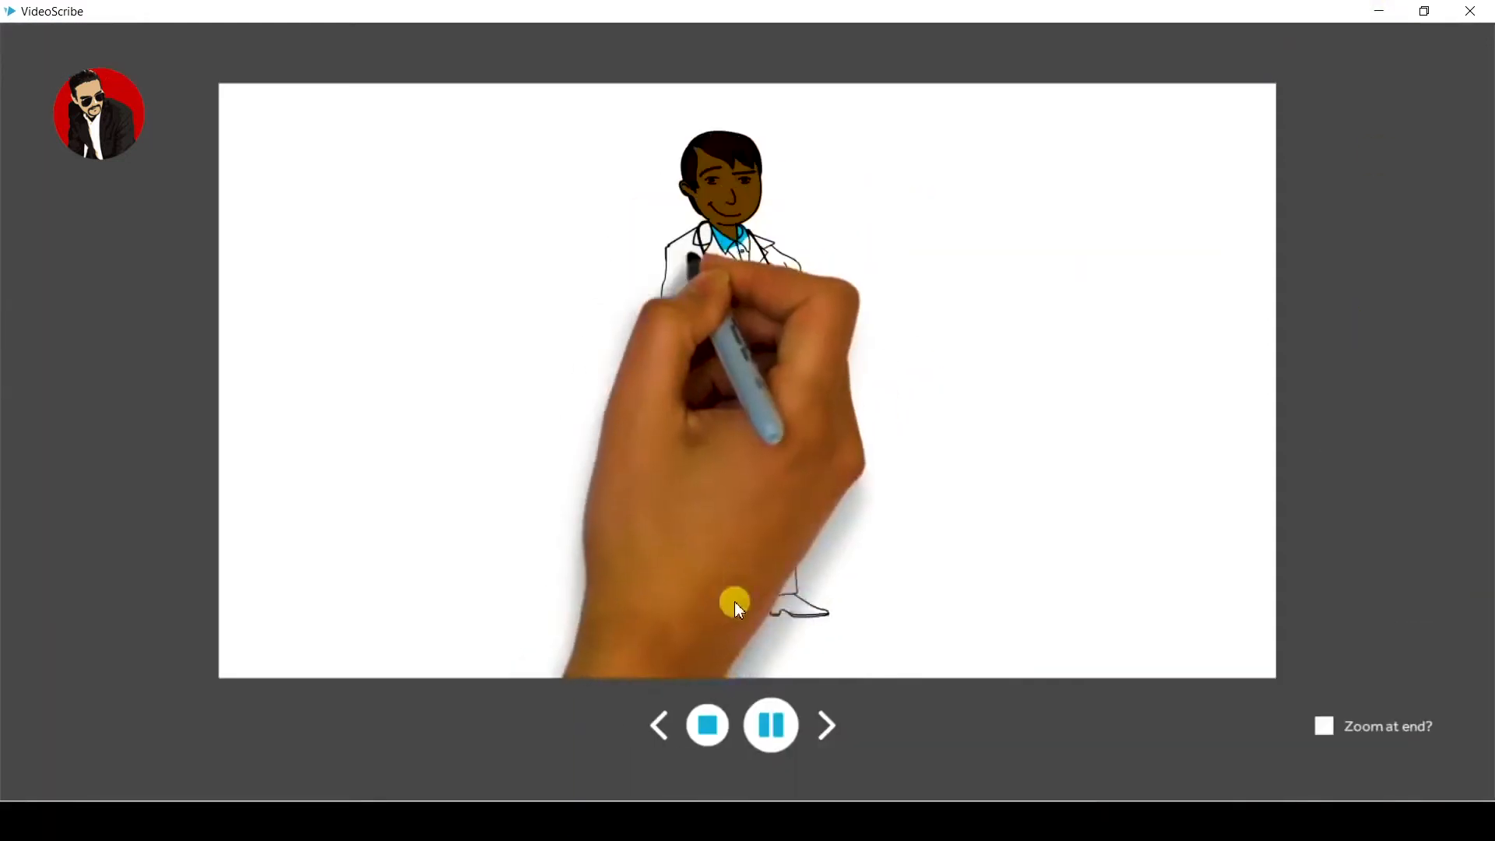
pyautogui.click(709, 727)
# Step: Place the doctor image near the canvas's left edge with the current view as its camera position, and preview the animation
pyautogui.click(762, 406)
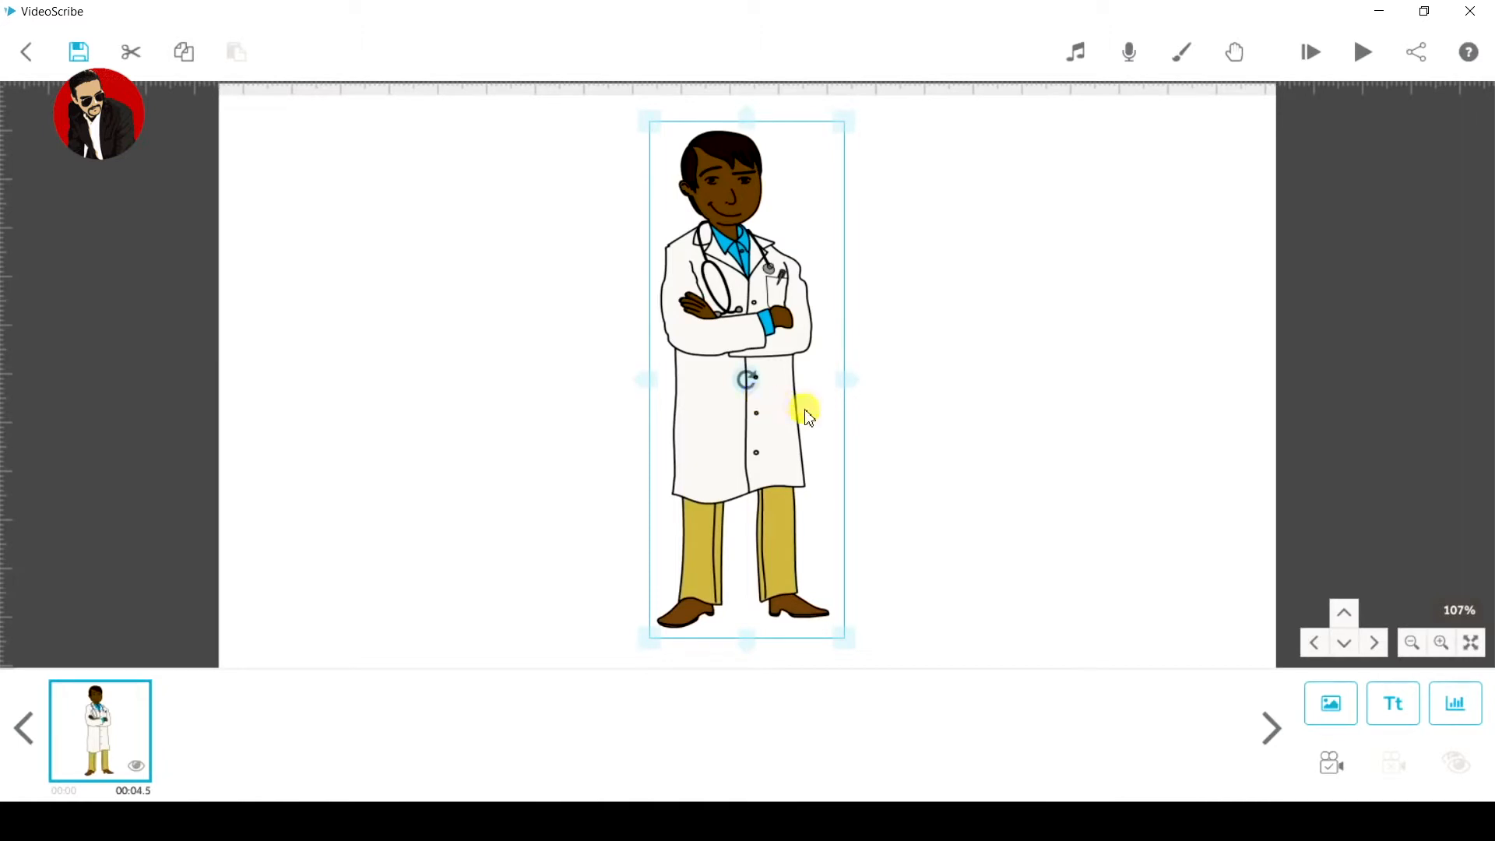
pyautogui.moveTo(732, 437); pyautogui.dragTo(385, 433)
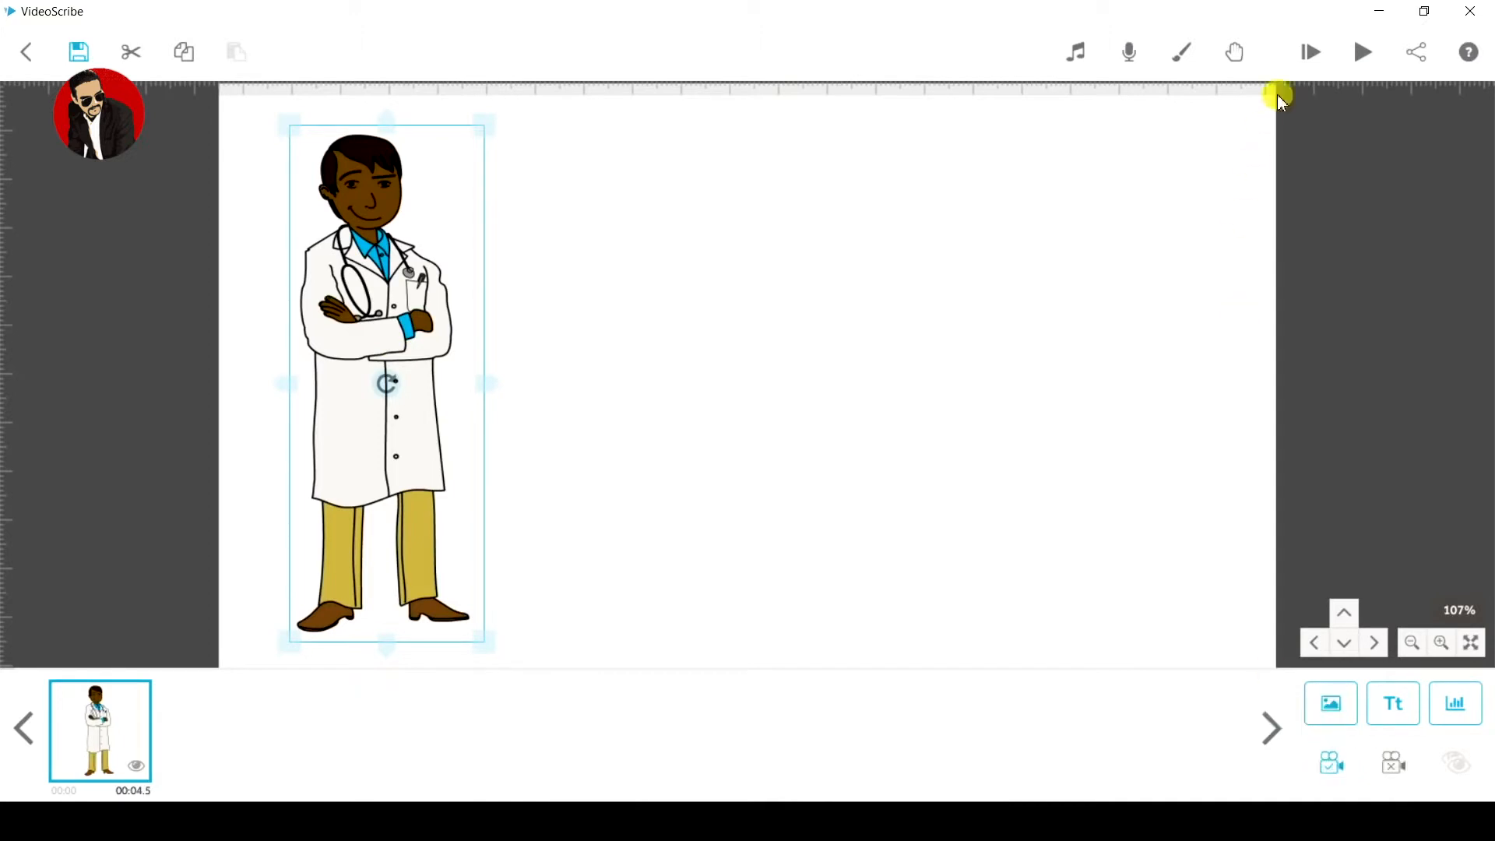
pyautogui.click(1363, 55)
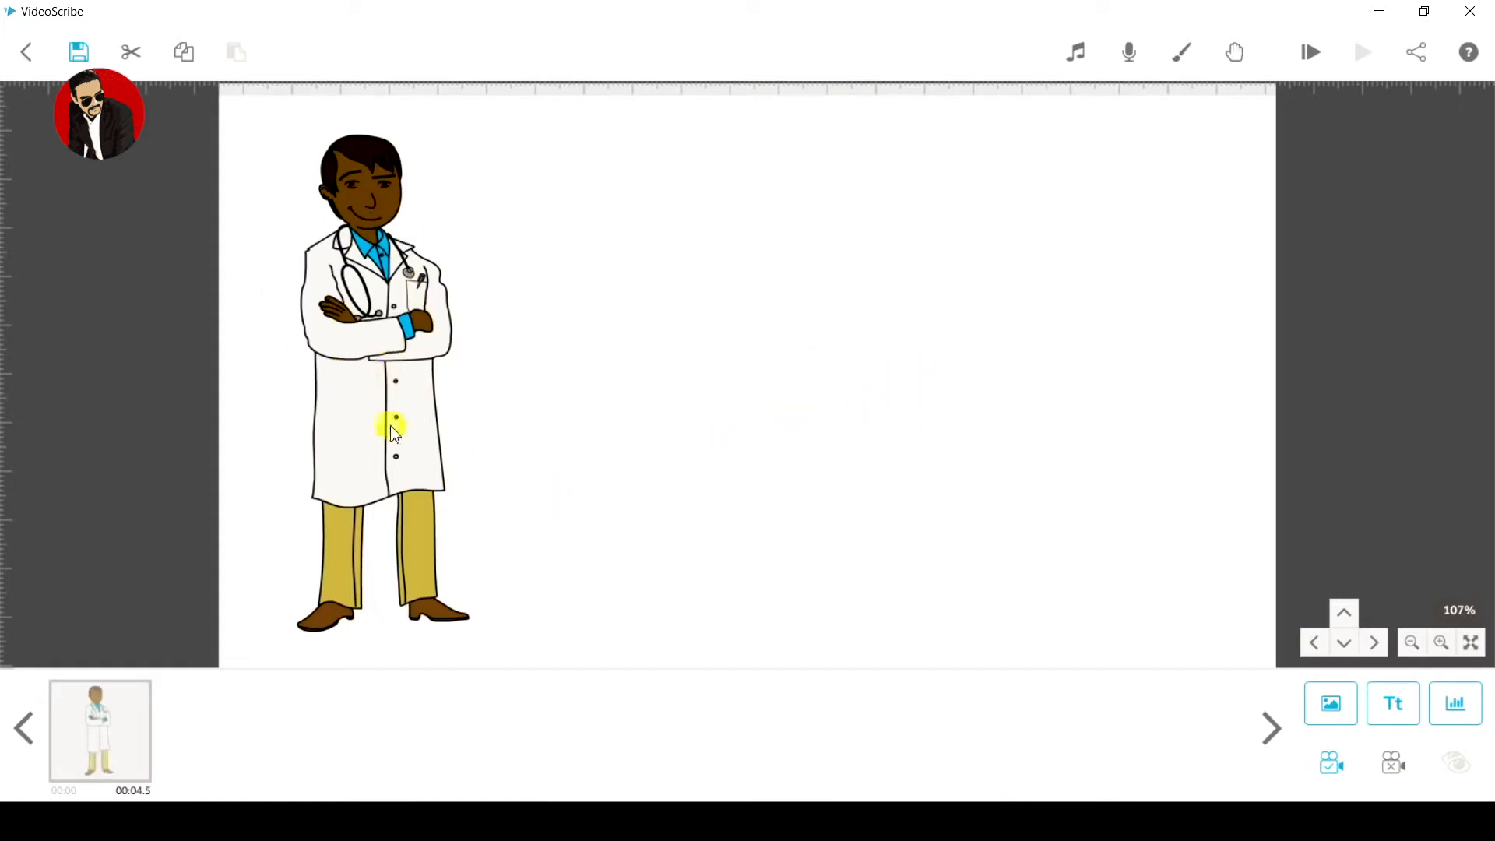
# Step: Add the text "Who Are You ?" to the canvas in the AR DARLING font, coloured dark red
pyautogui.click(1394, 710)
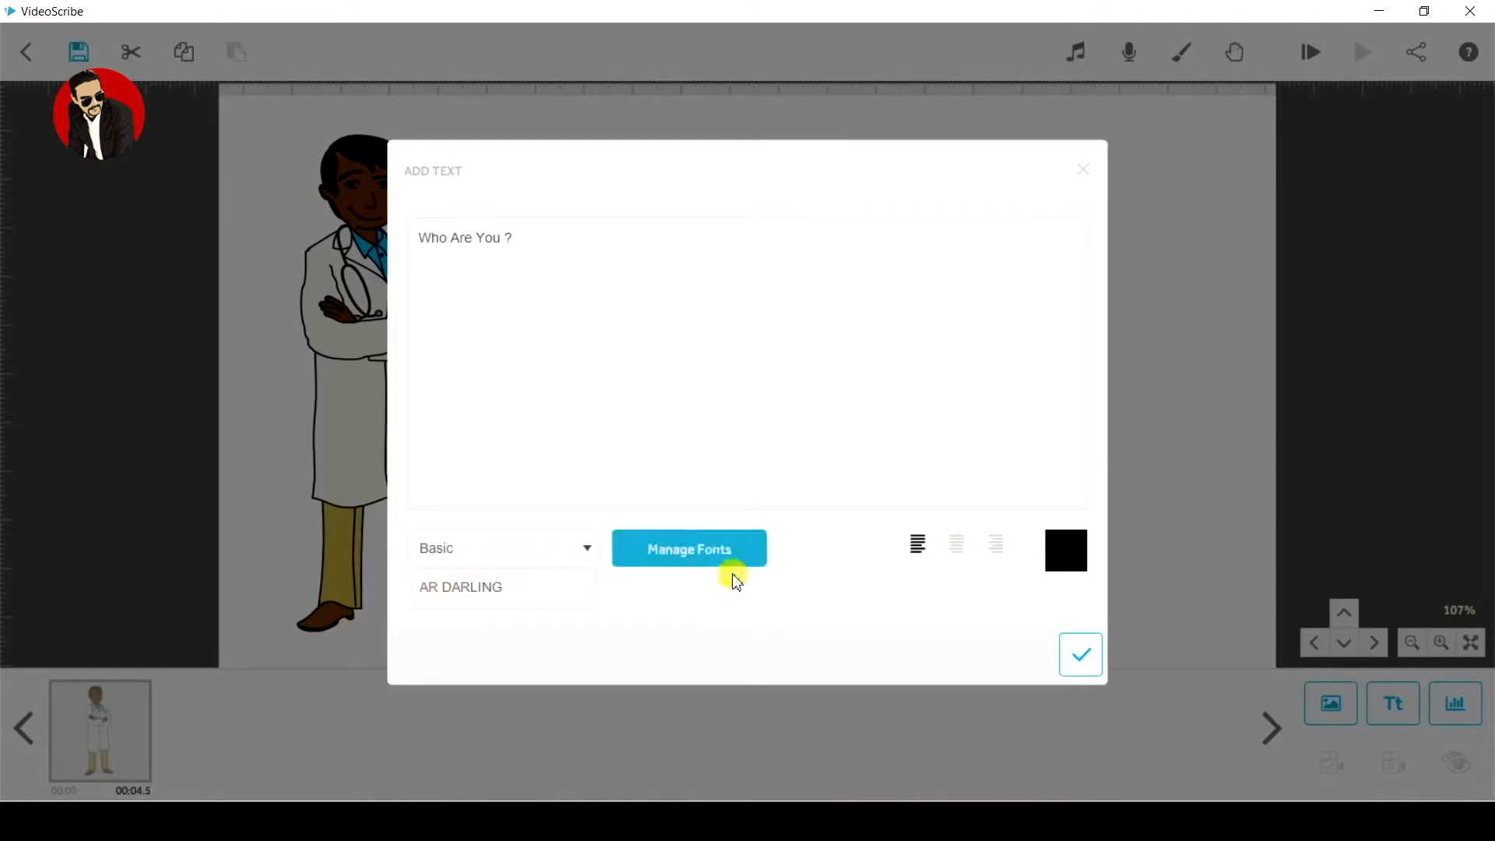
pyautogui.click(710, 571)
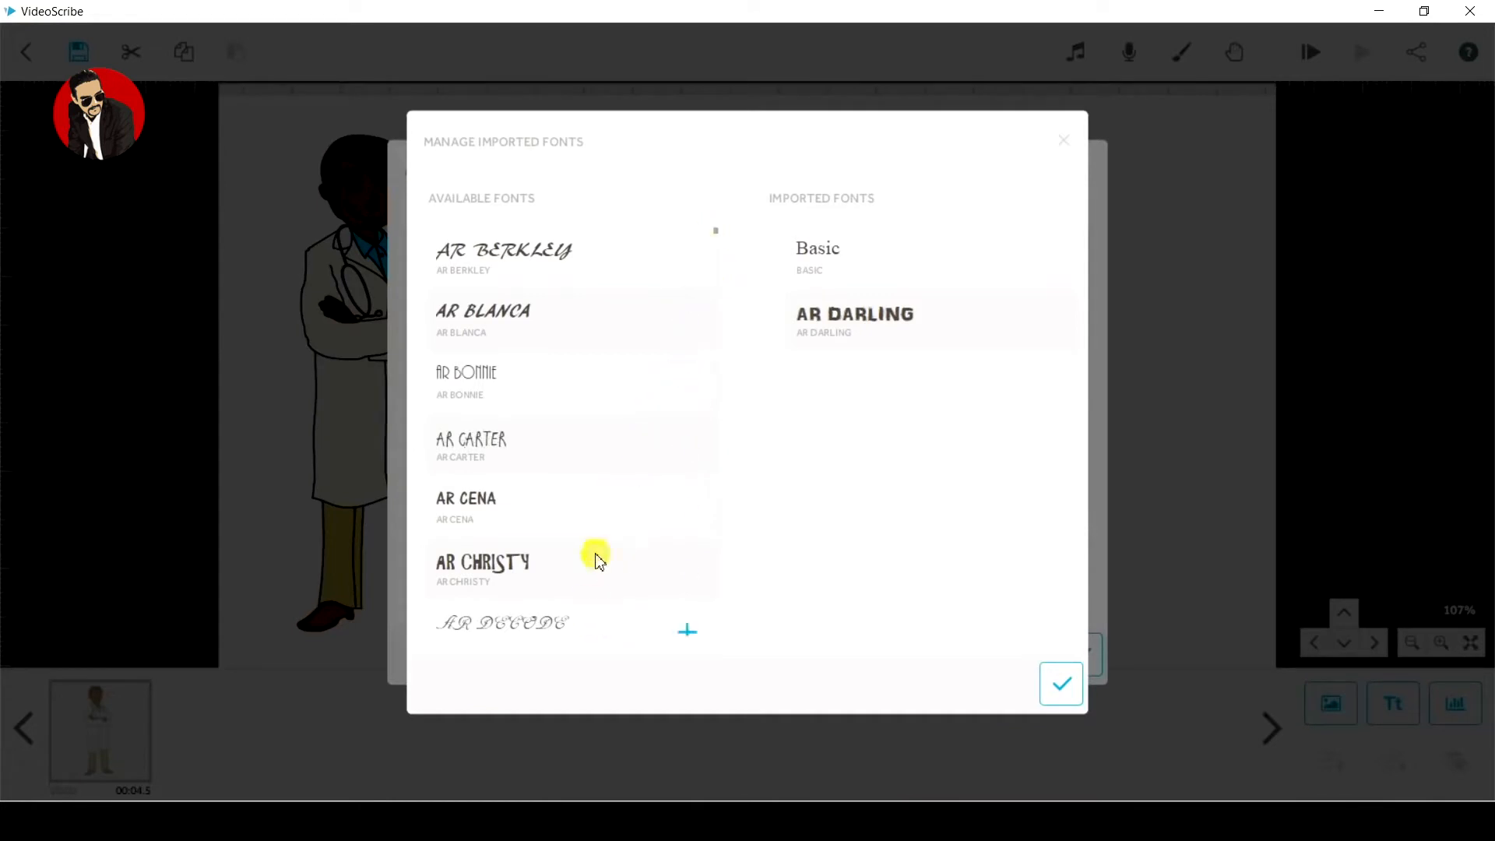
pyautogui.click(1067, 154)
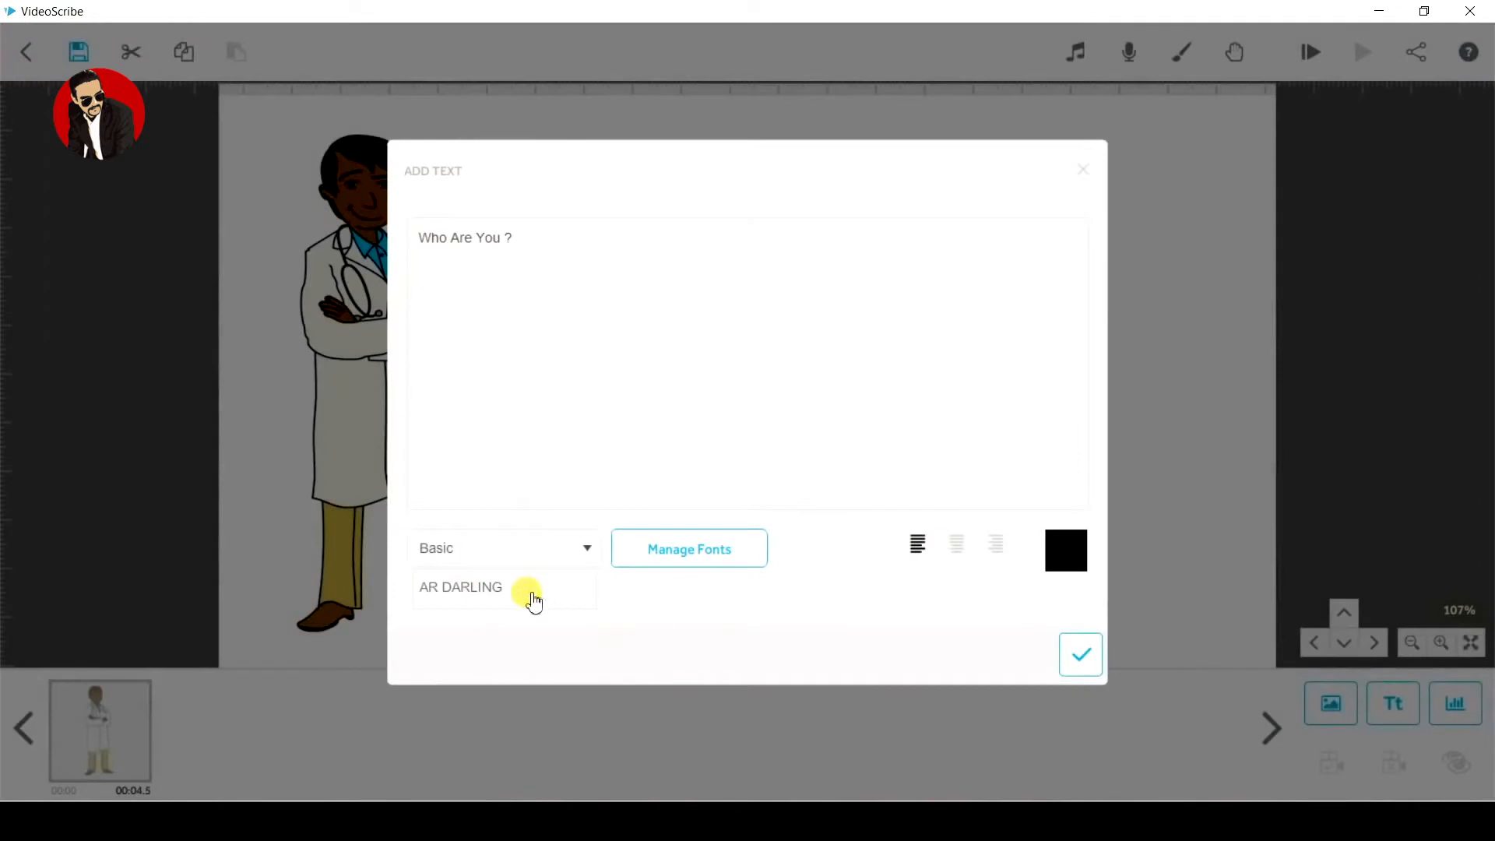
pyautogui.click(531, 596)
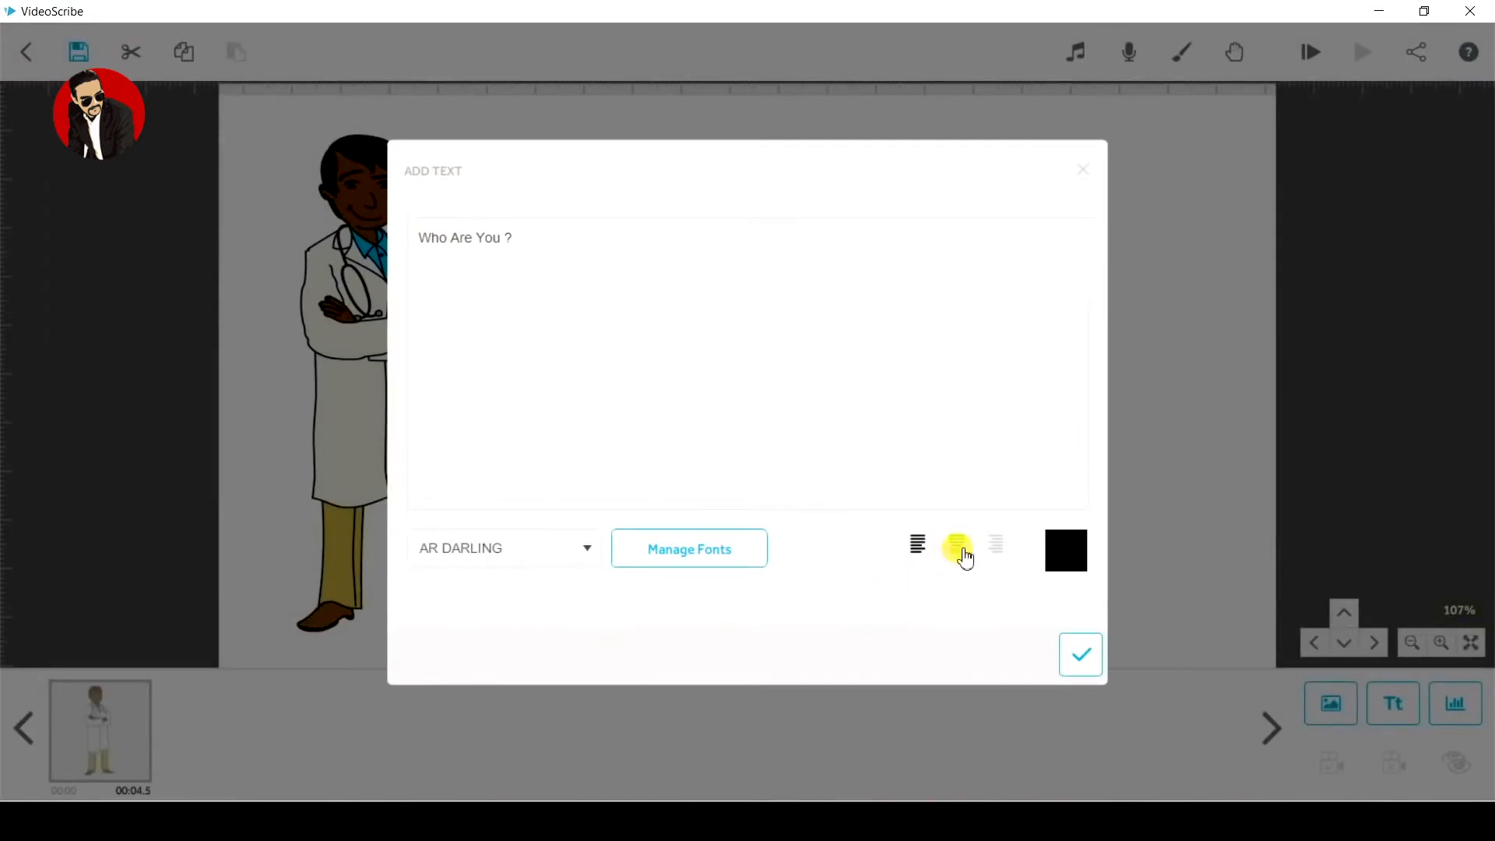
pyautogui.click(1066, 543)
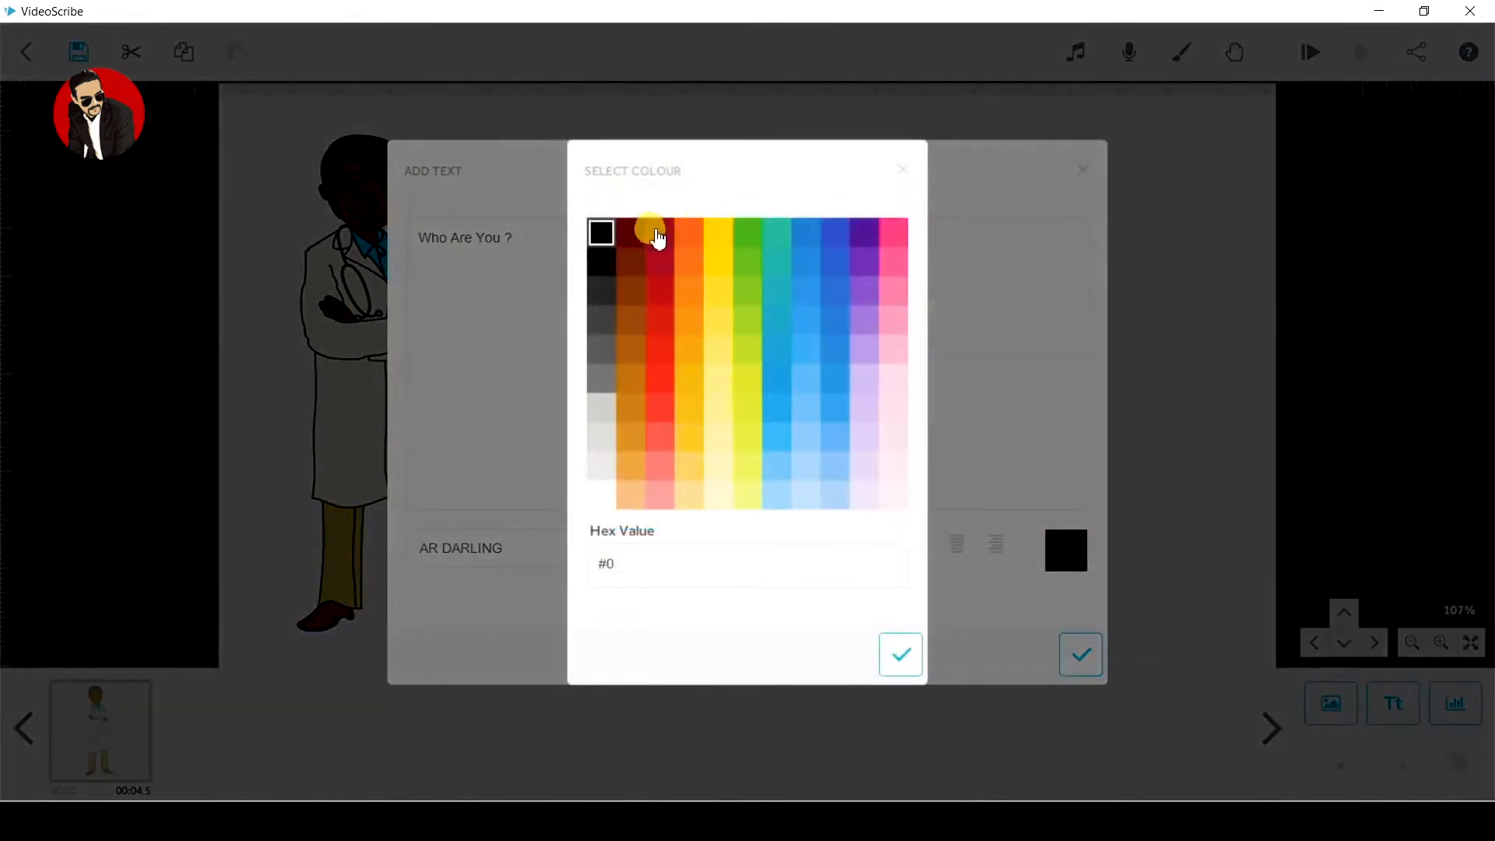
pyautogui.click(901, 654)
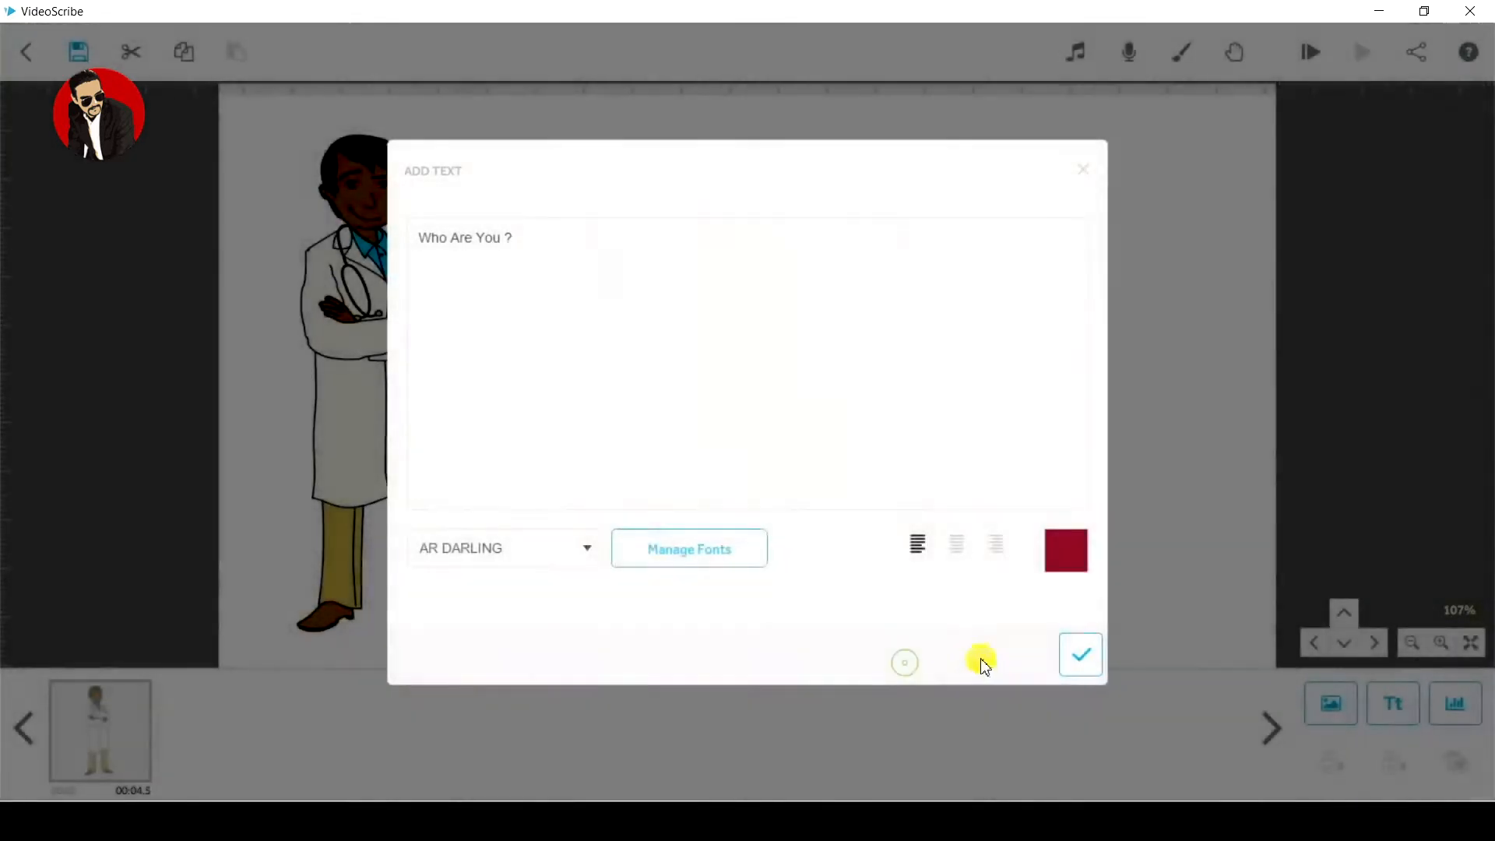
pyautogui.click(1081, 655)
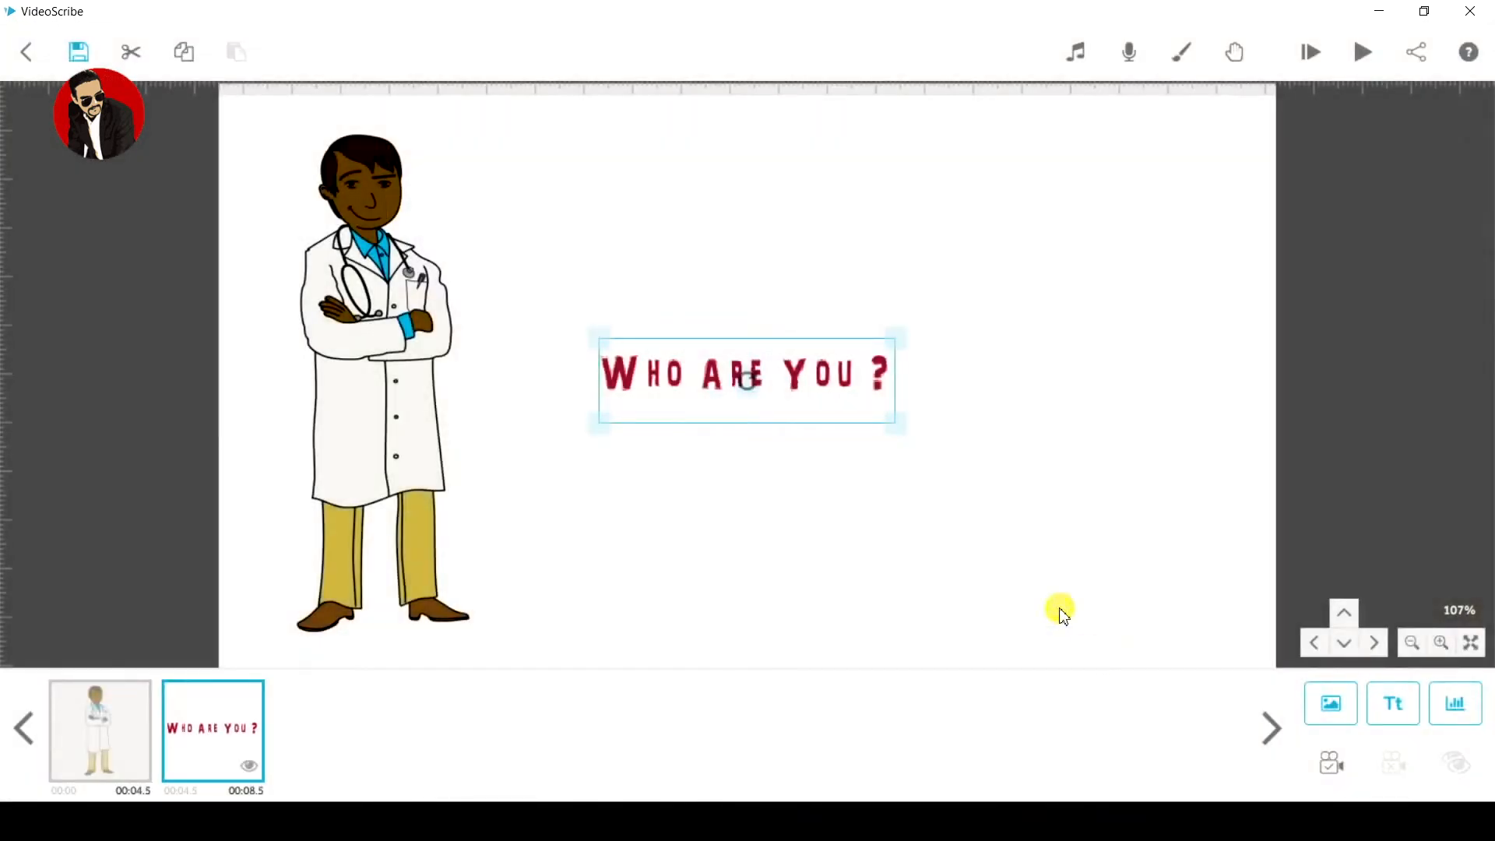
# Step: Enlarge the "Who Are You ?" text to fill the space beside the doctor, and preview the animation from the start
pyautogui.moveTo(895, 438); pyautogui.dragTo(989, 436)
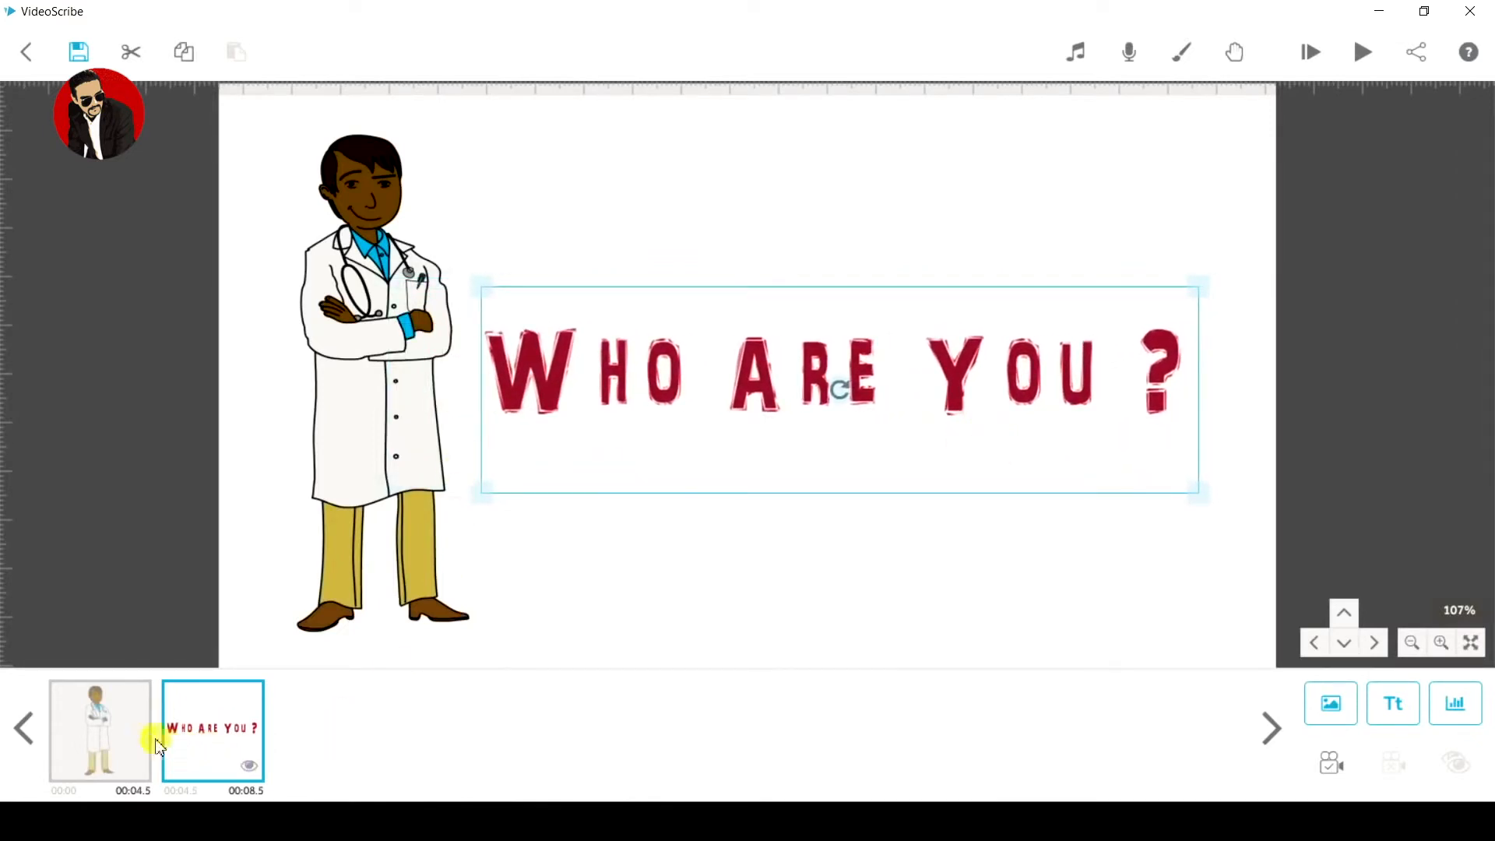
pyautogui.click(128, 741)
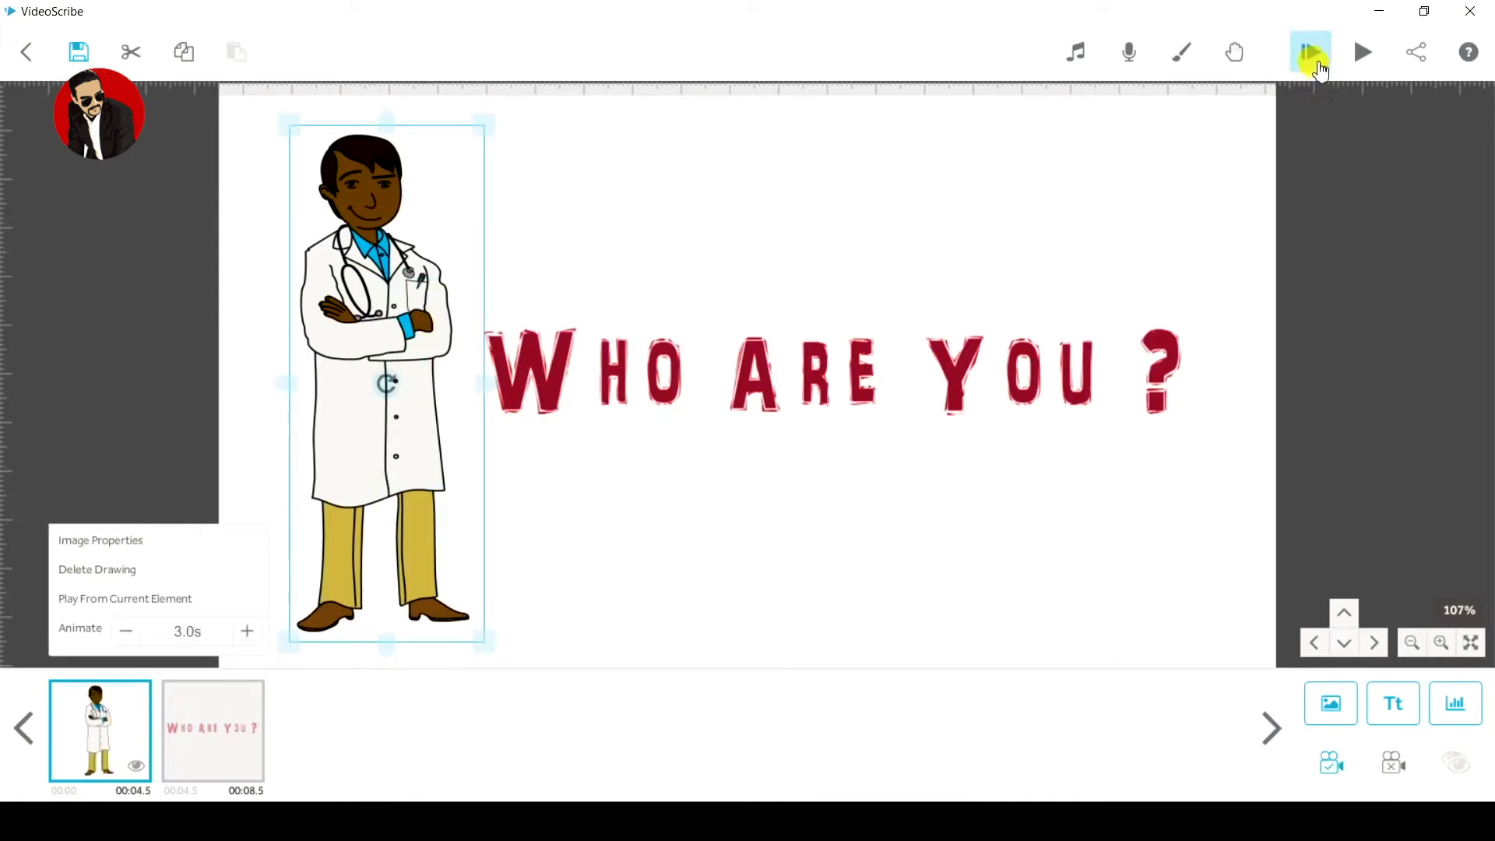
pyautogui.click(1313, 53)
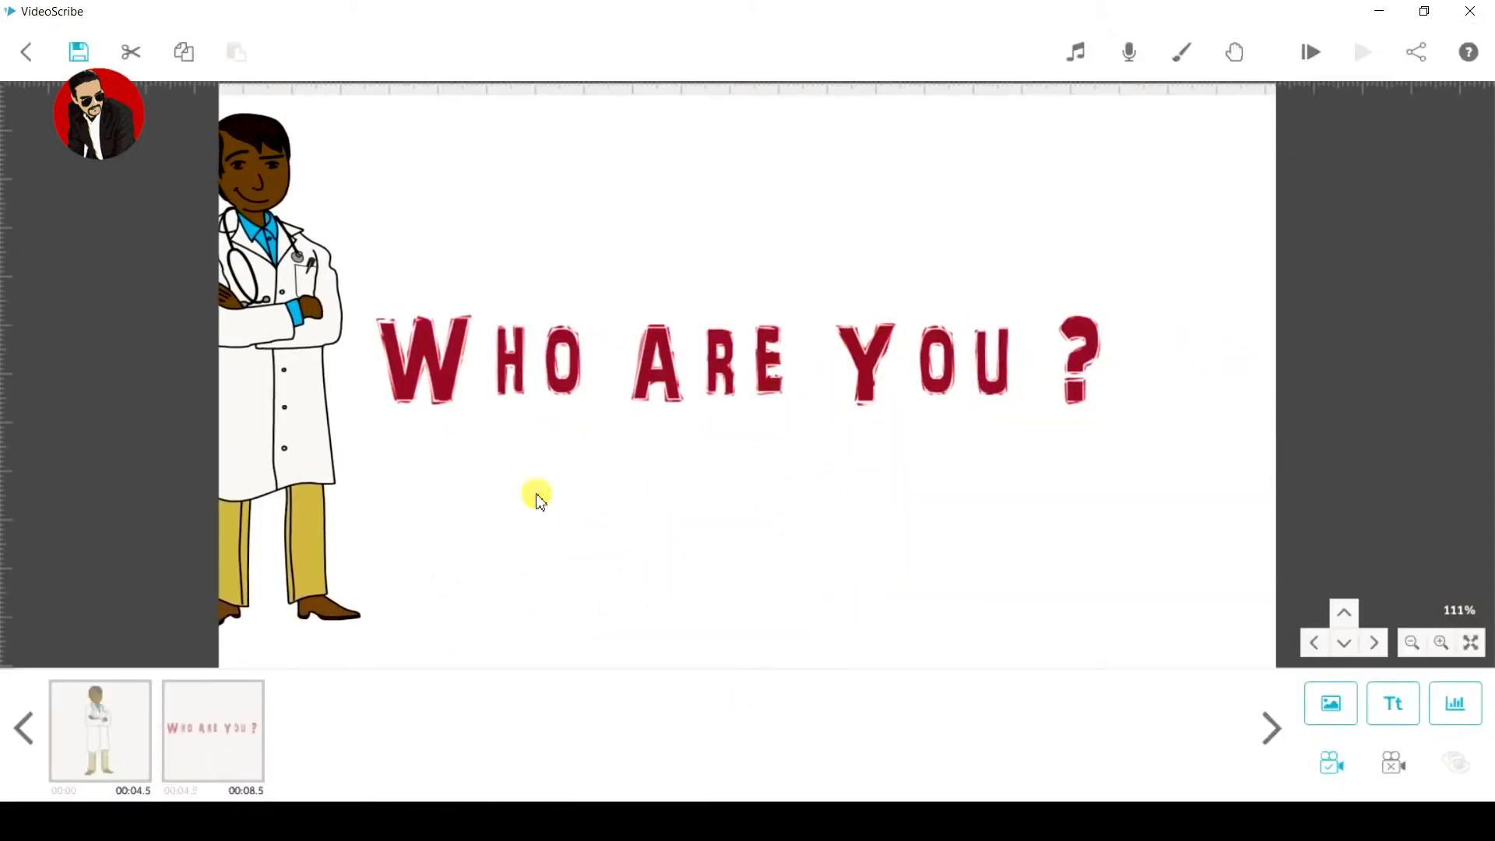
# Step: Set the text element's camera position to the doctor's view, framing both the doctor and the text
pyautogui.click(91, 747)
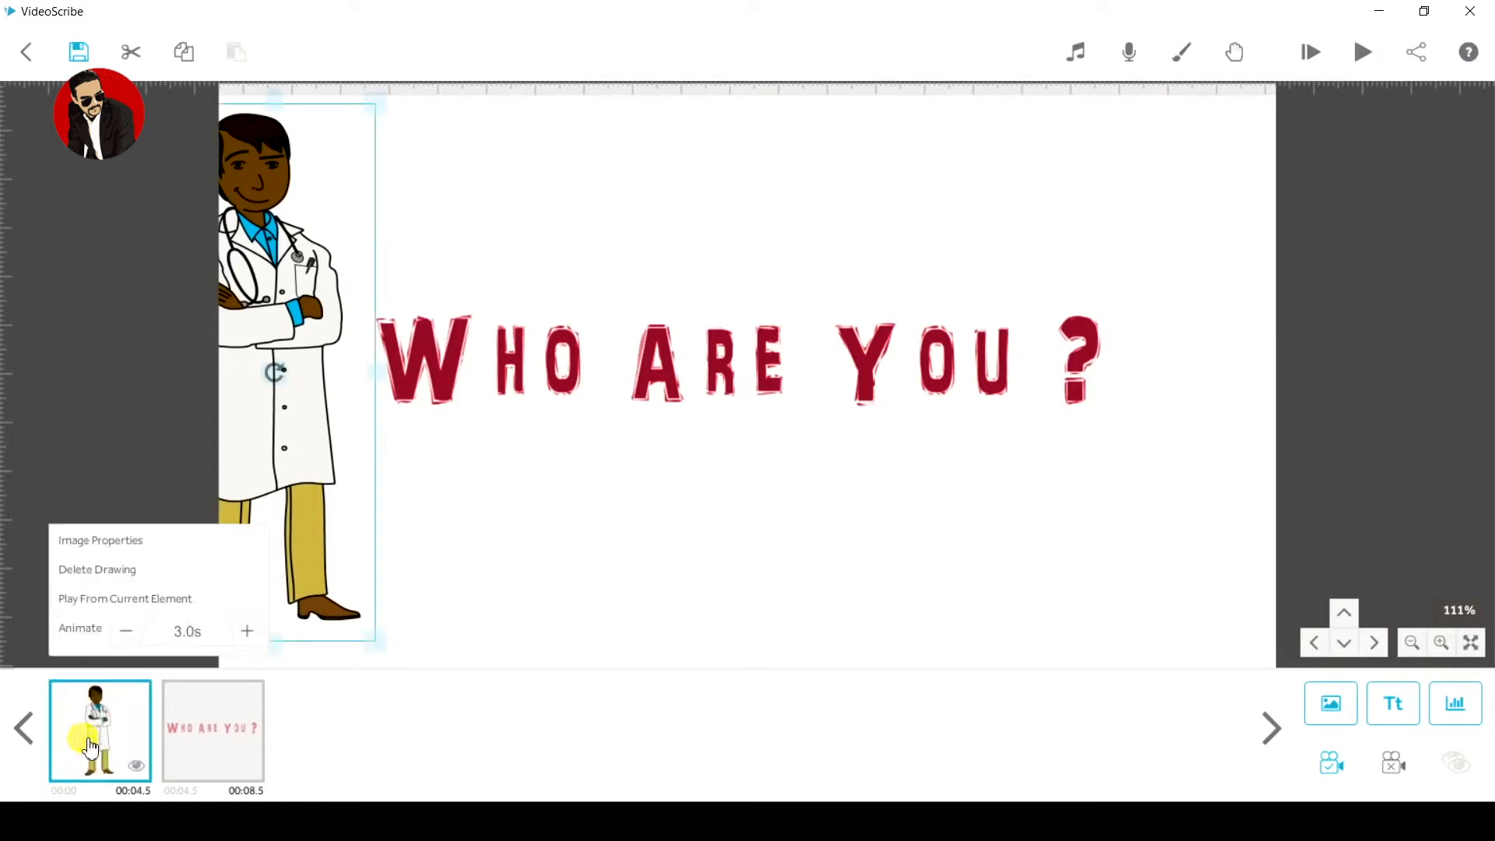
pyautogui.click(242, 772)
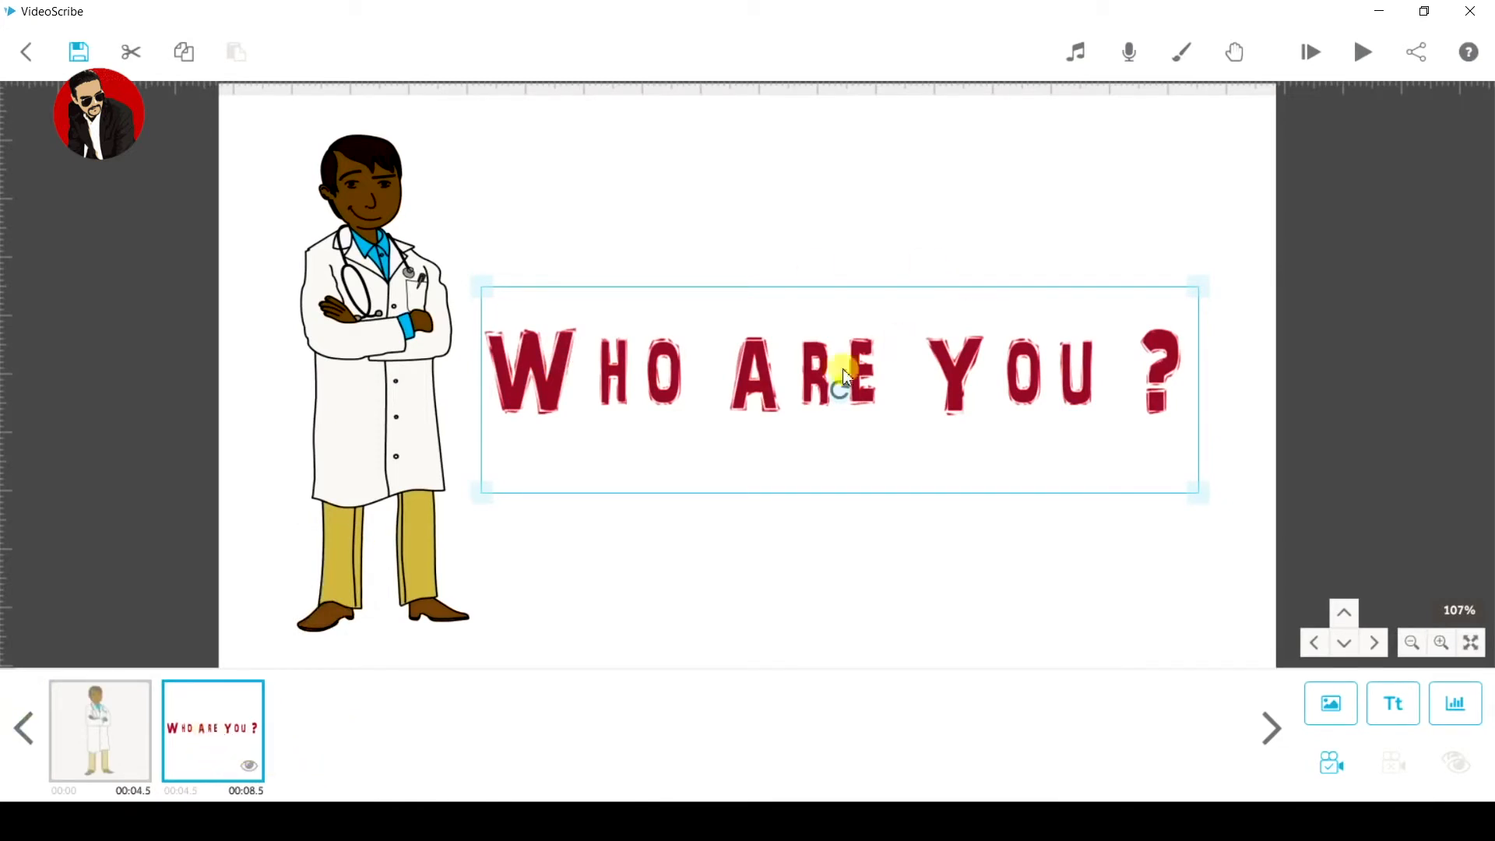
pyautogui.click(1341, 775)
pyautogui.click(96, 737)
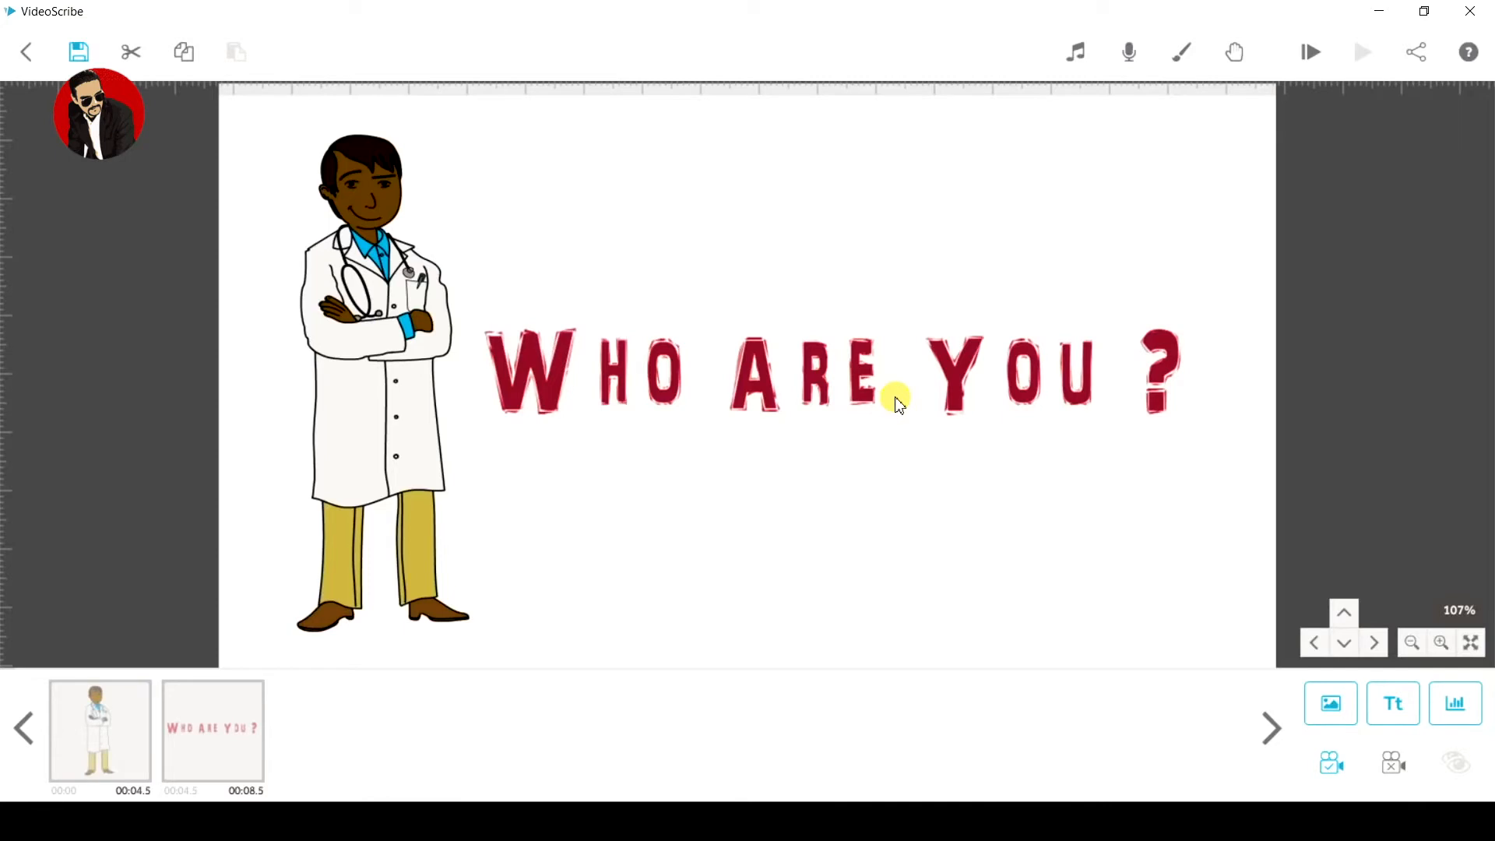
# Step: Open the doctor image's properties and examine its image selection and graphic filter settings
pyautogui.click(70, 736)
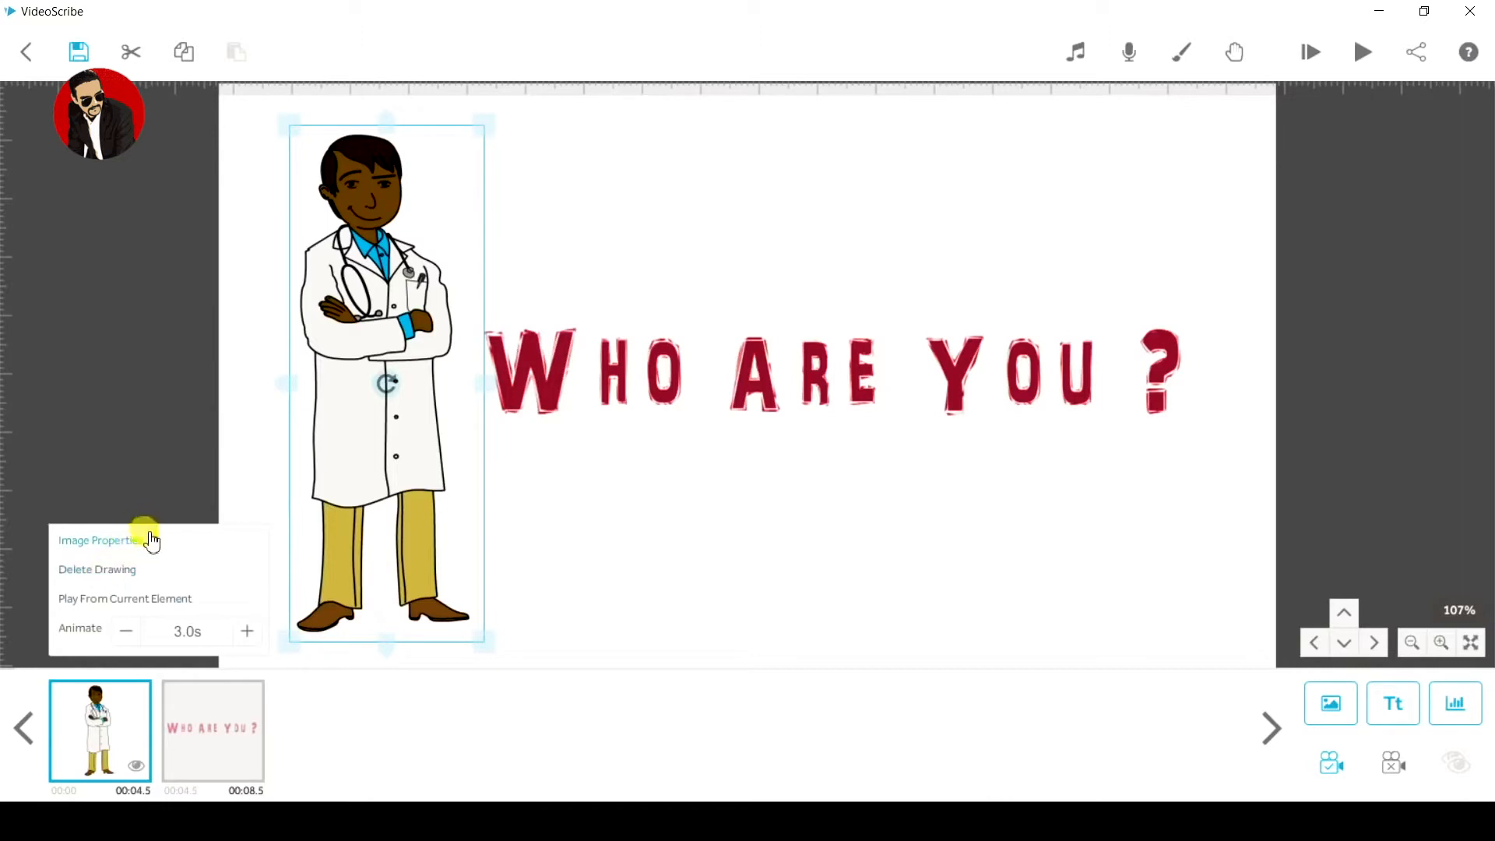
pyautogui.rightClick(116, 705)
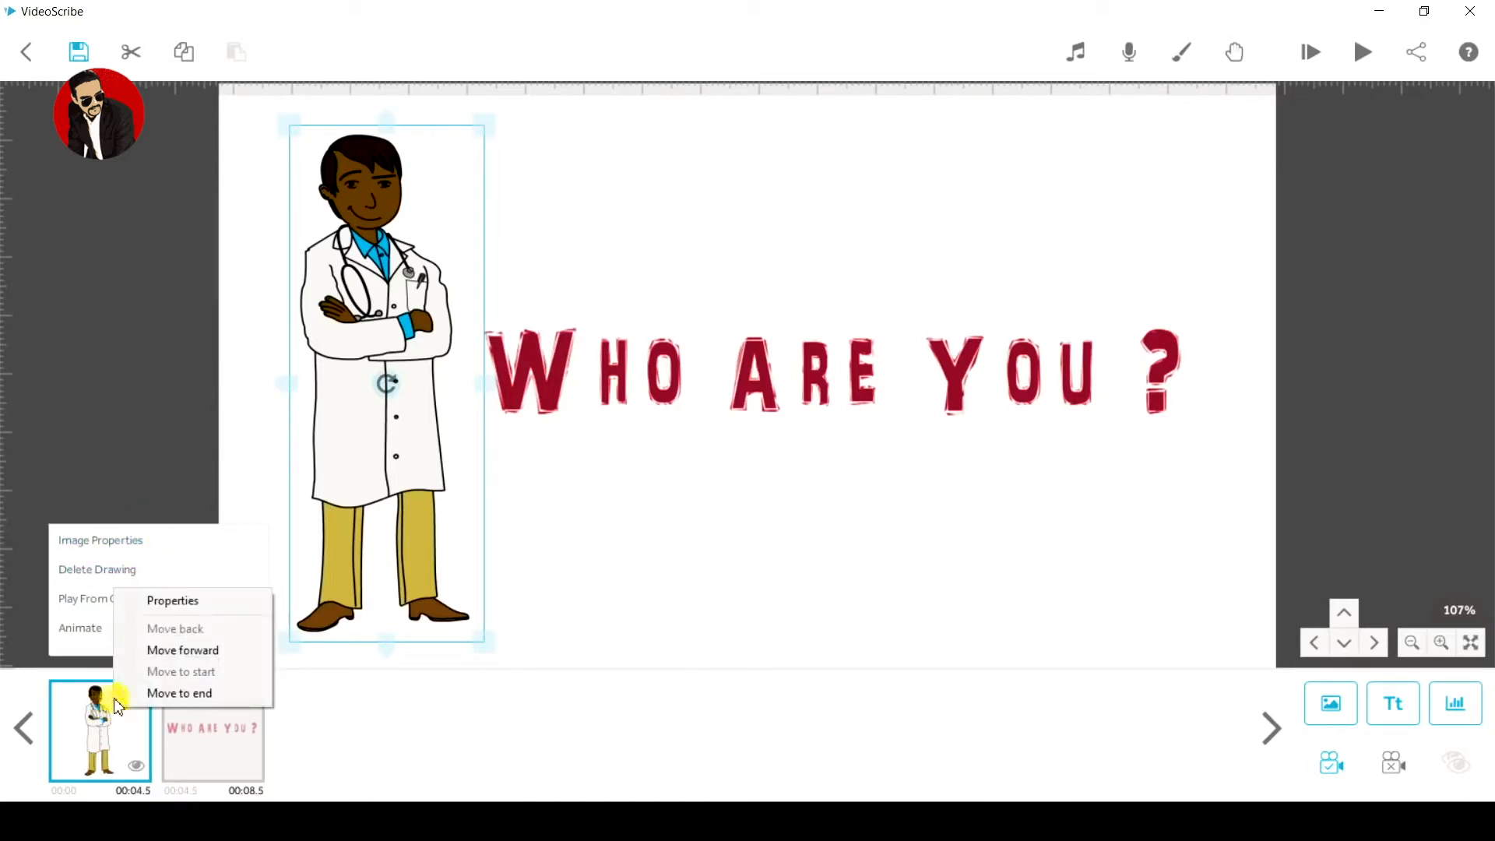
pyautogui.click(210, 605)
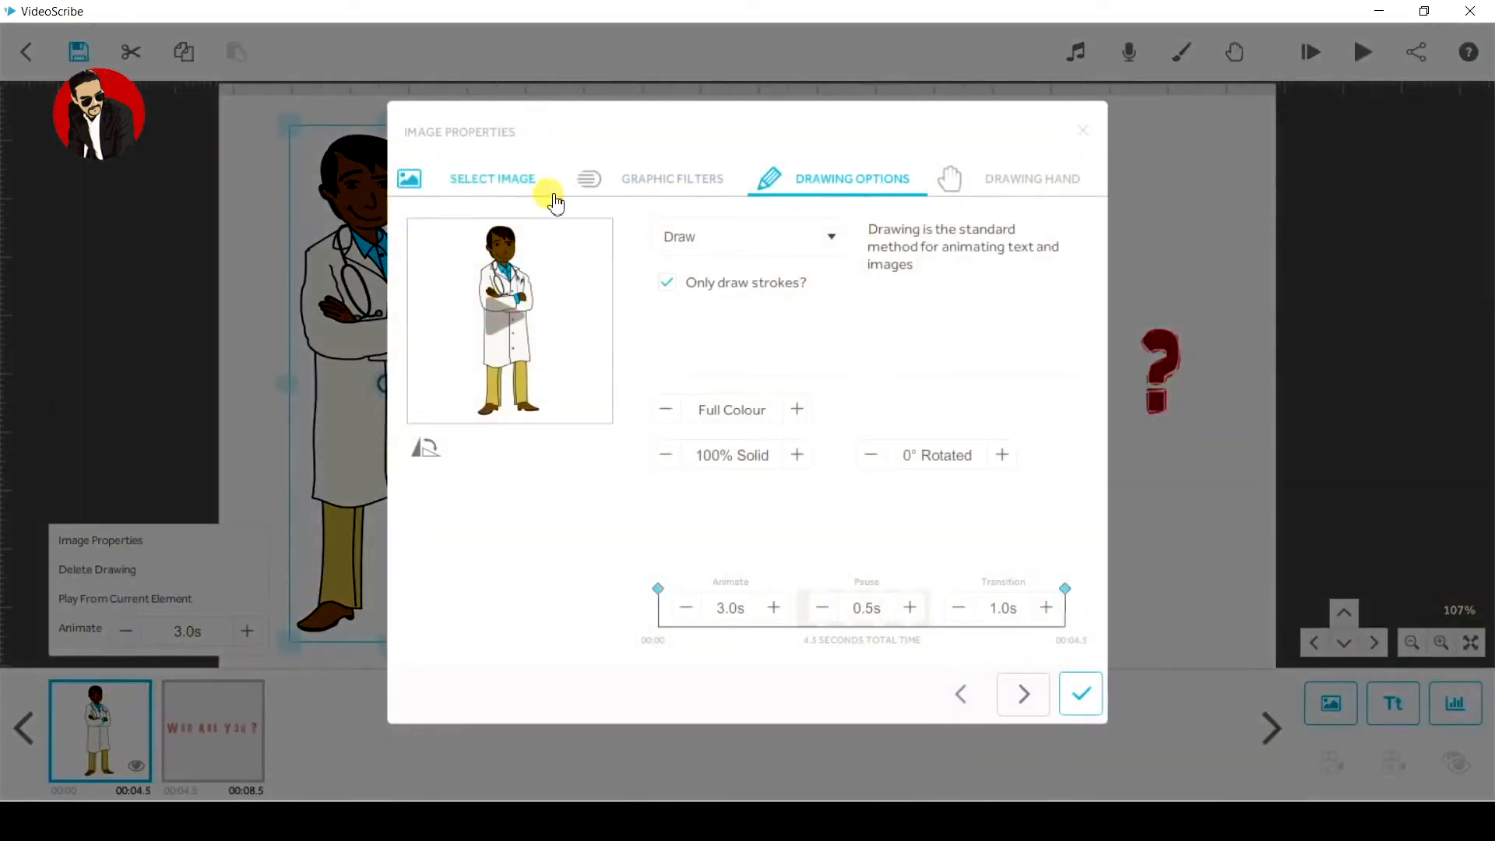
pyautogui.click(444, 182)
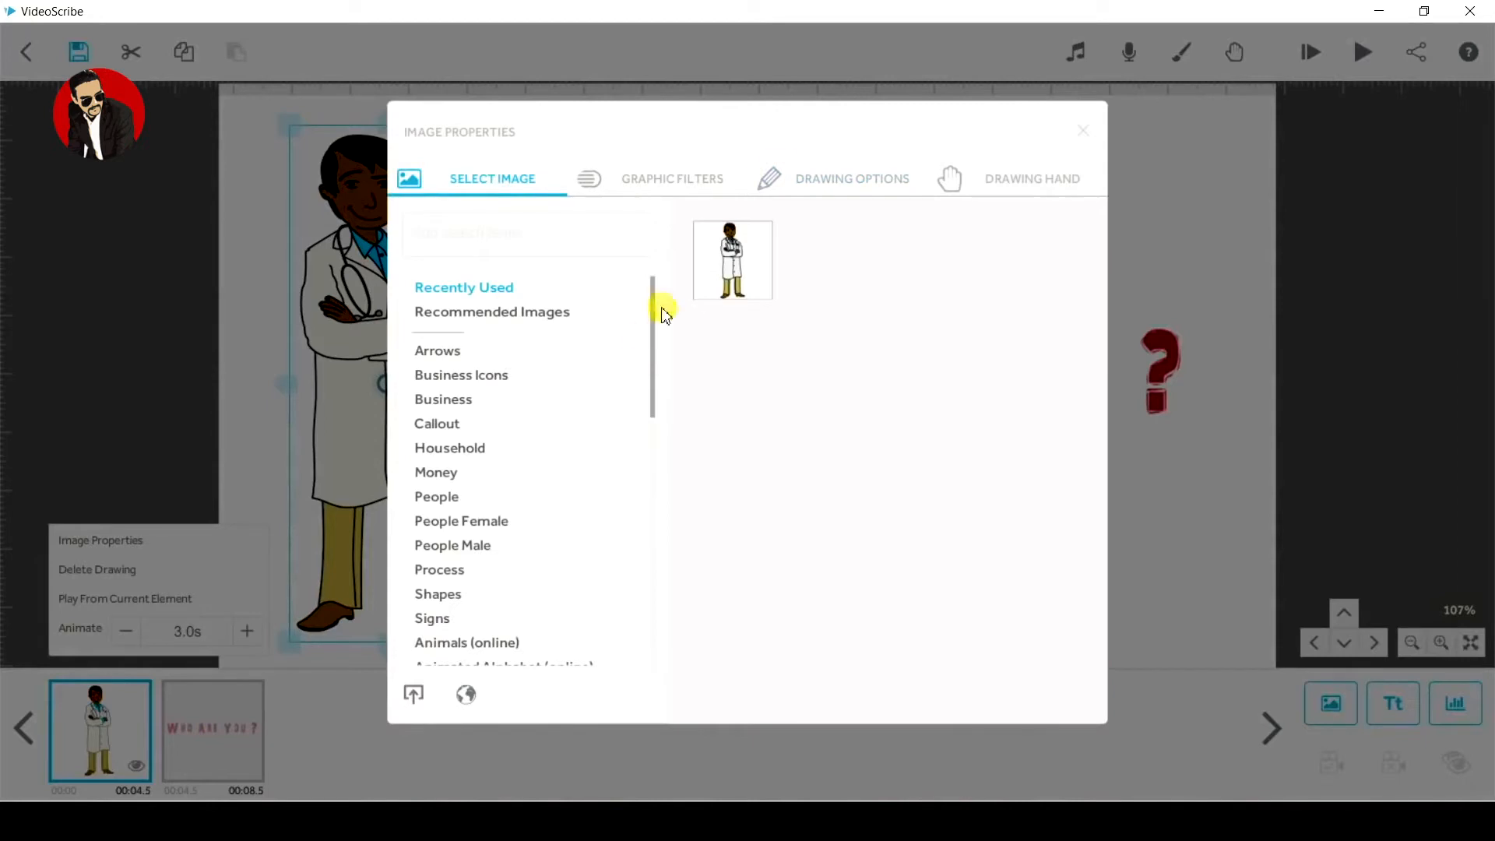
pyautogui.click(683, 187)
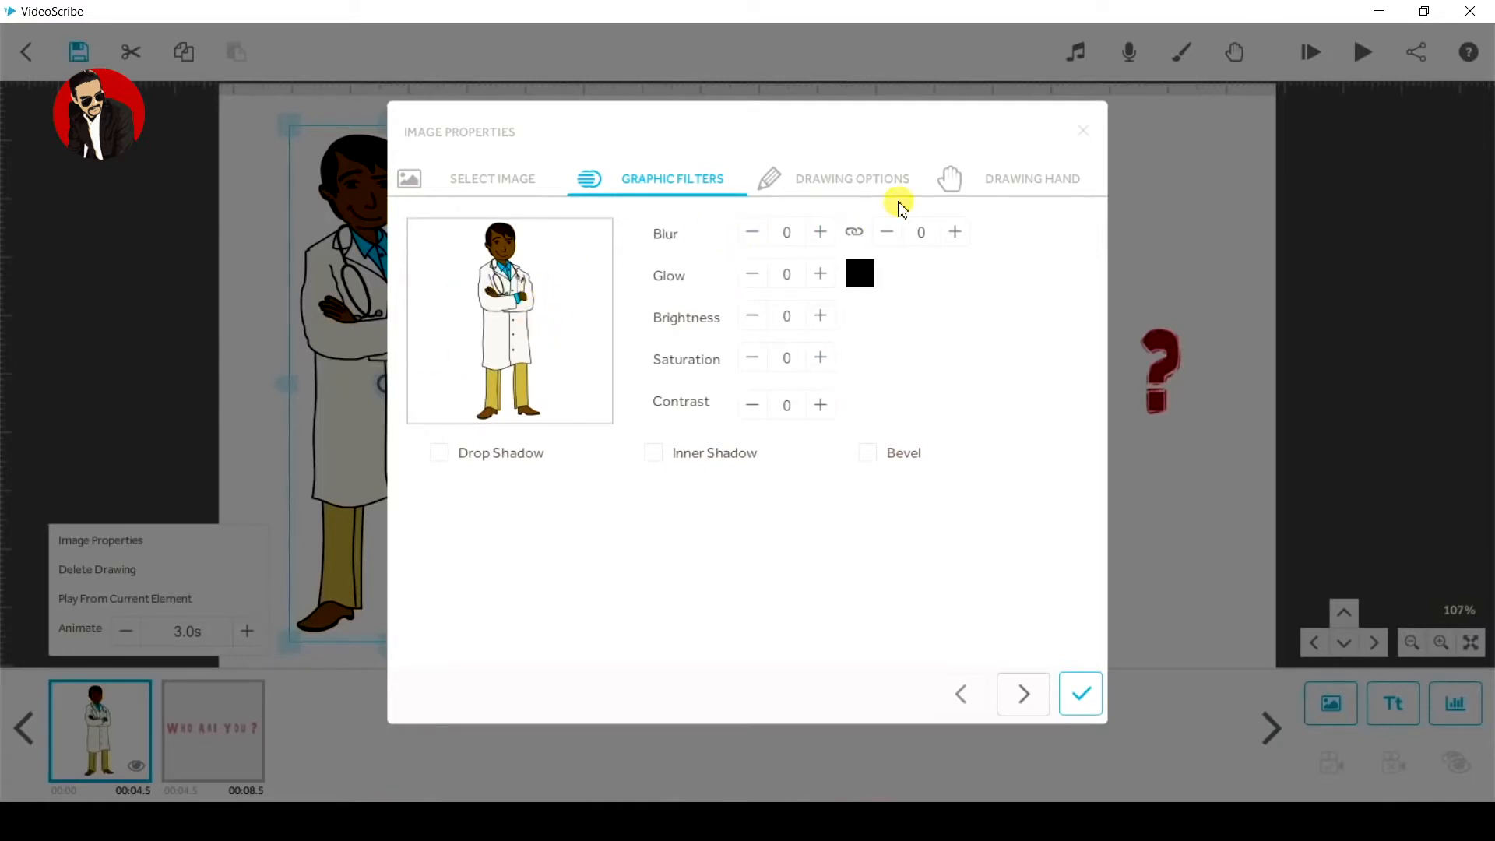
# Step: Examine the doctor image's drawing options and preview its Draw animation
pyautogui.click(830, 201)
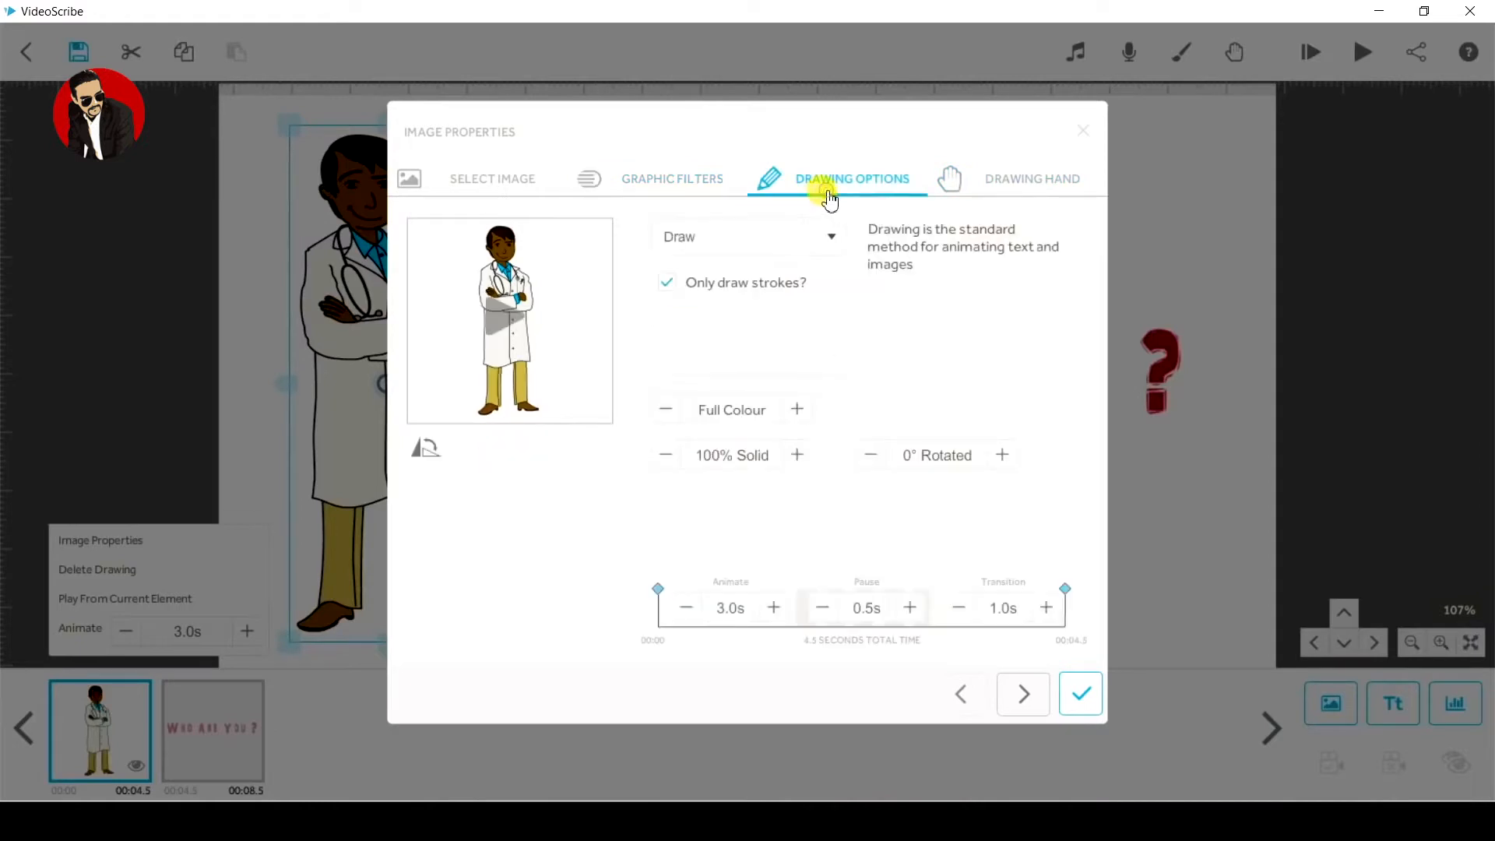
pyautogui.click(508, 316)
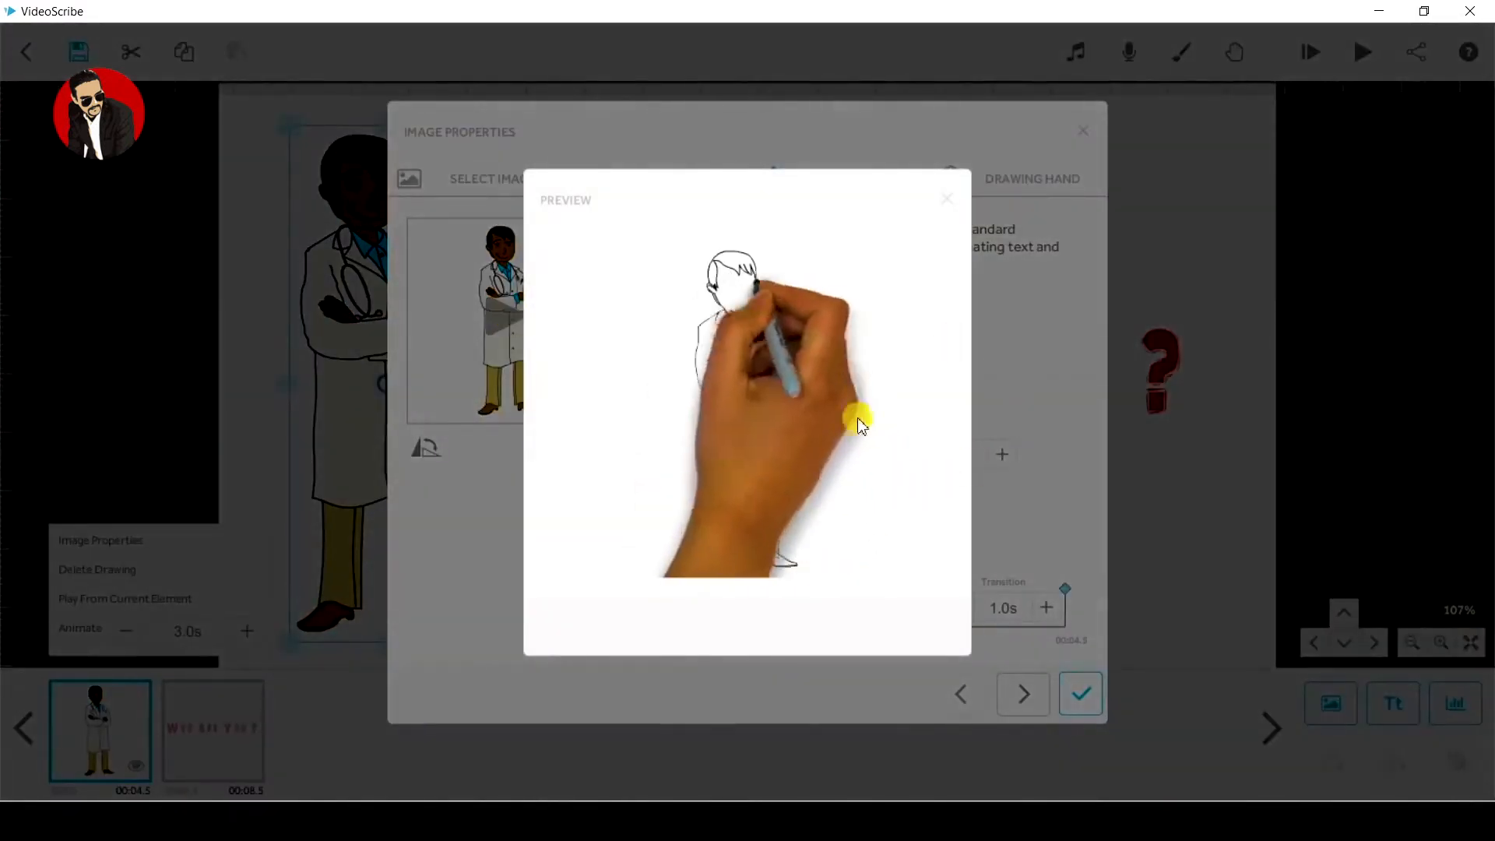
pyautogui.click(950, 188)
# Step: Change the doctor image's animation type to Move In and preview the effect
pyautogui.click(727, 243)
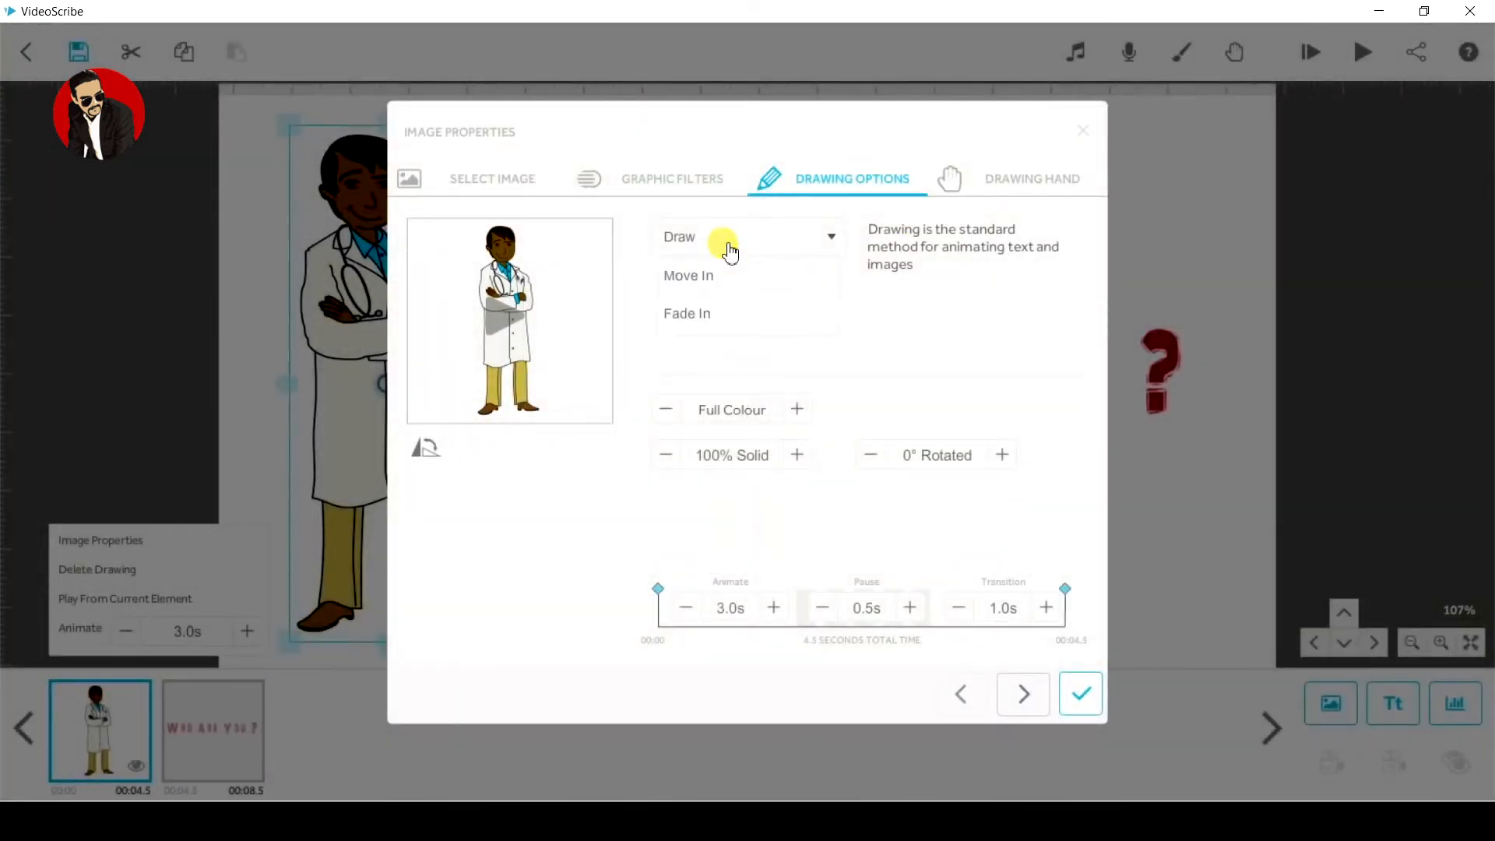
pyautogui.click(690, 280)
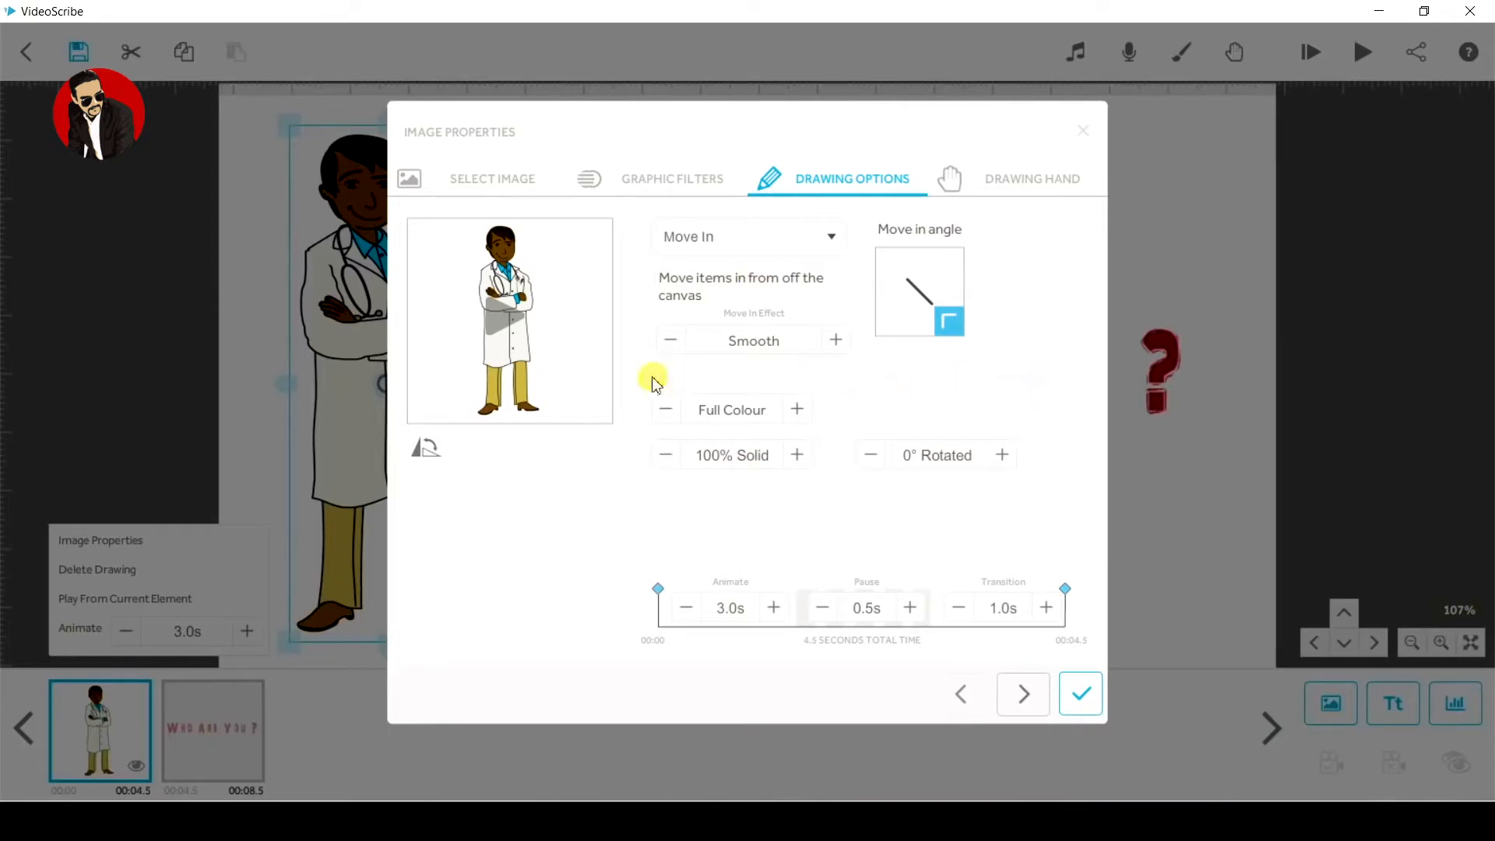
pyautogui.click(498, 325)
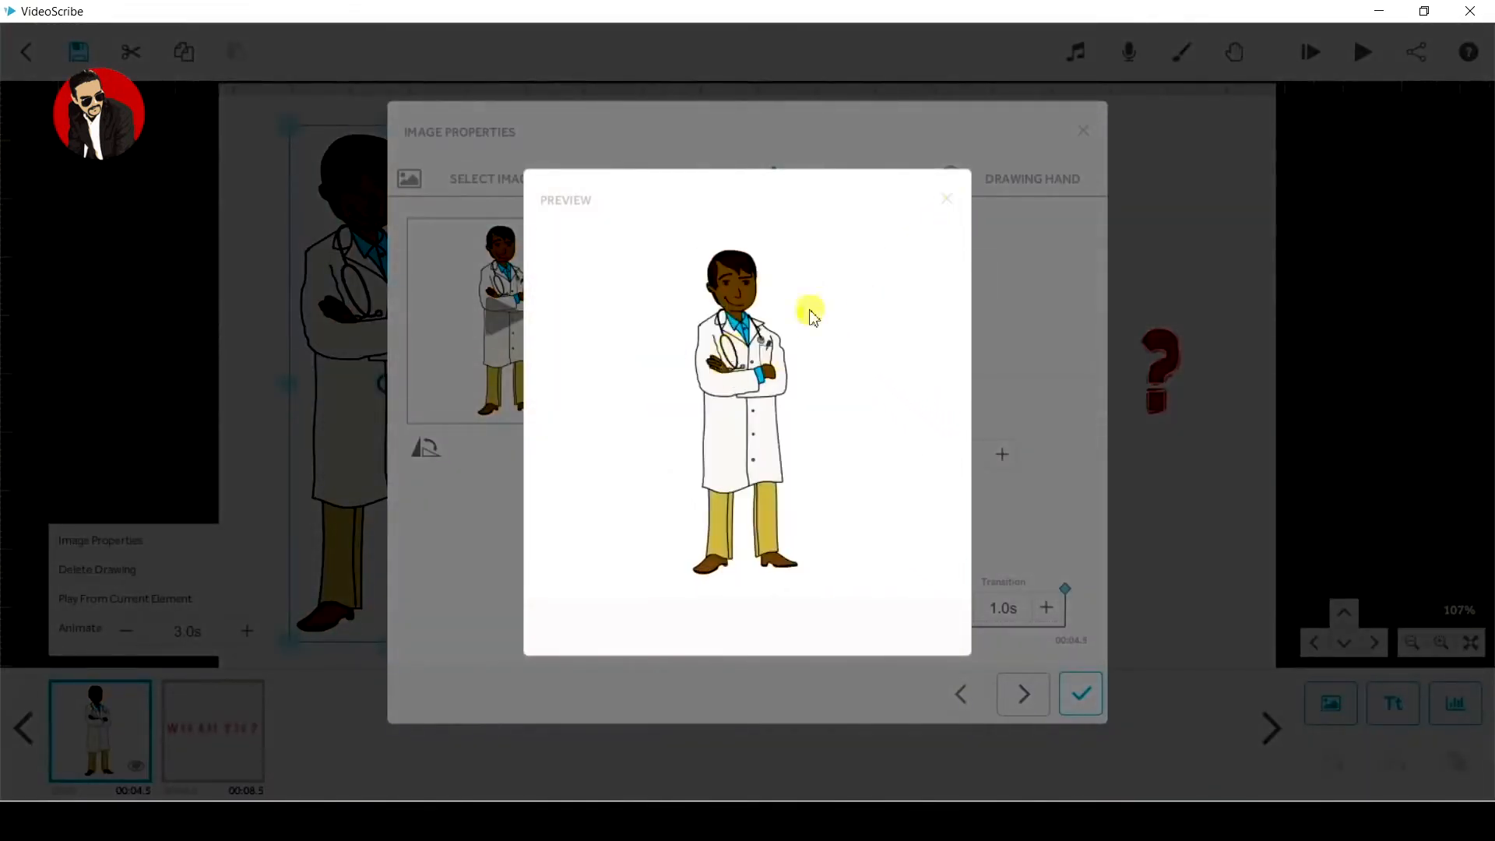
pyautogui.click(957, 201)
# Step: Change the doctor image's animation type to Fade In and preview the effect
pyautogui.click(767, 241)
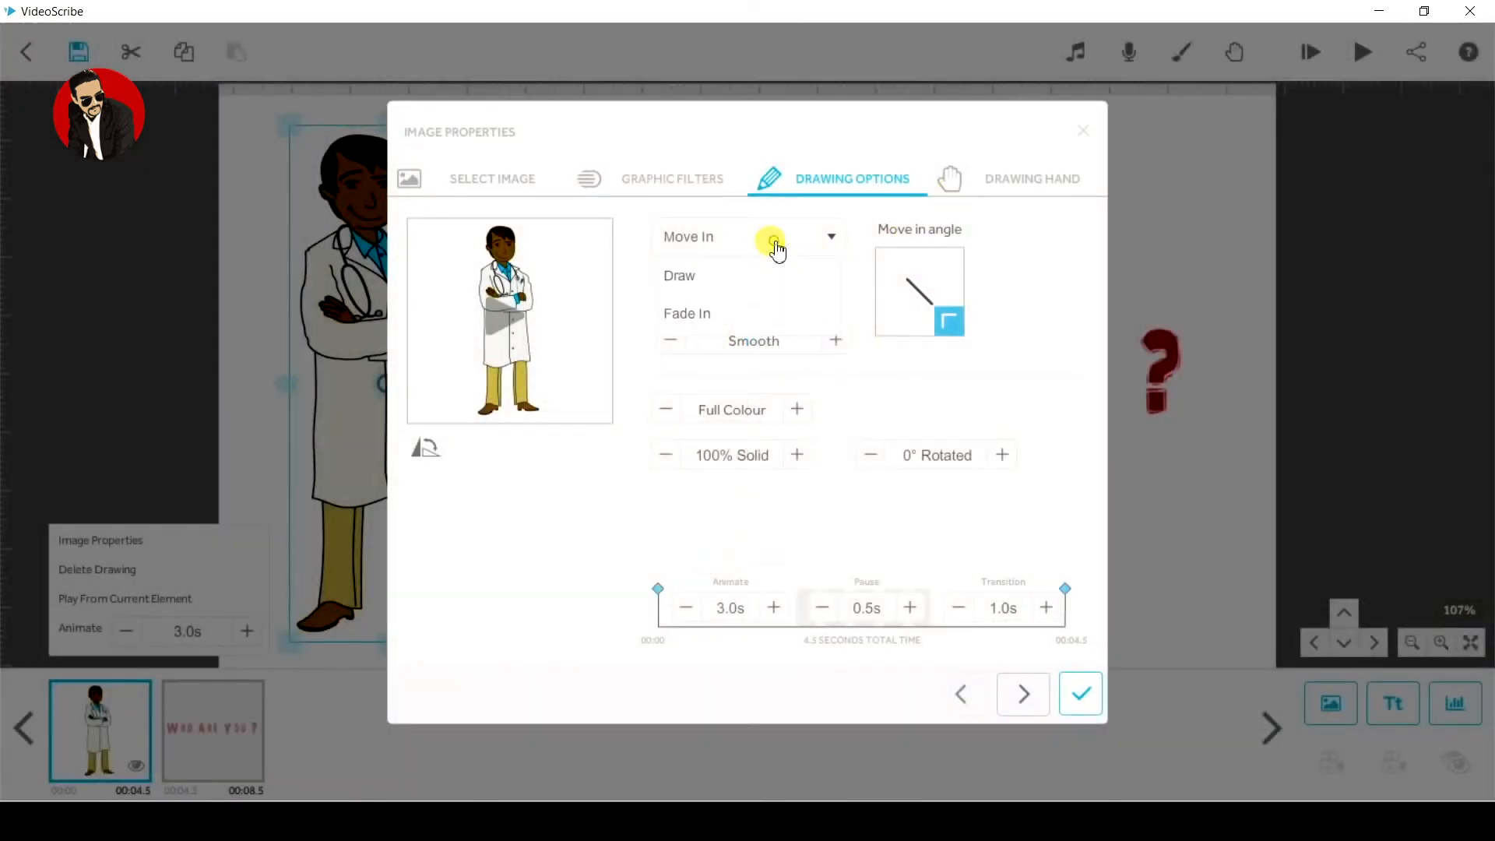
pyautogui.click(711, 315)
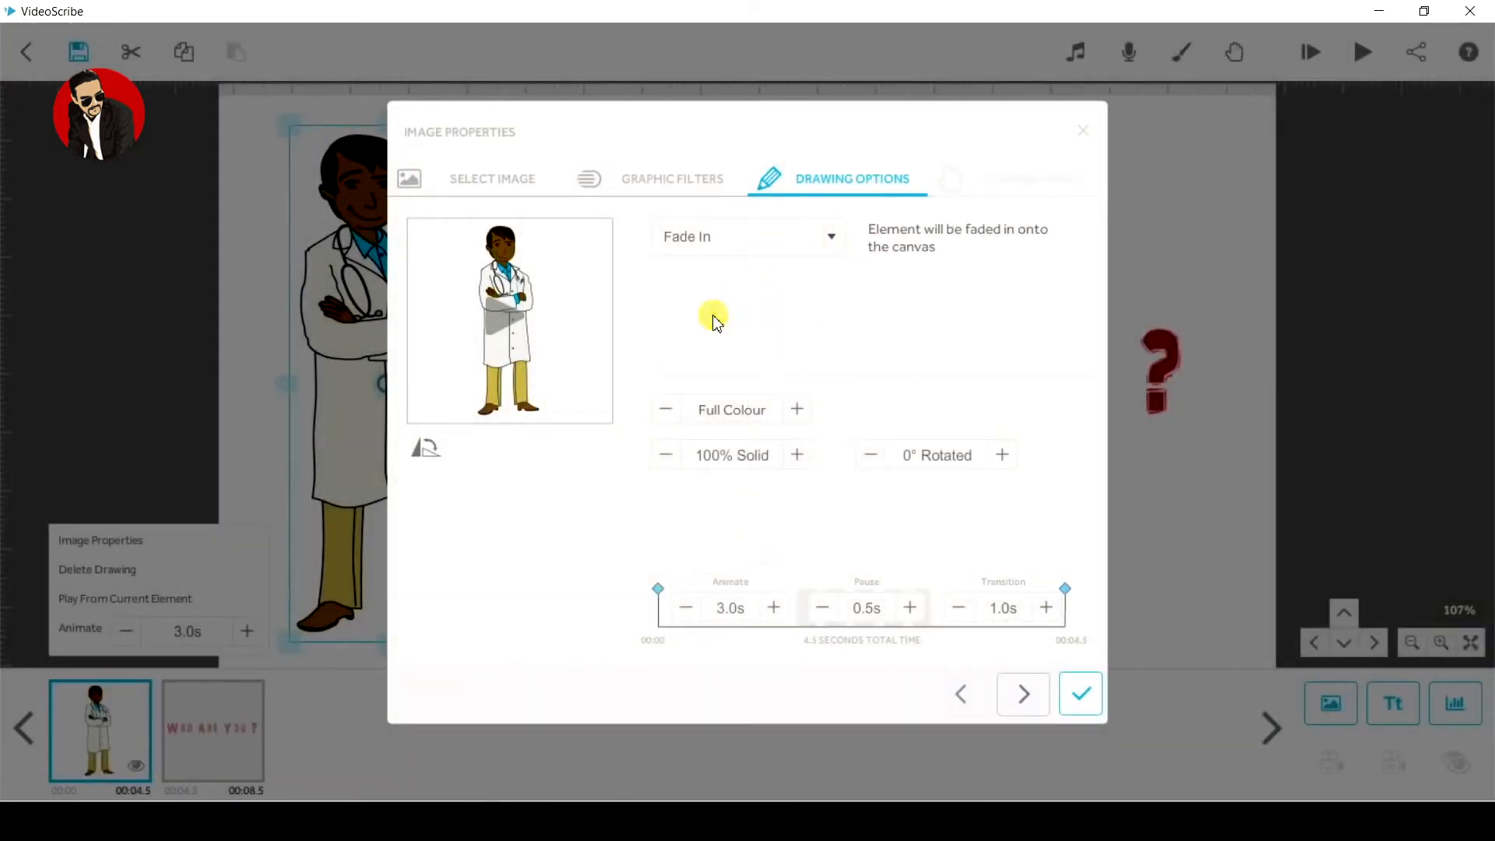
pyautogui.click(522, 312)
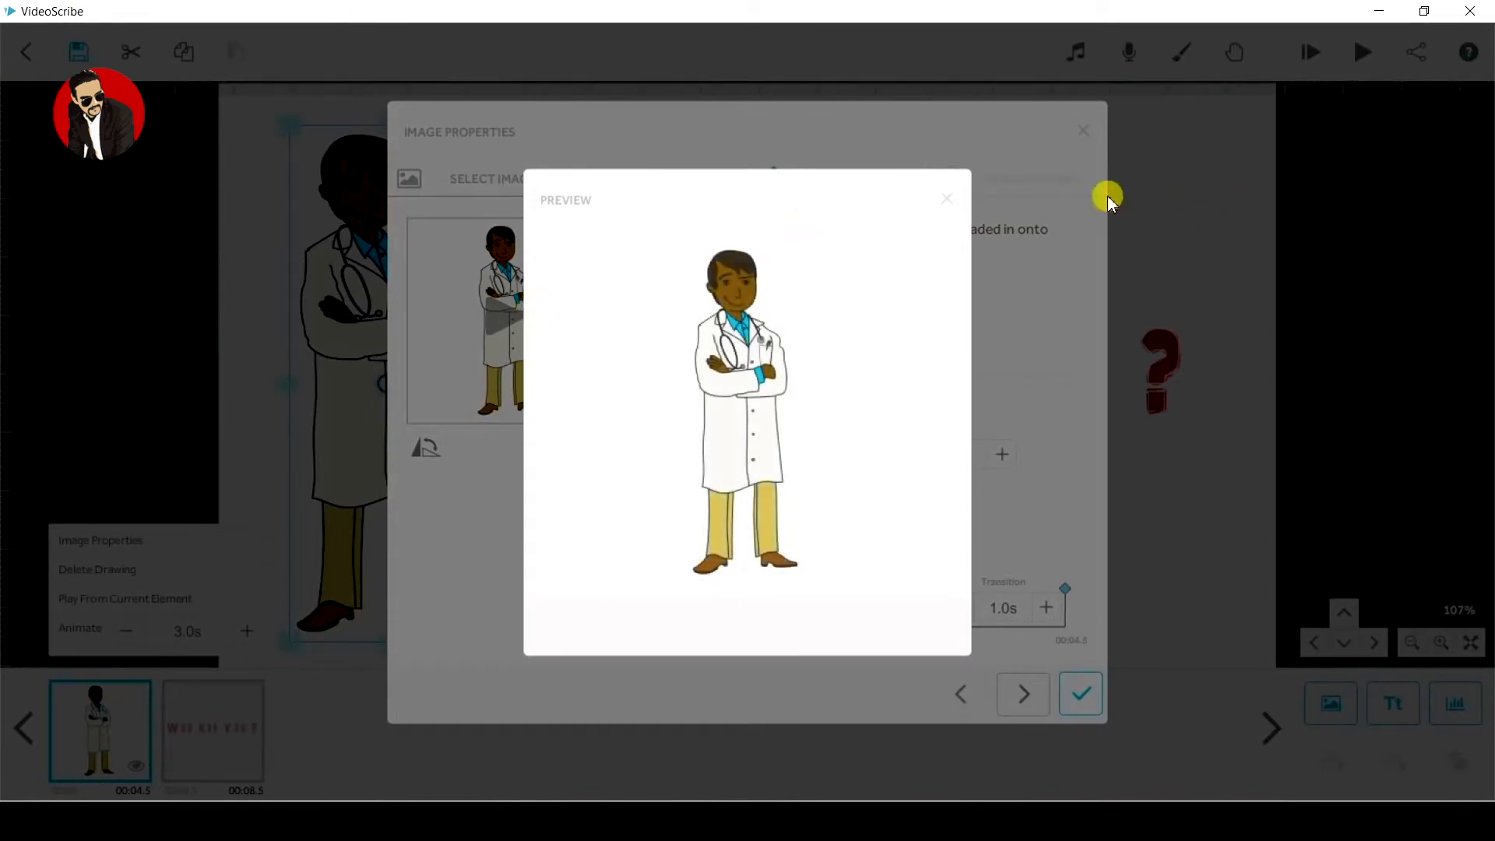
pyautogui.click(944, 199)
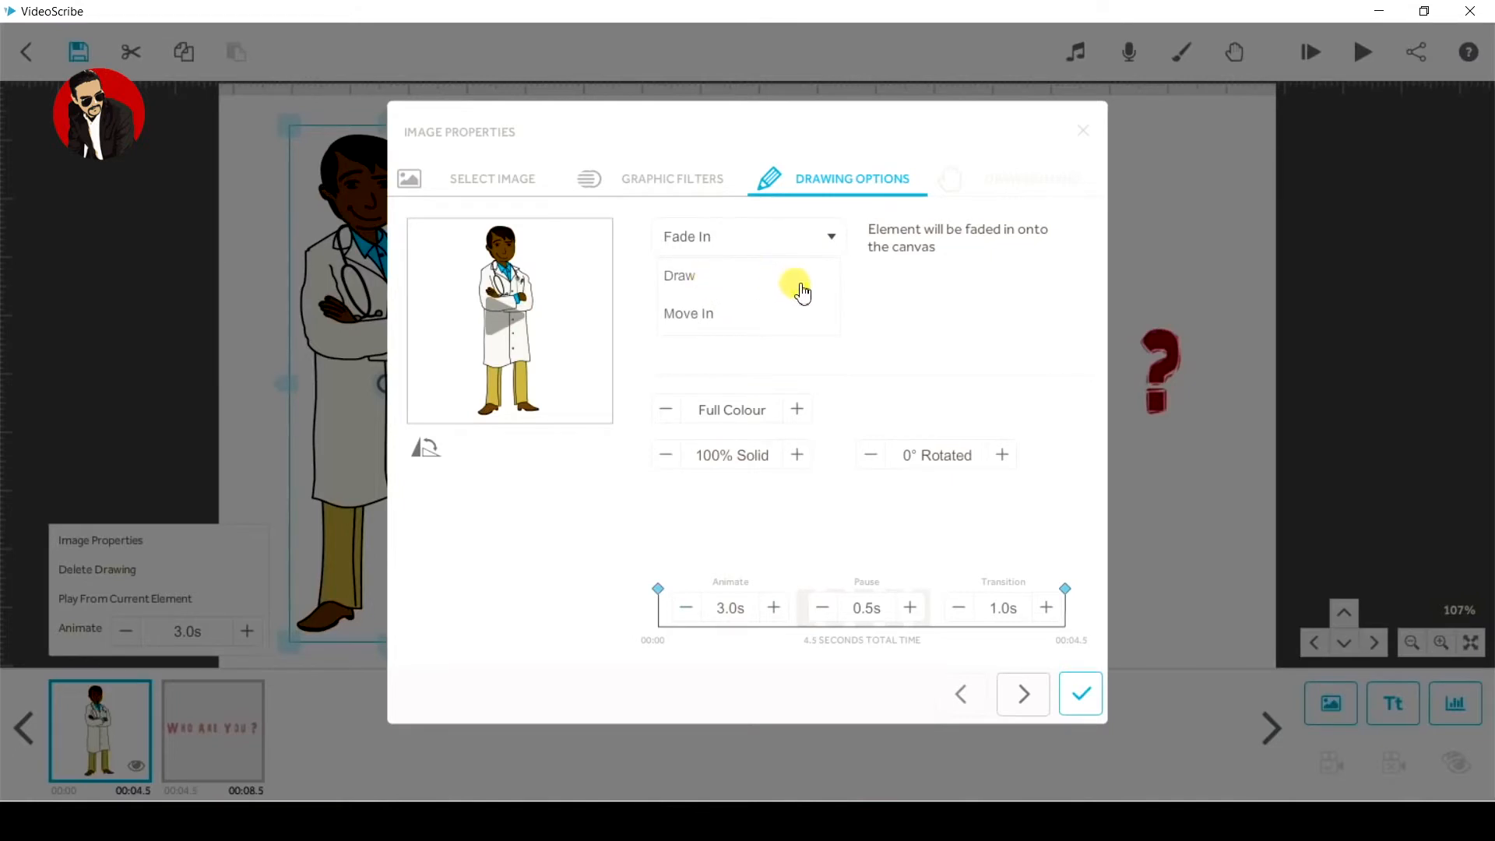
# Step: Change the doctor image's animation type to Draw and cycle through its flip orientations back to the original
pyautogui.click(680, 276)
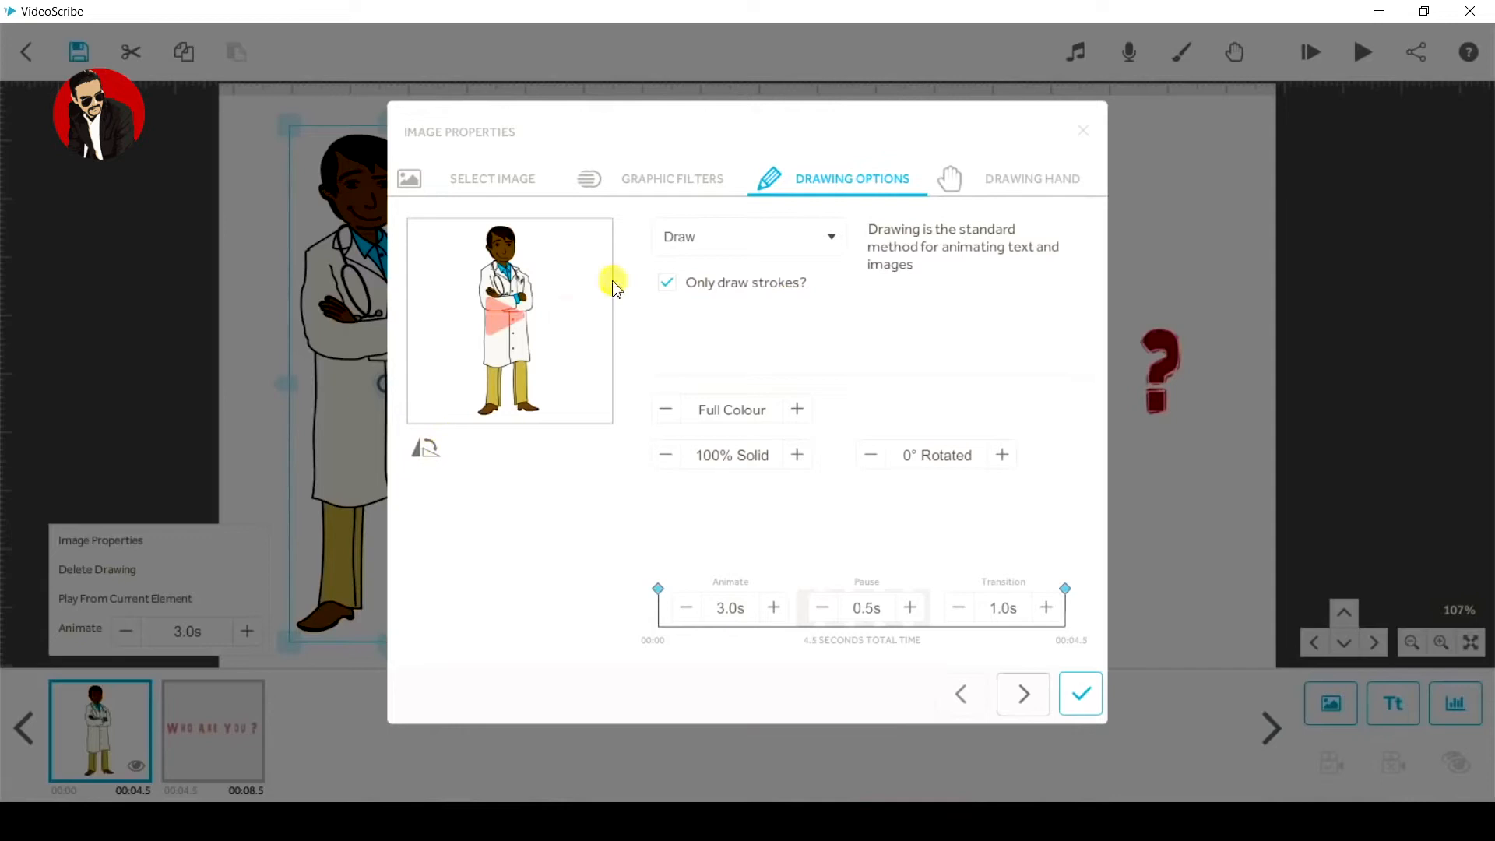
pyautogui.click(437, 458)
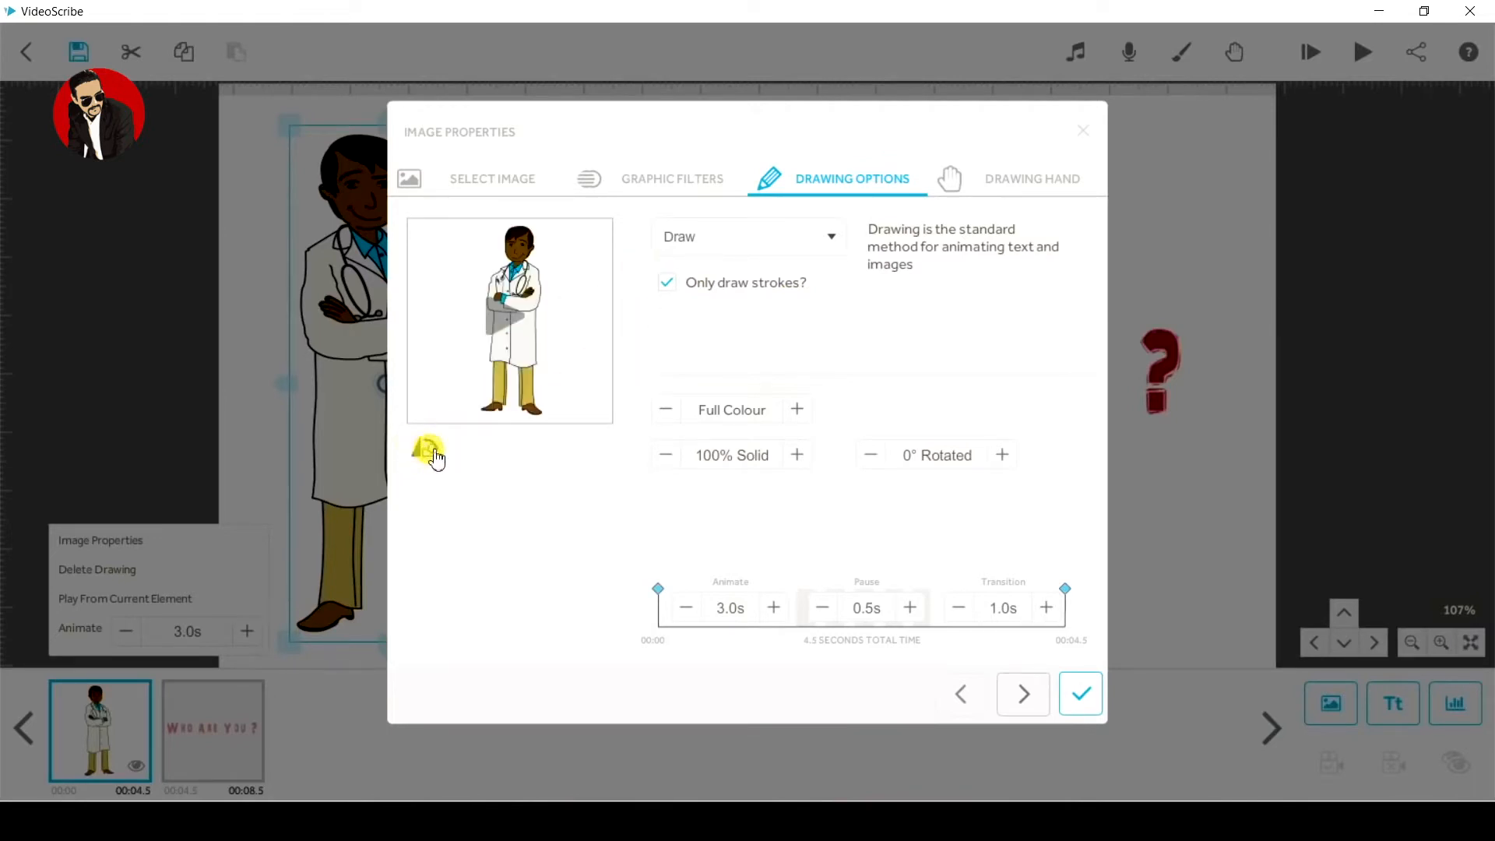
pyautogui.click(434, 458)
pyautogui.click(436, 458)
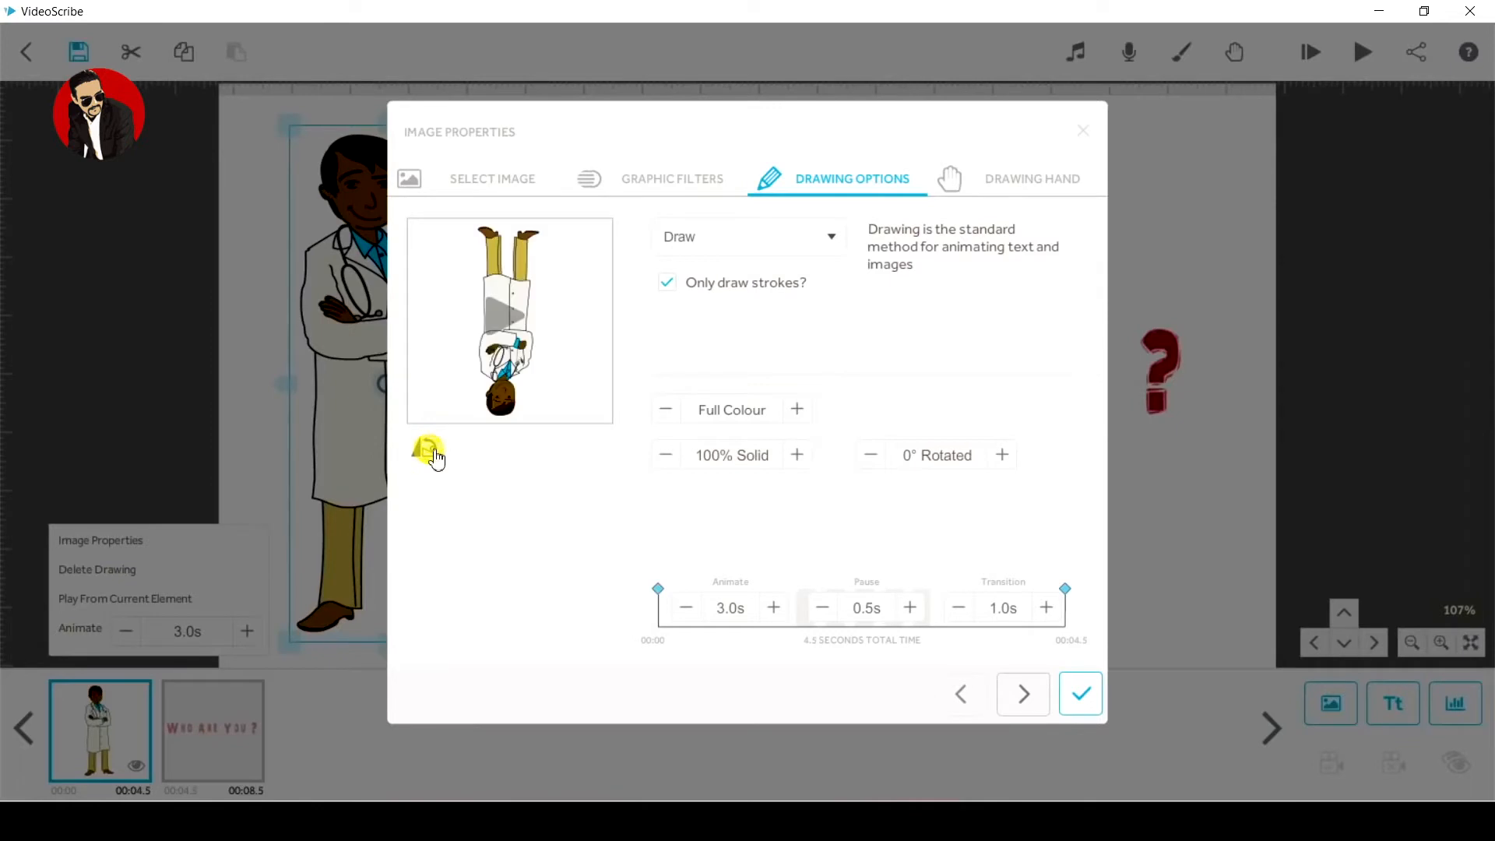
pyautogui.click(437, 458)
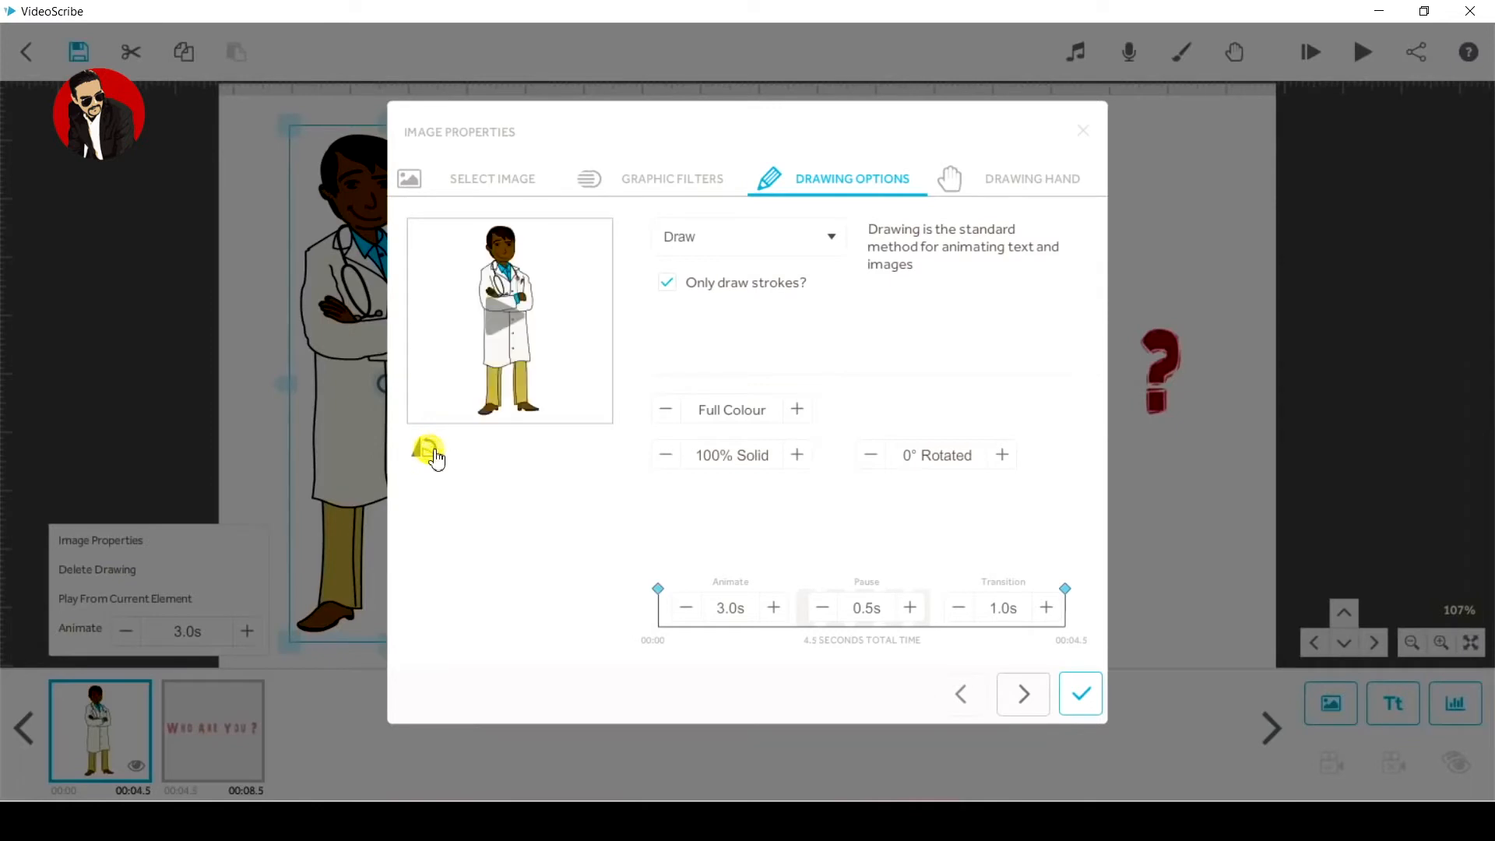
# Step: Try the Outline and Silhouette colour styles and a lower opacity on the doctor image, restoring Full Colour and 100% Solid
pyautogui.click(796, 411)
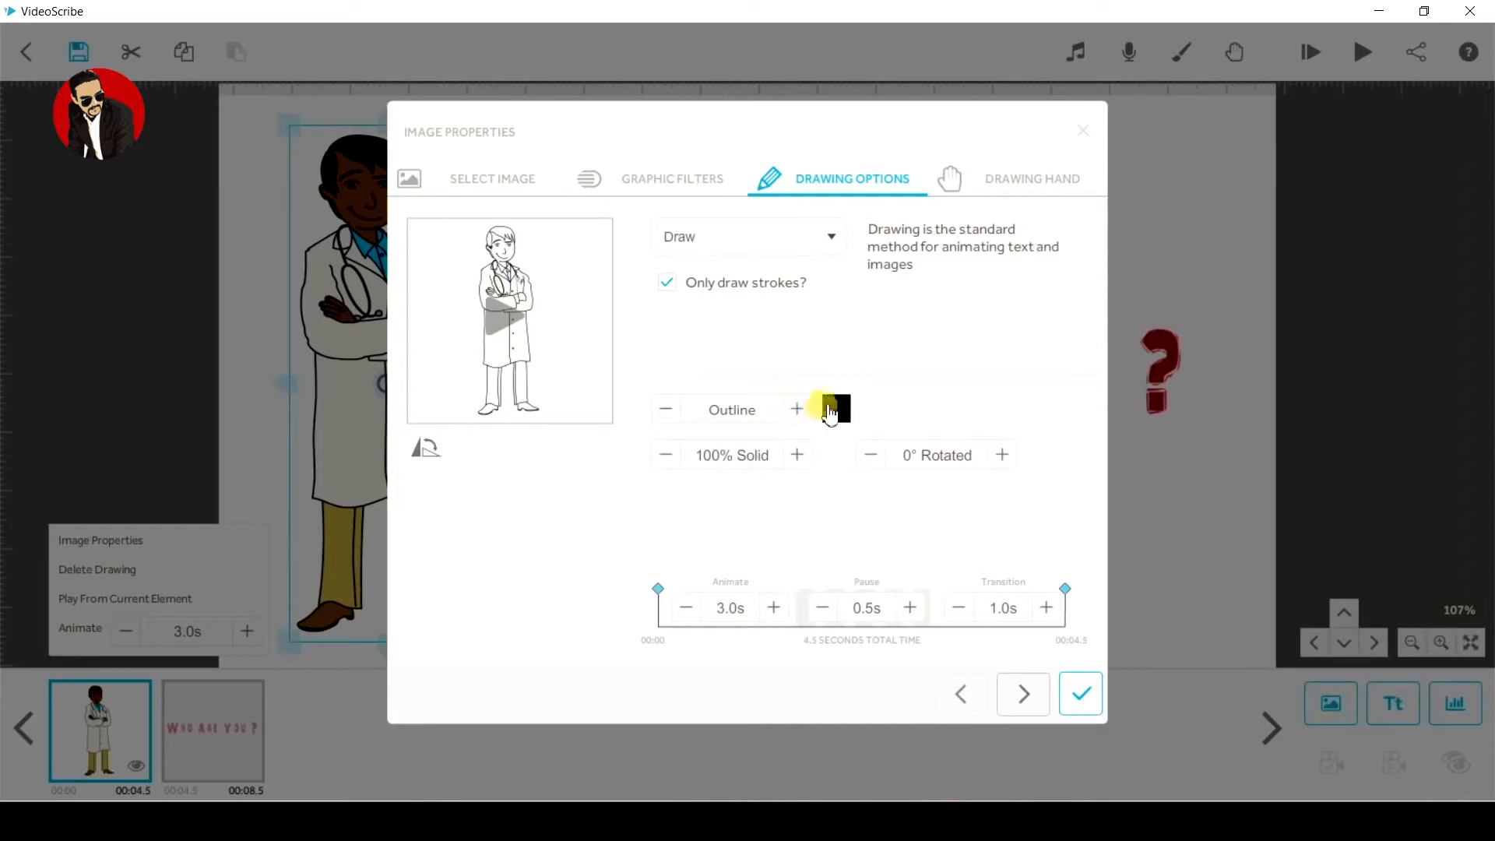
pyautogui.click(836, 410)
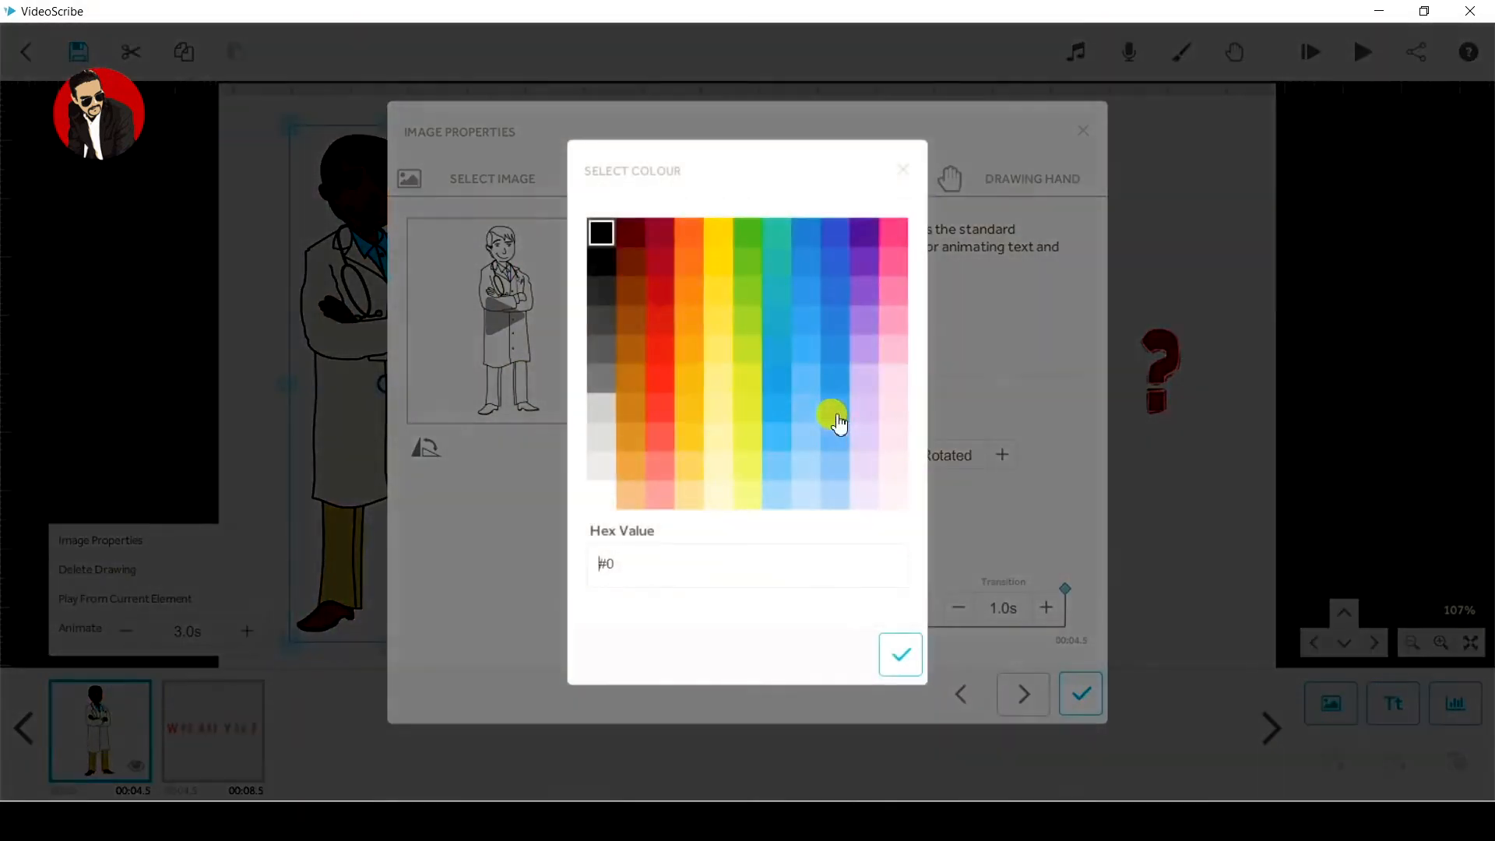
pyautogui.click(905, 173)
pyautogui.click(798, 411)
pyautogui.click(798, 411)
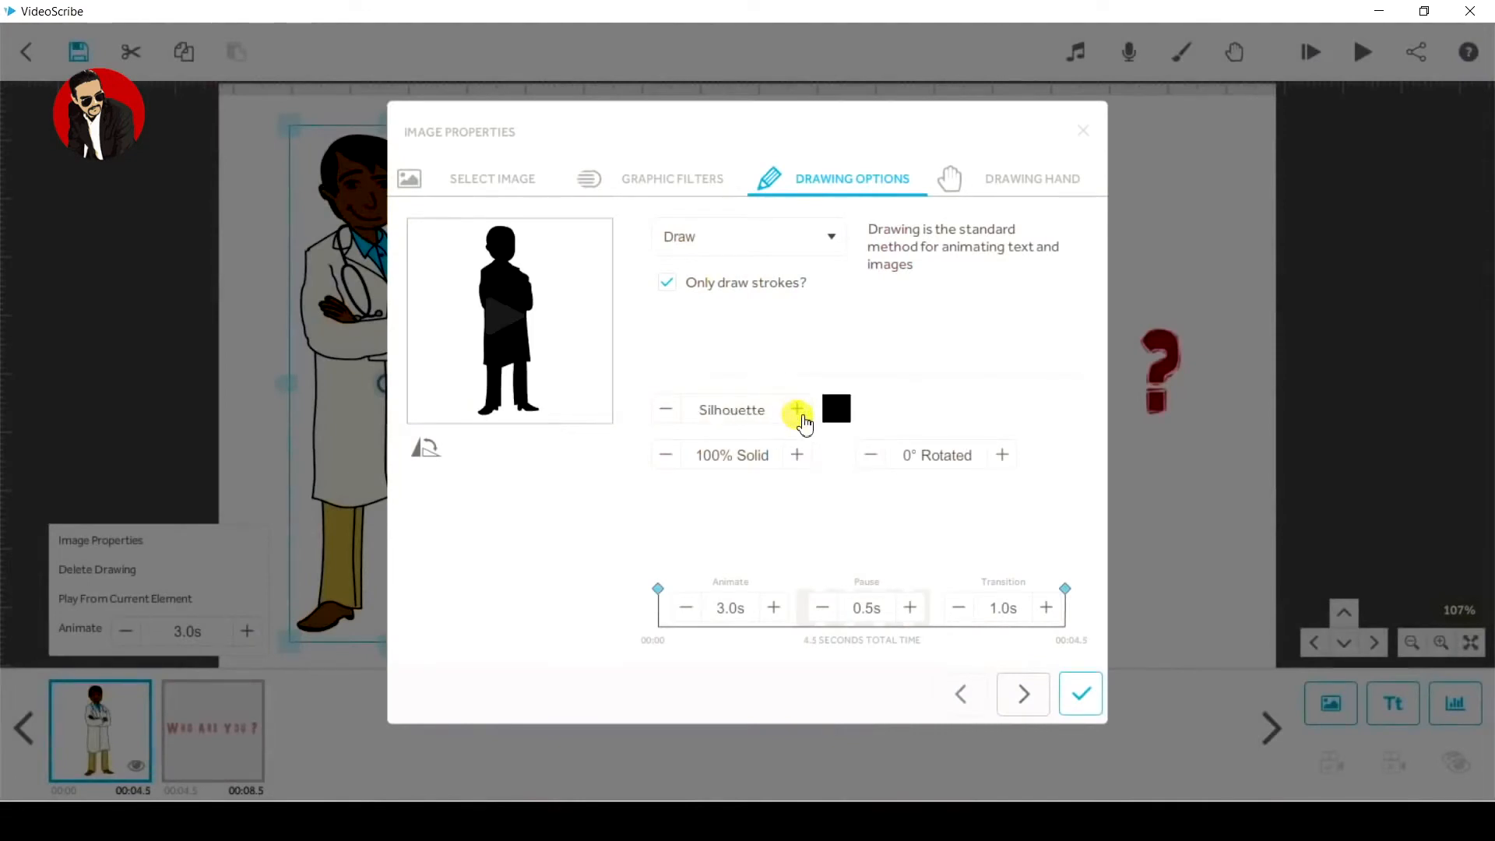
pyautogui.click(799, 411)
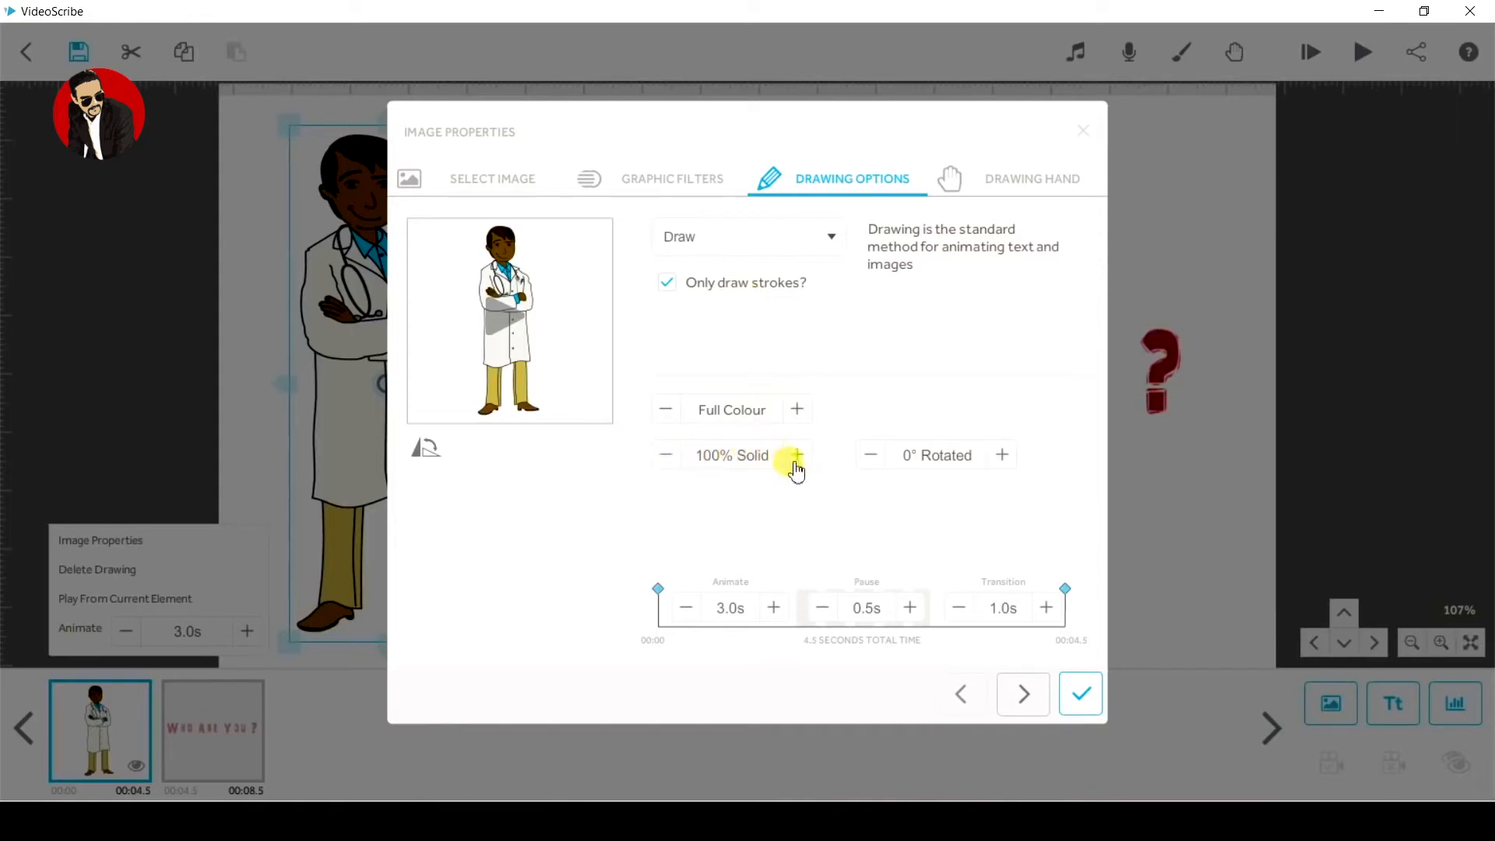
pyautogui.click(695, 459)
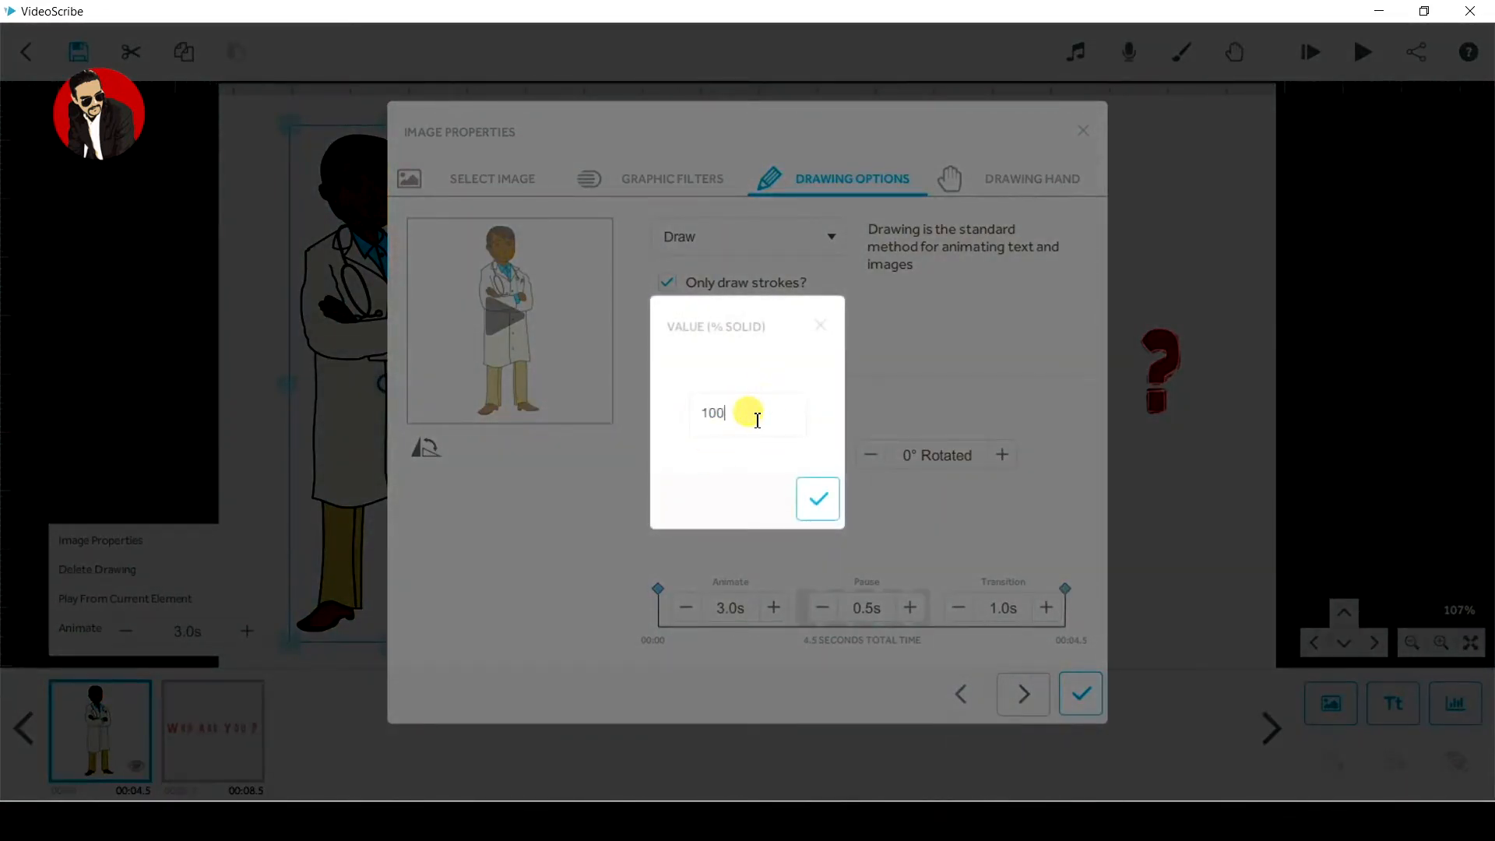
pyautogui.click(817, 498)
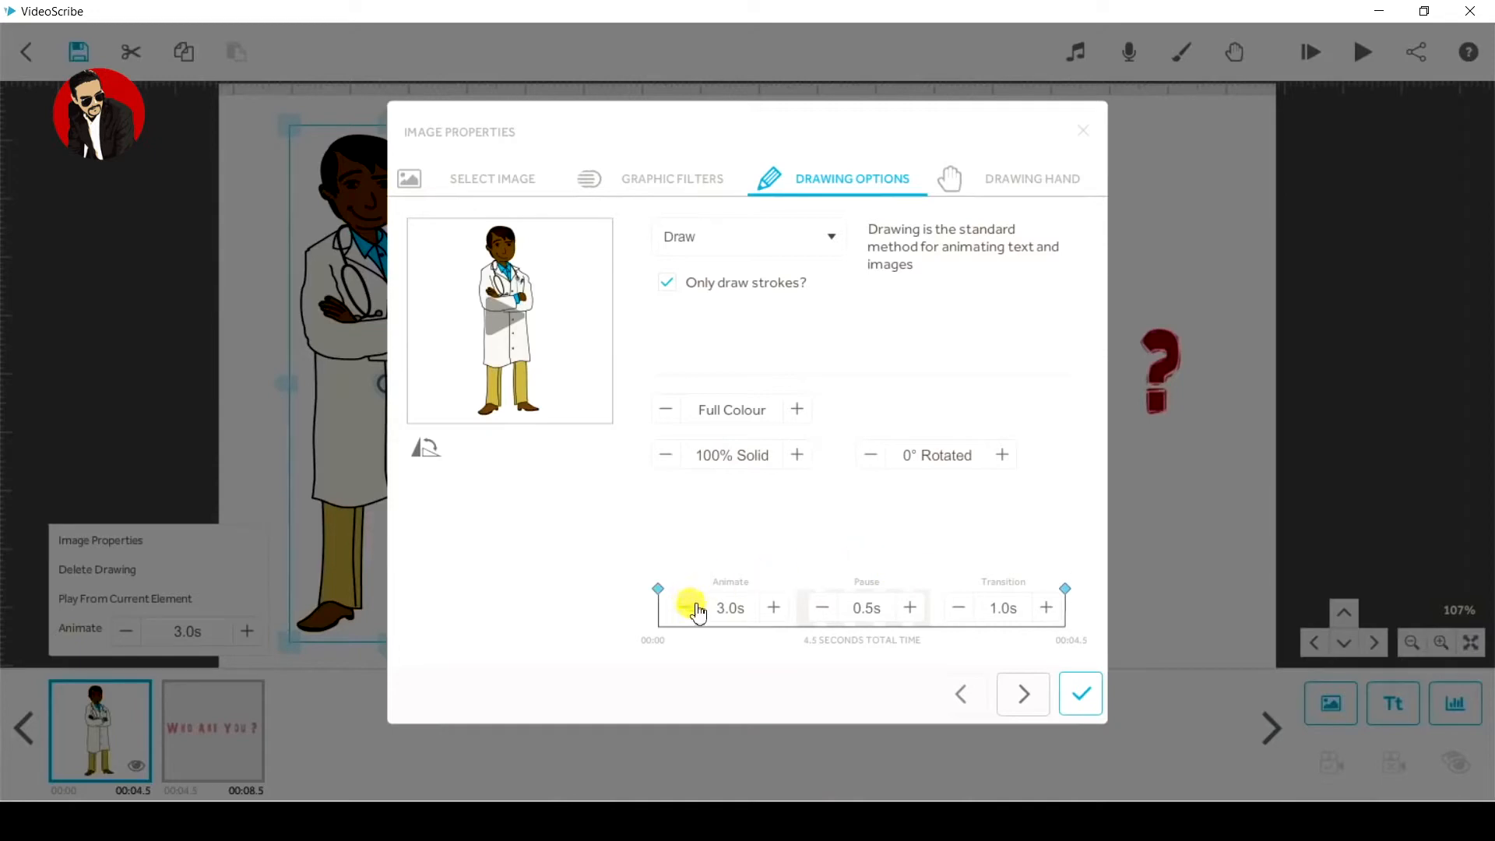
# Step: Preview the doctor's Draw animation, set its animate time to 1 second and preview the faster drawing
pyautogui.click(499, 317)
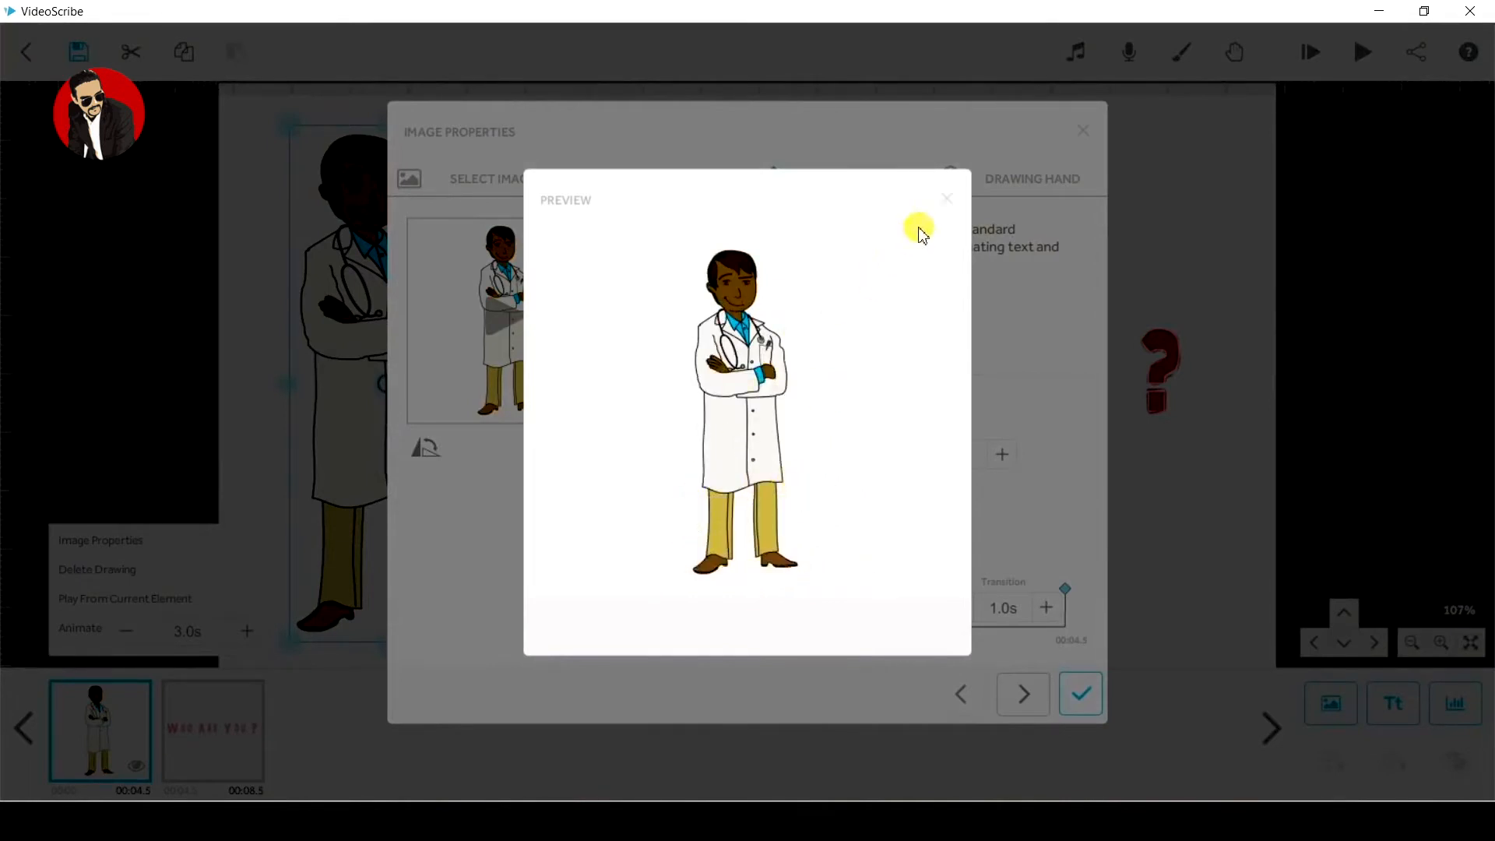
pyautogui.click(947, 198)
pyautogui.click(739, 606)
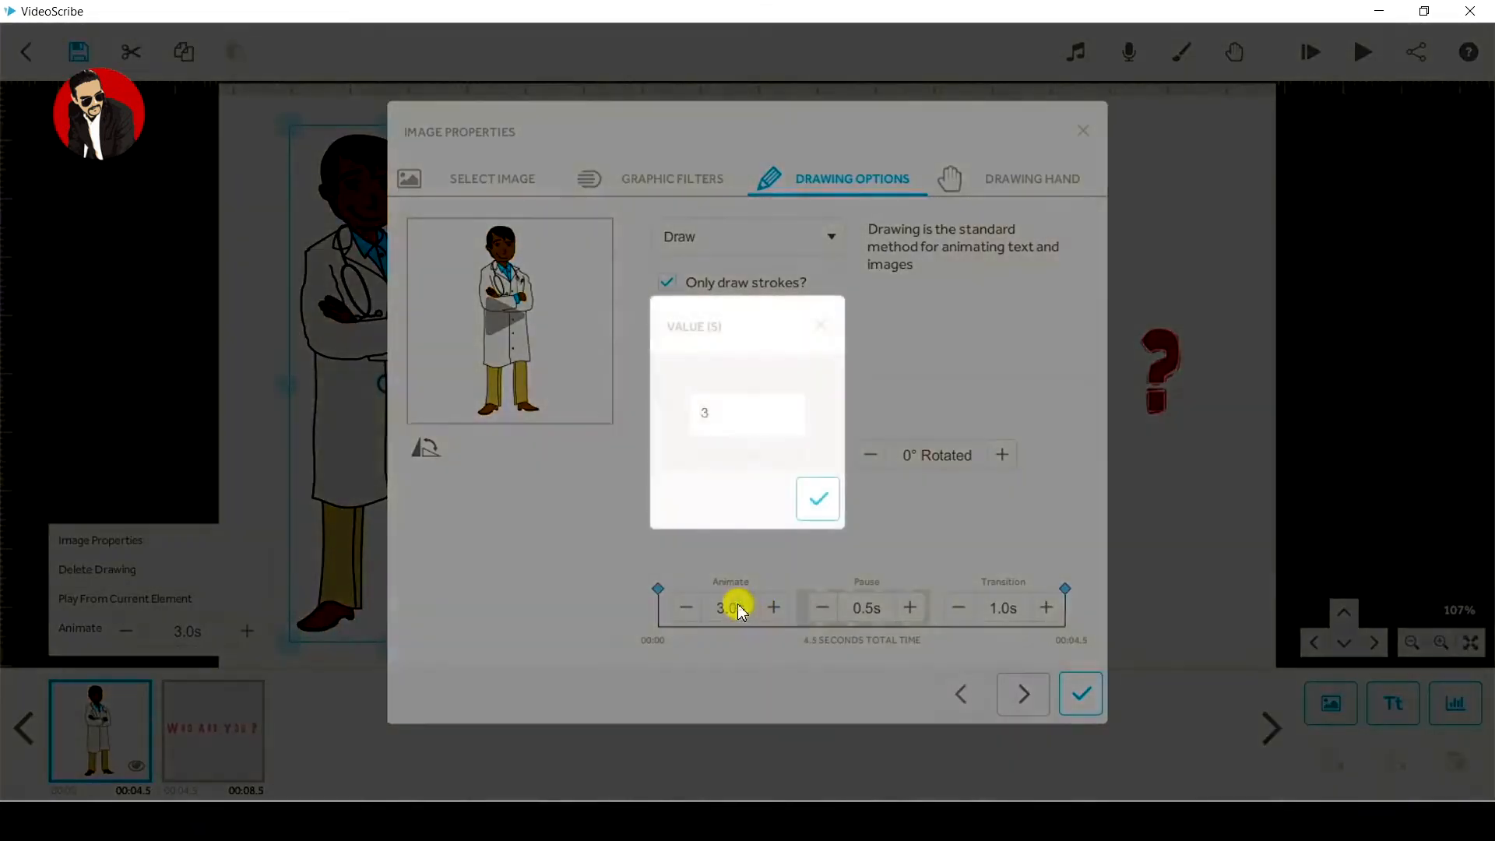
pyautogui.write('1')
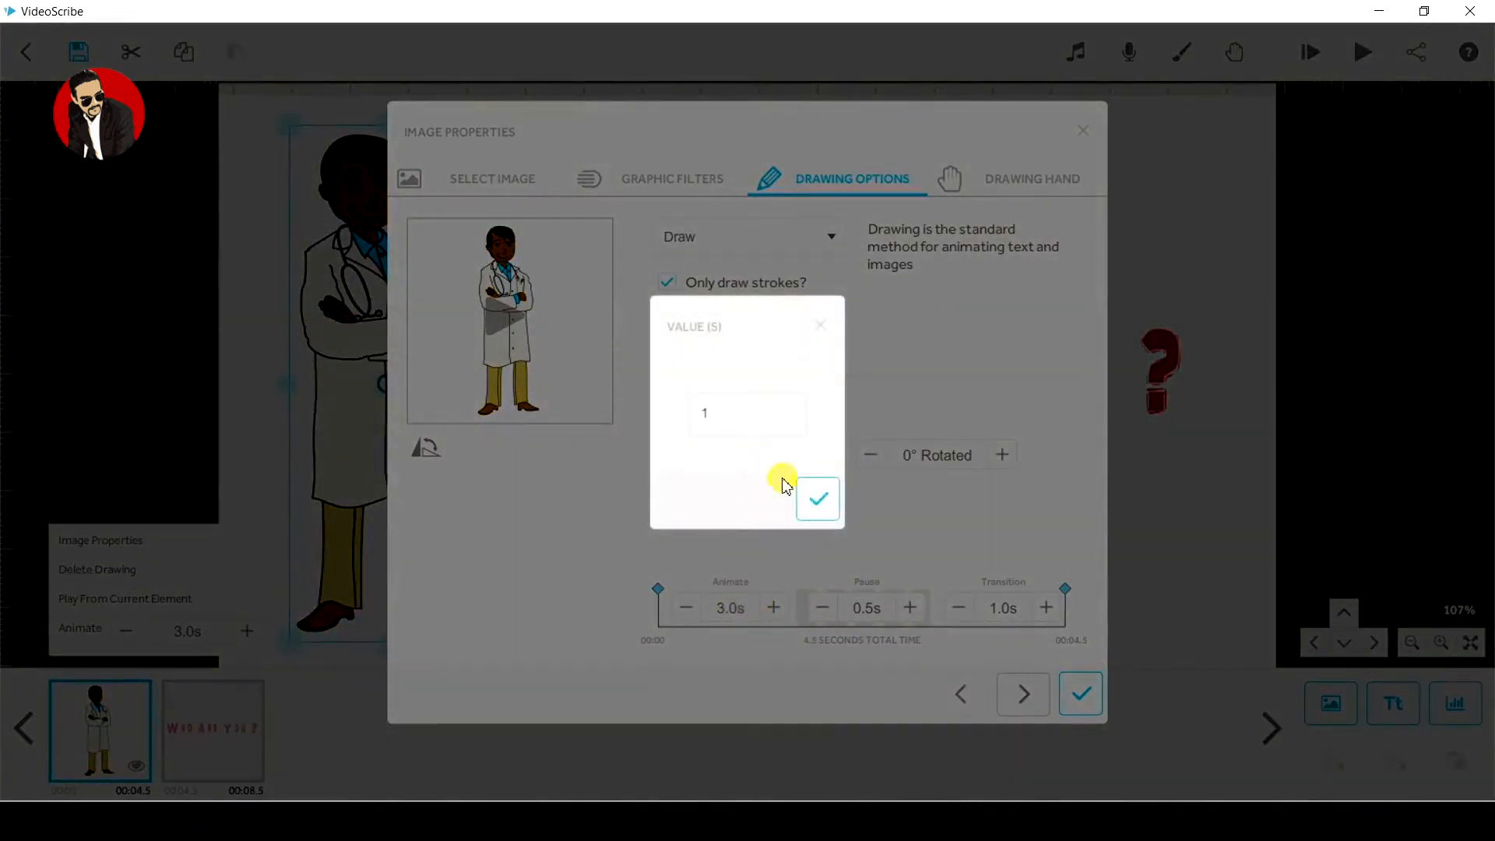
pyautogui.click(818, 500)
pyautogui.click(528, 333)
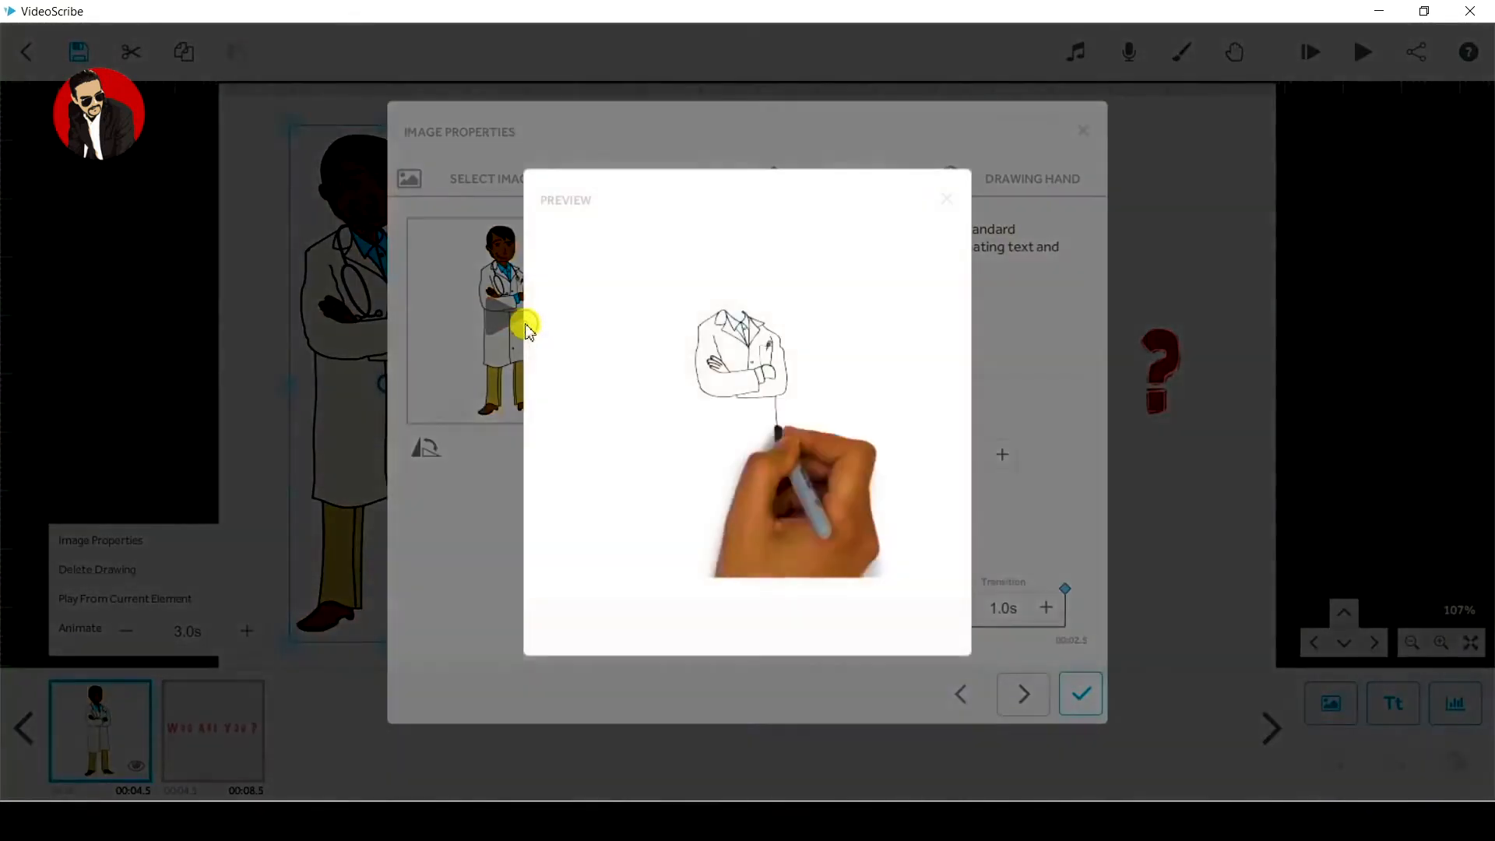
pyautogui.click(947, 199)
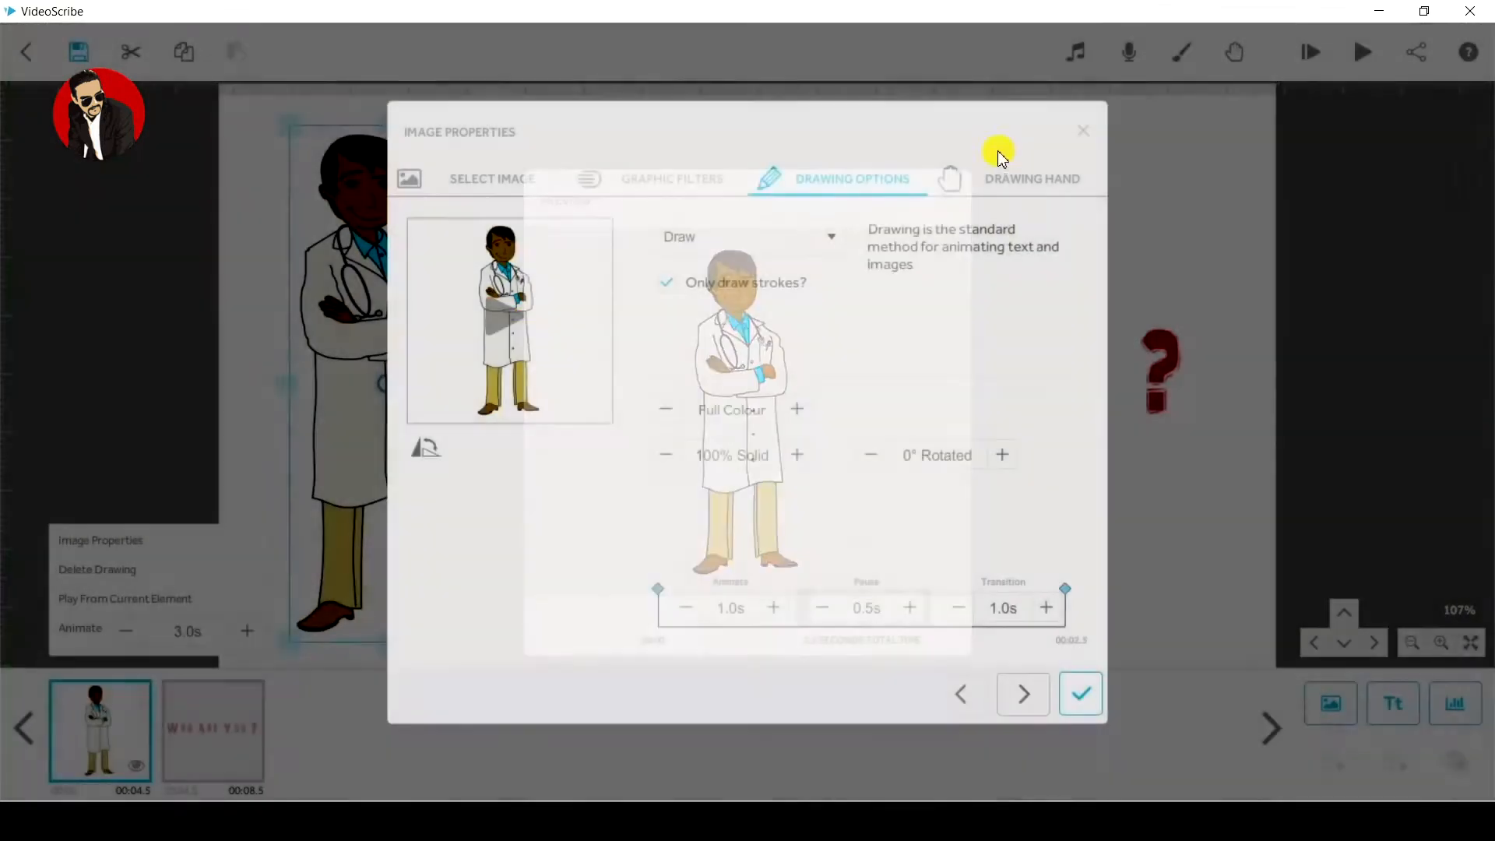
# Step: Preview the doctor's Draw animation with an 8-second animate time and set the time back to 3 seconds
pyautogui.click(728, 607)
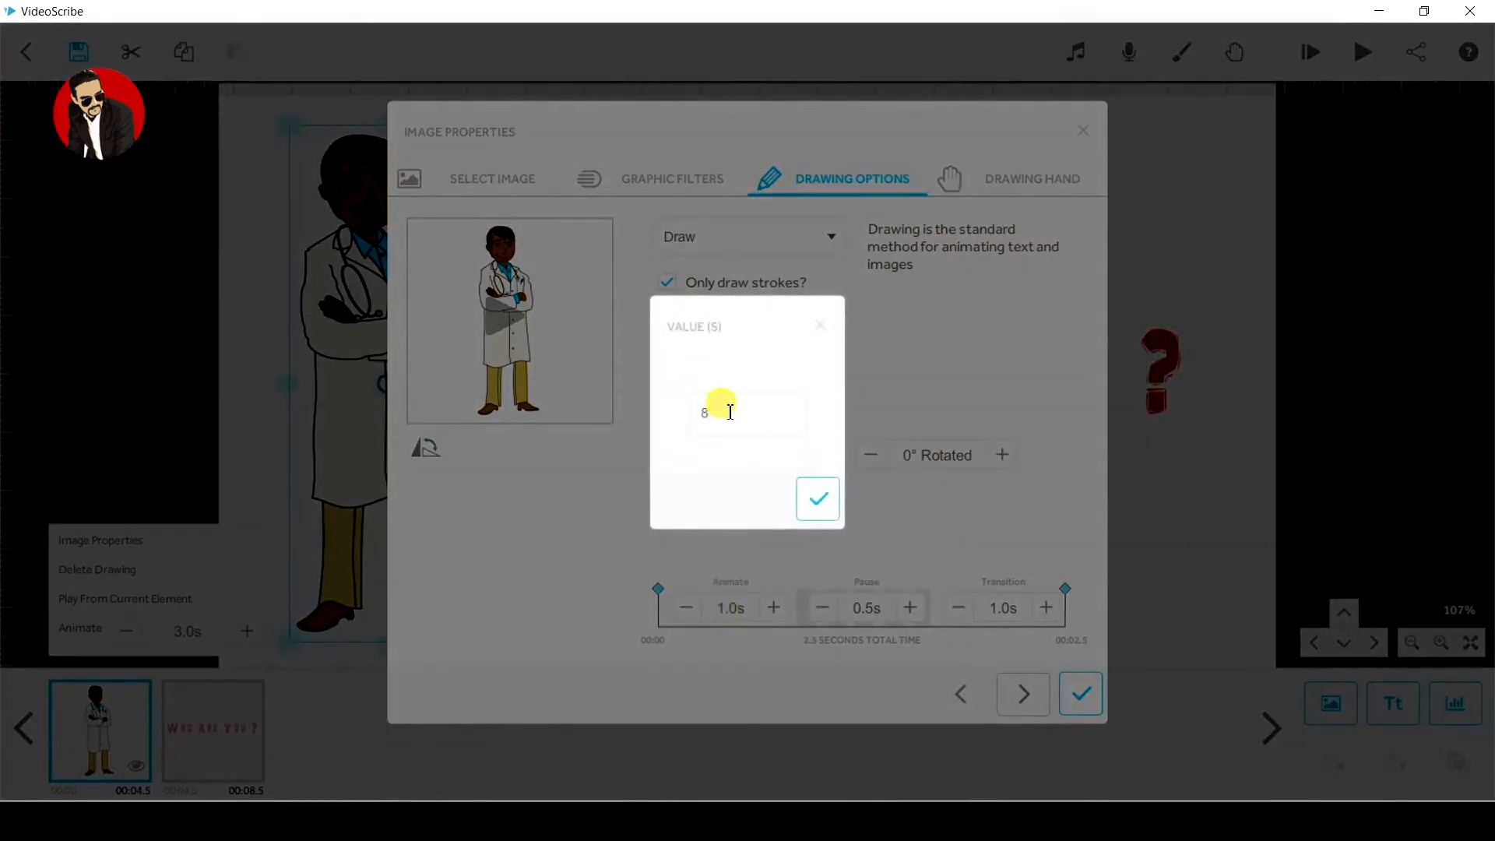
pyautogui.click(819, 500)
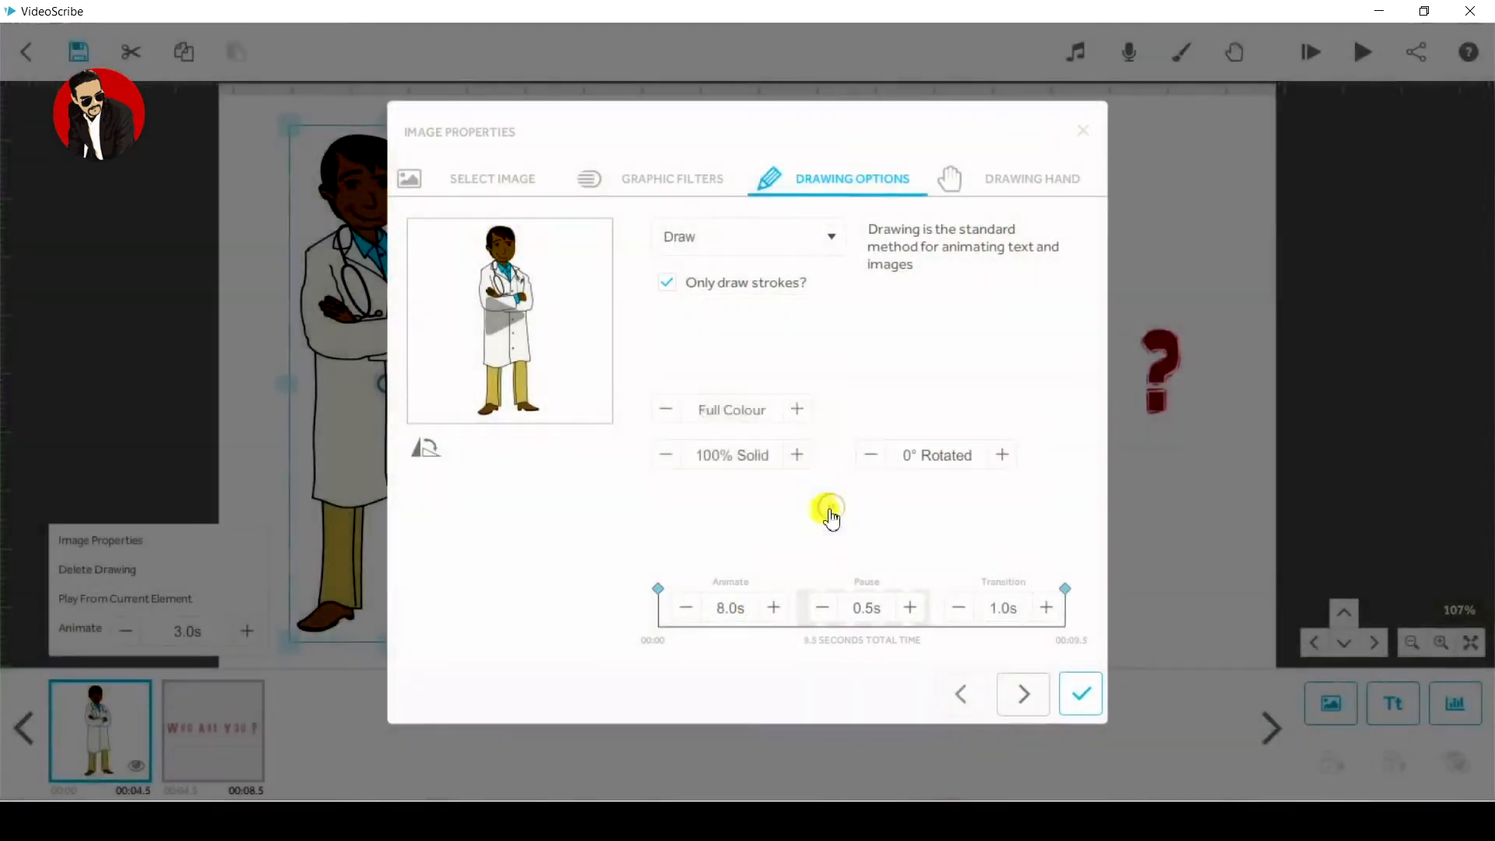
pyautogui.click(499, 335)
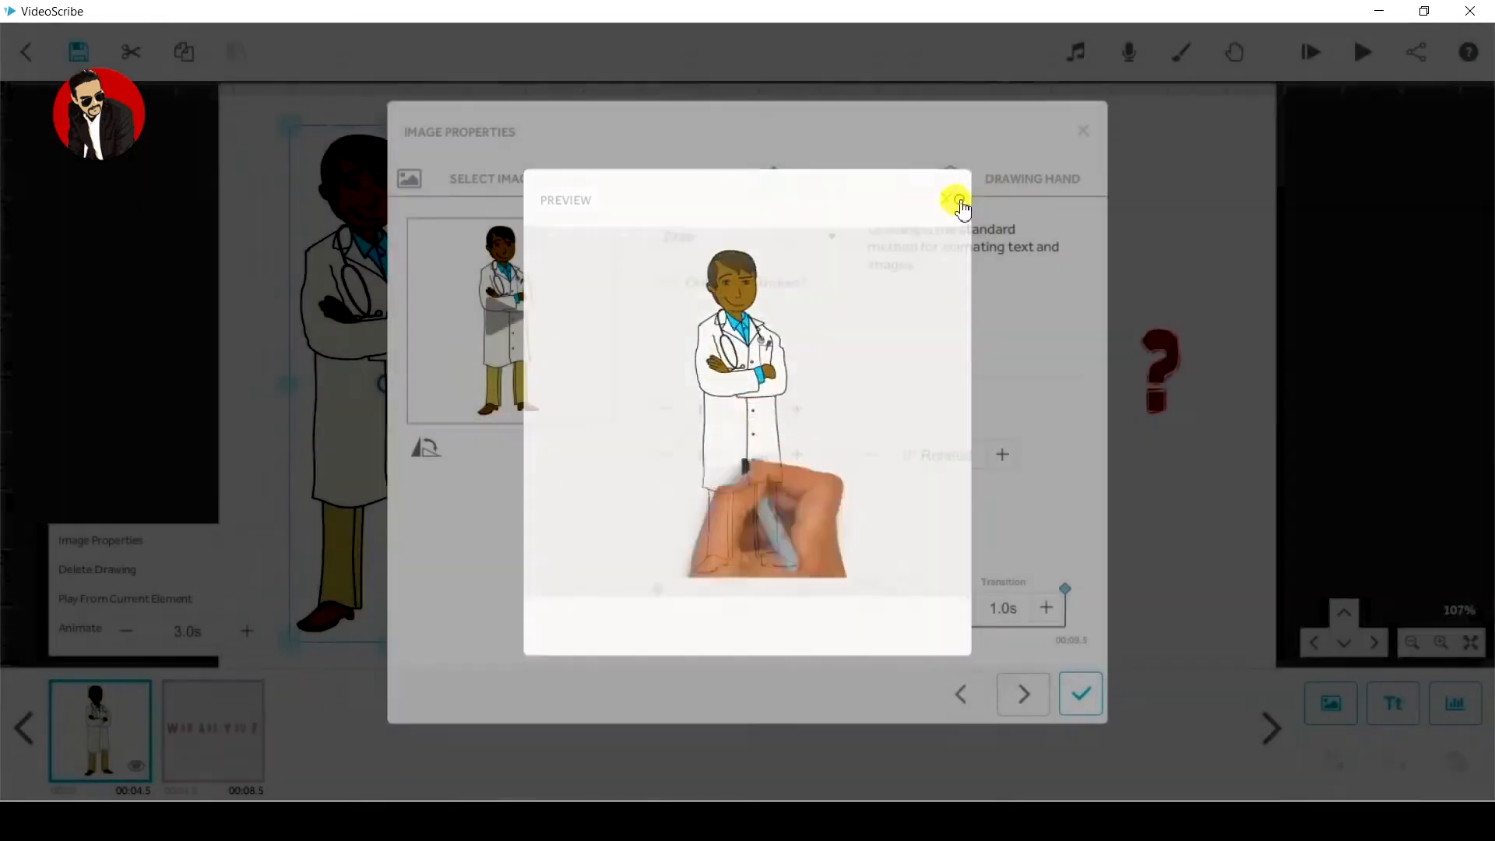
pyautogui.click(948, 199)
pyautogui.click(732, 609)
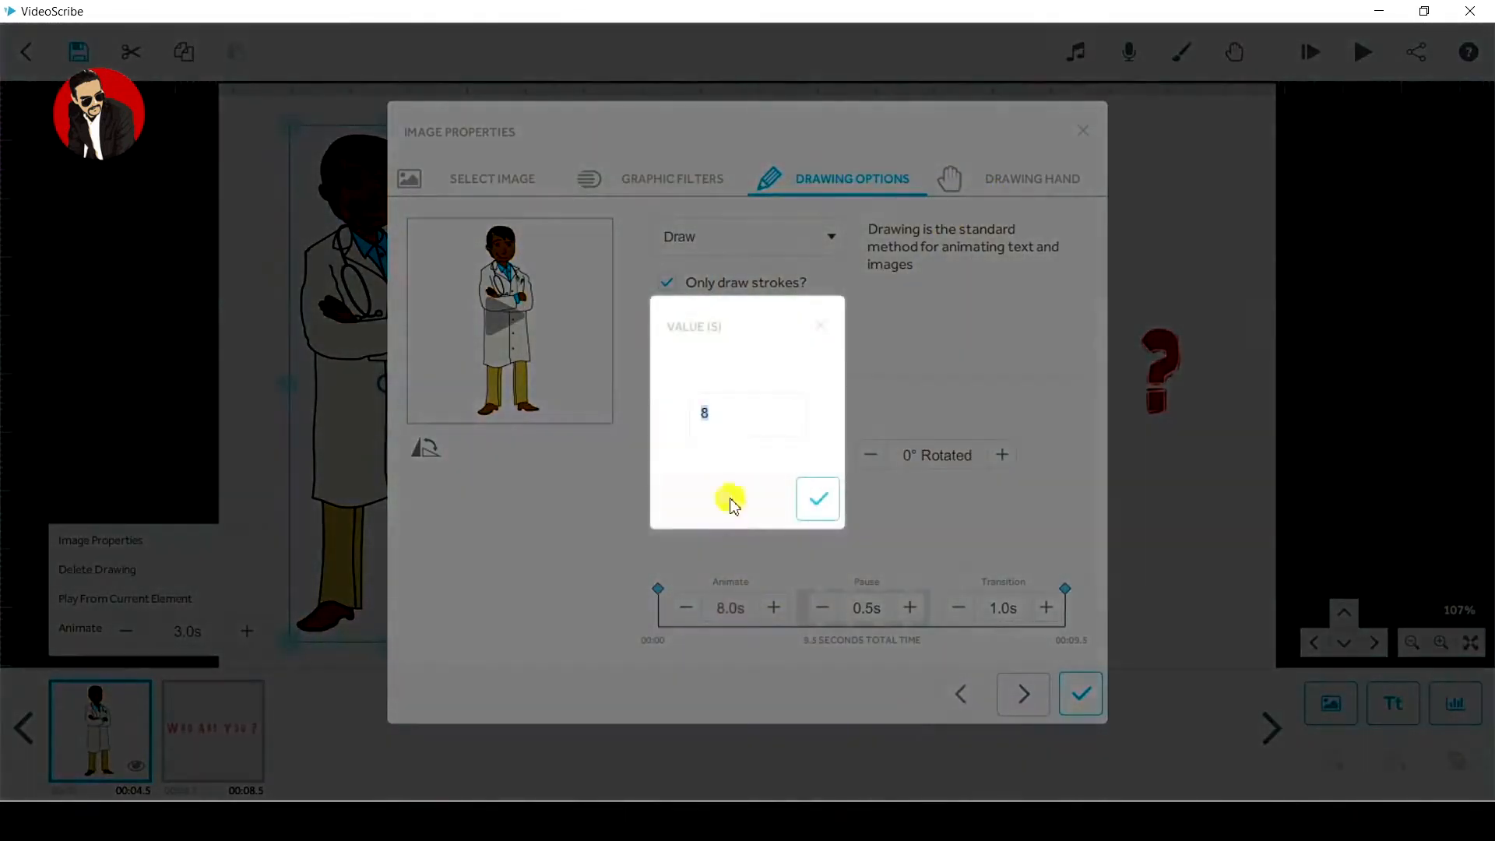
pyautogui.write('3')
pyautogui.click(817, 497)
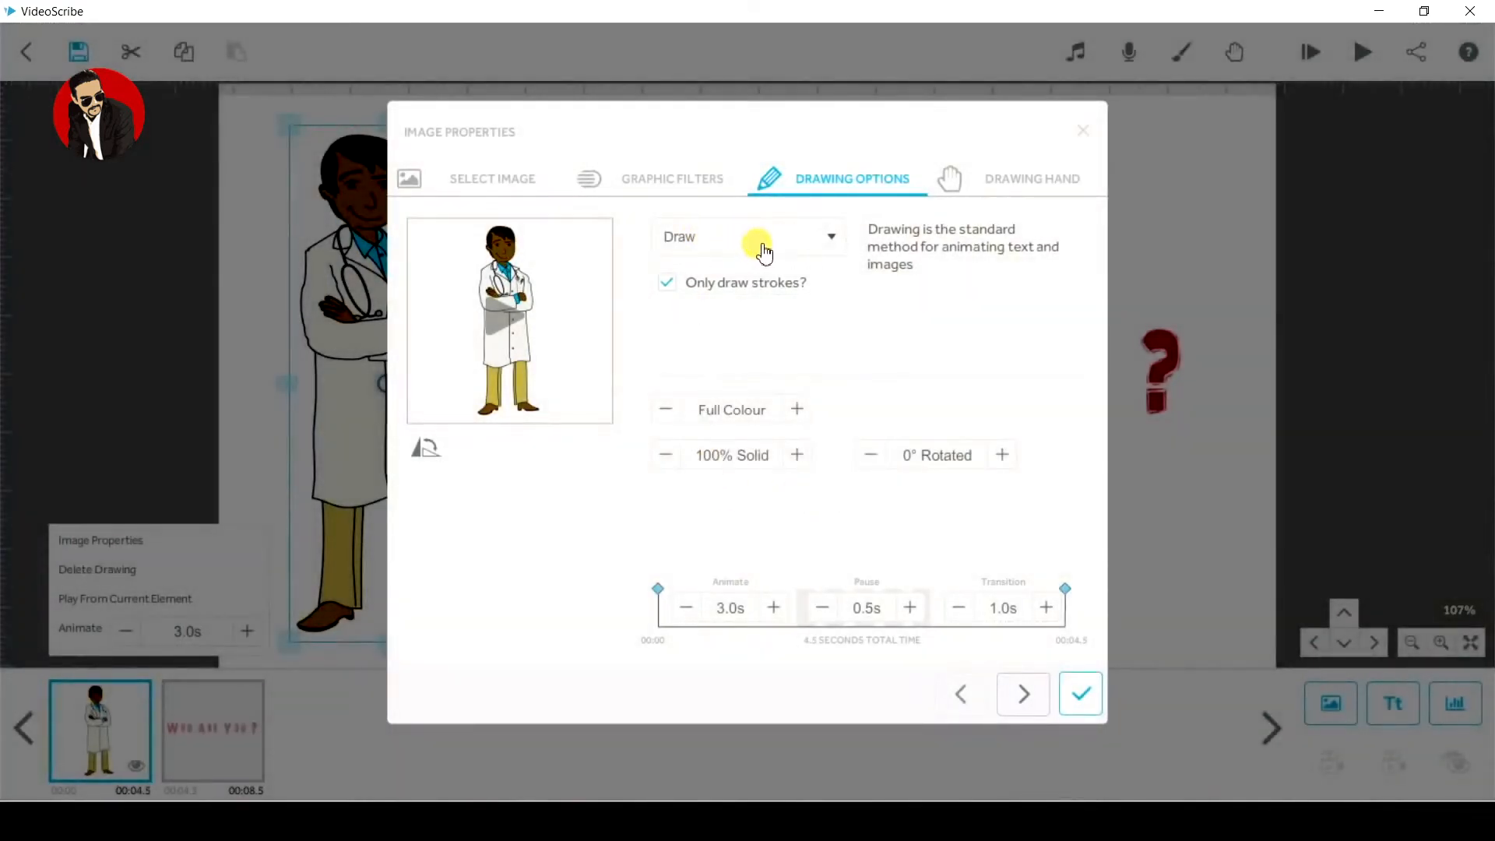
# Step: Switch the doctor image's animation type to Move In and set its animate time to 8 seconds
pyautogui.click(762, 255)
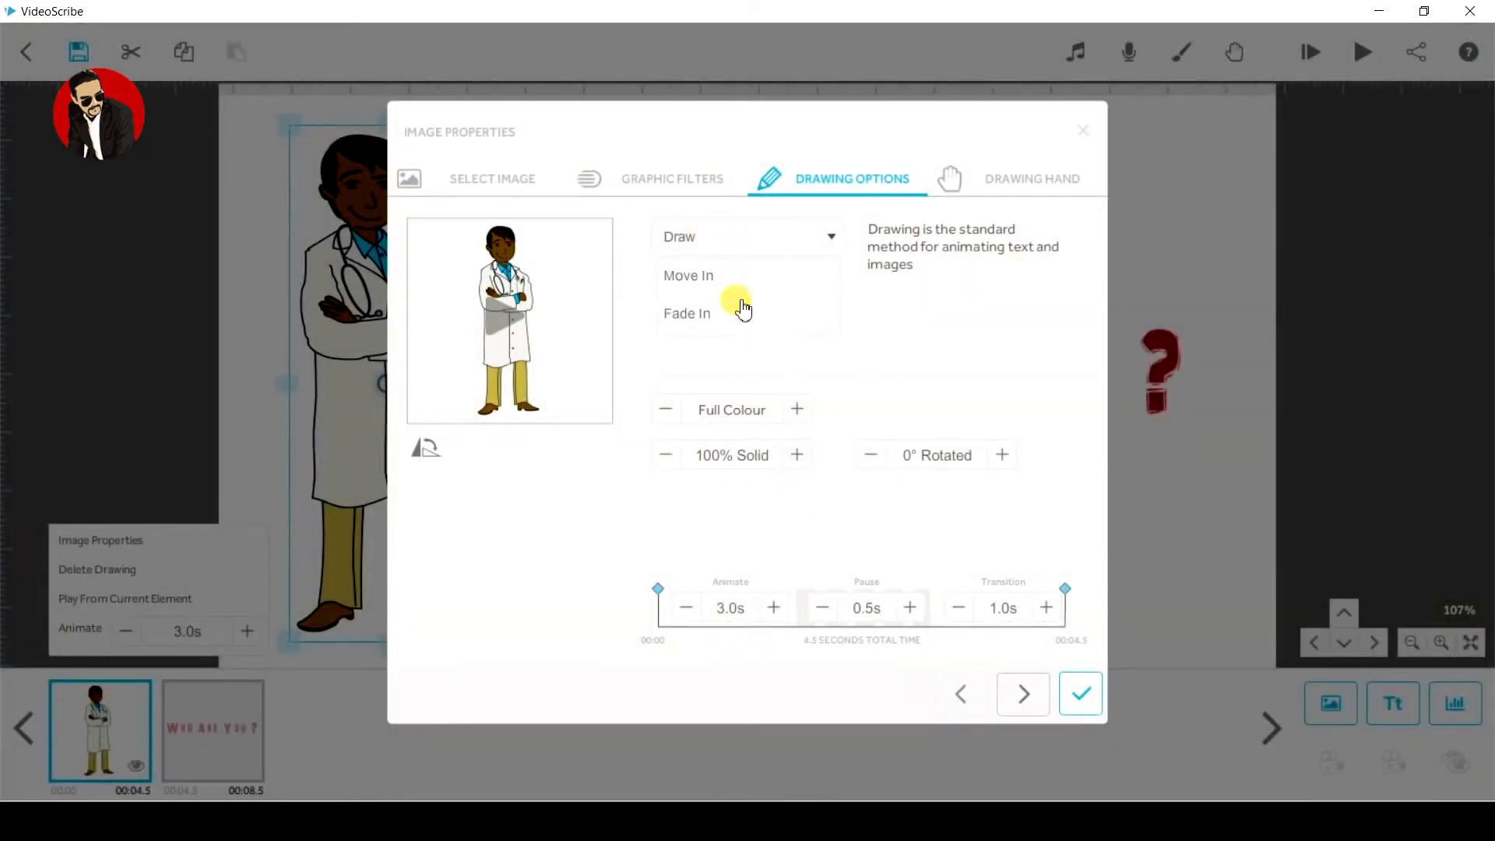
pyautogui.click(747, 285)
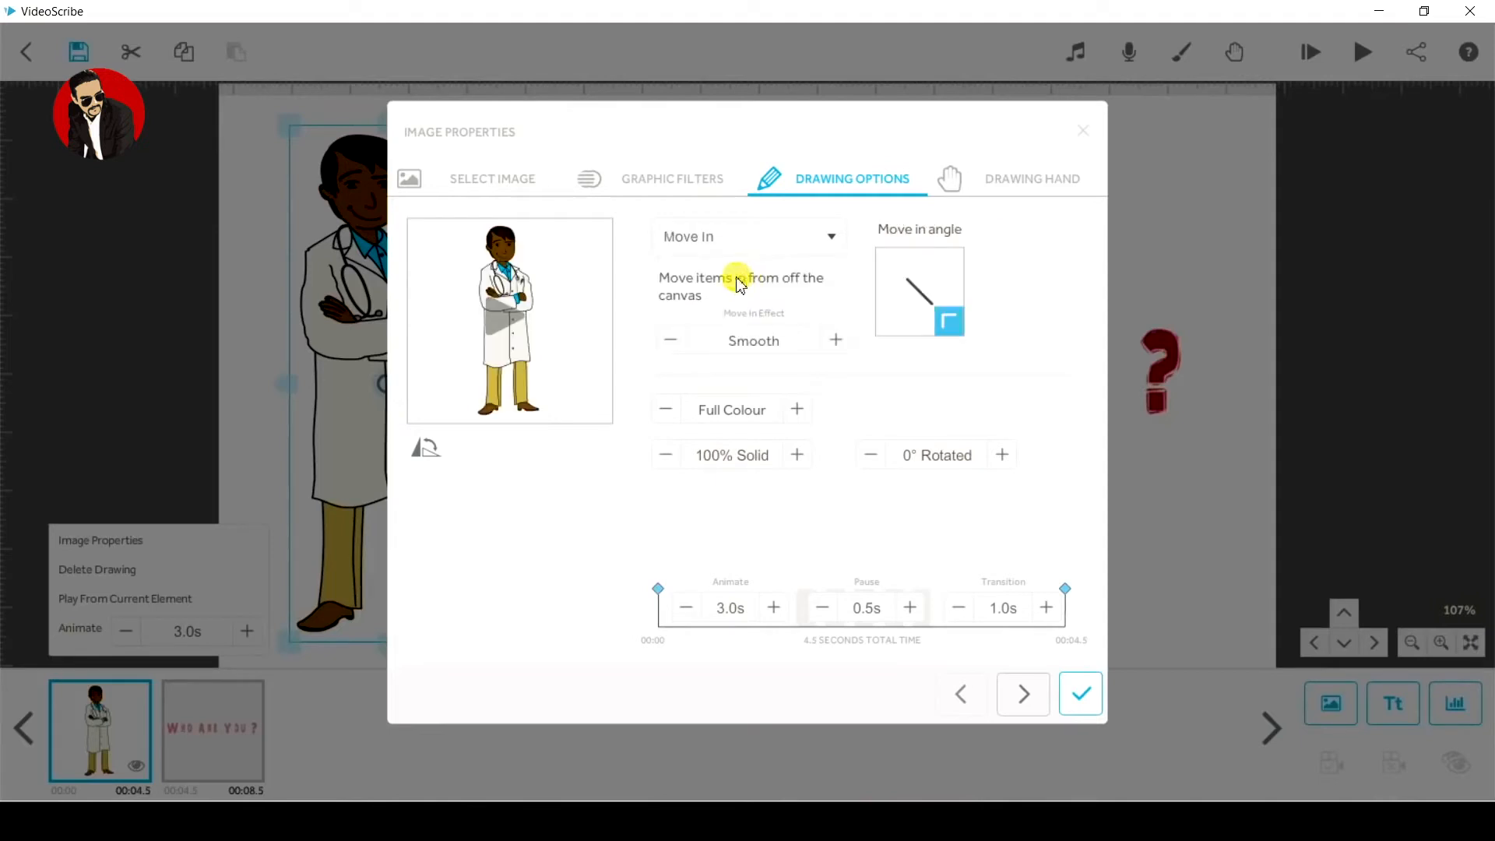
pyautogui.click(739, 616)
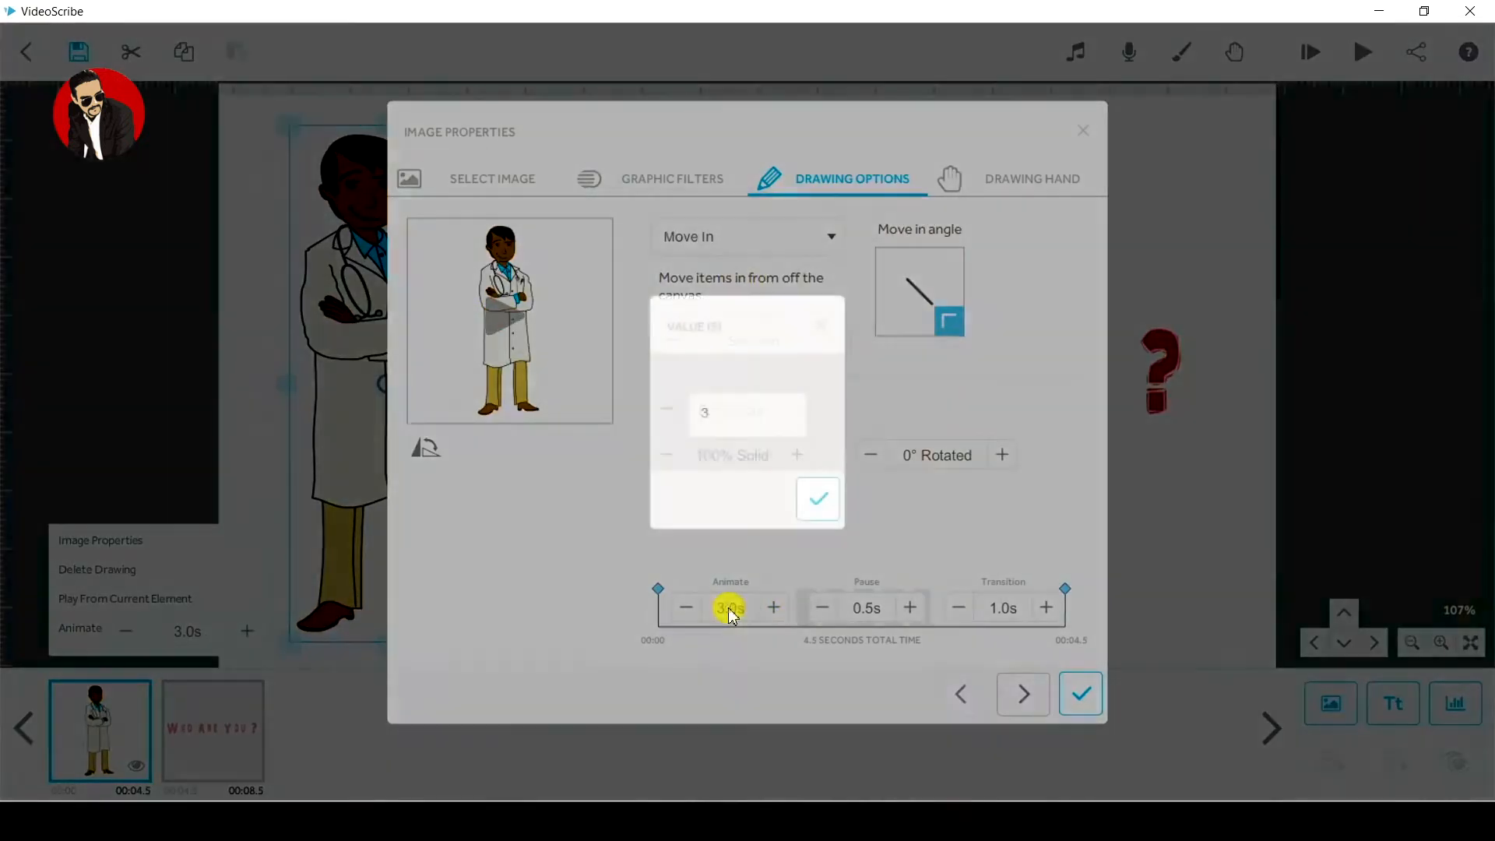
pyautogui.write('8')
pyautogui.click(827, 501)
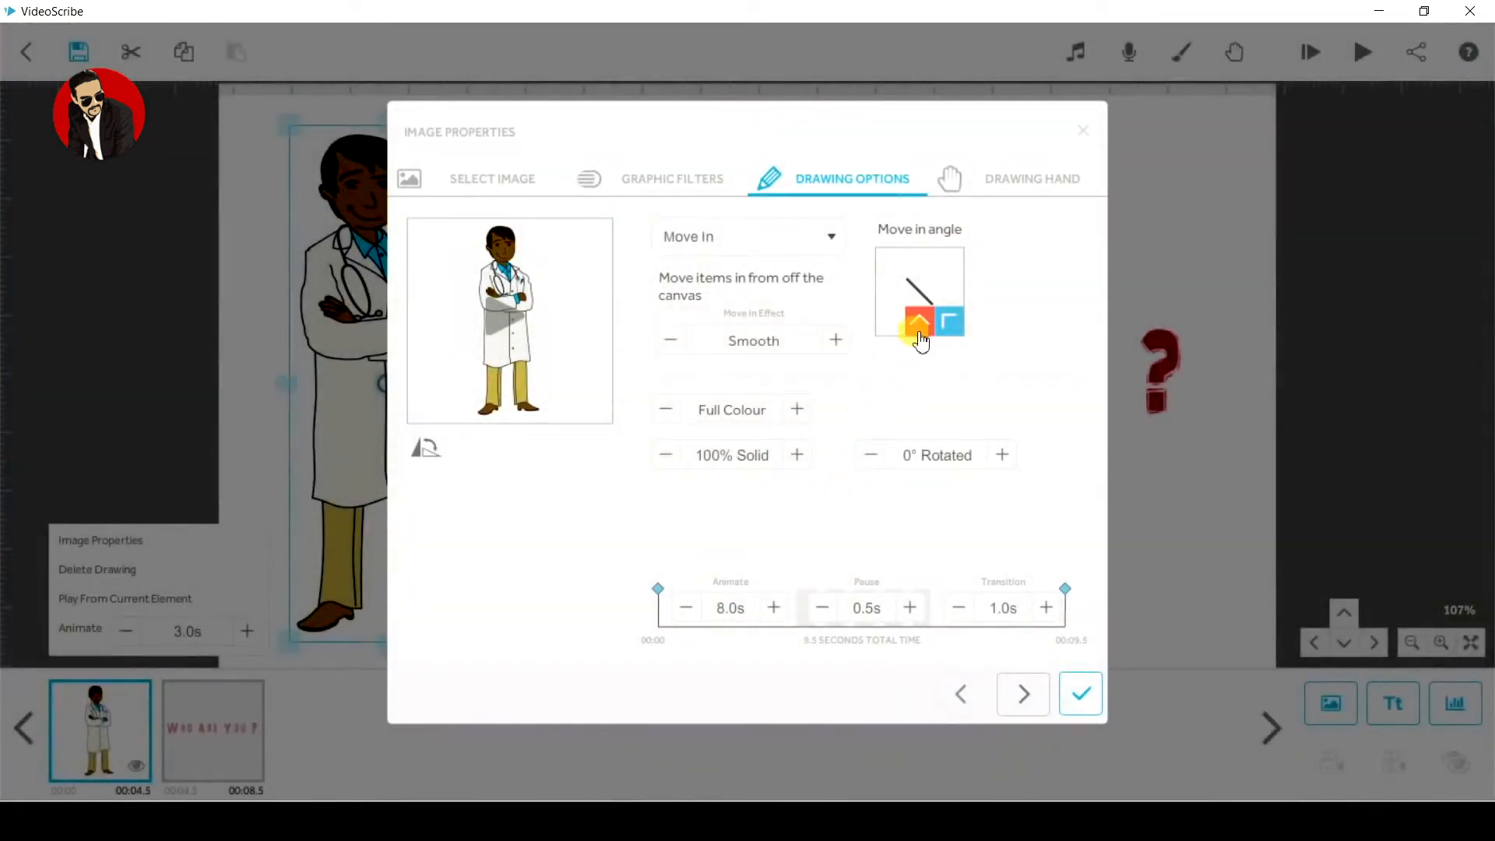
# Step: Set the Move In angle so the doctor enters from the bottom centre and preview the Smooth effect
pyautogui.click(920, 335)
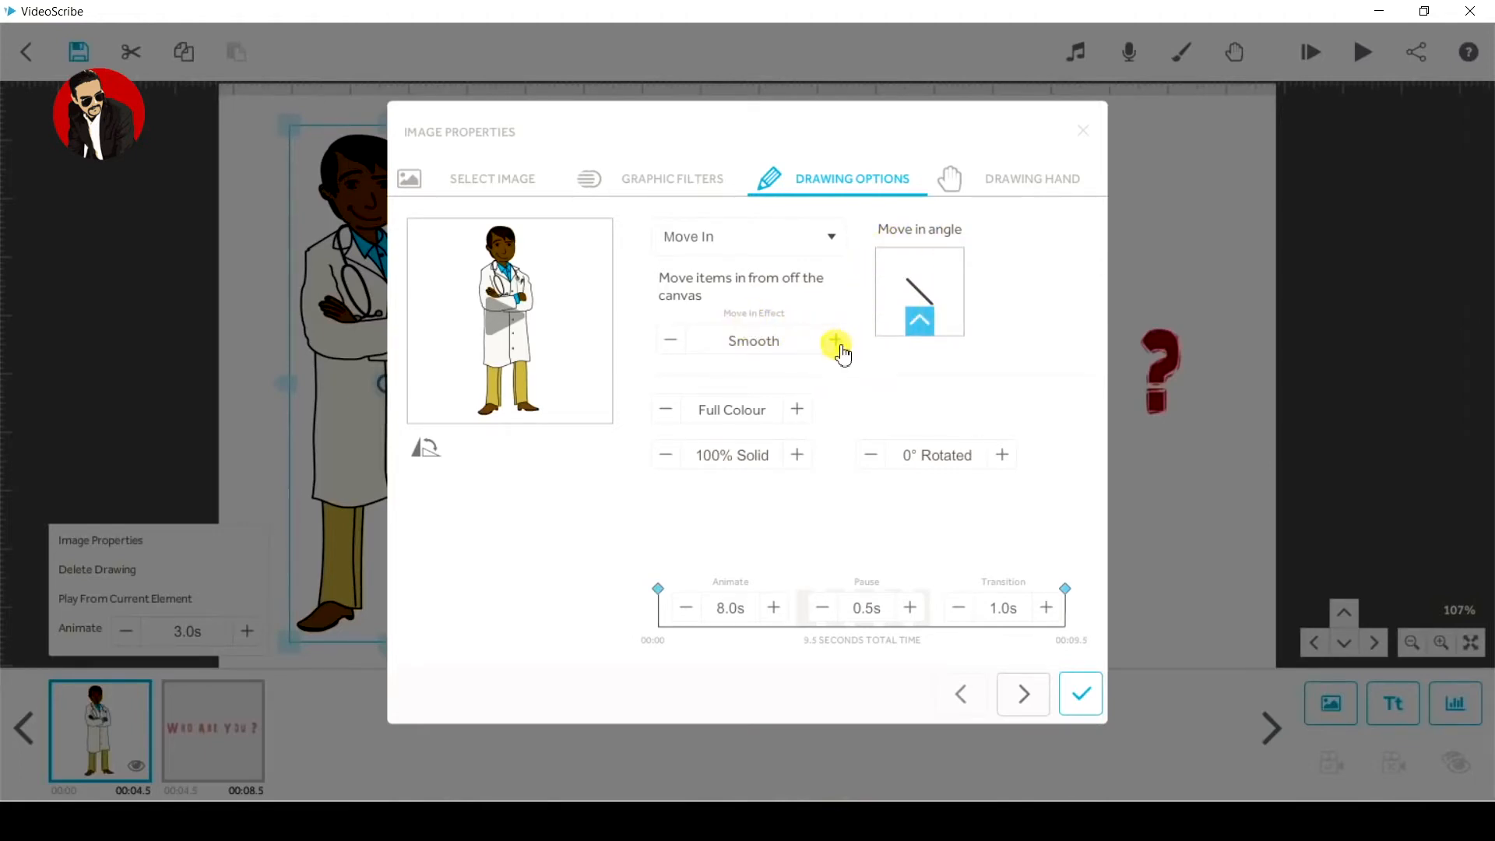
pyautogui.click(530, 336)
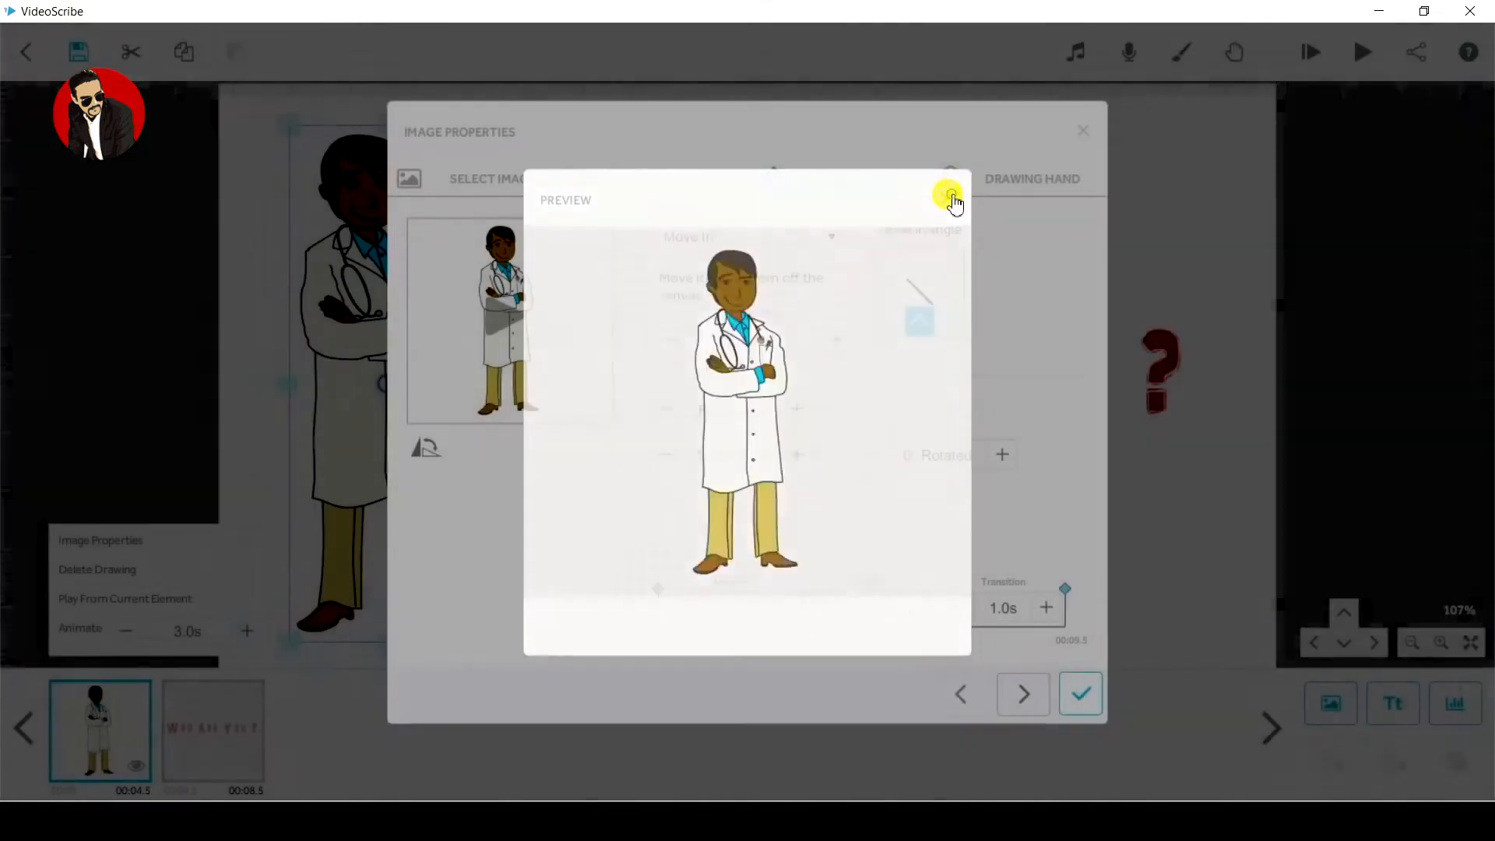
pyautogui.click(951, 197)
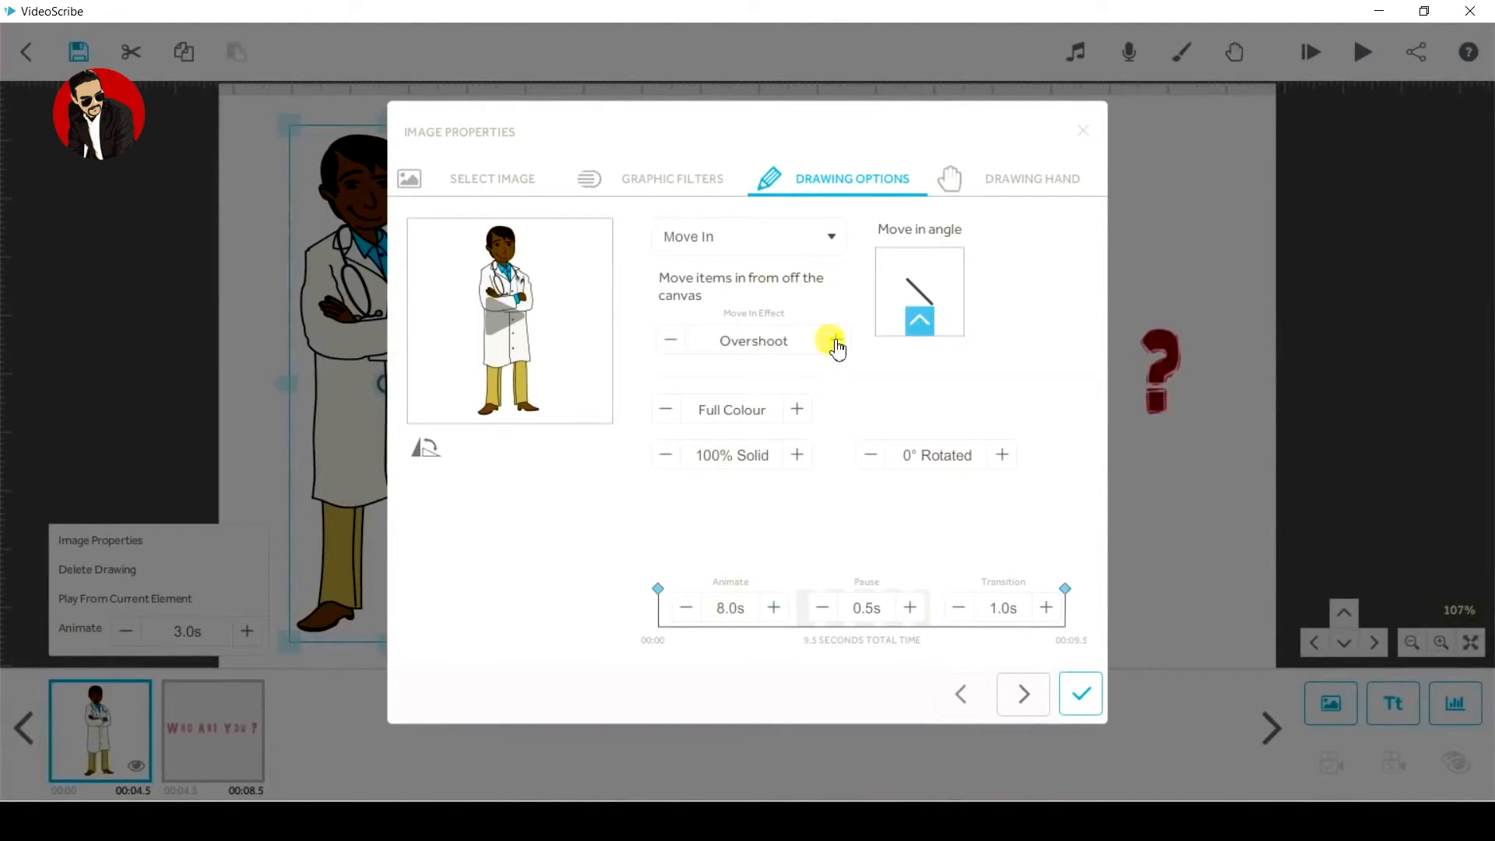
# Step: Set the doctor's Move In effect to Bounce with a 2-second animate time and preview it
pyautogui.click(730, 608)
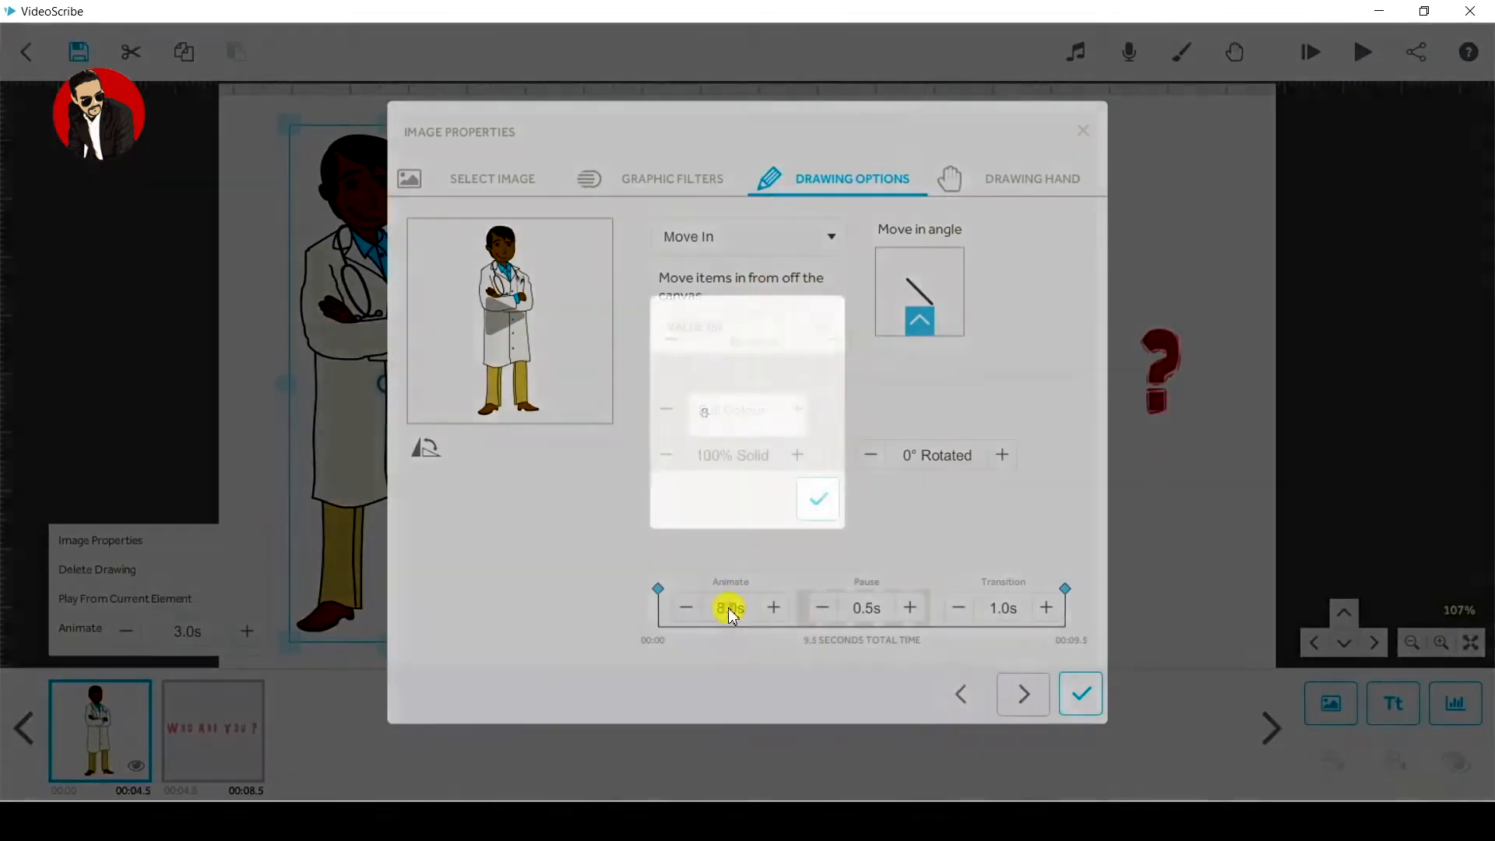
pyautogui.click(830, 512)
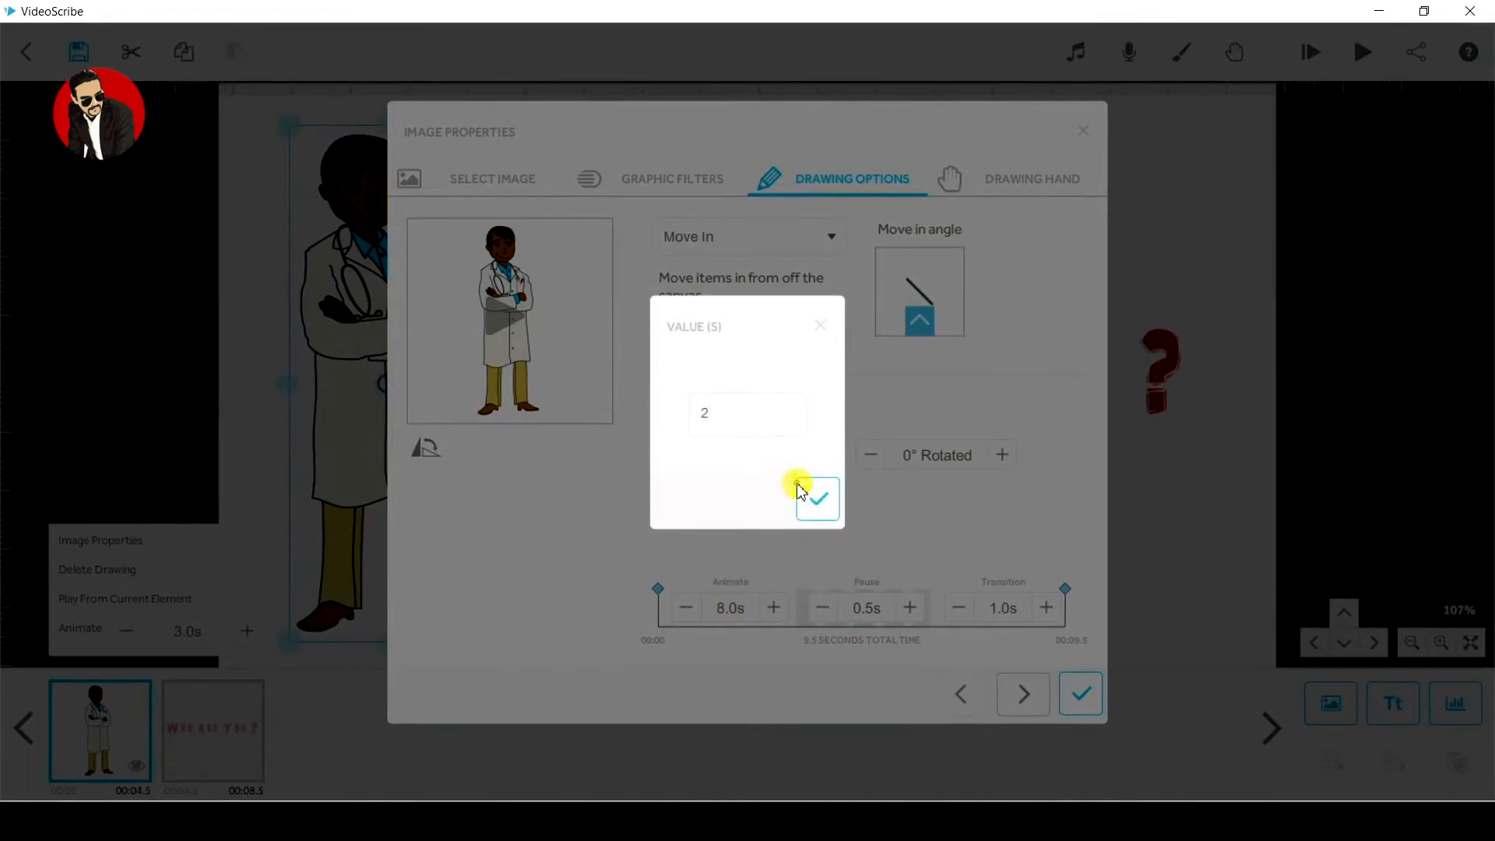
pyautogui.click(818, 517)
pyautogui.click(517, 329)
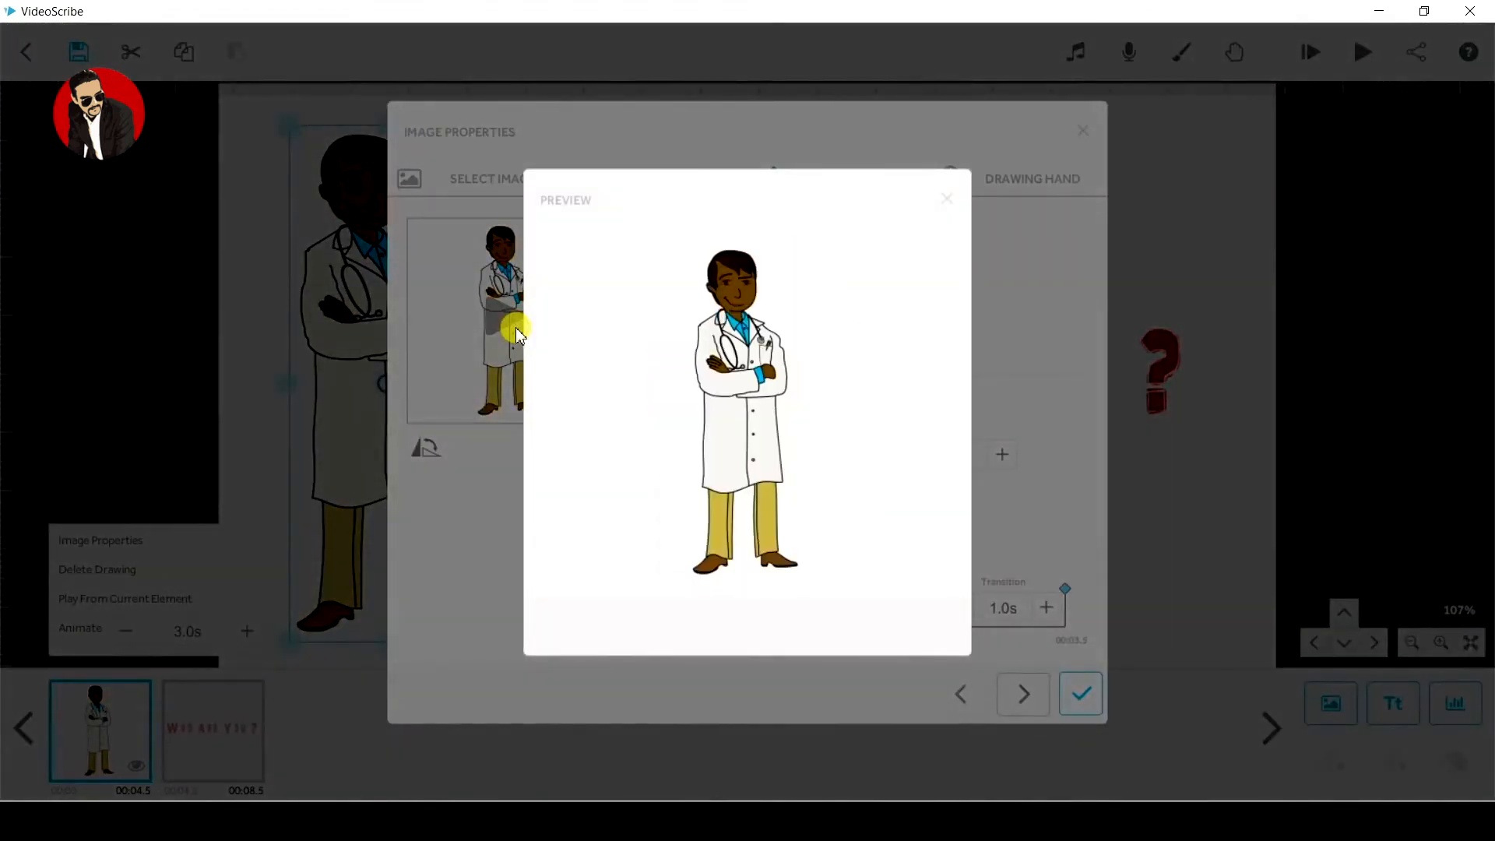
pyautogui.click(947, 198)
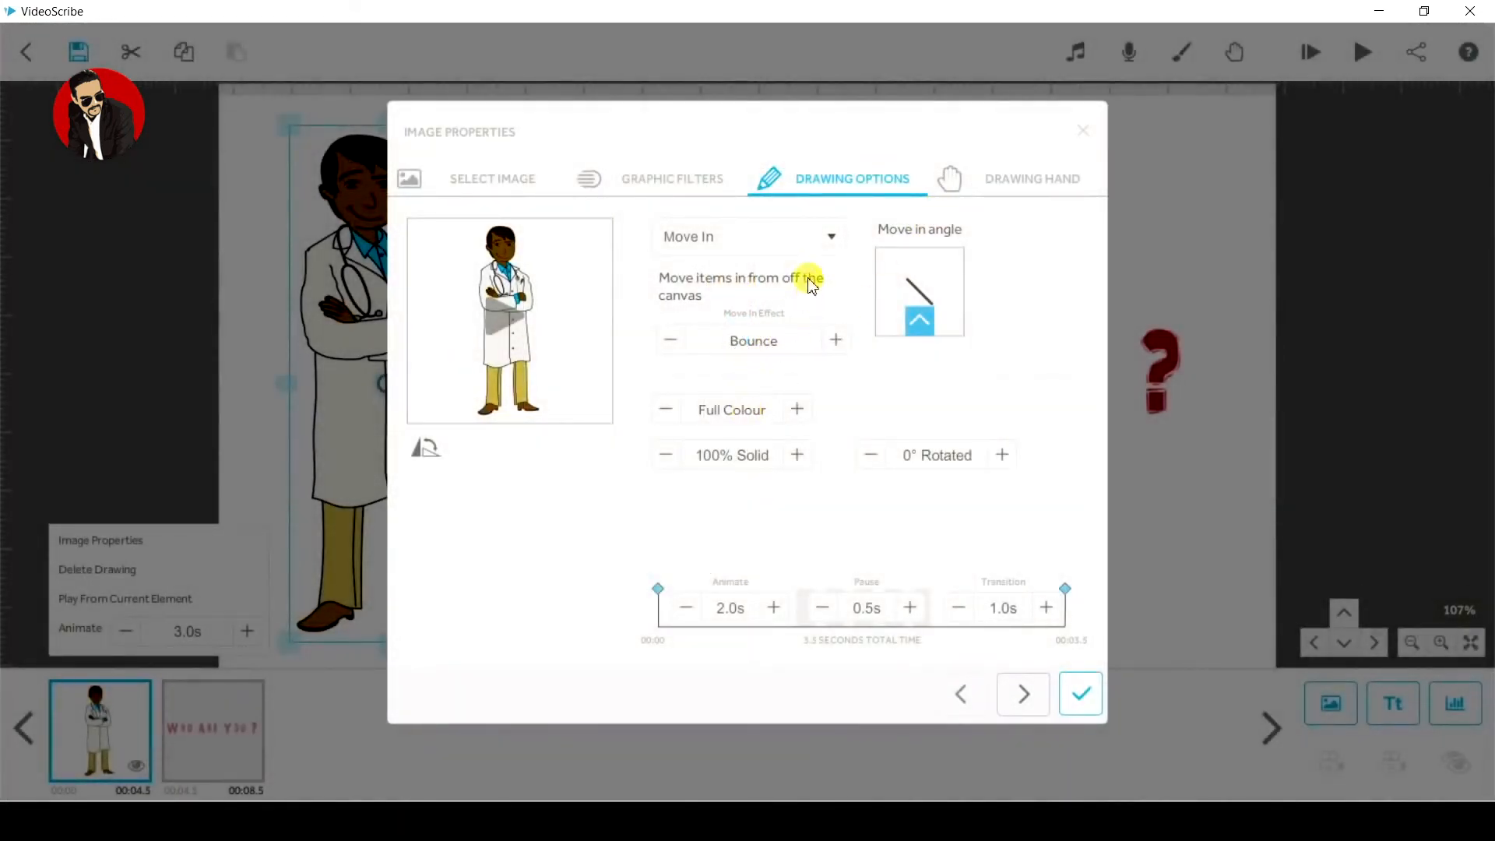
# Step: Switch the doctor image's animation type from Move In to Draw
pyautogui.click(790, 251)
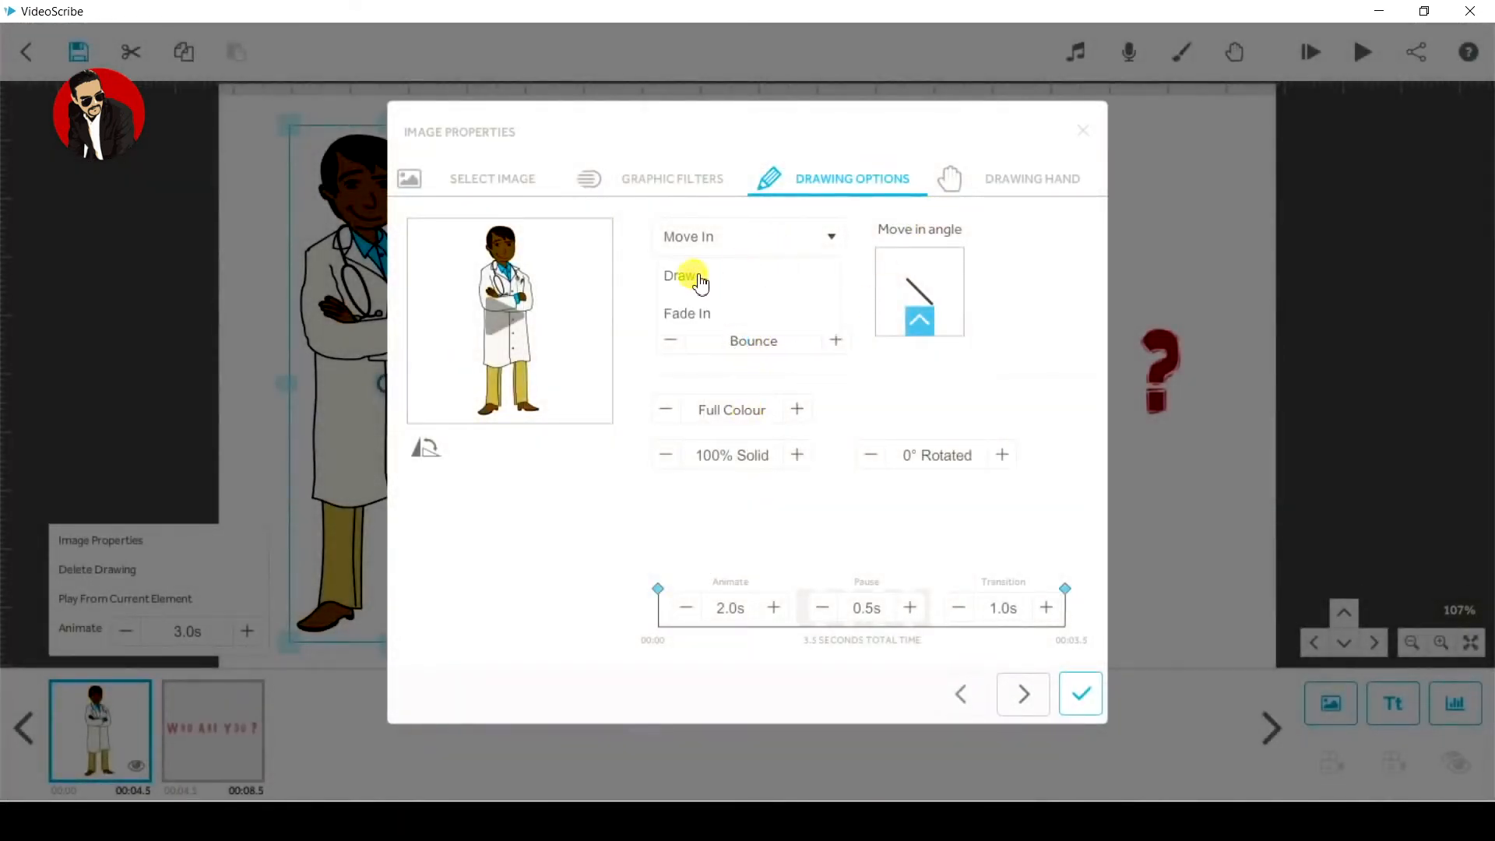
pyautogui.click(694, 277)
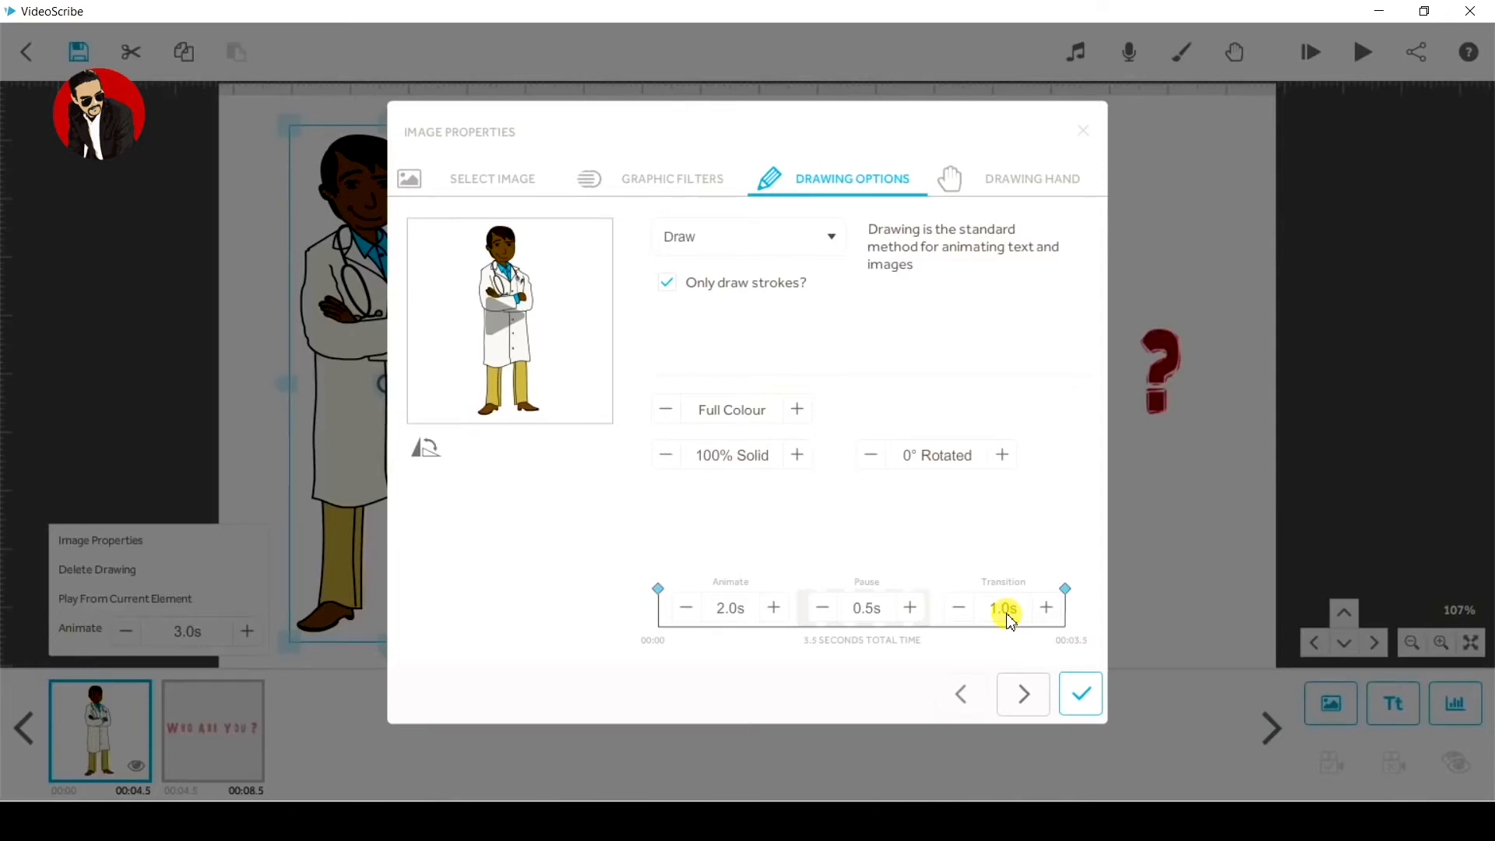
# Step: Change the doctor image's drawing hand to a pencil-holding hand from the matt set and preview the scribe
pyautogui.click(1010, 185)
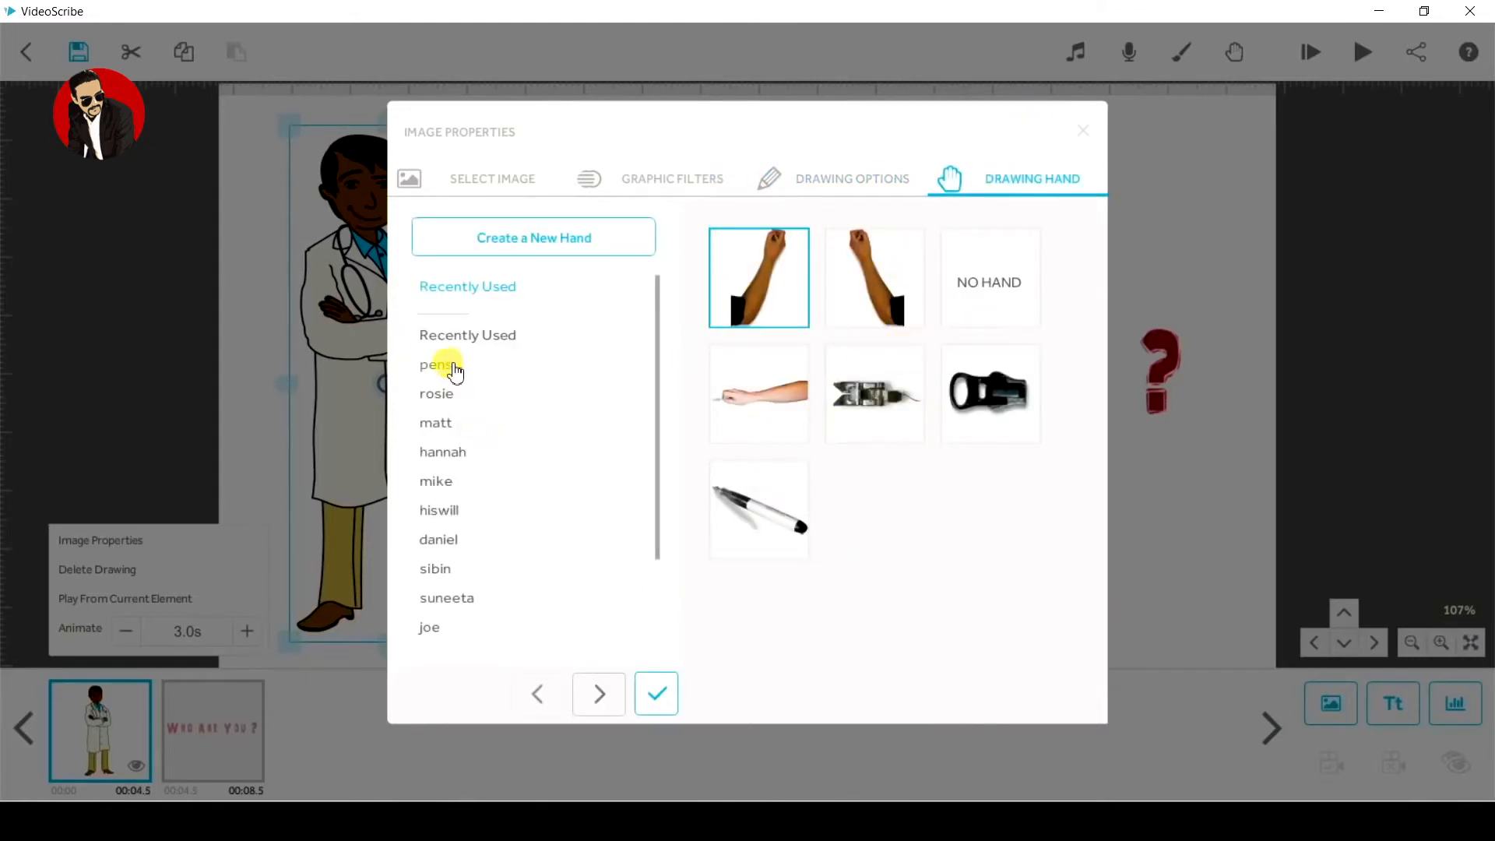
pyautogui.click(453, 368)
pyautogui.click(450, 394)
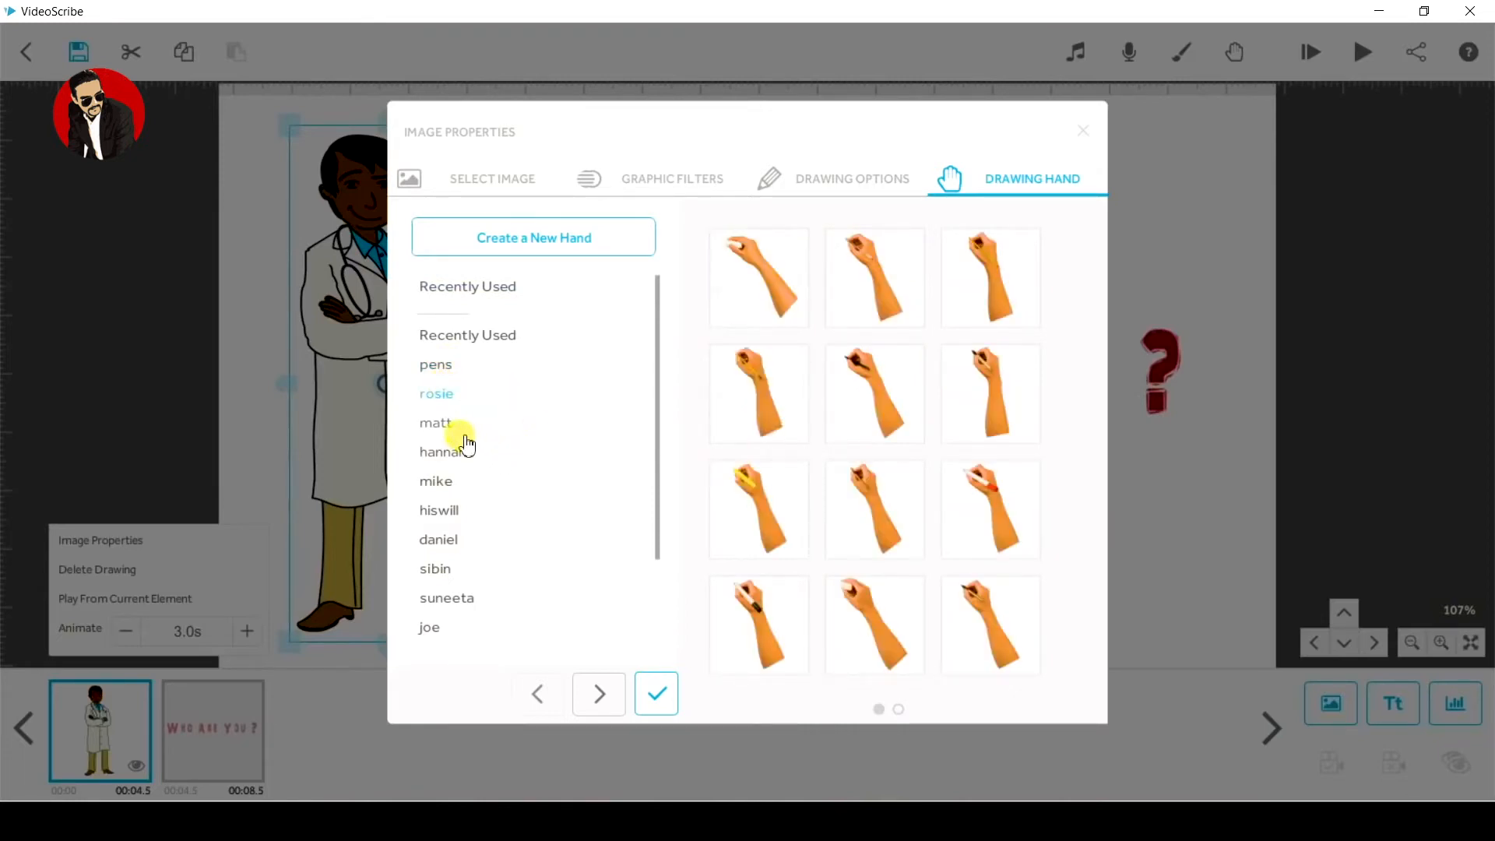
pyautogui.click(464, 440)
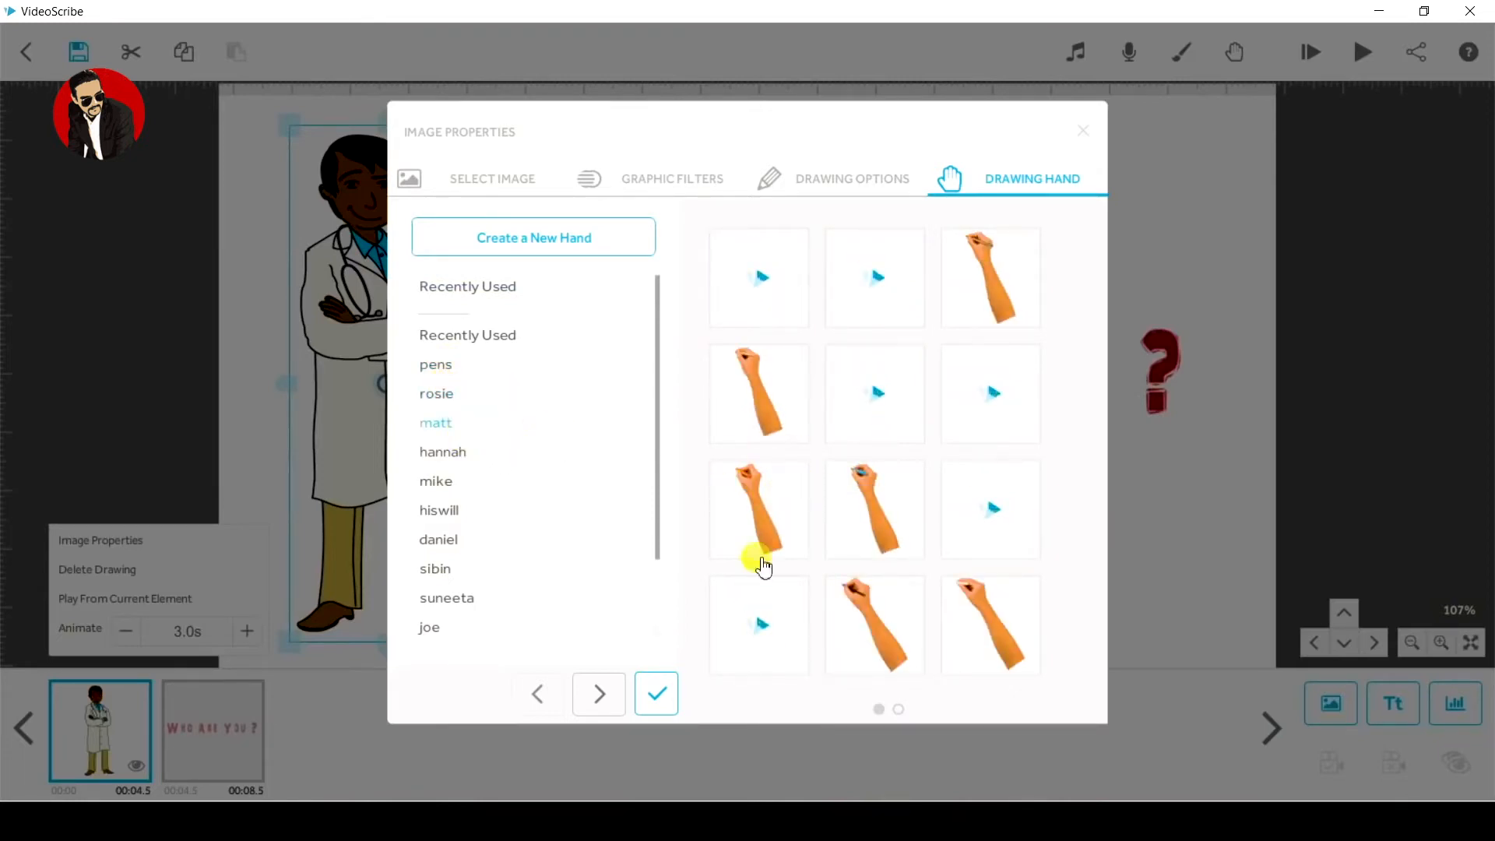
pyautogui.click(765, 403)
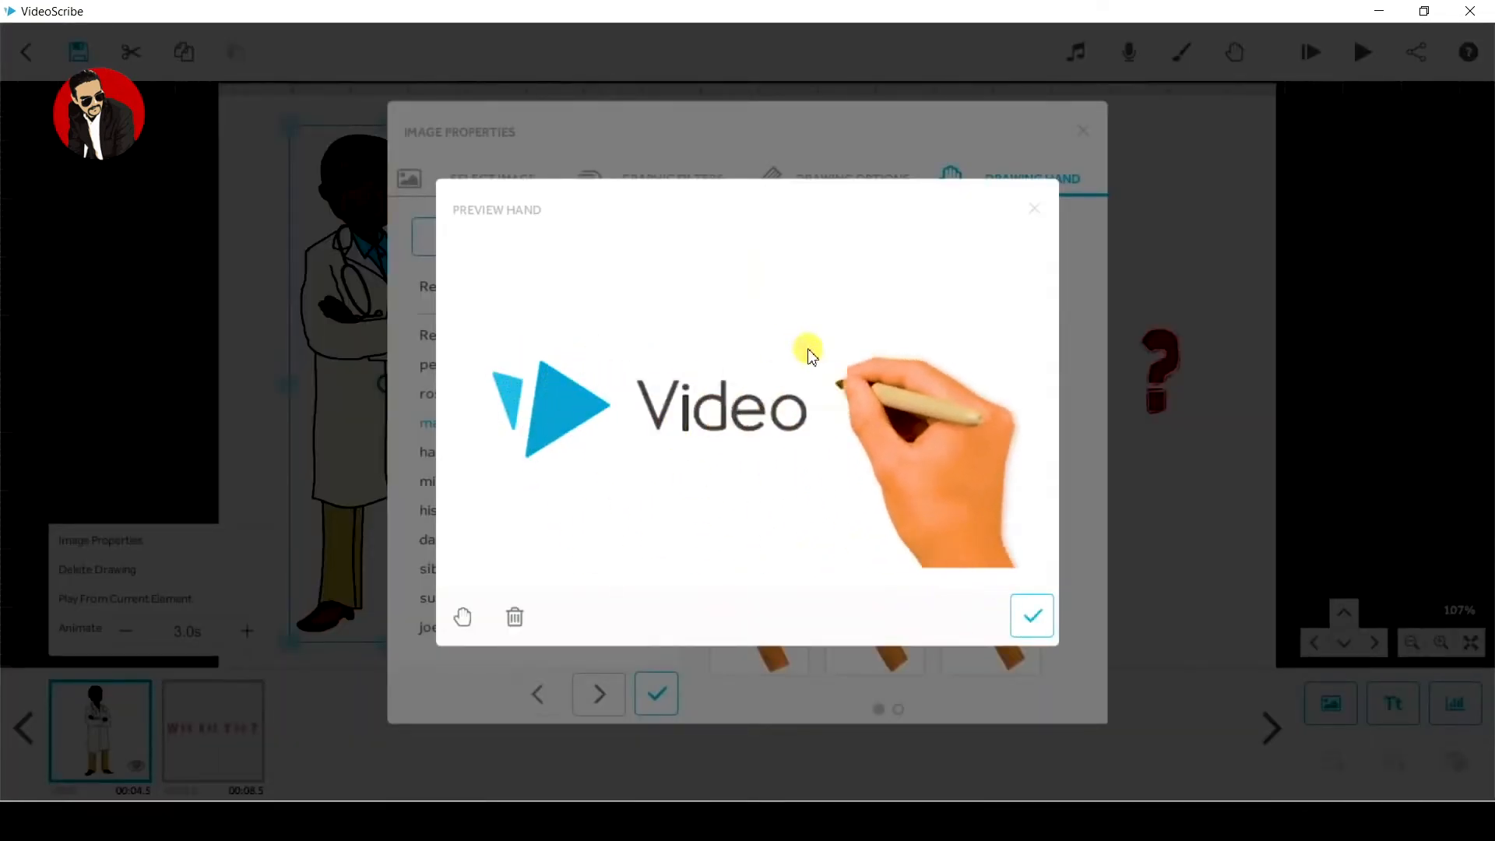
pyautogui.click(1048, 607)
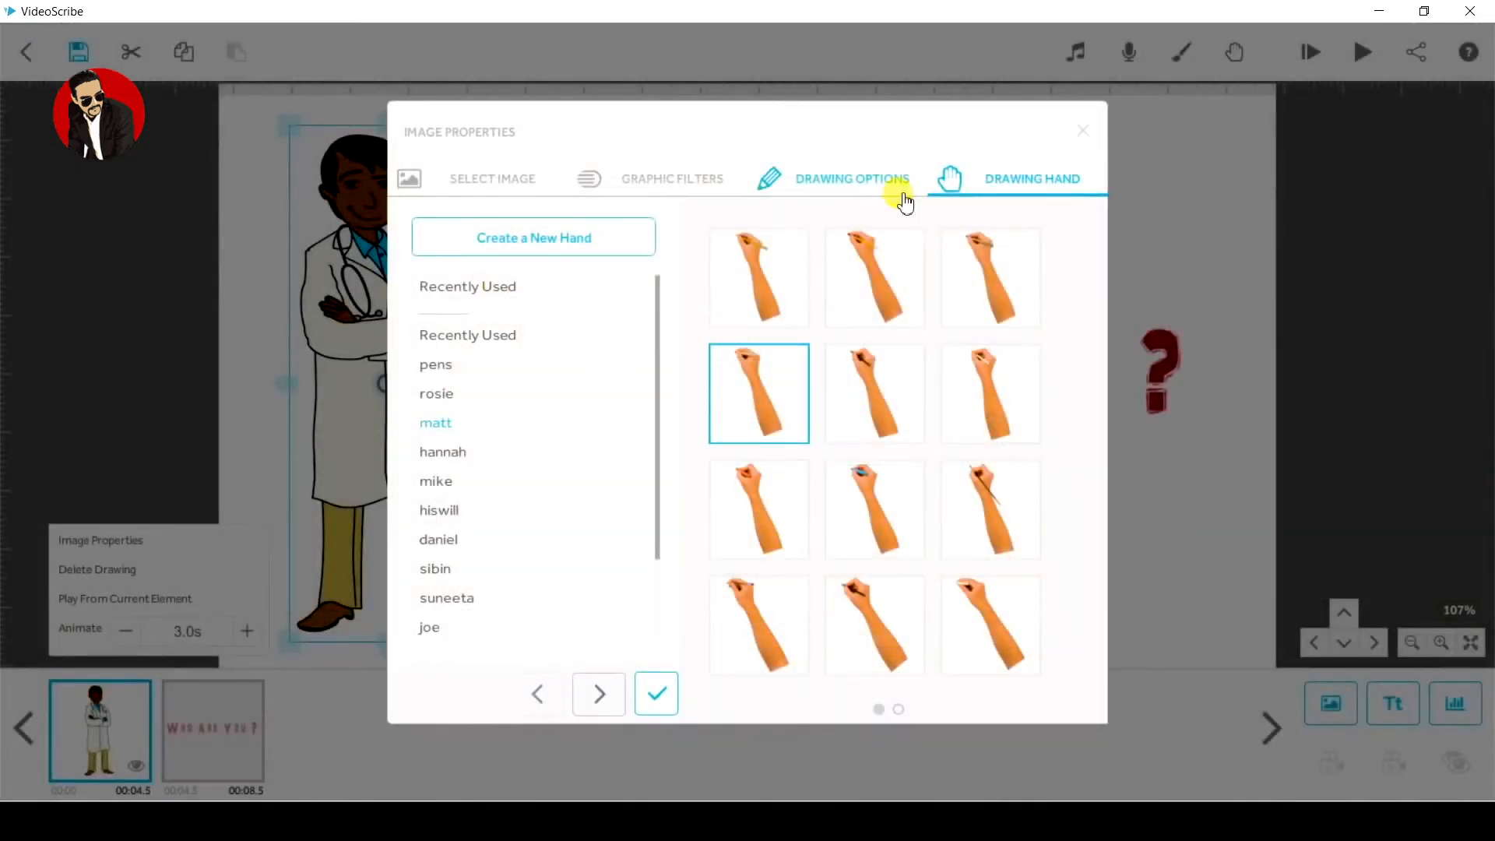
pyautogui.click(654, 693)
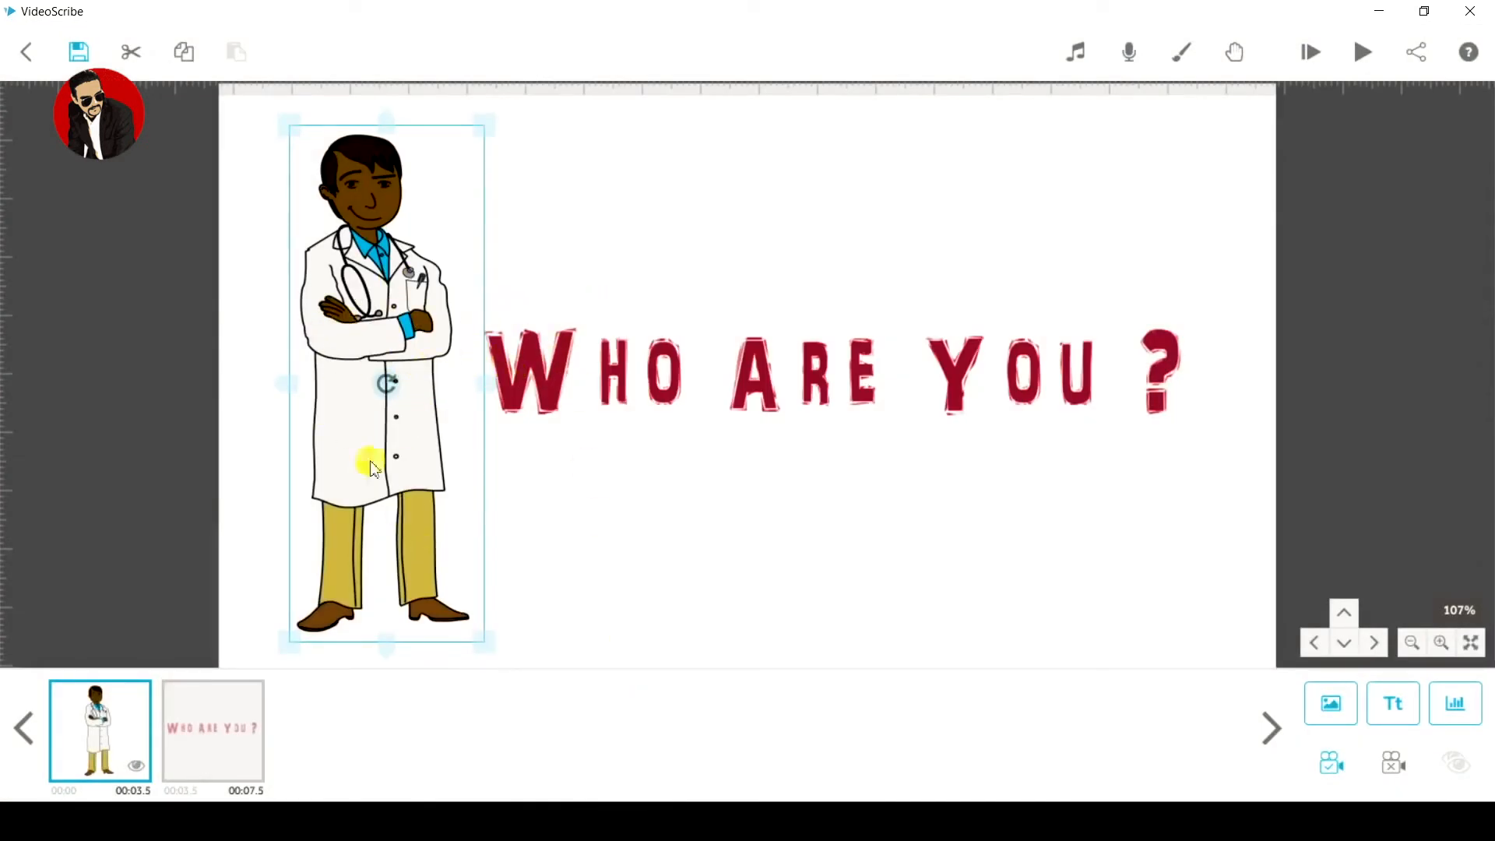
pyautogui.click(1310, 52)
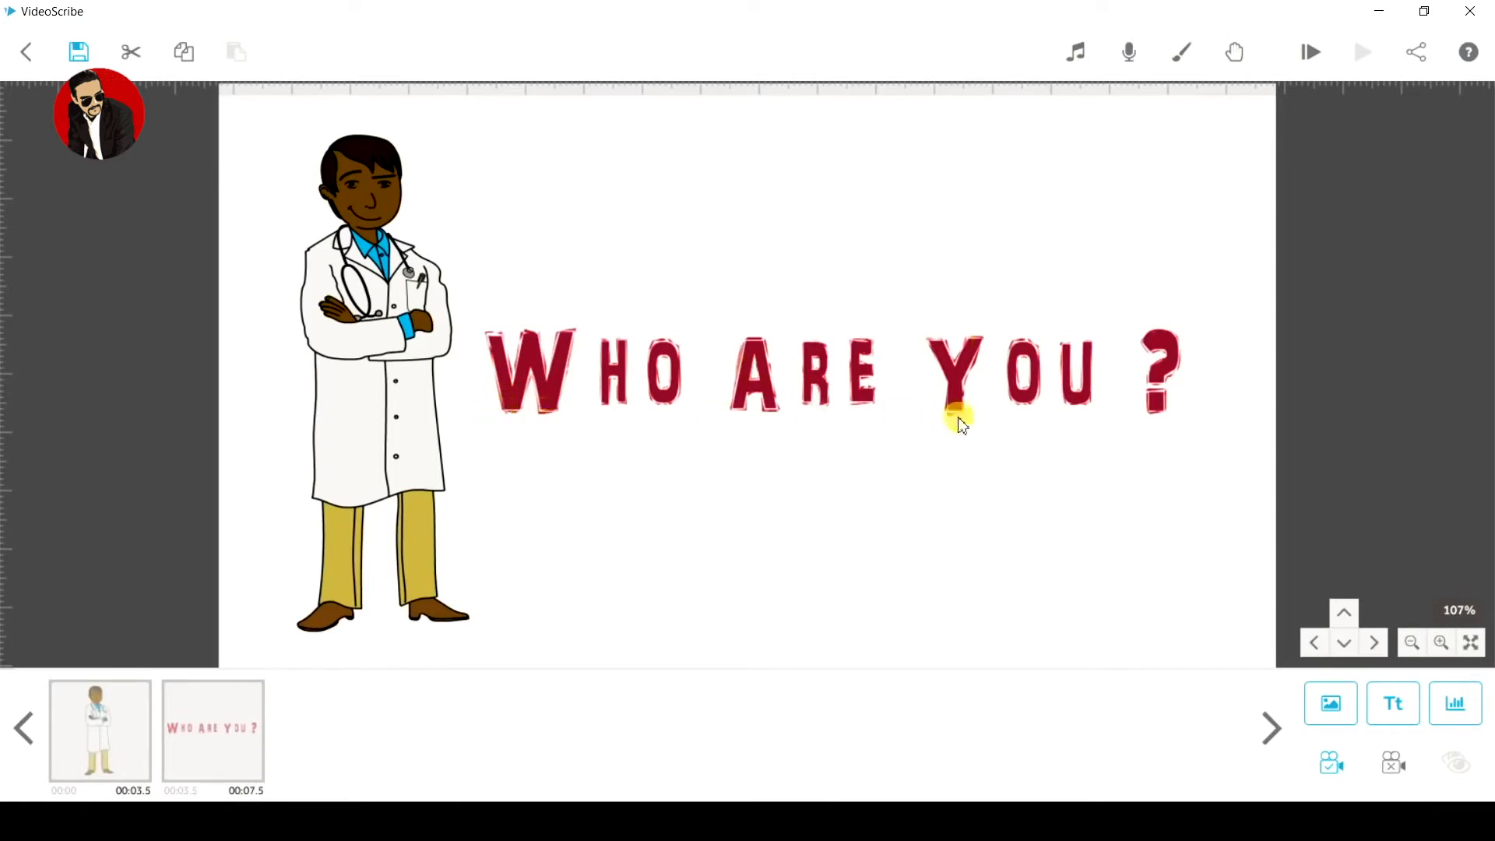
# Step: Change the drawing hand of the "Who Are You ?" text to the standalone marker pen
pyautogui.click(224, 738)
pyautogui.rightClick(222, 735)
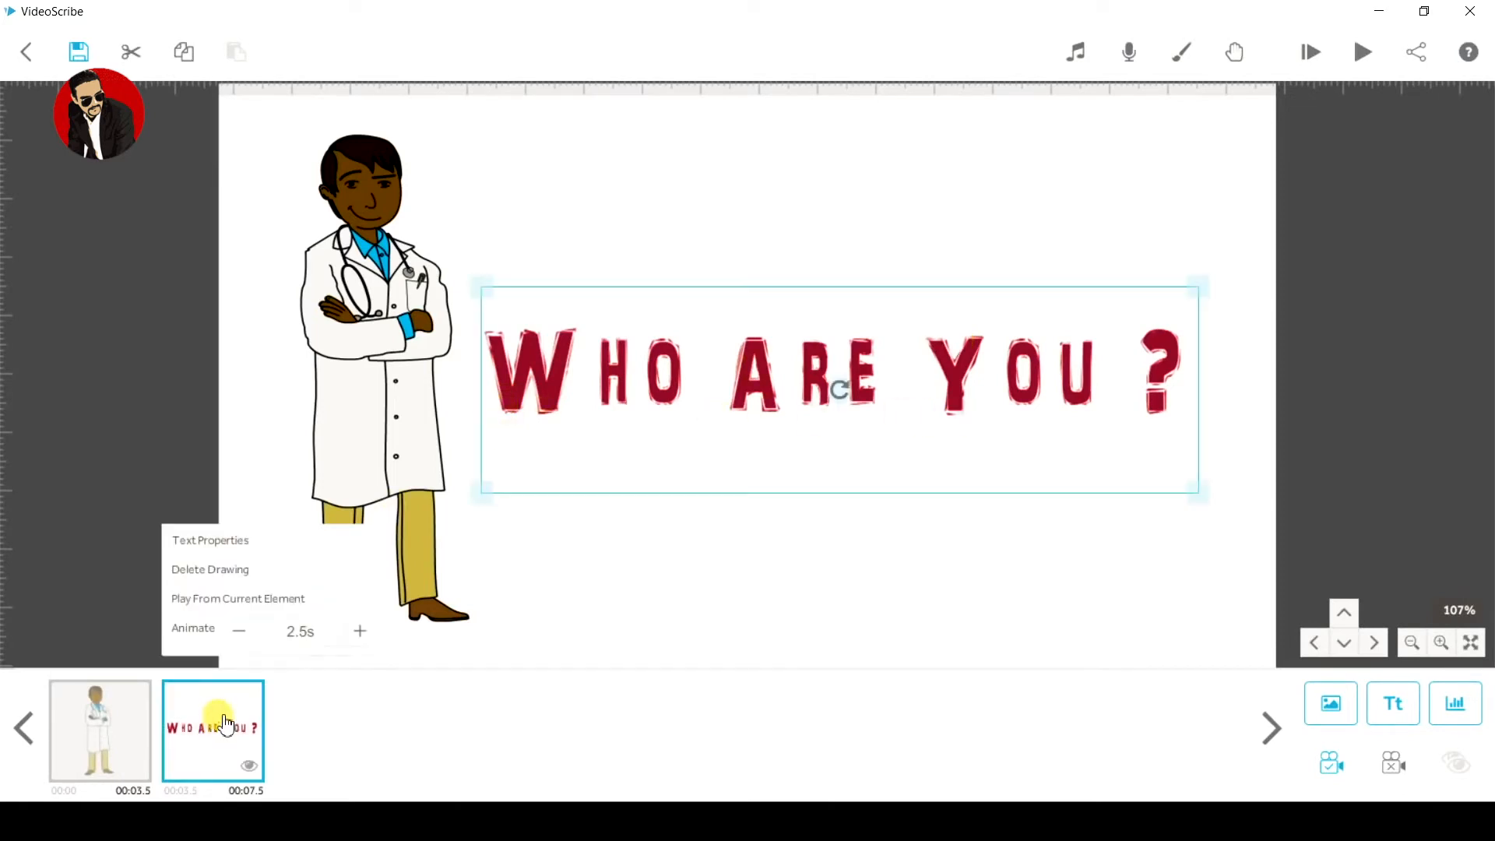
pyautogui.click(257, 554)
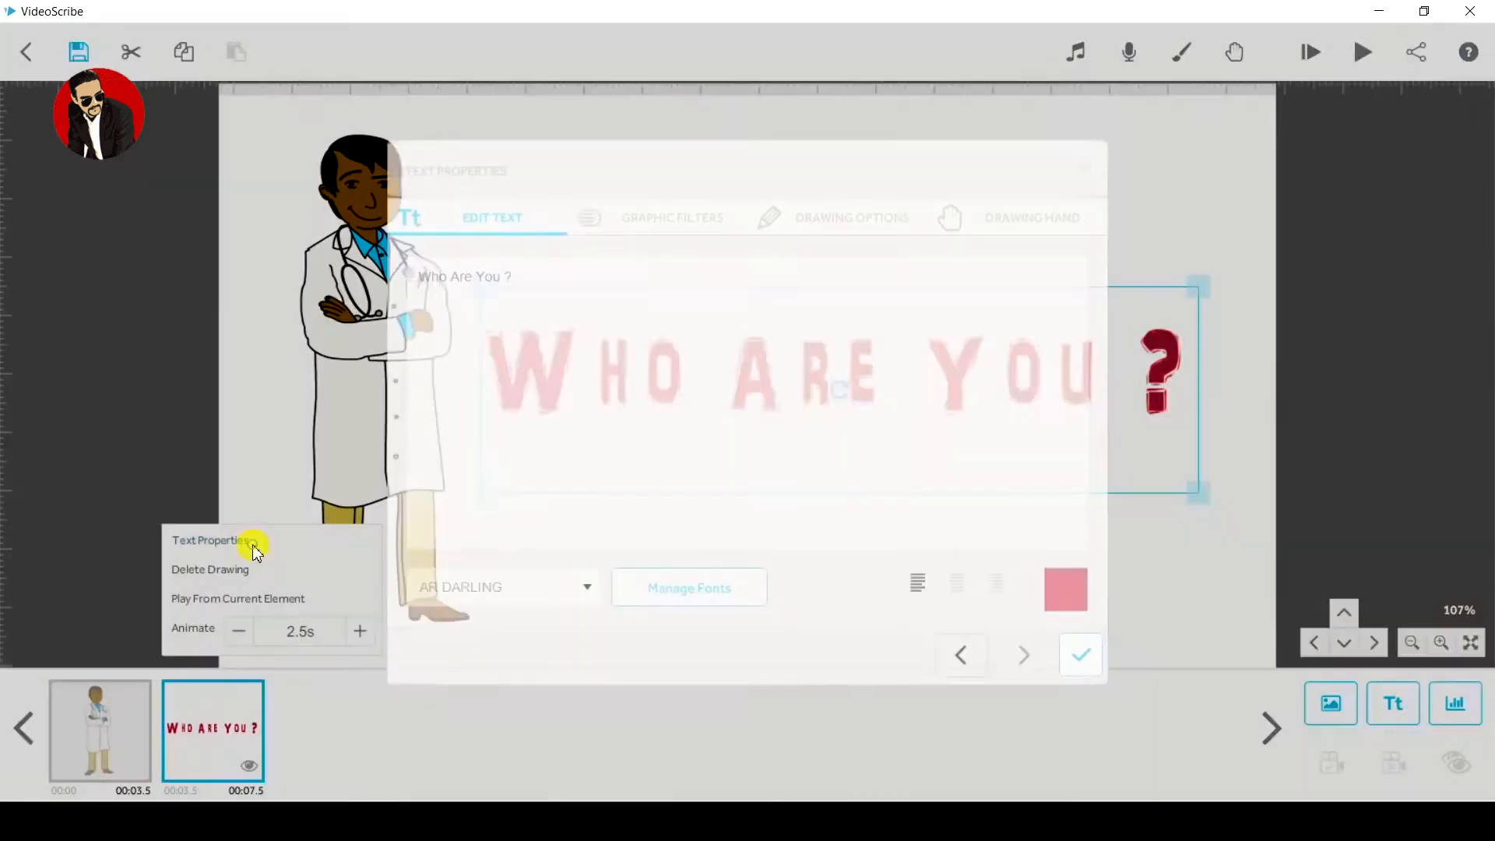
pyautogui.click(1026, 224)
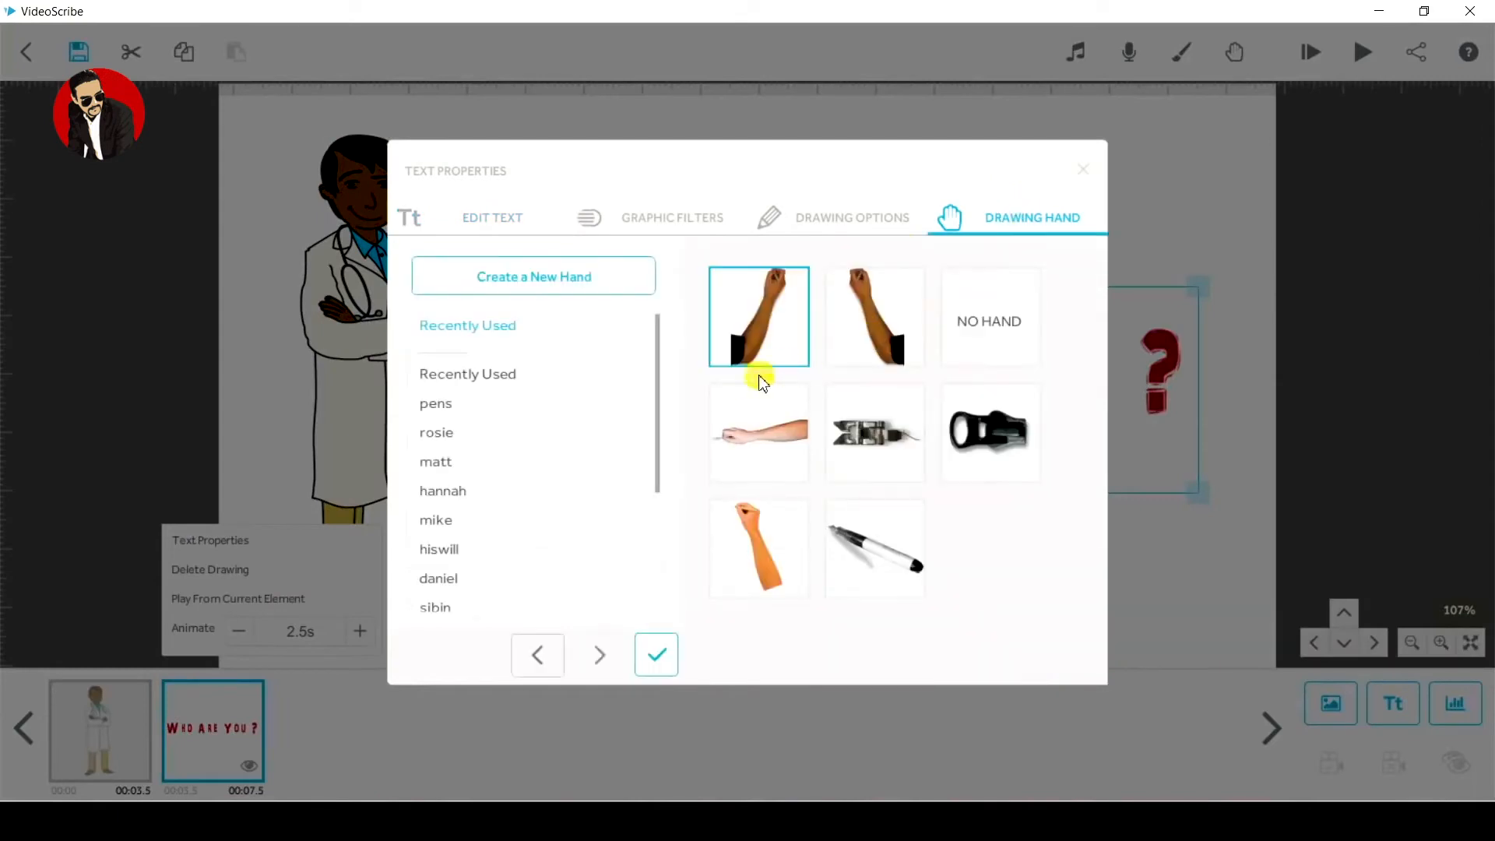
pyautogui.click(730, 564)
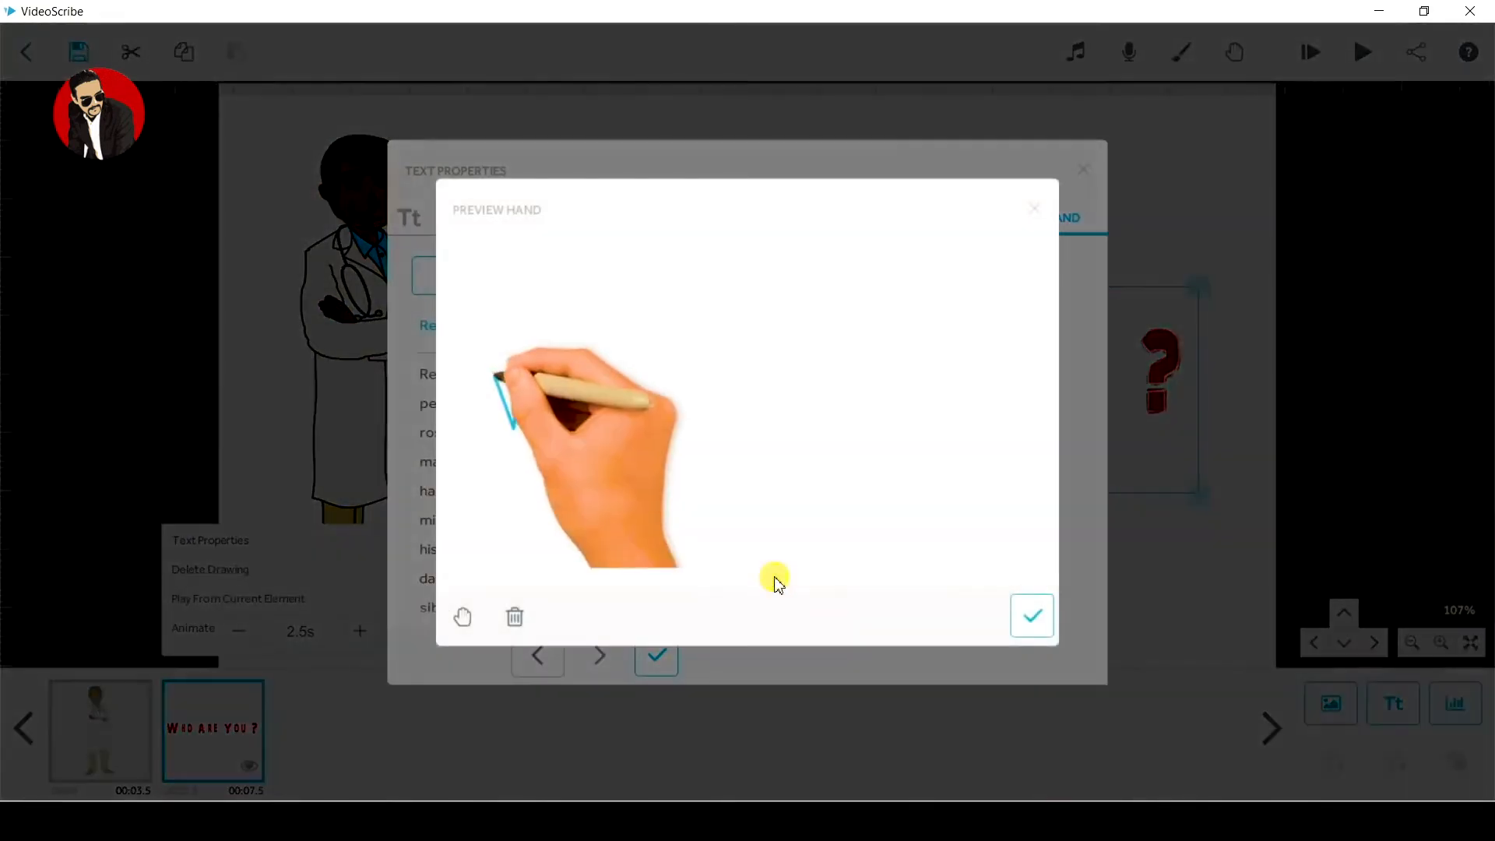
pyautogui.click(1033, 609)
pyautogui.click(869, 552)
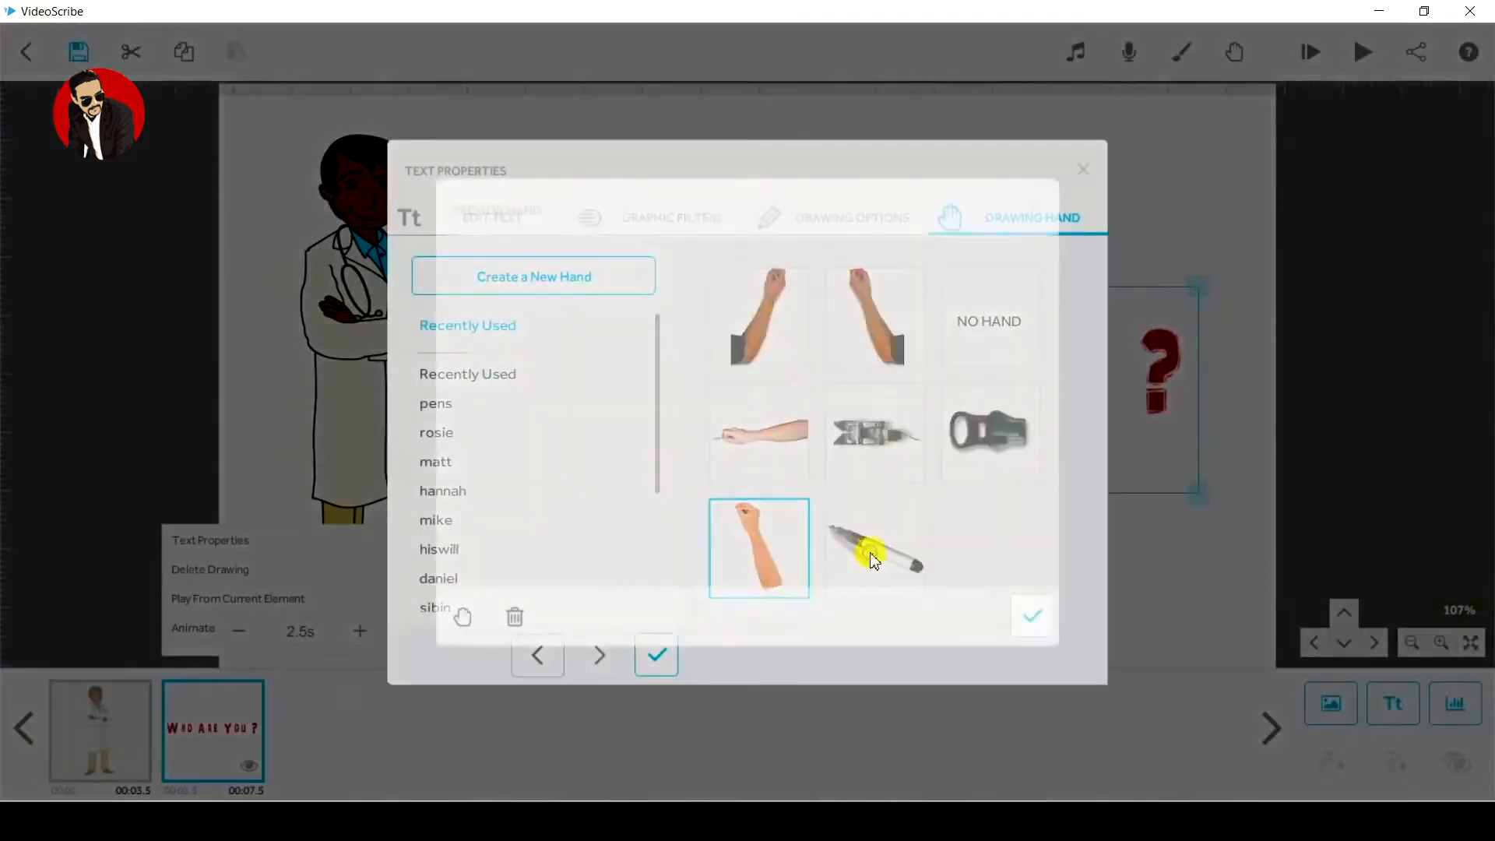
pyautogui.click(1052, 623)
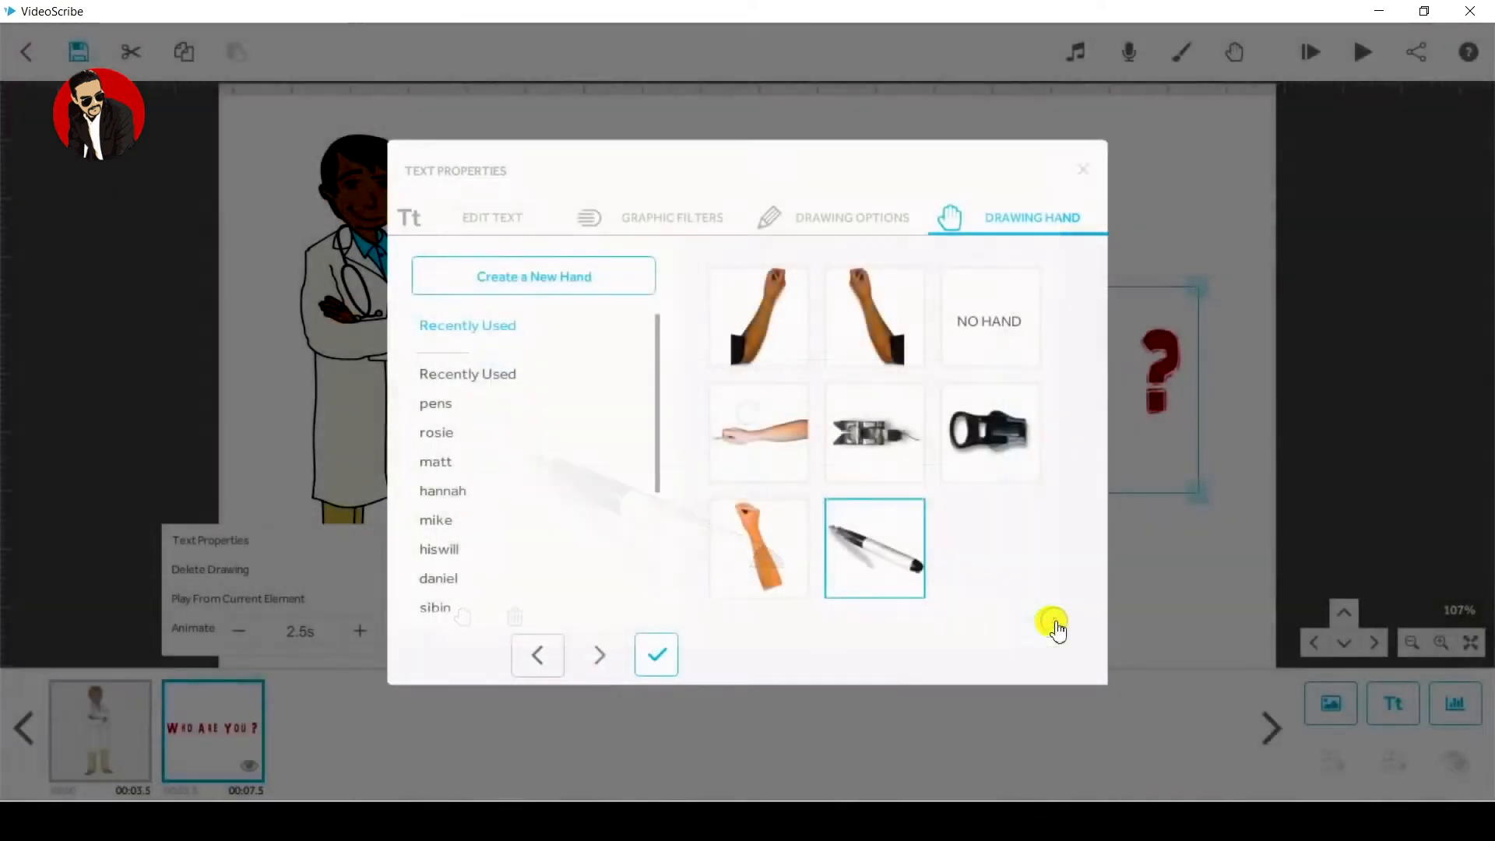
pyautogui.click(654, 654)
# Step: Play the scribe from the doctor image to check the drawing hands of both elements
pyautogui.click(130, 743)
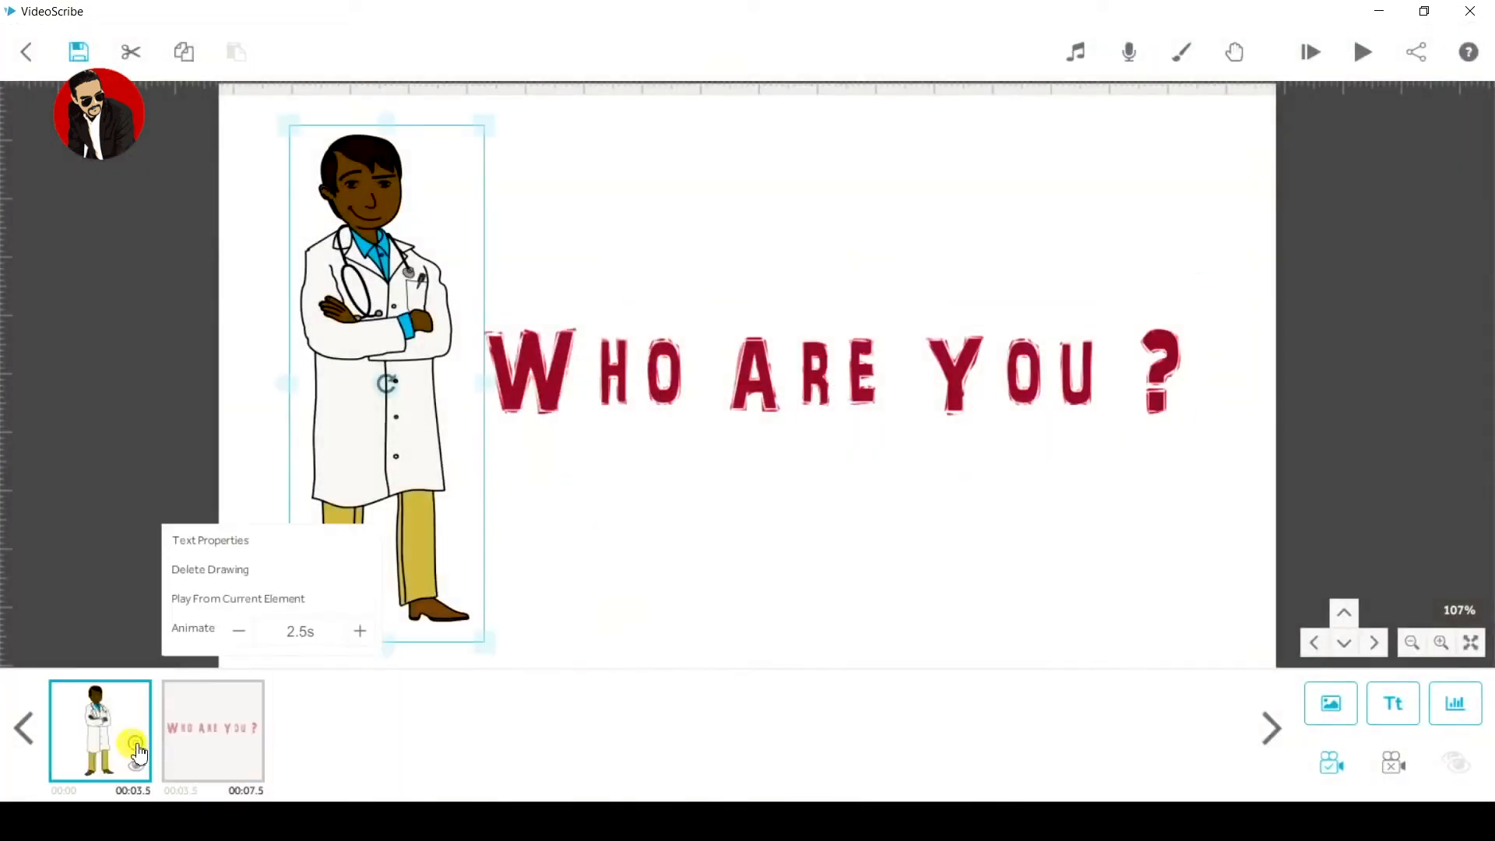
pyautogui.click(1357, 55)
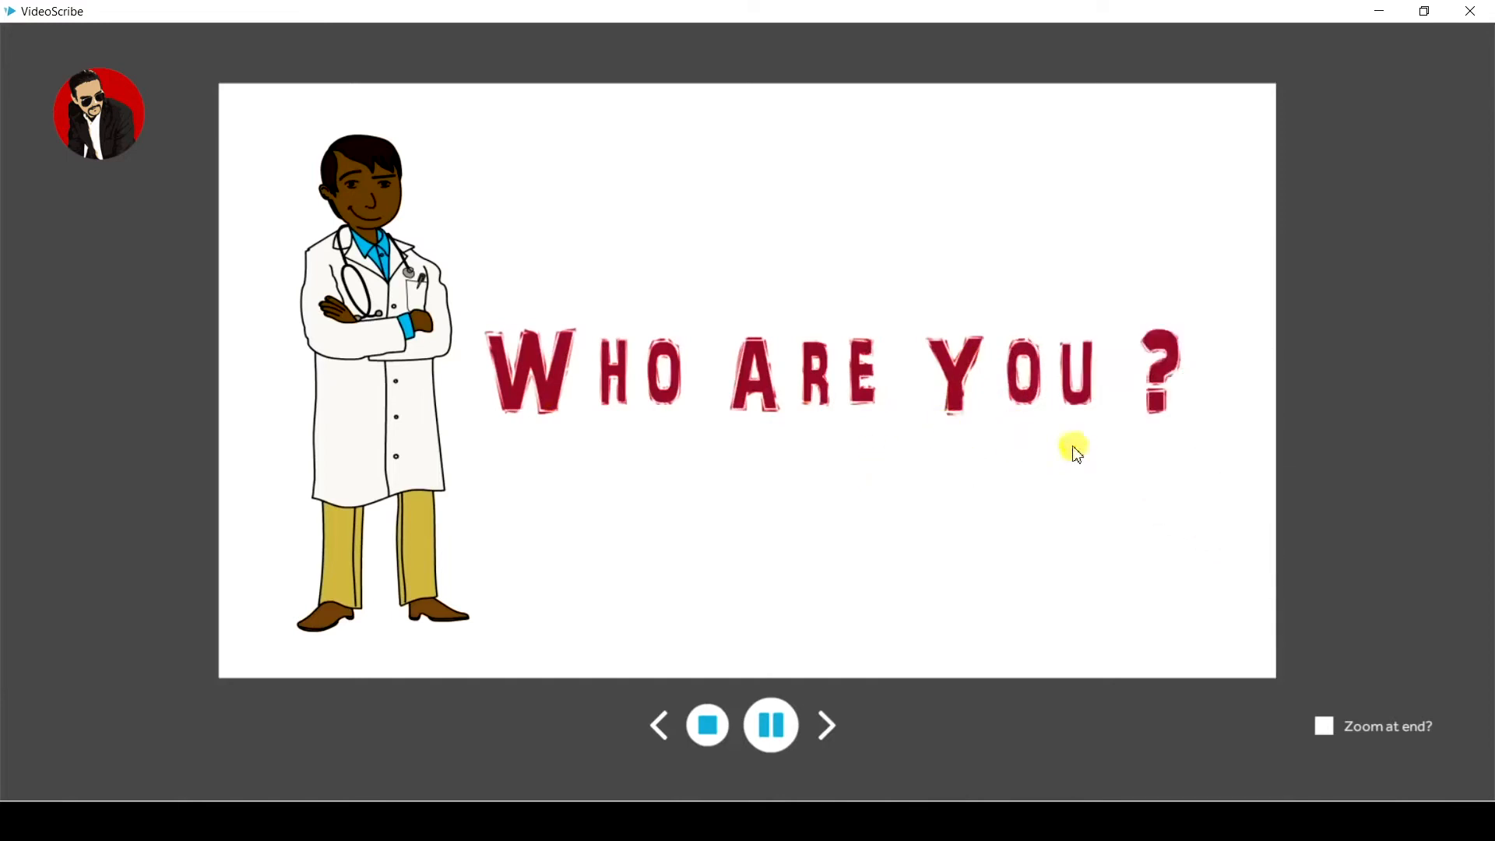
pyautogui.click(708, 725)
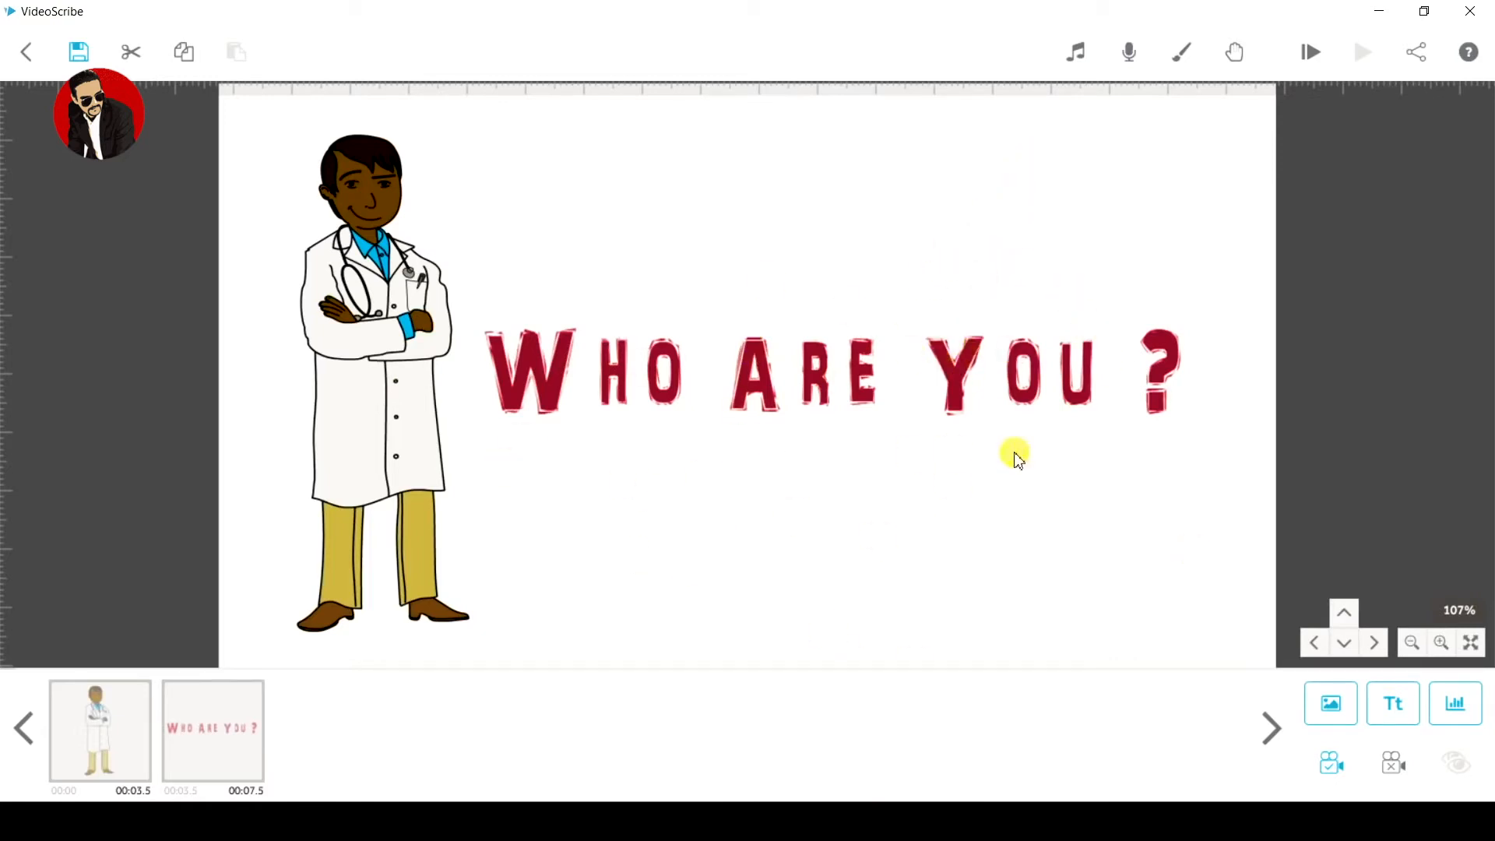
# Step: Add the VISA card image from the Business Icons category to an empty area of the canvas
pyautogui.moveTo(1102, 130); pyautogui.dragTo(1108, 449)
pyautogui.moveTo(1121, 247); pyautogui.dragTo(1129, 420)
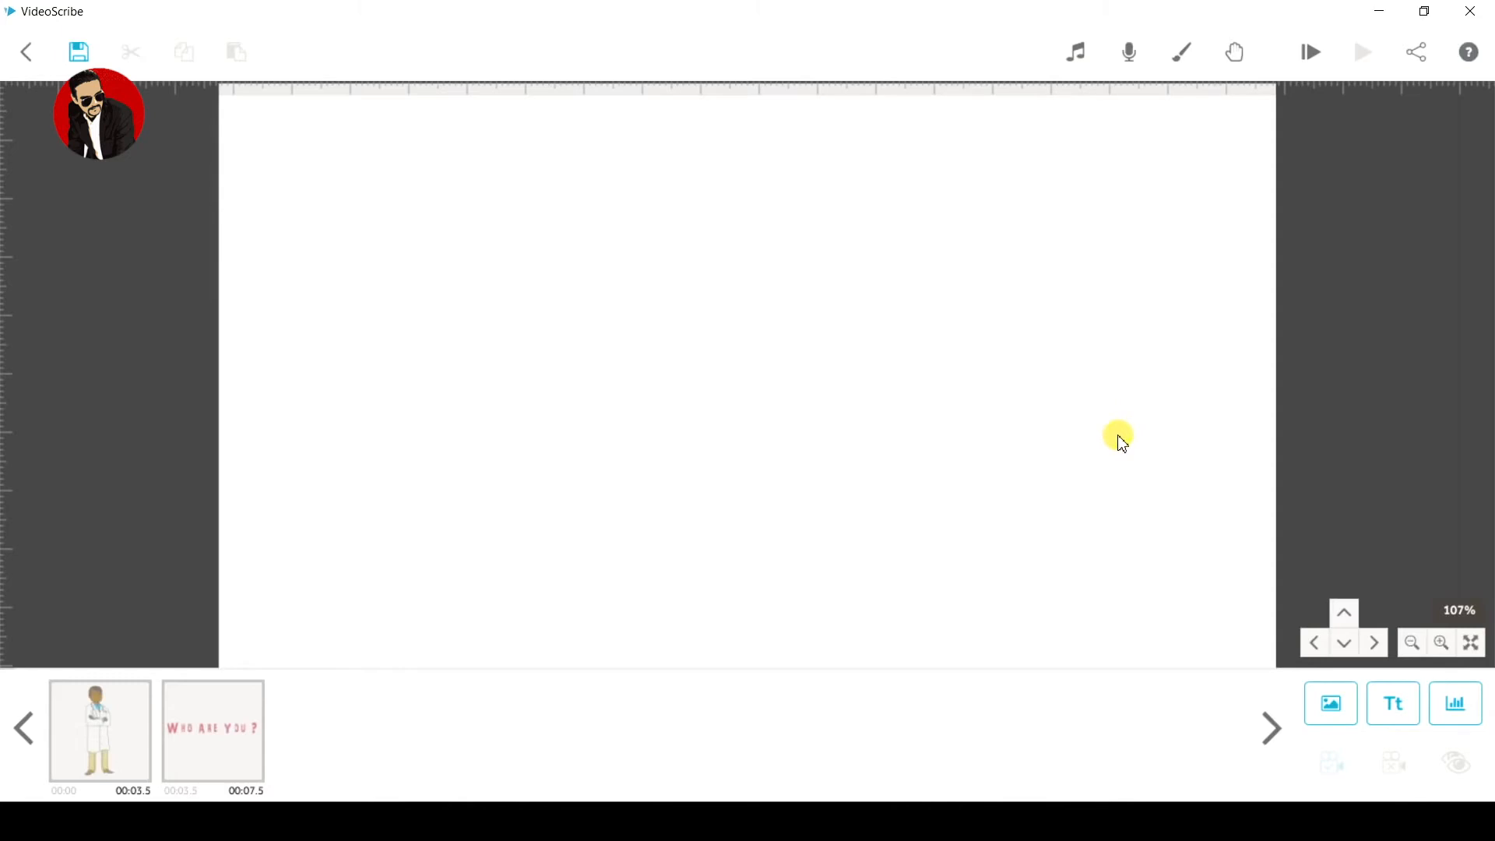
pyautogui.moveTo(771, 534)
pyautogui.mouseDown()
pyautogui.moveTo(1134, 161)
pyautogui.moveTo(1357, 10)
pyautogui.moveTo(851, 288)
pyautogui.moveTo(797, 197)
pyautogui.moveTo(785, 544)
pyautogui.mouseUp()
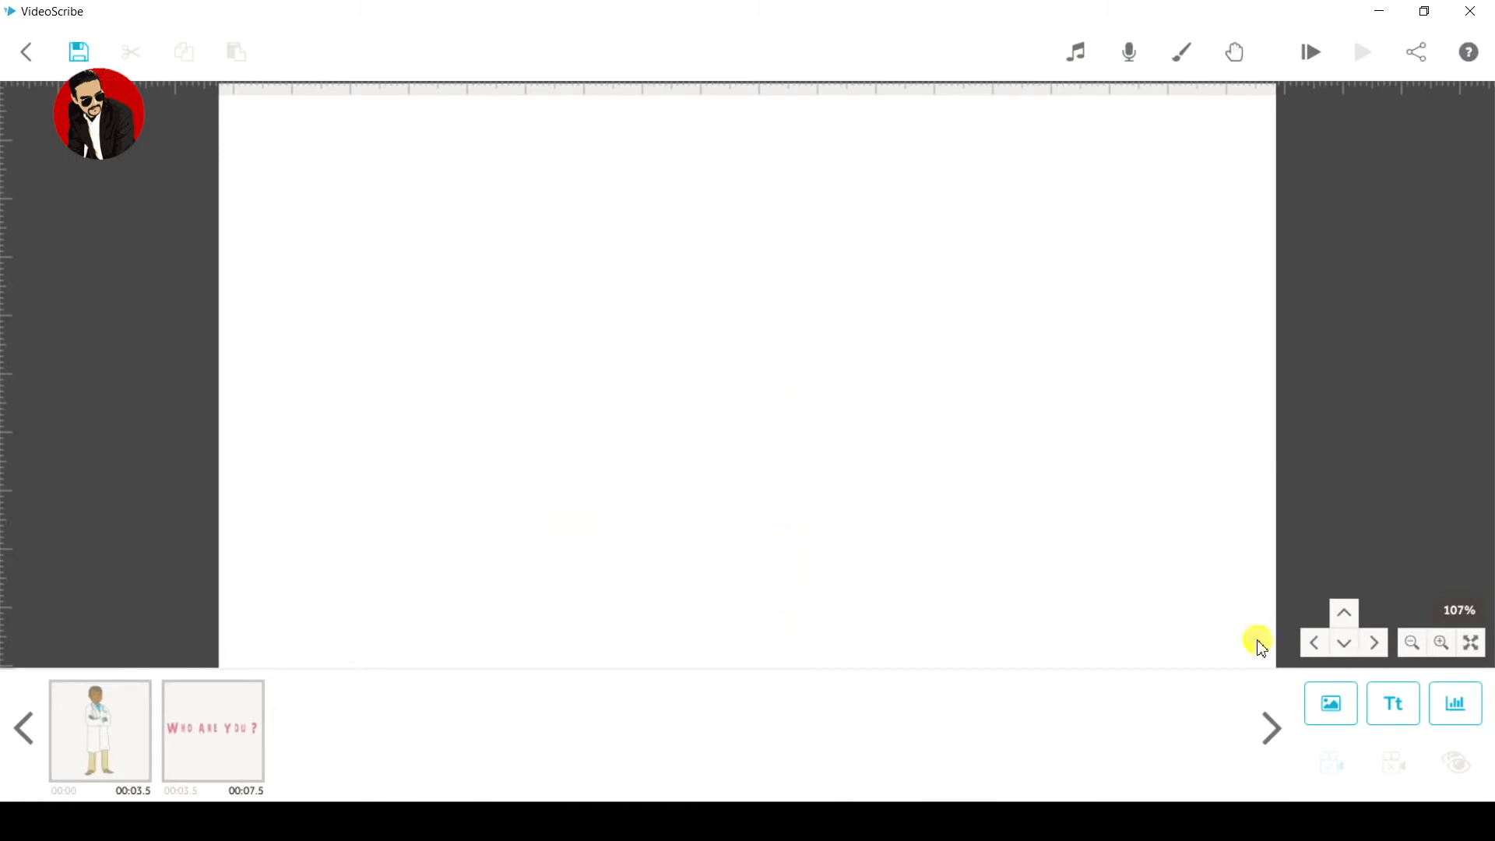
pyautogui.click(1321, 713)
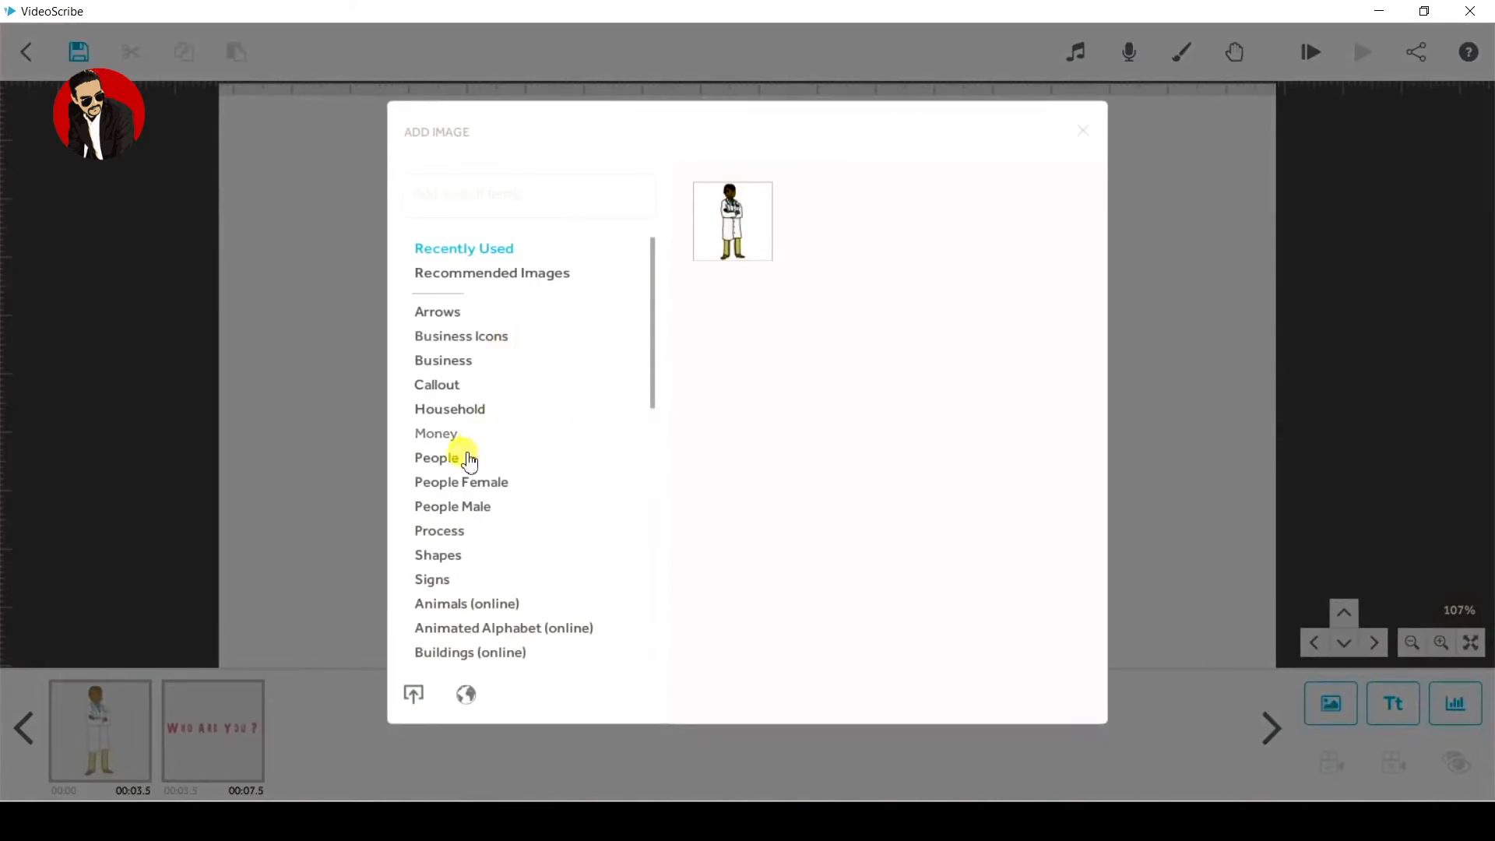
pyautogui.click(442, 459)
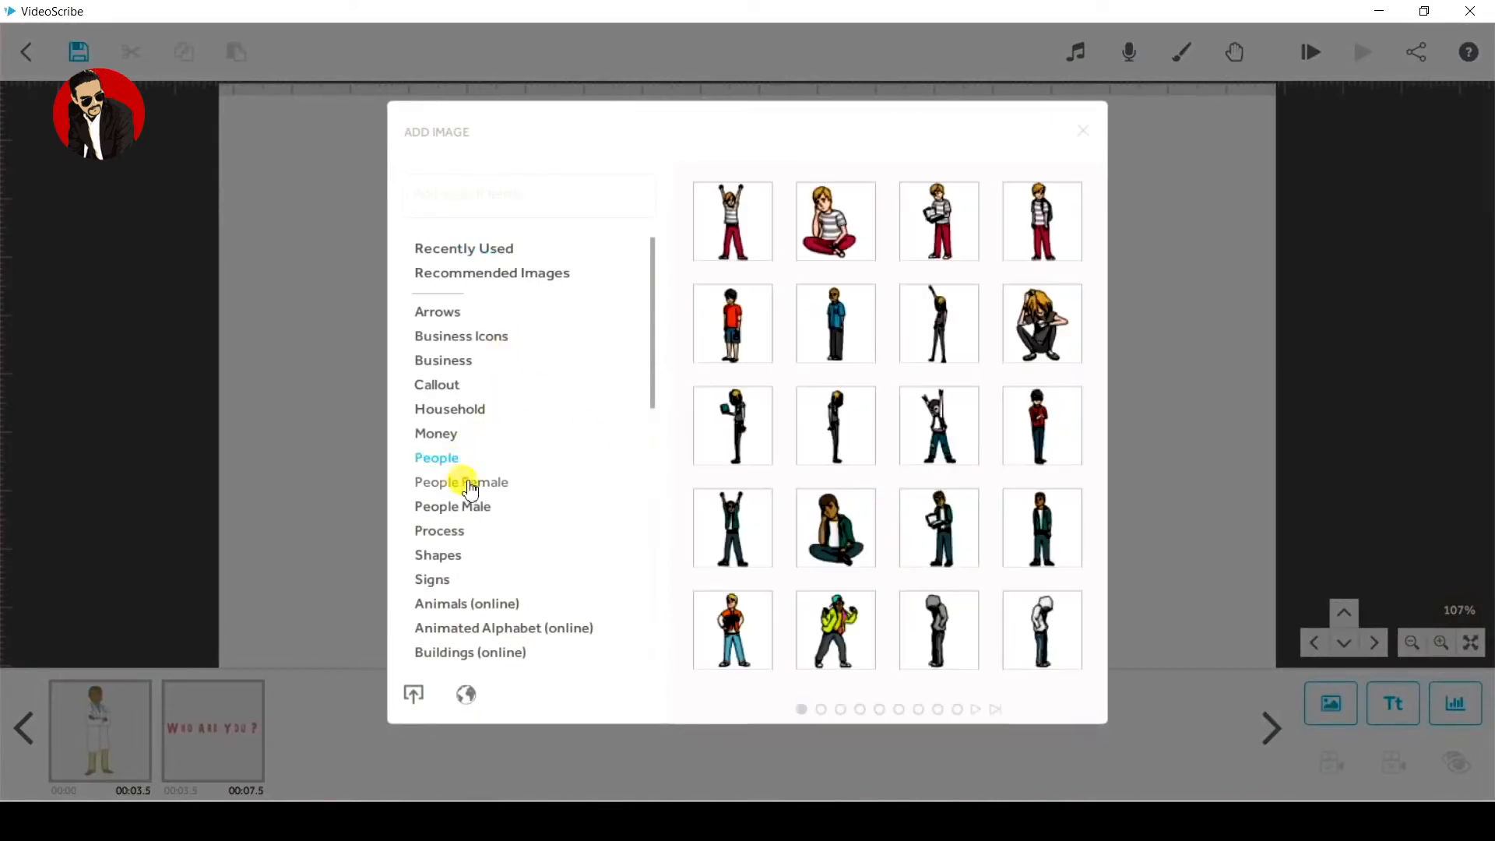
pyautogui.click(481, 374)
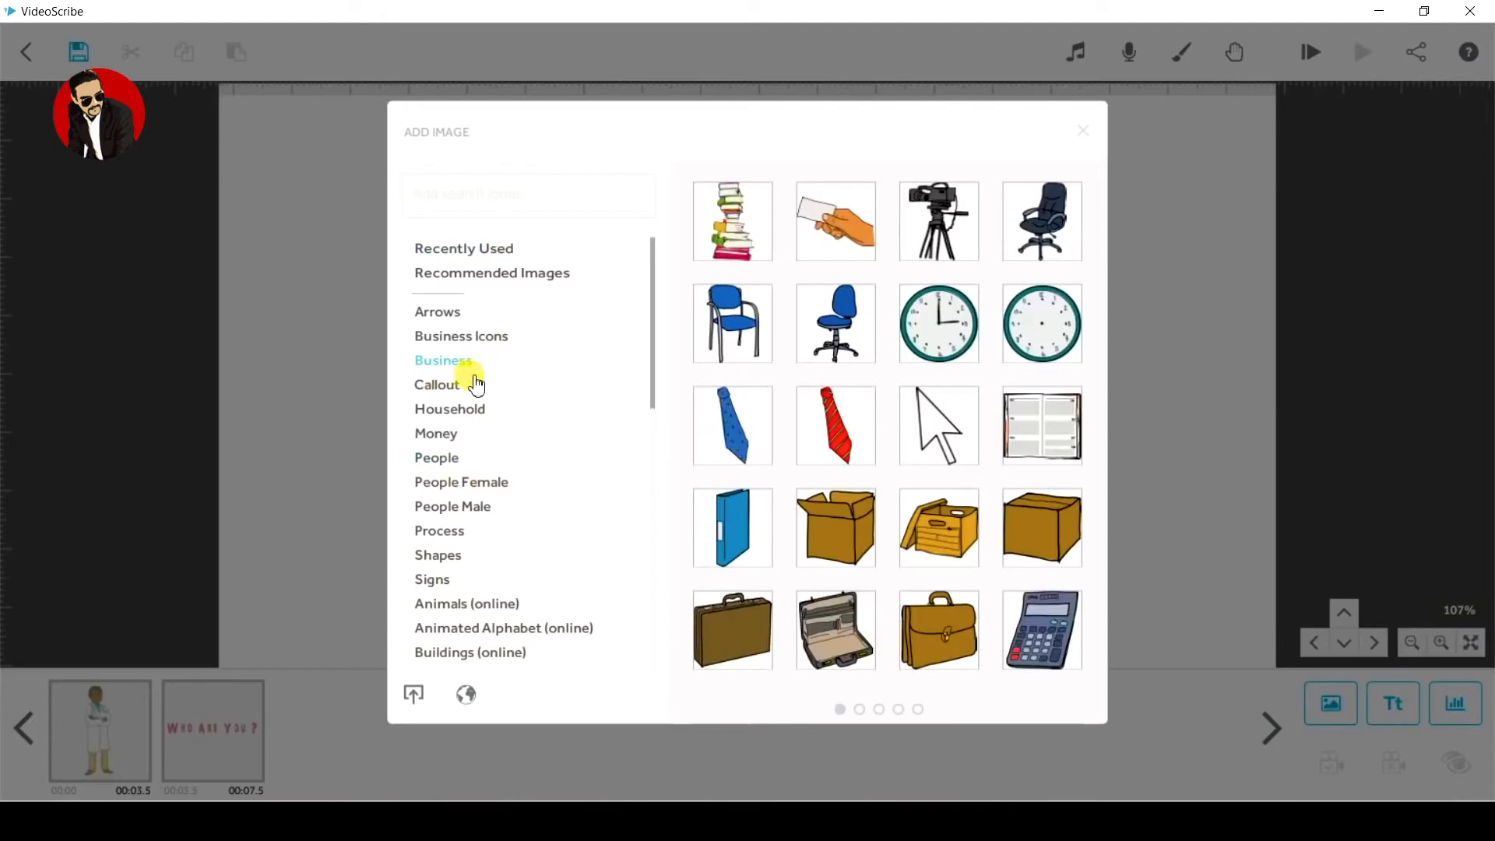
pyautogui.click(452, 339)
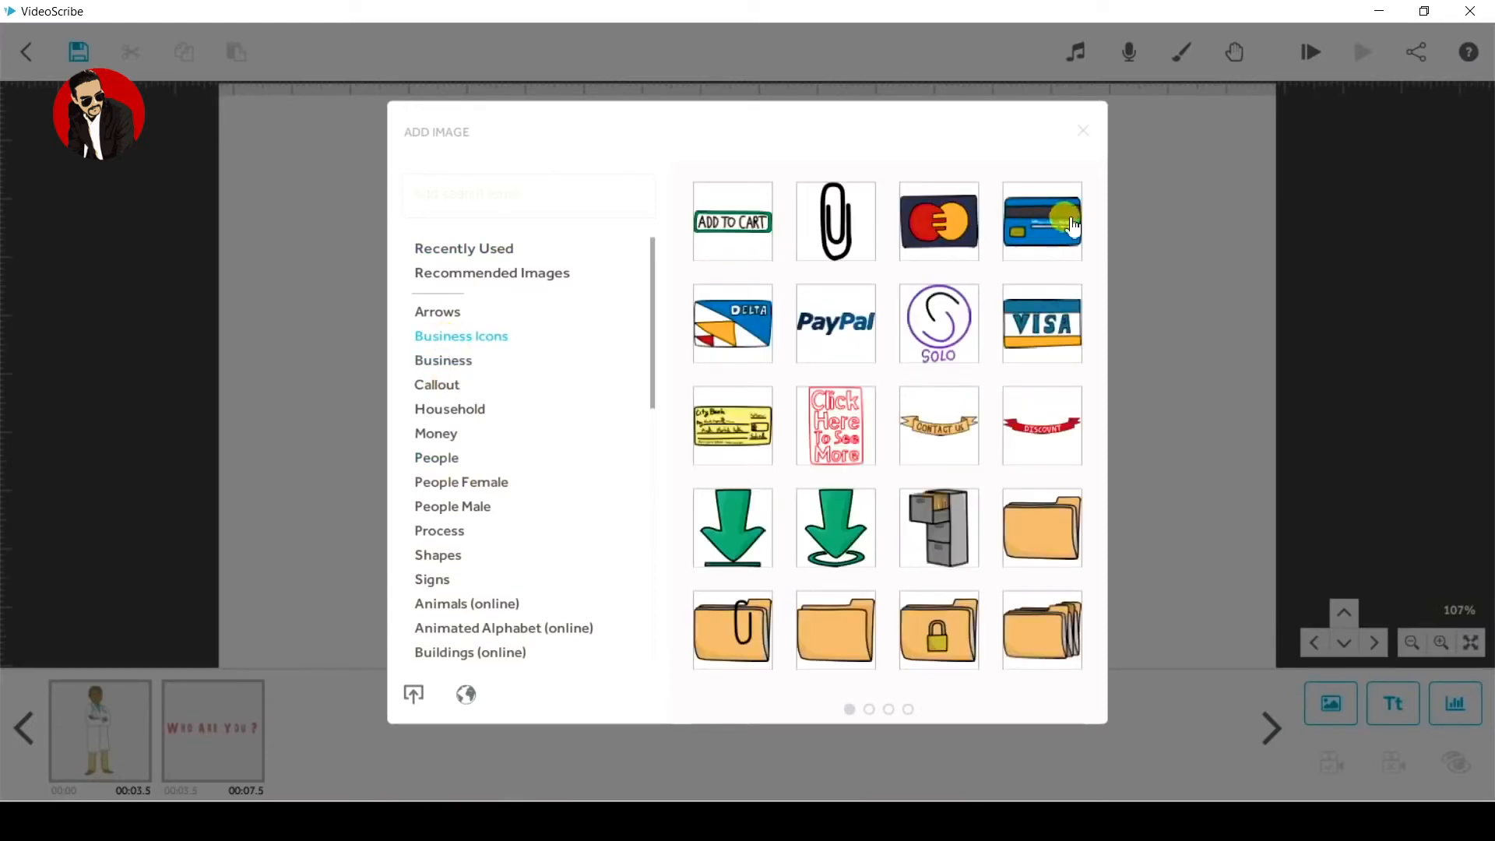
pyautogui.click(1037, 329)
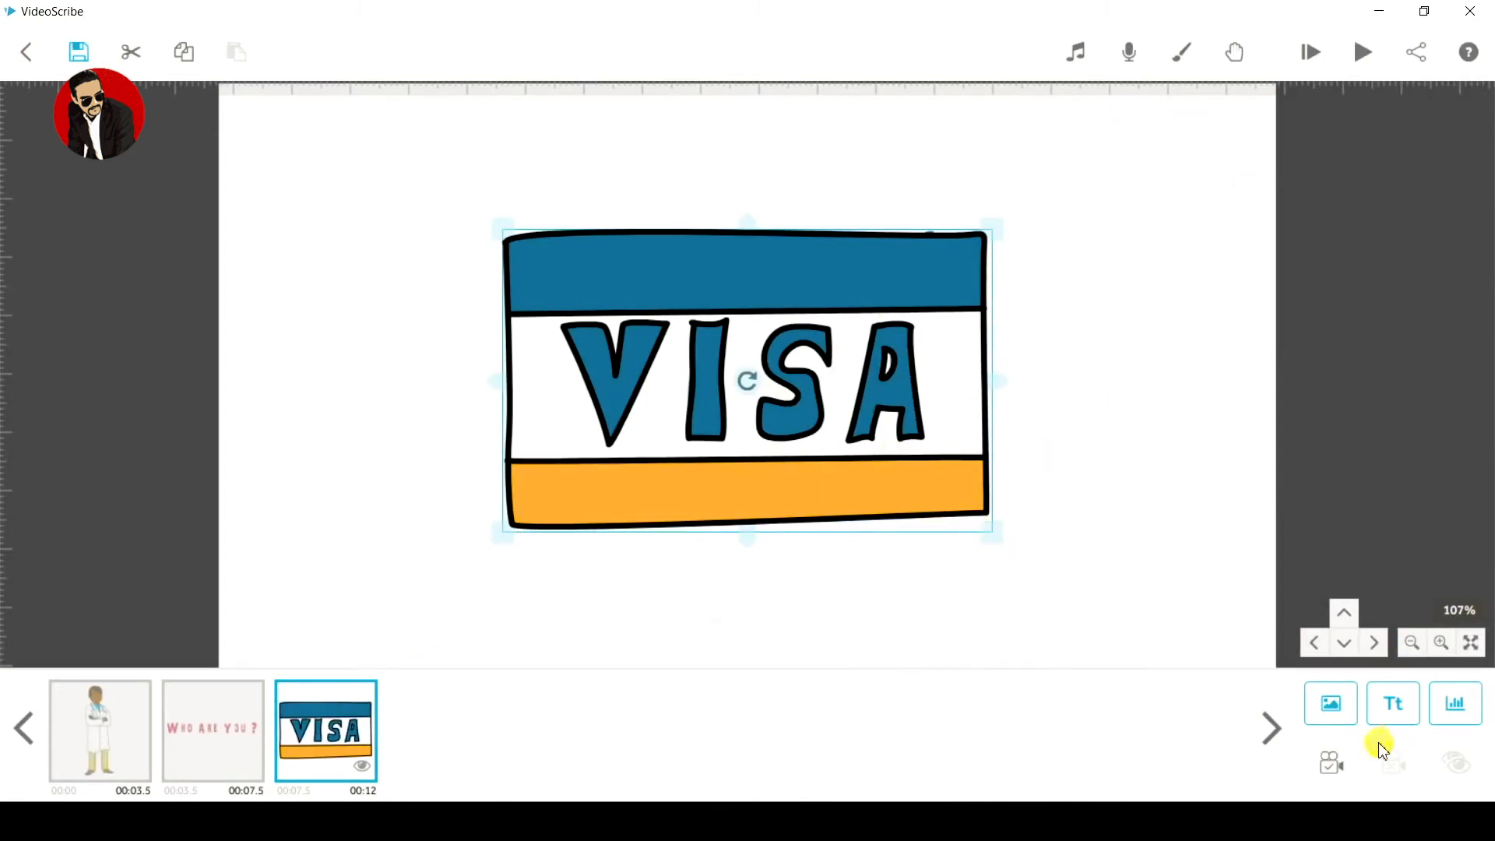
# Step: Play the scribe from the "Who Are You ?" text to examine the transition to the VISA card
pyautogui.moveTo(1201, 582); pyautogui.dragTo(1172, 455)
pyautogui.click(181, 700)
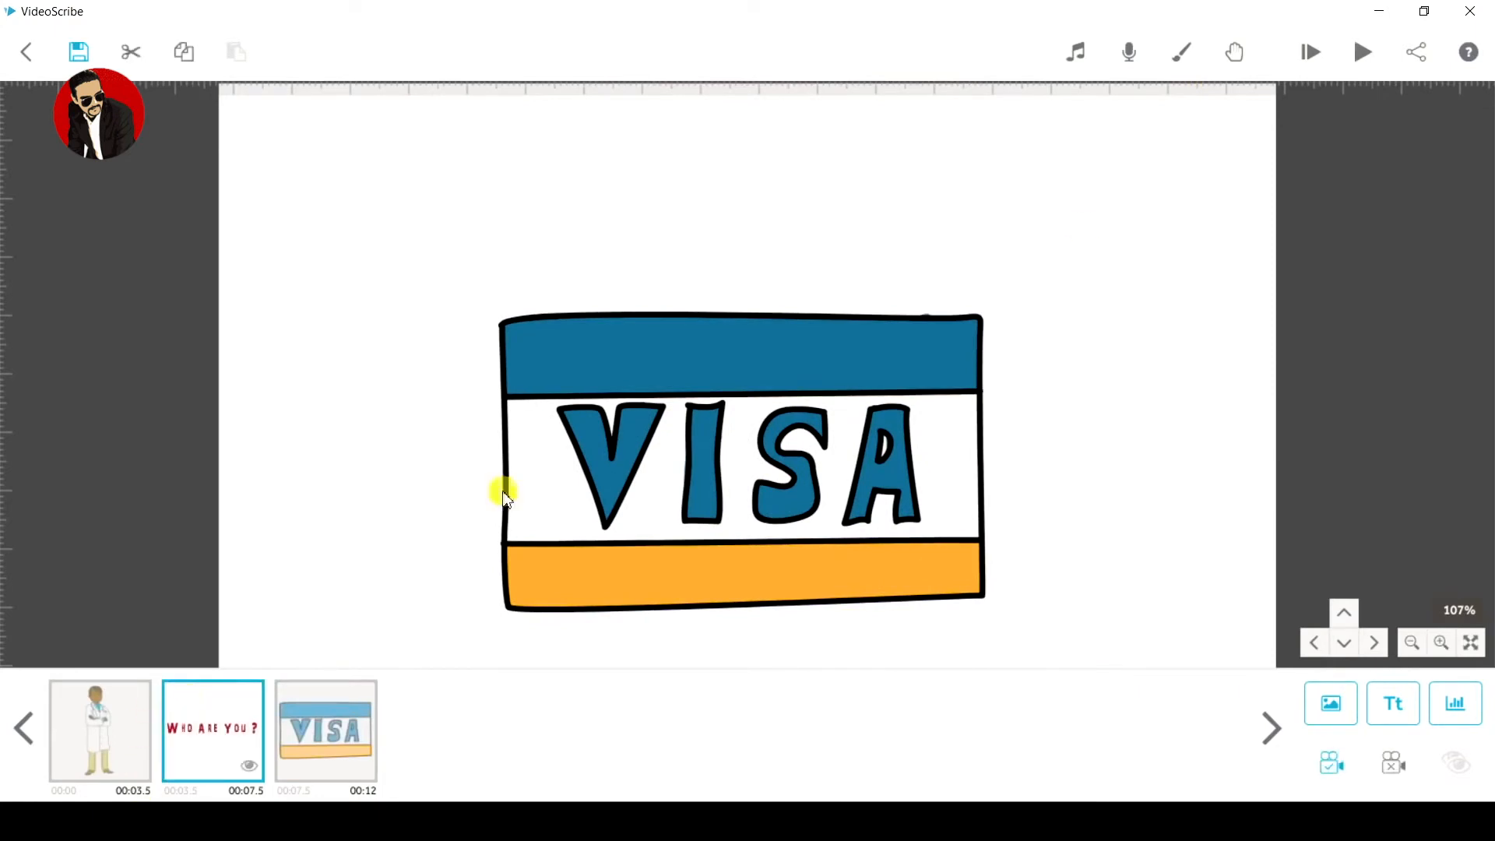
pyautogui.click(1351, 58)
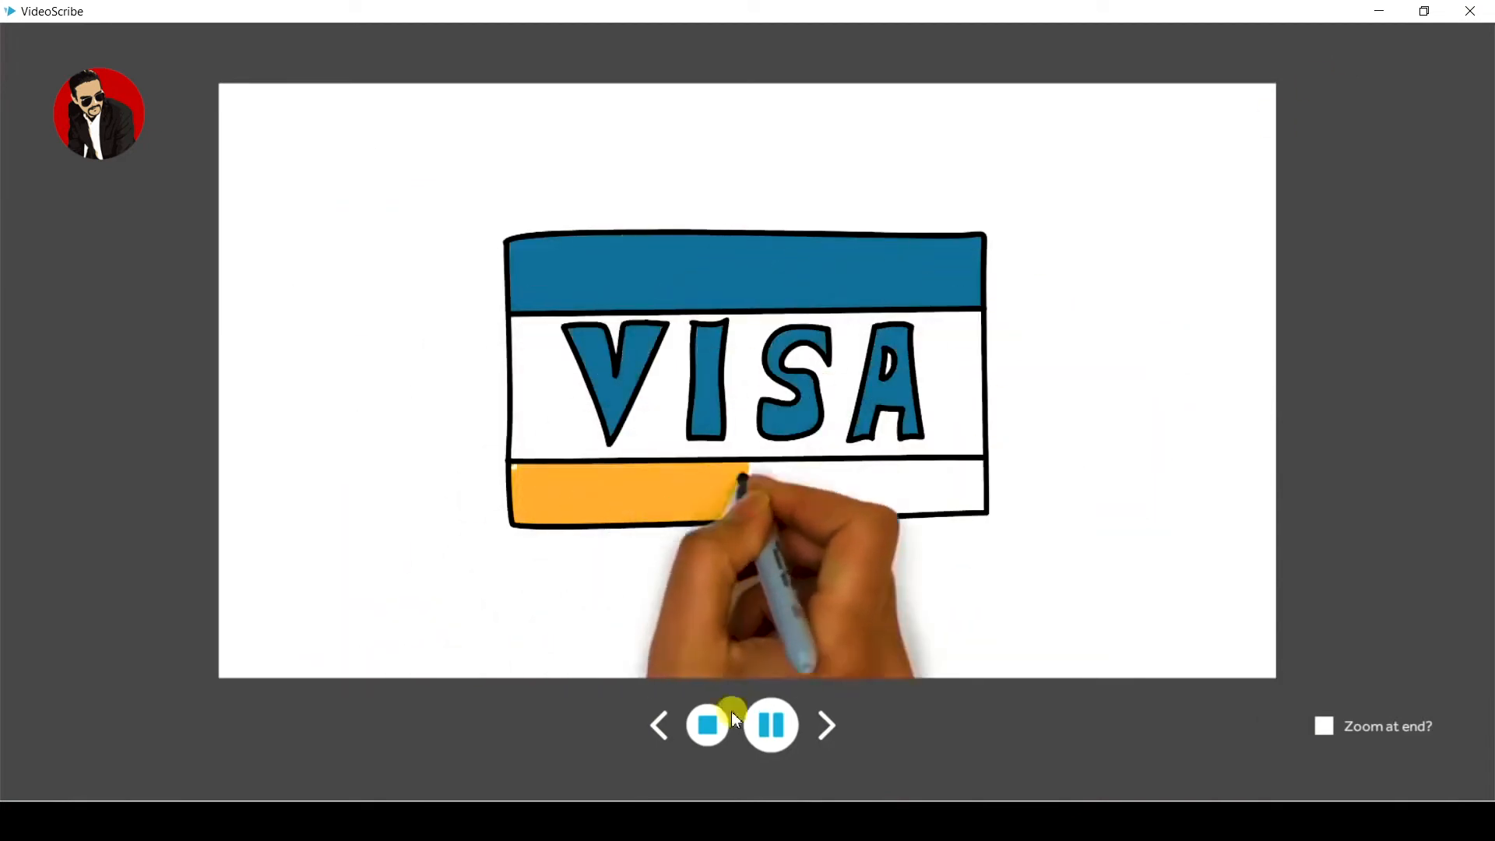
pyautogui.click(703, 726)
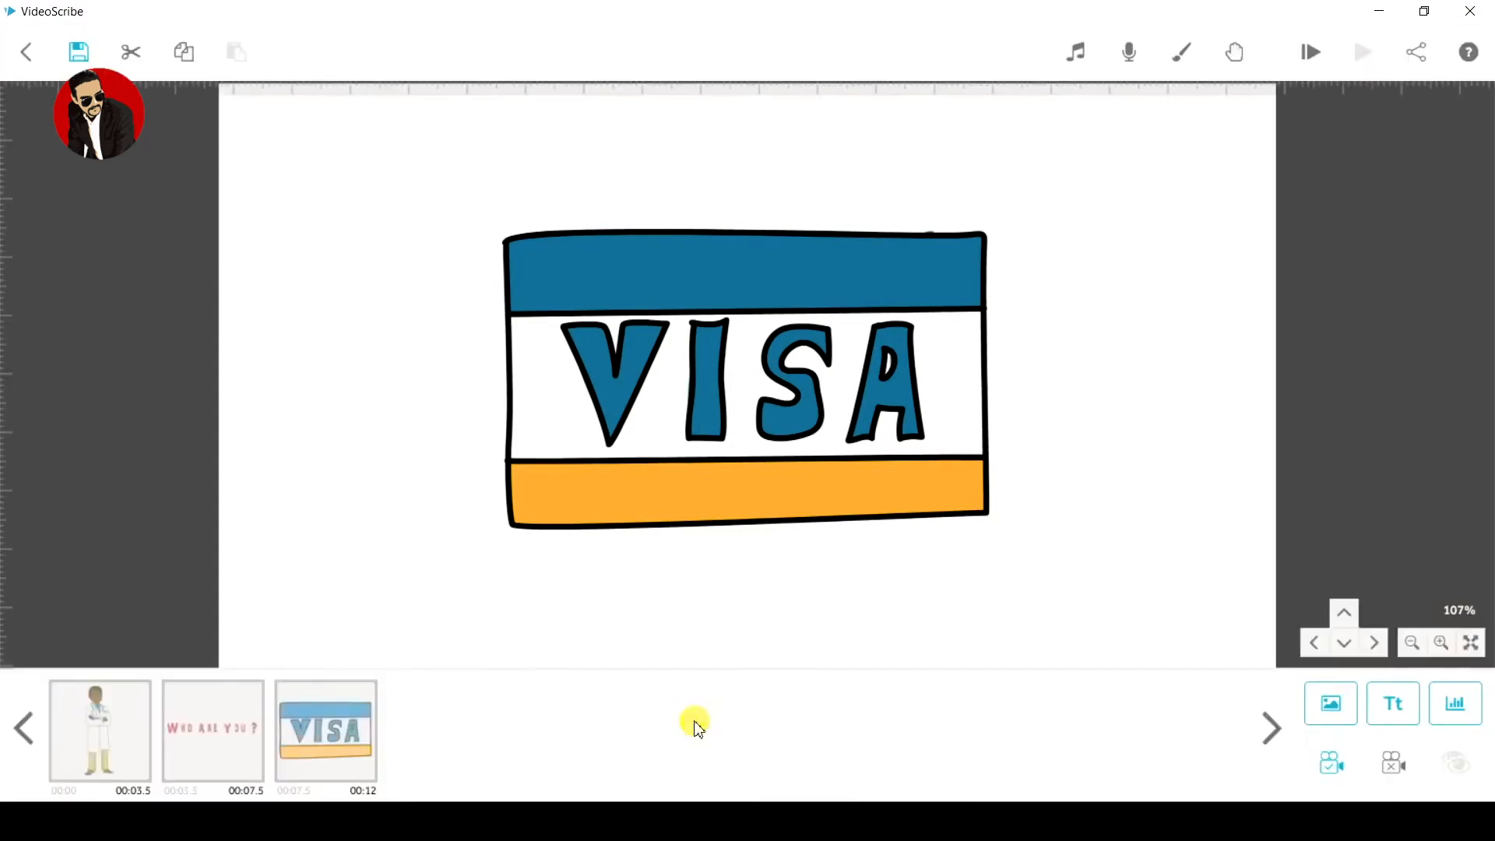
pyautogui.click(190, 761)
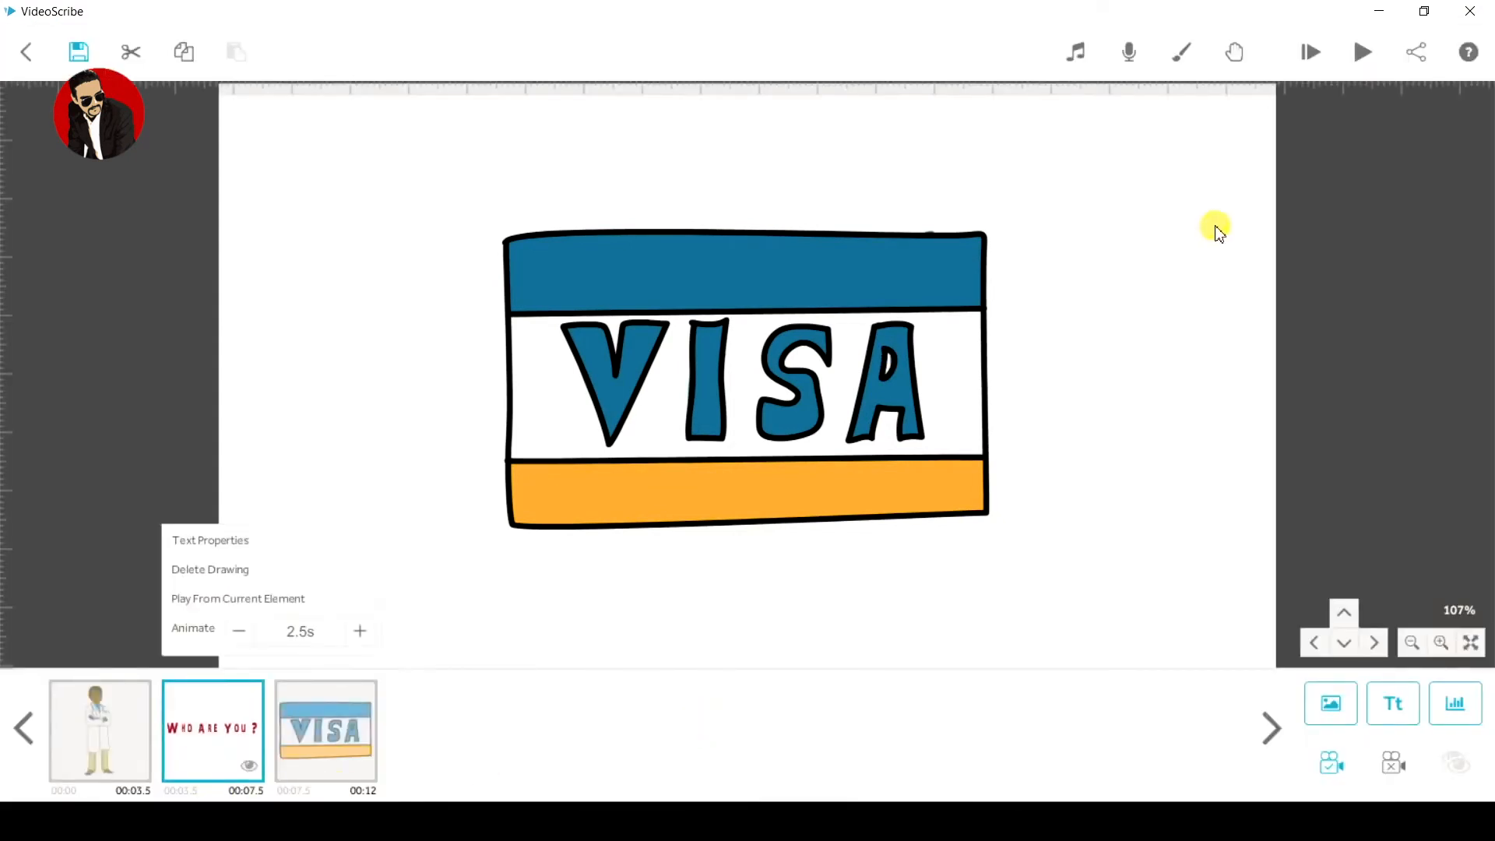
pyautogui.click(1347, 51)
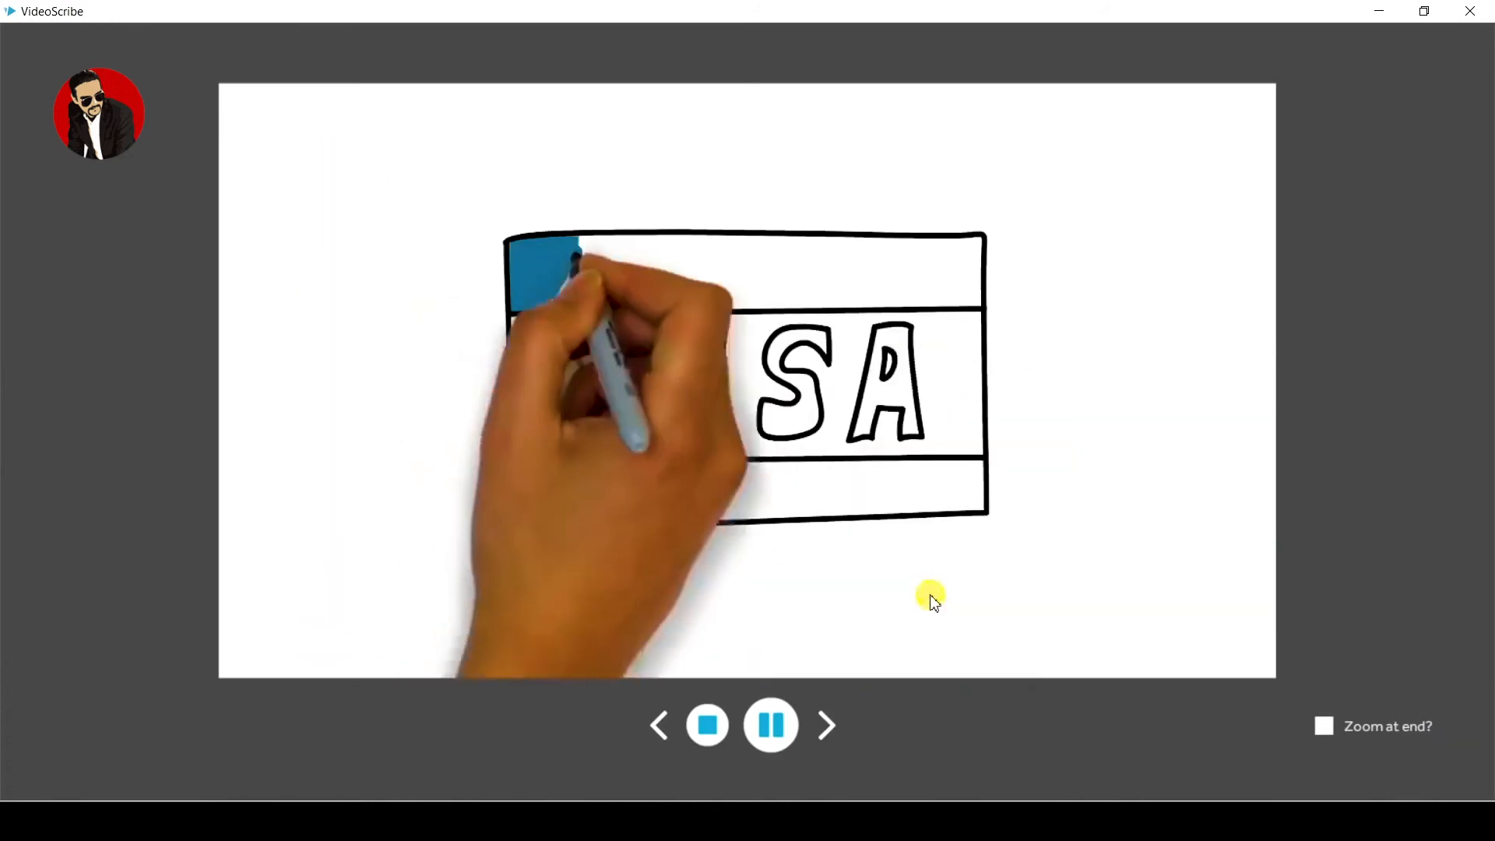
pyautogui.click(707, 725)
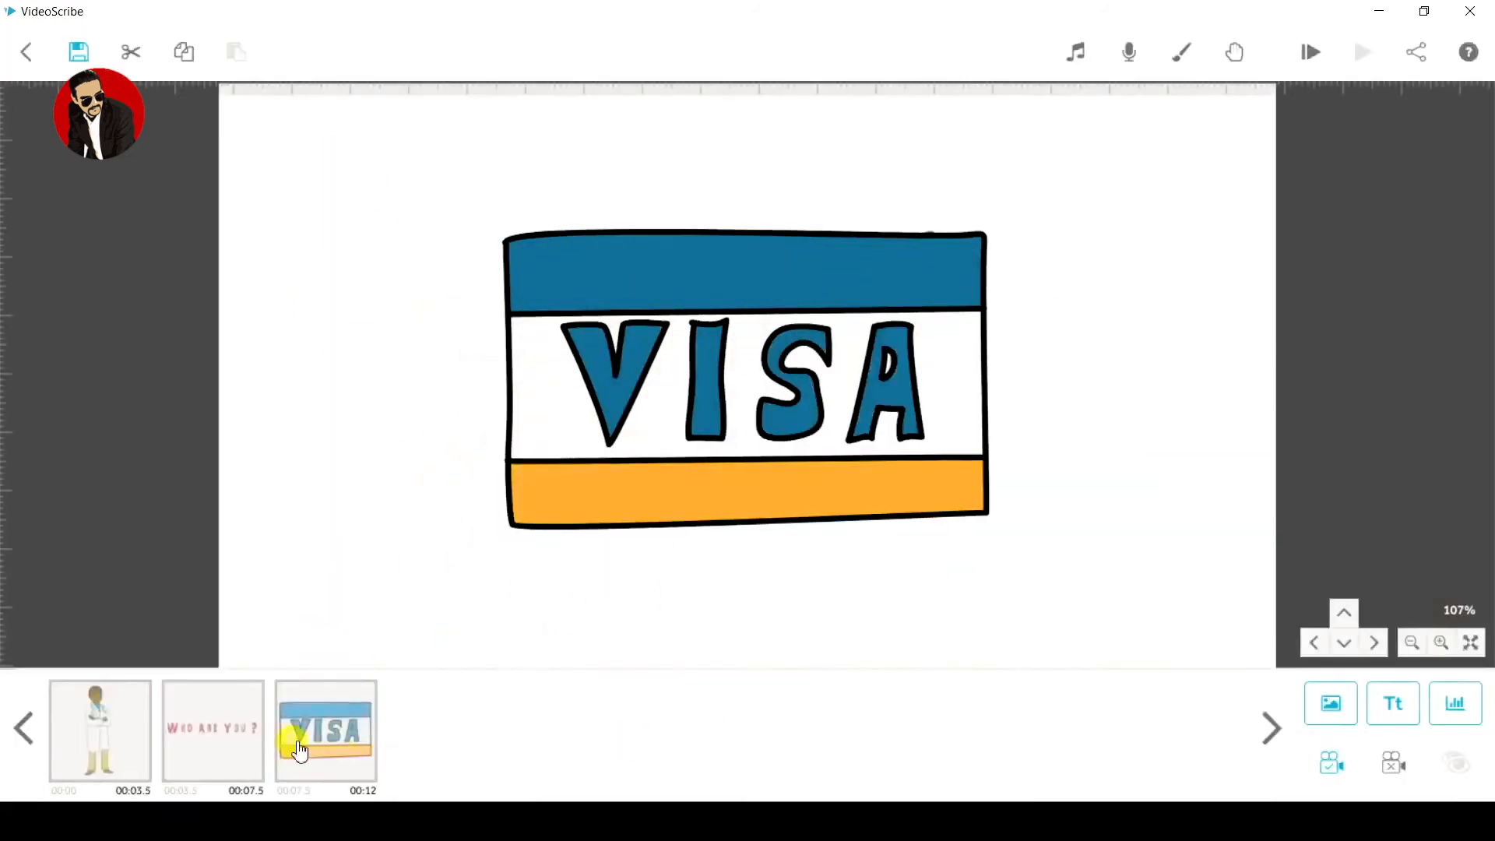
# Step: Set the transition time of the "Who Are You ?" text to 5 seconds and preview the scribe from it
pyautogui.click(212, 721)
pyautogui.rightClick(214, 726)
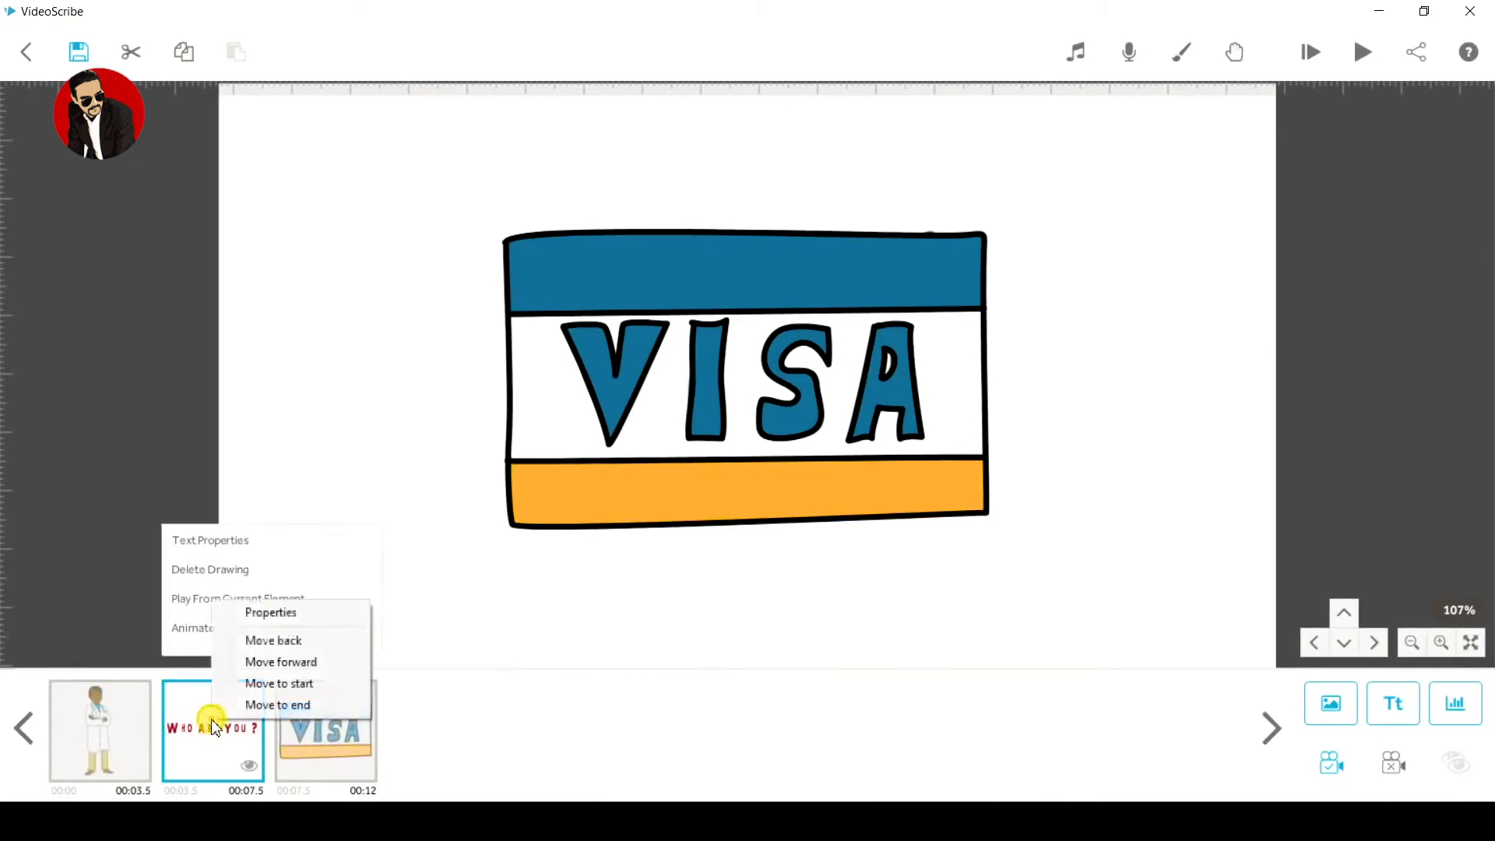
pyautogui.click(325, 614)
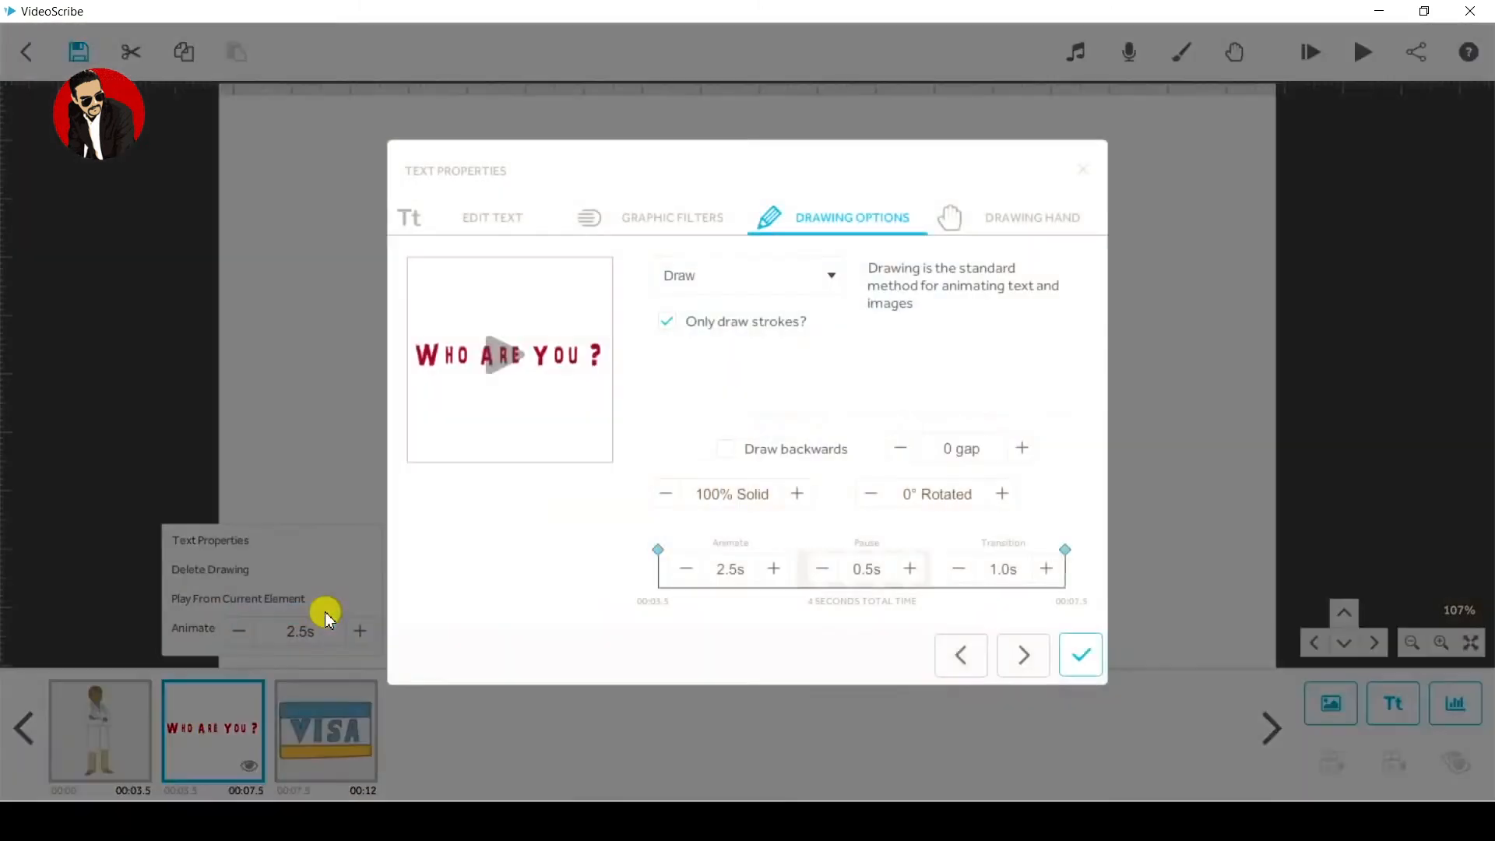
pyautogui.click(1012, 575)
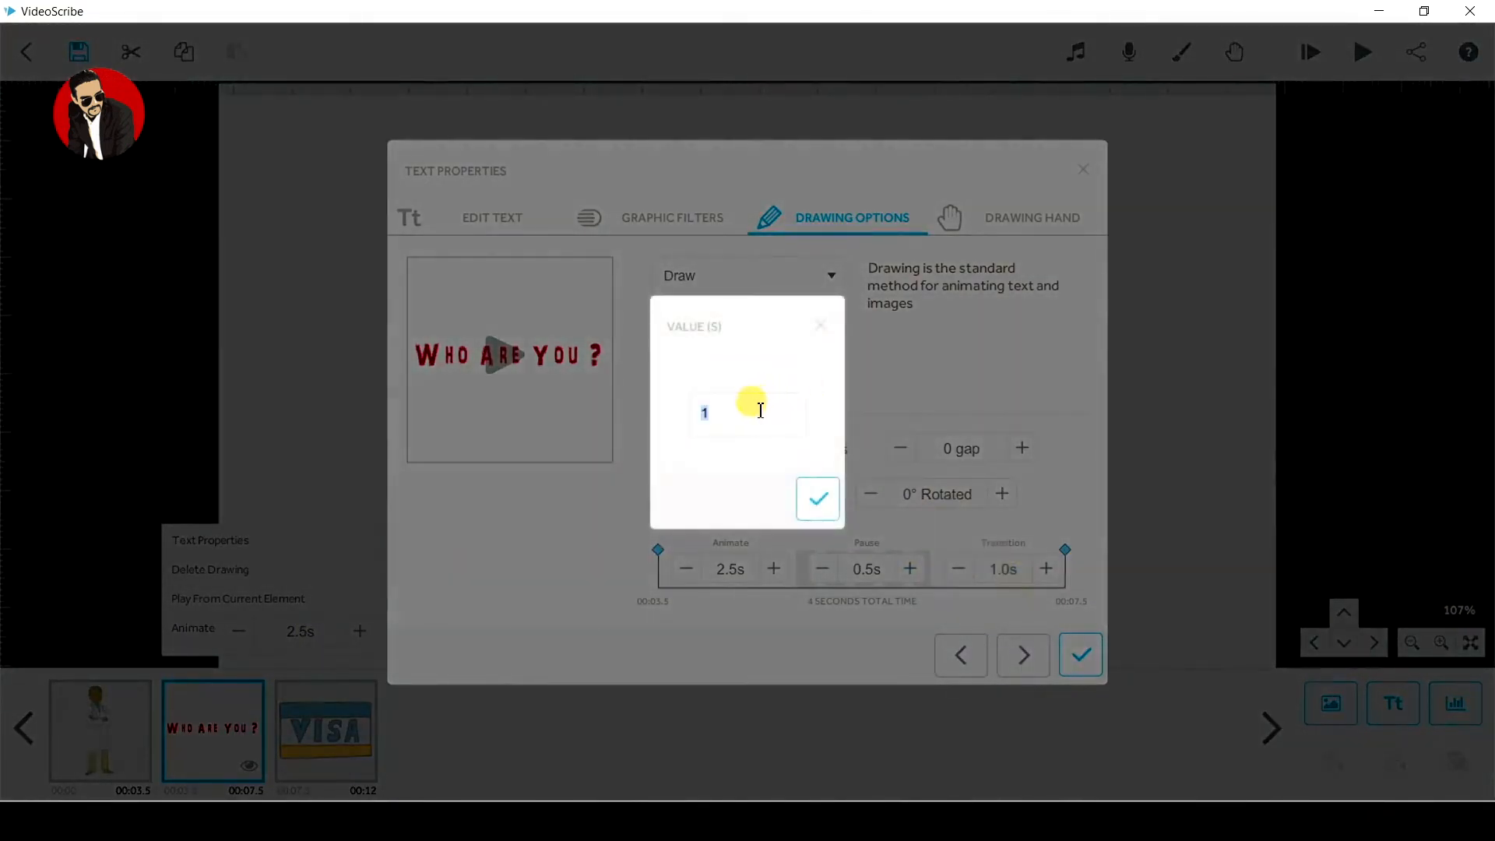
pyautogui.write('5')
pyautogui.click(814, 501)
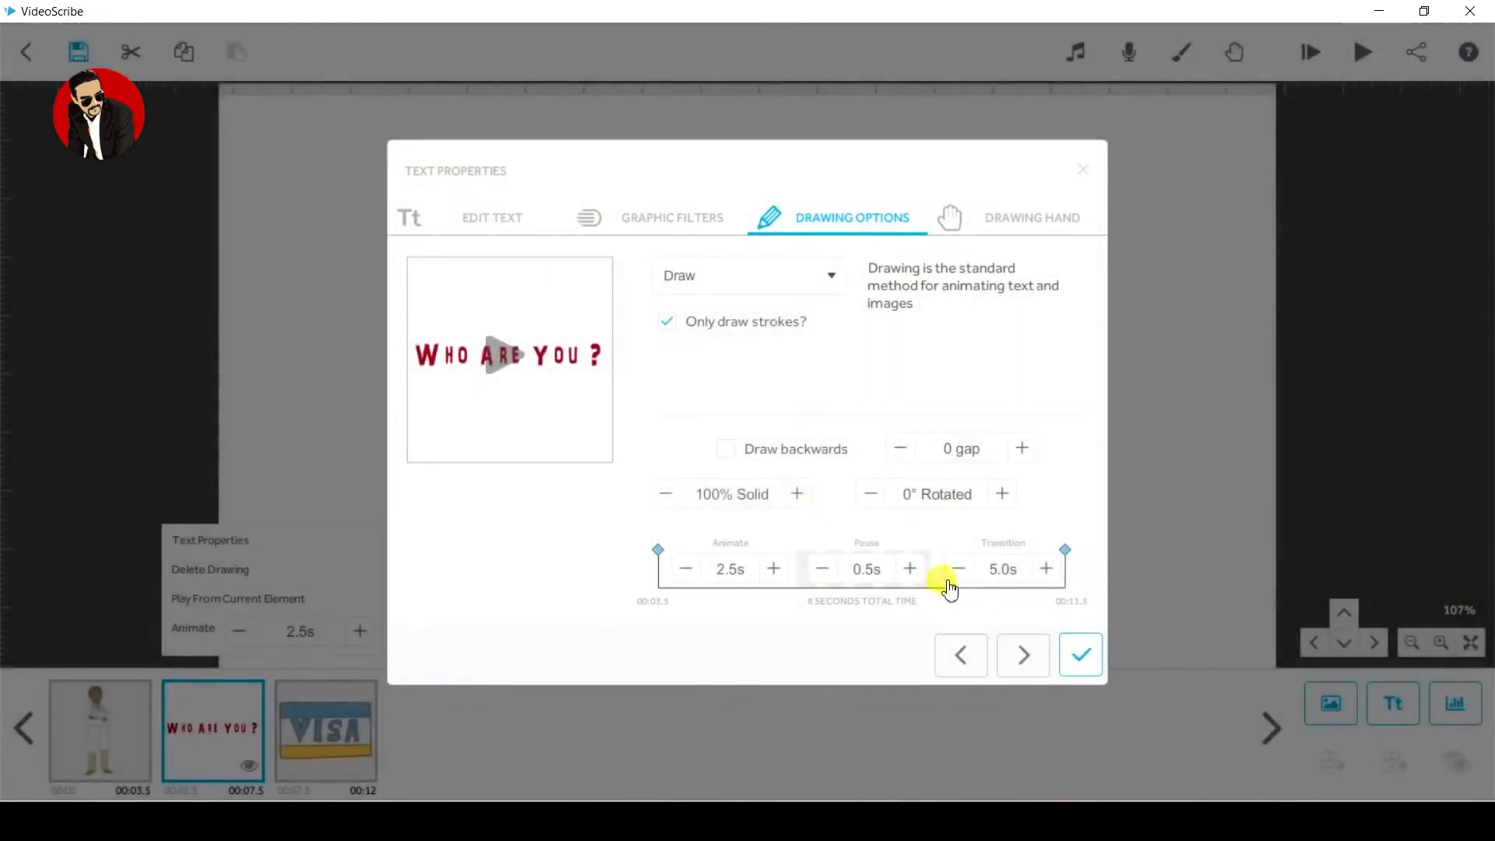
pyautogui.click(1083, 674)
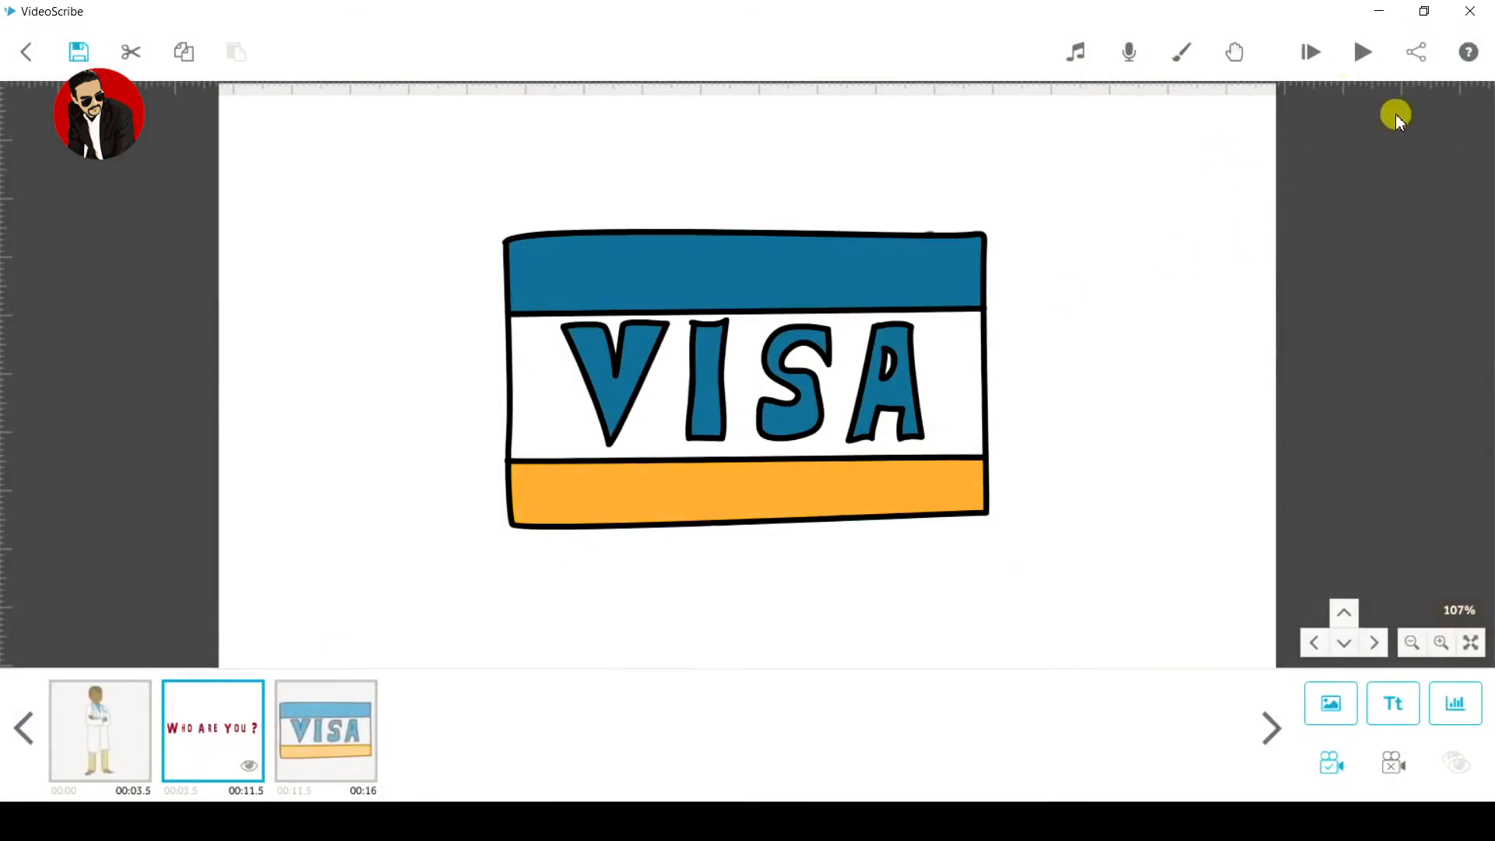
pyautogui.click(1370, 56)
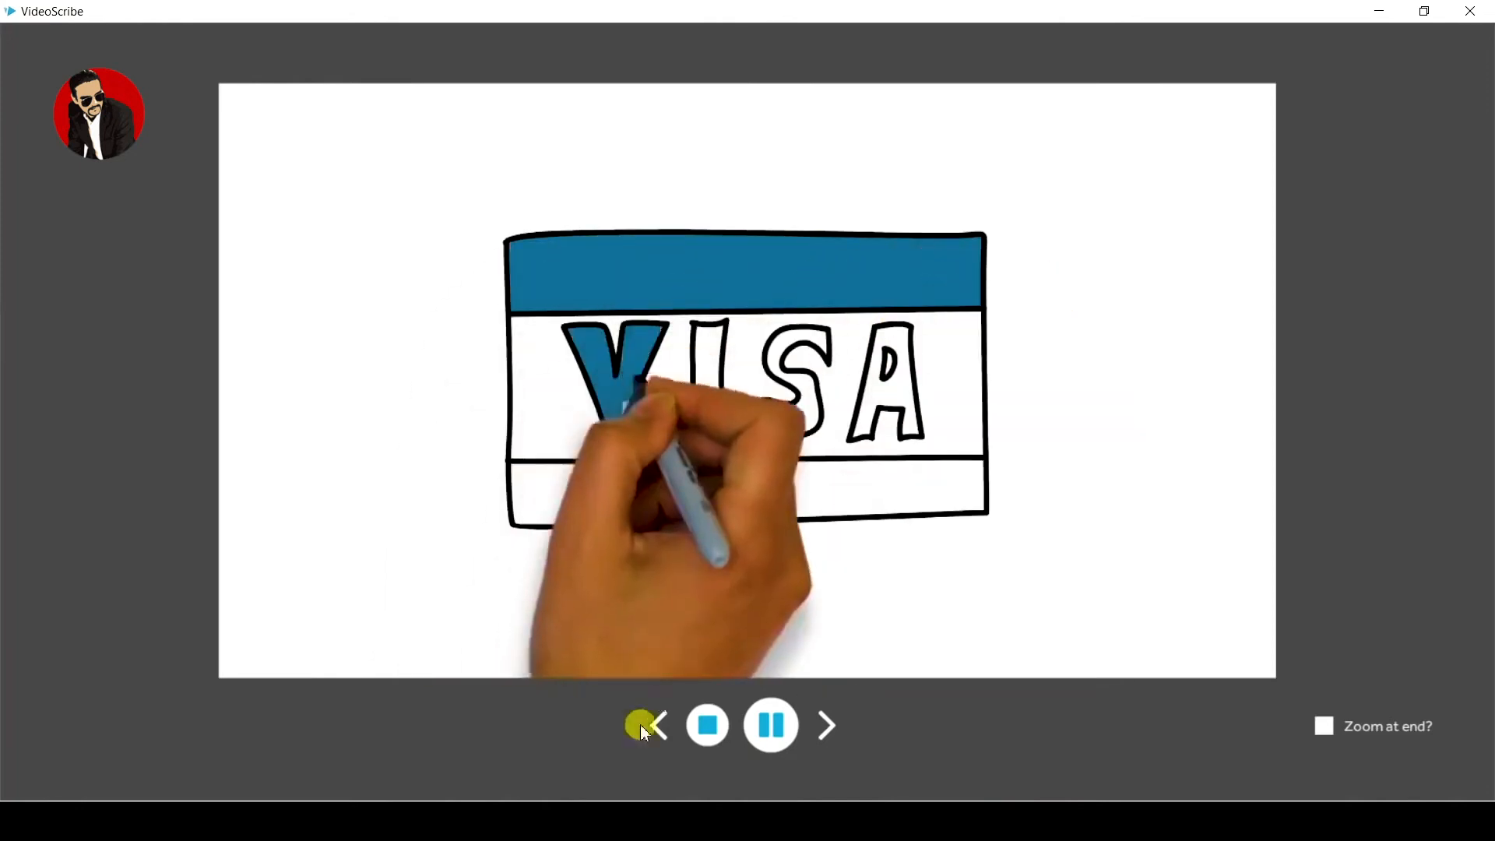
# Step: Set the transition time of the "Who Are You ?" text to 0 seconds and preview the scribe from it
pyautogui.click(706, 725)
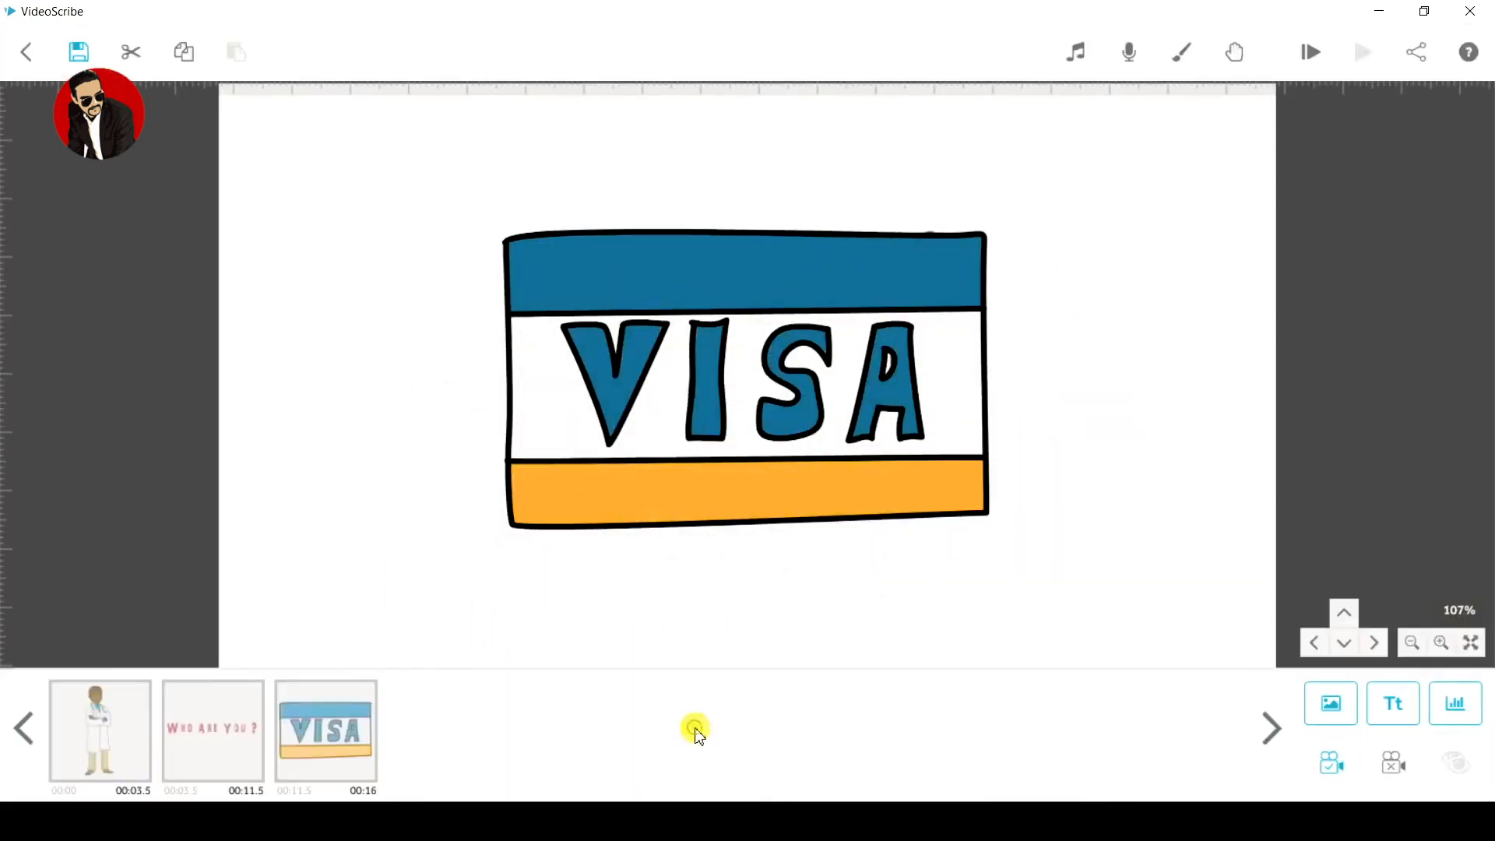
pyautogui.click(200, 721)
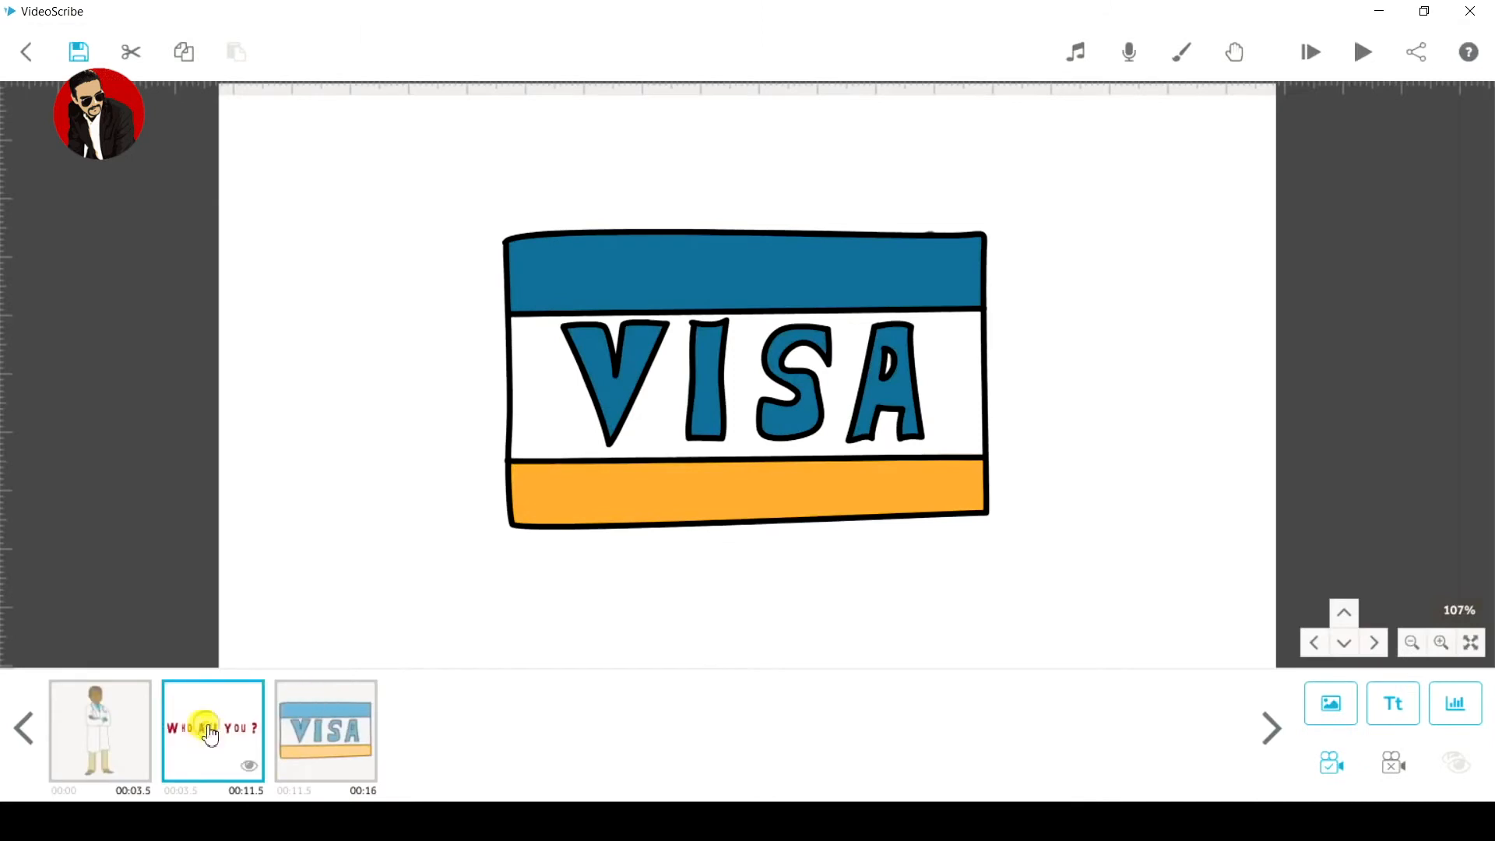
pyautogui.click(266, 551)
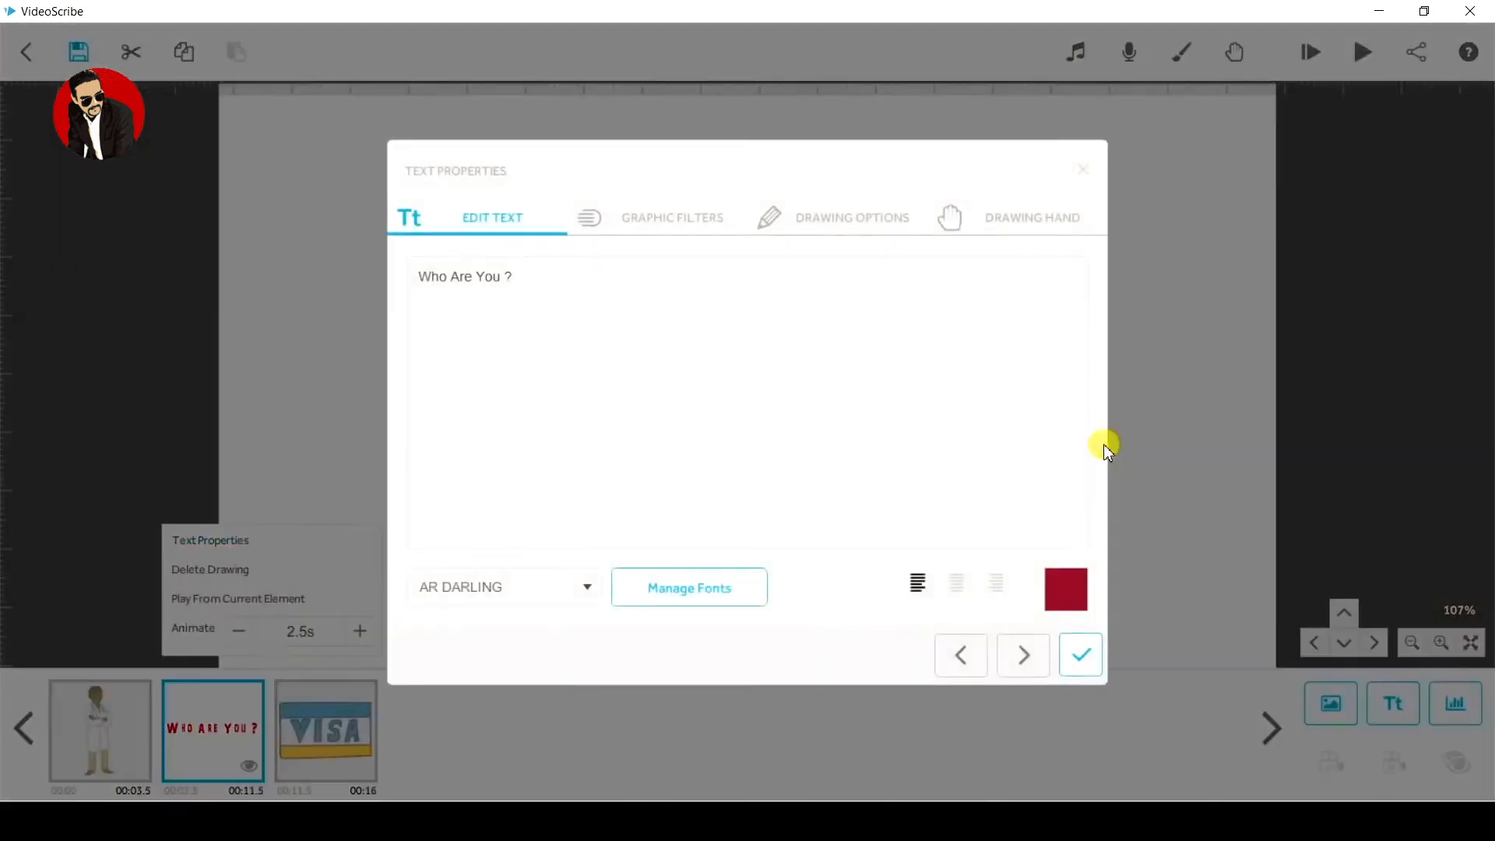
pyautogui.click(832, 240)
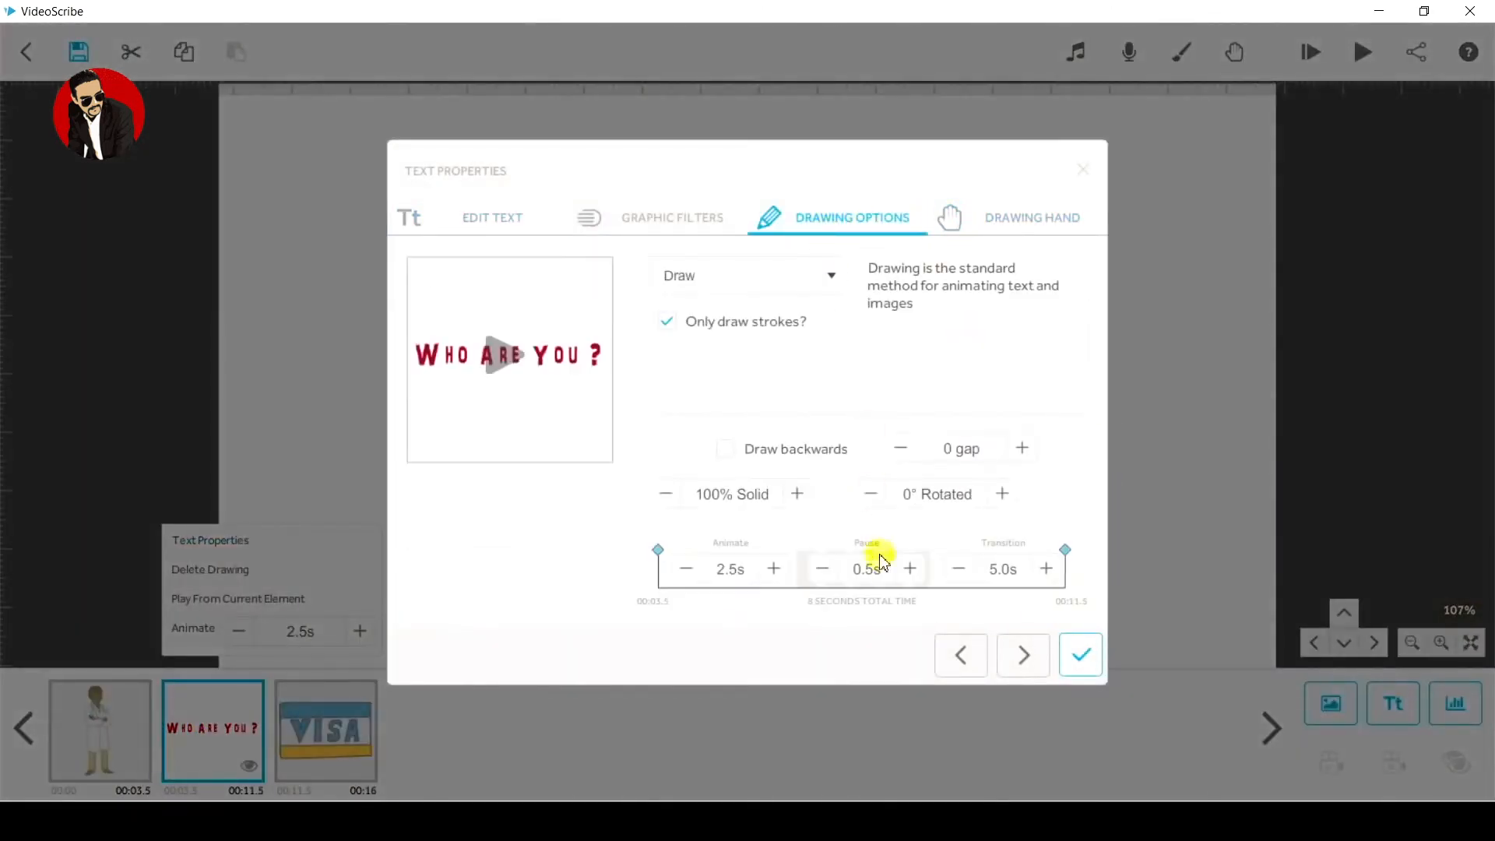
pyautogui.click(1003, 569)
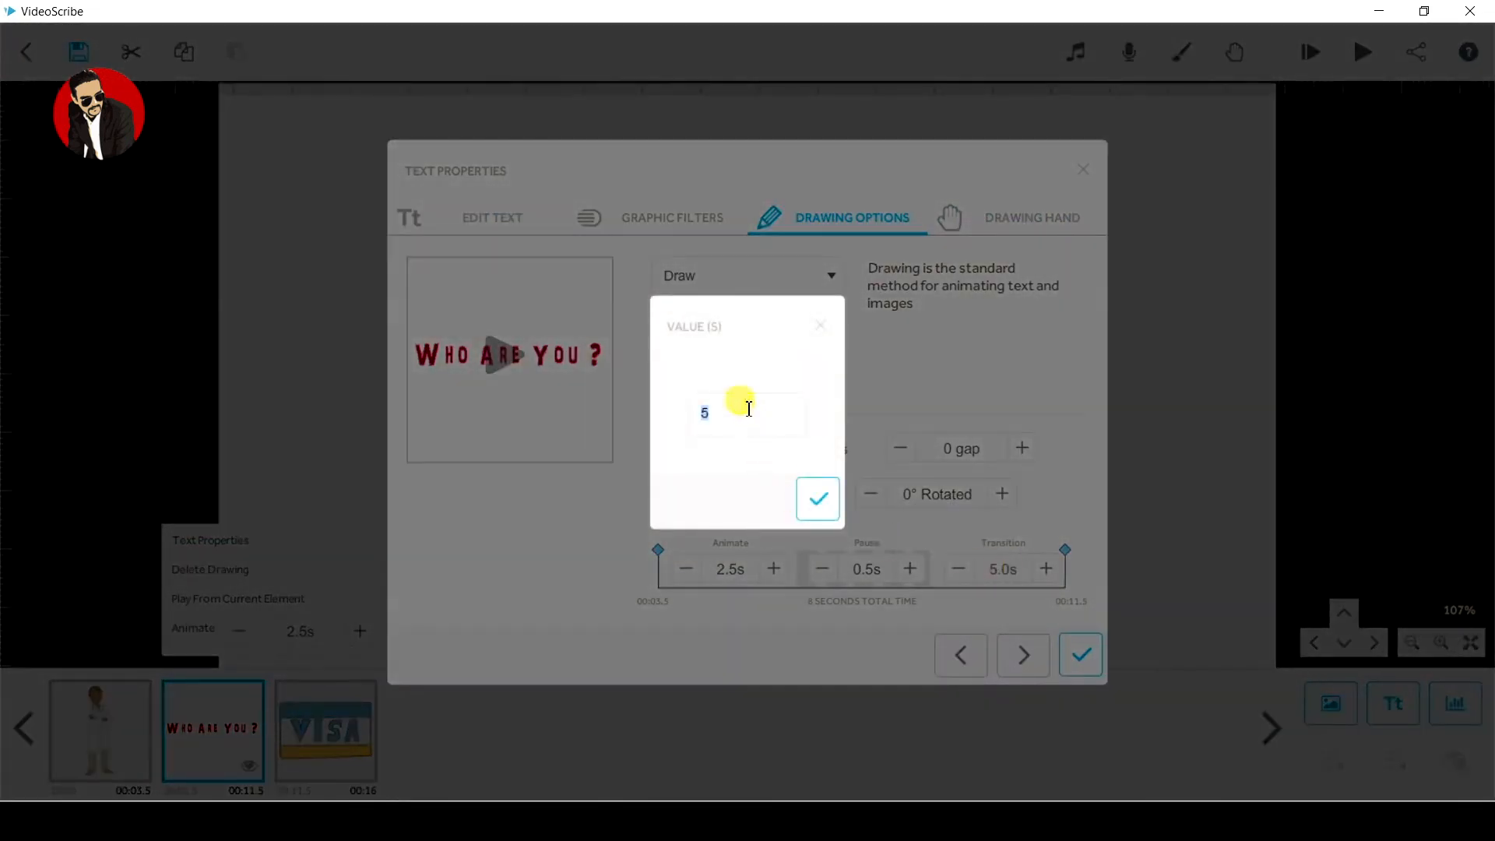
pyautogui.write('0')
pyautogui.click(817, 498)
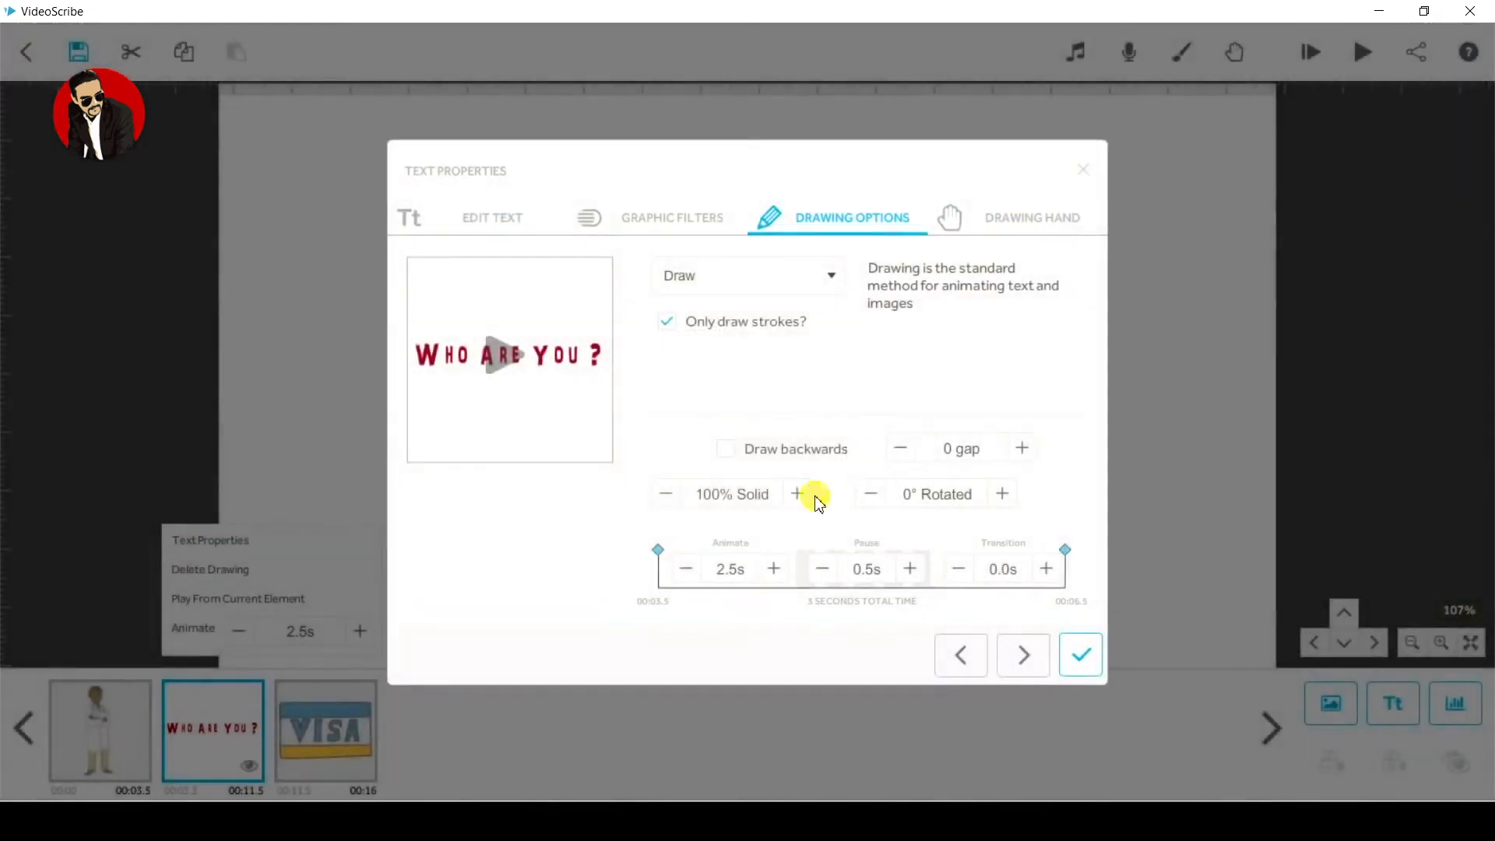
pyautogui.click(1080, 654)
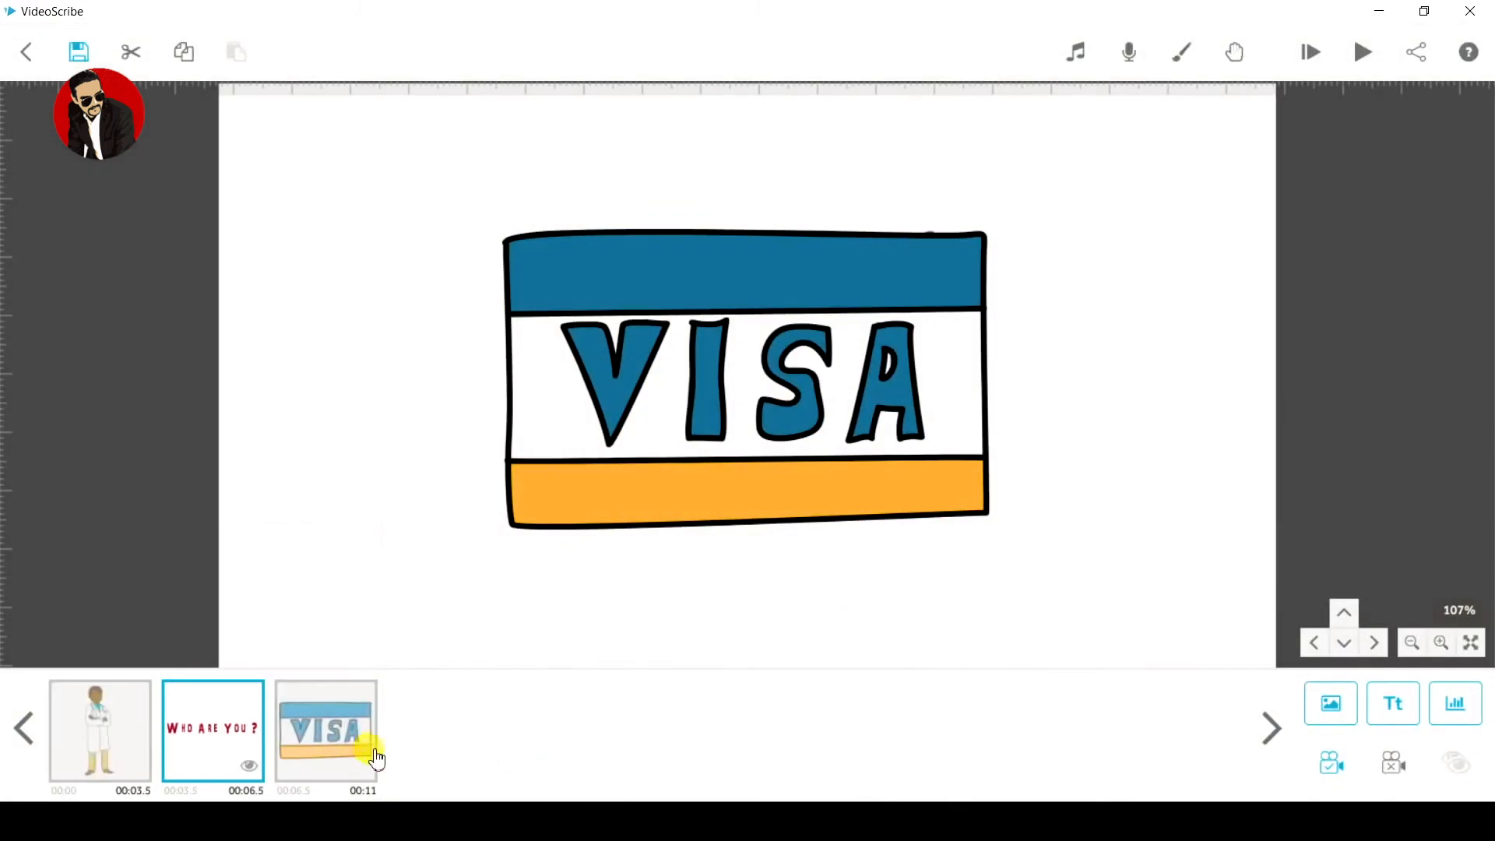
pyautogui.click(1361, 55)
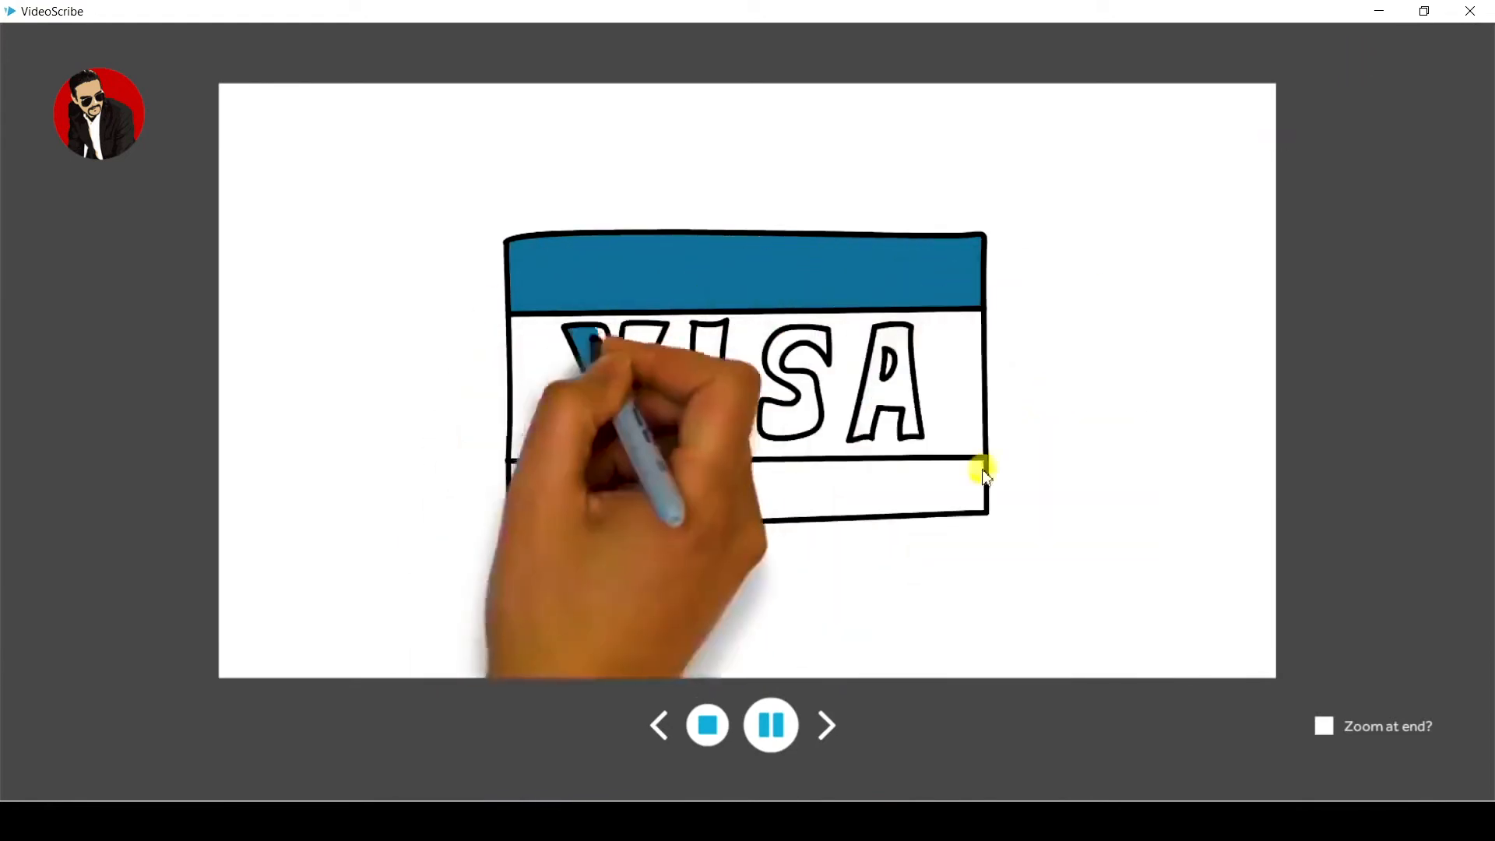
pyautogui.click(706, 726)
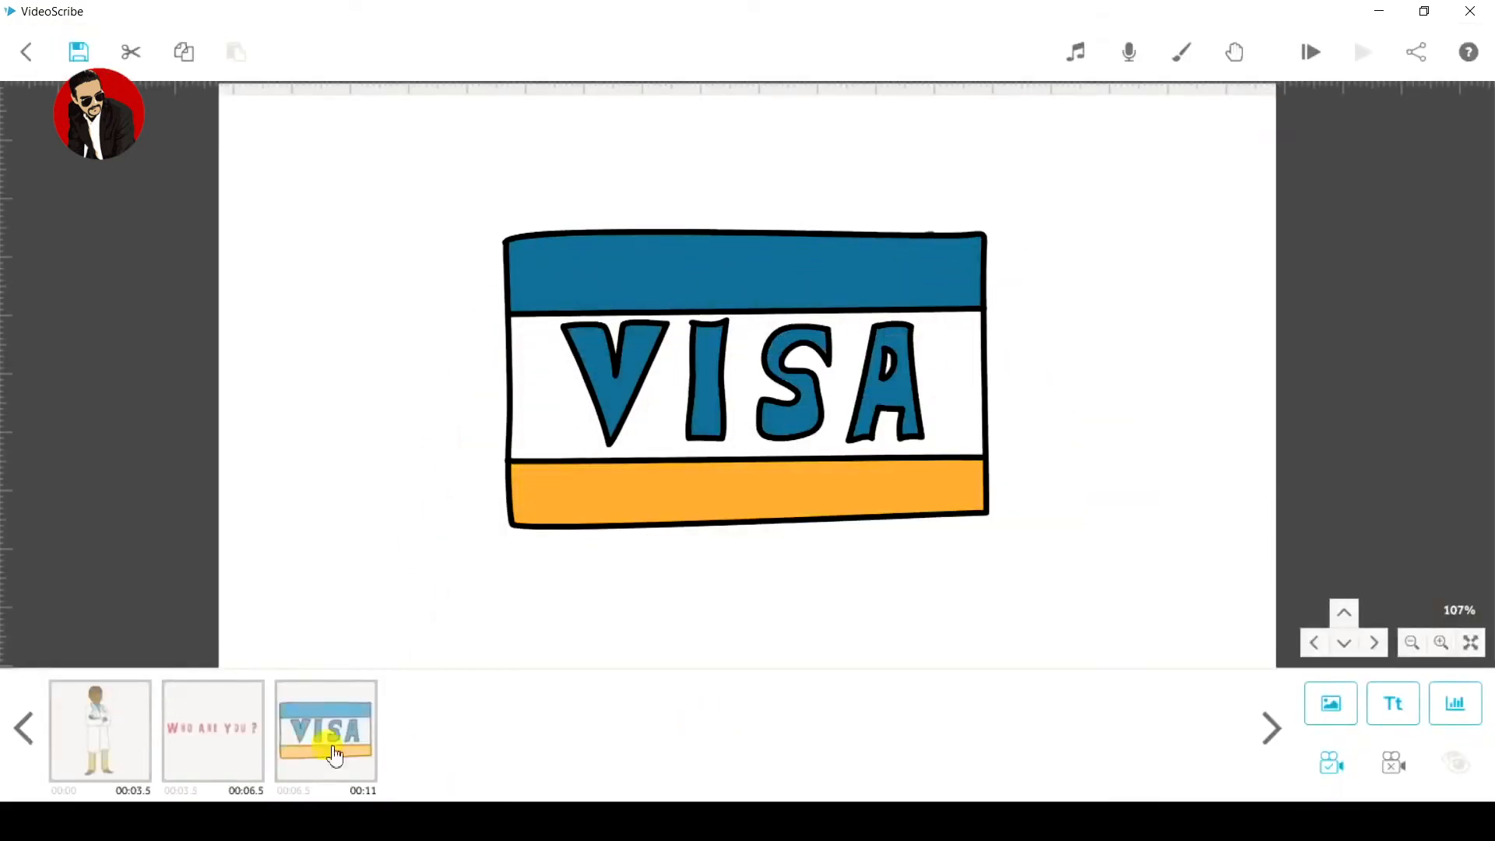
# Step: Move the "Who Are You ?" text ahead of the doctor image in the timeline, and put the doctor back first
pyautogui.click(234, 717)
pyautogui.moveTo(233, 717); pyautogui.dragTo(103, 742)
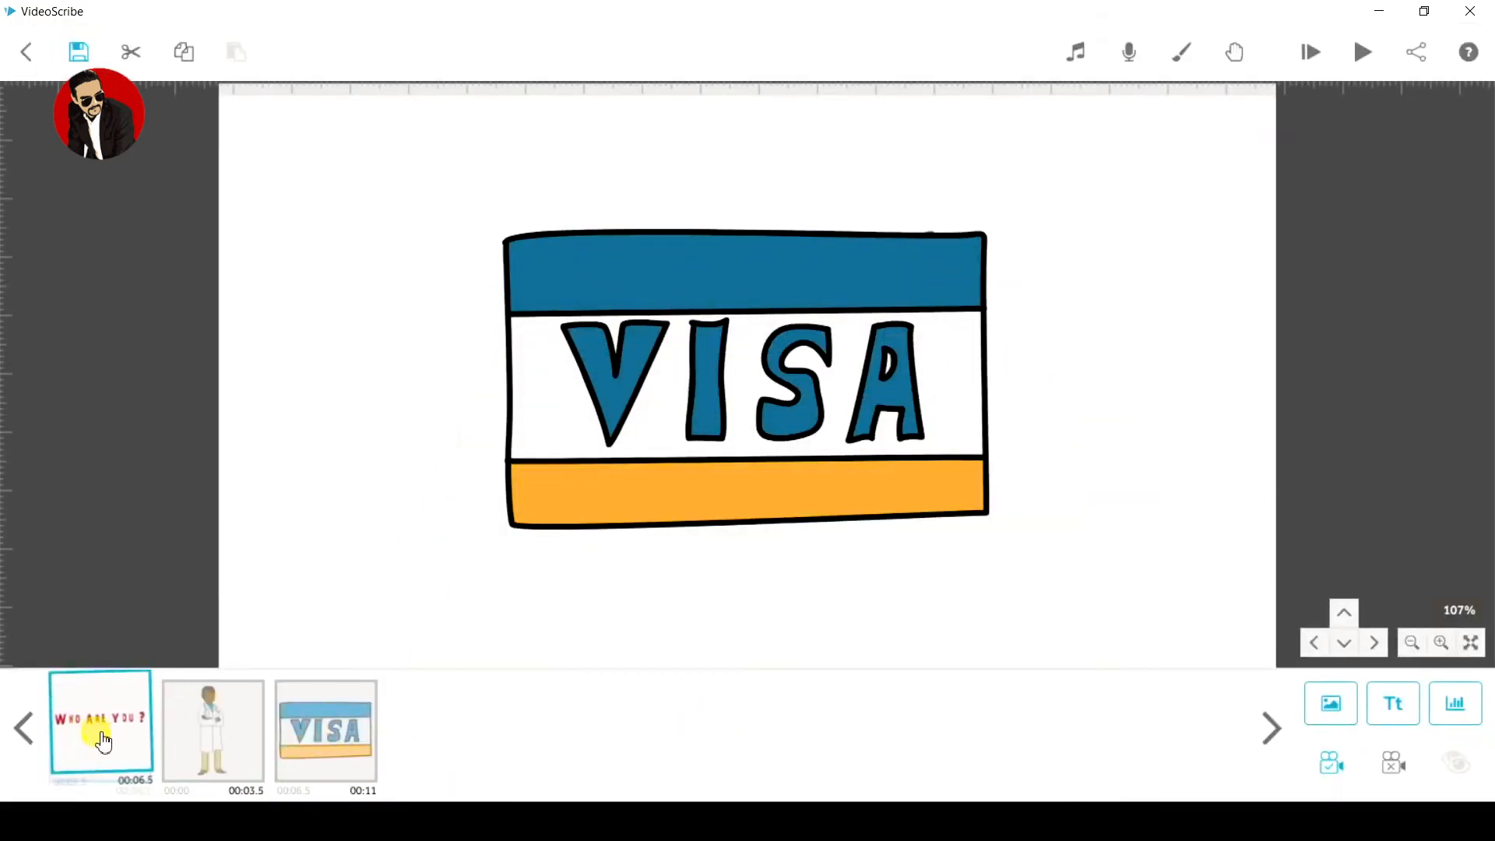
pyautogui.click(221, 732)
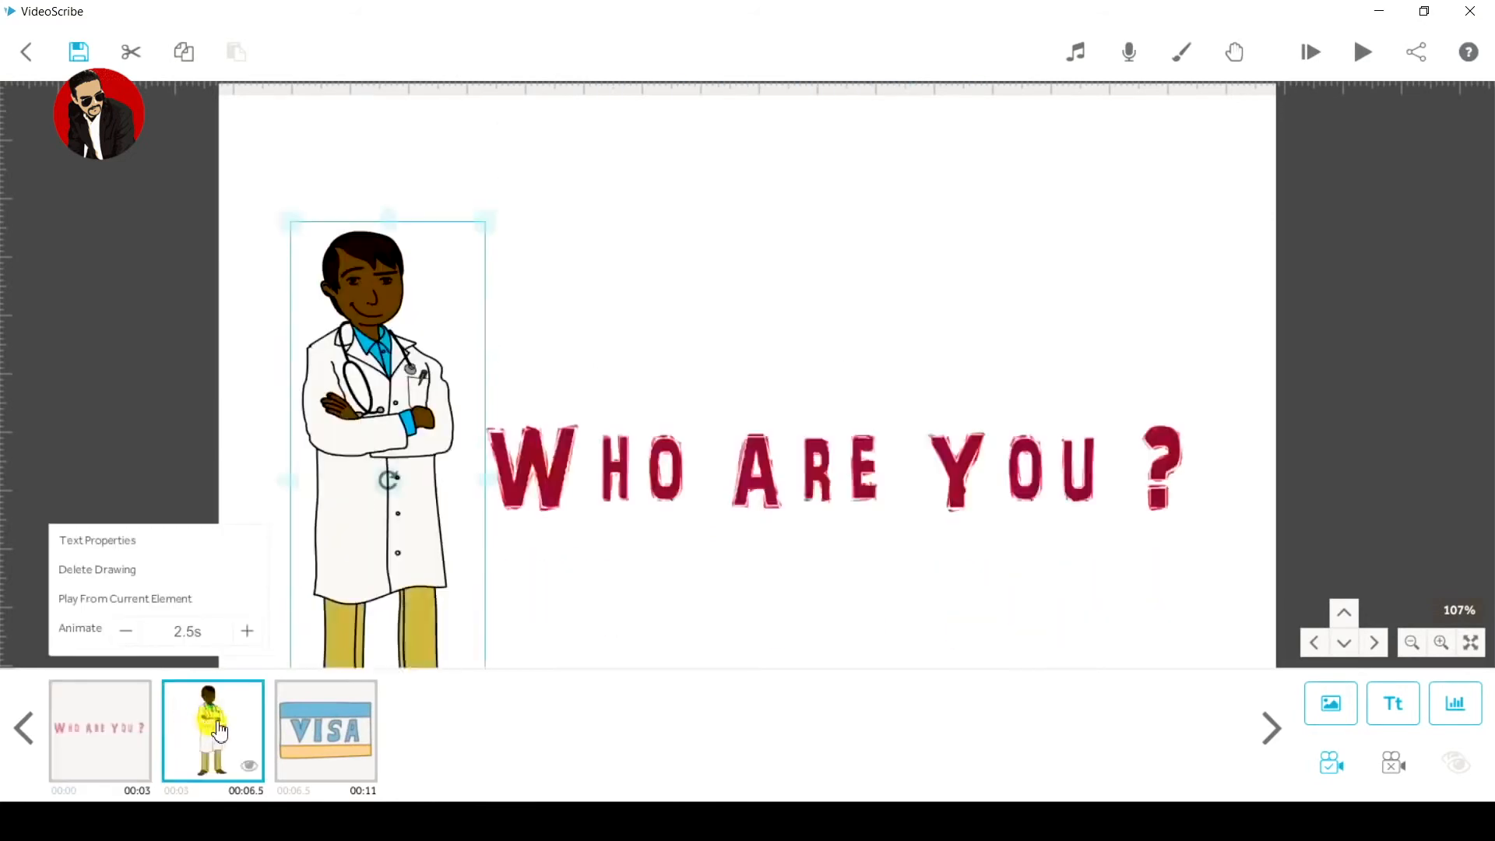
pyautogui.moveTo(220, 732); pyautogui.dragTo(78, 718)
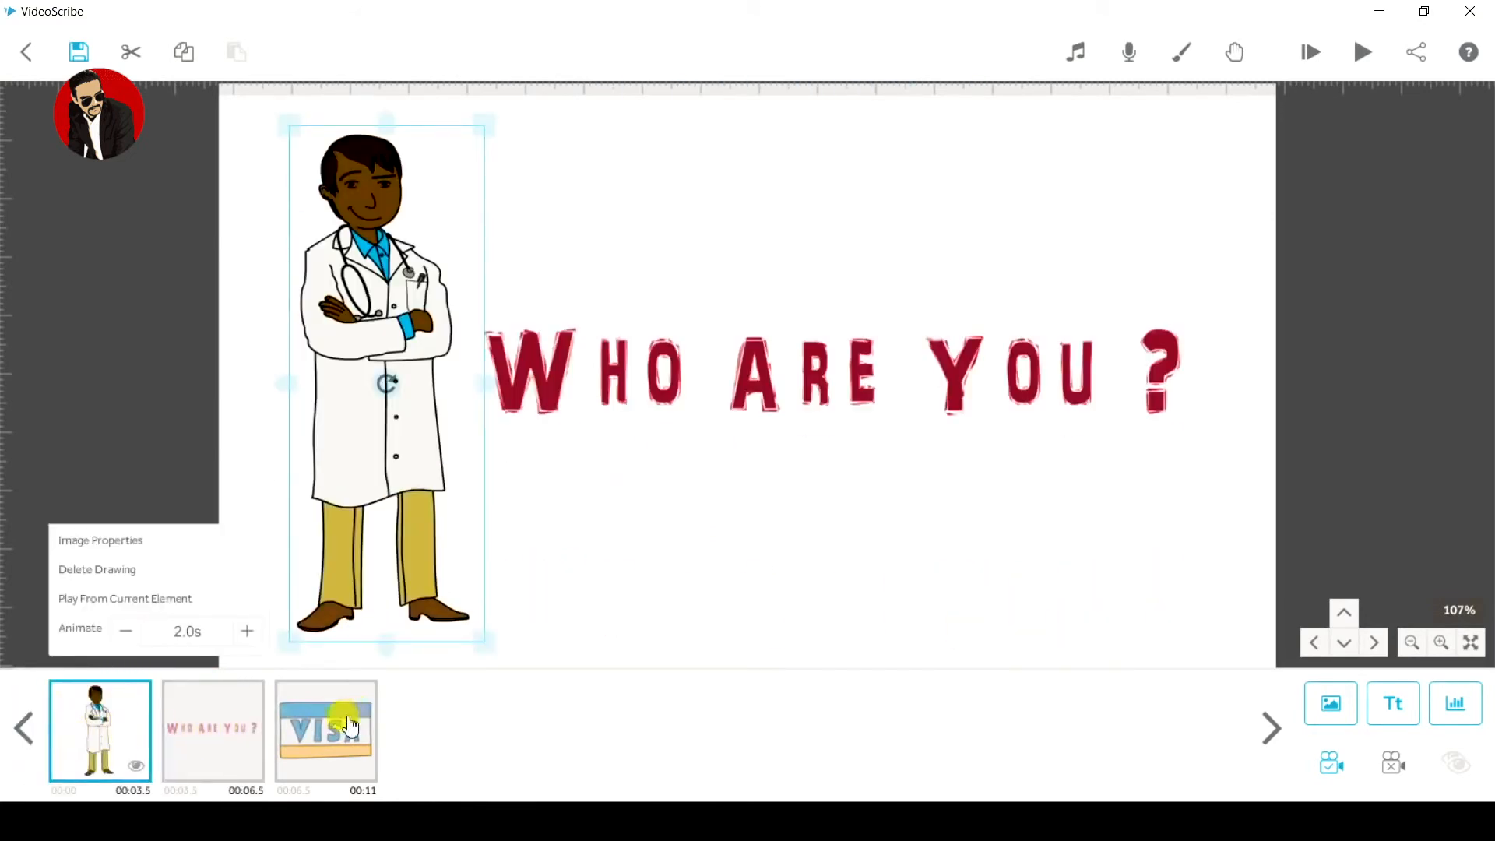
pyautogui.click(198, 738)
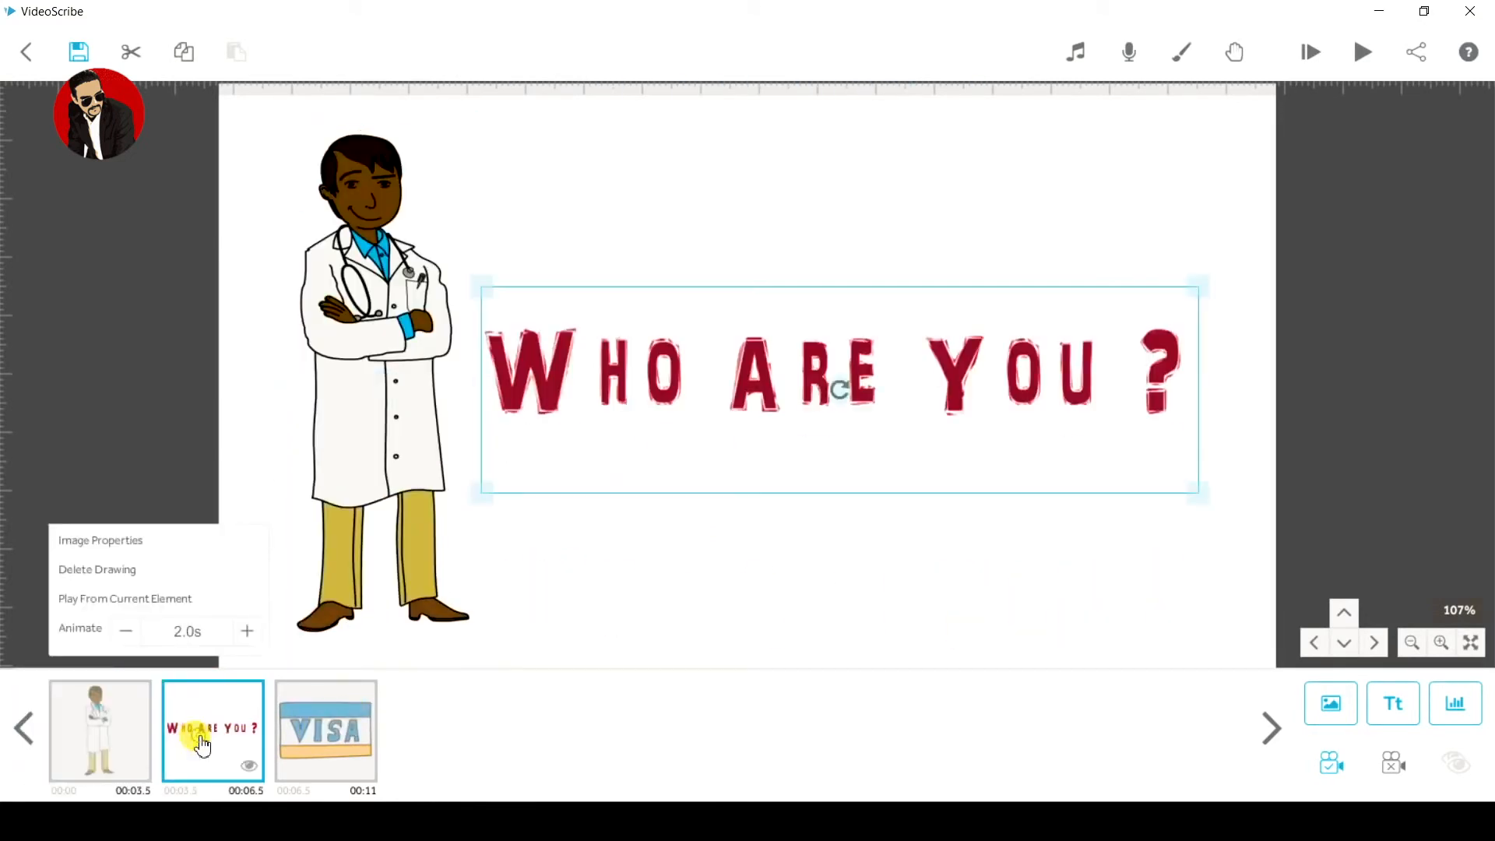
# Step: Hide the doctor image on the canvas and show it again
pyautogui.click(108, 750)
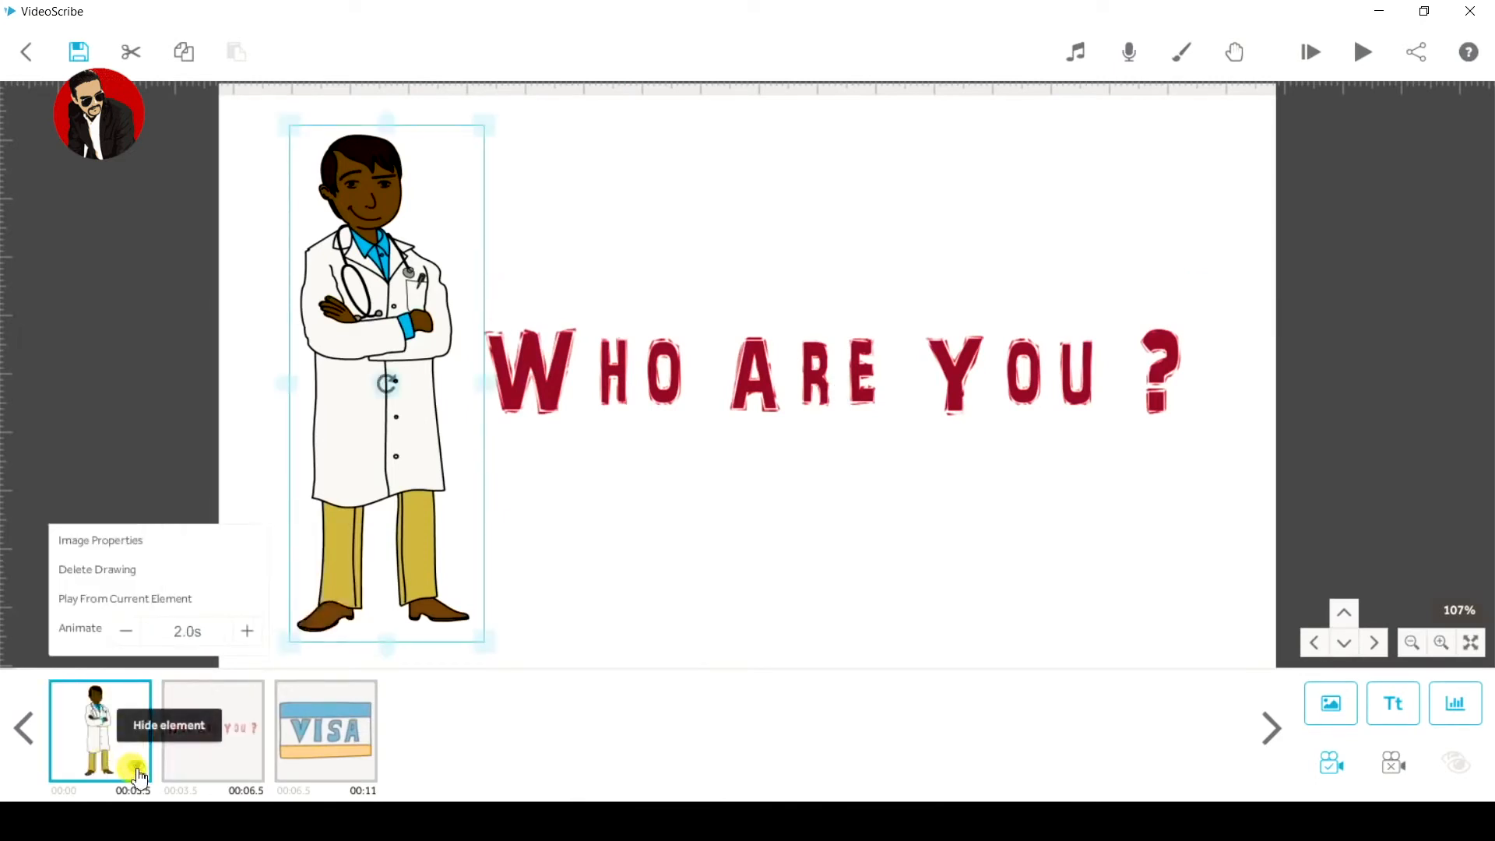
pyautogui.click(134, 770)
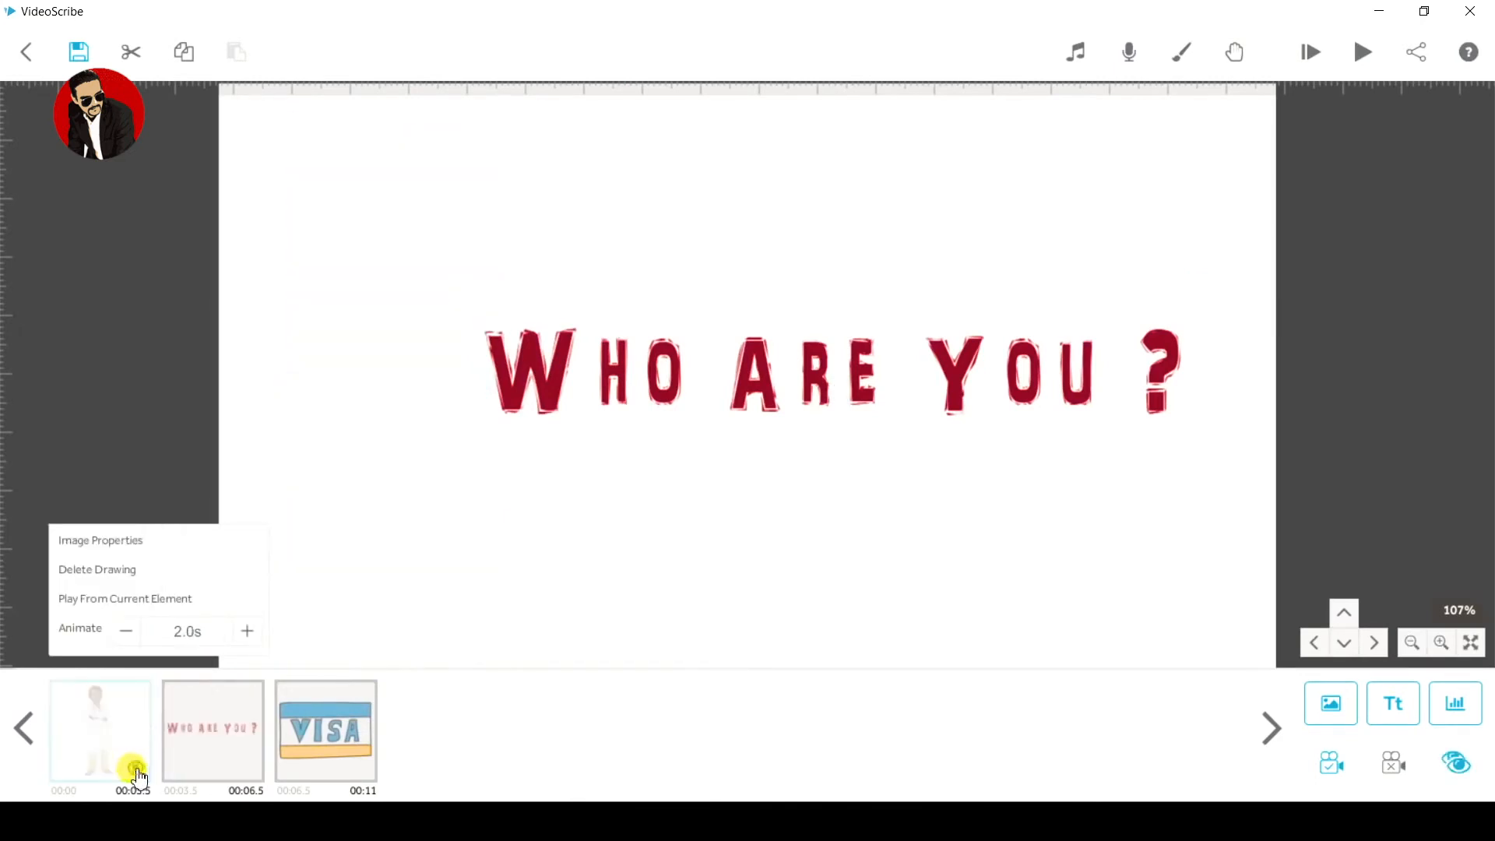
pyautogui.click(134, 769)
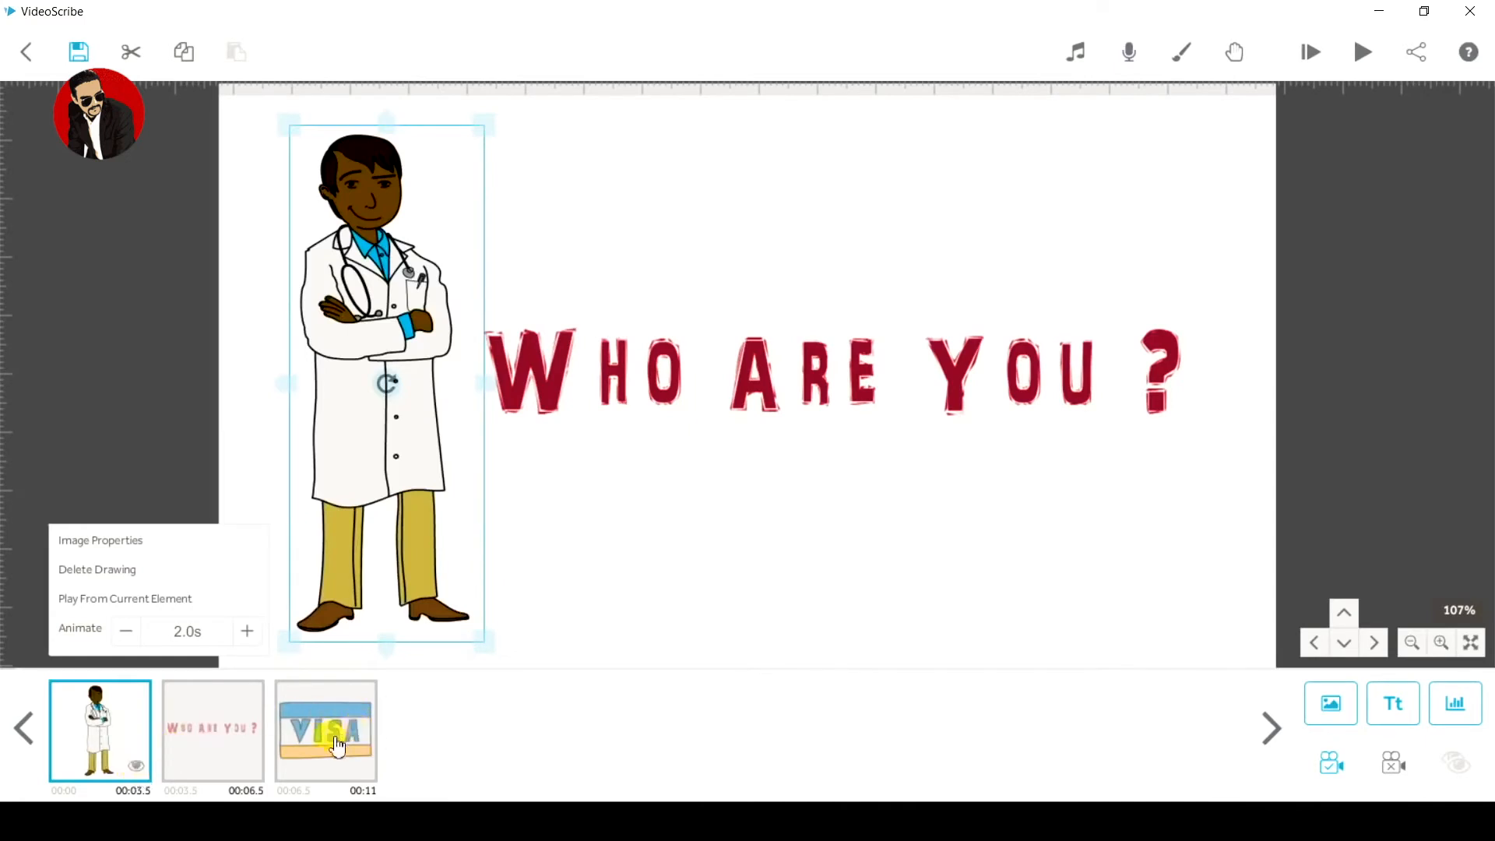
# Step: Look at the reordering options for the "Who Are You ?" text in the timeline and dismiss them
pyautogui.click(331, 722)
pyautogui.click(113, 770)
pyautogui.click(244, 762)
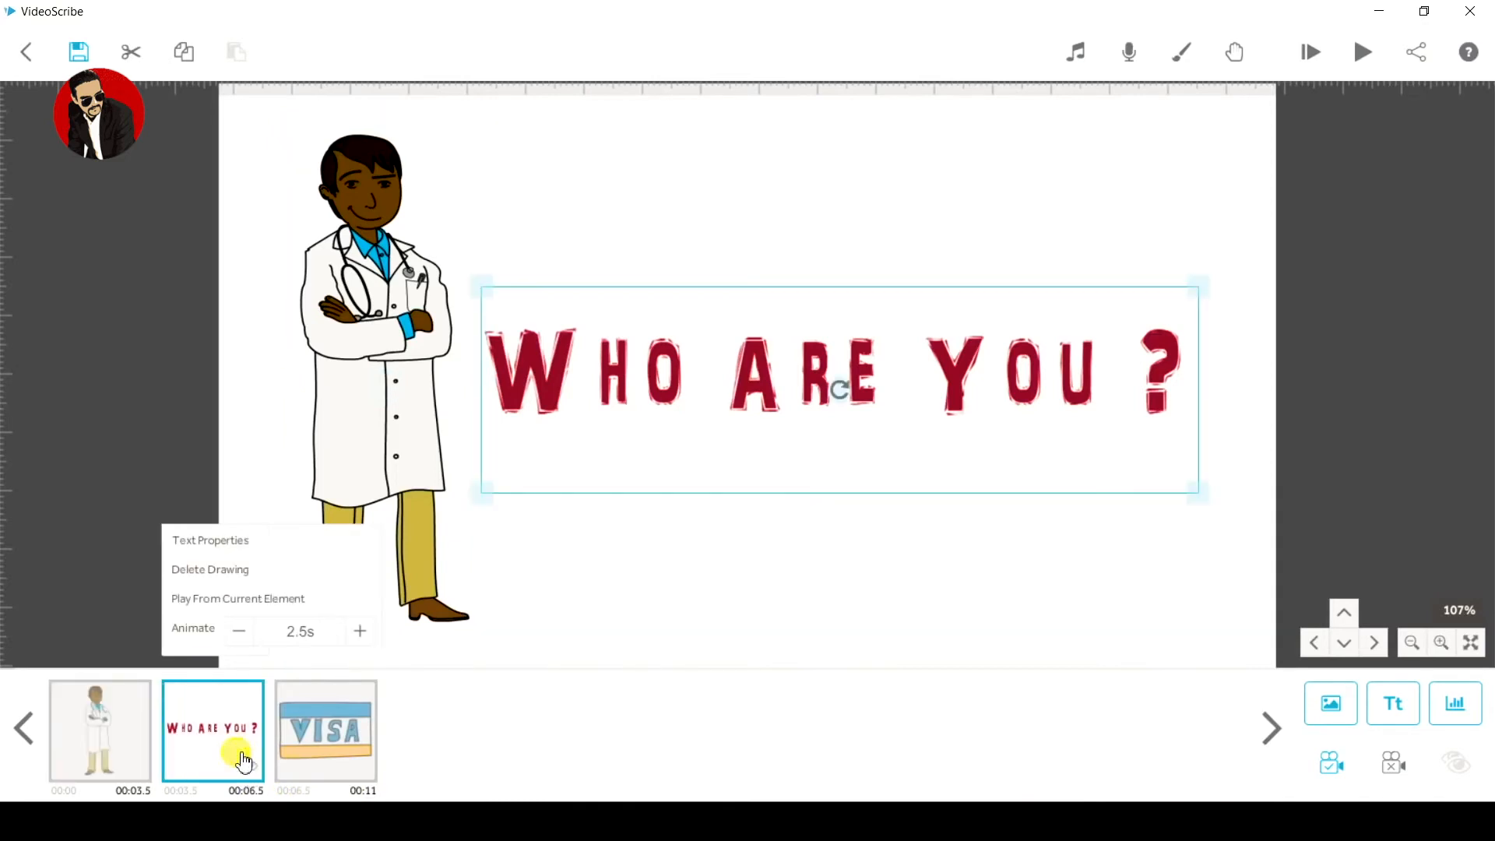
pyautogui.rightClick(242, 760)
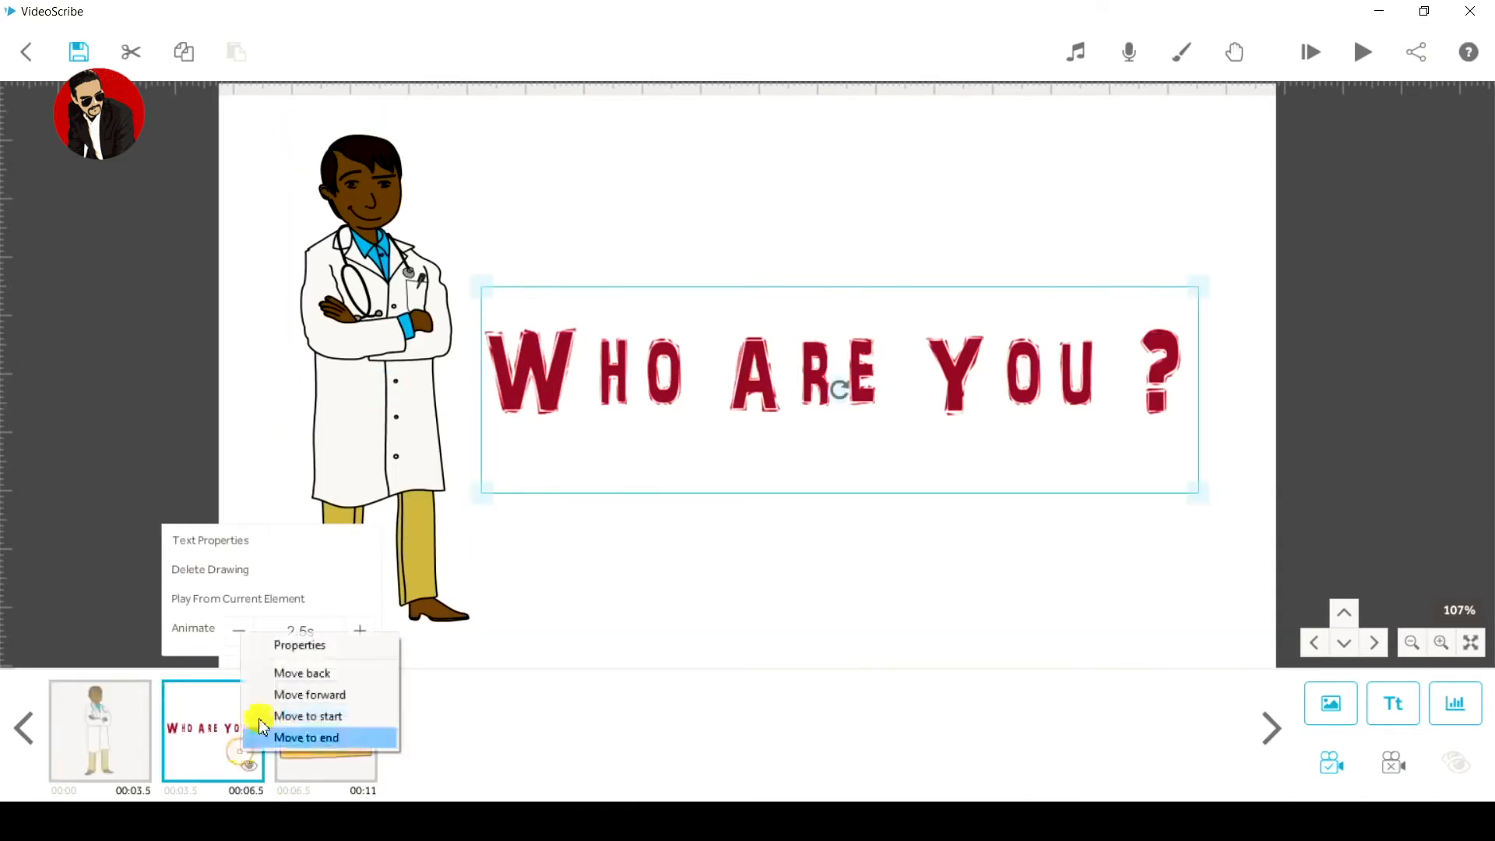
pyautogui.click(196, 705)
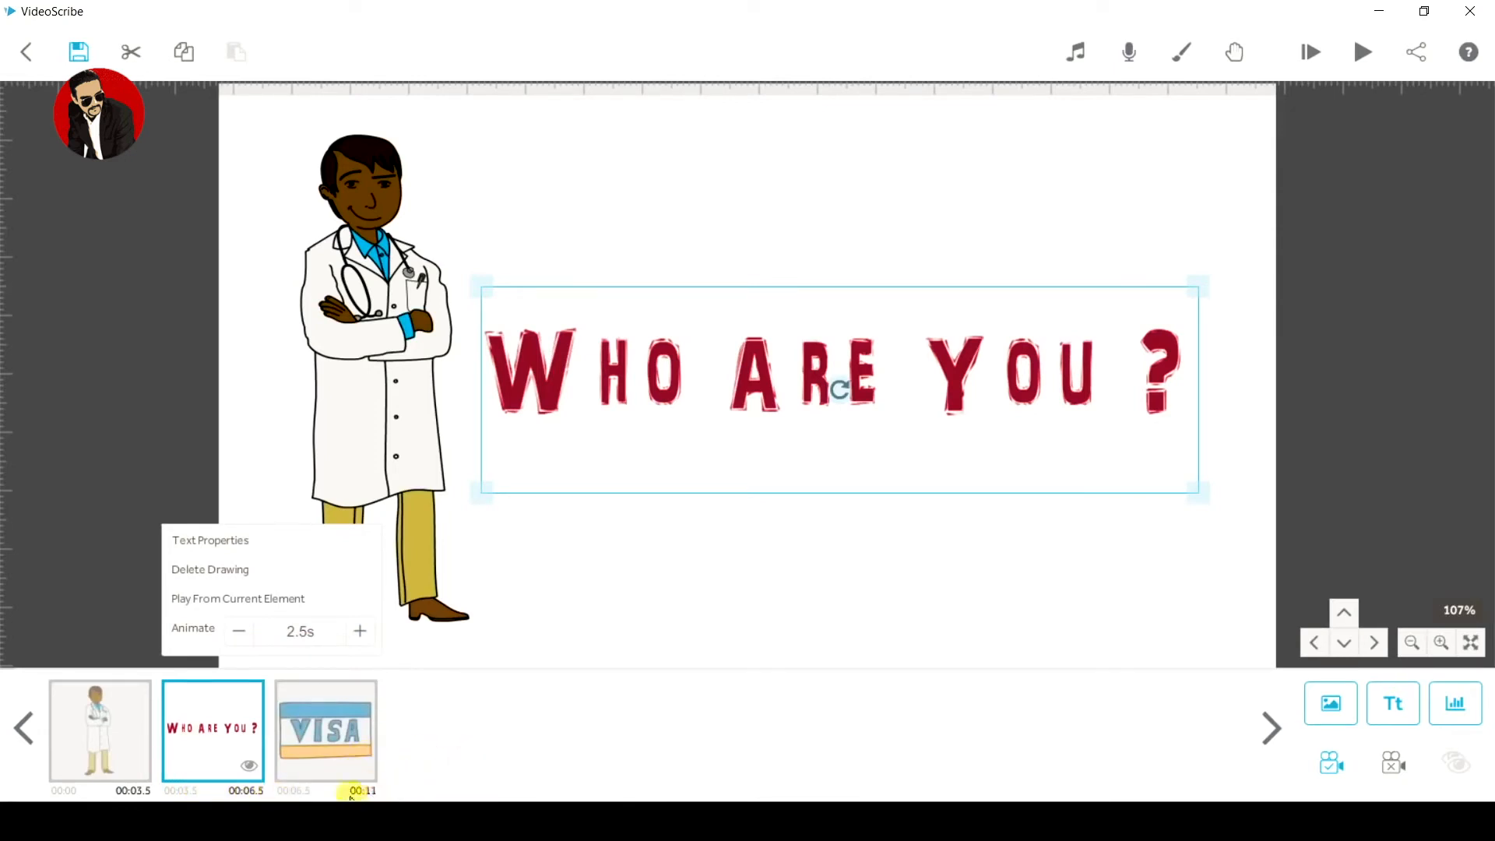
pyautogui.click(311, 793)
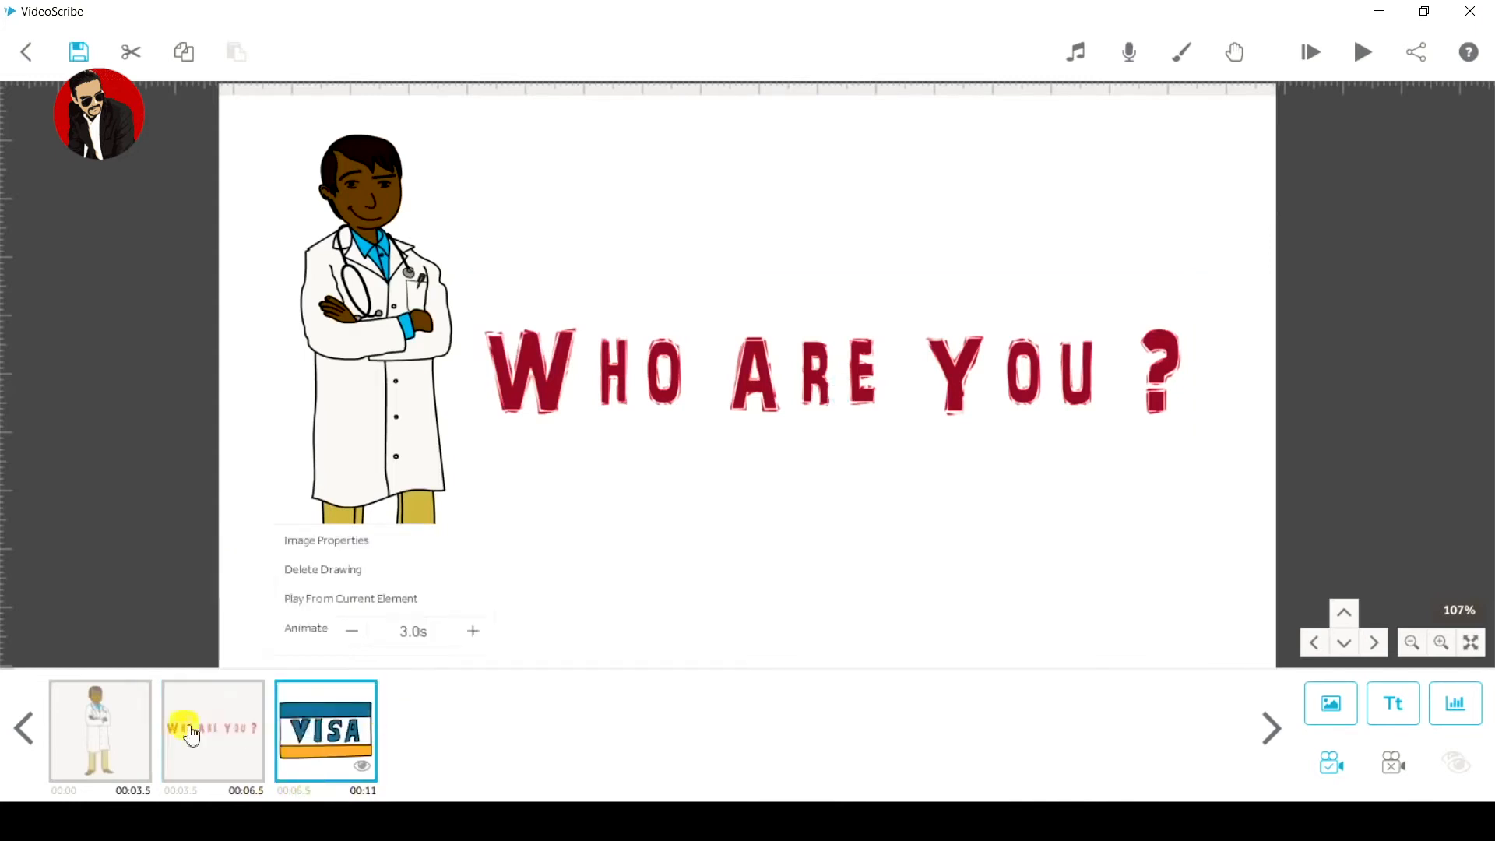
pyautogui.click(193, 734)
pyautogui.click(106, 722)
pyautogui.click(233, 722)
# Step: Examine the VISA card's drawing hand settings and available animation types, and close its properties without changes
pyautogui.click(360, 728)
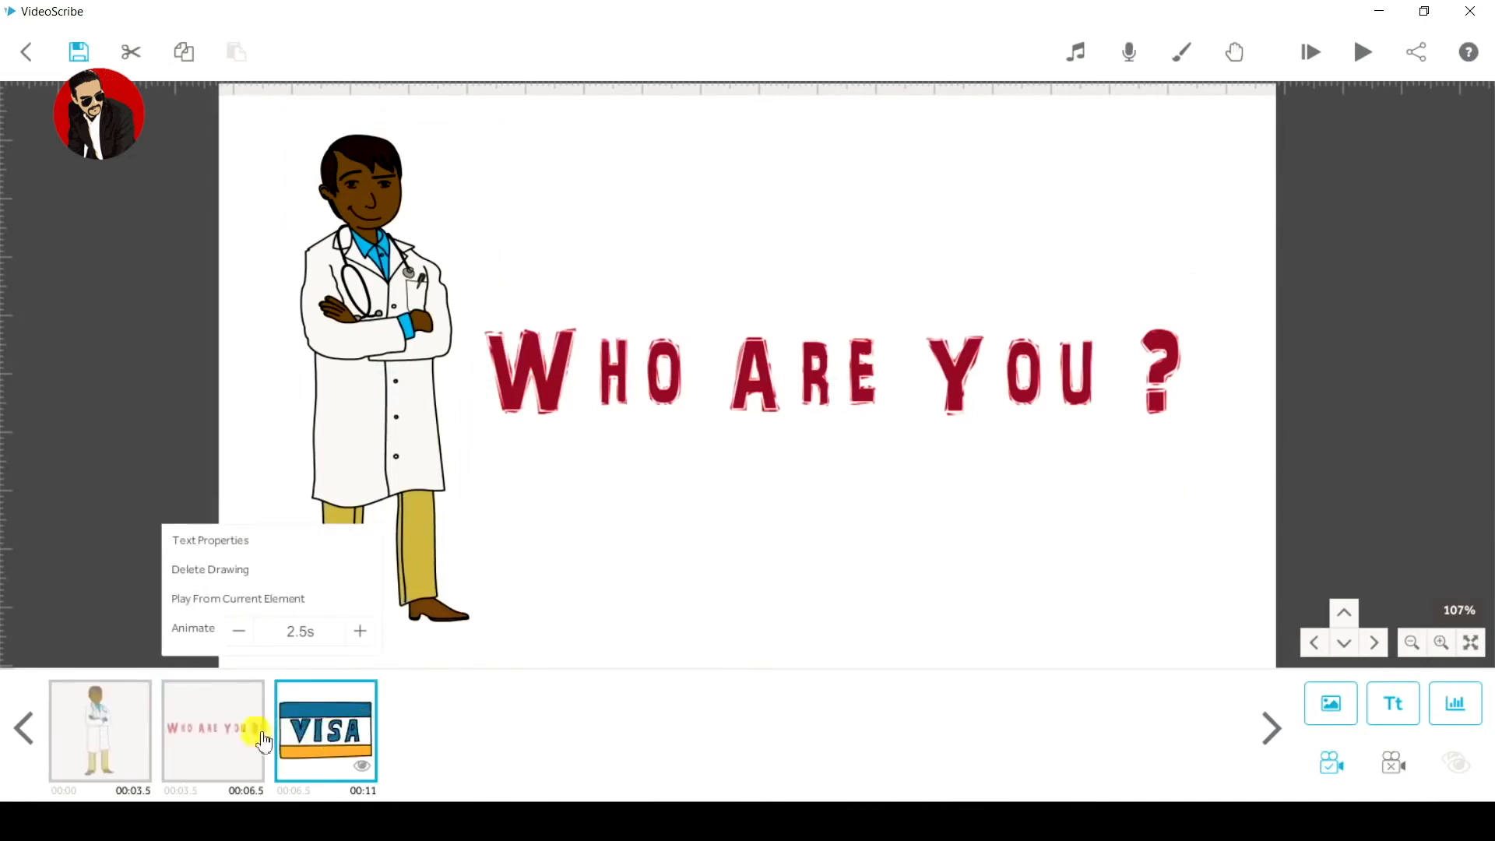
pyautogui.click(381, 545)
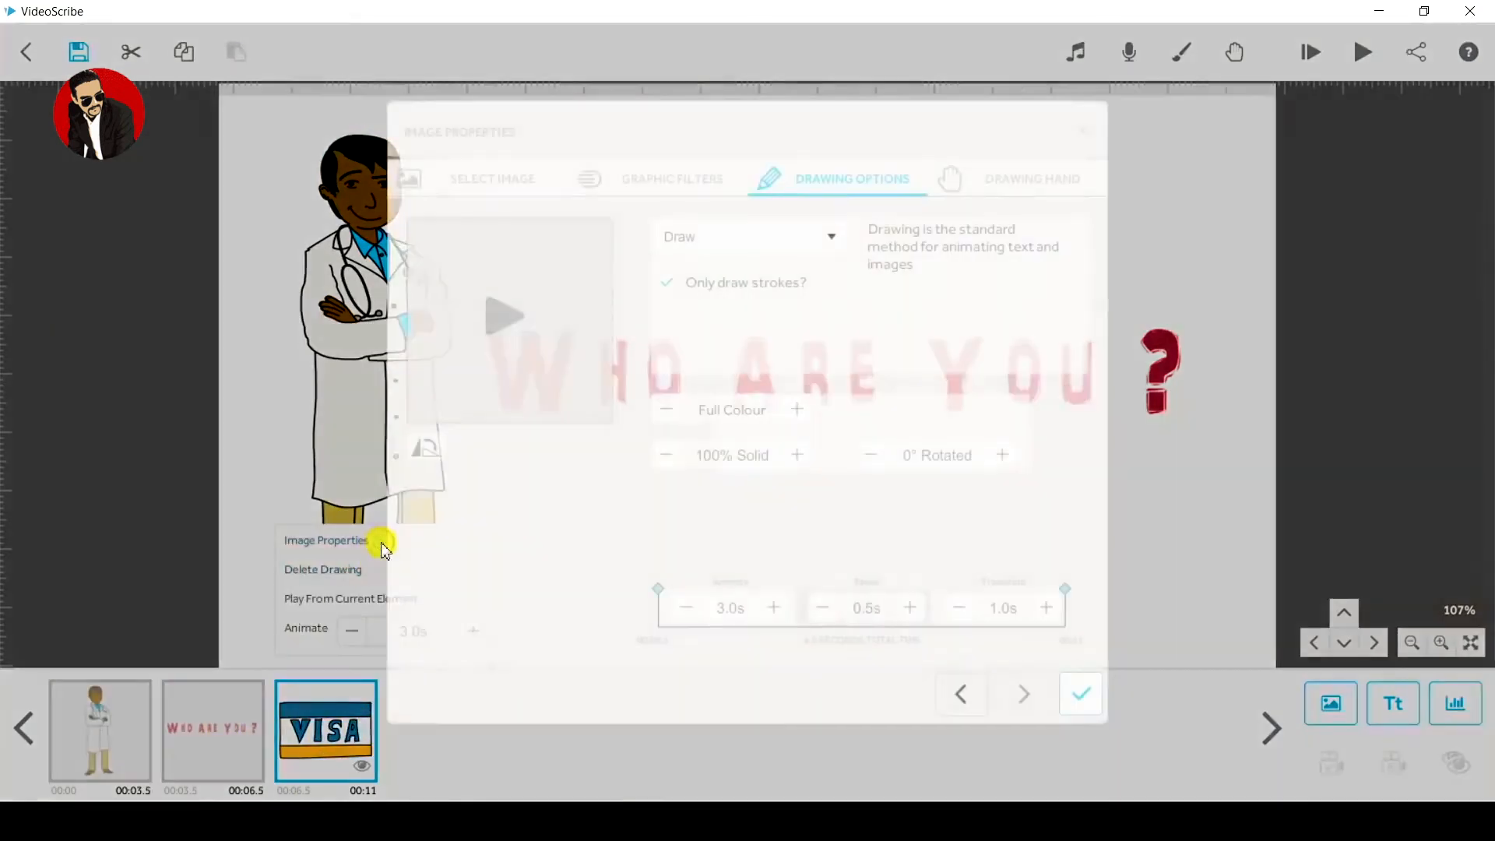
pyautogui.click(1028, 180)
pyautogui.click(851, 187)
pyautogui.click(723, 239)
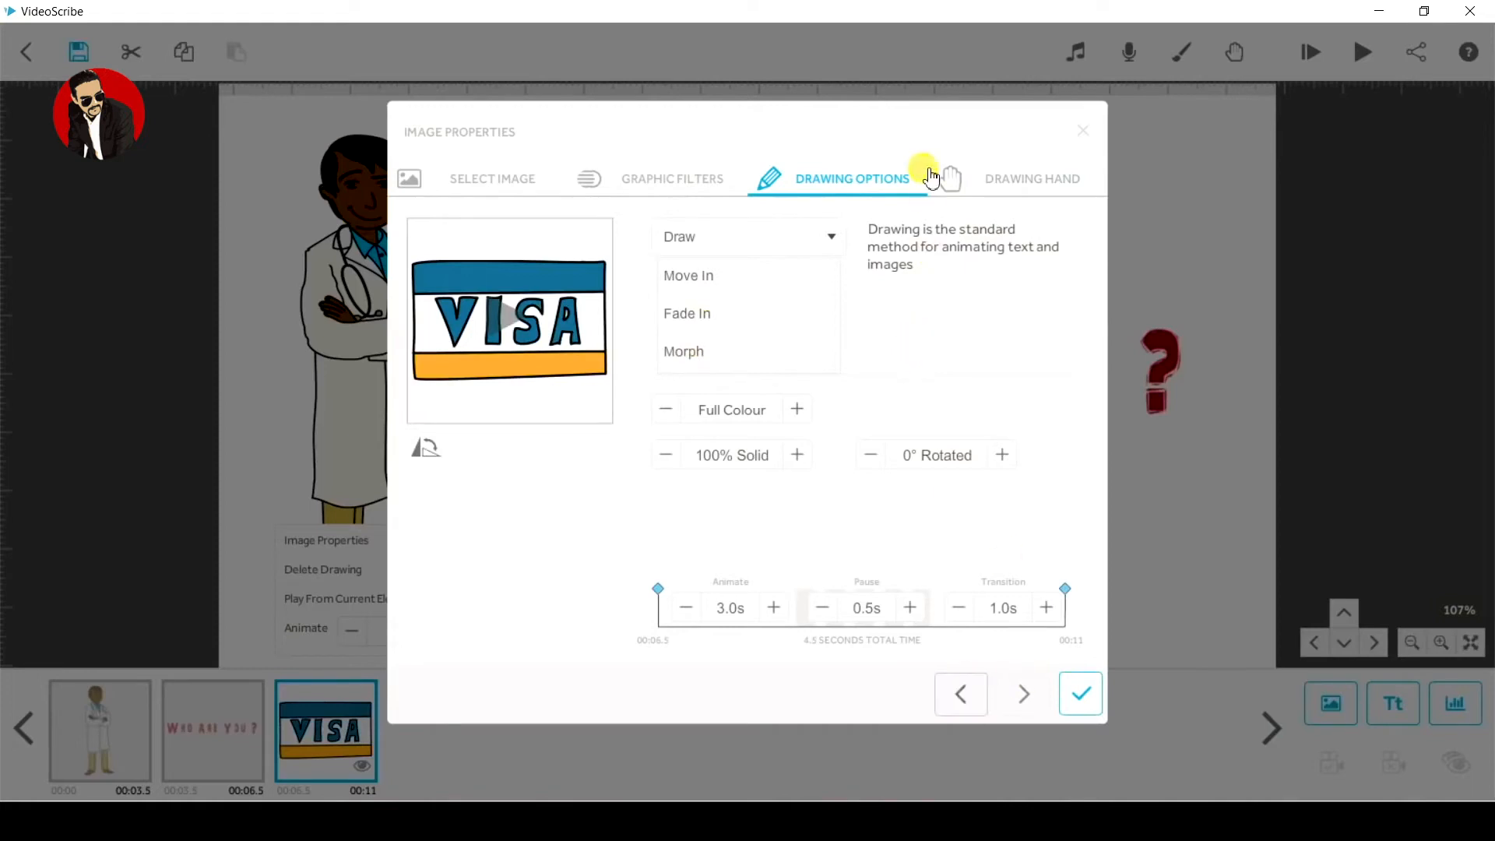
pyautogui.click(1082, 140)
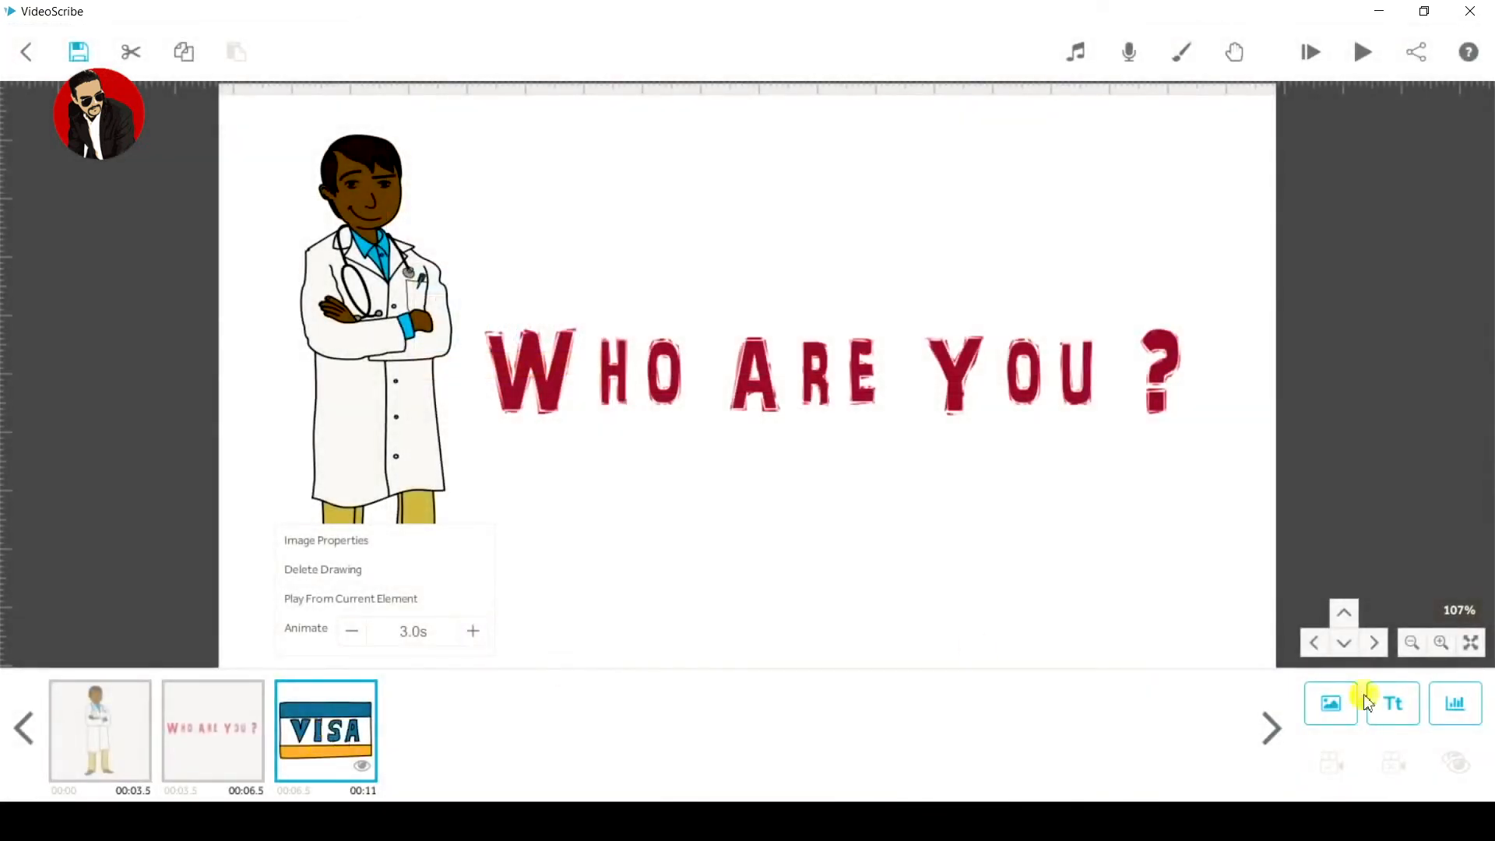
# Step: Search the image library for "mug" and add the plain yellow mug to the canvas
pyautogui.click(1333, 704)
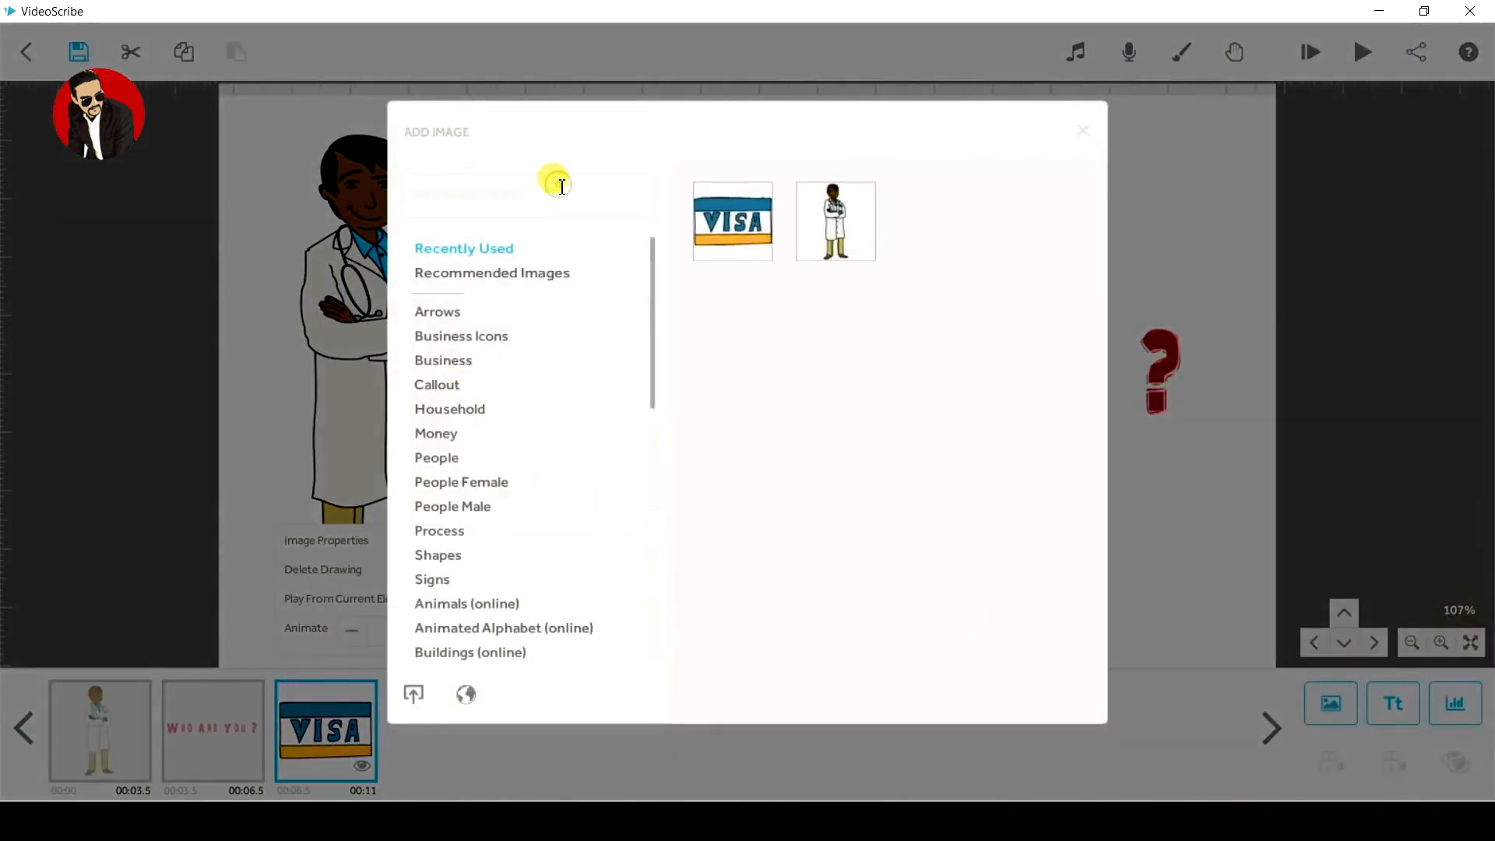
pyautogui.press('Return')
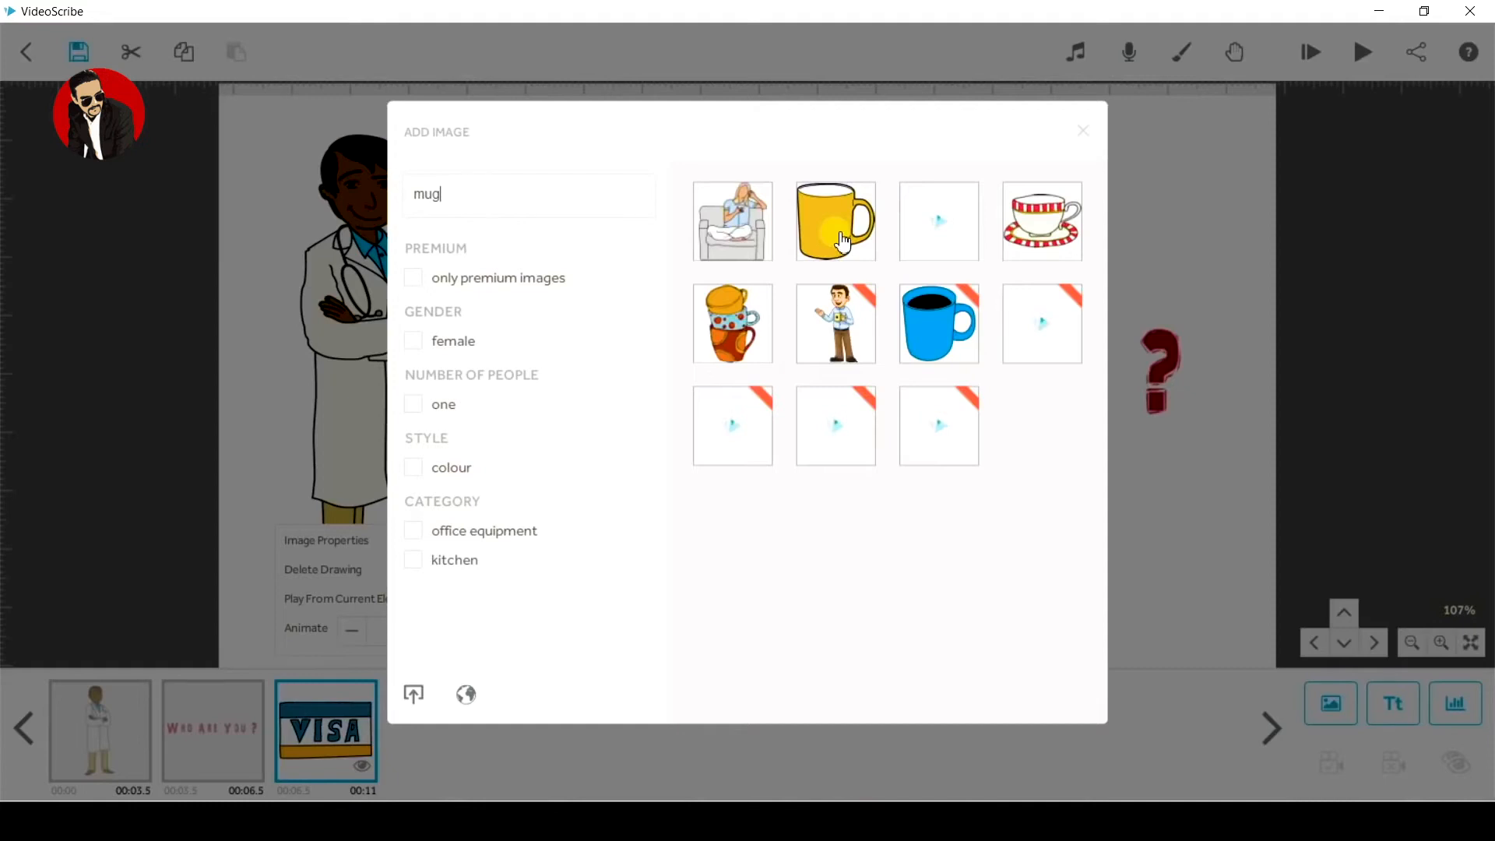
pyautogui.click(841, 243)
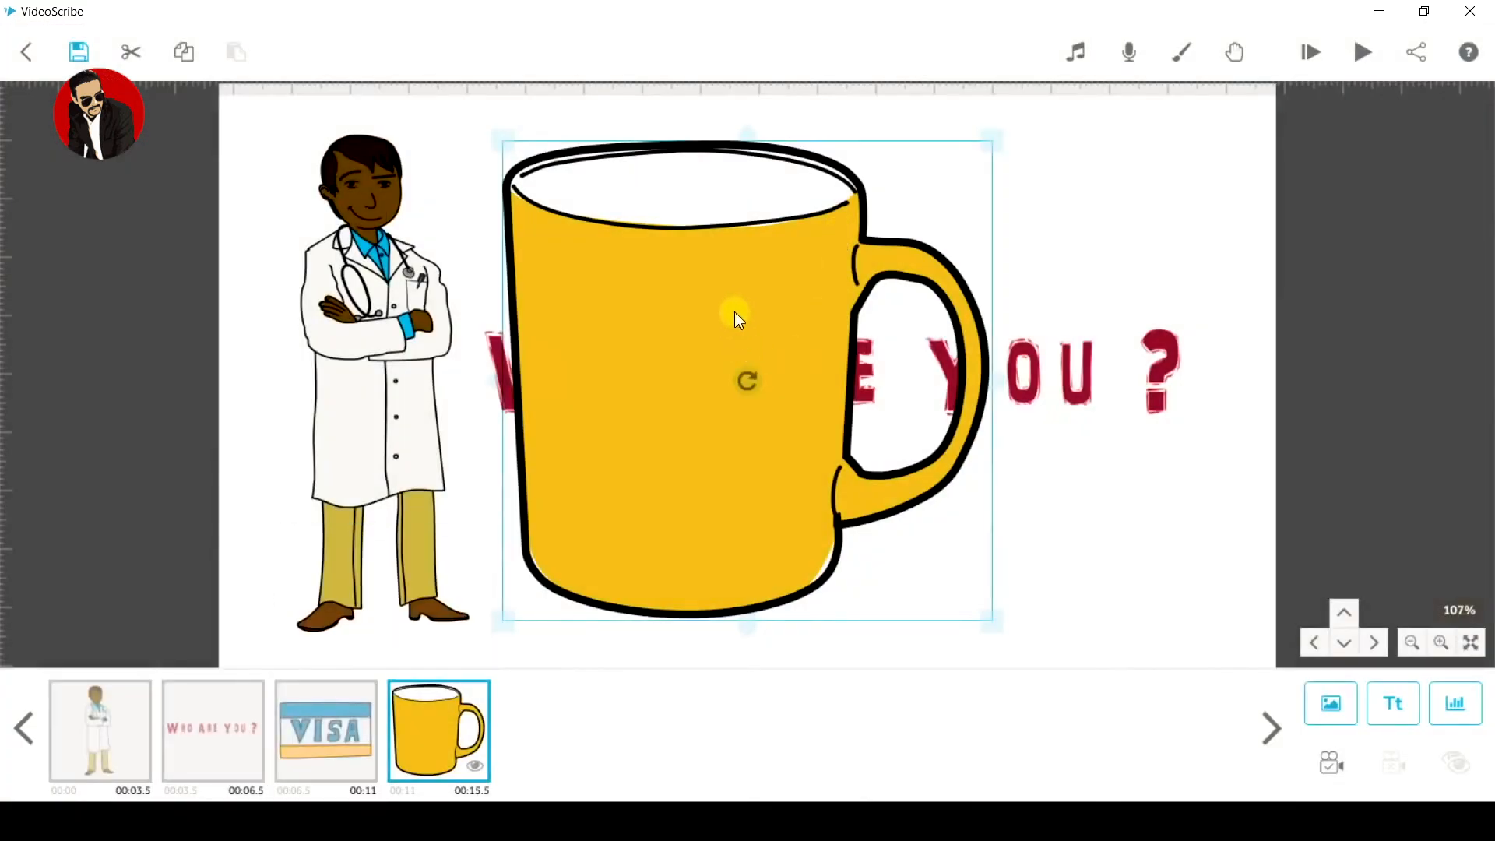
# Step: Move the mug to an empty area, shrink it to roughly half size, center it and set its camera to the current position
pyautogui.moveTo(735, 311); pyautogui.dragTo(738, 4)
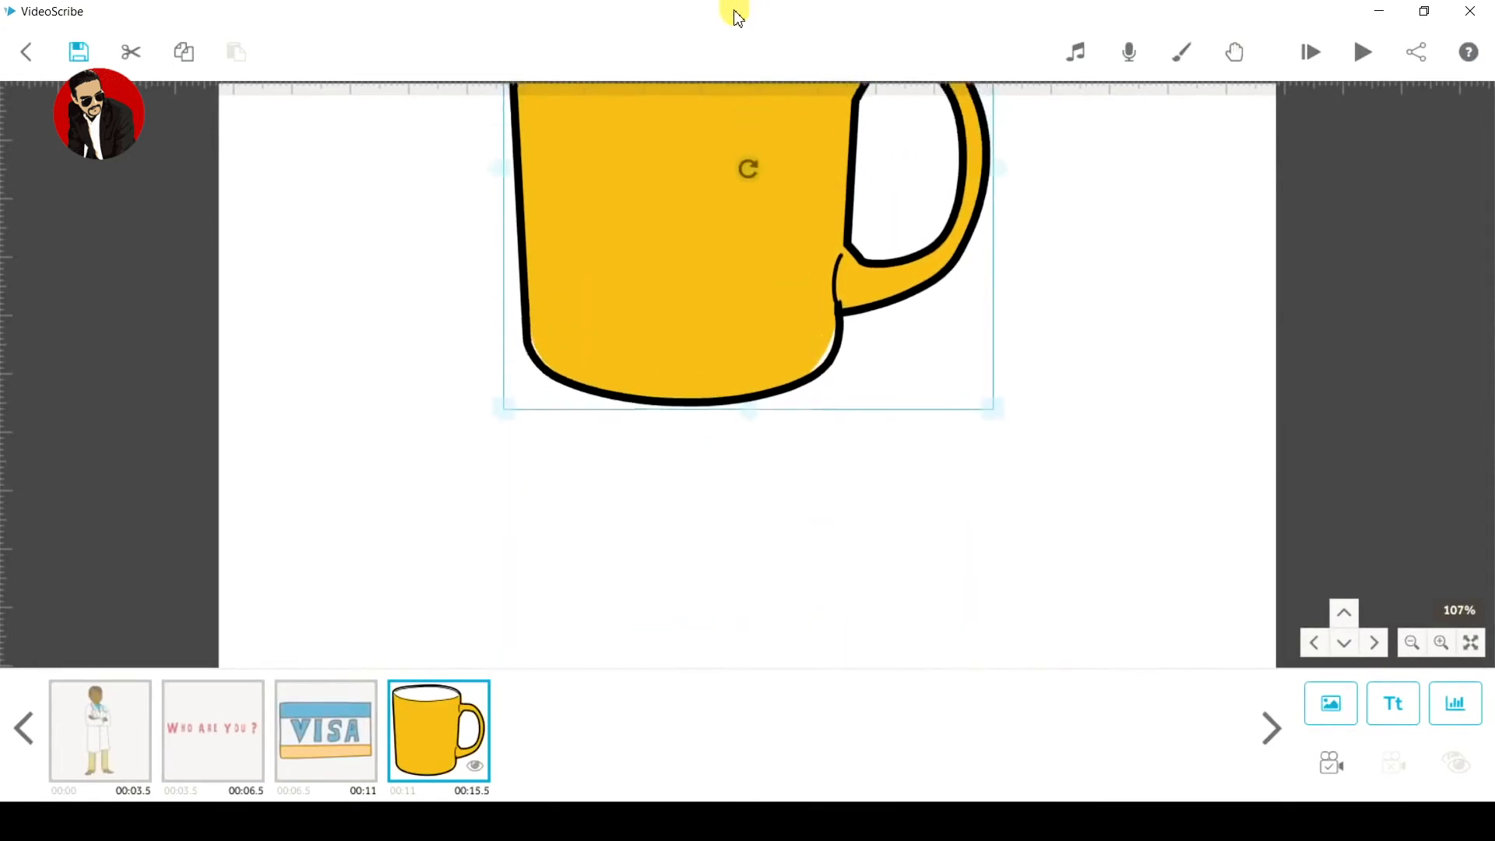
pyautogui.moveTo(1086, 582); pyautogui.dragTo(946, 437)
pyautogui.moveTo(850, 381); pyautogui.dragTo(752, 427)
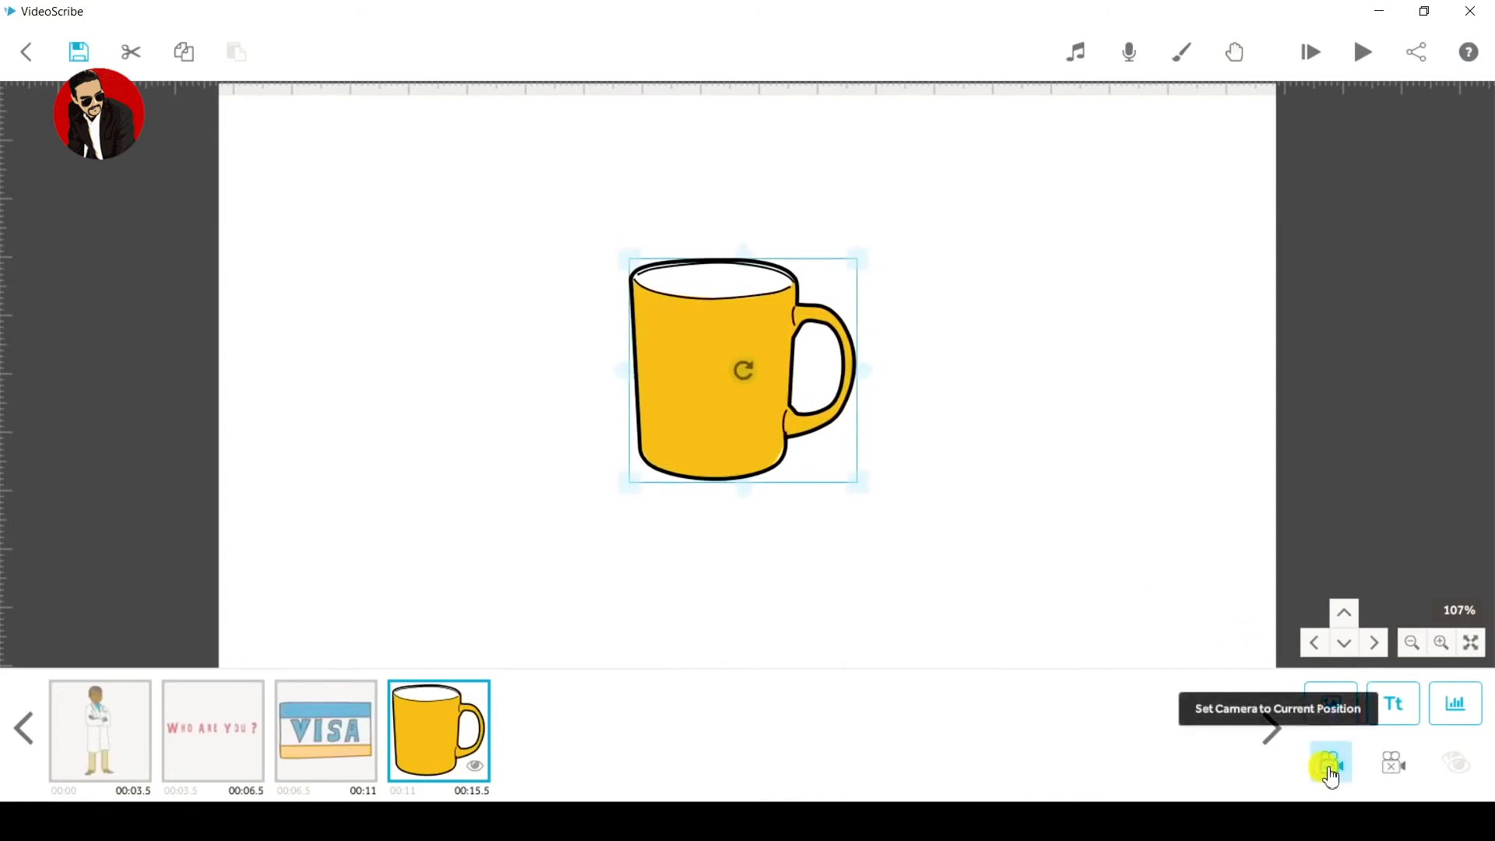
pyautogui.click(1331, 771)
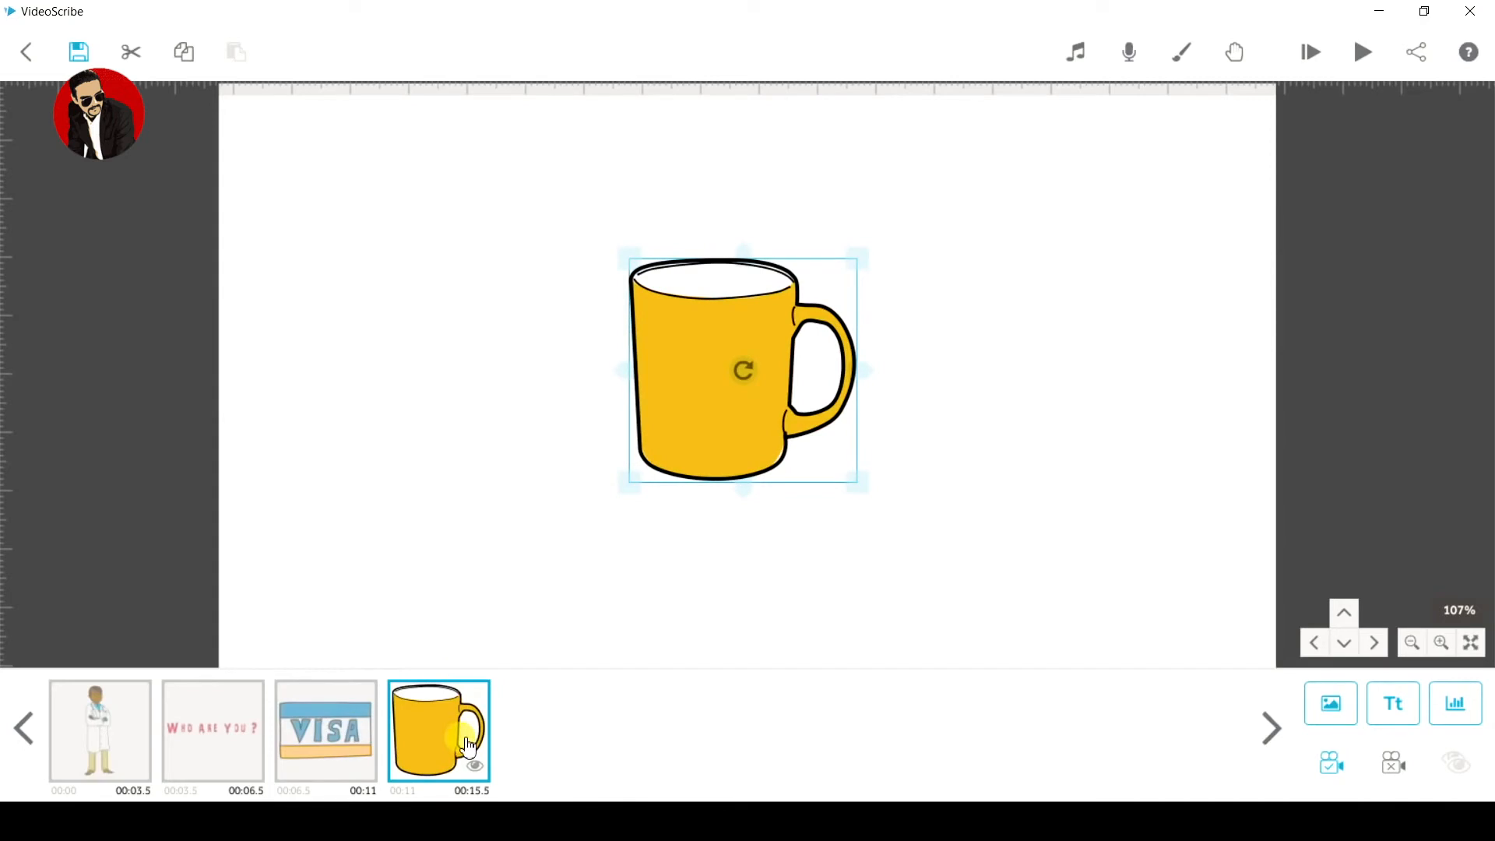
# Step: Duplicate the yellow mug and rotate the copy to about -91°, overlapping the original
pyautogui.click(180, 68)
pyautogui.click(247, 52)
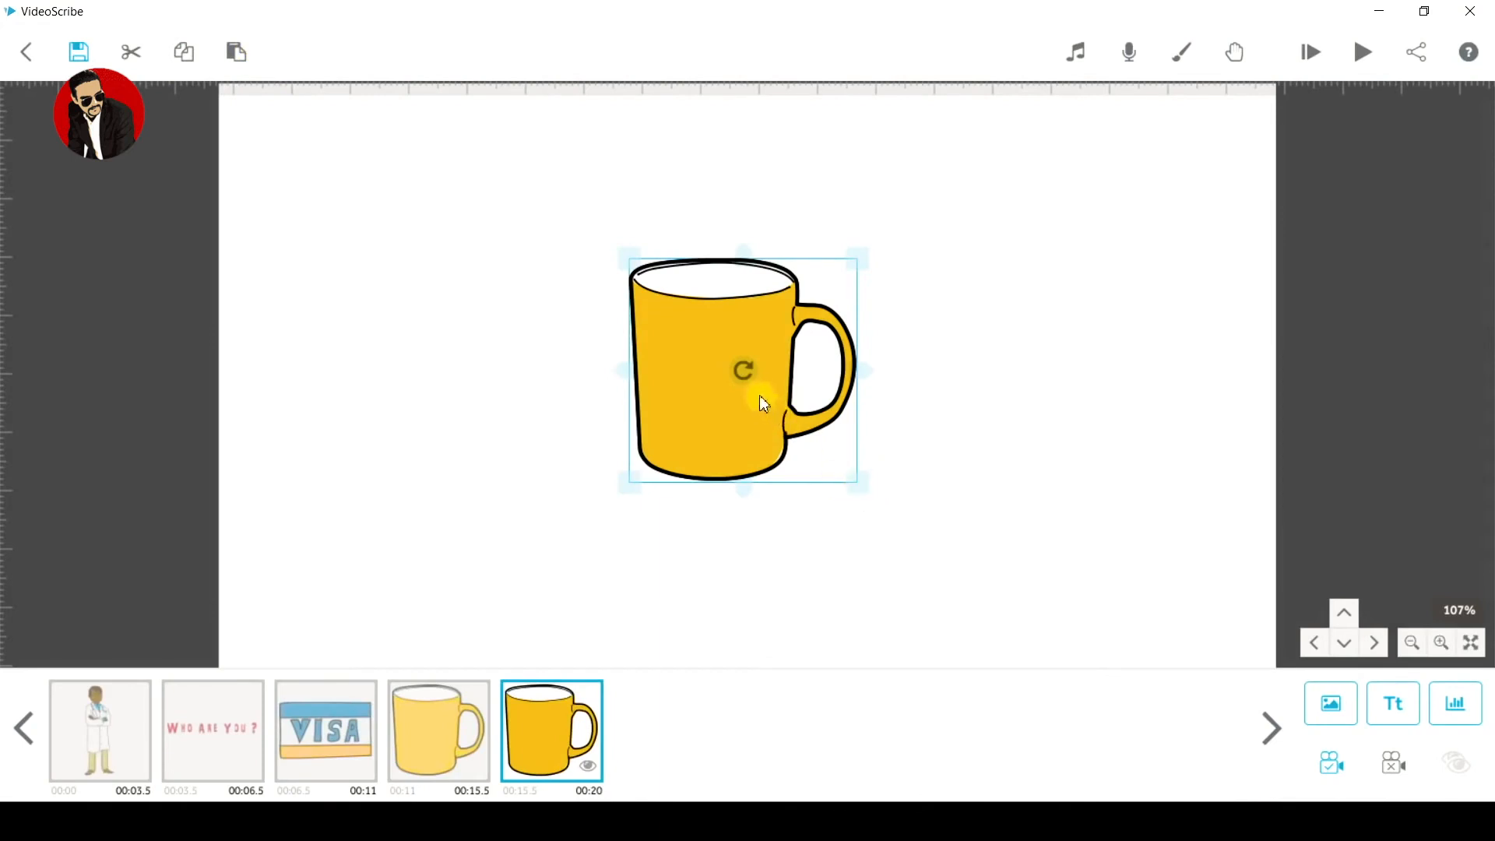
pyautogui.moveTo(757, 389); pyautogui.dragTo(735, 250)
pyautogui.moveTo(794, 400)
pyautogui.mouseDown()
pyautogui.moveTo(783, 385)
pyautogui.moveTo(783, 399)
pyautogui.mouseUp()
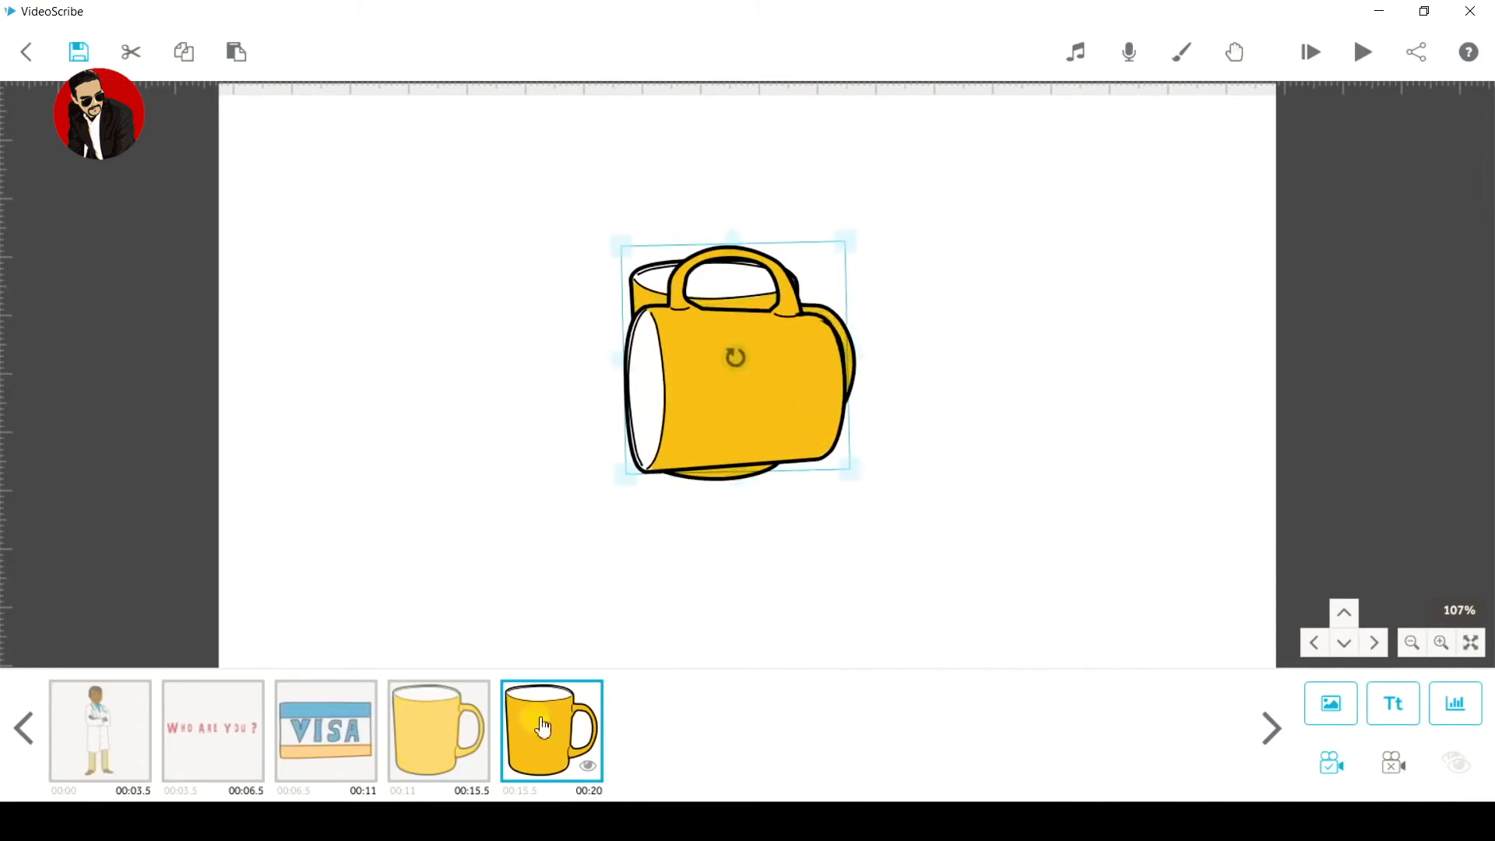
# Step: Set the rotated mug's animation type to Morph, morphing from the upright yellow mug with Clear item enabled
pyautogui.click(450, 768)
pyautogui.click(545, 728)
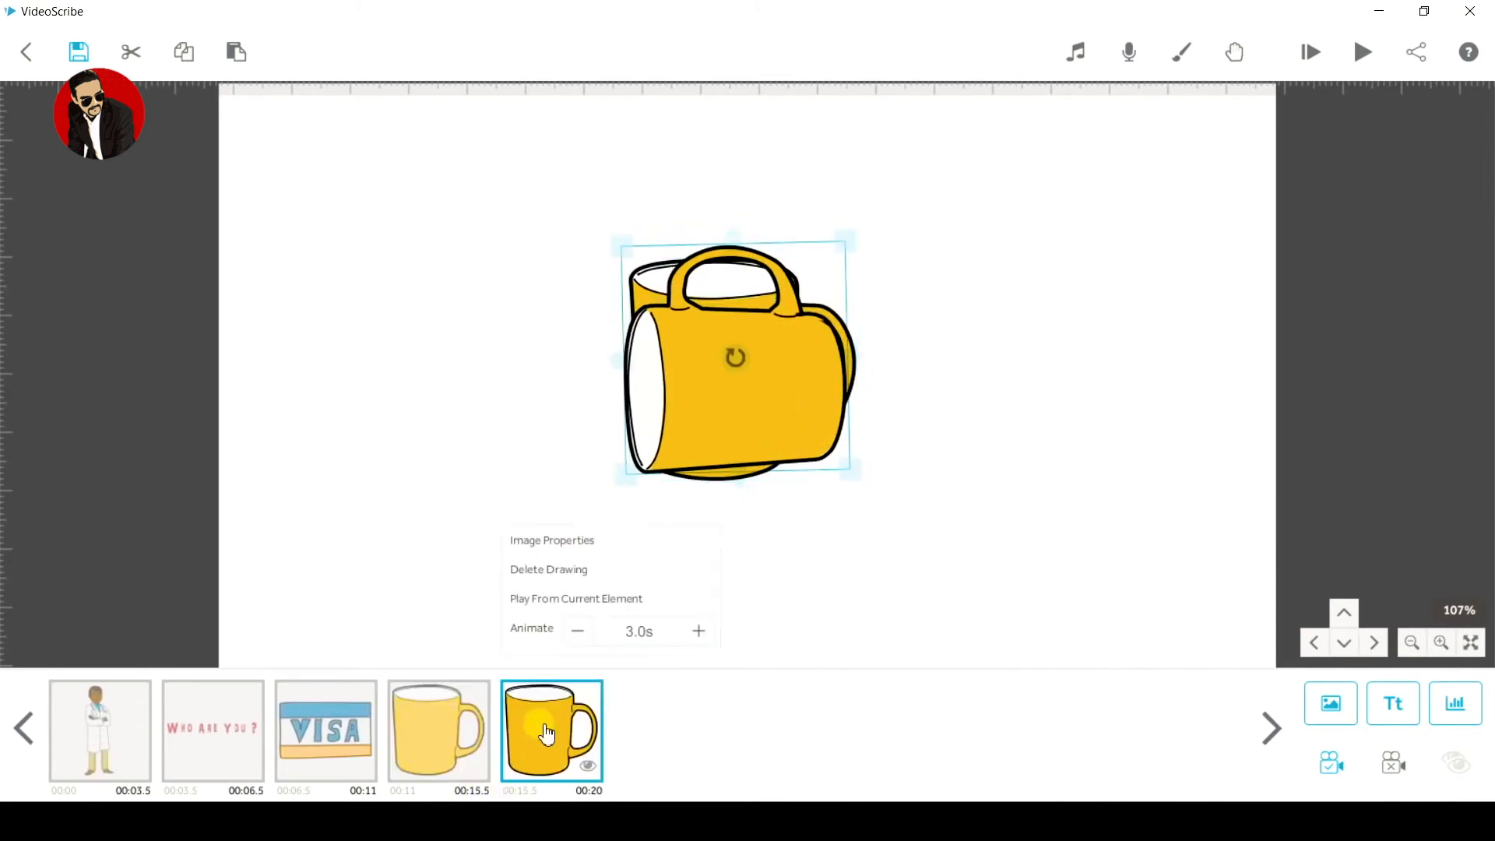
pyautogui.click(588, 550)
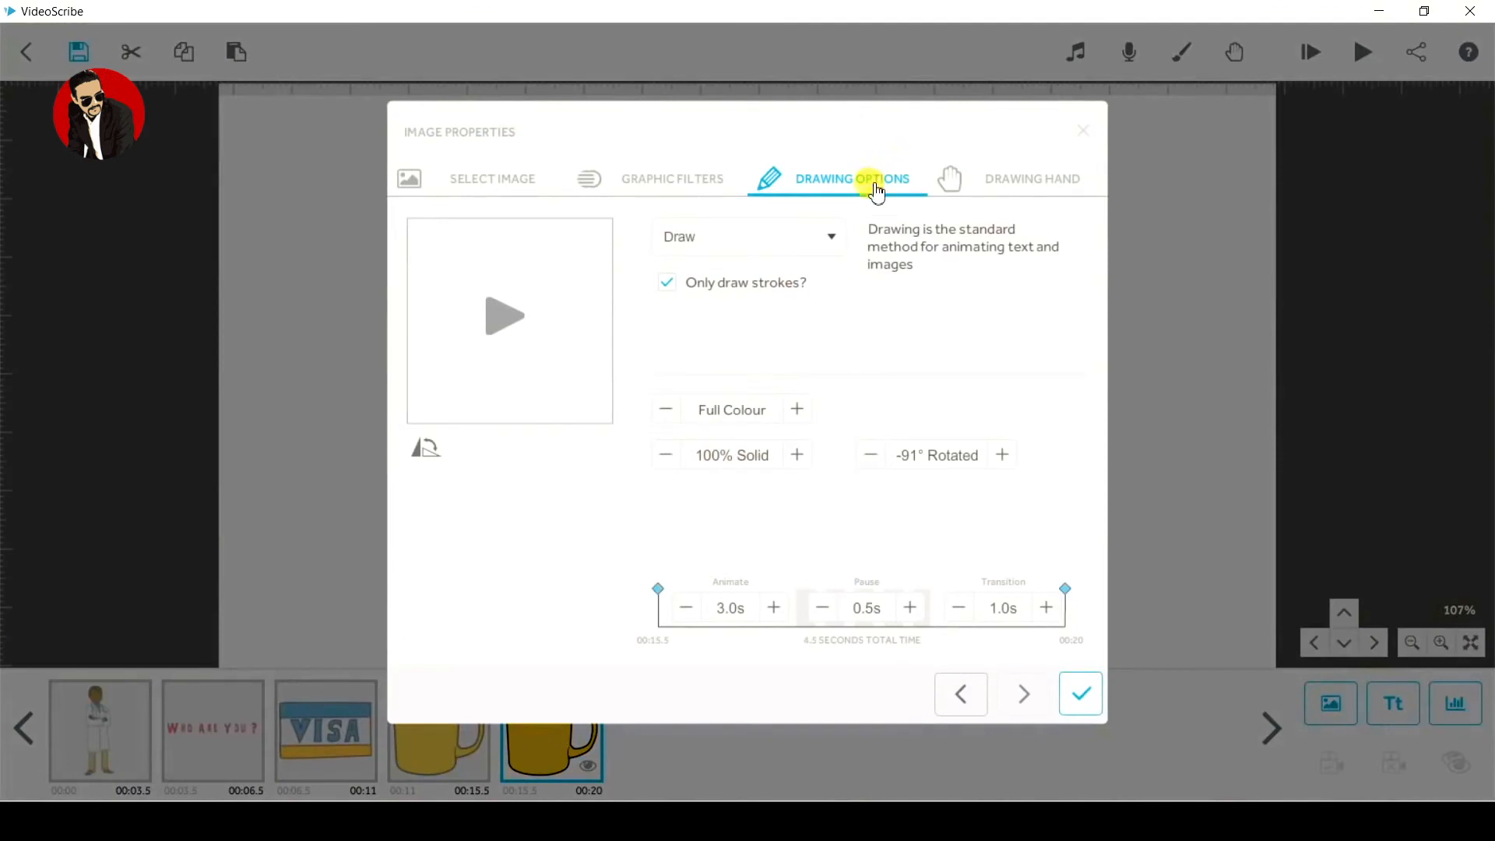
pyautogui.click(781, 236)
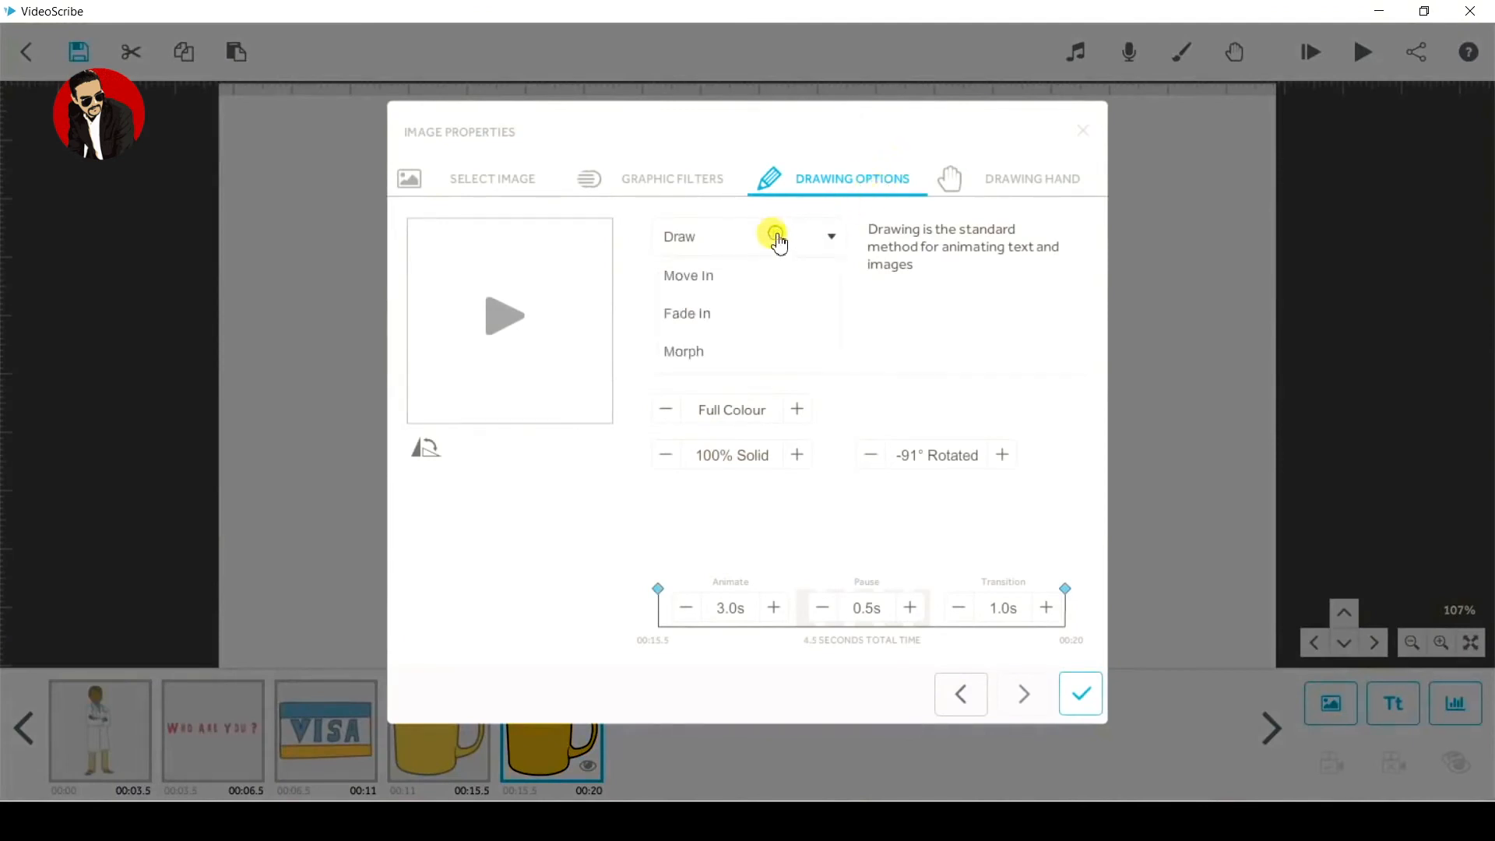
pyautogui.click(699, 353)
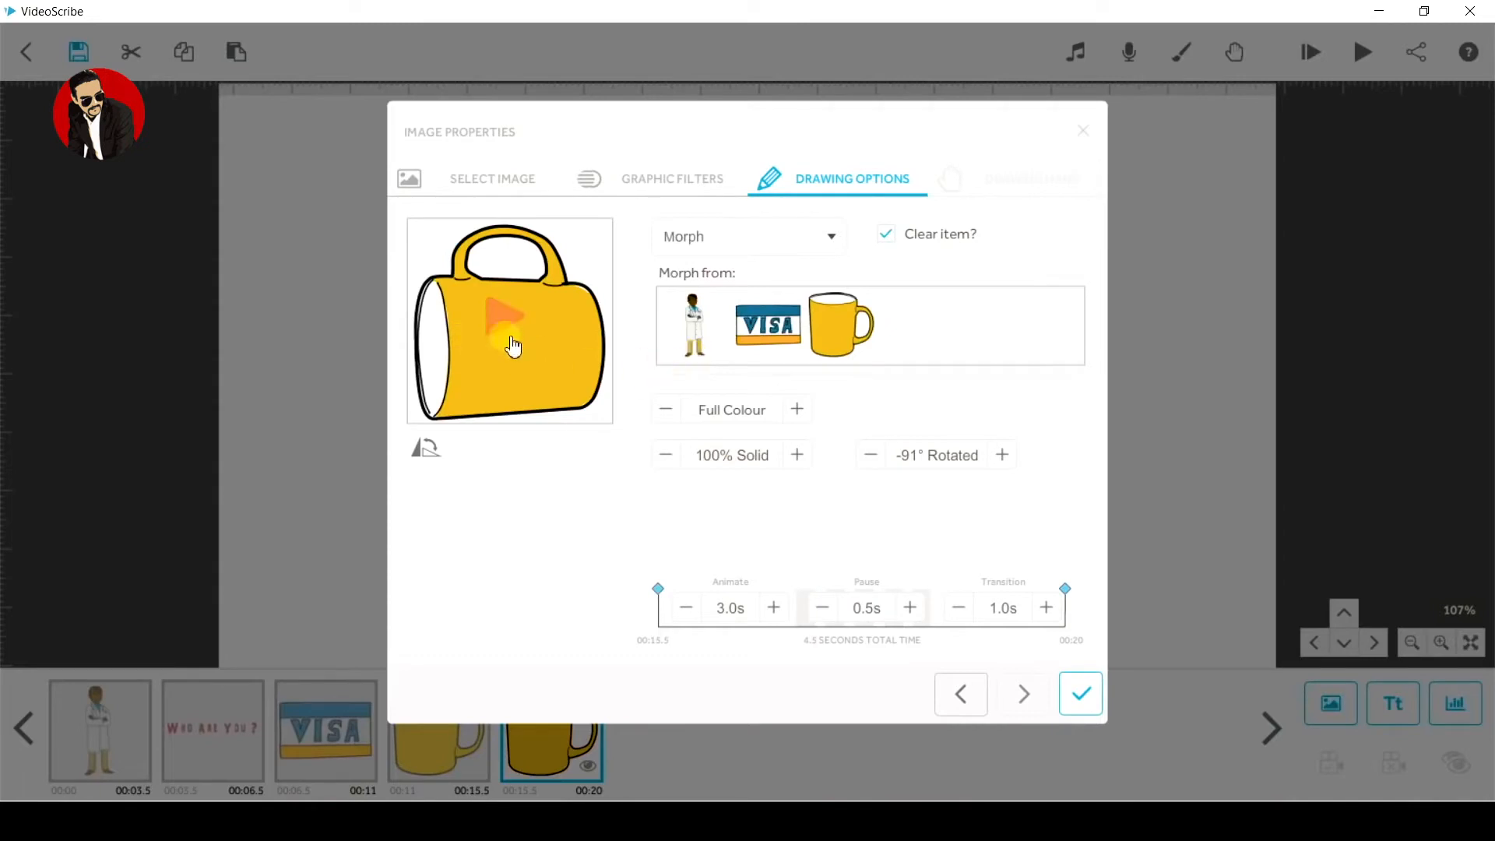
pyautogui.click(855, 332)
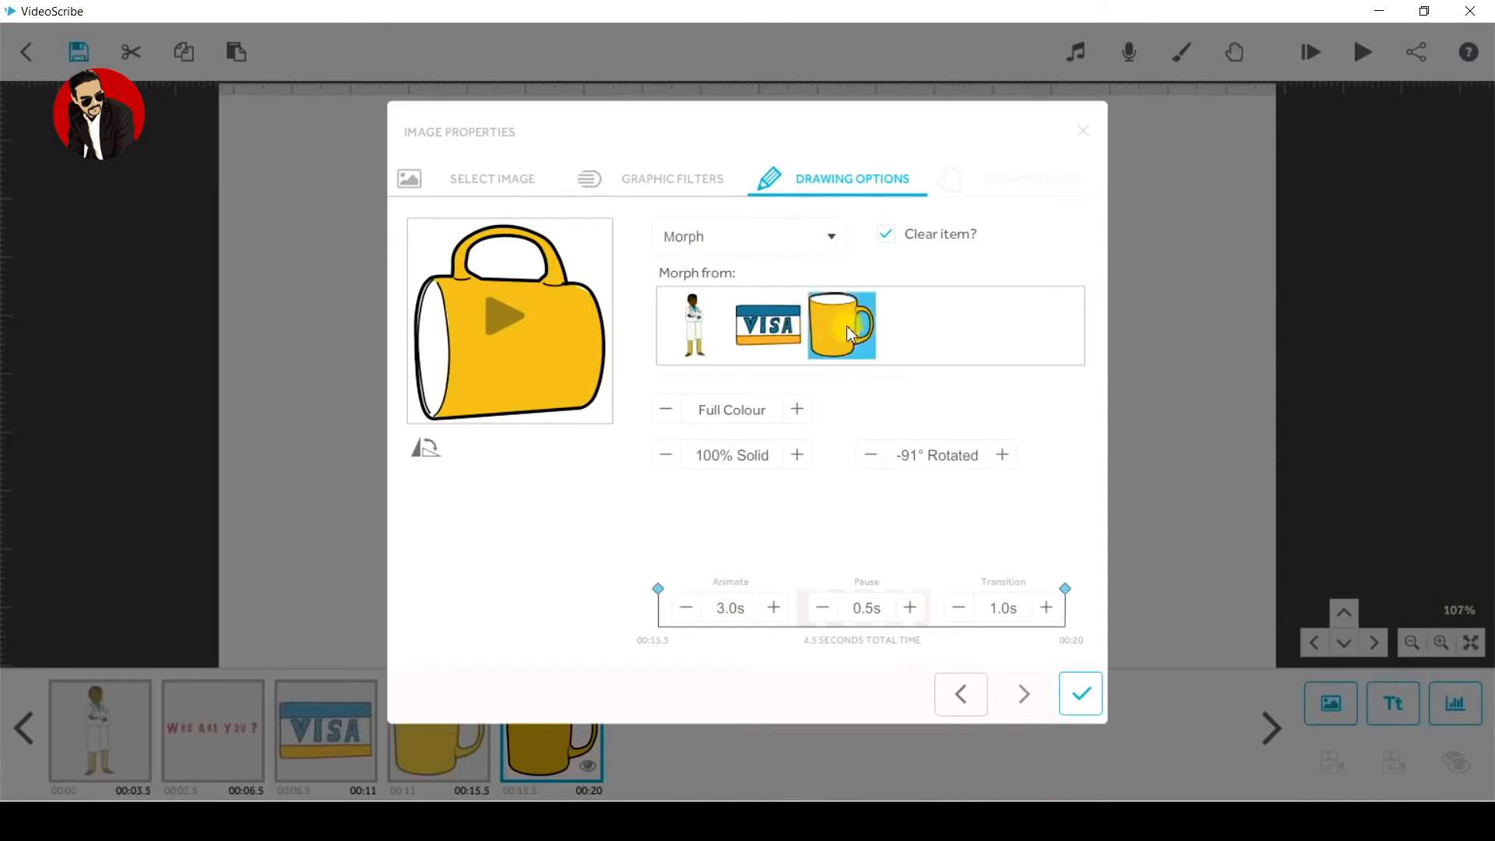
pyautogui.click(1077, 693)
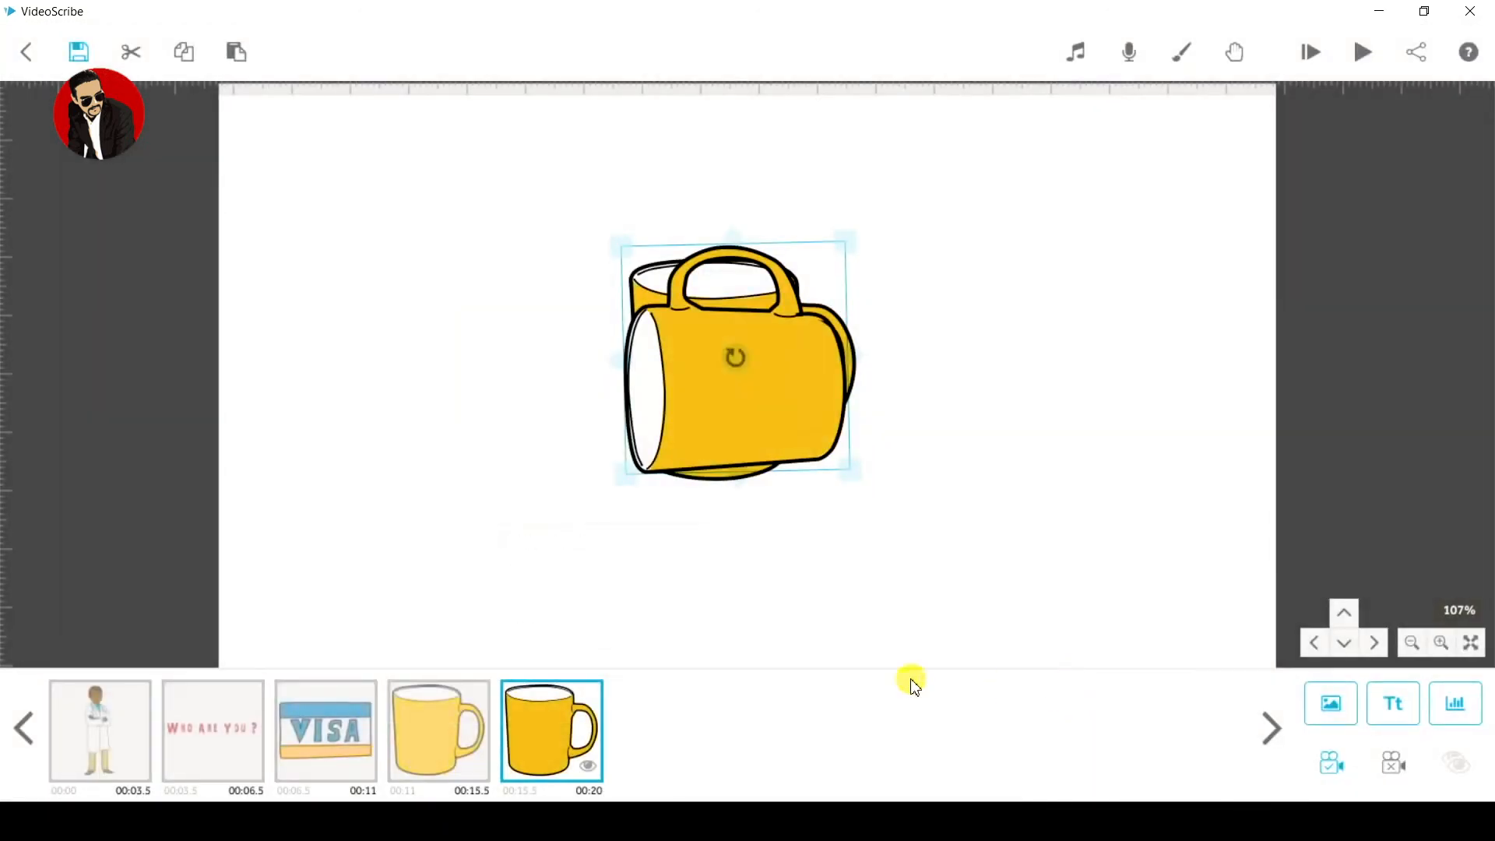
# Step: Set the rotated mug's animate time to 2 seconds in its image properties
pyautogui.rightClick(578, 728)
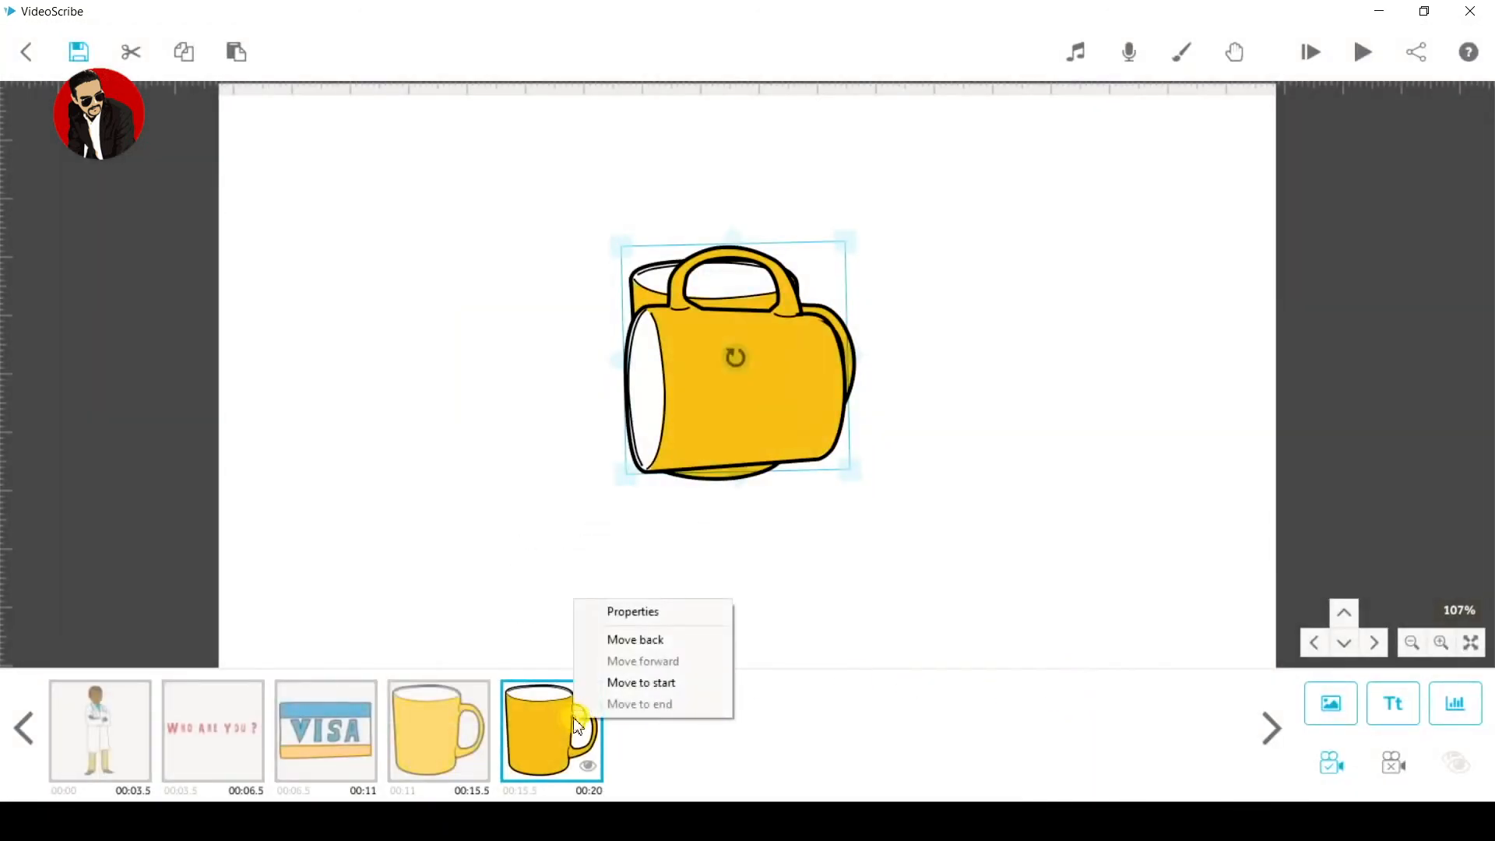
pyautogui.click(652, 615)
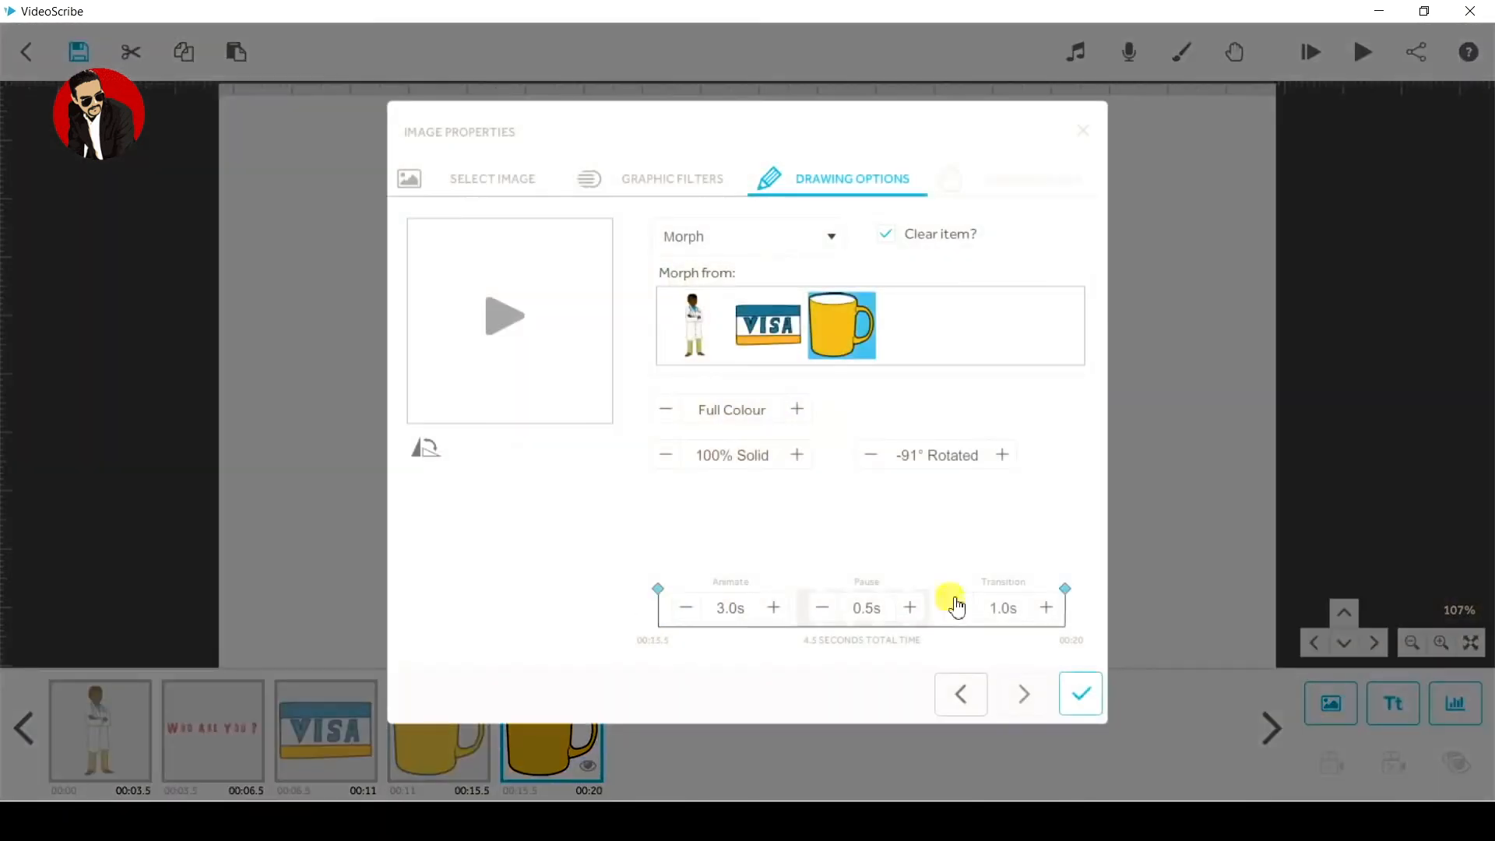
pyautogui.click(729, 608)
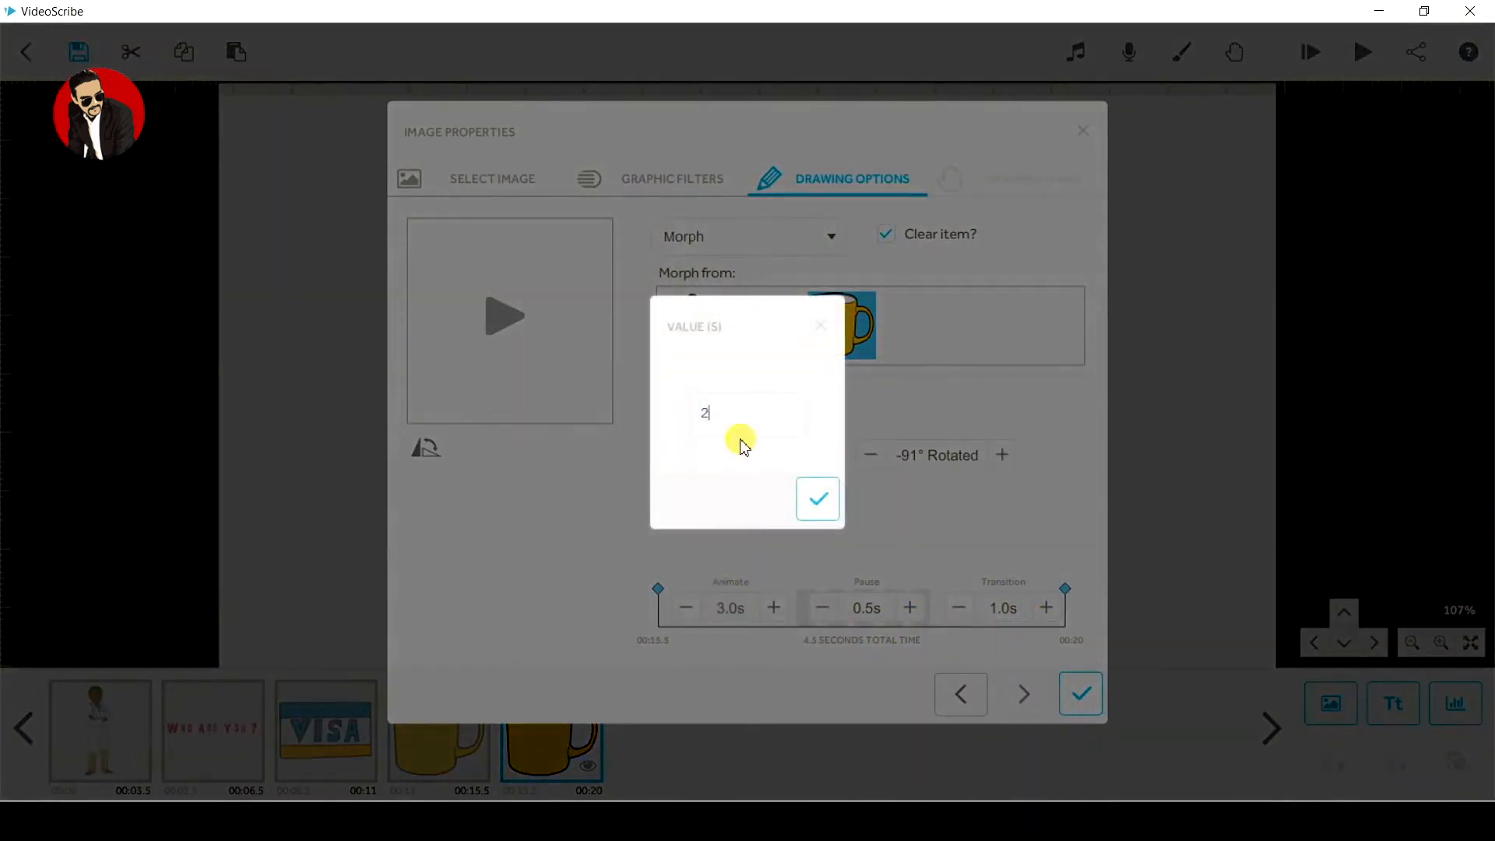
pyautogui.write('2')
pyautogui.click(817, 499)
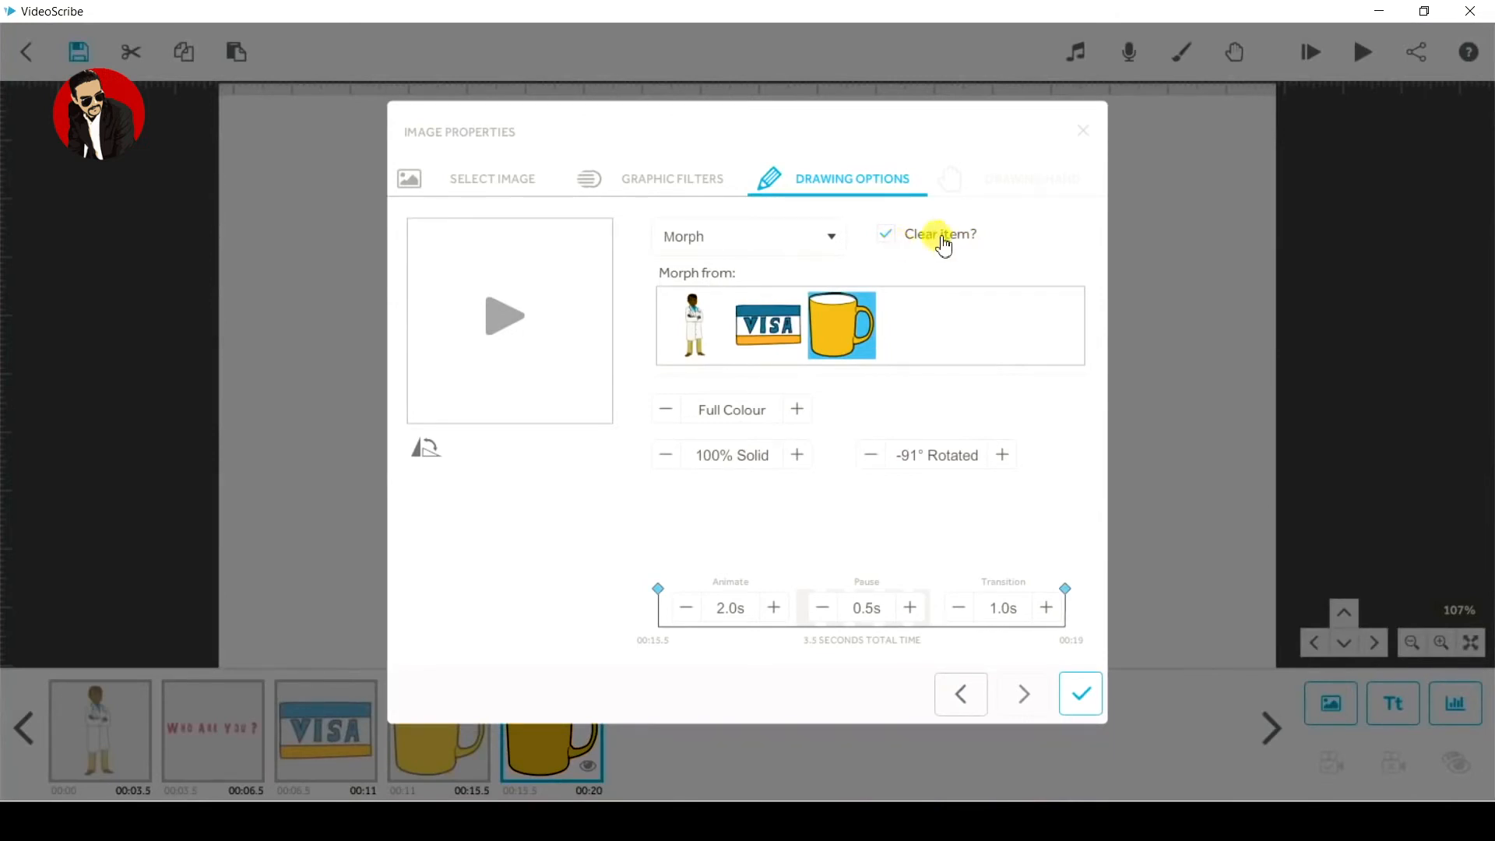
pyautogui.click(1084, 713)
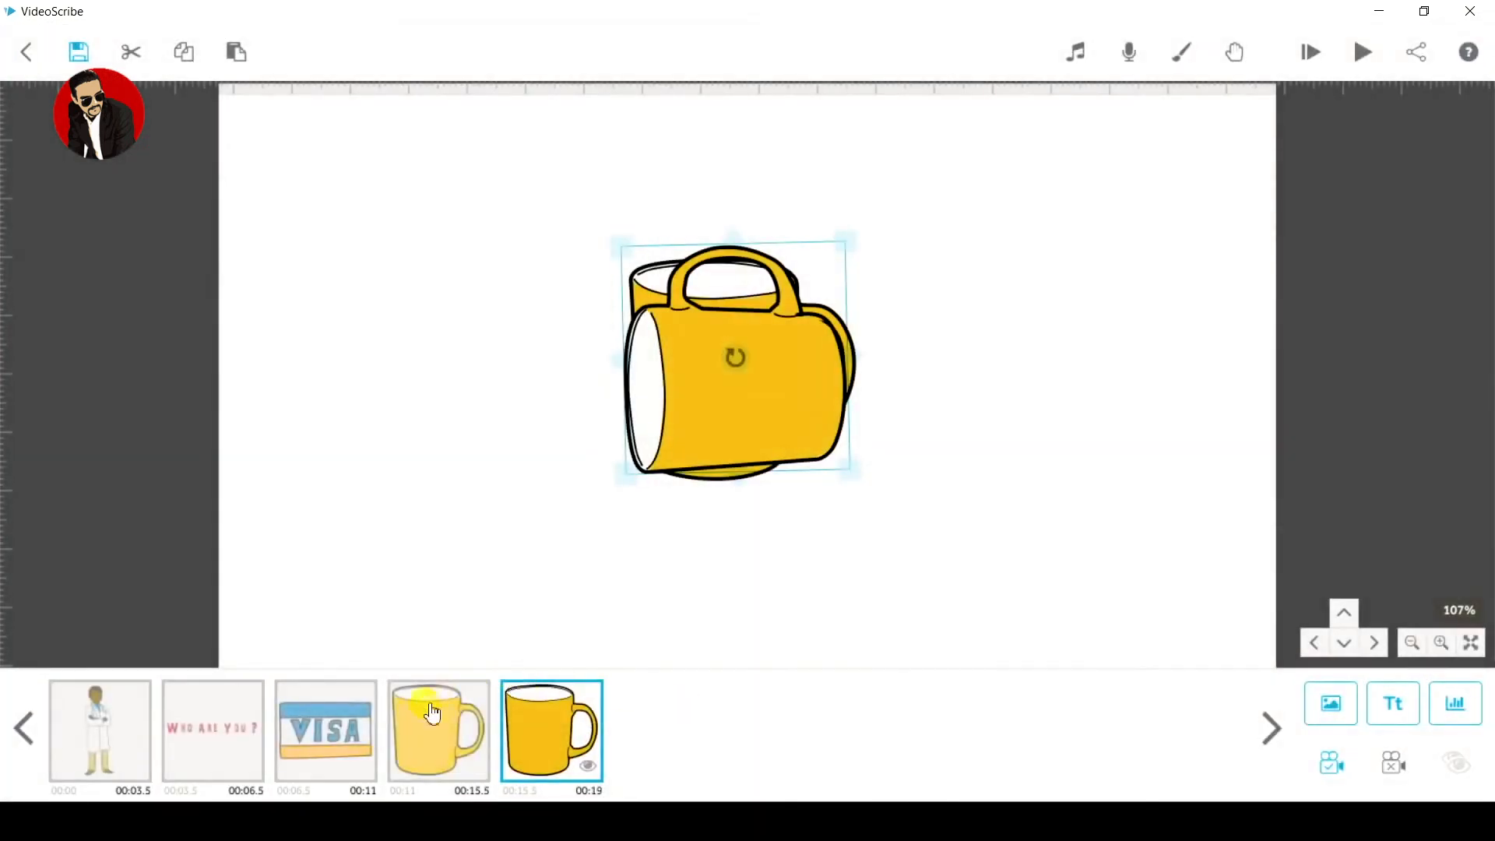
# Step: Preview the animation starting from the upright mug to check the morph, and stop playback
pyautogui.click(433, 713)
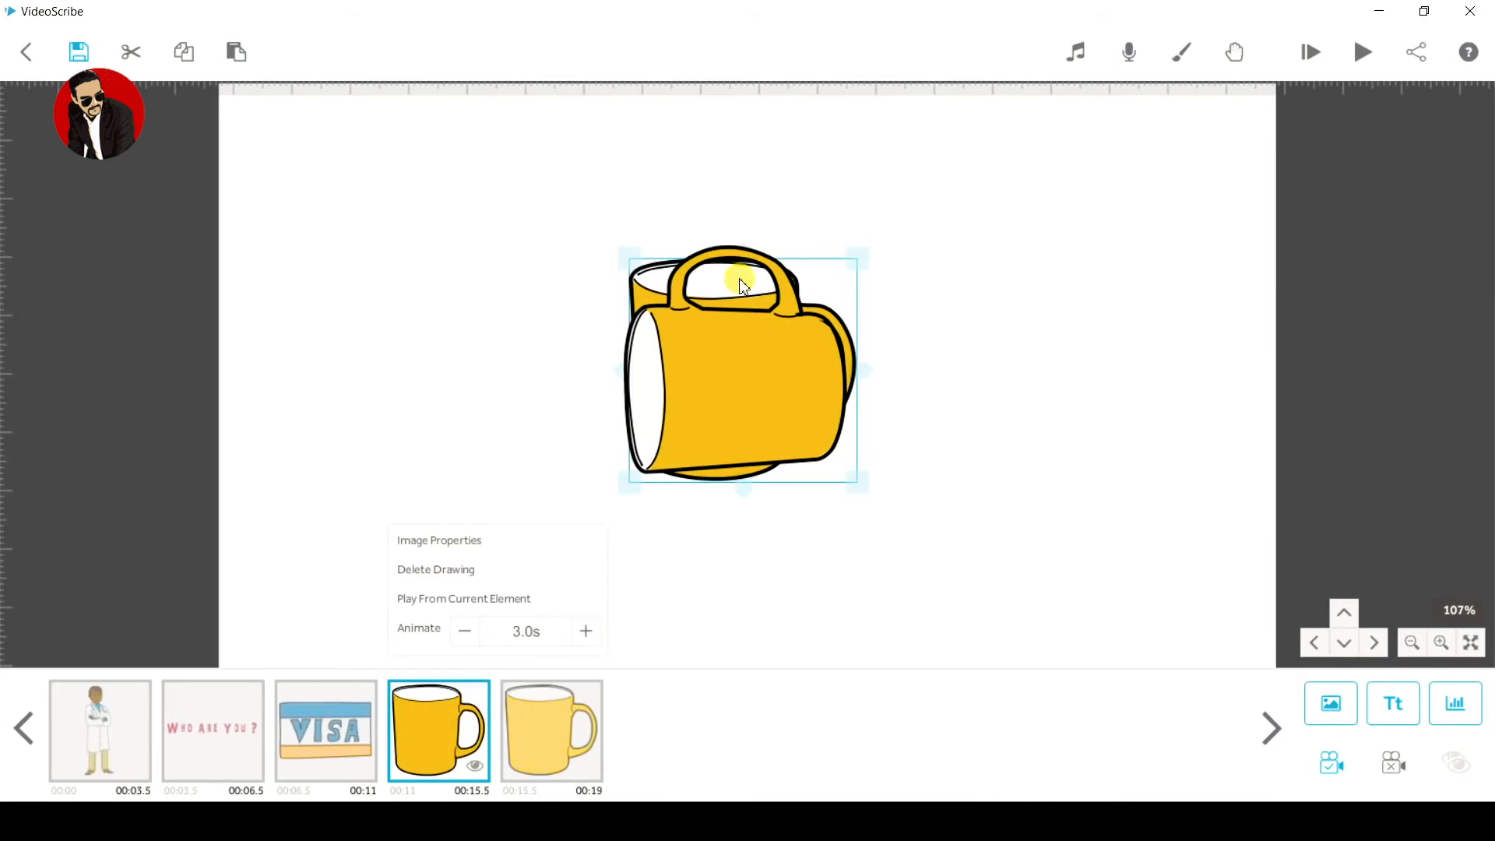
pyautogui.click(1355, 60)
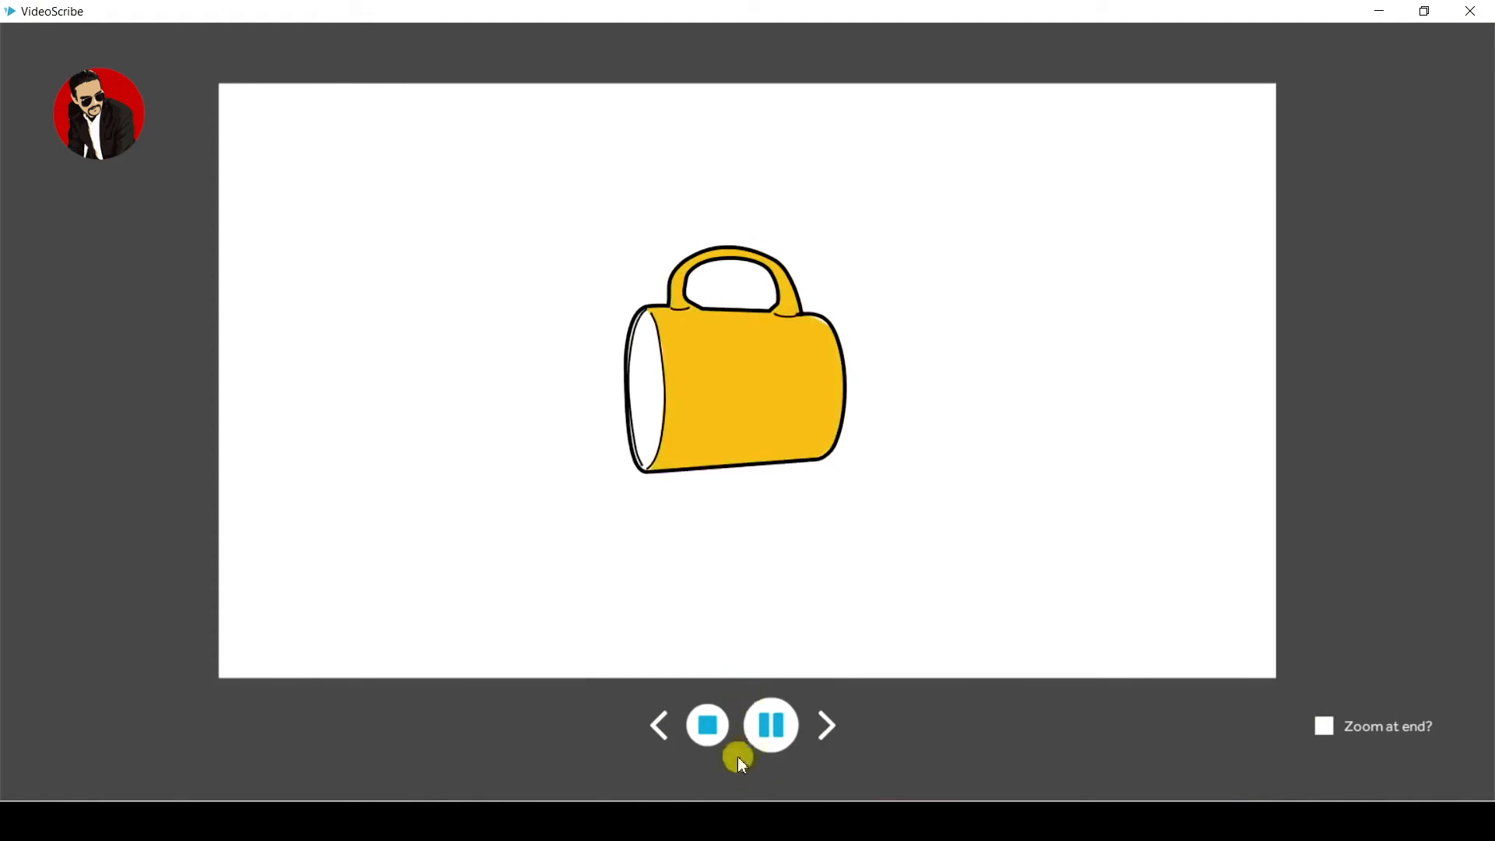
pyautogui.click(718, 732)
# Step: Add the blue credit card from Business Icons, place it in an empty area and set its camera to the current position
pyautogui.click(284, 736)
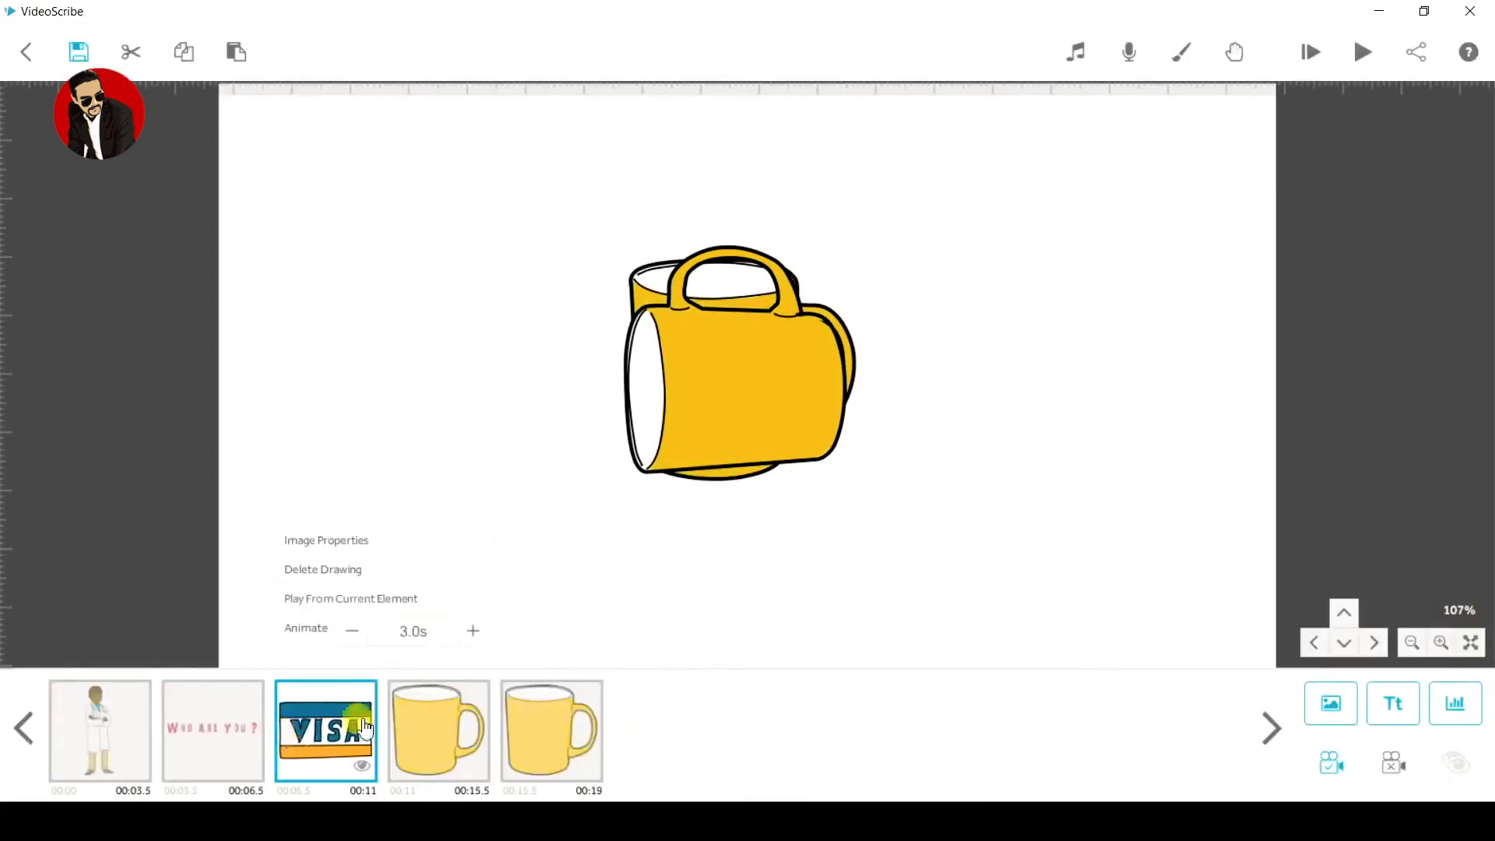
pyautogui.click(537, 709)
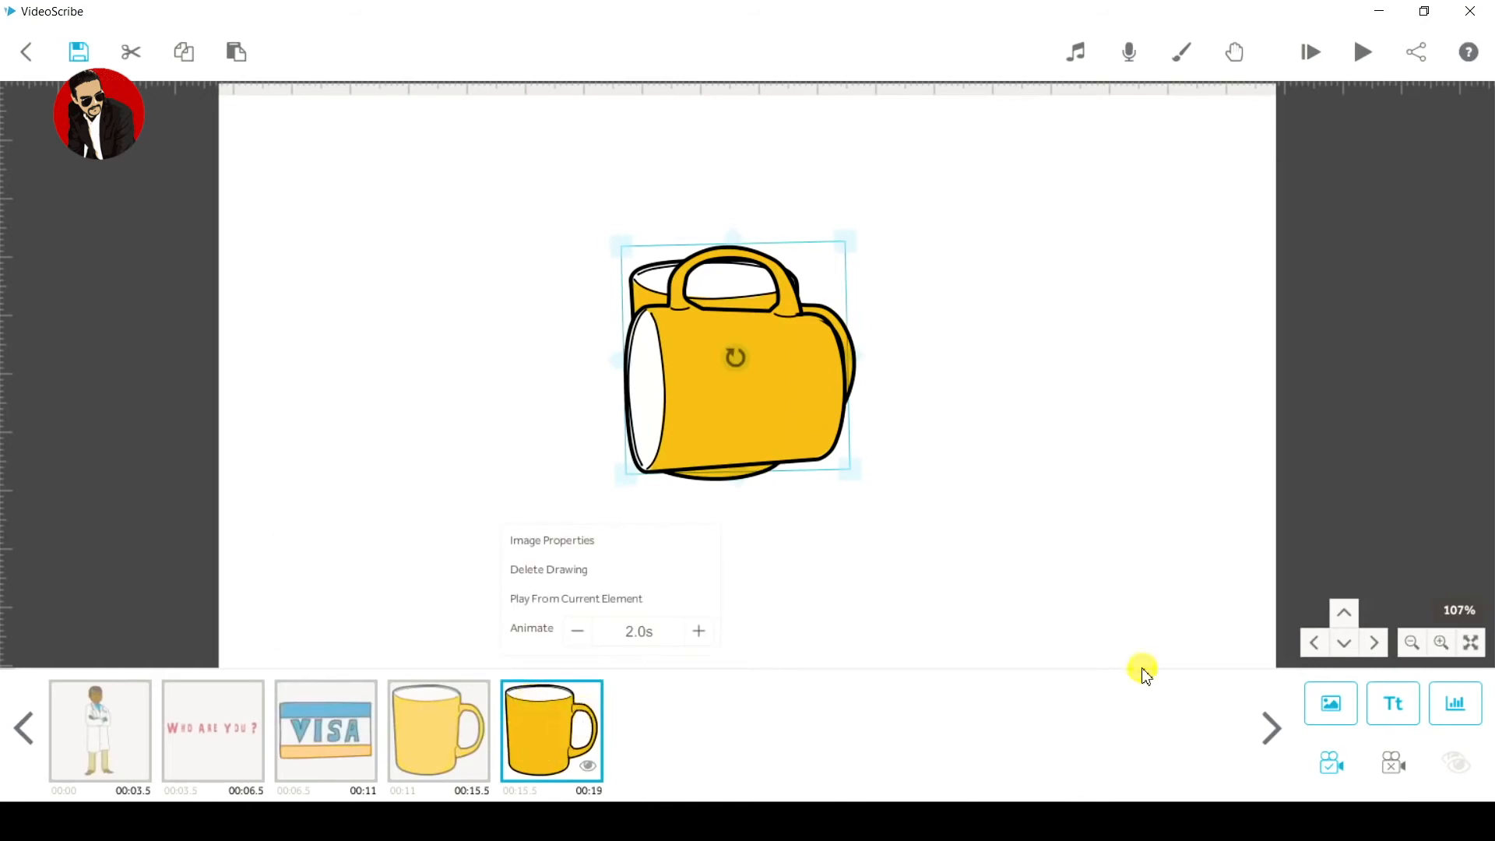
pyautogui.click(1331, 703)
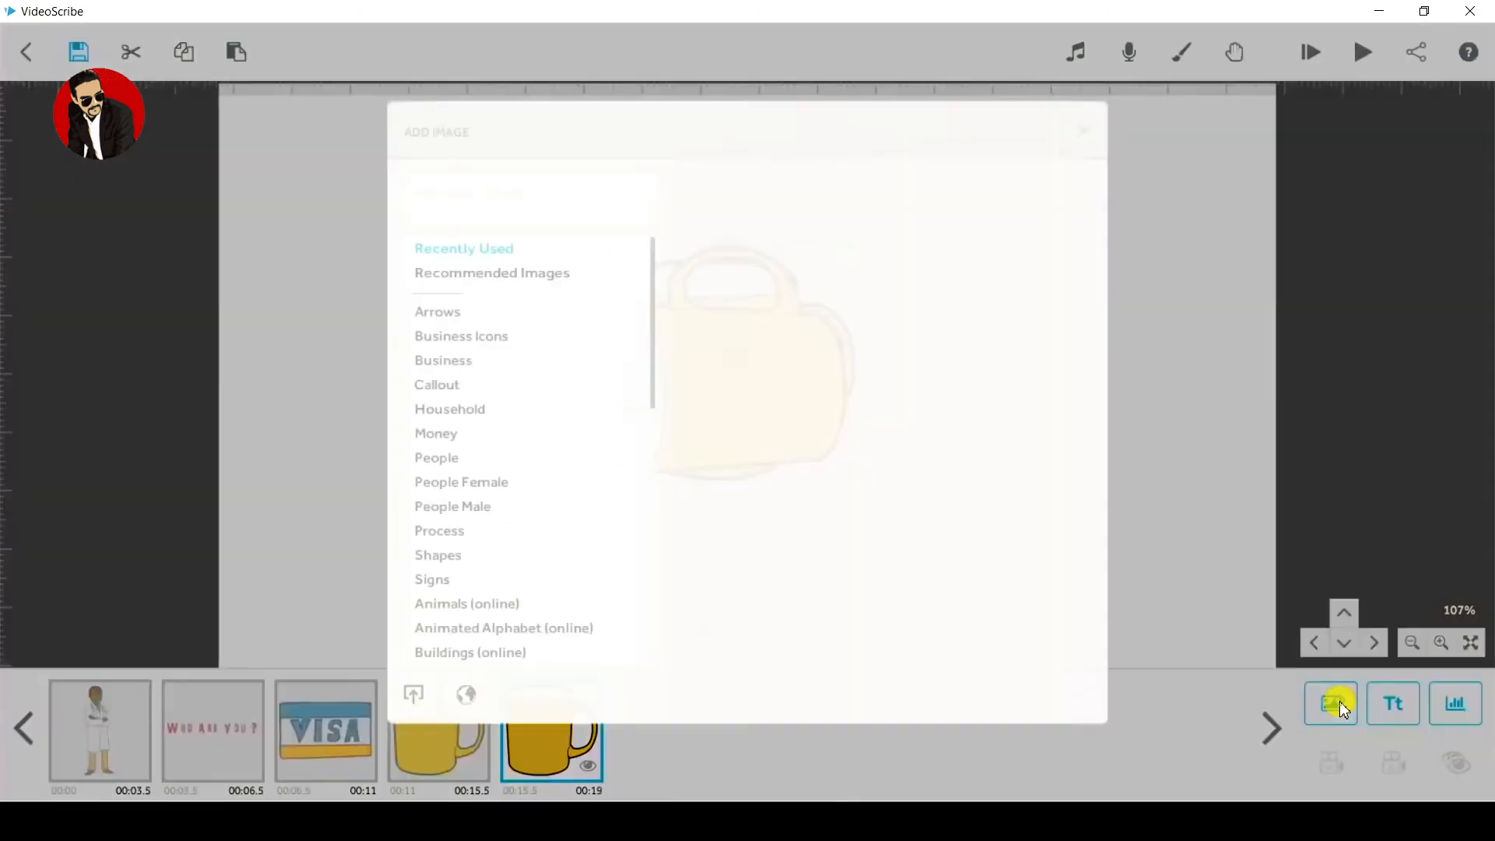
pyautogui.click(459, 339)
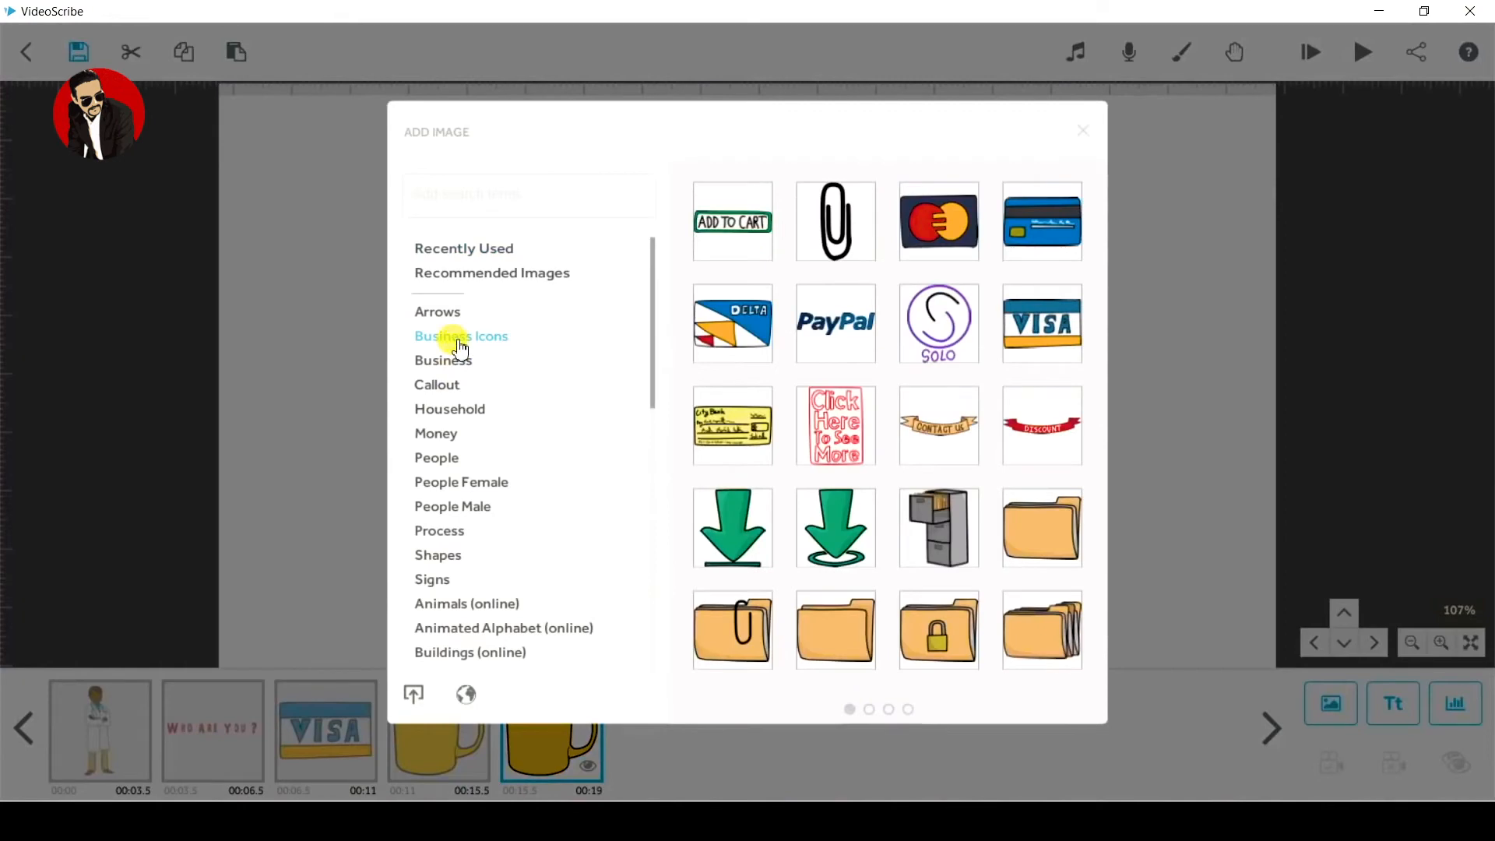
pyautogui.click(1043, 223)
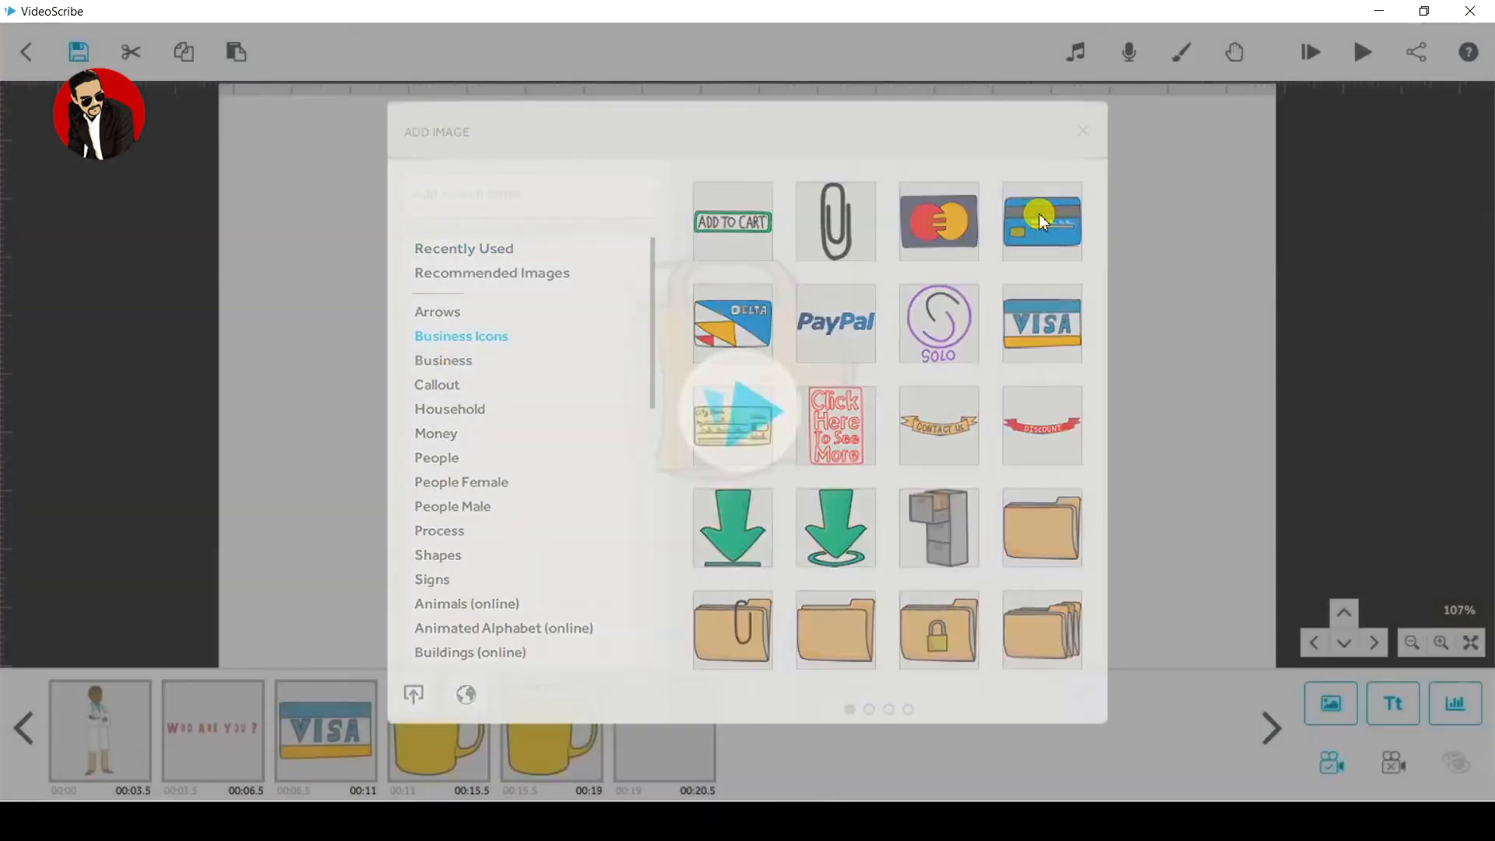
pyautogui.moveTo(862, 335)
pyautogui.mouseDown()
pyautogui.moveTo(834, 7)
pyautogui.moveTo(835, 236)
pyautogui.moveTo(853, 345)
pyautogui.mouseUp()
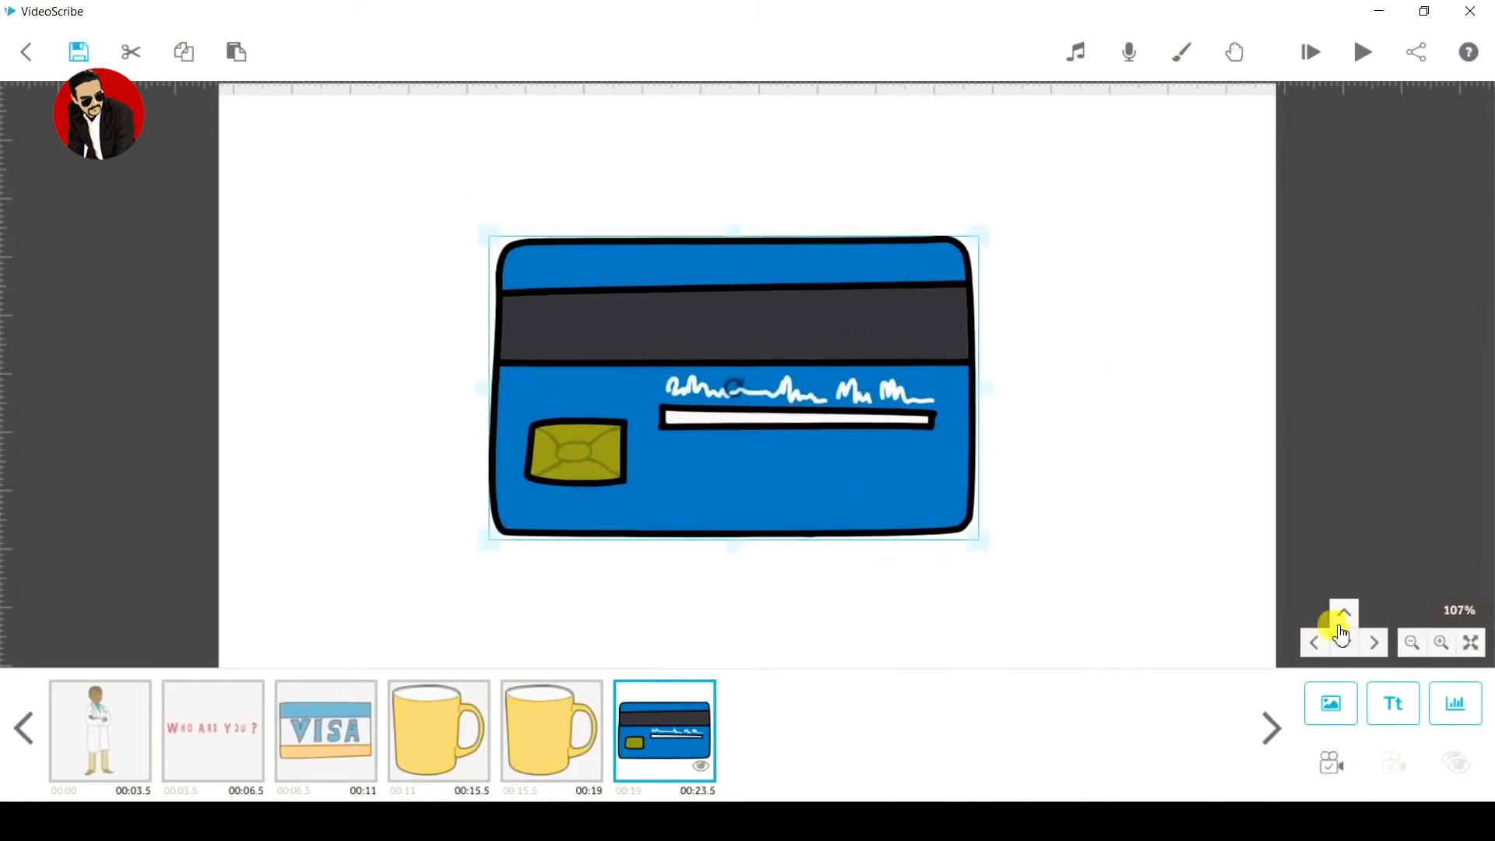
pyautogui.click(1331, 766)
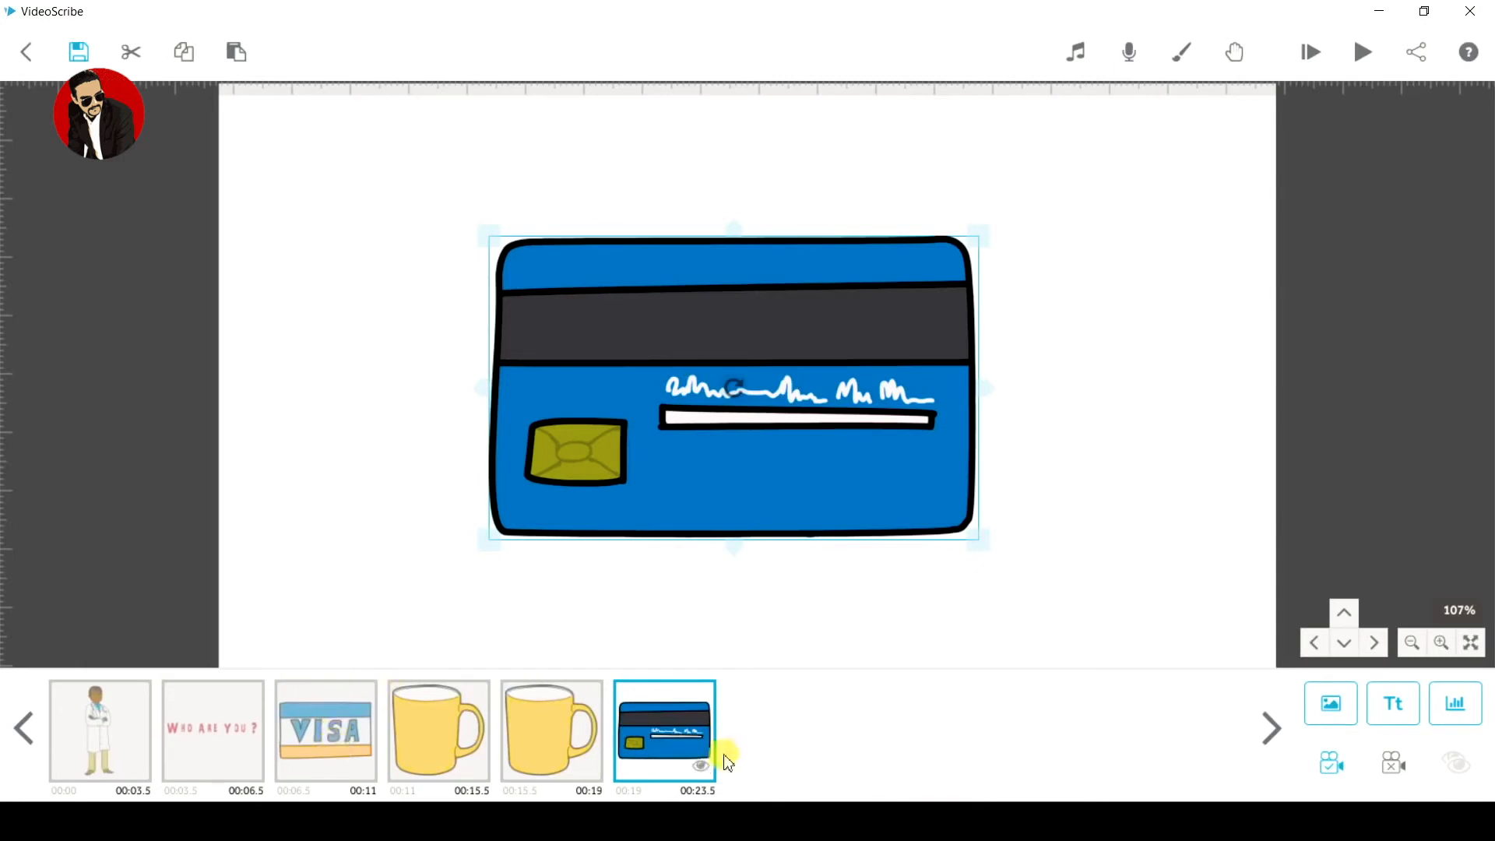
# Step: Add the recently used VISA card image over the blue credit card and set its camera to the current position
pyautogui.click(1329, 713)
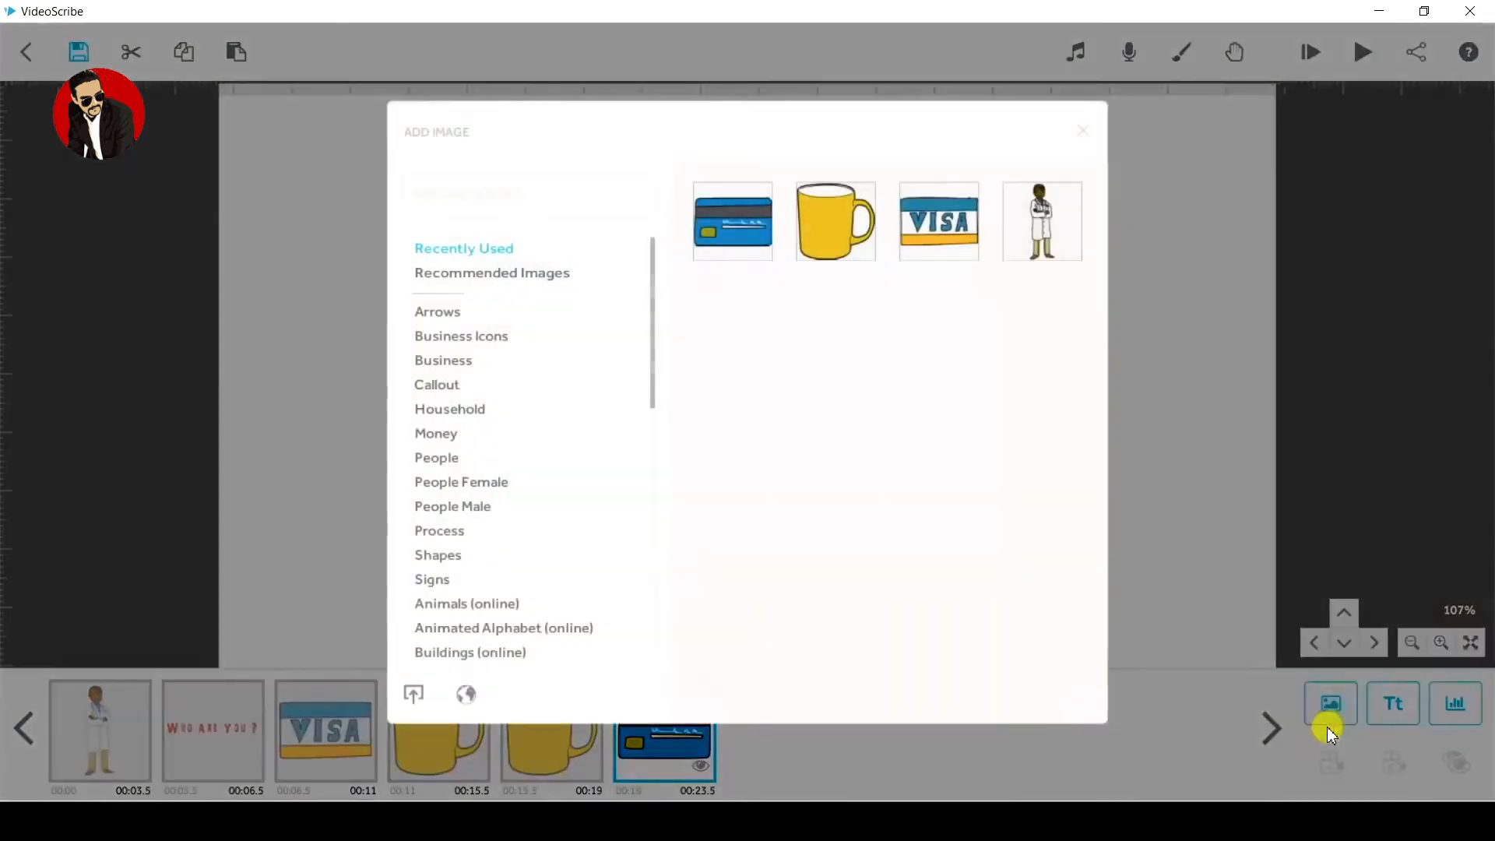
pyautogui.click(958, 248)
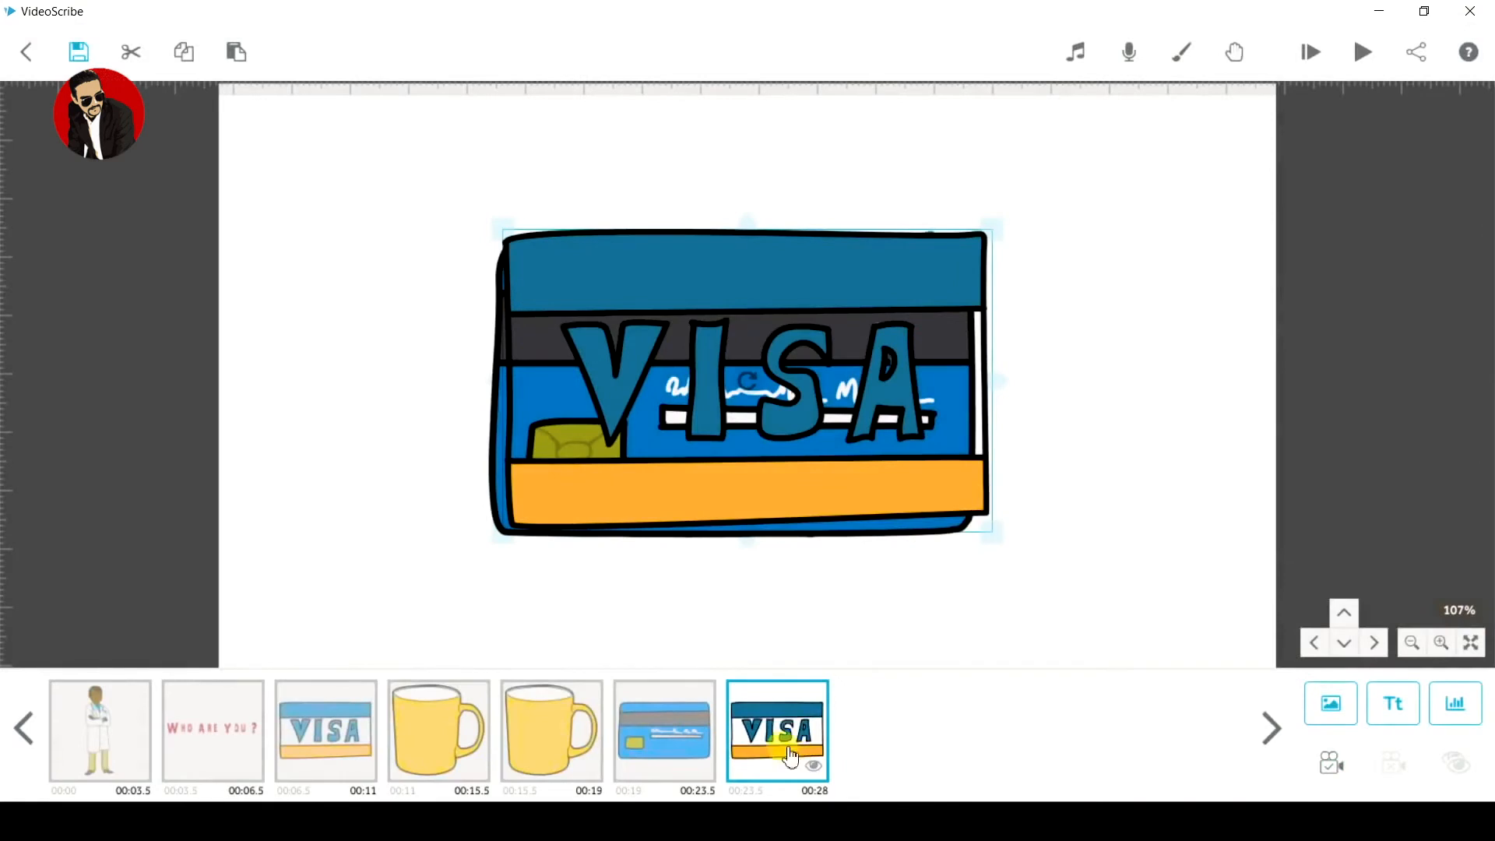
pyautogui.click(698, 718)
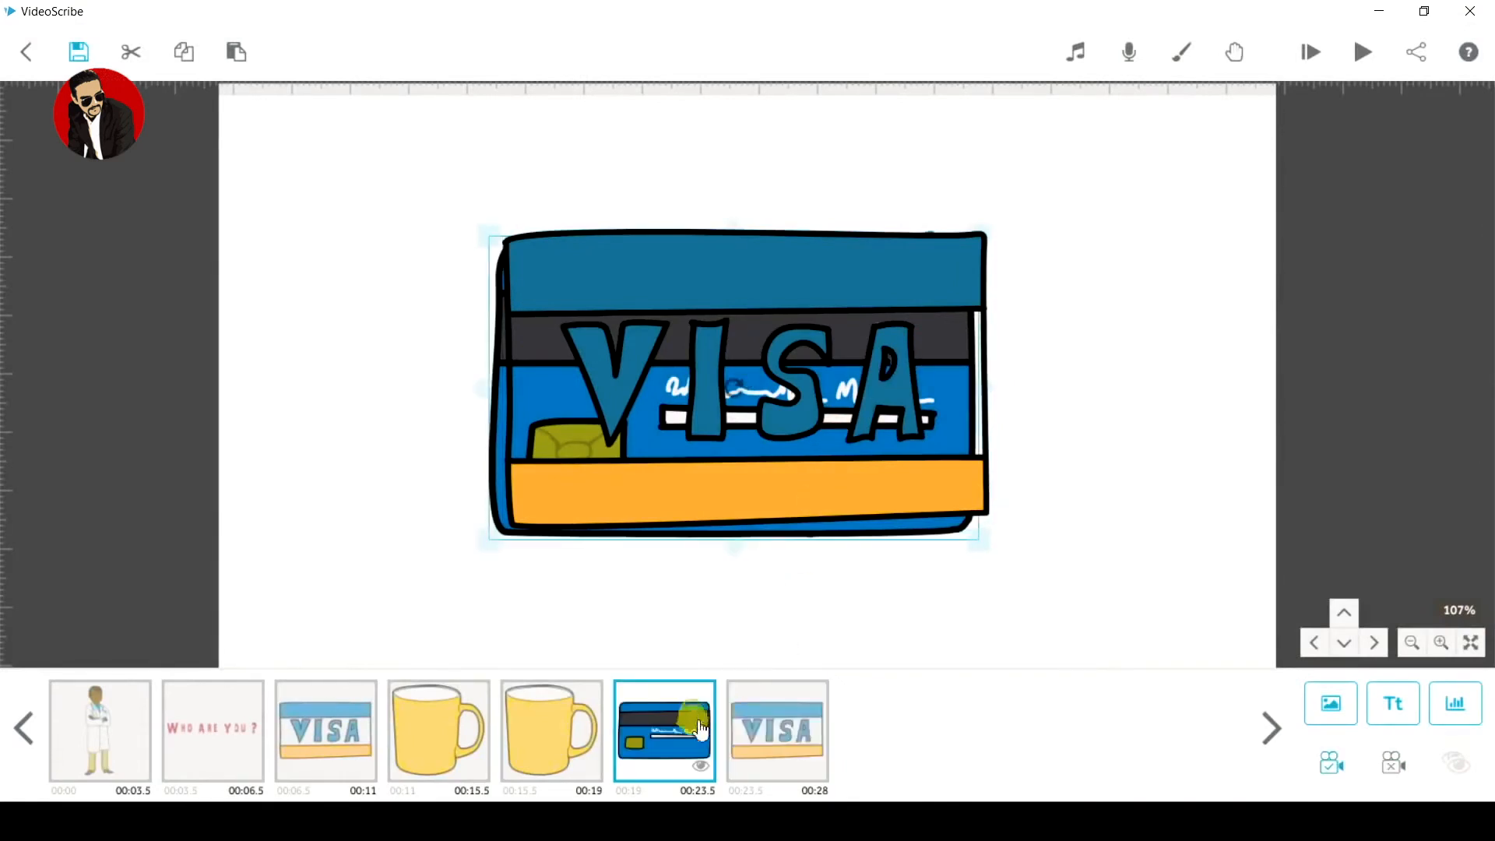
pyautogui.click(751, 717)
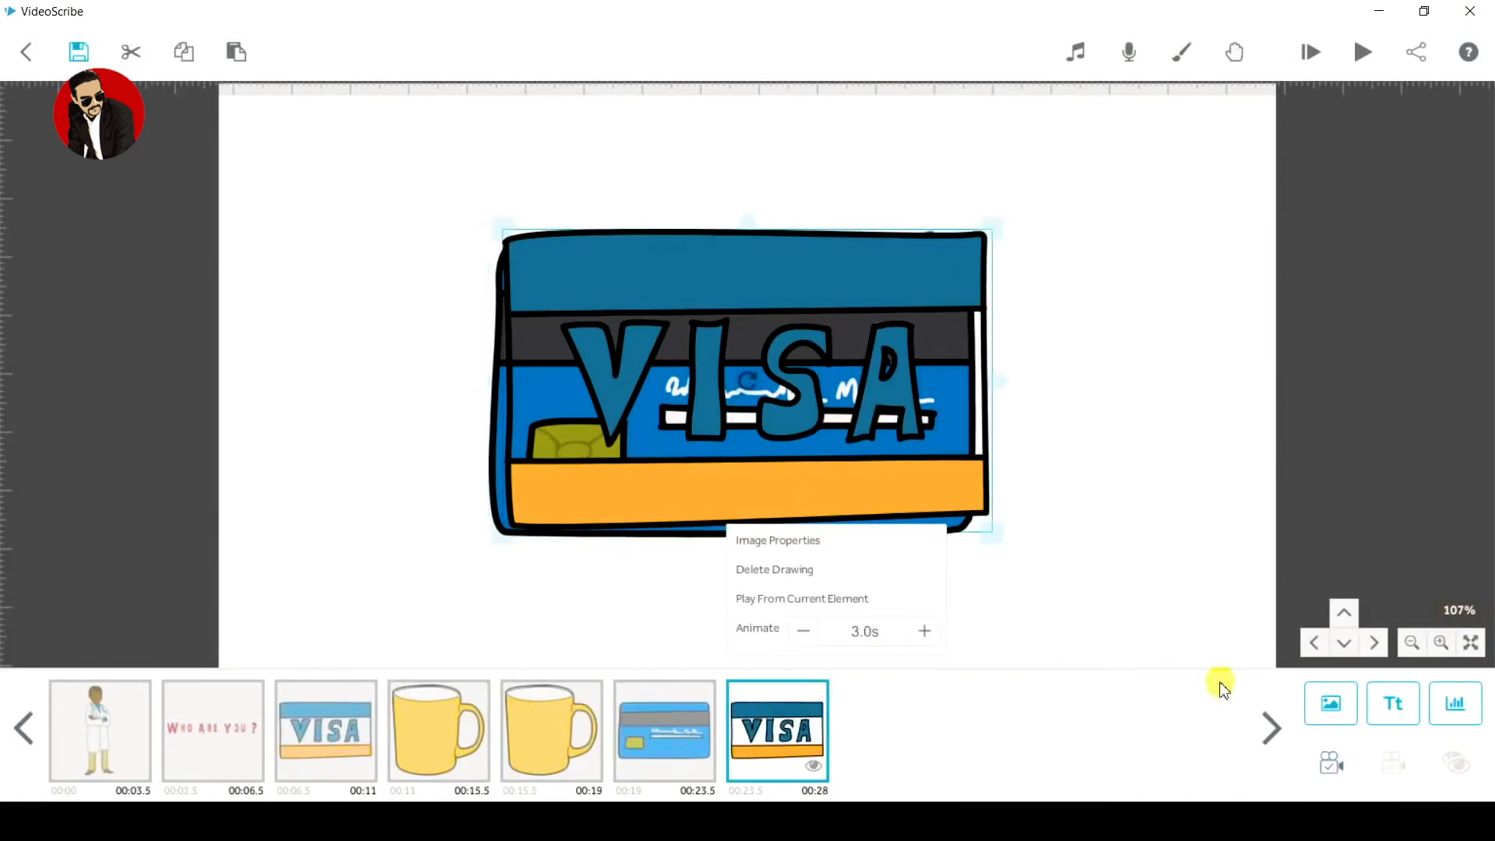
pyautogui.click(1330, 769)
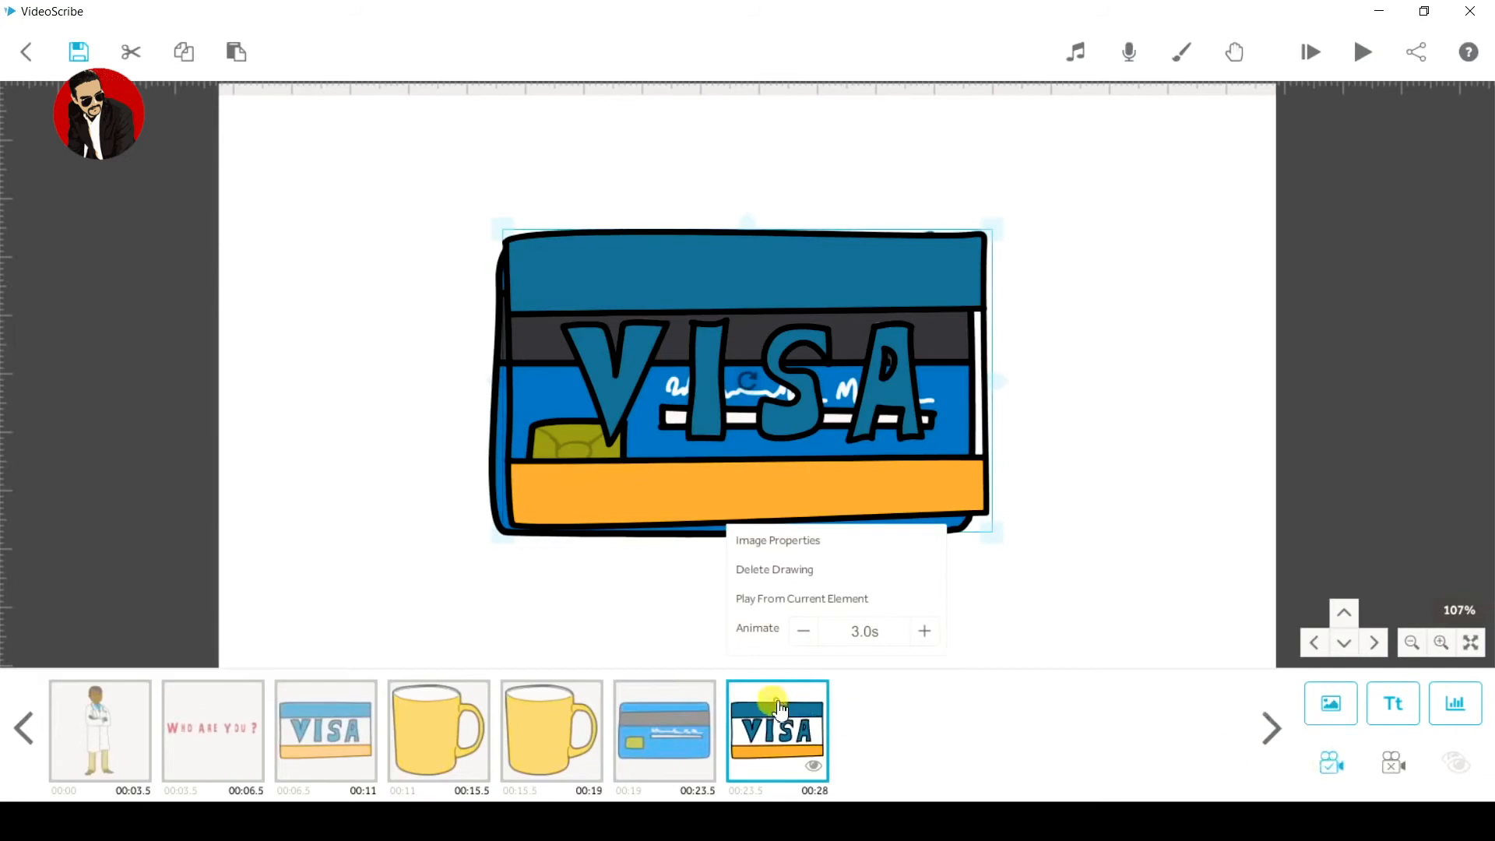
# Step: Set the new VISA card to Morph from the blue credit card with a 2-second animate time
pyautogui.click(779, 545)
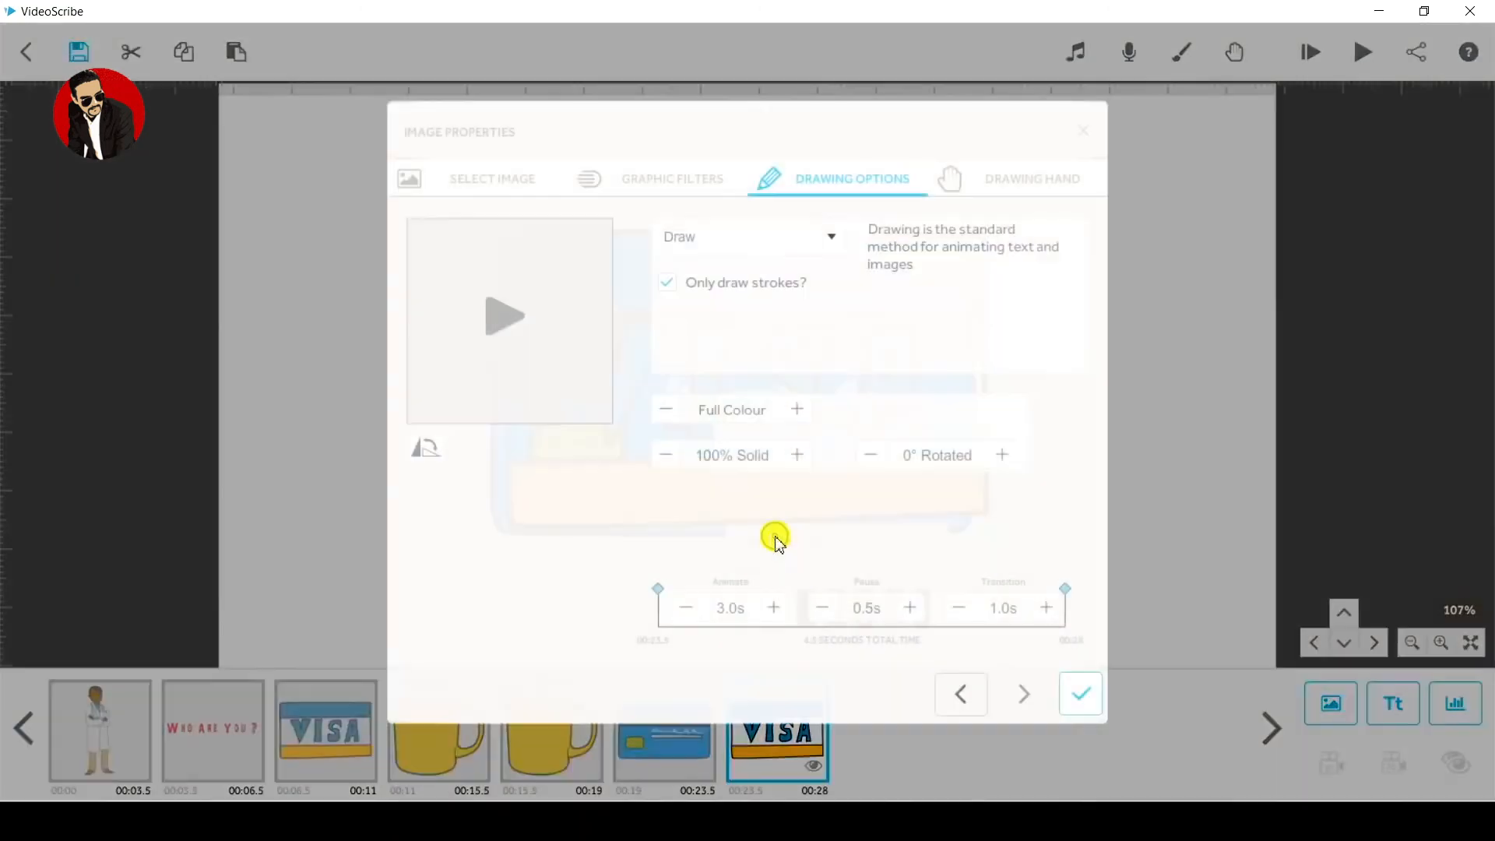
pyautogui.click(693, 259)
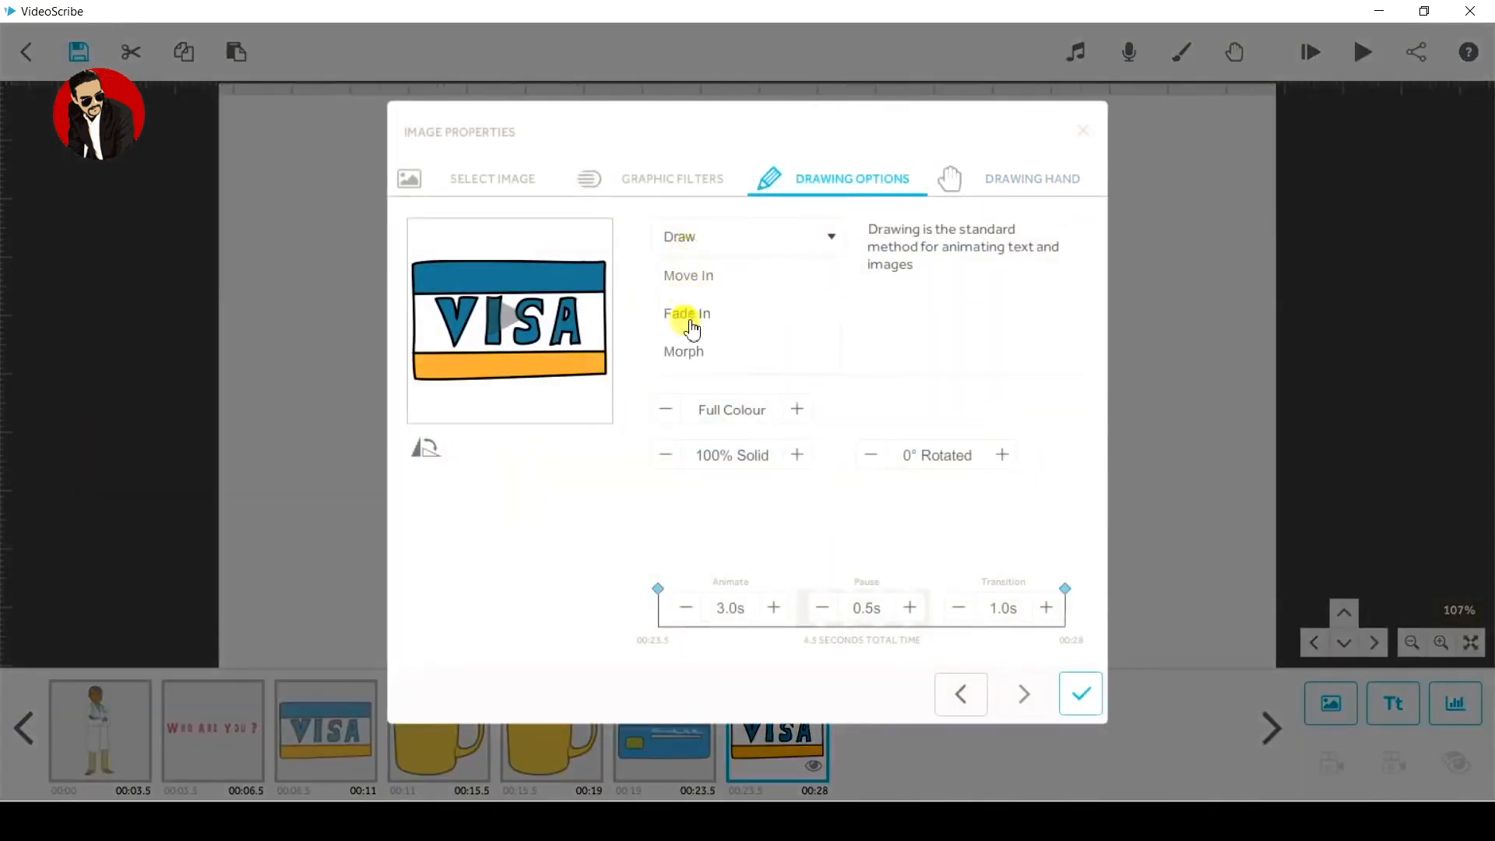
pyautogui.click(689, 354)
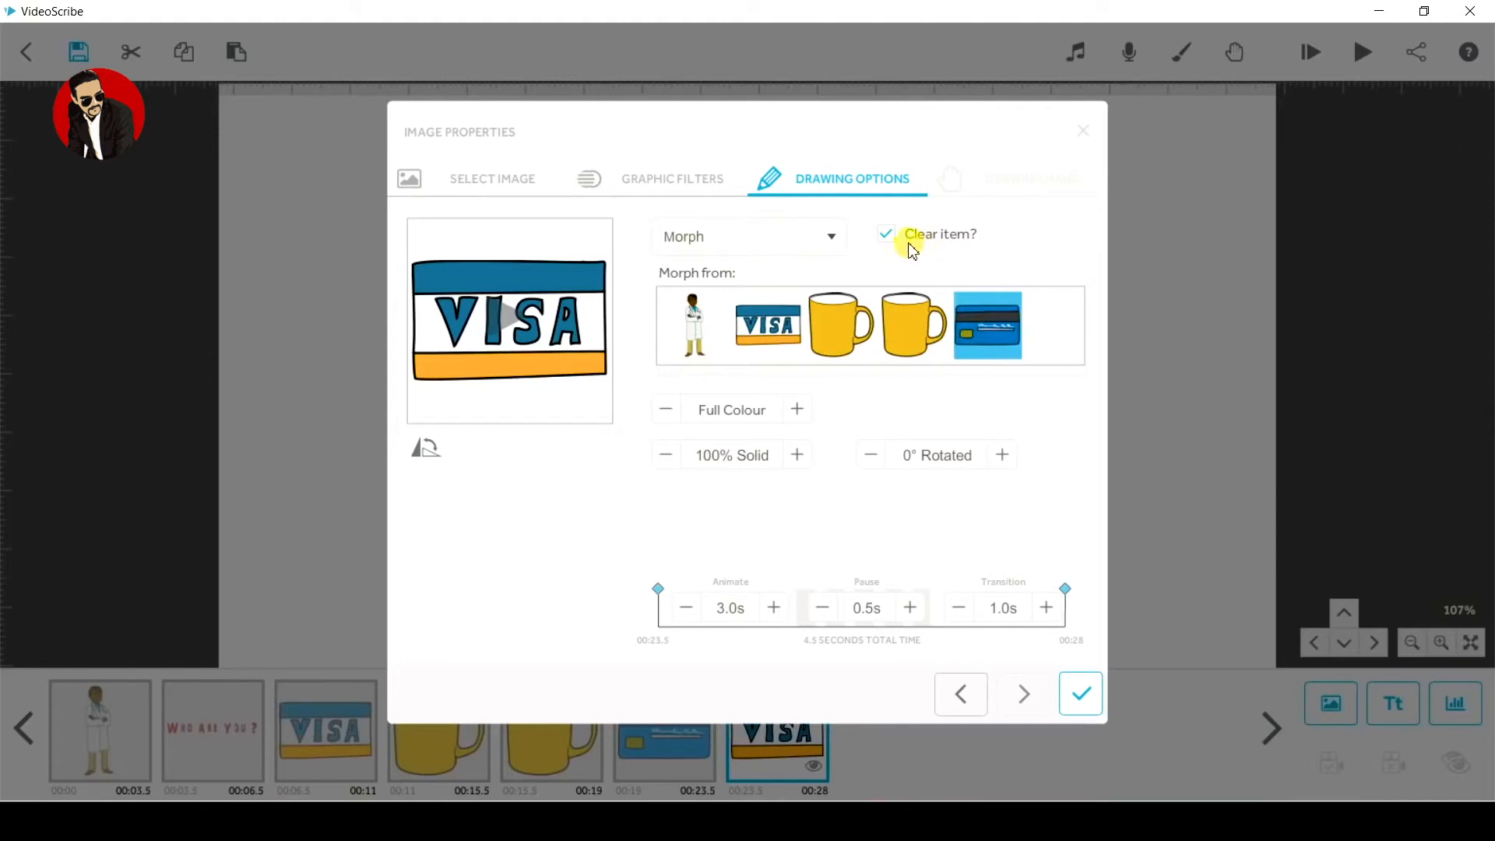
pyautogui.click(729, 615)
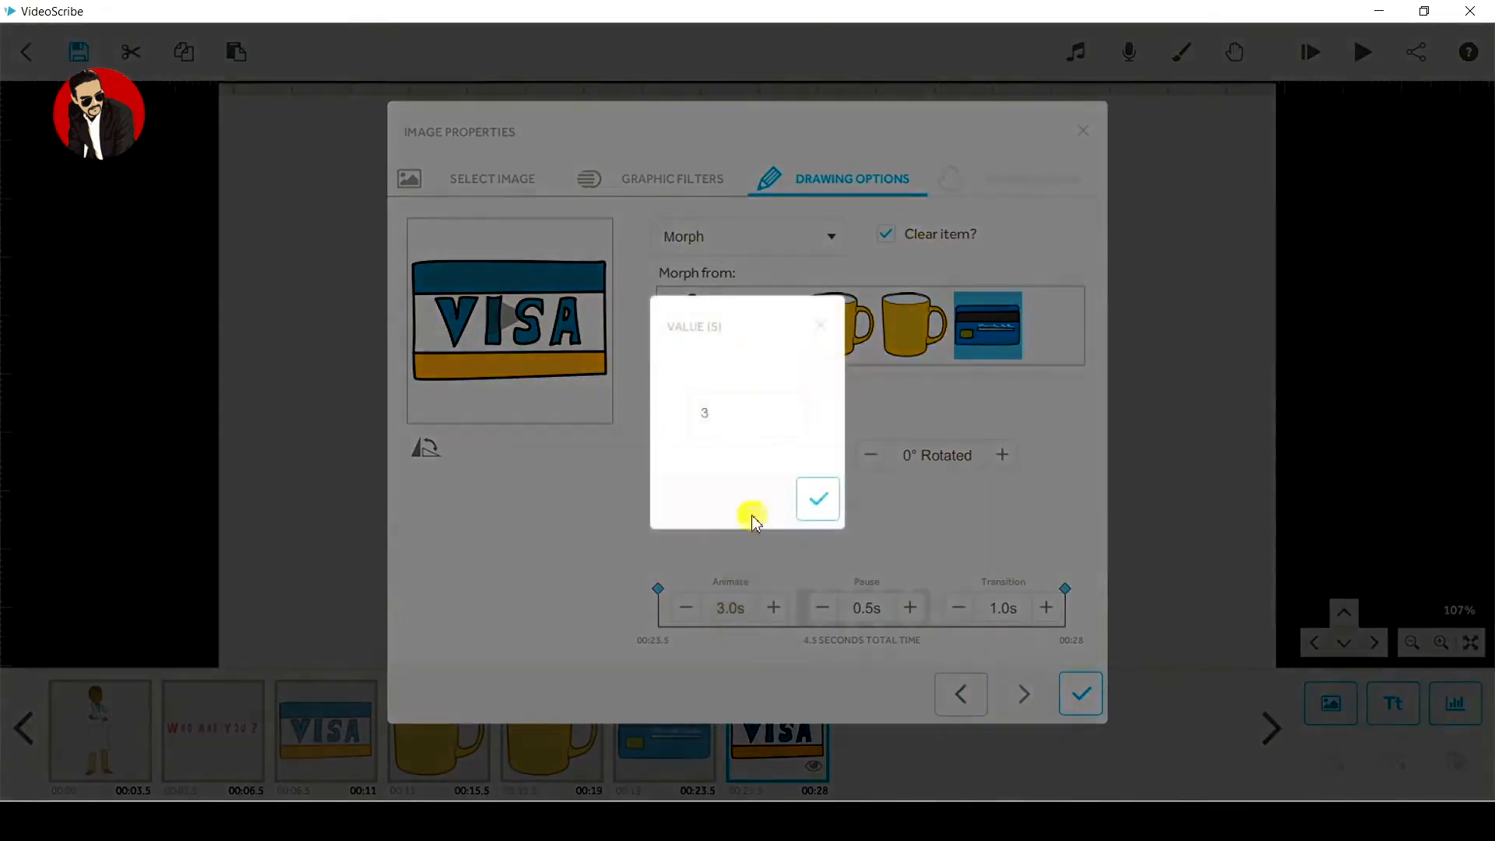
pyautogui.click(818, 499)
pyautogui.click(1079, 693)
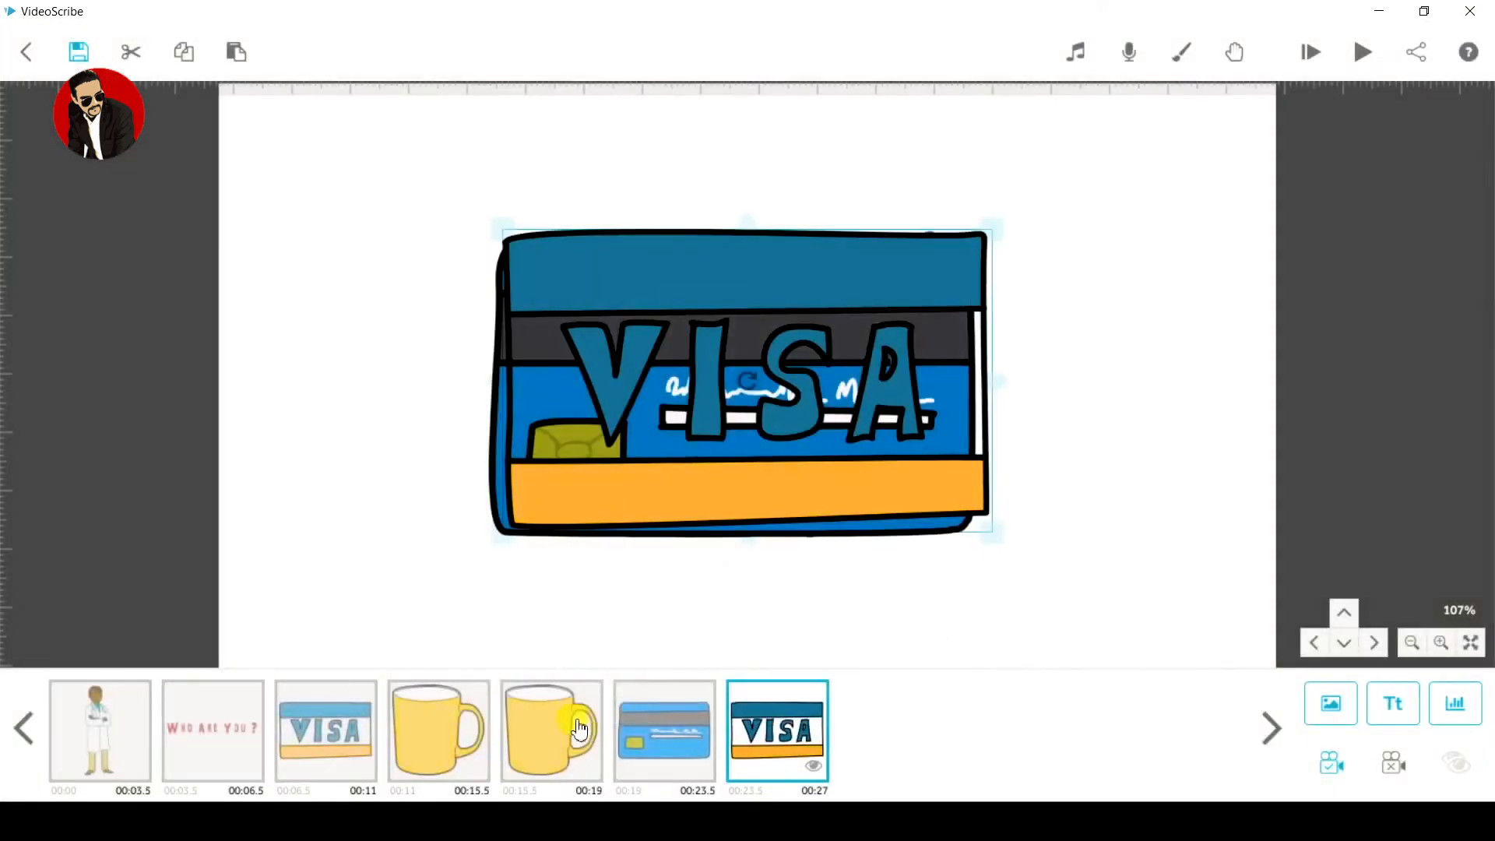
# Step: Hide the last VISA card to check the blue card beneath it, show it again and select the blue card
pyautogui.click(701, 737)
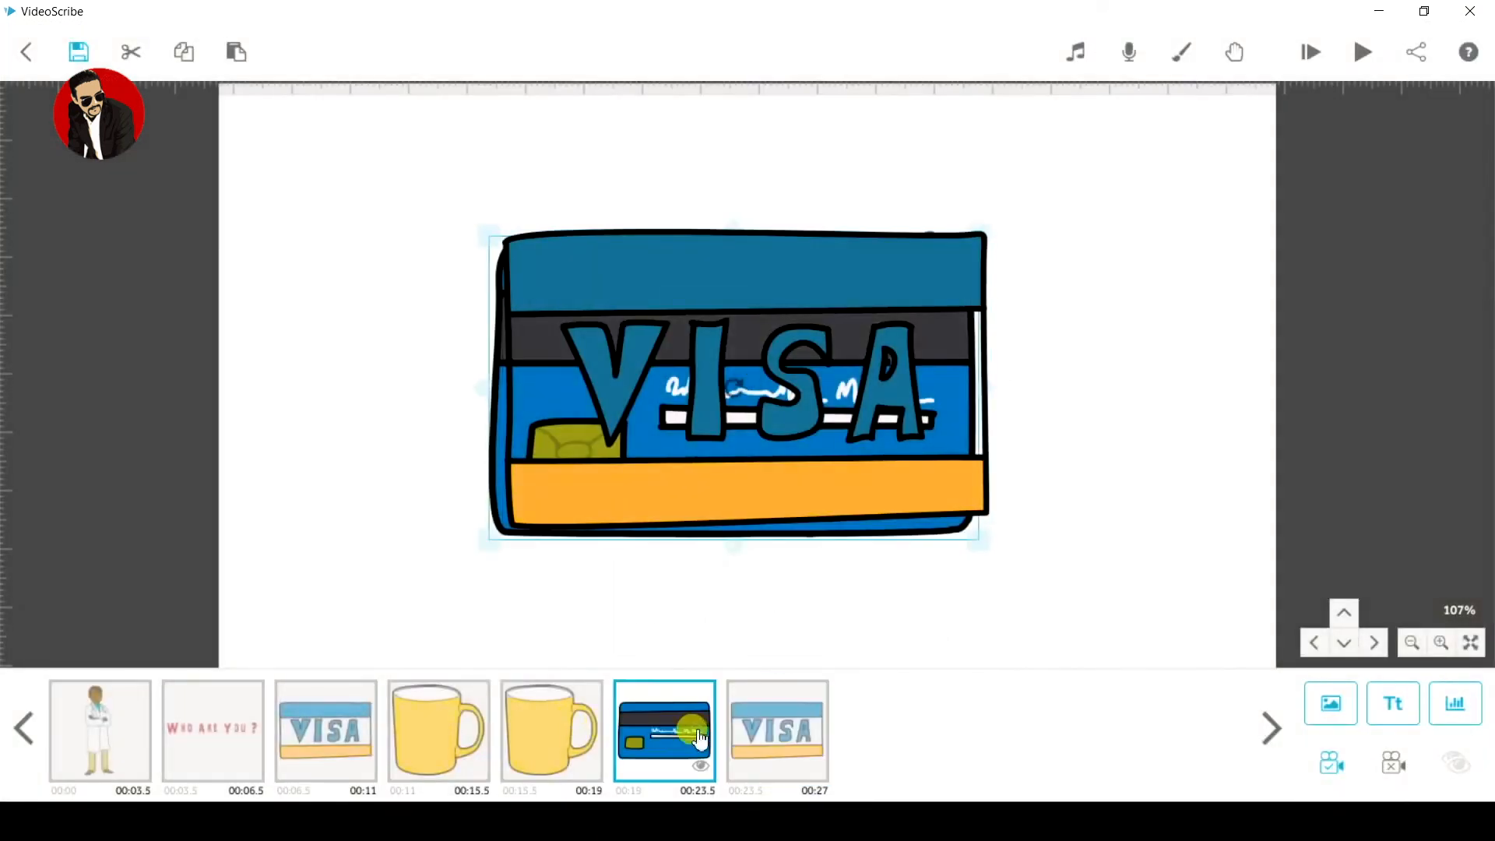
pyautogui.click(812, 777)
pyautogui.click(813, 771)
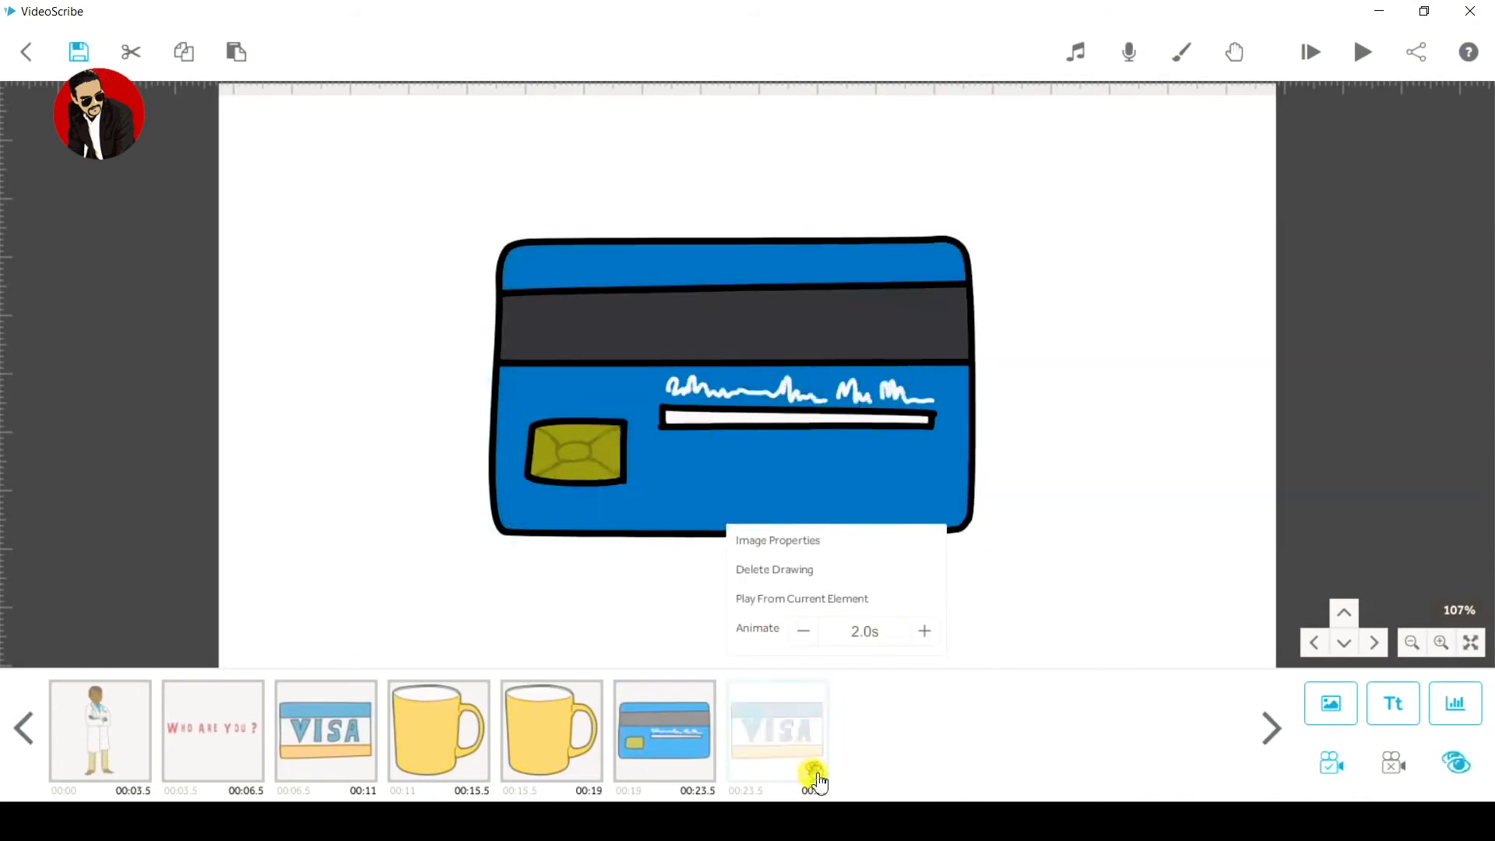
pyautogui.click(674, 723)
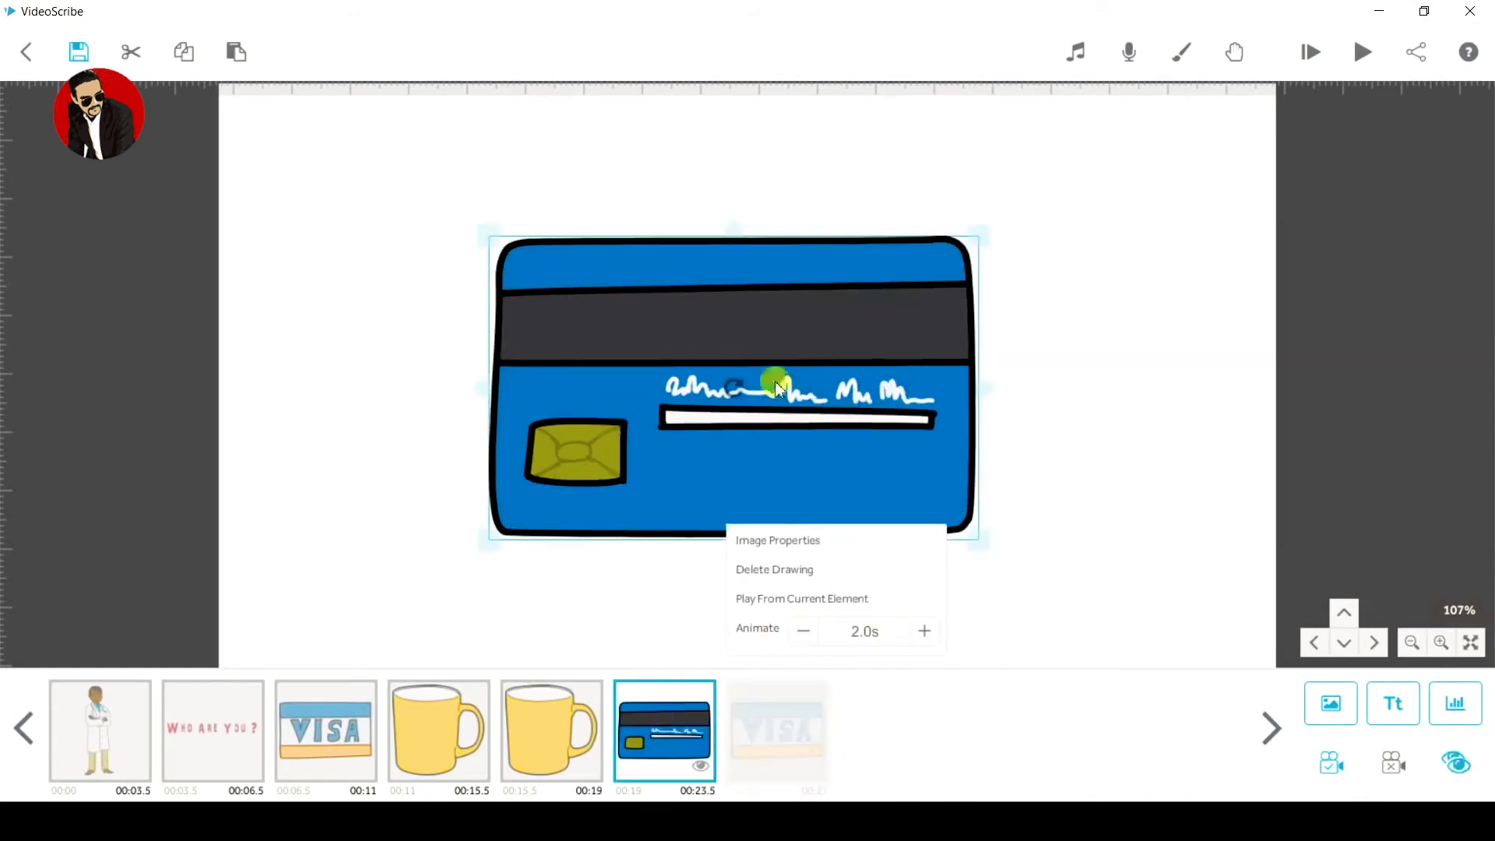
pyautogui.click(810, 760)
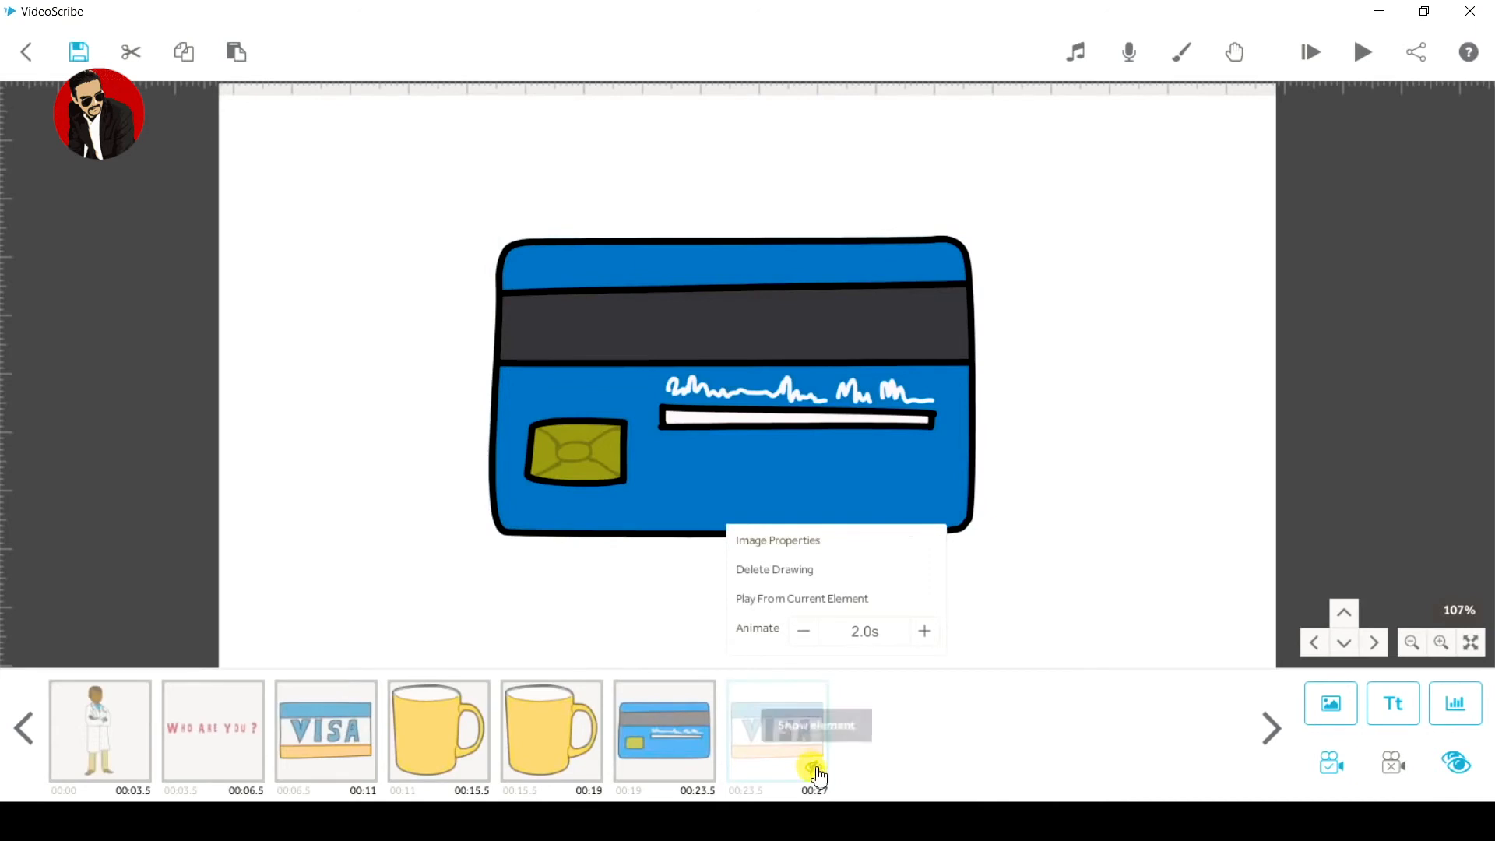
pyautogui.click(813, 766)
pyautogui.click(697, 738)
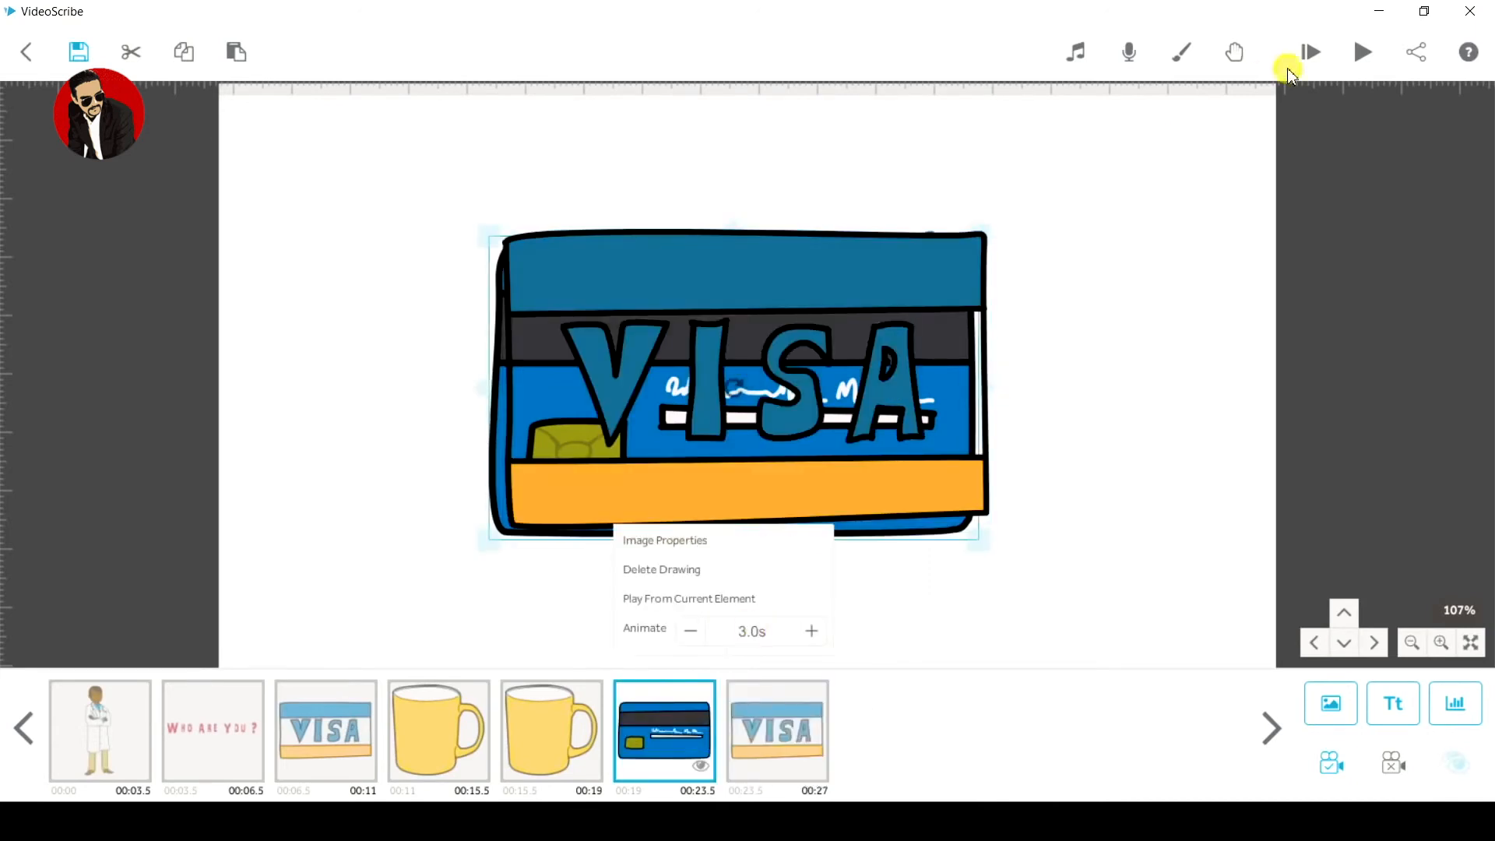
# Step: Preview the scribe from the blue credit card, stop playback and compare the blue card with the last VISA card
pyautogui.click(1362, 52)
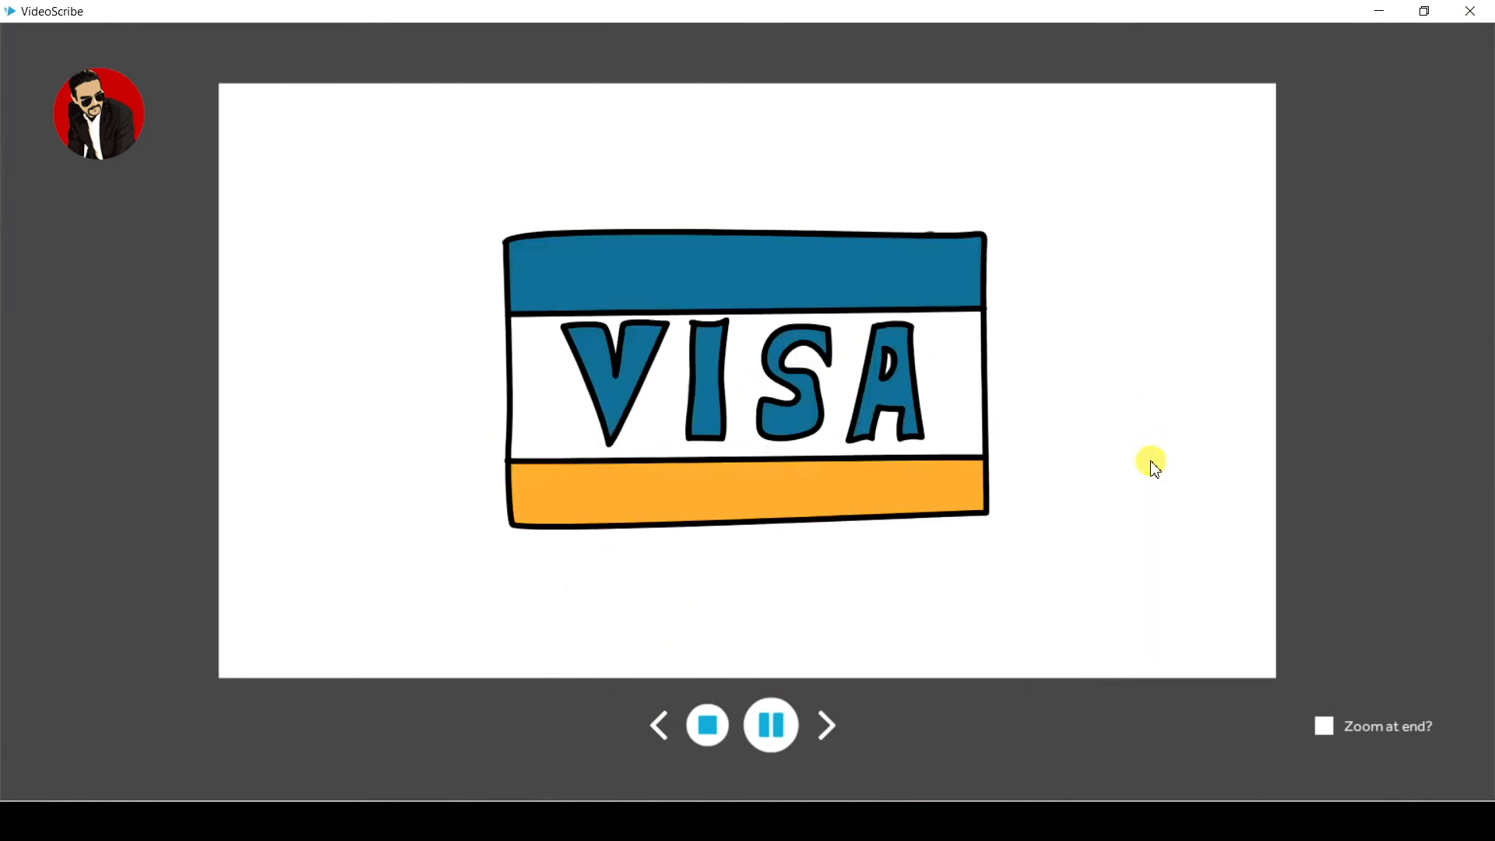
pyautogui.click(708, 724)
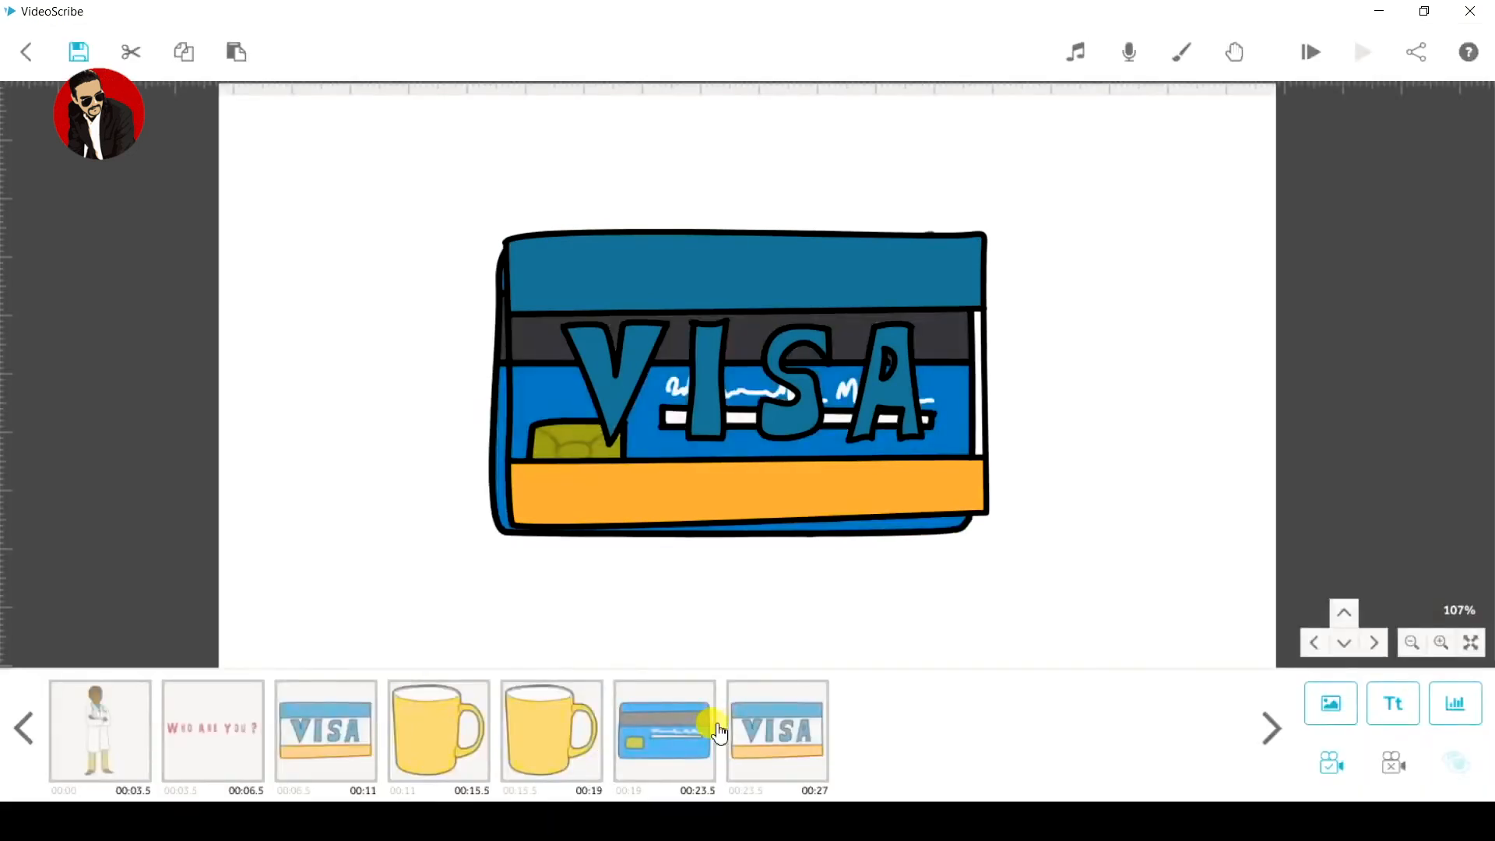
pyautogui.click(660, 721)
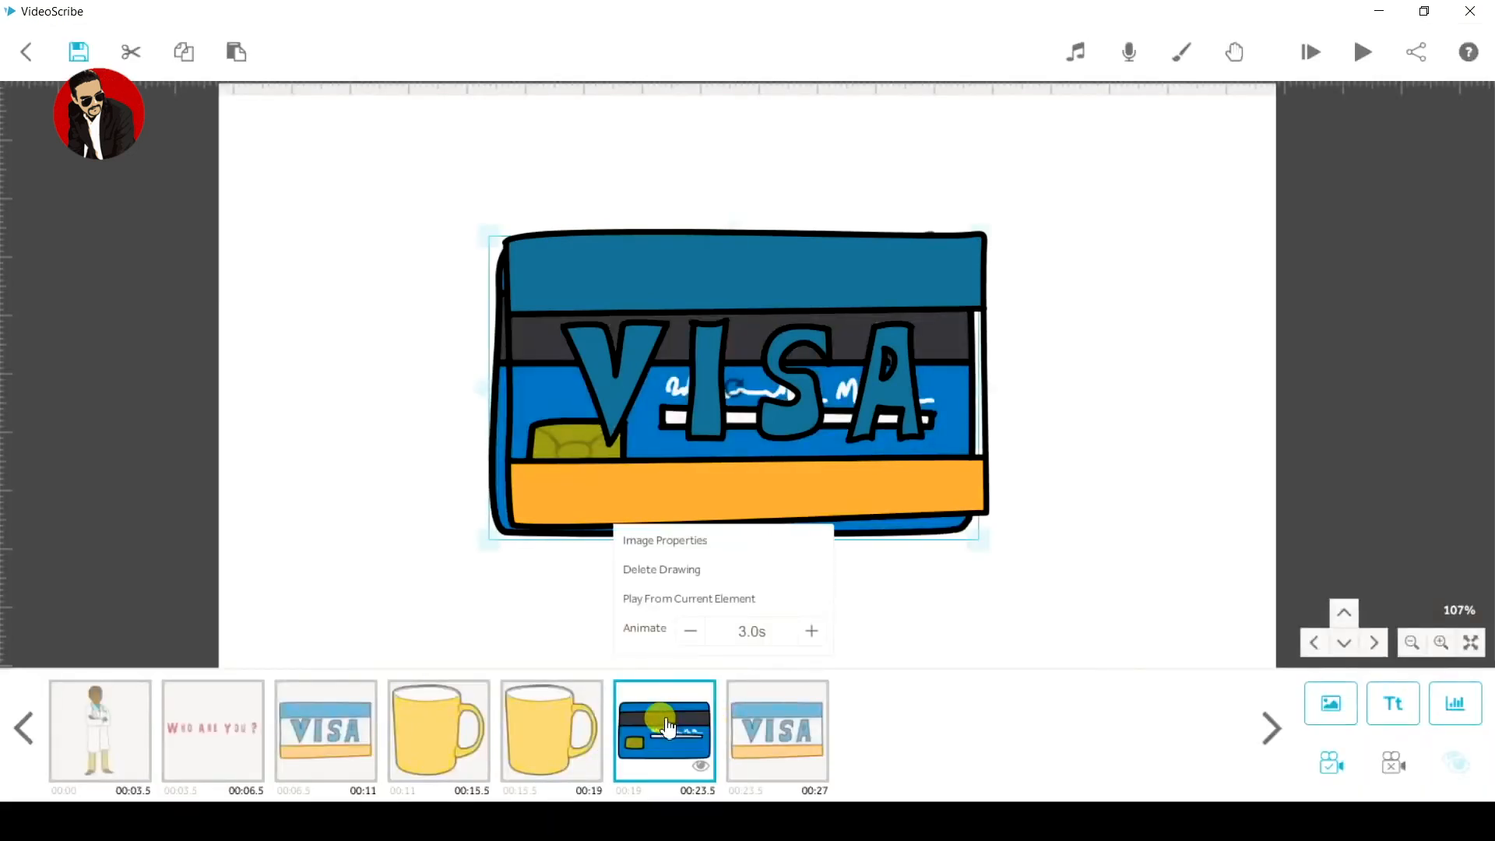
pyautogui.click(787, 775)
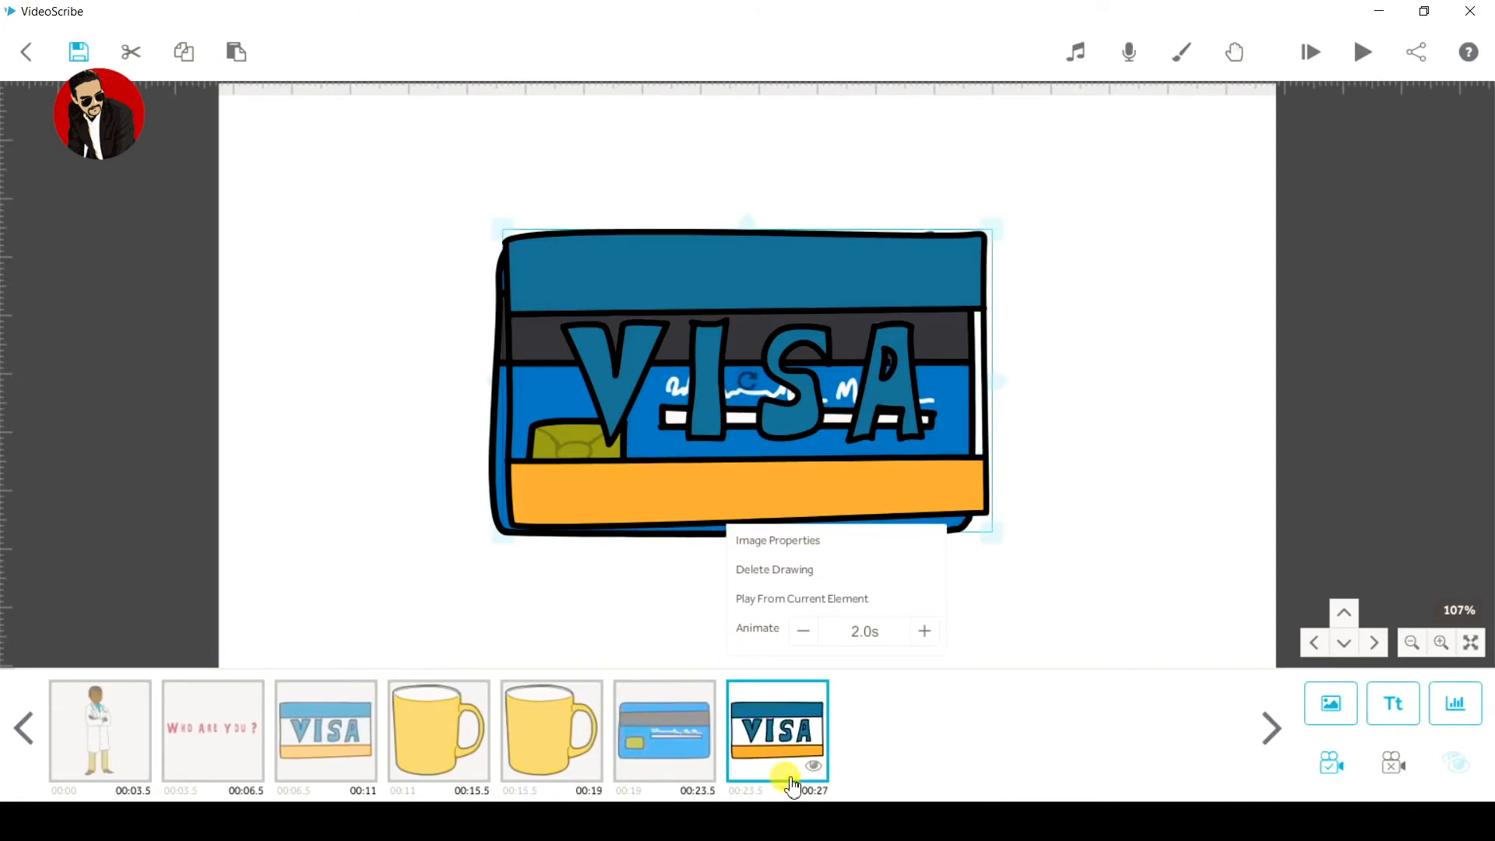
pyautogui.click(667, 743)
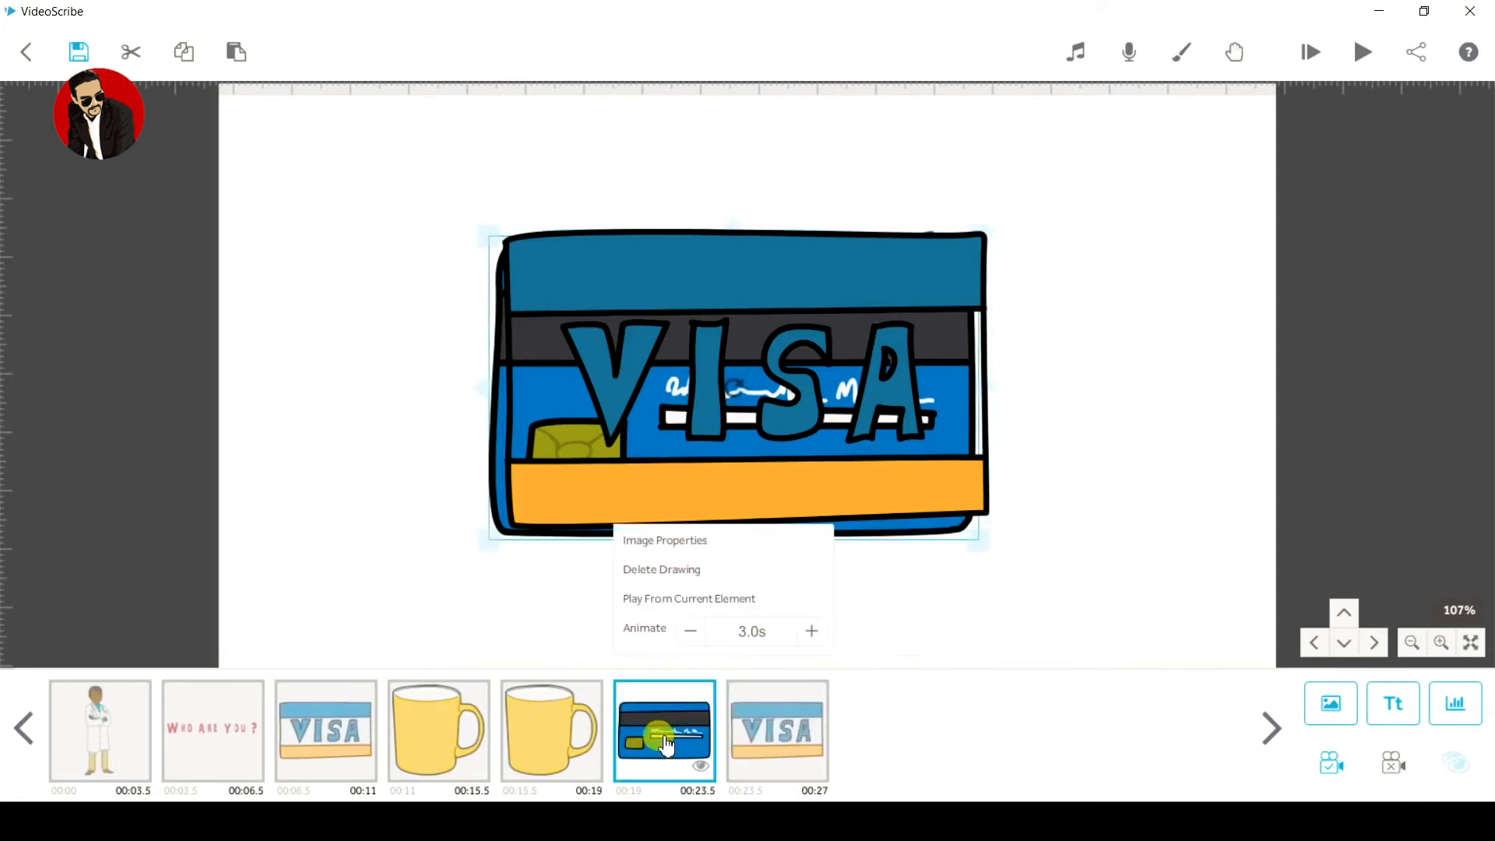
pyautogui.click(759, 735)
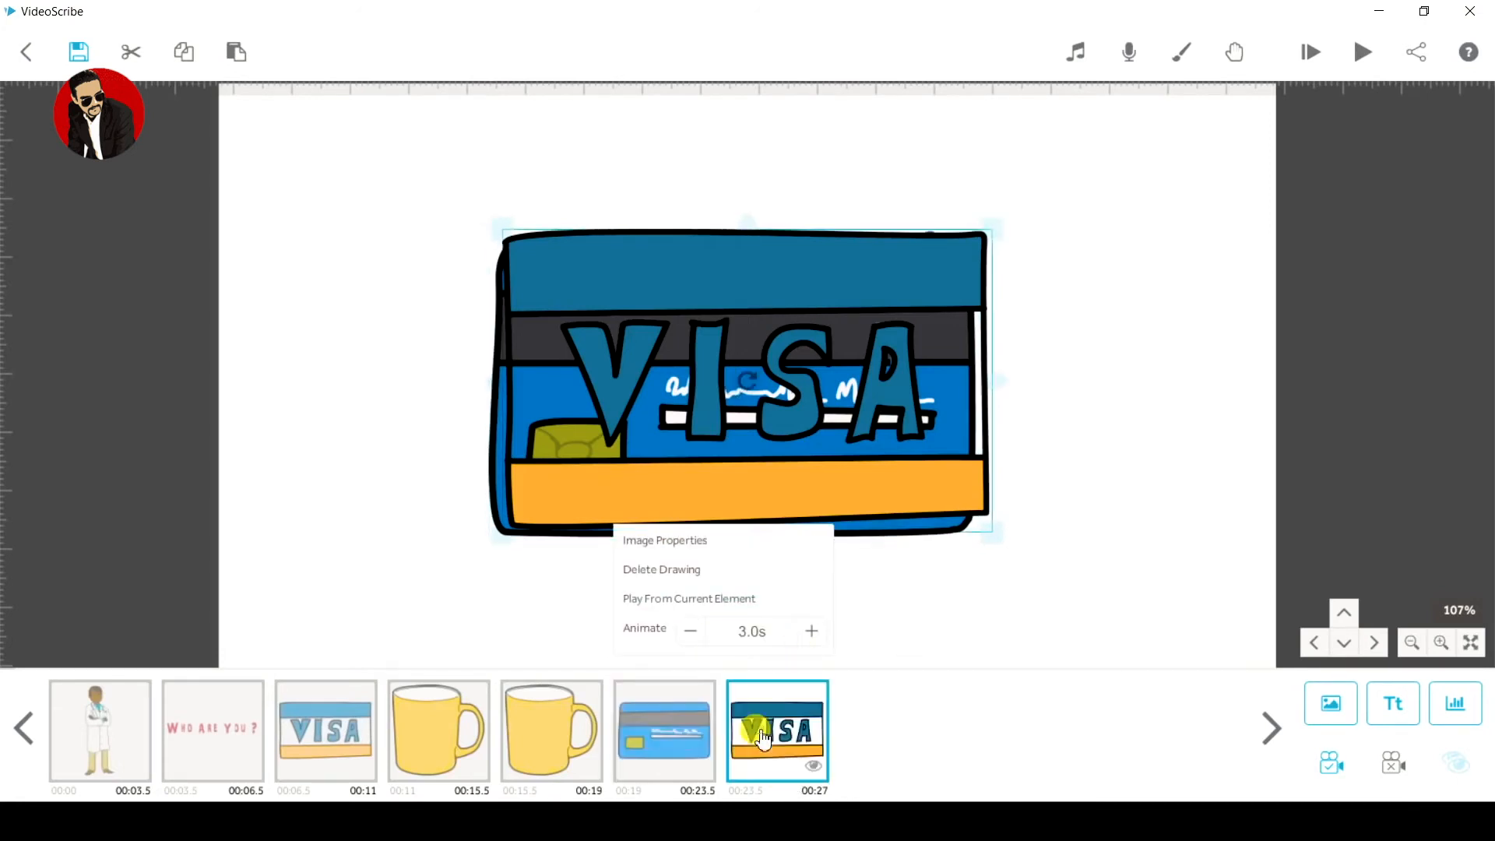
# Step: Play the whole scribe from the start, stop playback and select the last VISA card
pyautogui.click(134, 734)
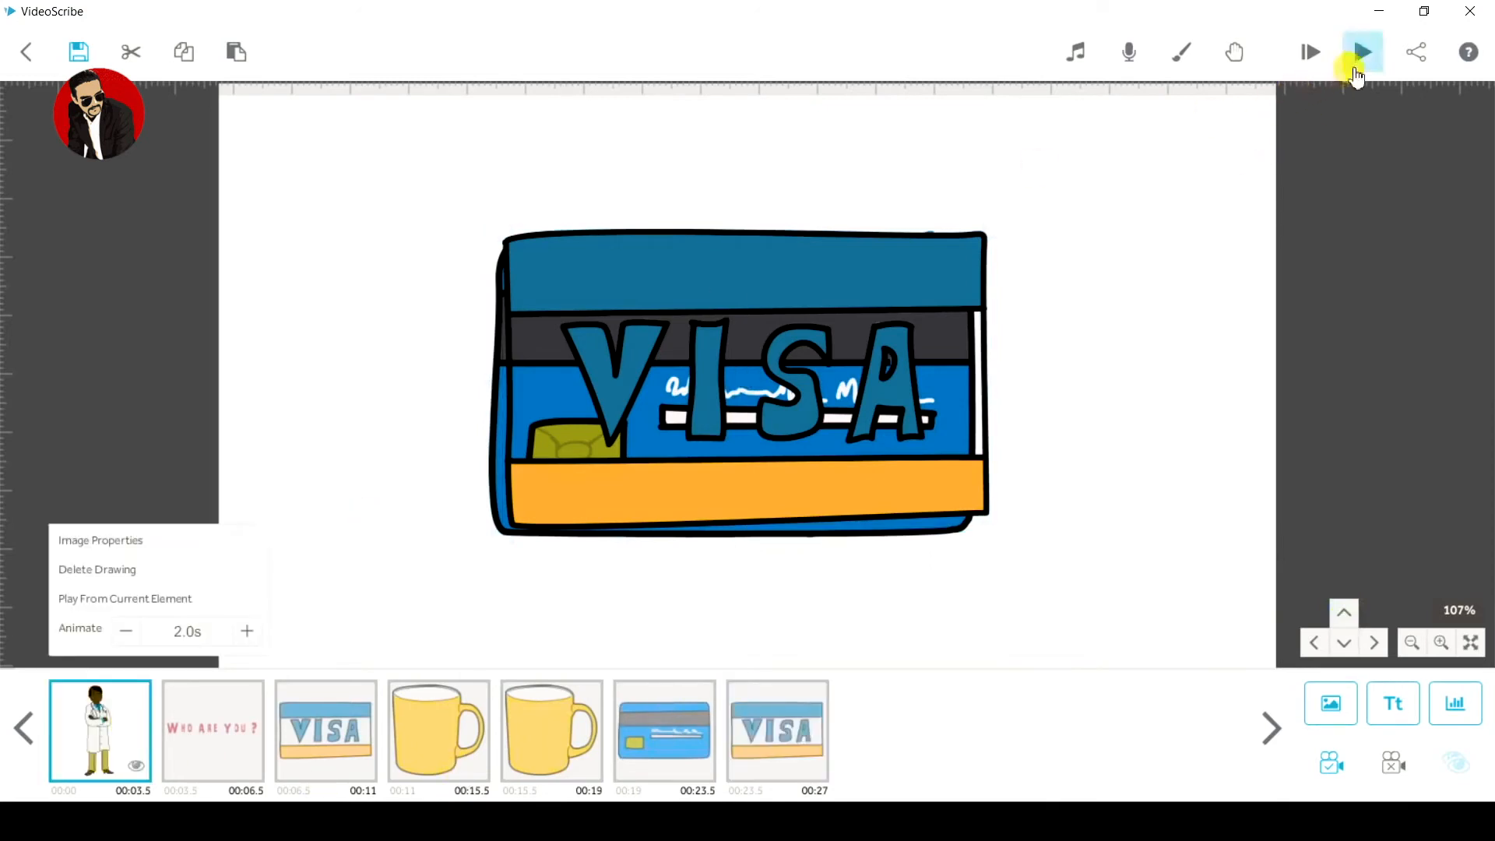
pyautogui.click(1304, 51)
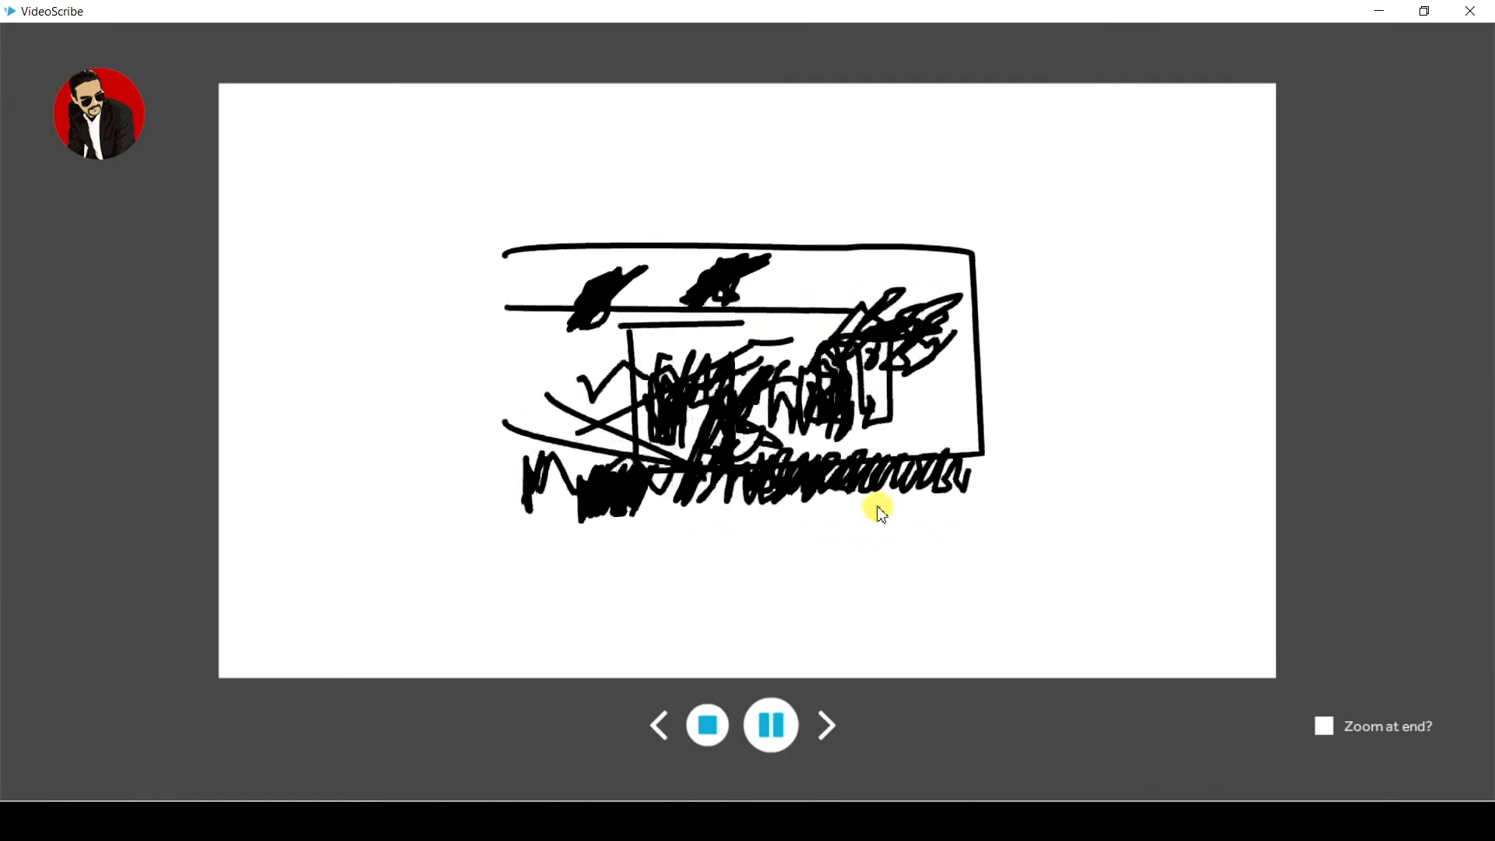
pyautogui.click(707, 728)
pyautogui.click(709, 738)
pyautogui.click(816, 746)
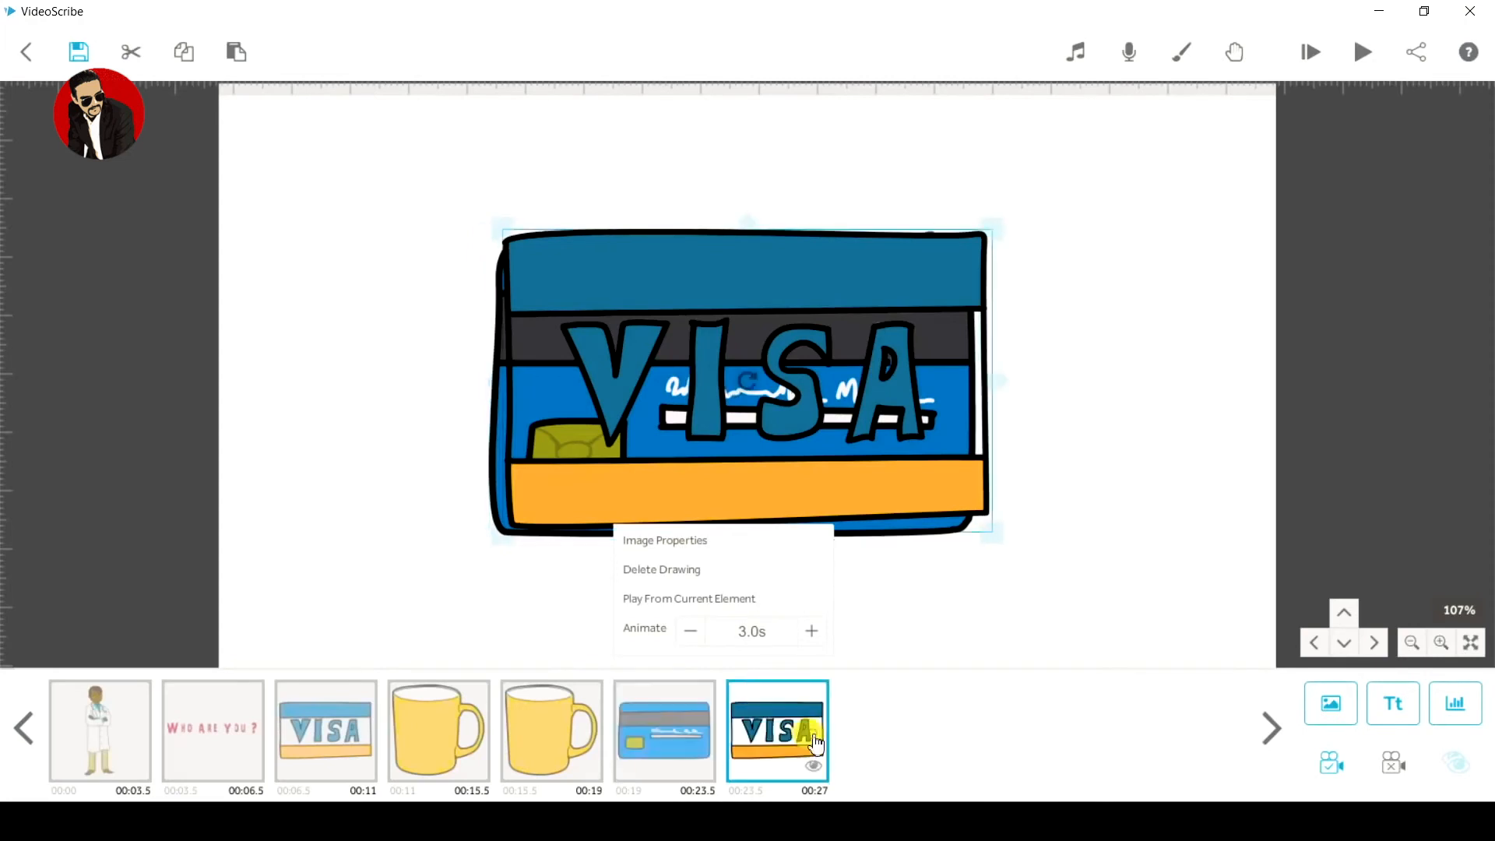
pyautogui.click(893, 518)
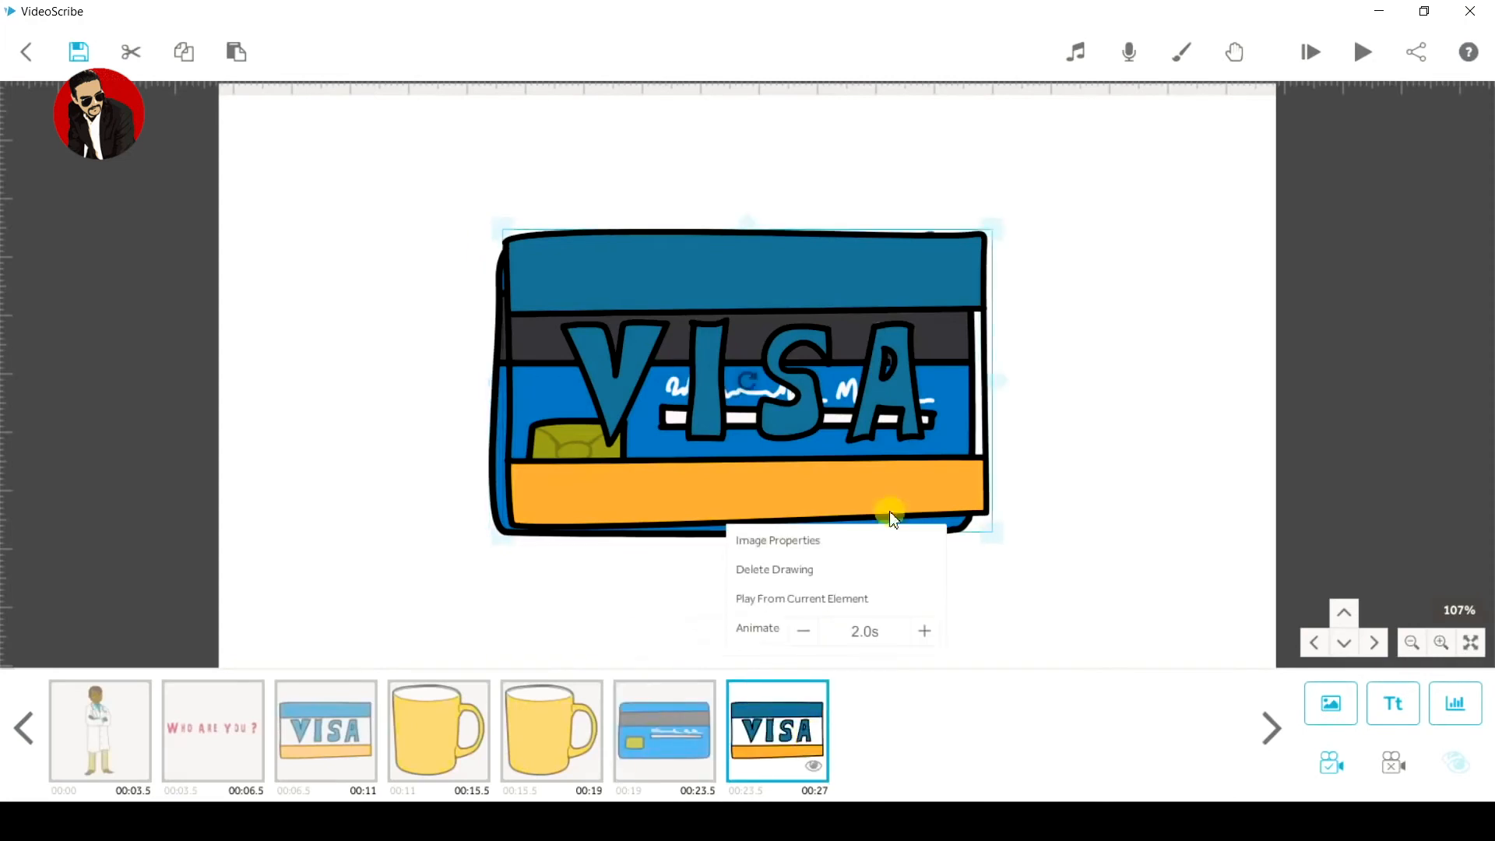
# Step: Set Adrenaline Junkie as the background music with its volume lowered to about a fifth, and briefly preview the scribe from the start
pyautogui.click(1082, 78)
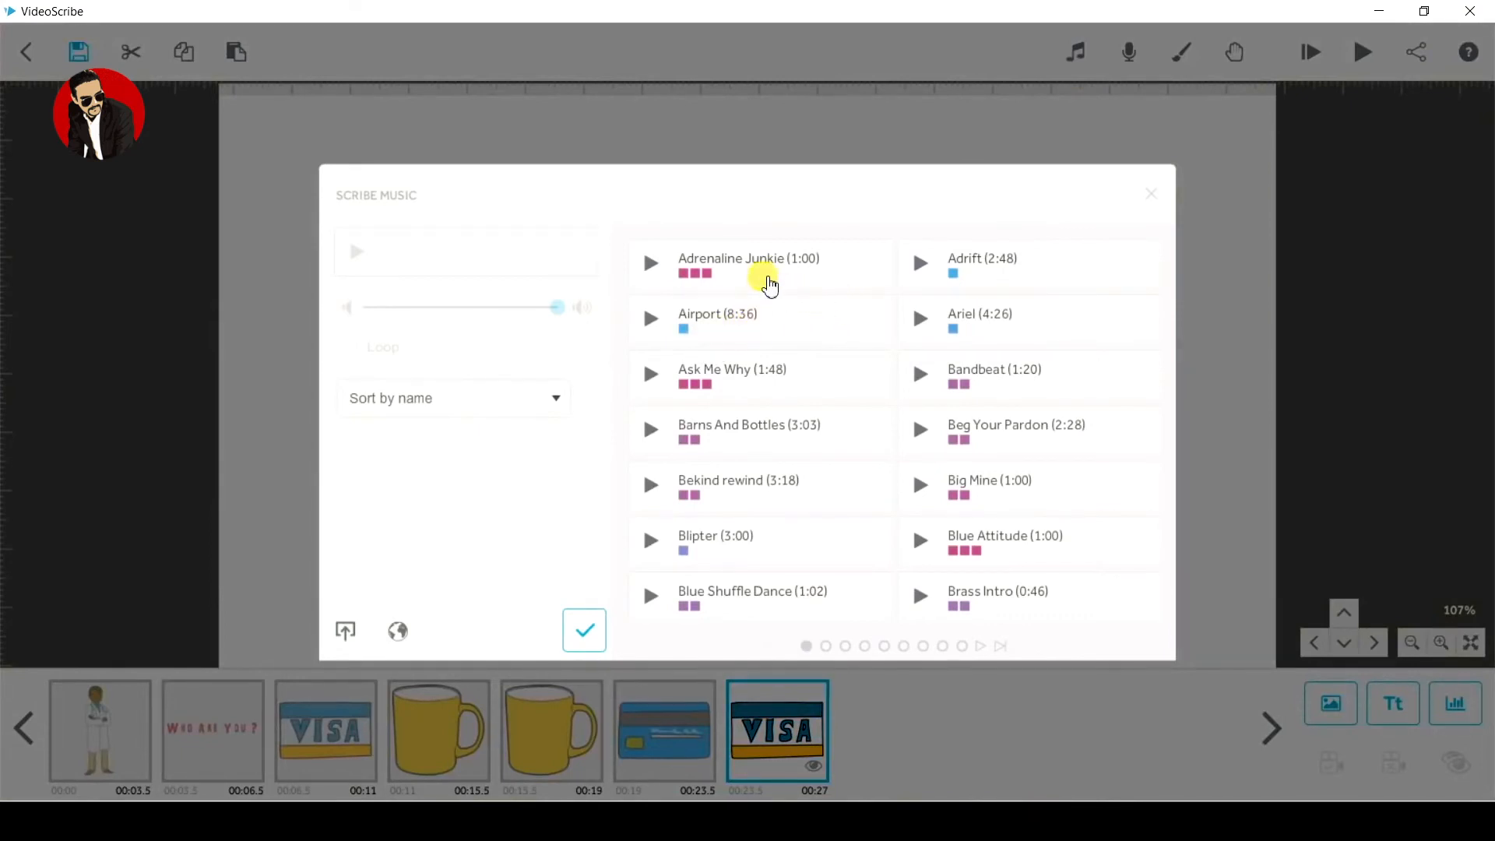
pyautogui.click(770, 286)
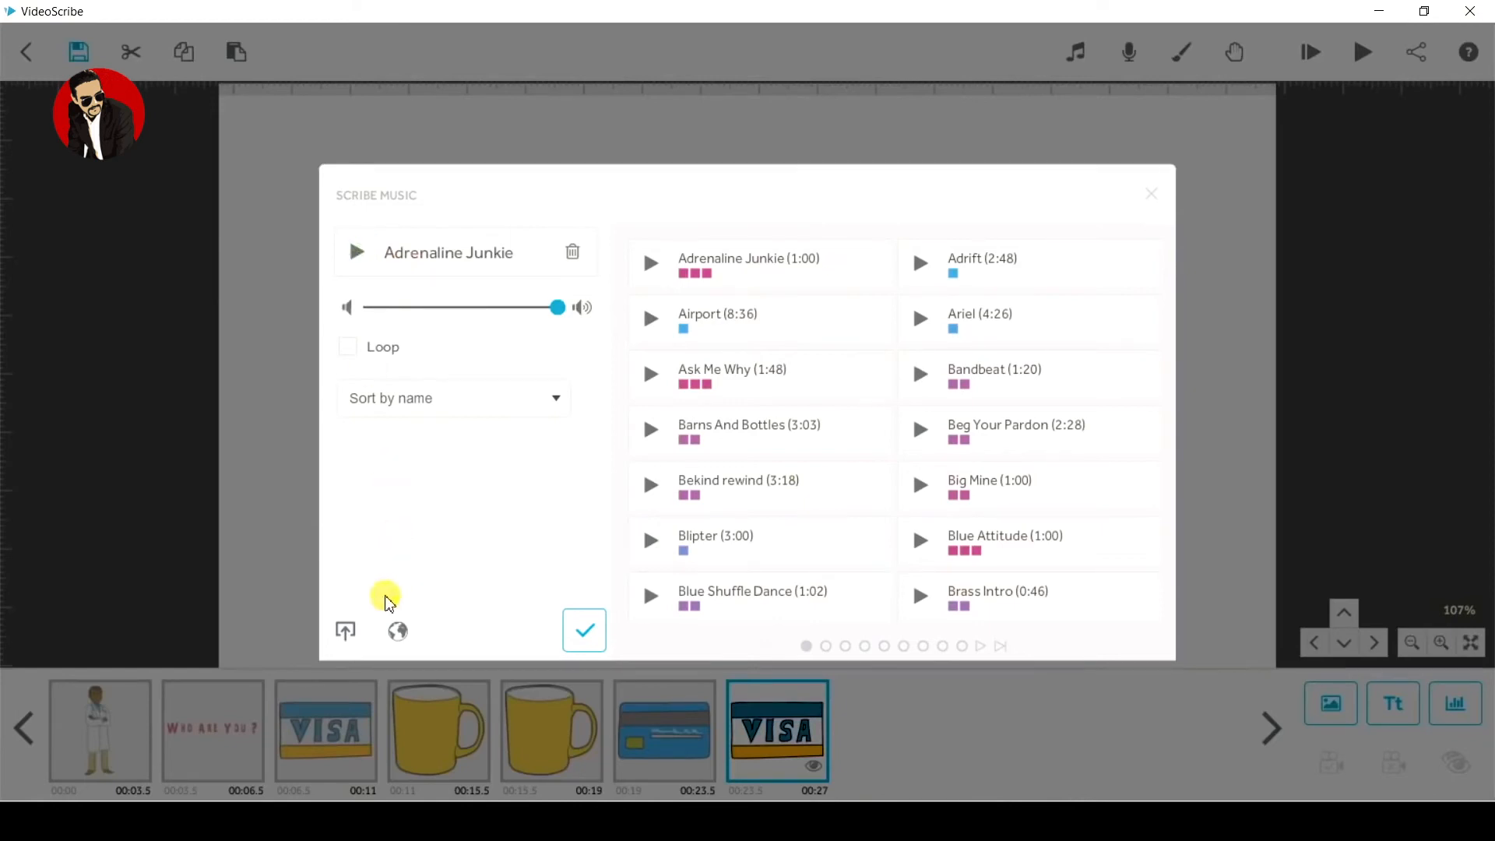
pyautogui.click(347, 632)
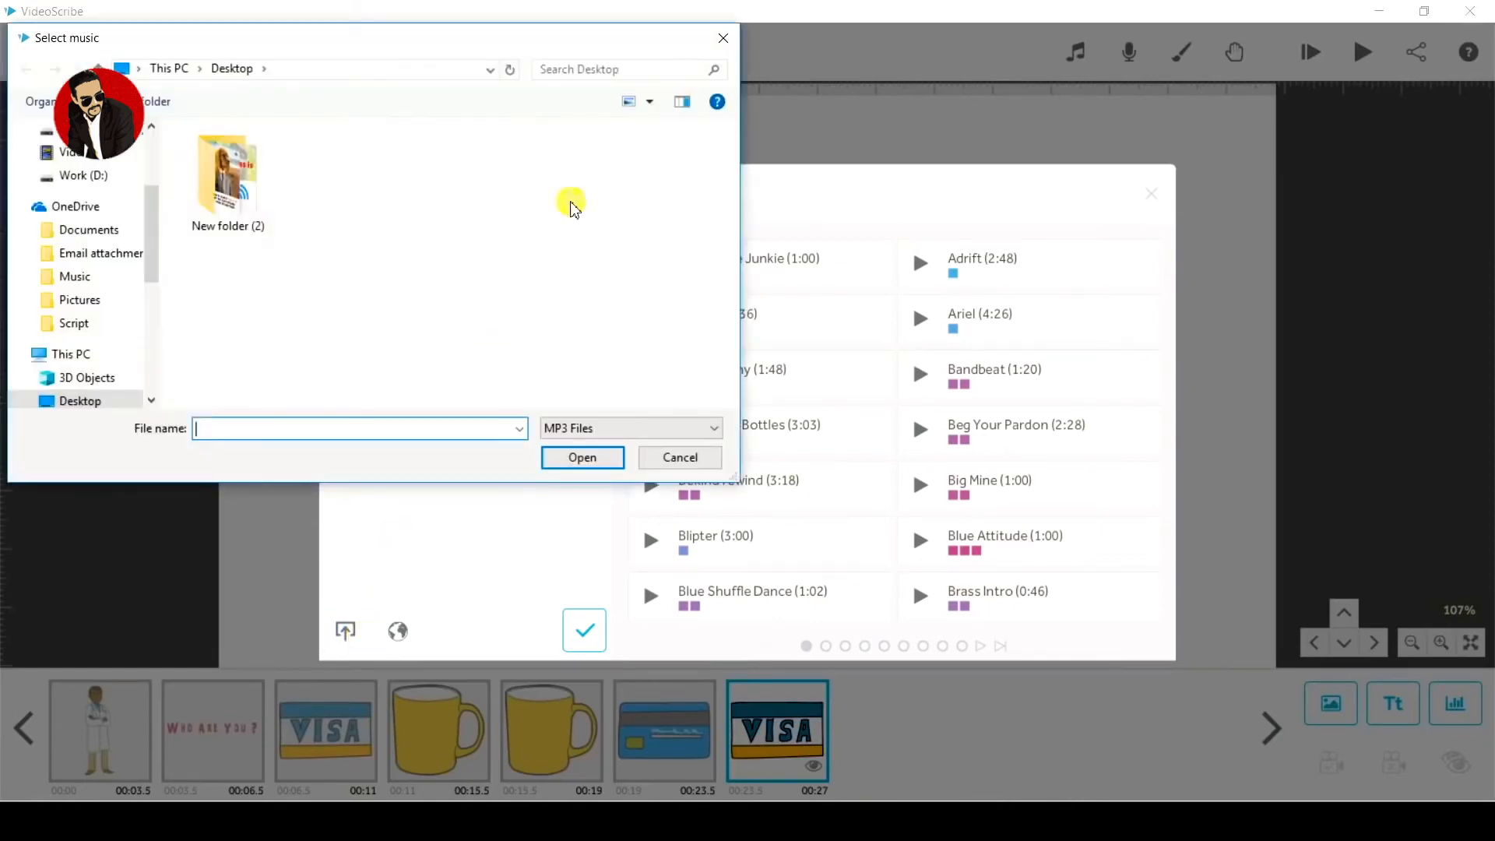
pyautogui.click(724, 37)
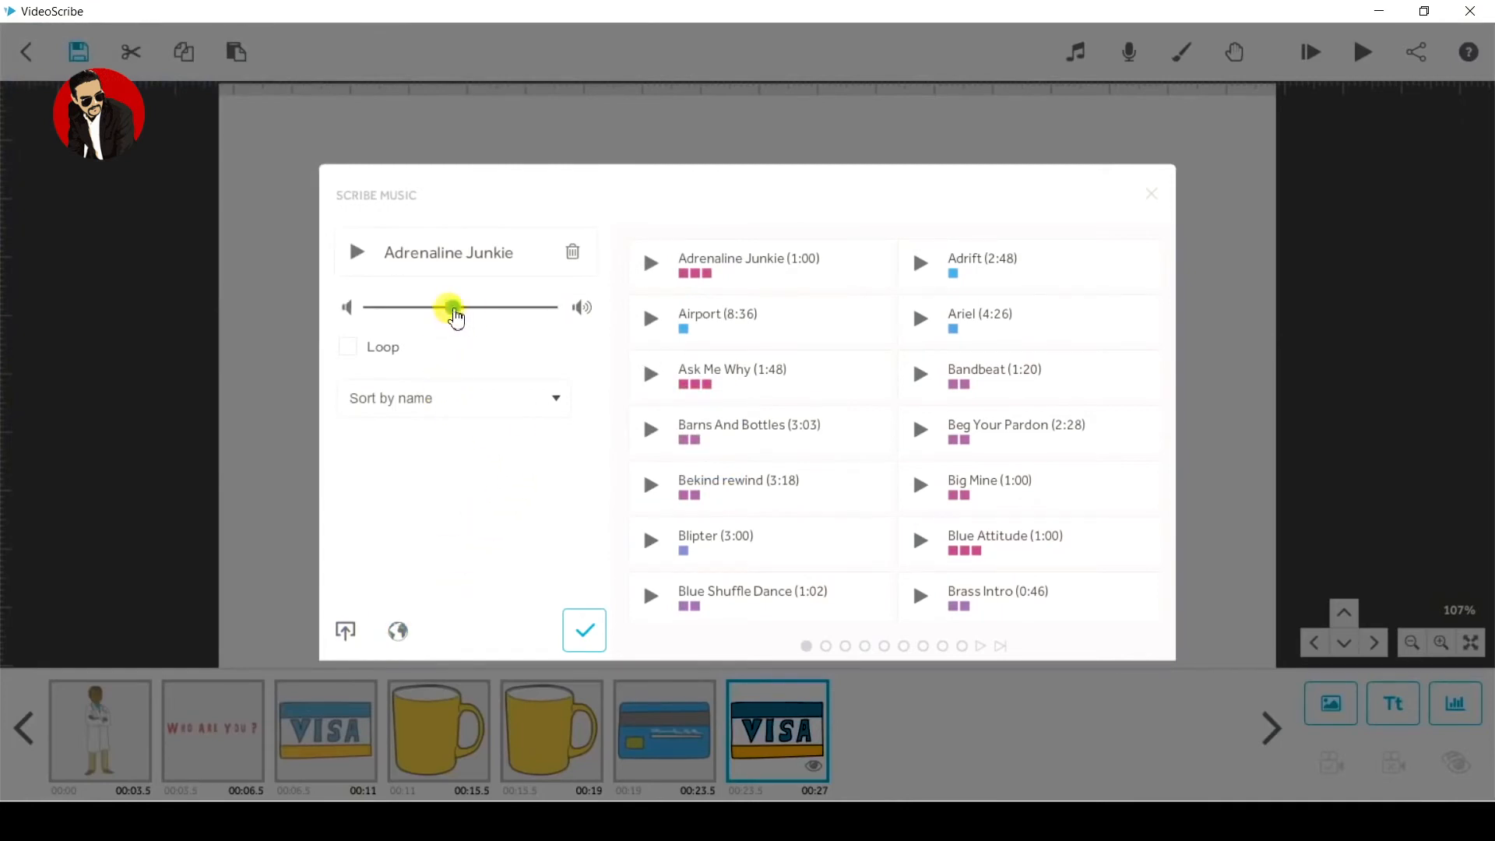
pyautogui.click(406, 308)
pyautogui.click(598, 631)
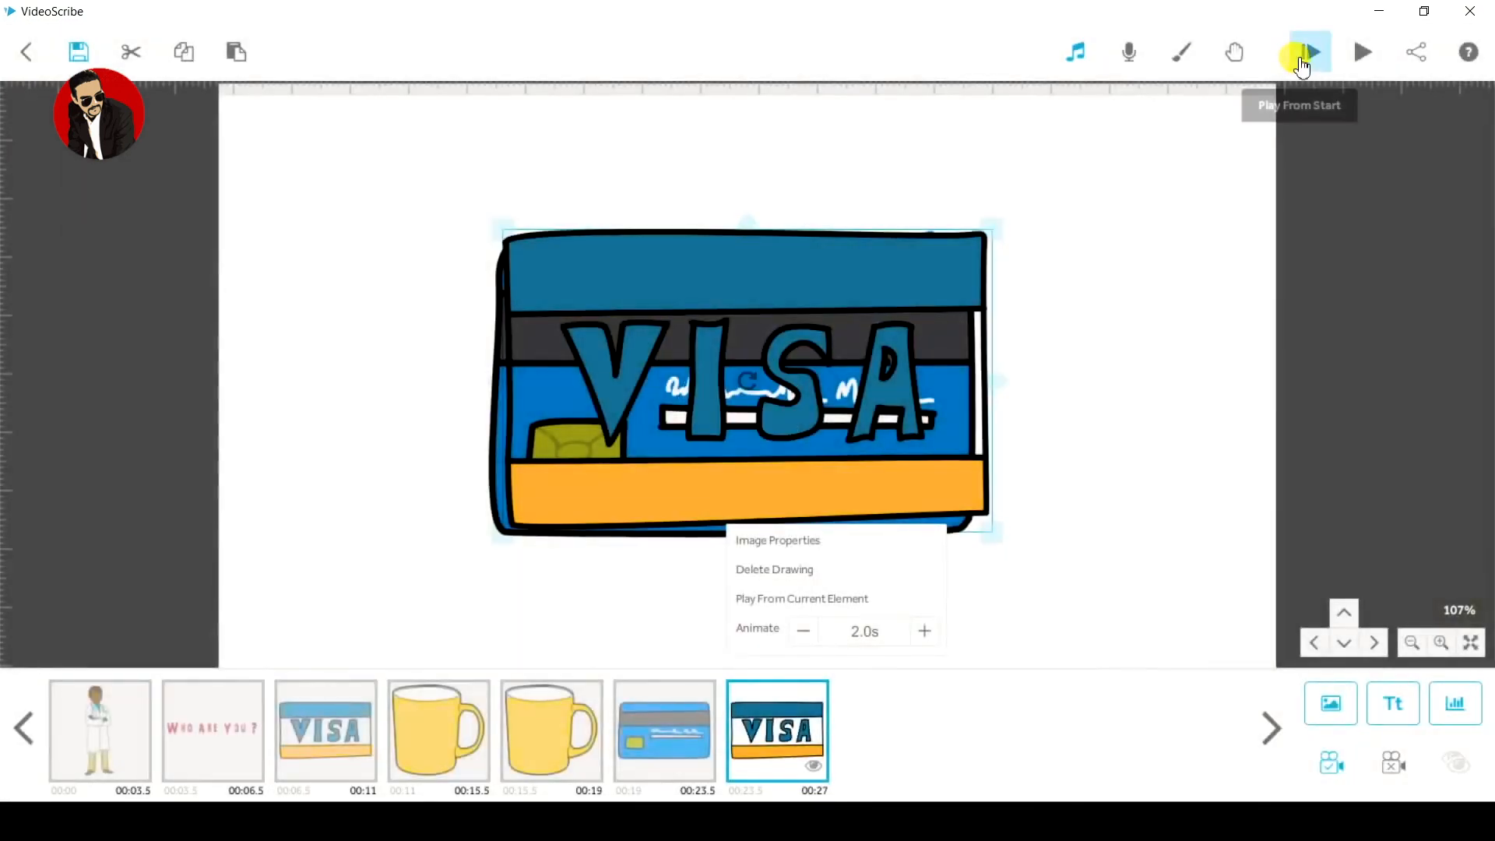
pyautogui.click(1301, 55)
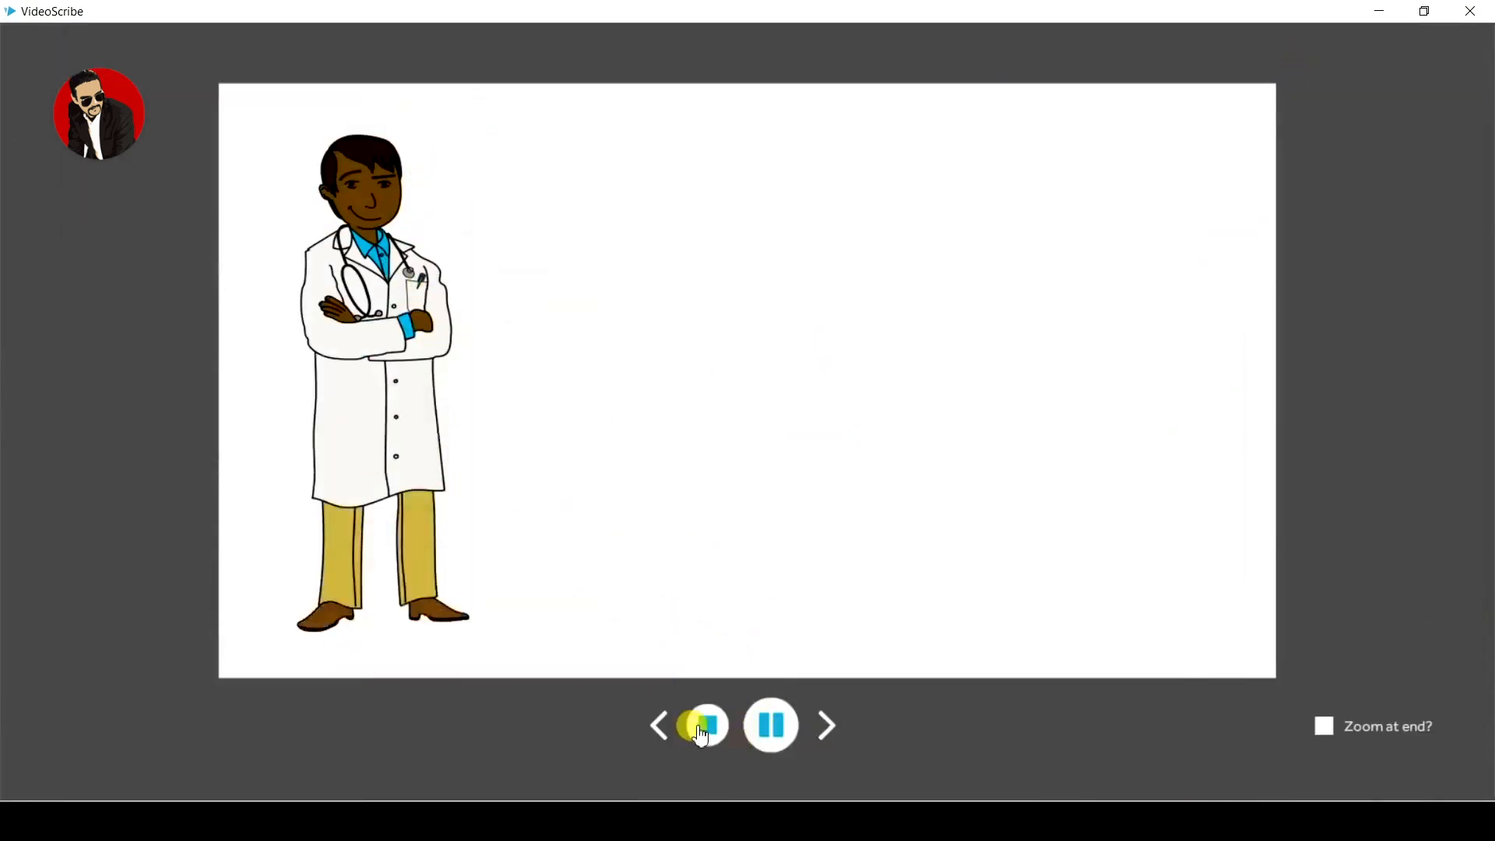
pyautogui.click(704, 728)
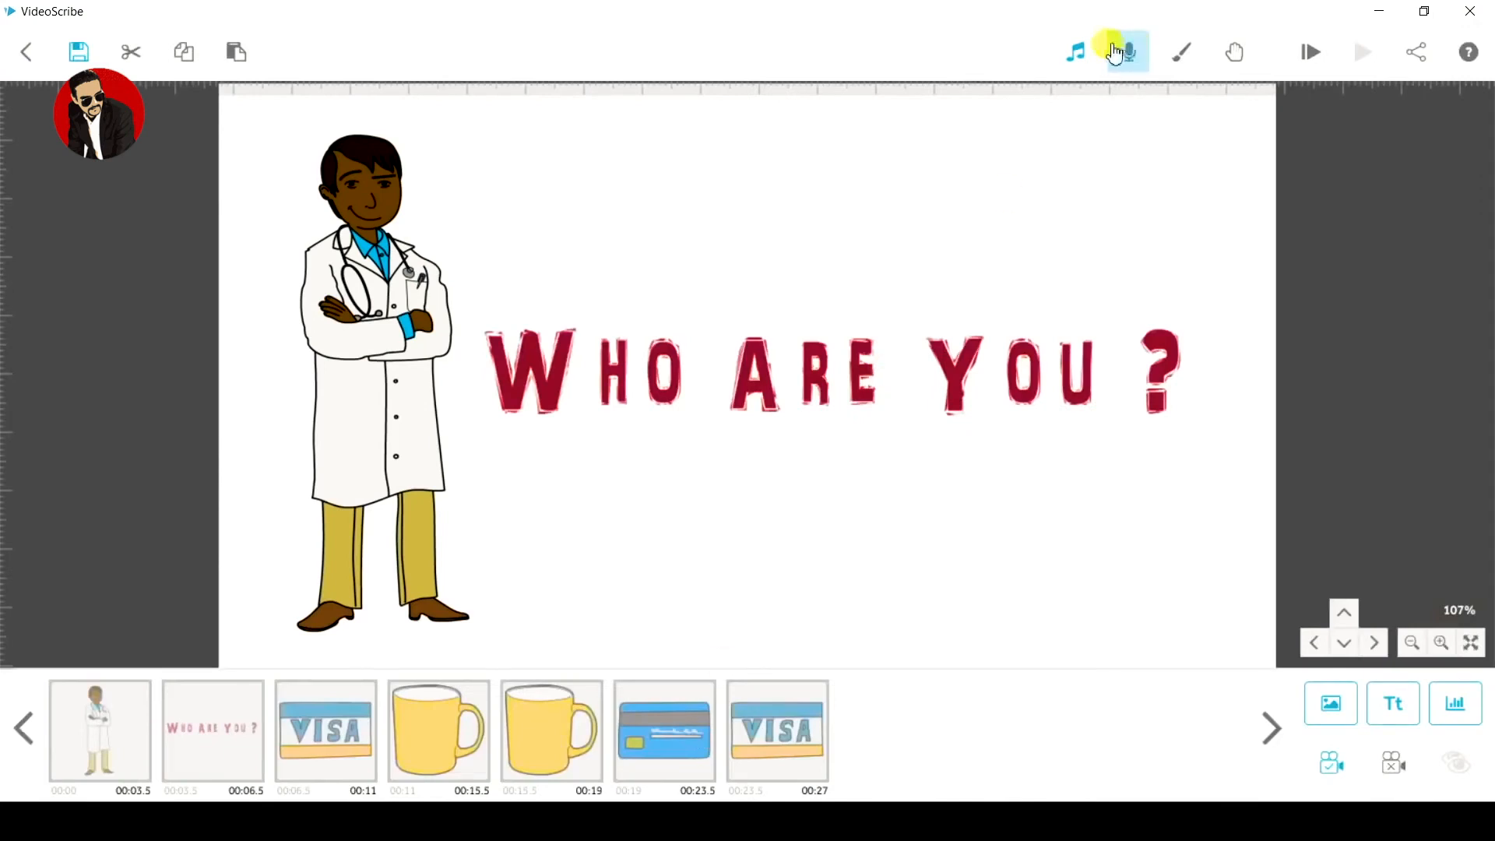
# Step: Look at the MP3 import option for the scribe music and at the voiceover recording settings, without changing either
pyautogui.click(1076, 53)
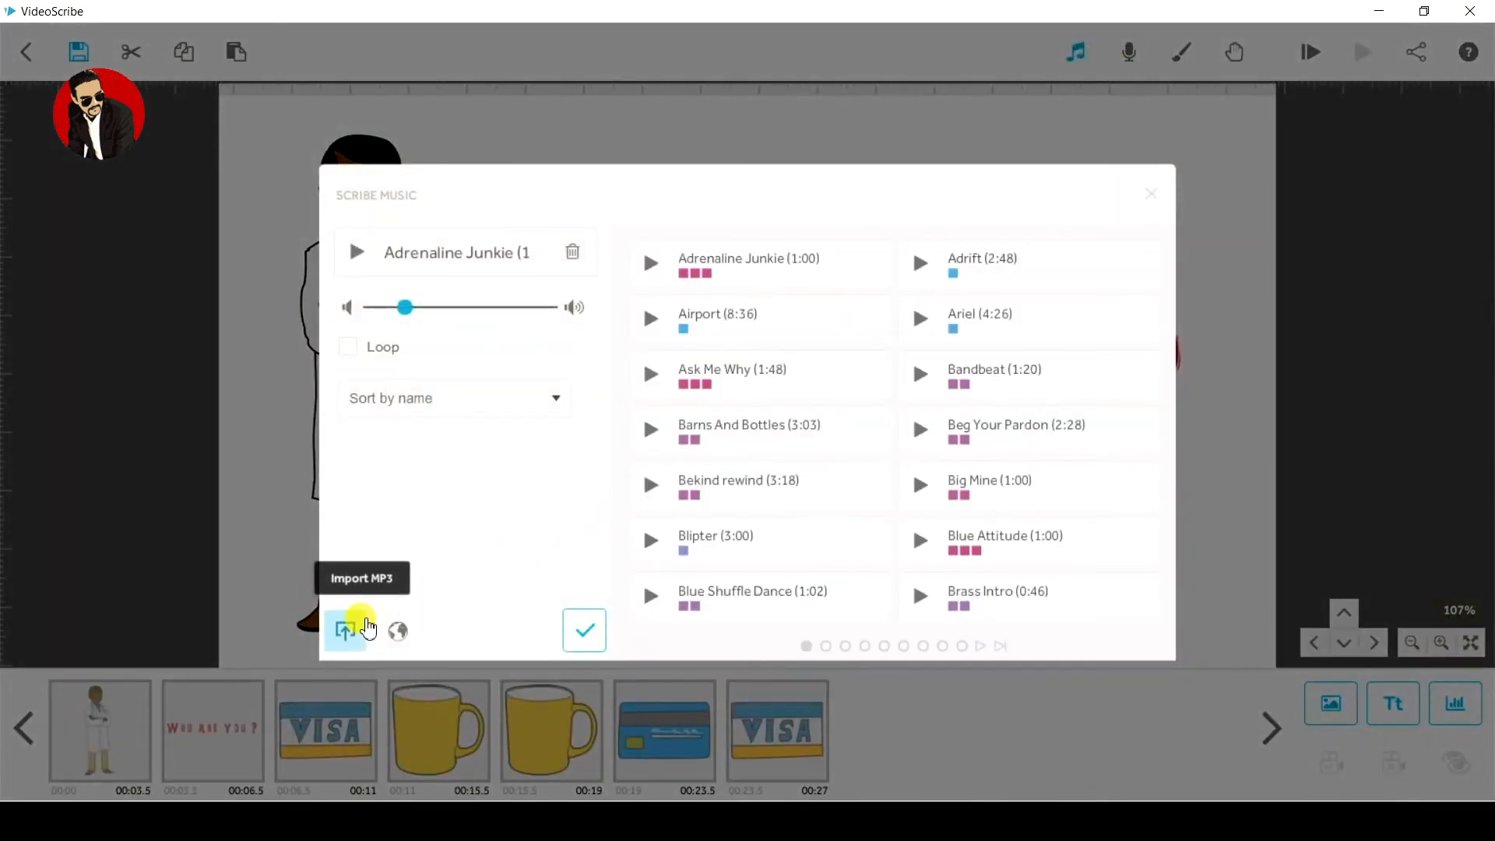
pyautogui.click(345, 630)
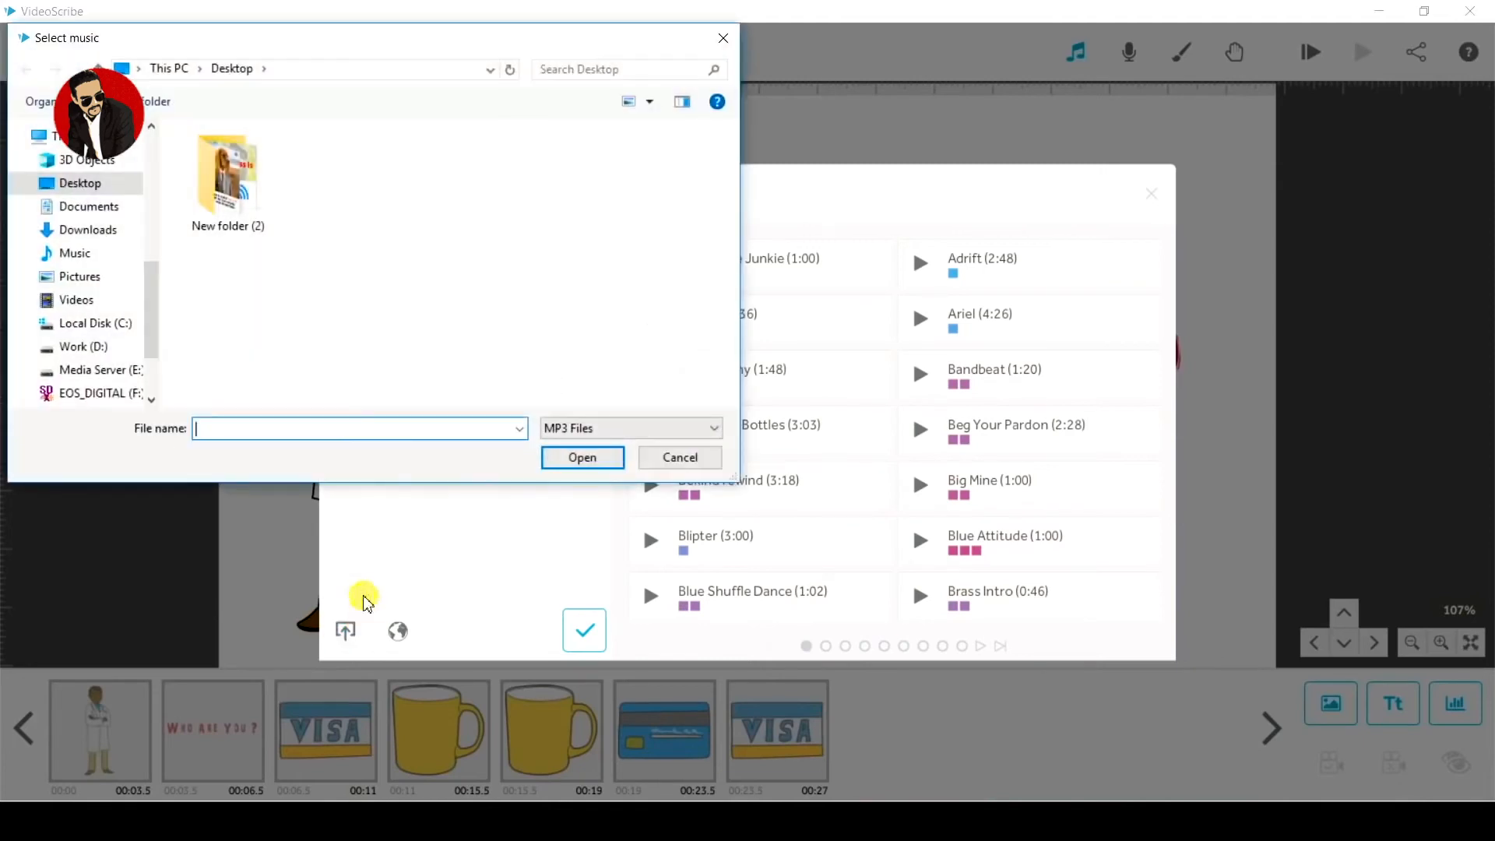
pyautogui.click(680, 458)
pyautogui.click(1151, 195)
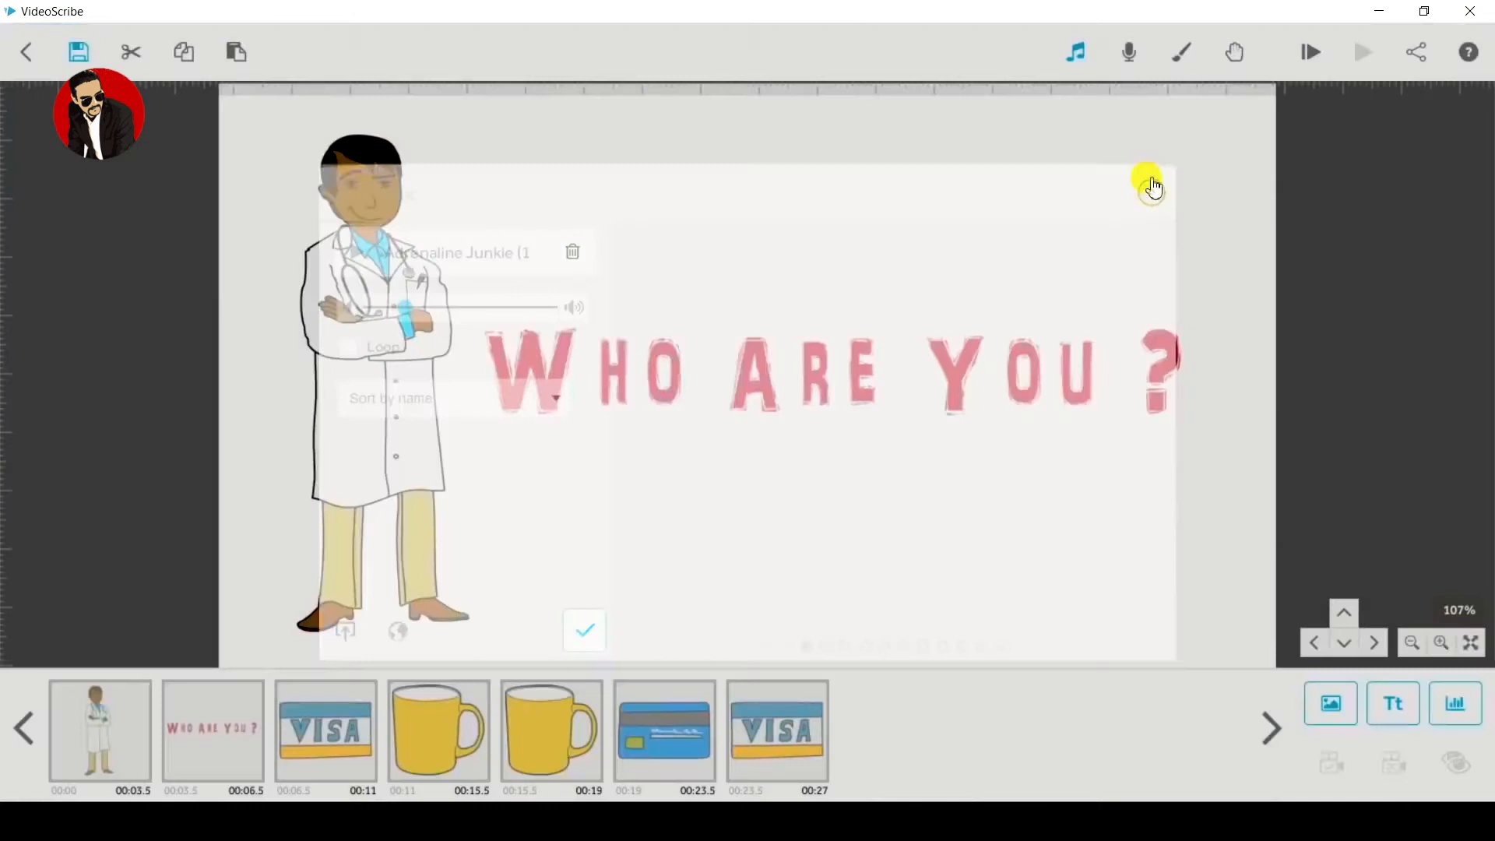
pyautogui.click(1138, 66)
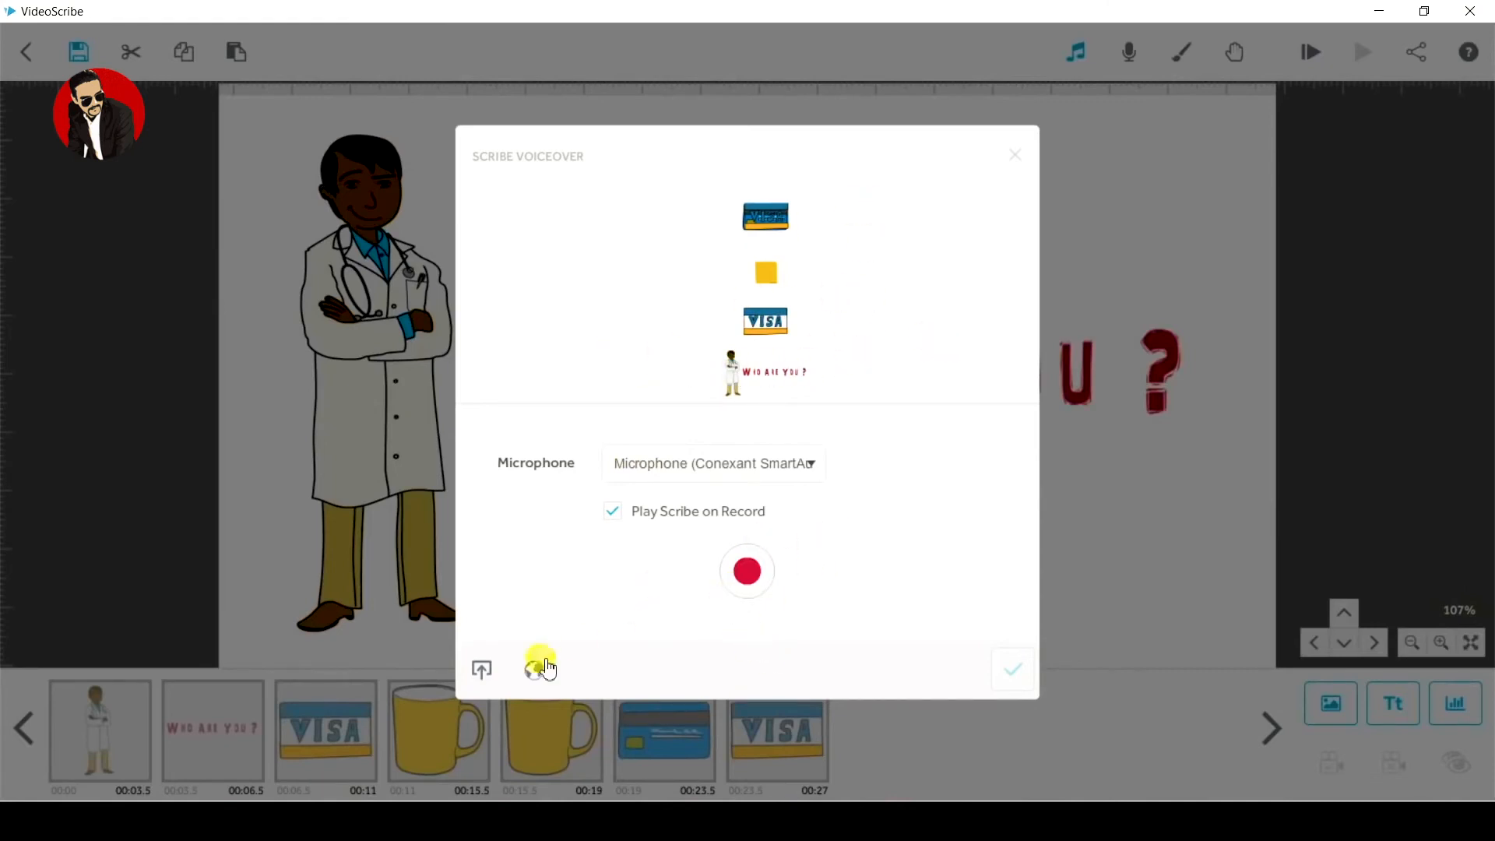
pyautogui.click(1012, 164)
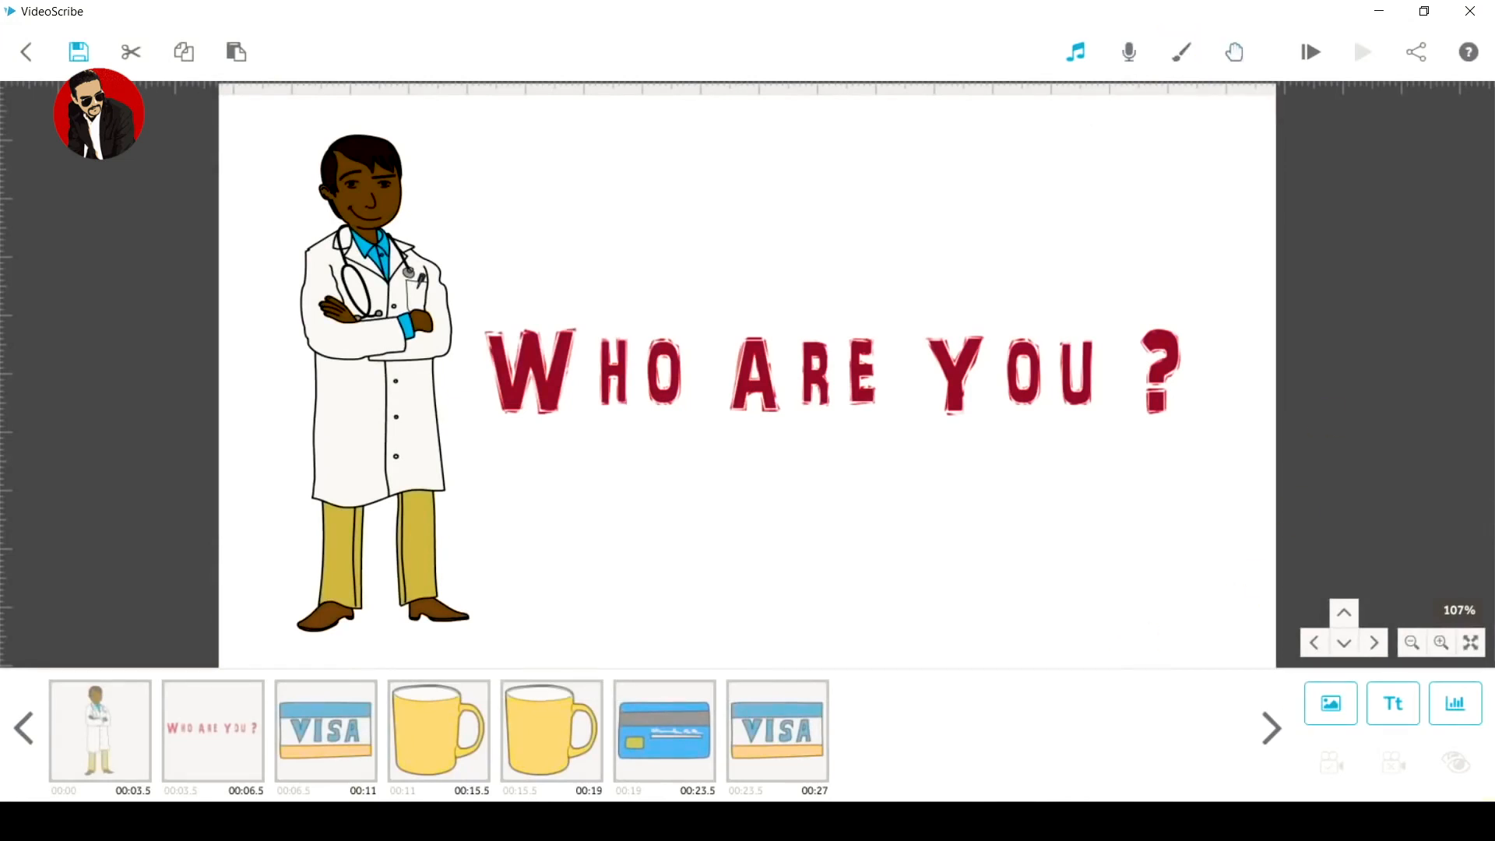
# Step: Examine the whole canvas layout, jumping to the doctor, the last VISA card and the first VISA card
pyautogui.click(1379, 646)
pyautogui.click(1320, 642)
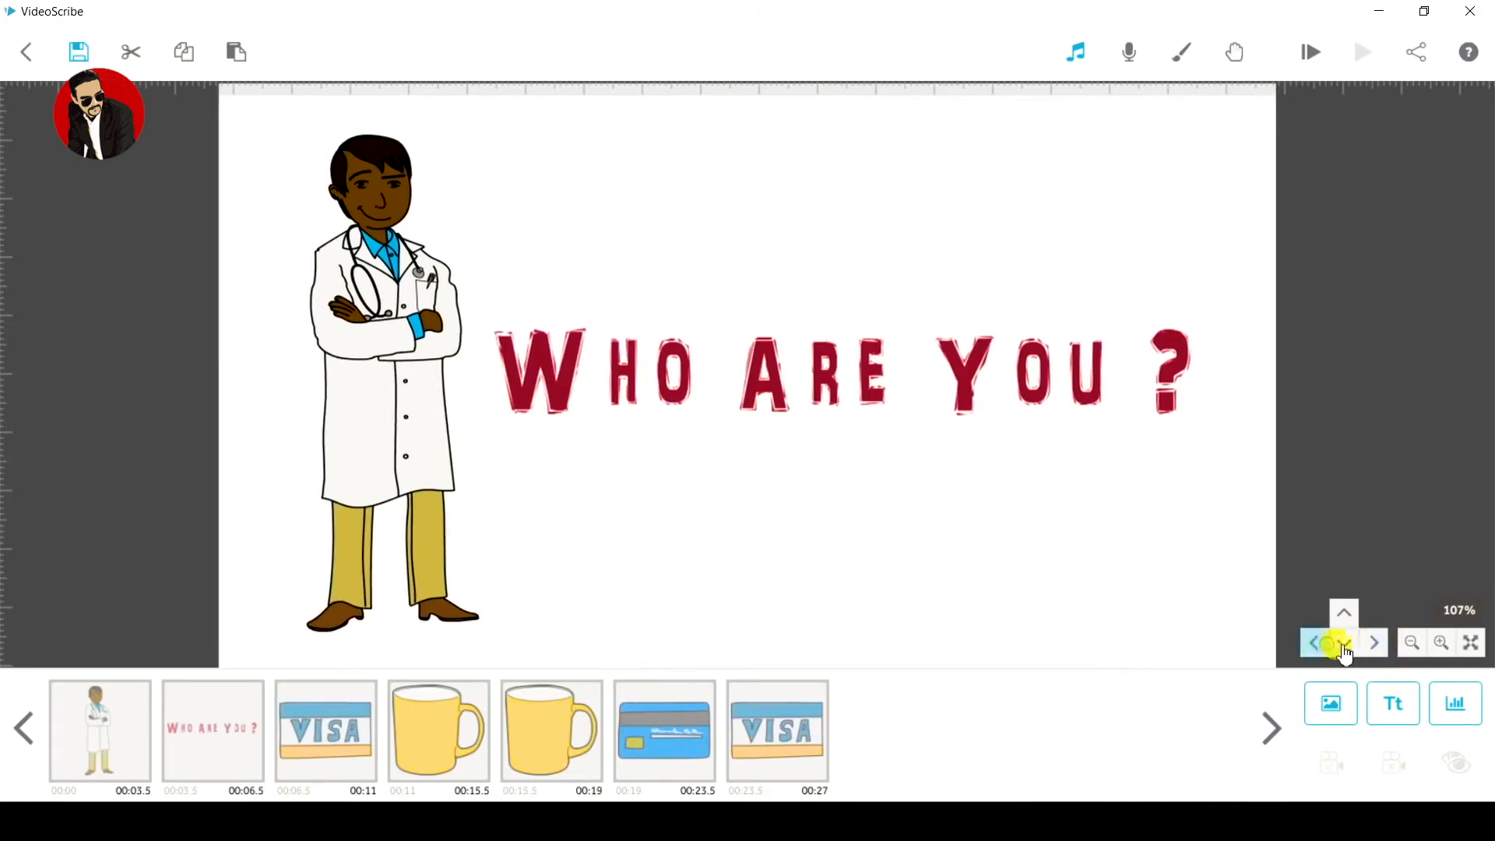
pyautogui.click(1472, 645)
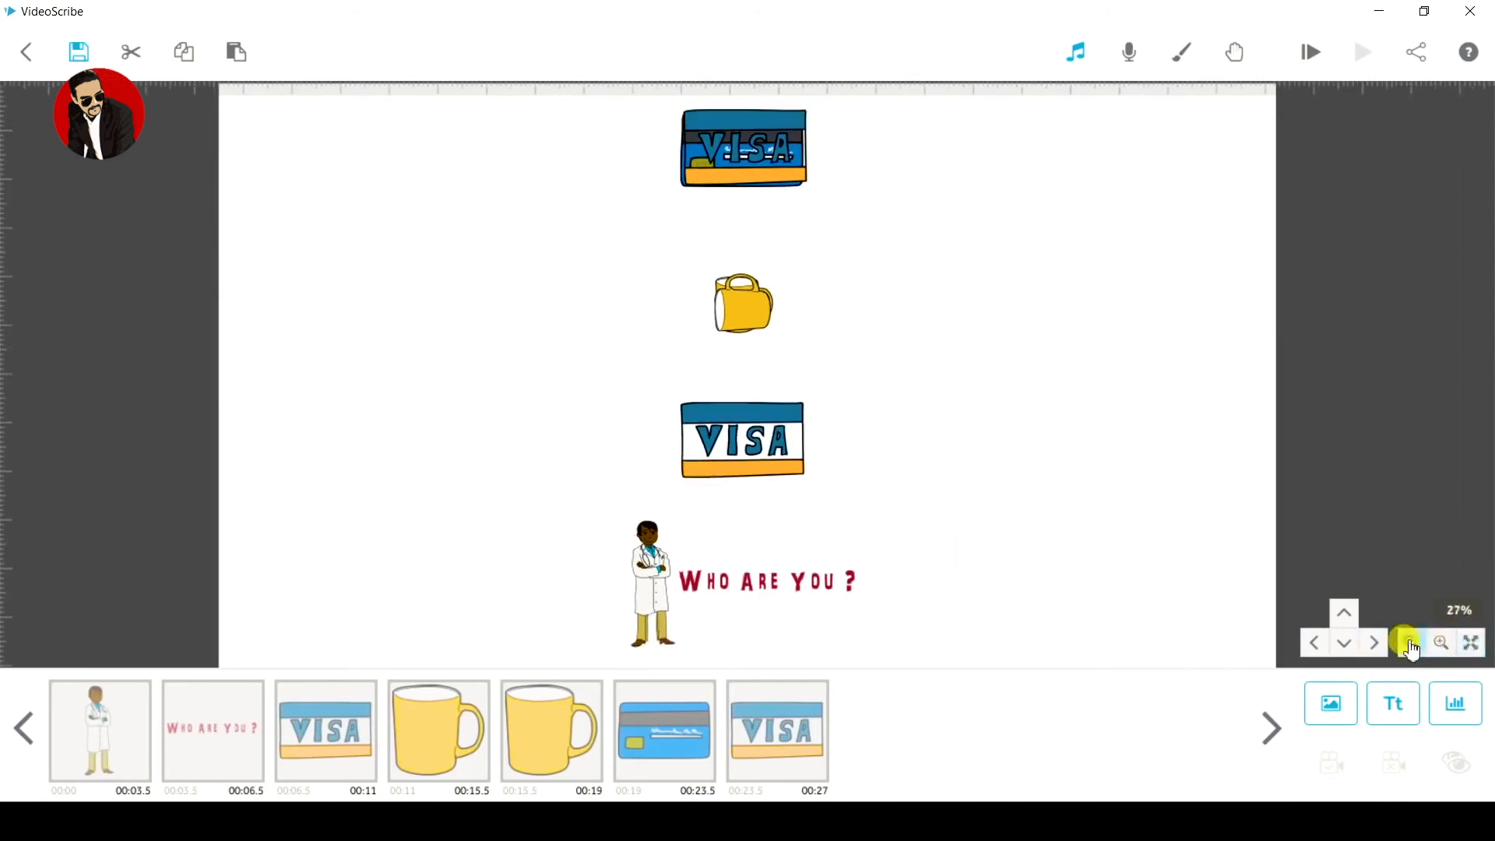
pyautogui.click(1442, 645)
pyautogui.click(1442, 644)
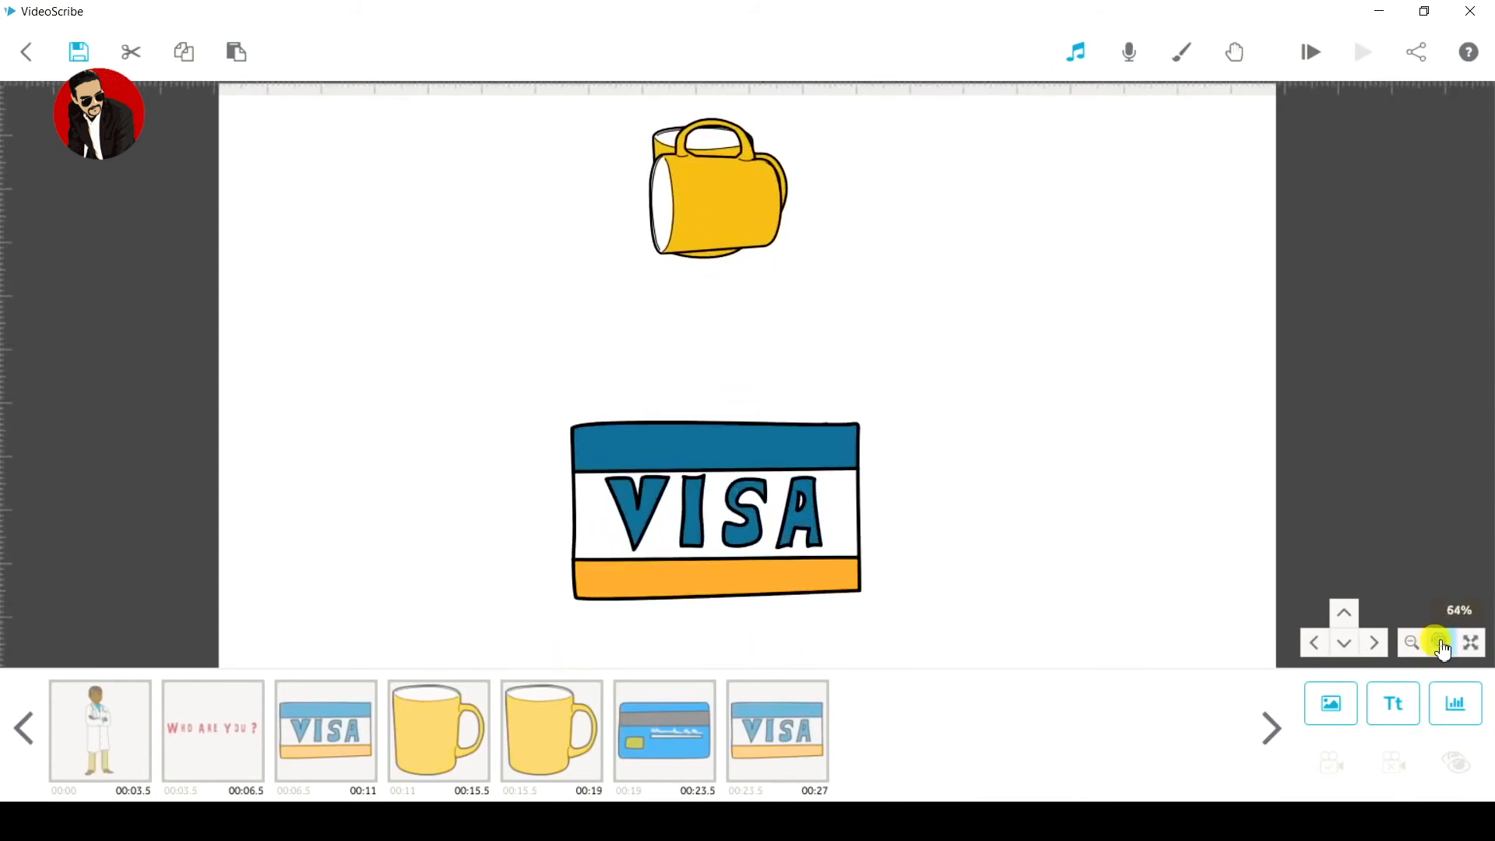
pyautogui.click(106, 745)
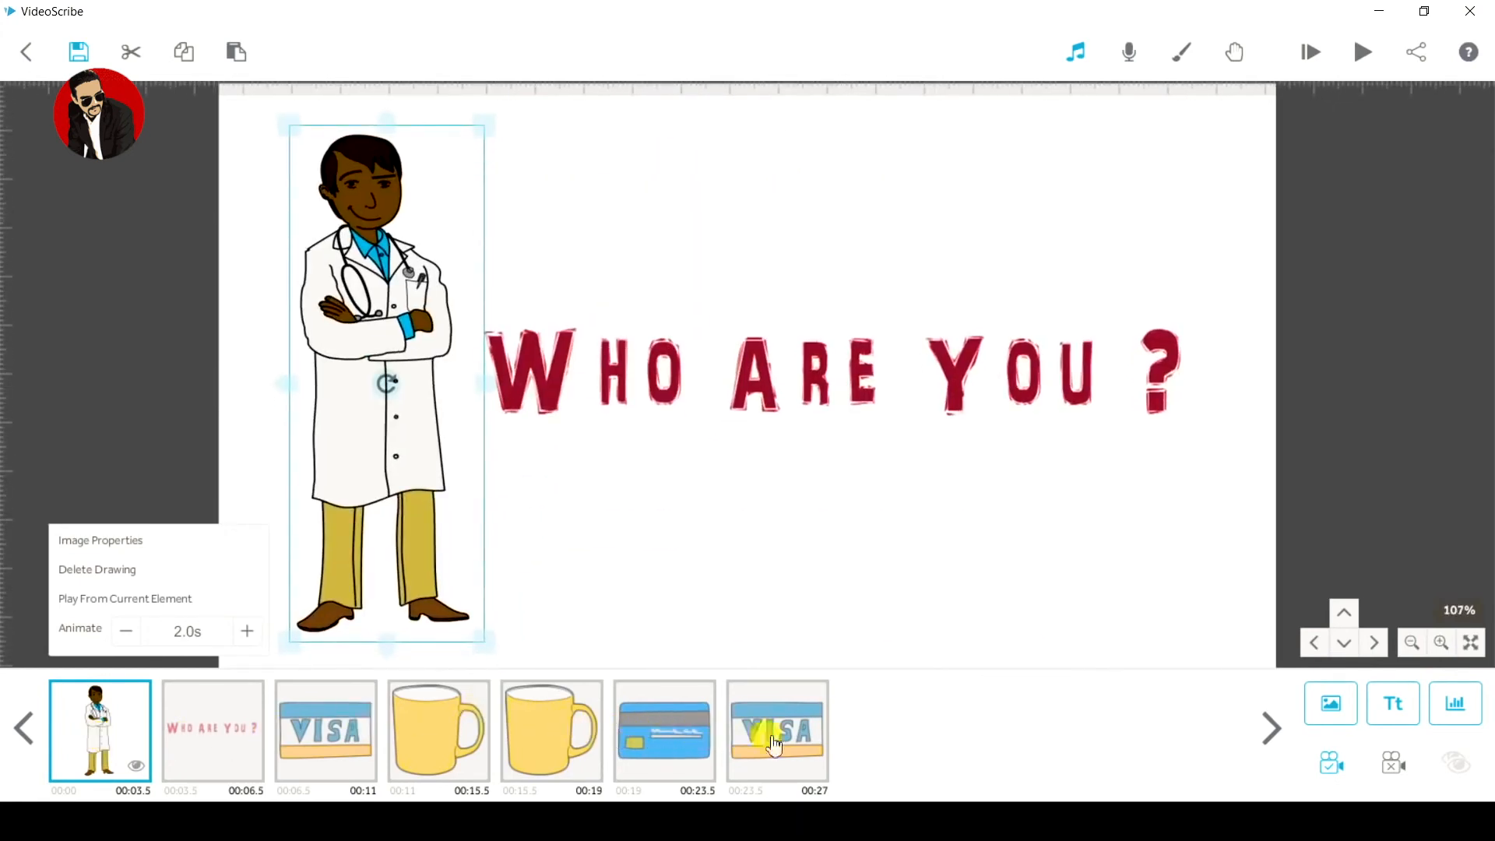
pyautogui.click(775, 746)
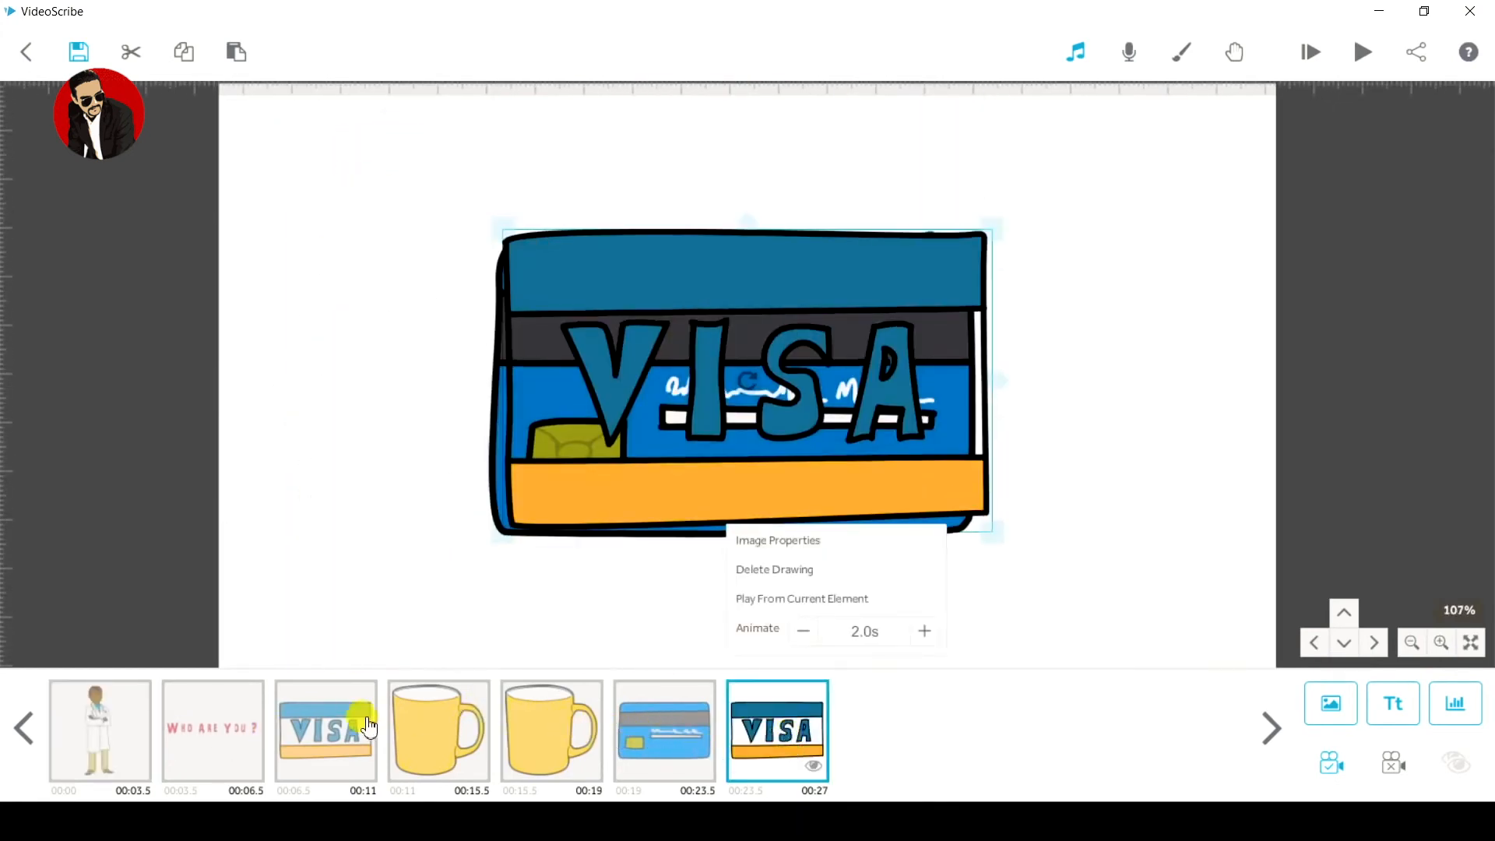
pyautogui.click(367, 726)
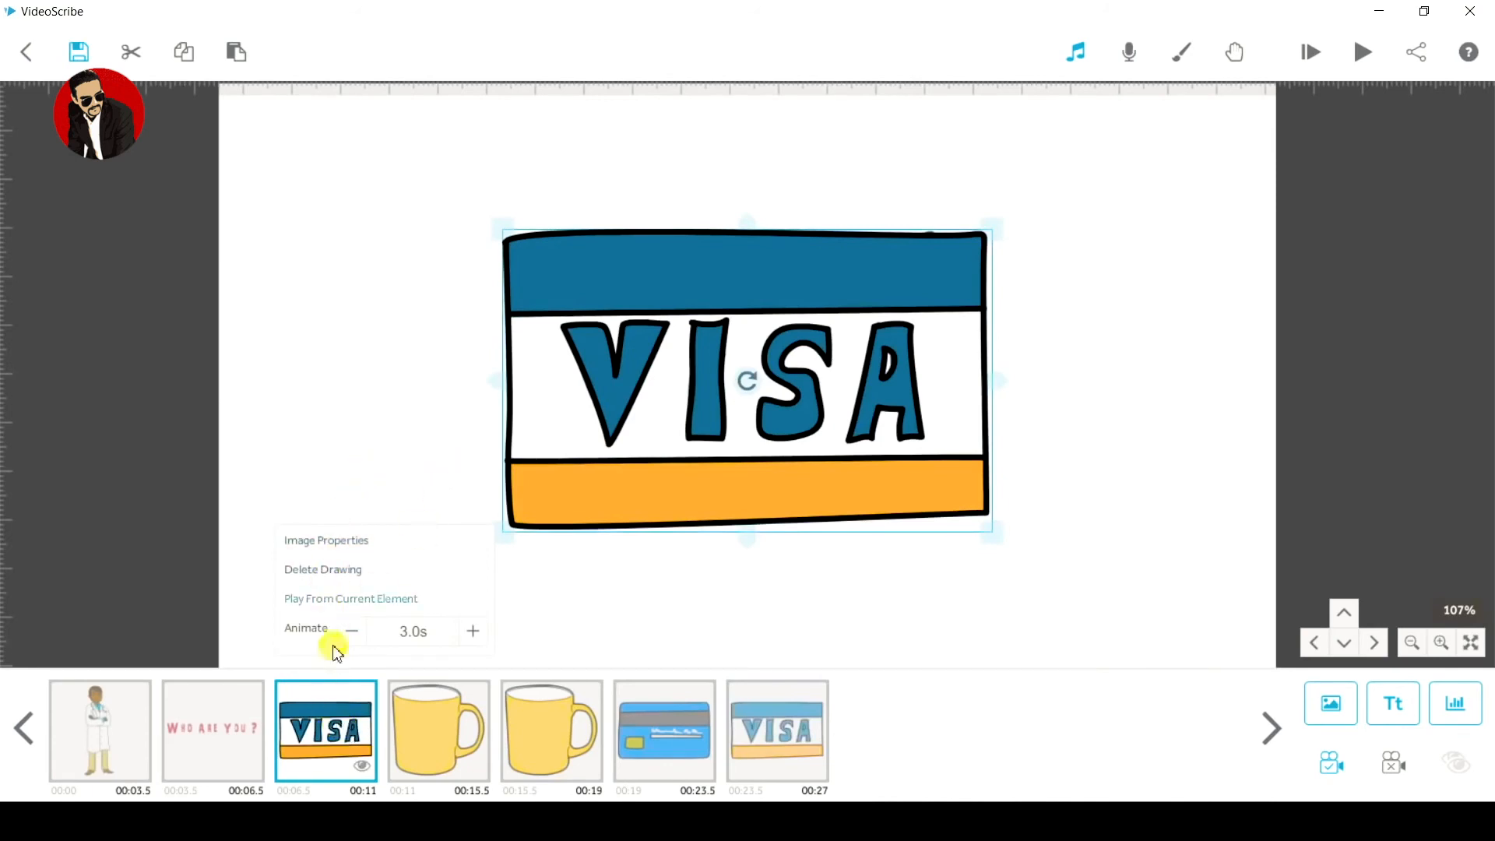
pyautogui.click(30, 734)
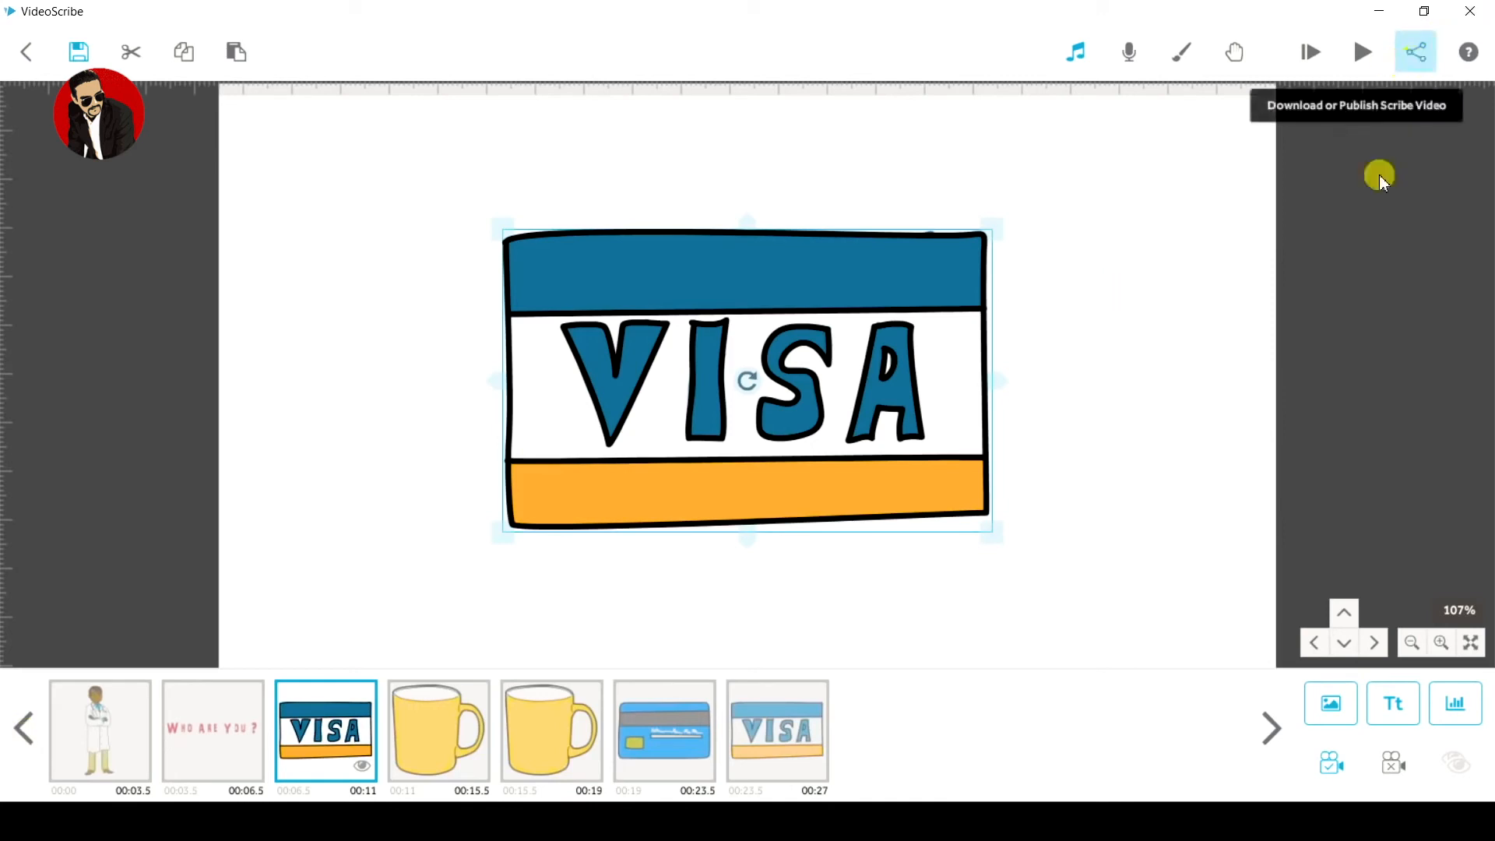
# Step: Start importing the Salman Khan picture from the Pictures folder as a new image on an empty area of the canvas
pyautogui.moveTo(1213, 192); pyautogui.dragTo(1191, 567)
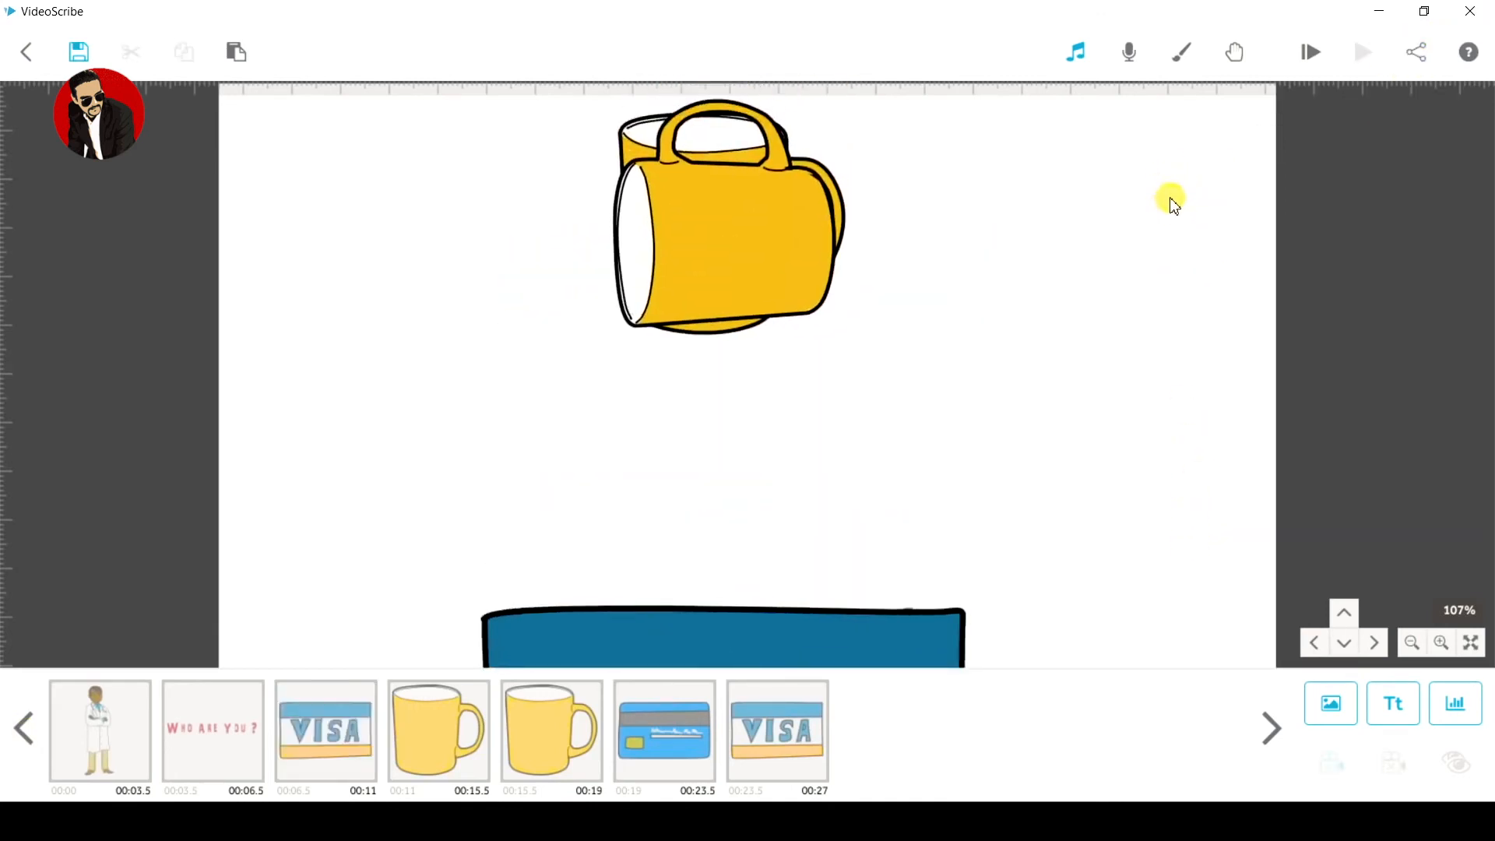
pyautogui.moveTo(1169, 183); pyautogui.dragTo(1205, 573)
pyautogui.moveTo(1118, 130); pyautogui.dragTo(1112, 601)
pyautogui.moveTo(1113, 167); pyautogui.dragTo(1139, 631)
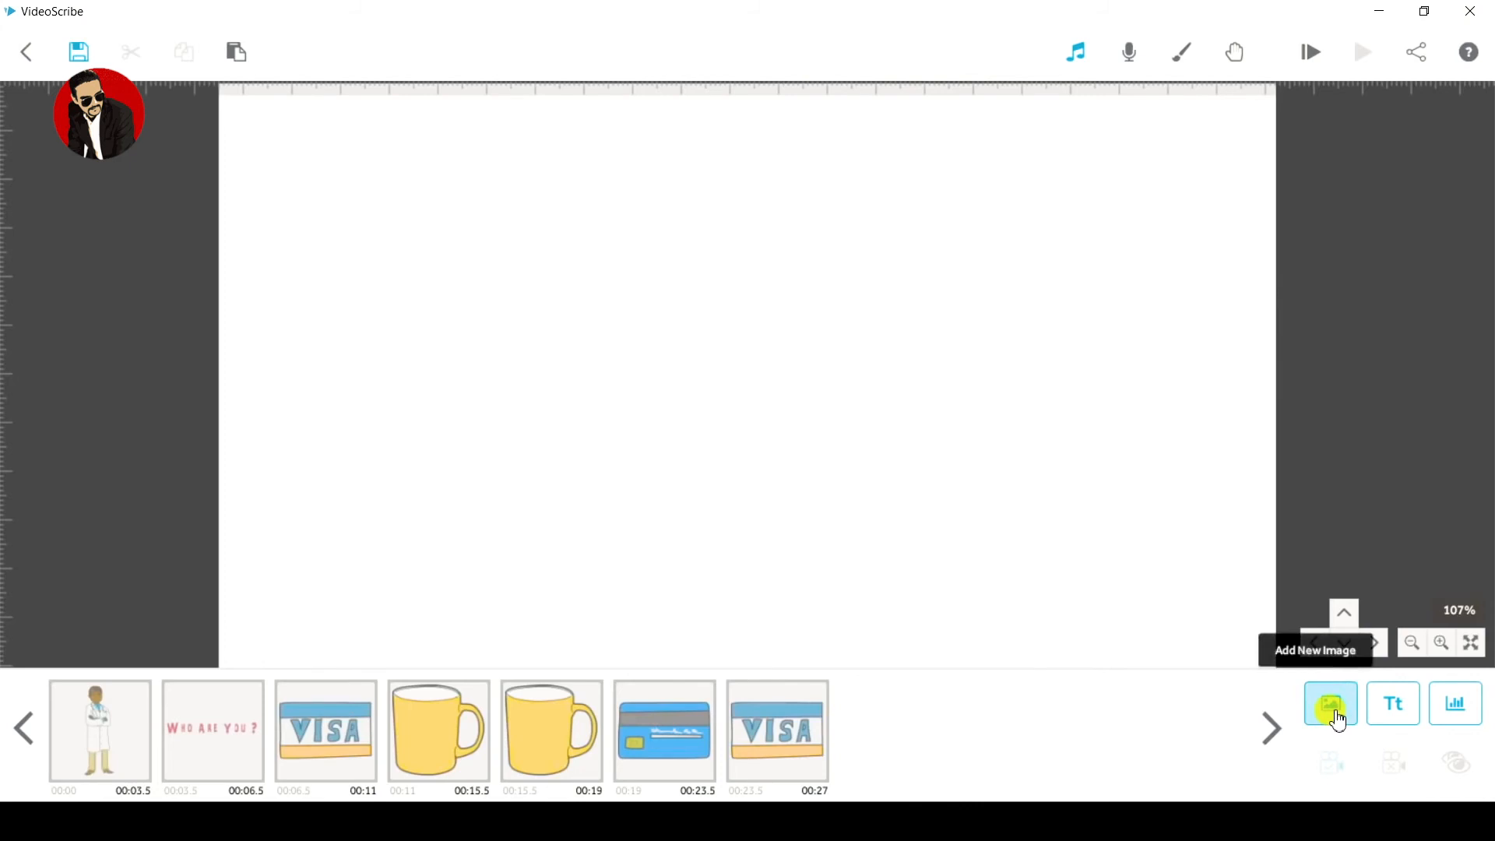
pyautogui.click(1333, 704)
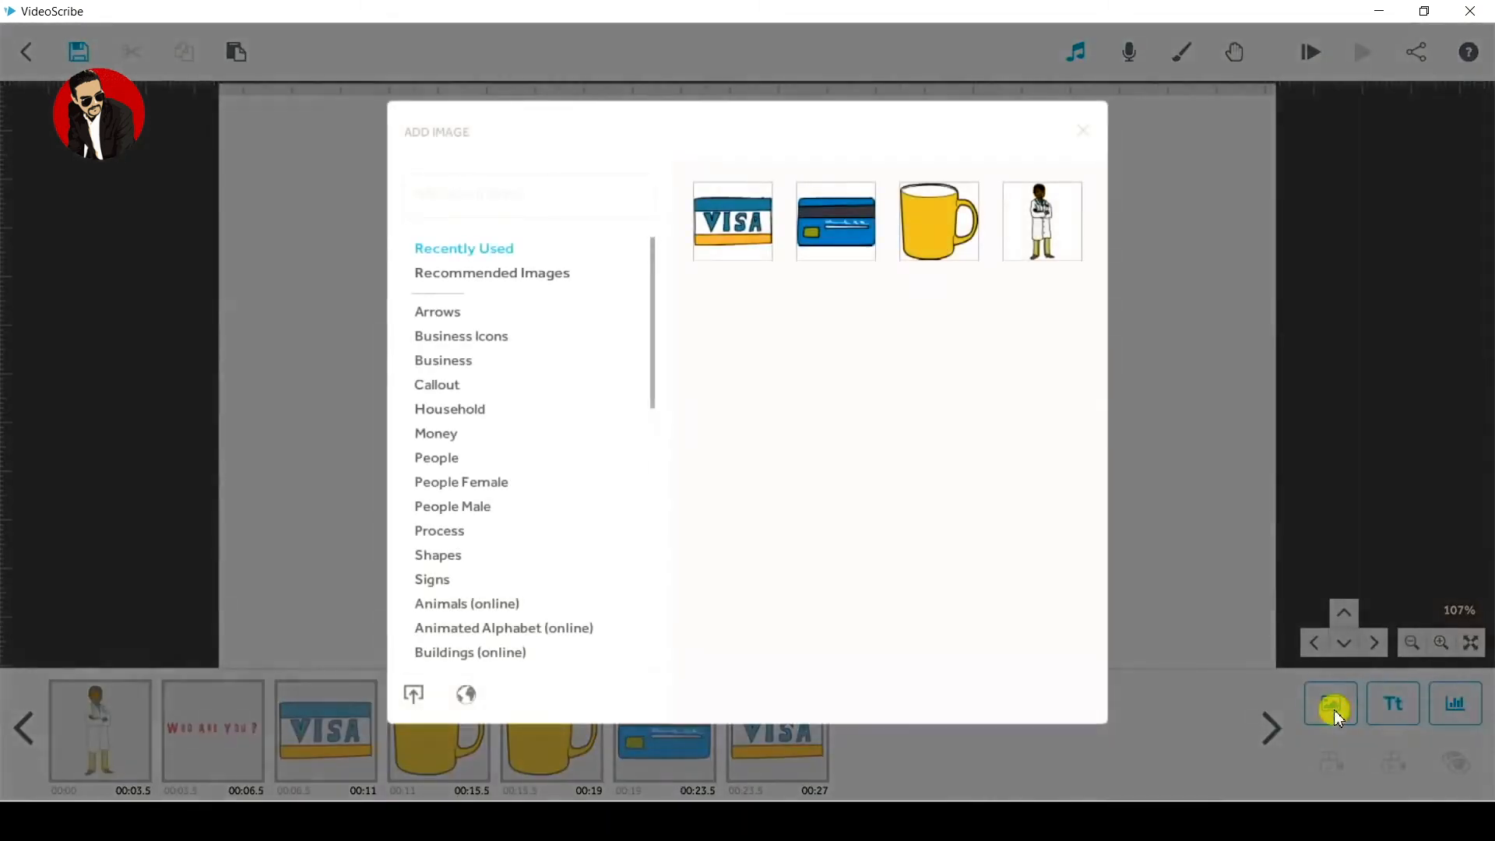
pyautogui.click(417, 701)
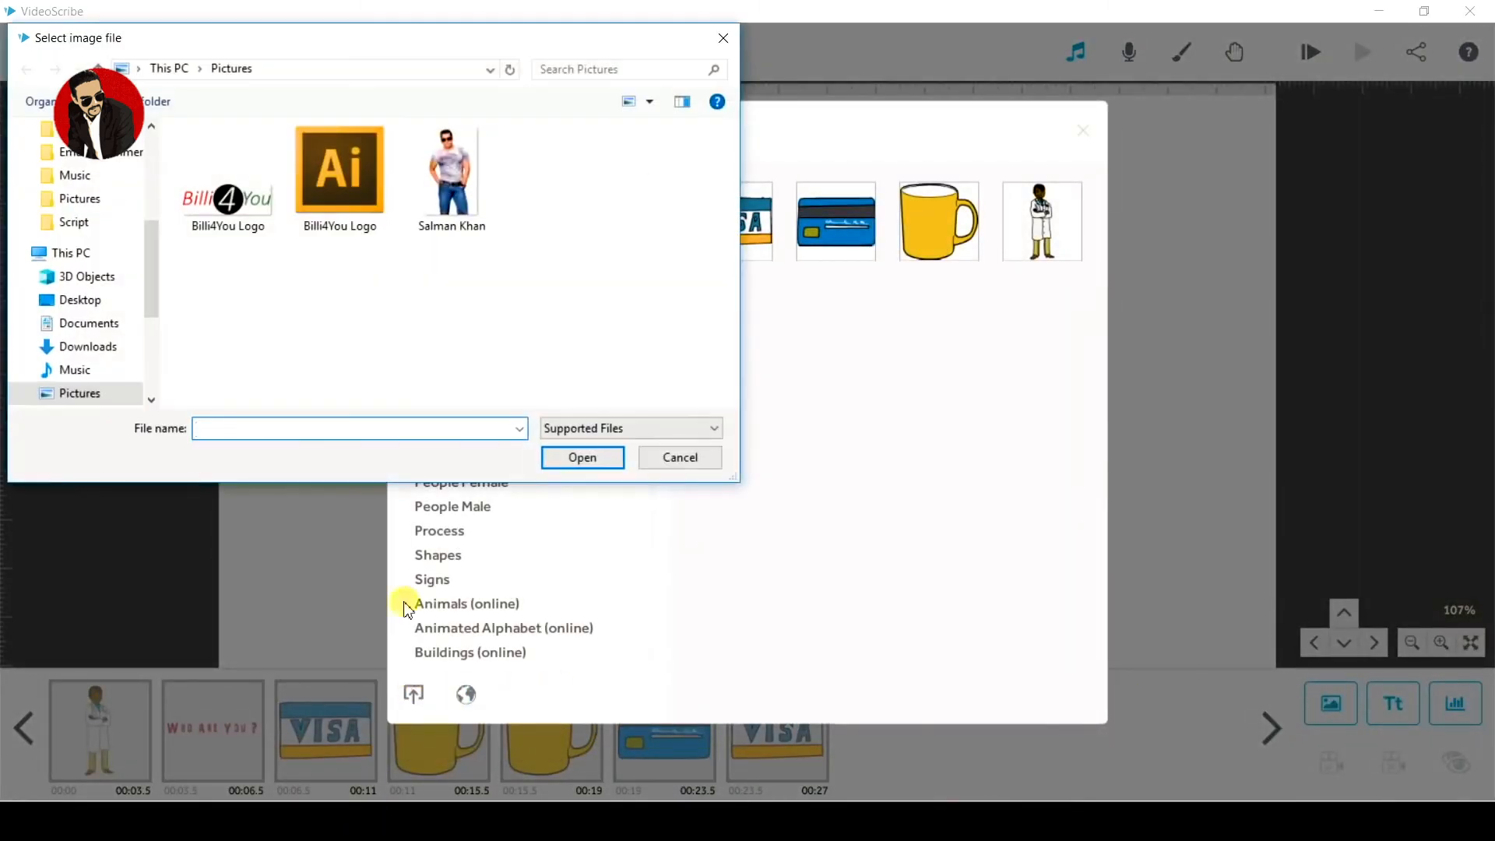
pyautogui.click(456, 172)
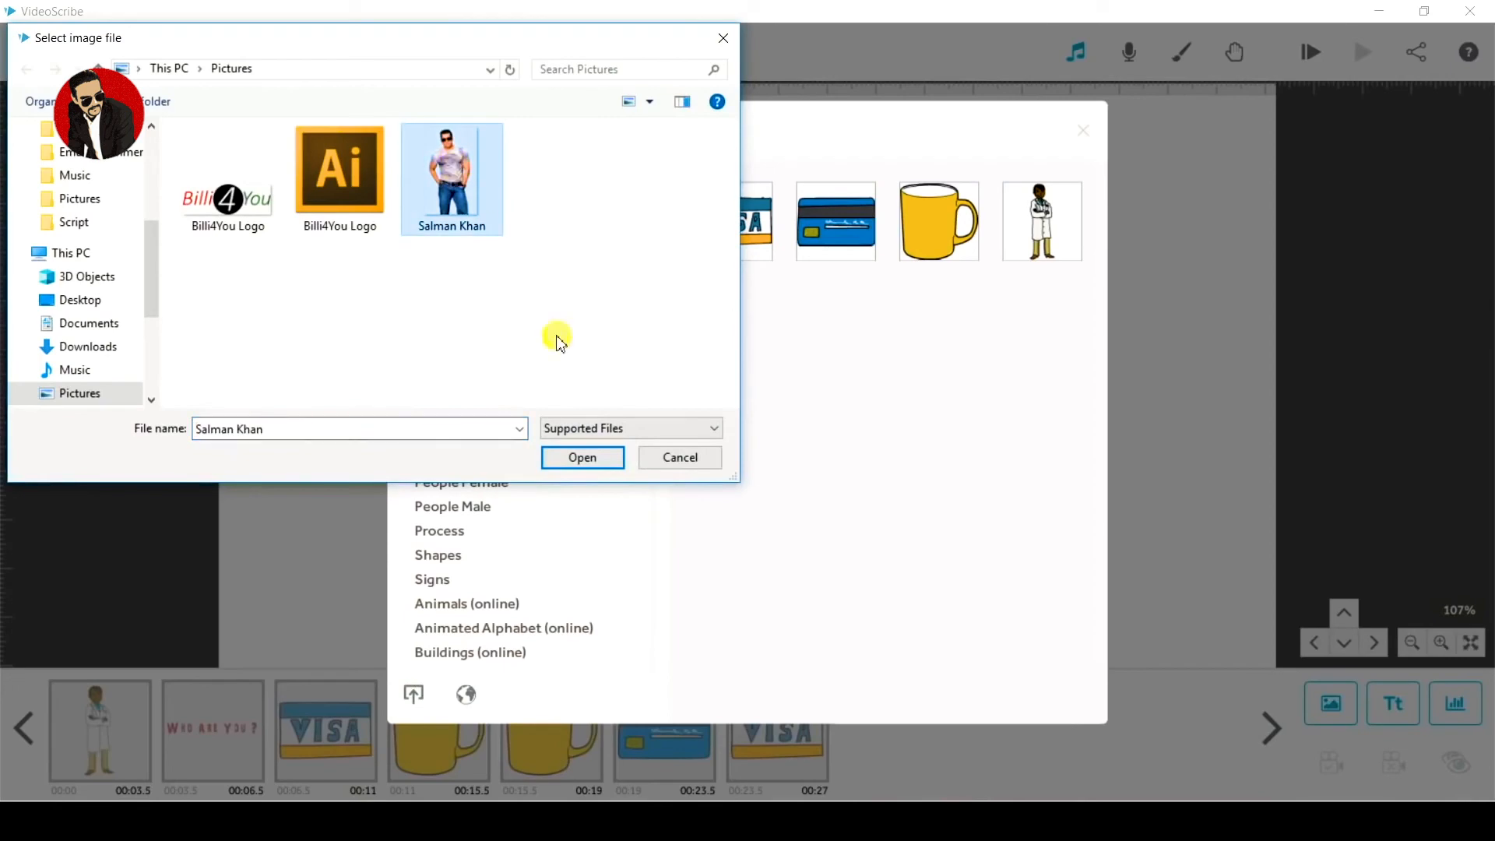
pyautogui.click(580, 458)
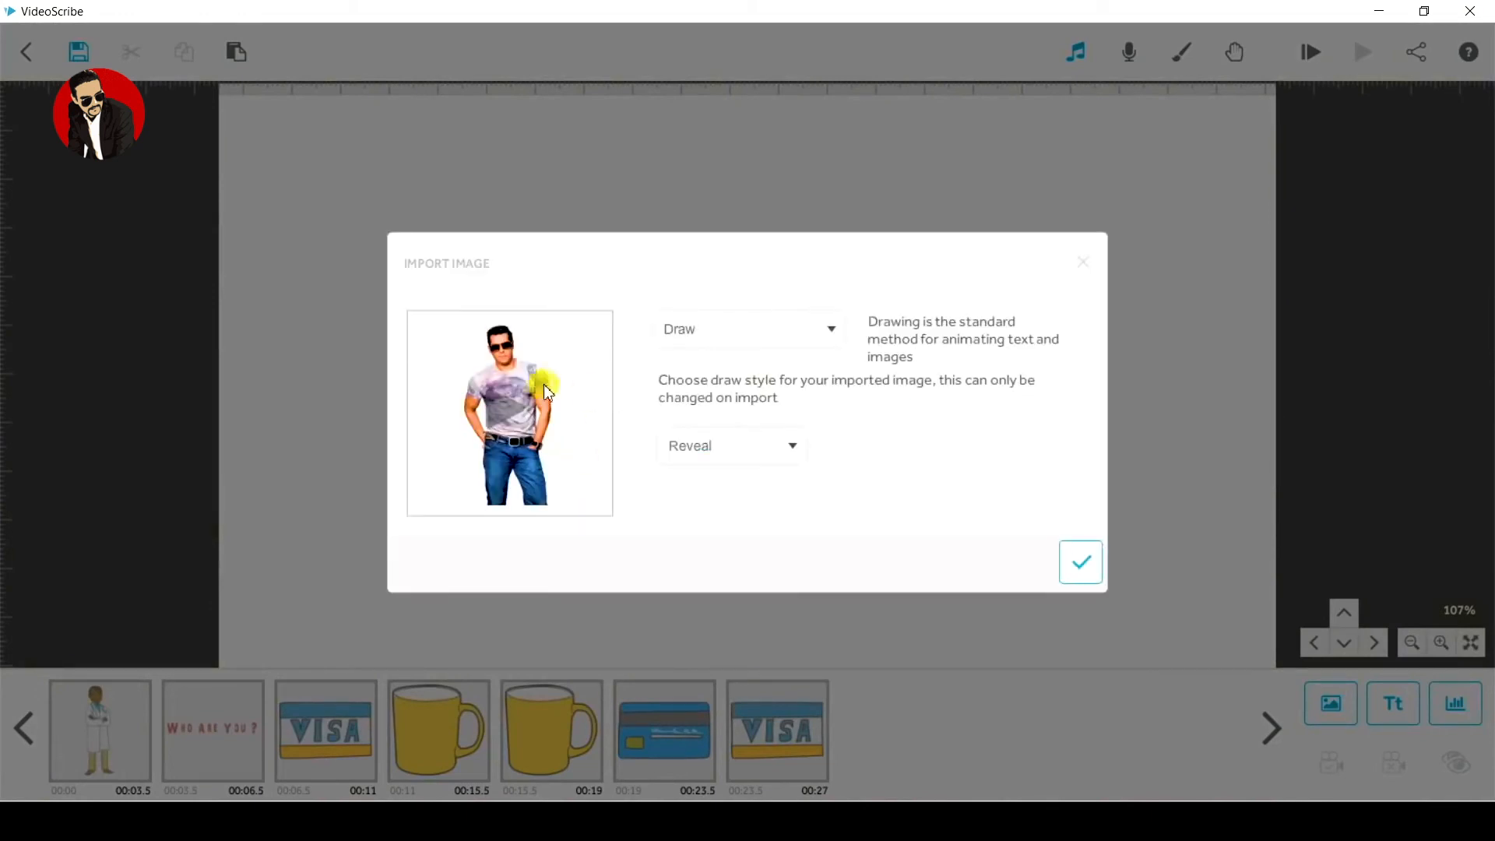
# Step: Preview the picture's drawing animation with the Reveal draw style, switch the style to Sketch and preview it again
pyautogui.click(488, 396)
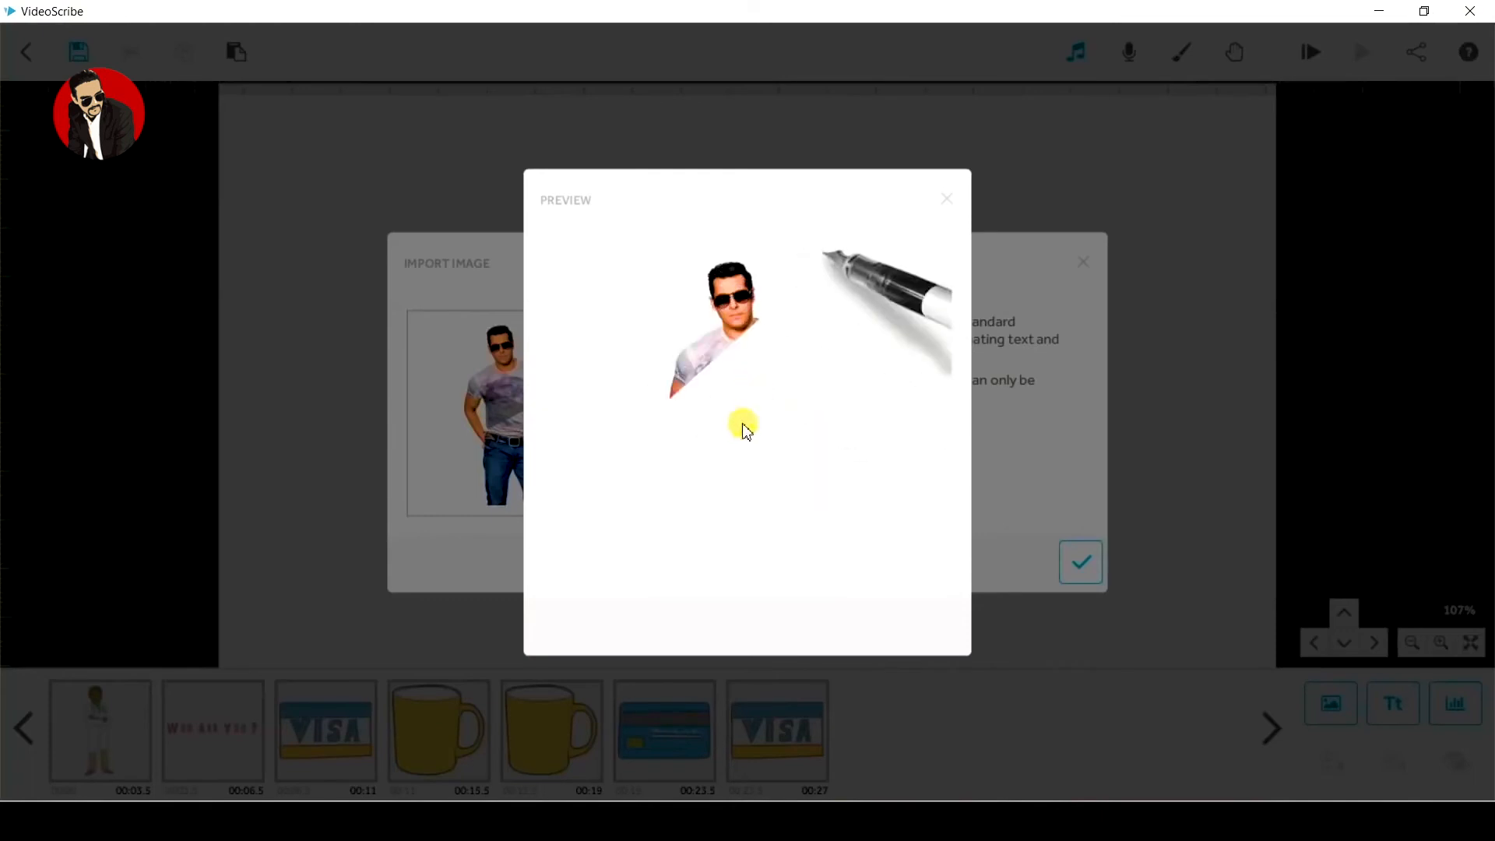
pyautogui.click(947, 199)
pyautogui.click(717, 449)
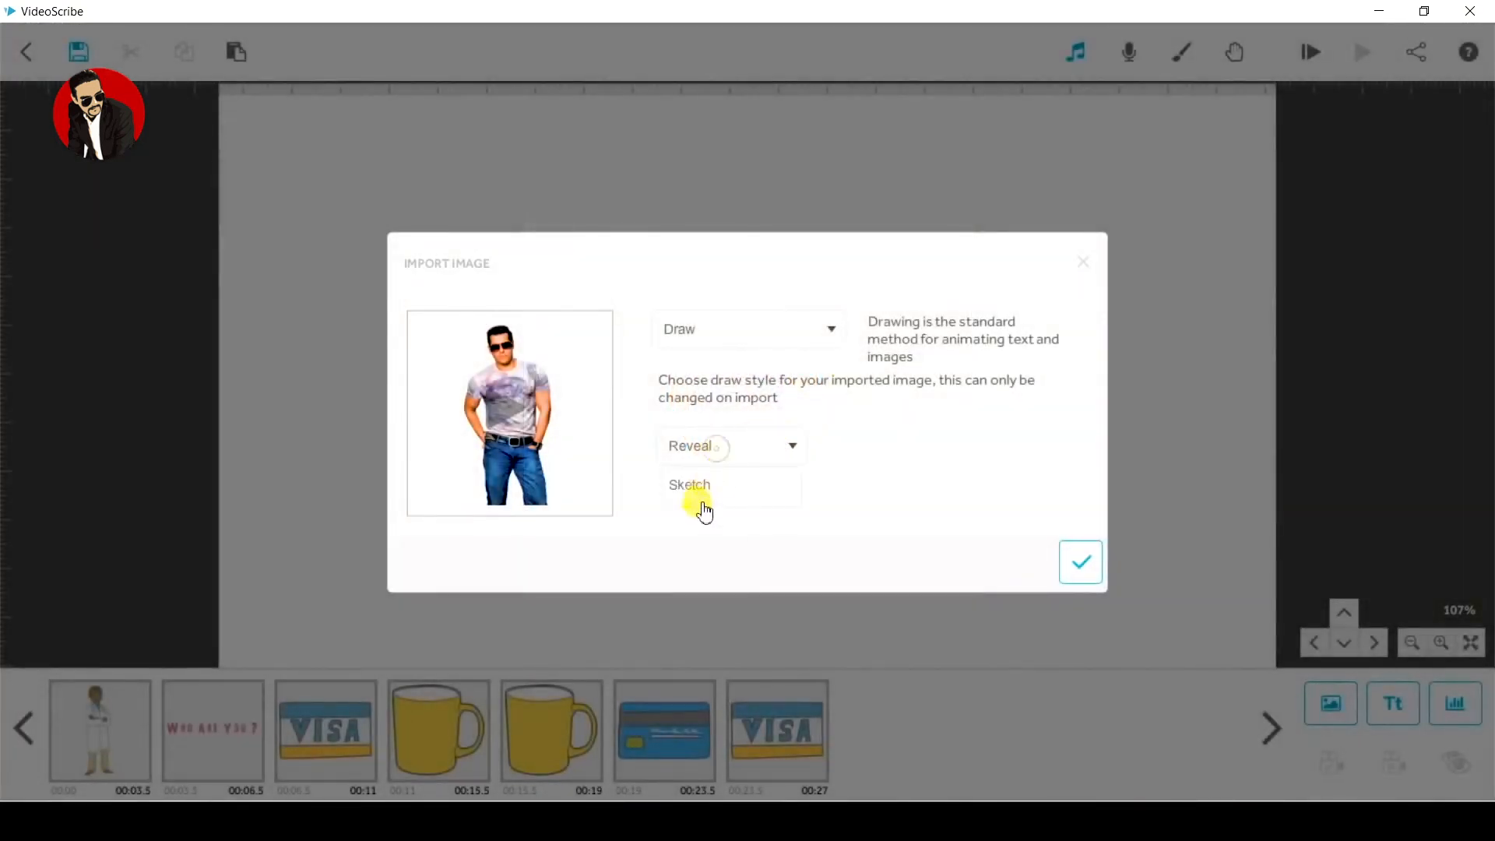
pyautogui.click(700, 504)
pyautogui.click(481, 423)
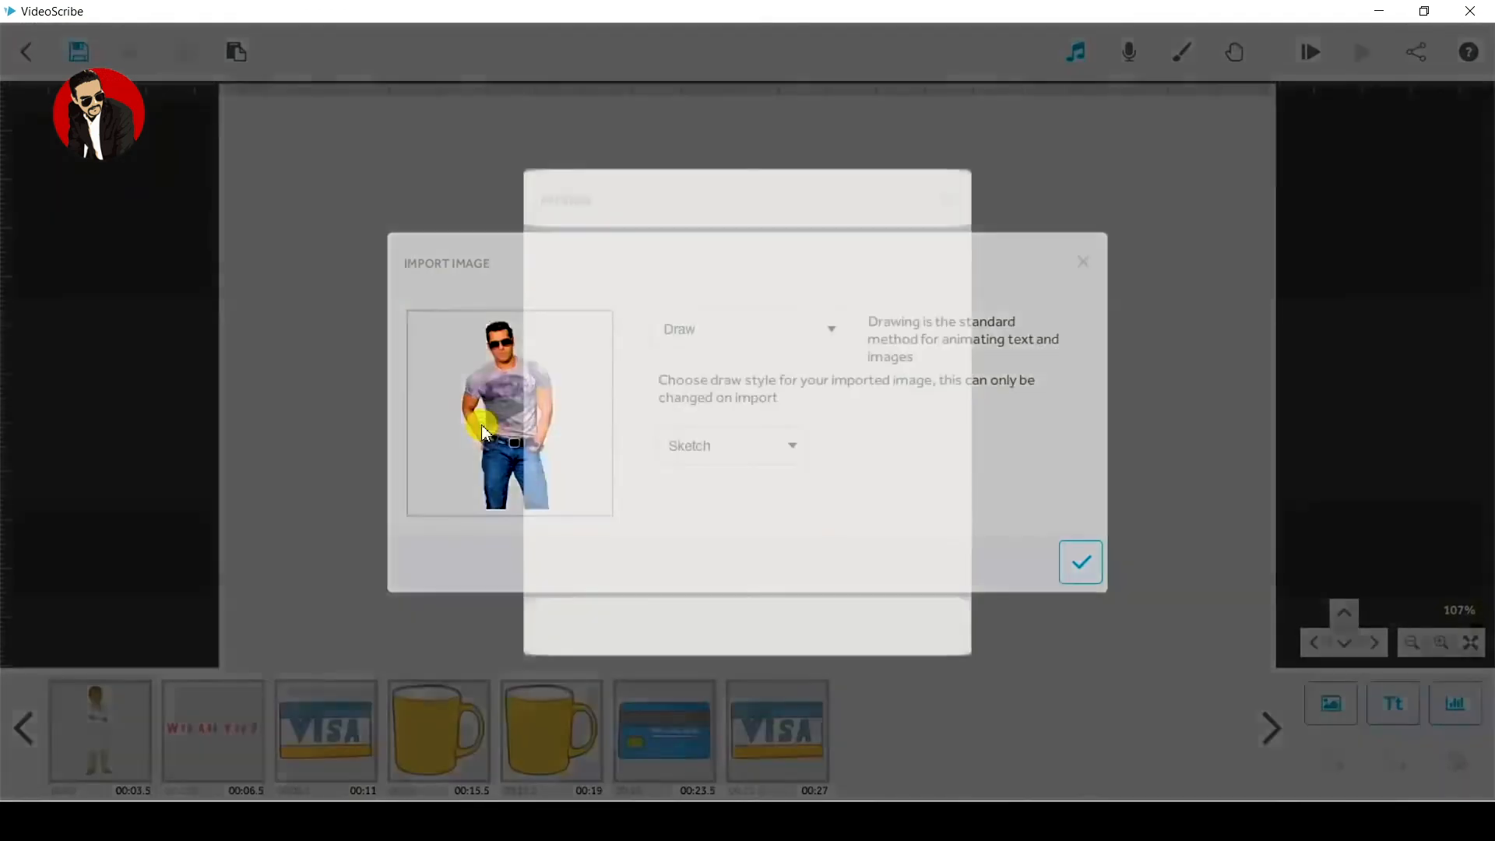
pyautogui.click(949, 203)
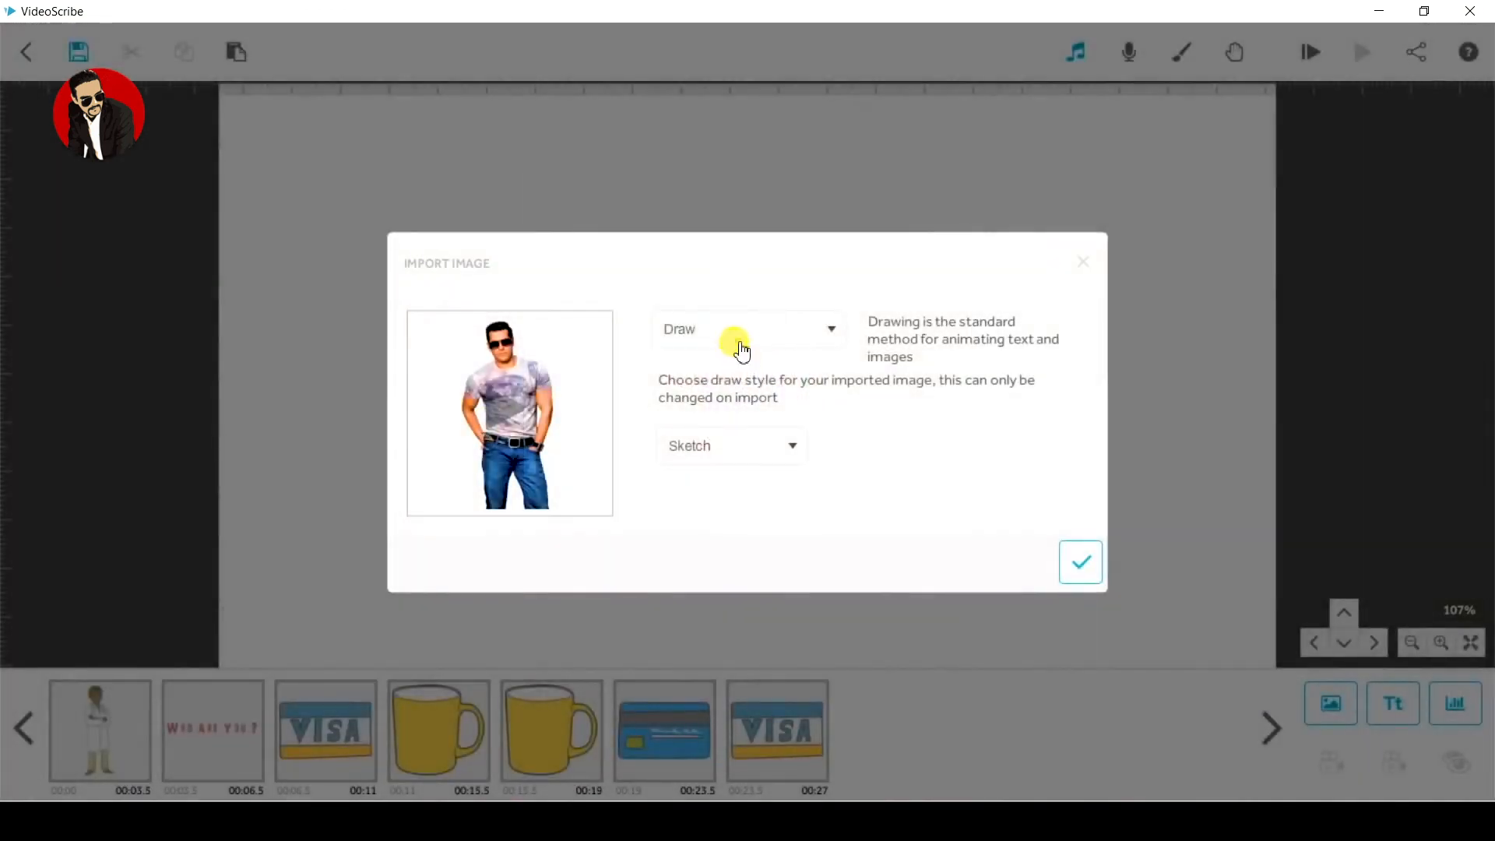
# Step: Set the picture's draw style to Reveal, preview its animation and import it into the scribe
pyautogui.click(739, 343)
pyautogui.click(702, 446)
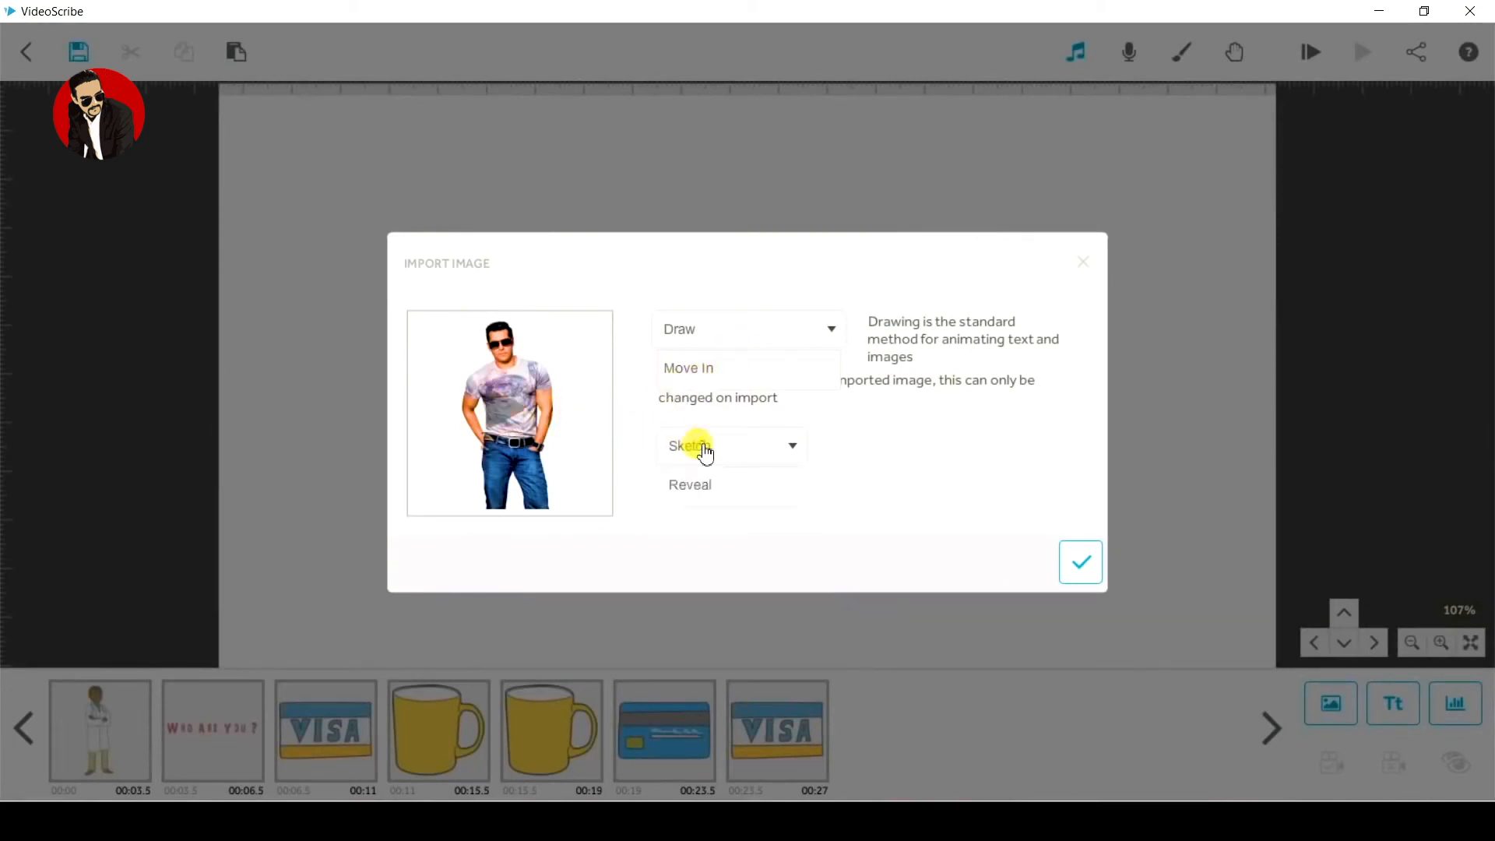
pyautogui.click(692, 483)
pyautogui.click(487, 421)
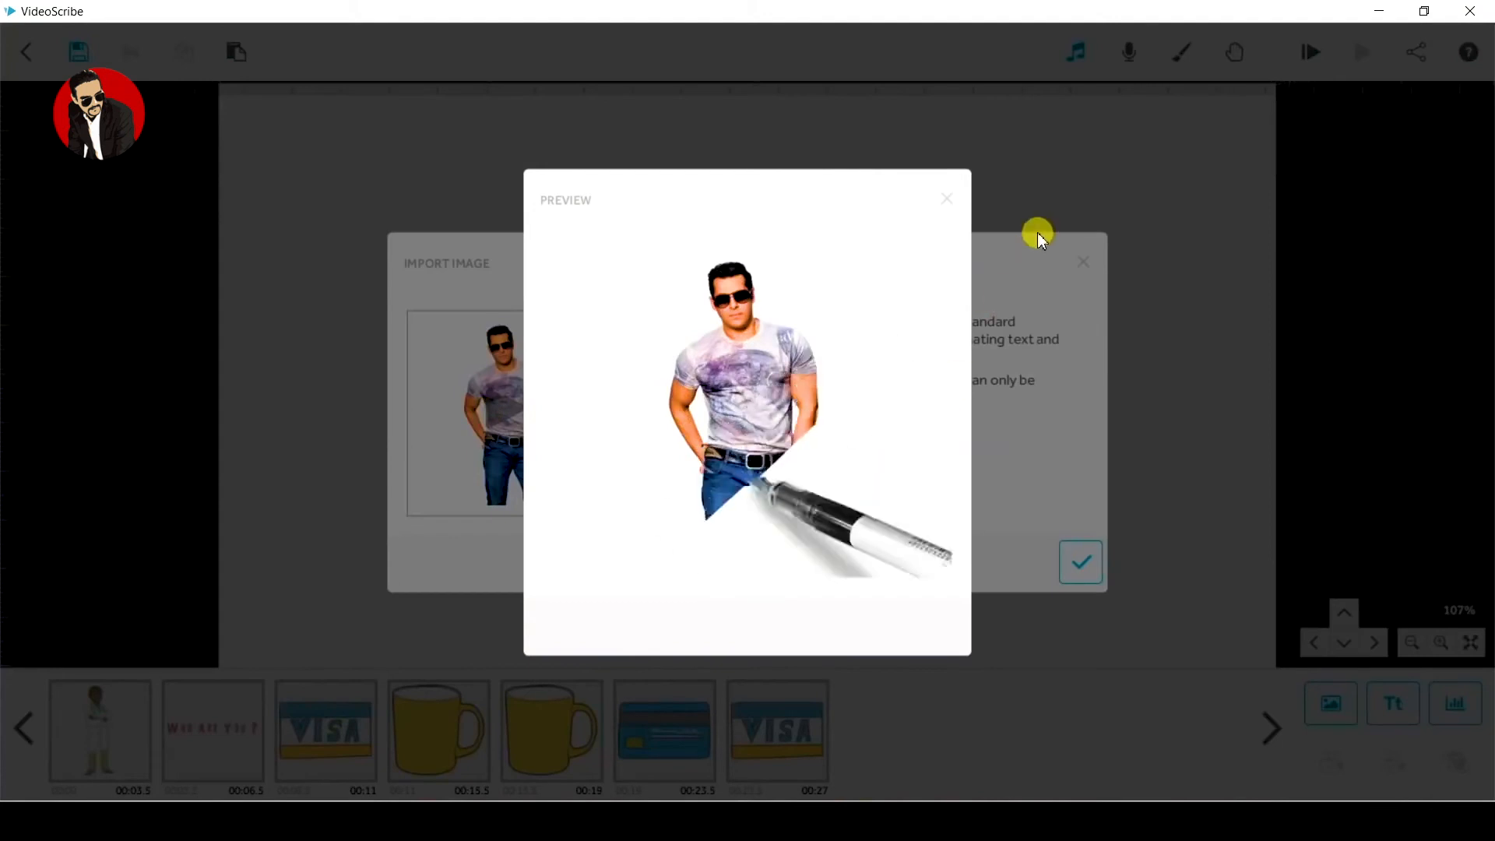
pyautogui.click(947, 199)
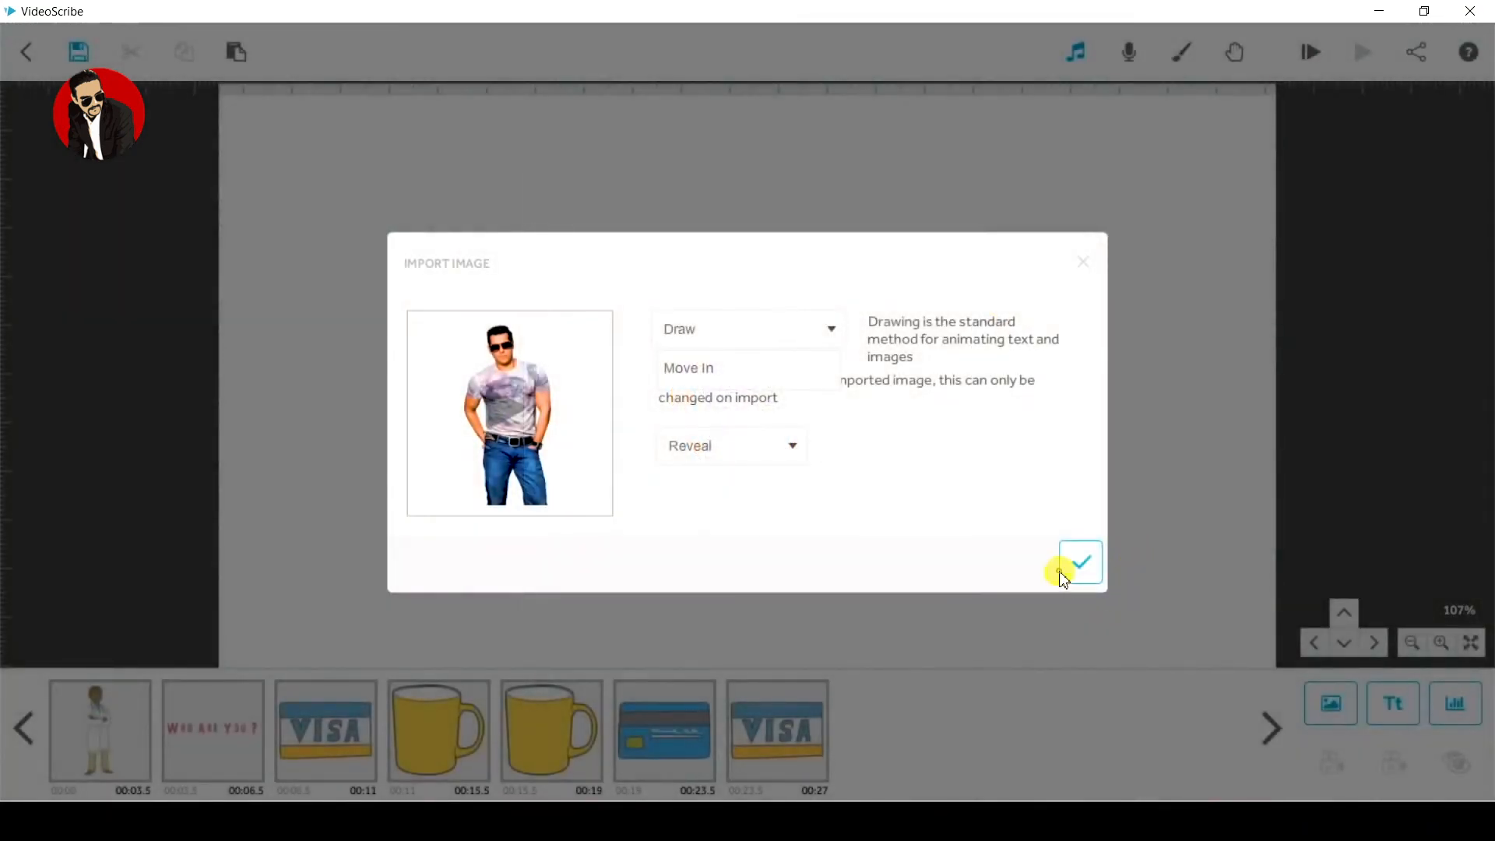
pyautogui.click(1079, 561)
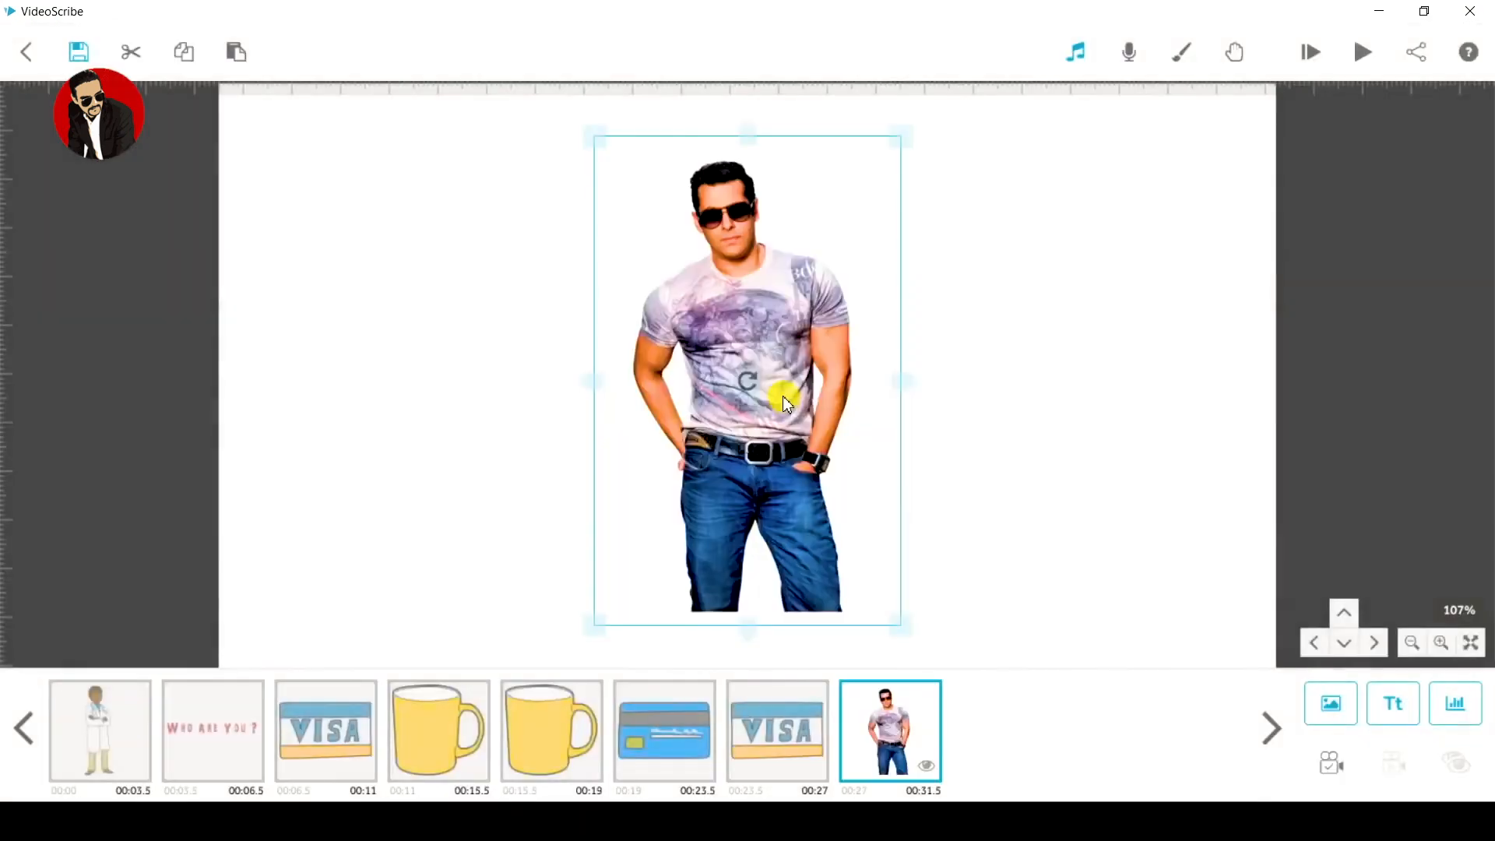
# Step: Set the imported picture's camera to the current position, preview the scribe from that element and deselect it
pyautogui.click(1328, 760)
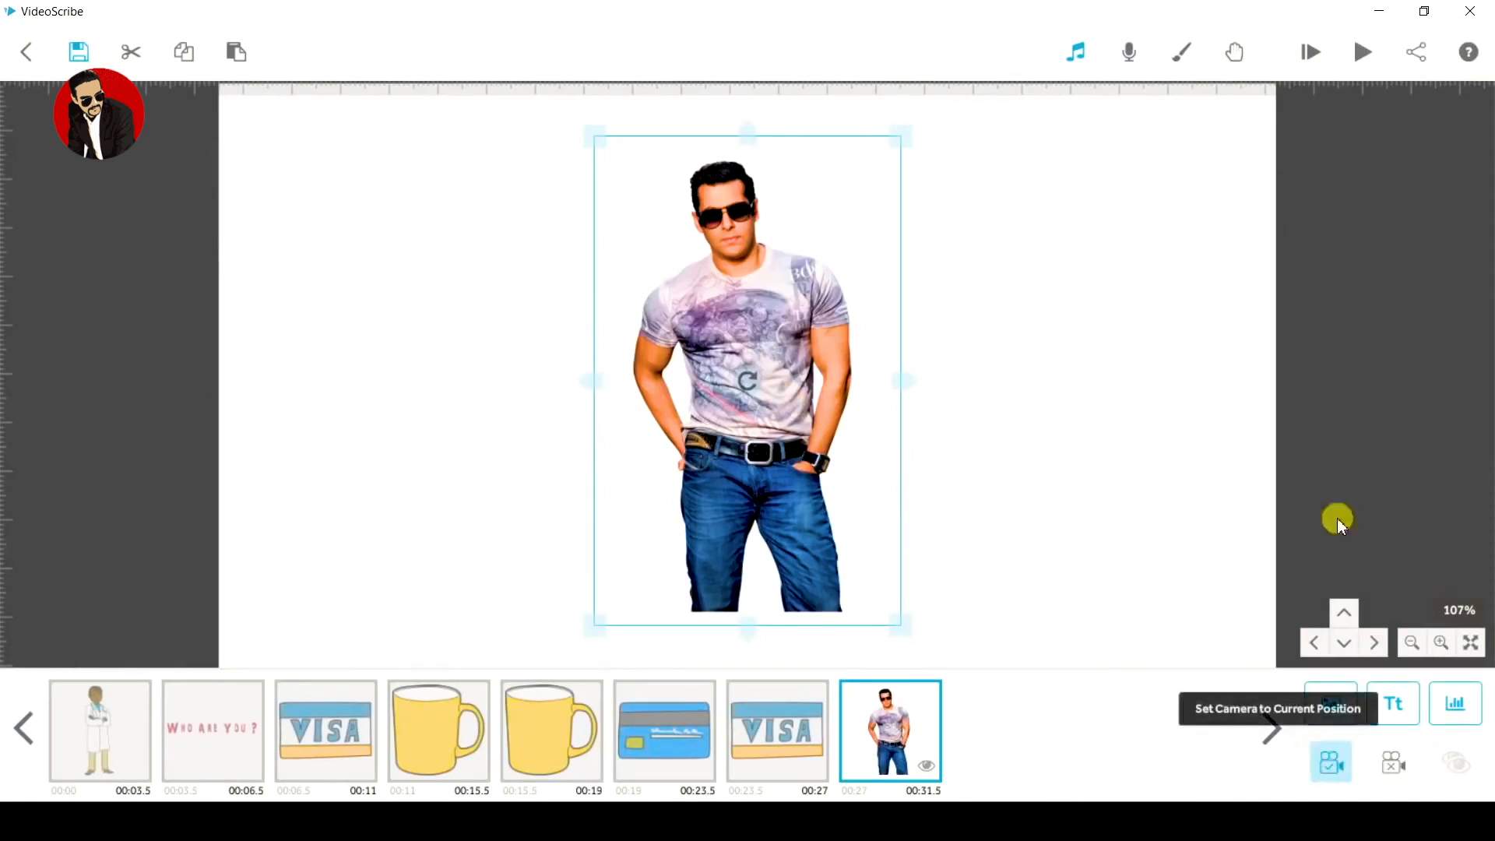
pyautogui.click(1363, 51)
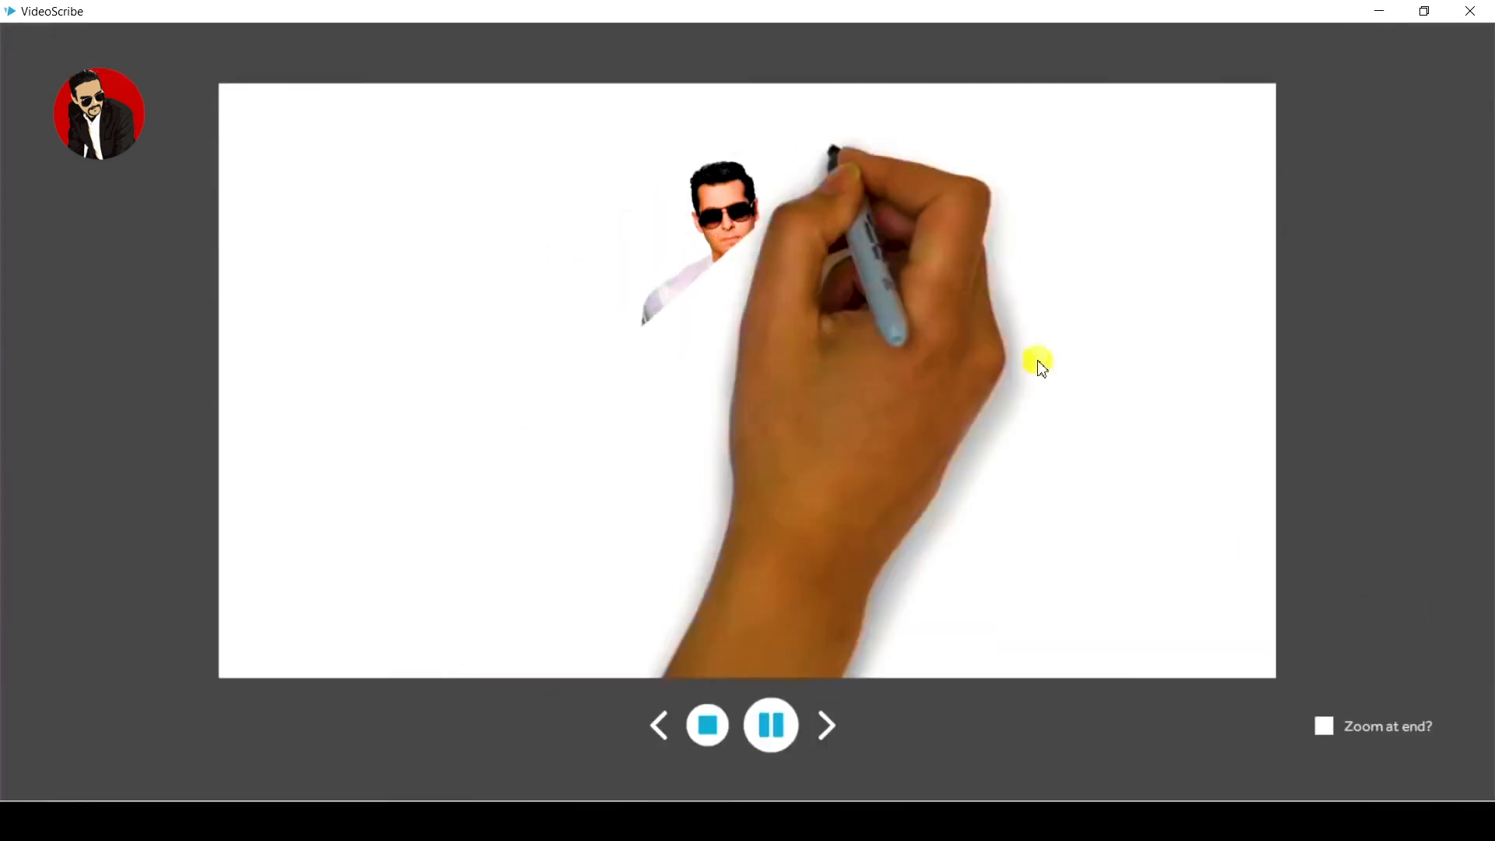
pyautogui.click(707, 726)
pyautogui.click(777, 421)
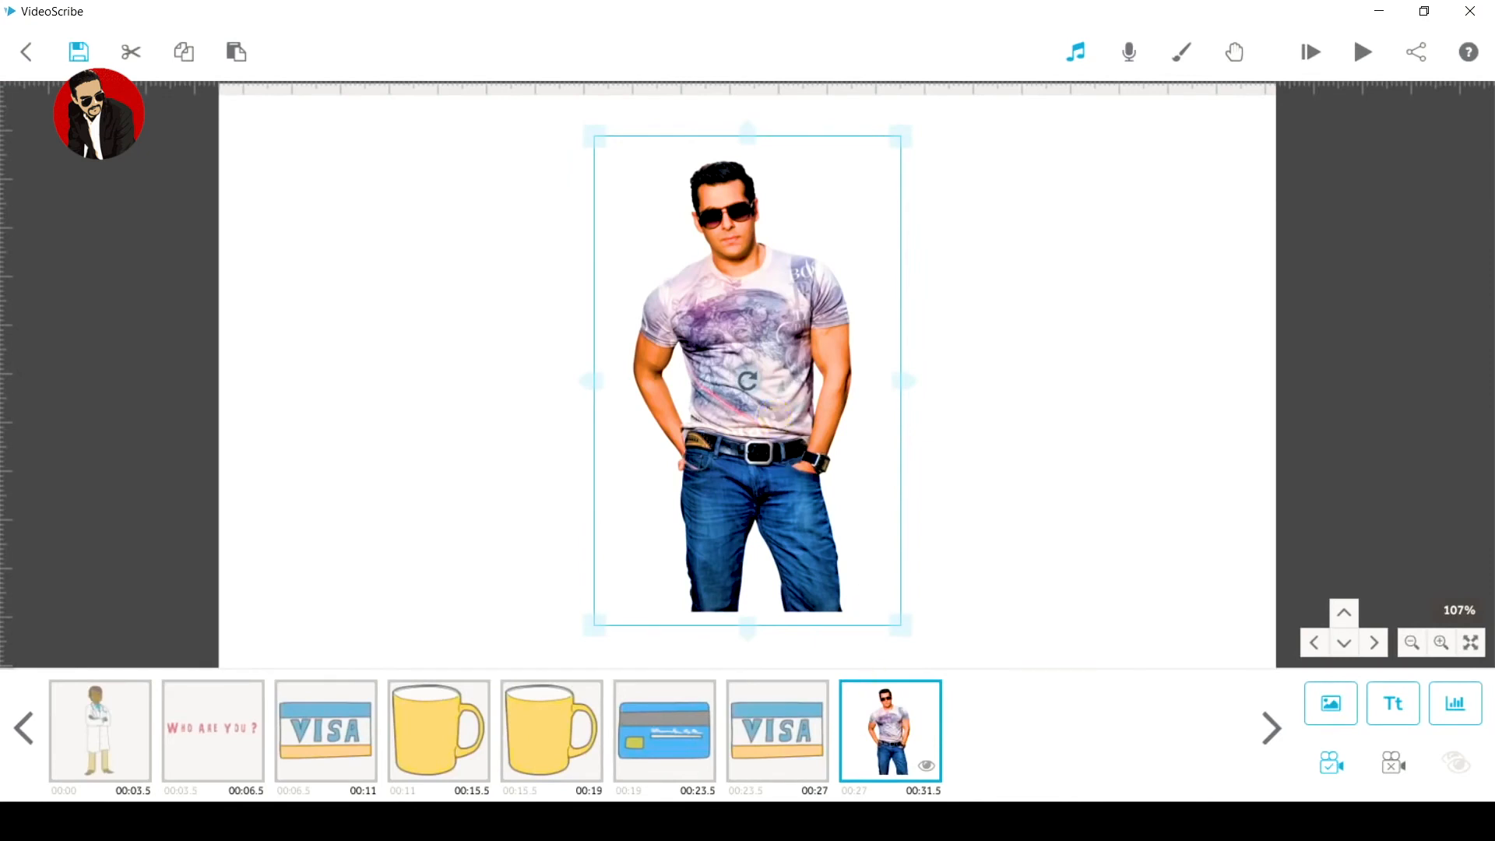
pyautogui.moveTo(696, 821)
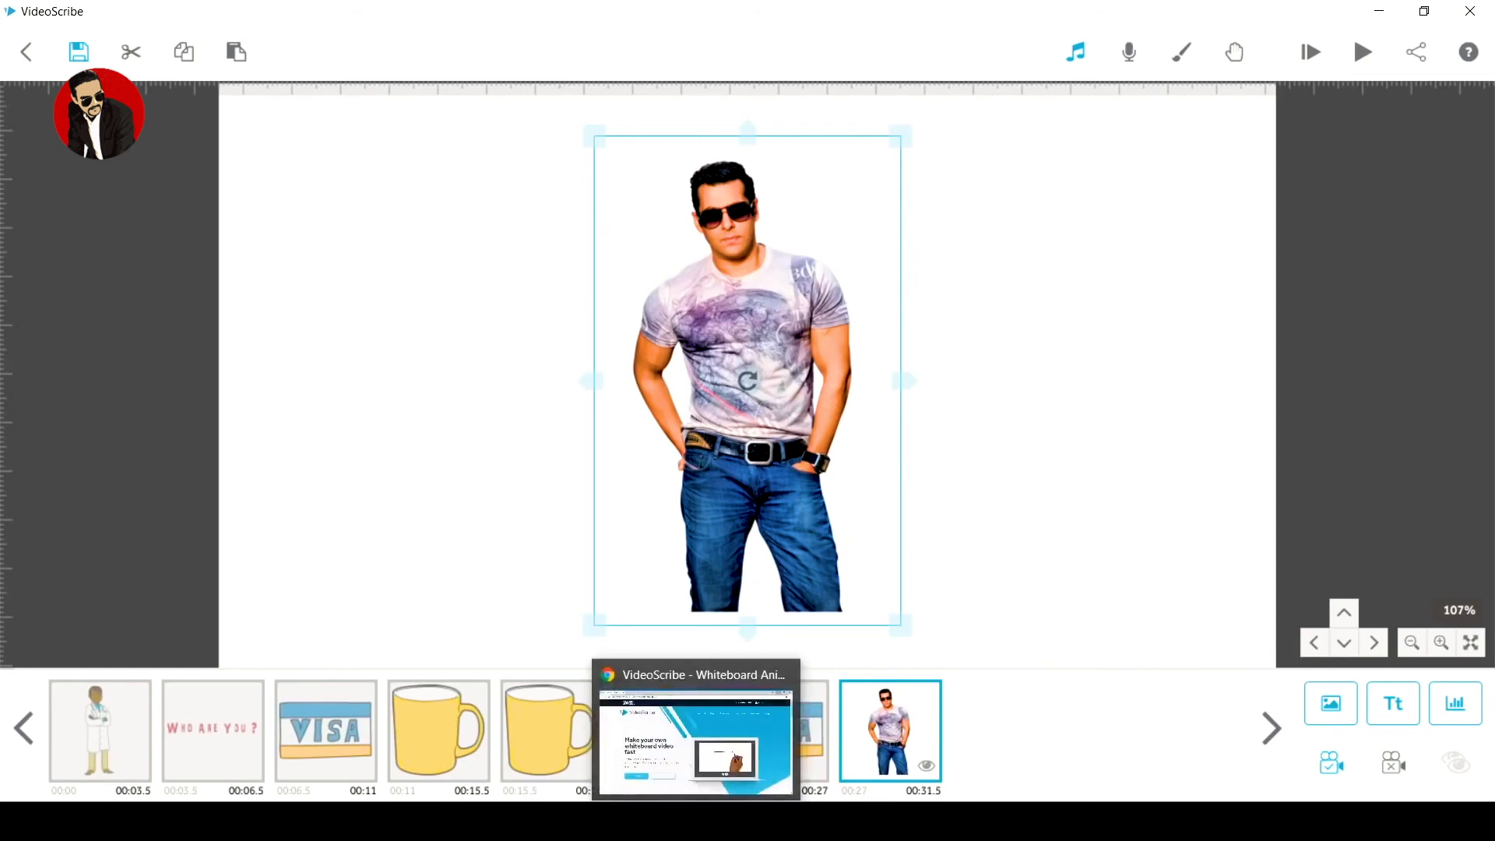
pyautogui.click(1036, 372)
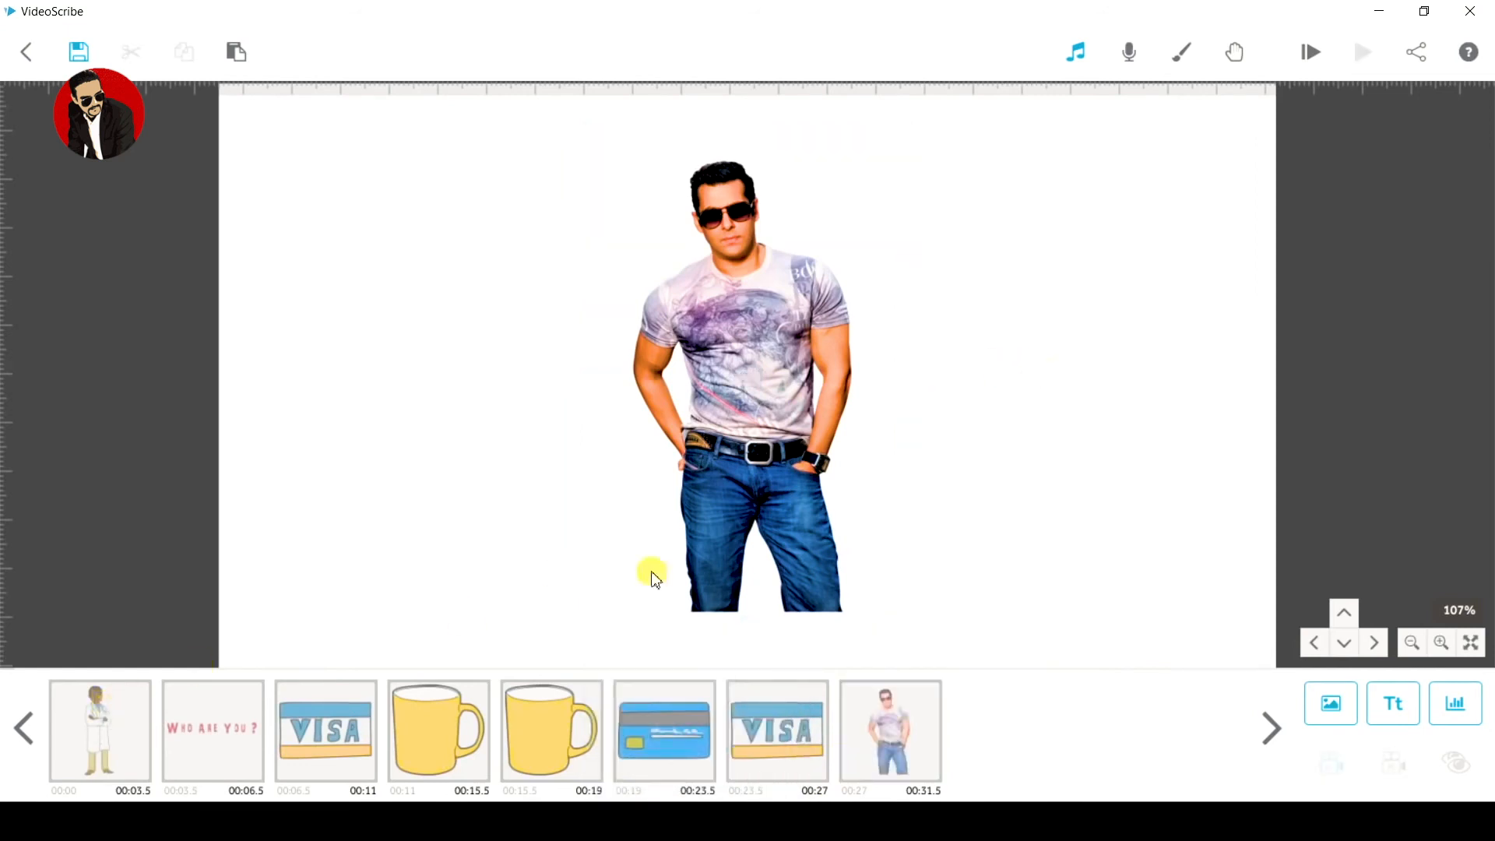
# Step: Look at the option for adding an image from a web URL, without adding anything
pyautogui.click(1331, 703)
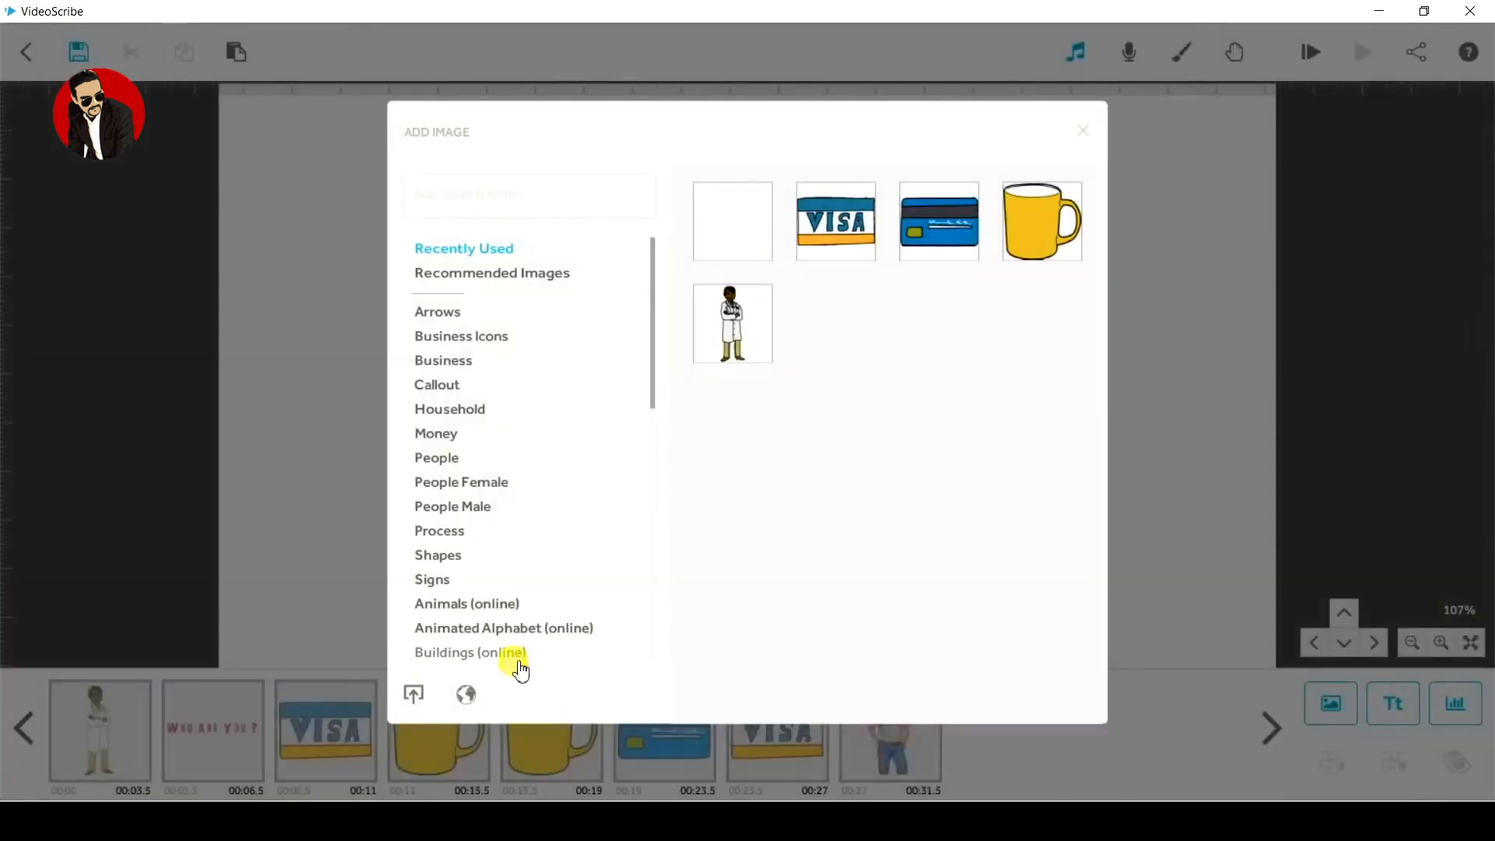
pyautogui.click(466, 696)
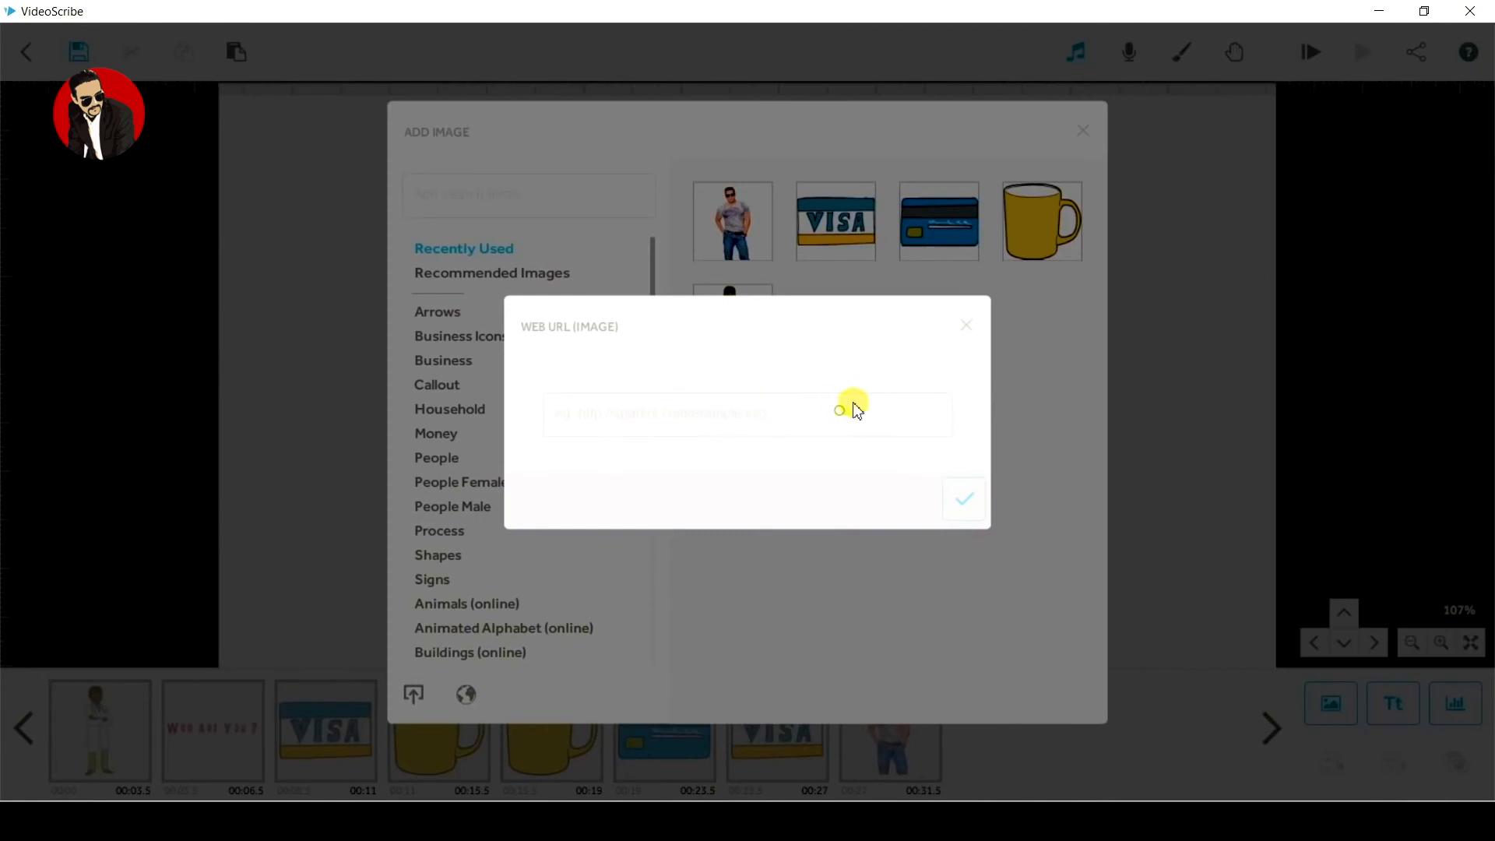
pyautogui.click(966, 326)
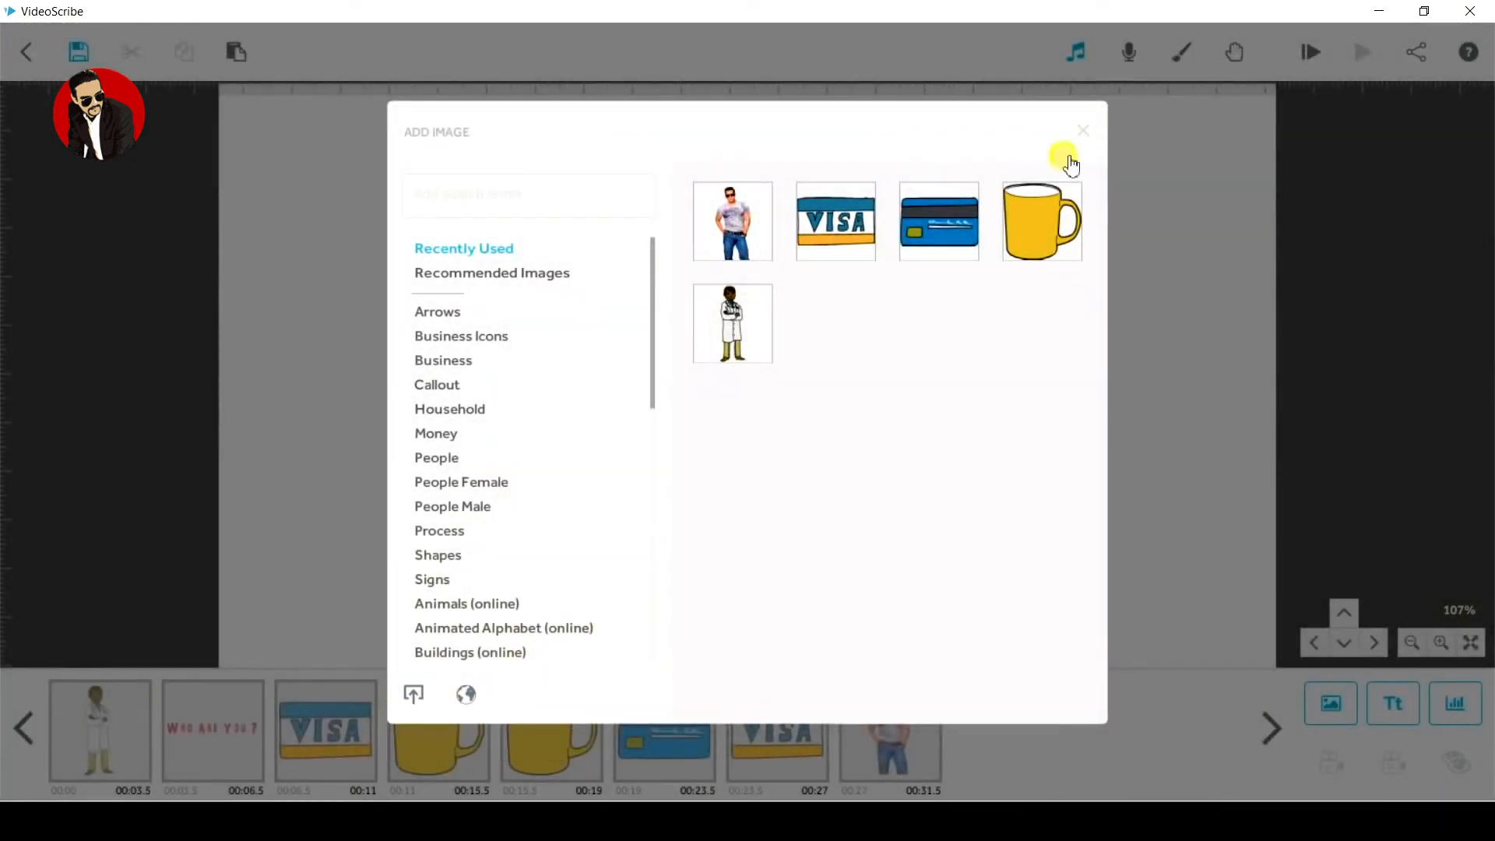
pyautogui.click(1085, 131)
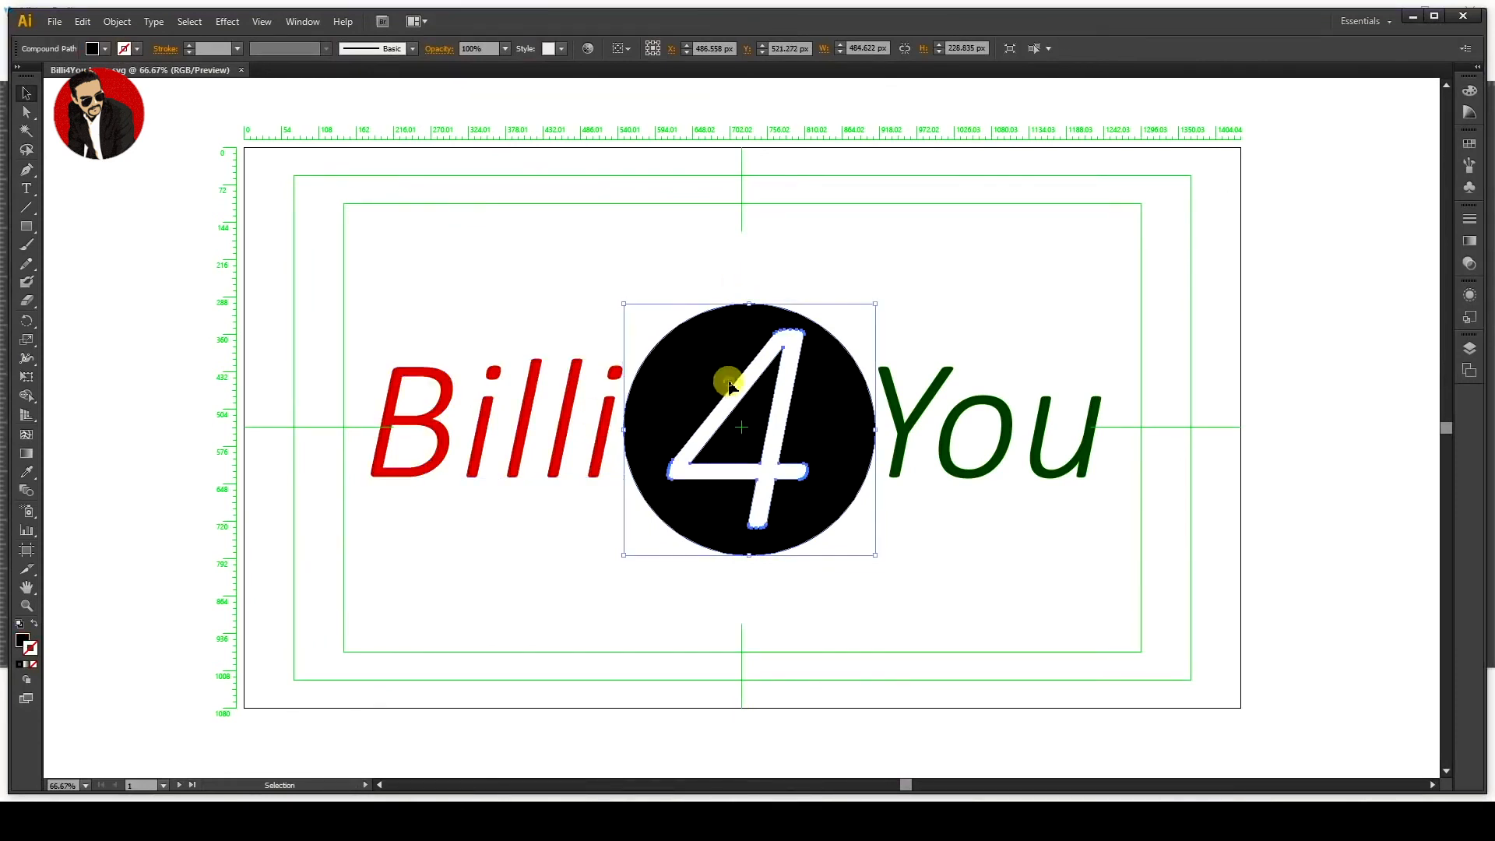
# Step: In Illustrator, examine the separate shapes of the Billi4You logo by selecting the circled 4, Billi and You in turn
pyautogui.click(893, 393)
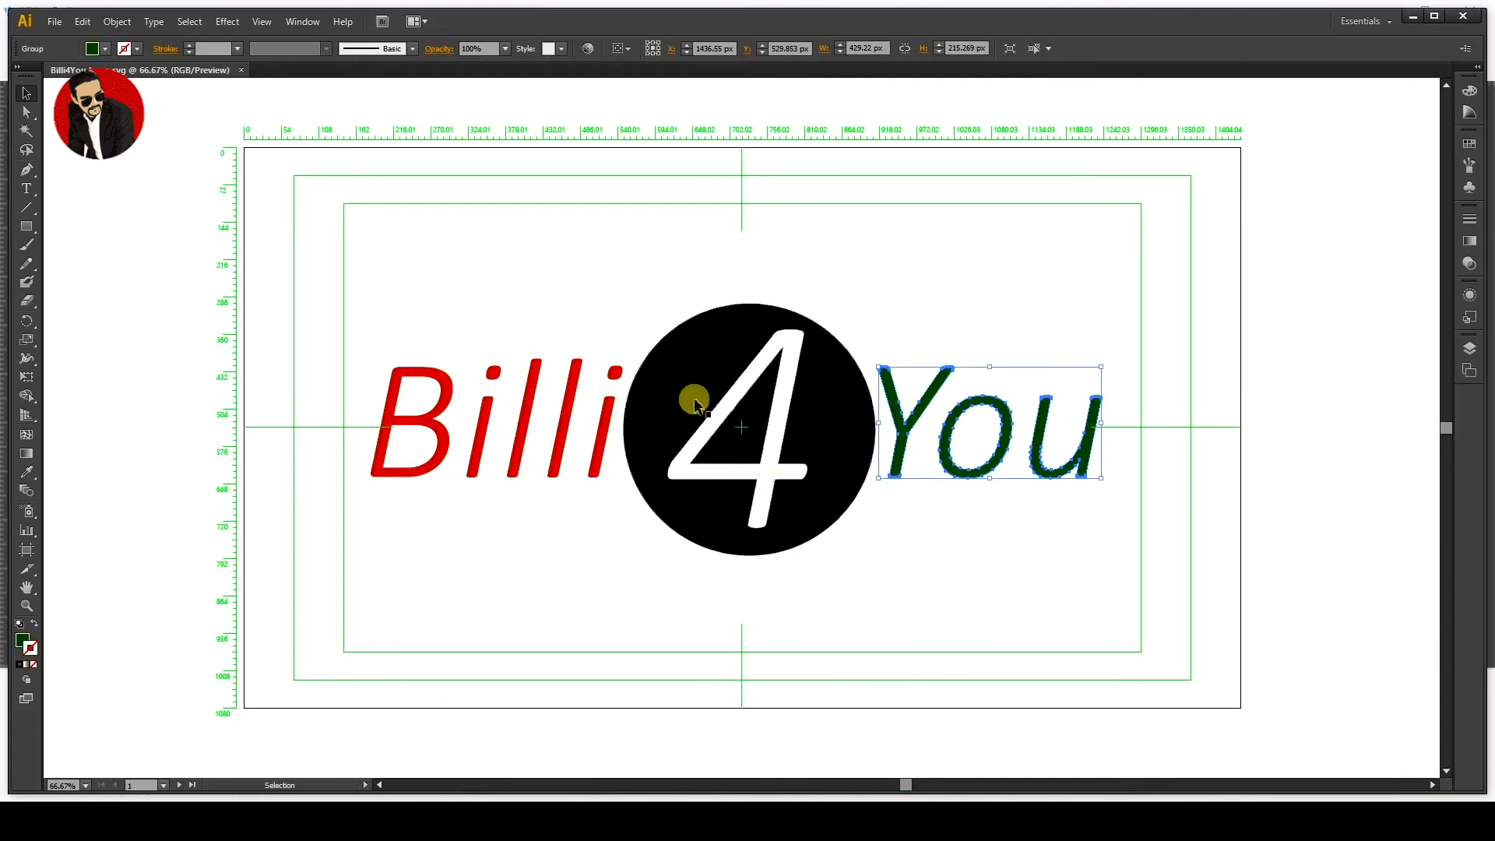
pyautogui.click(640, 433)
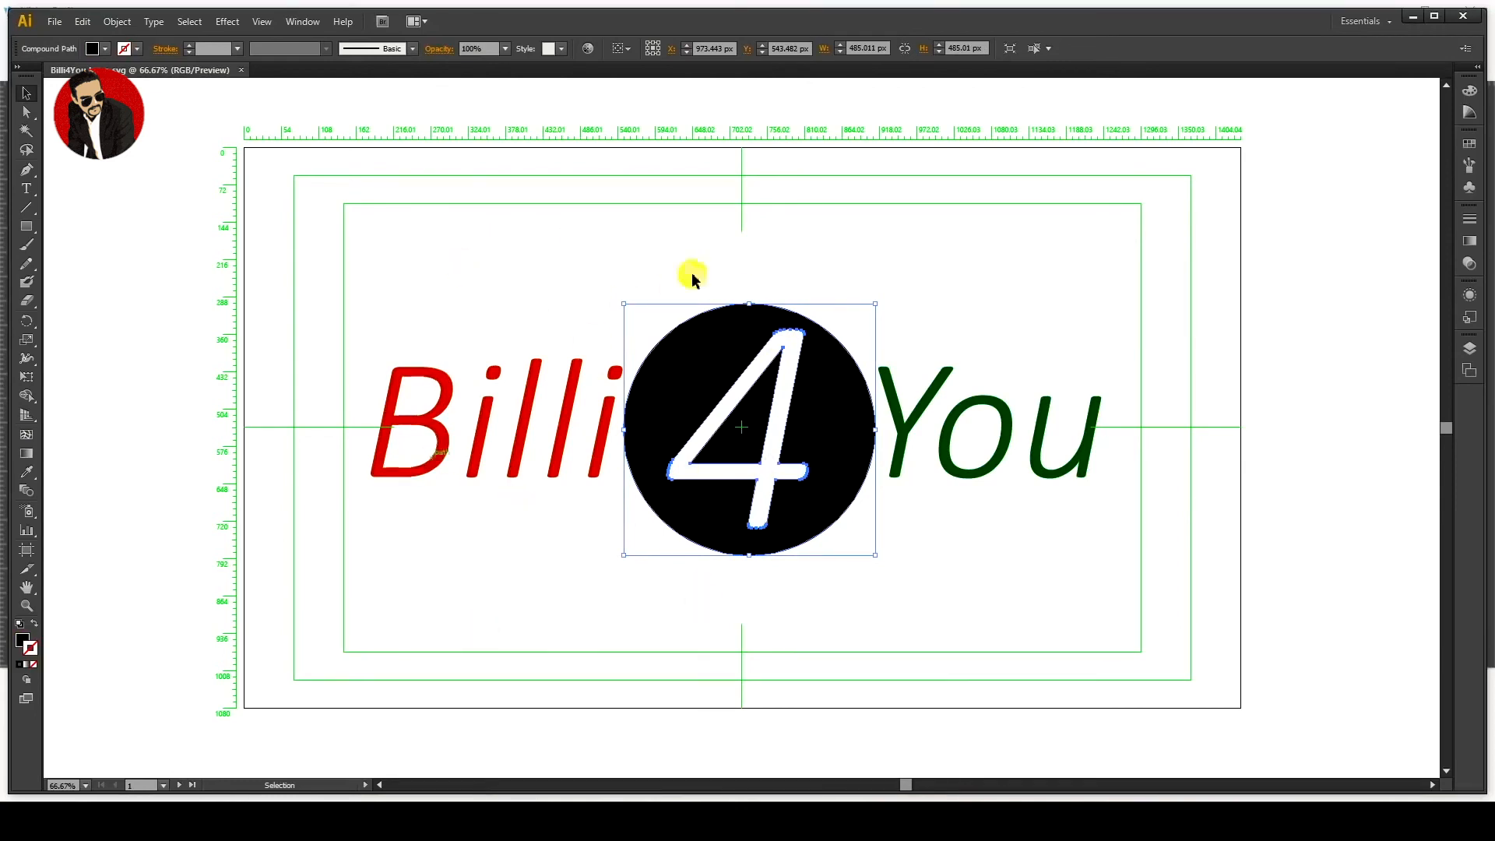
pyautogui.click(303, 233)
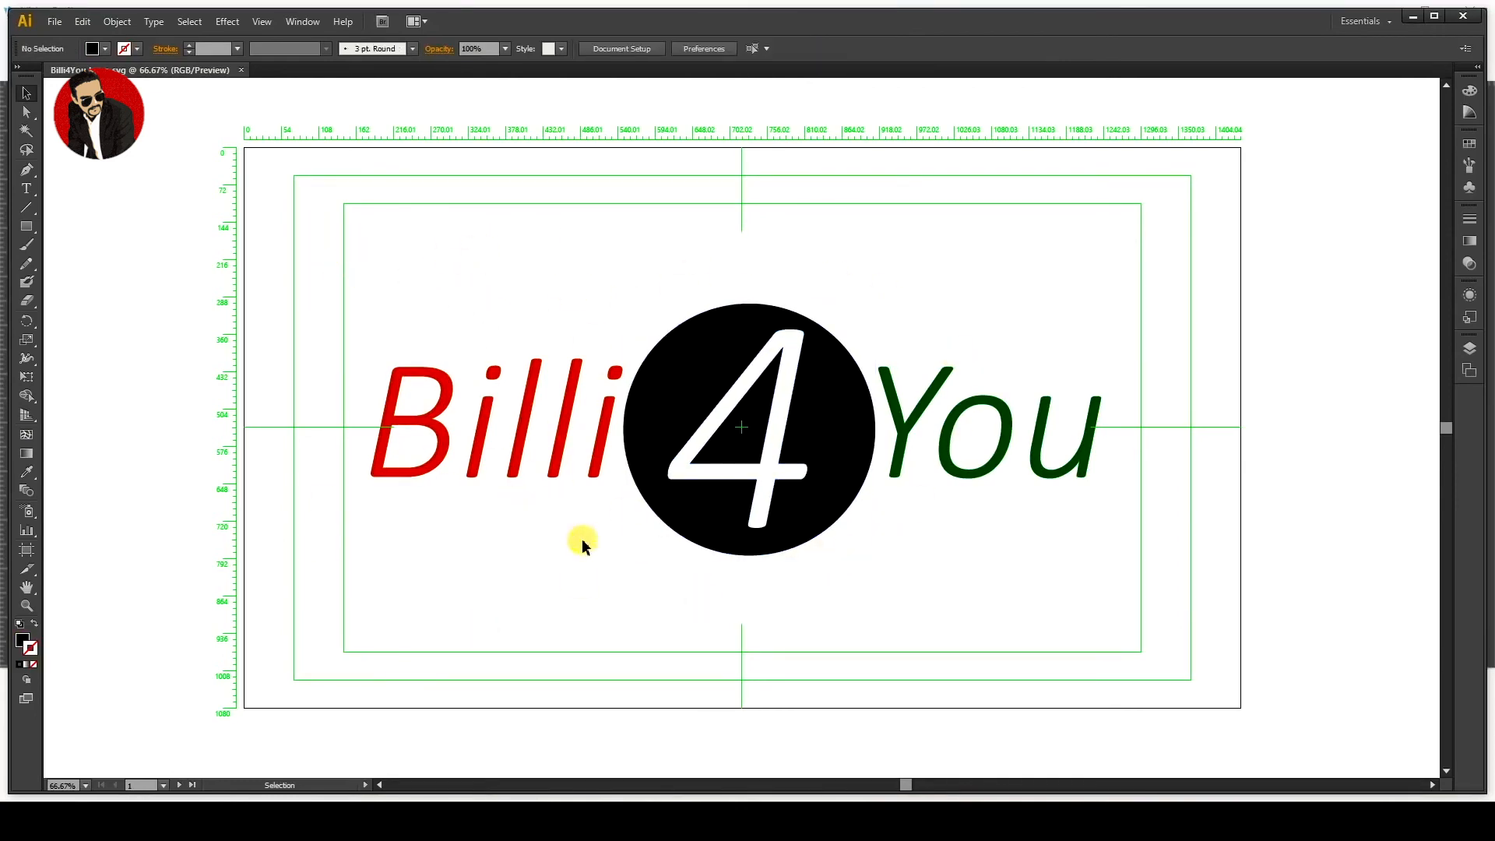
pyautogui.click(693, 366)
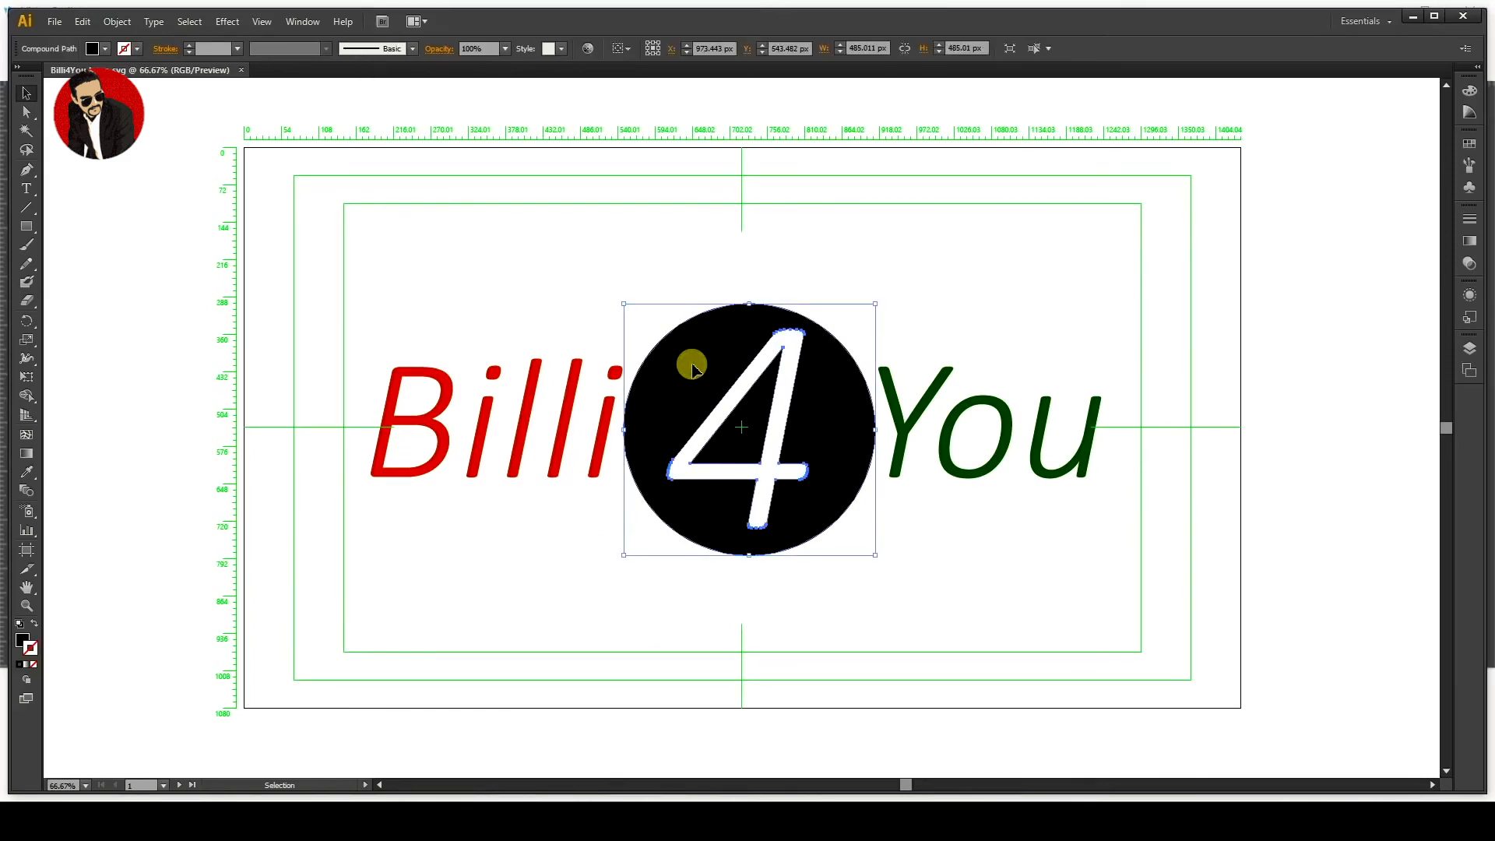
pyautogui.click(537, 387)
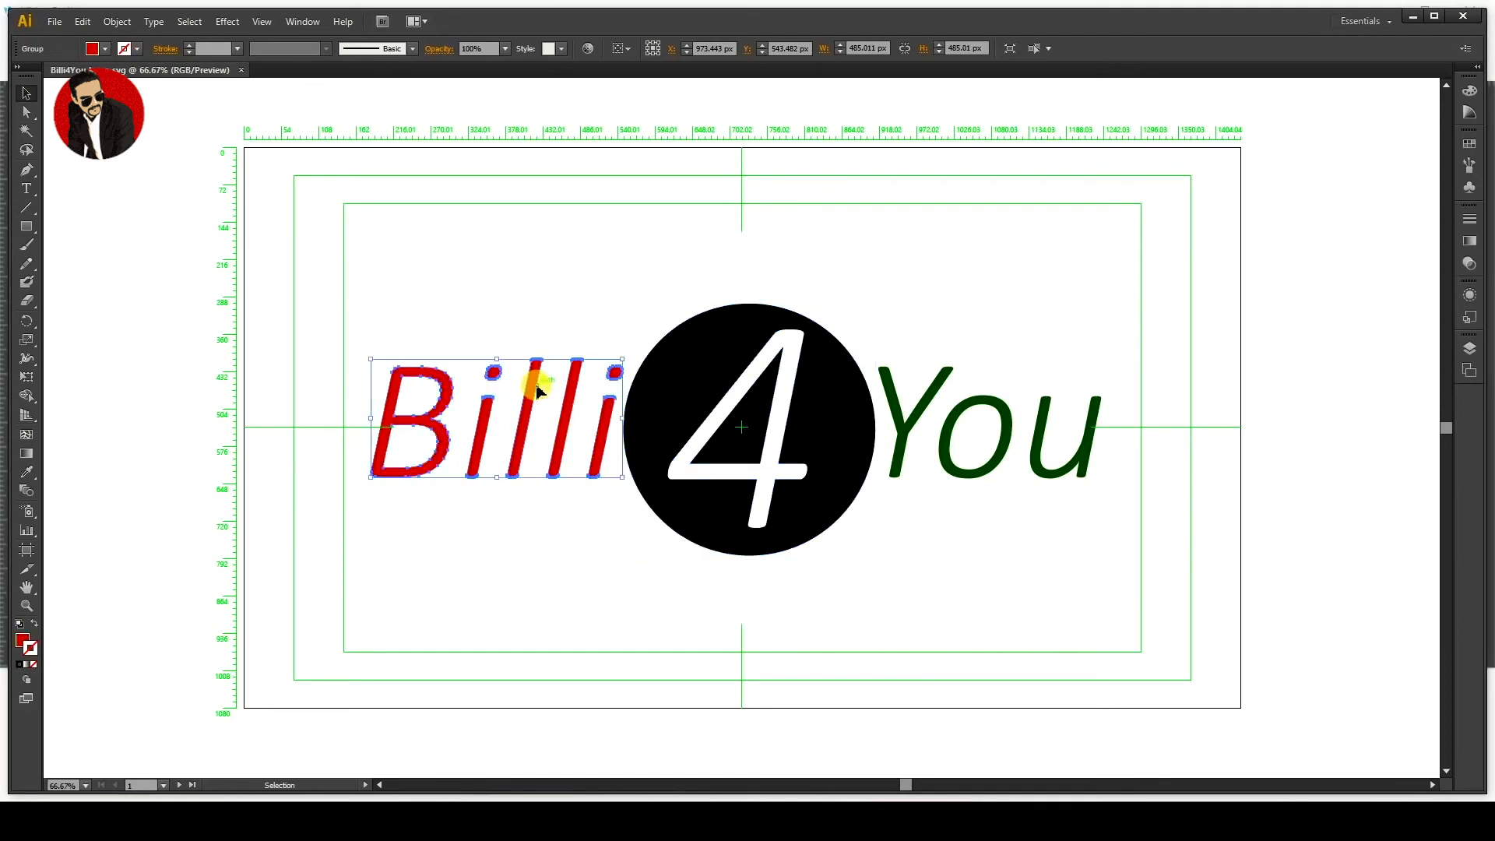
pyautogui.click(1005, 449)
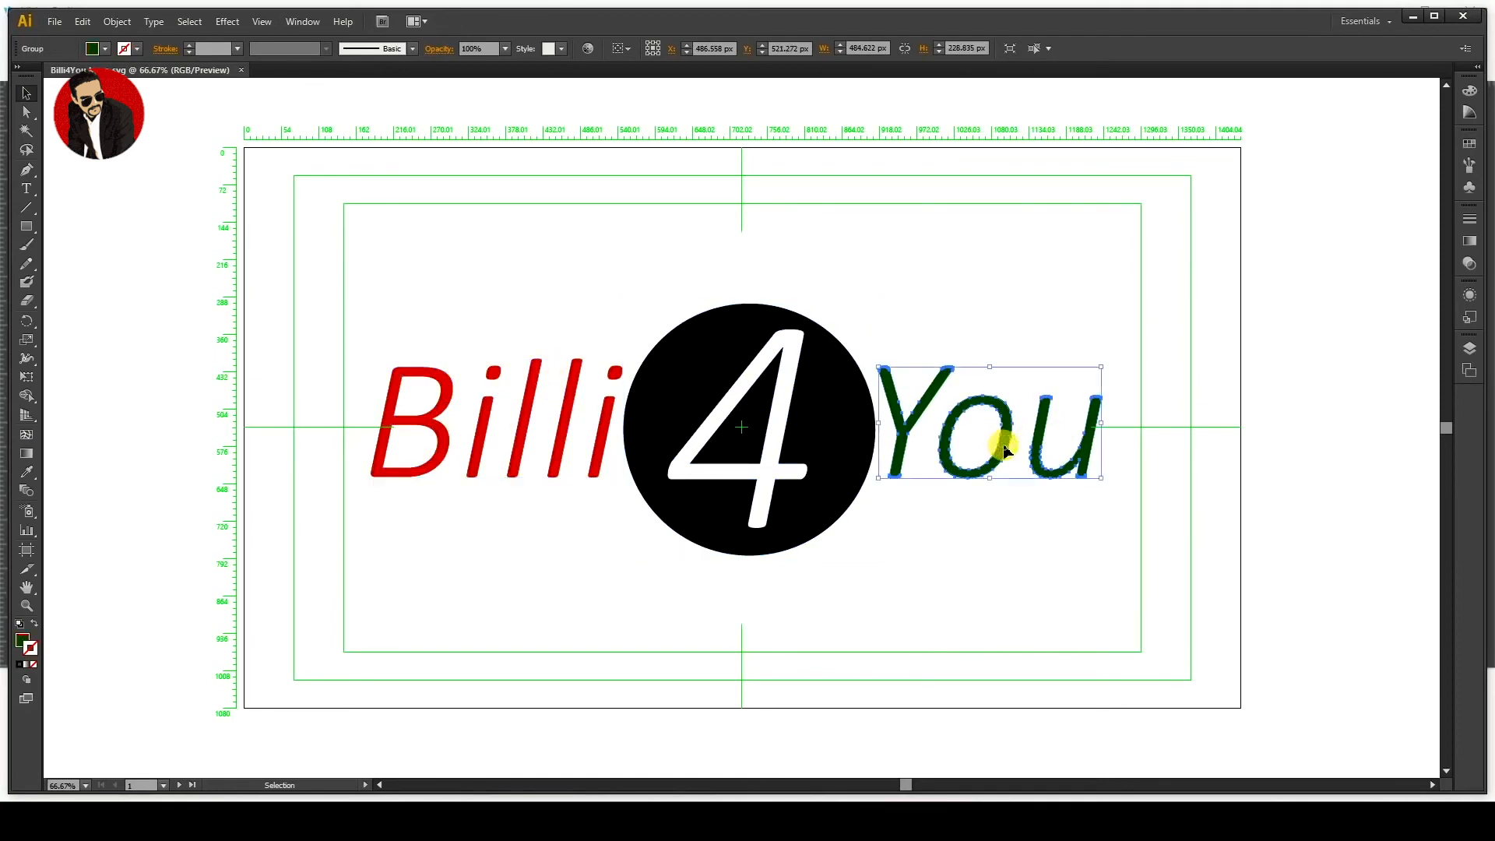
# Step: Save the logo in the Pictures folder as Billi4You Logo in the SVG (*.SVG) format
pyautogui.click(52, 22)
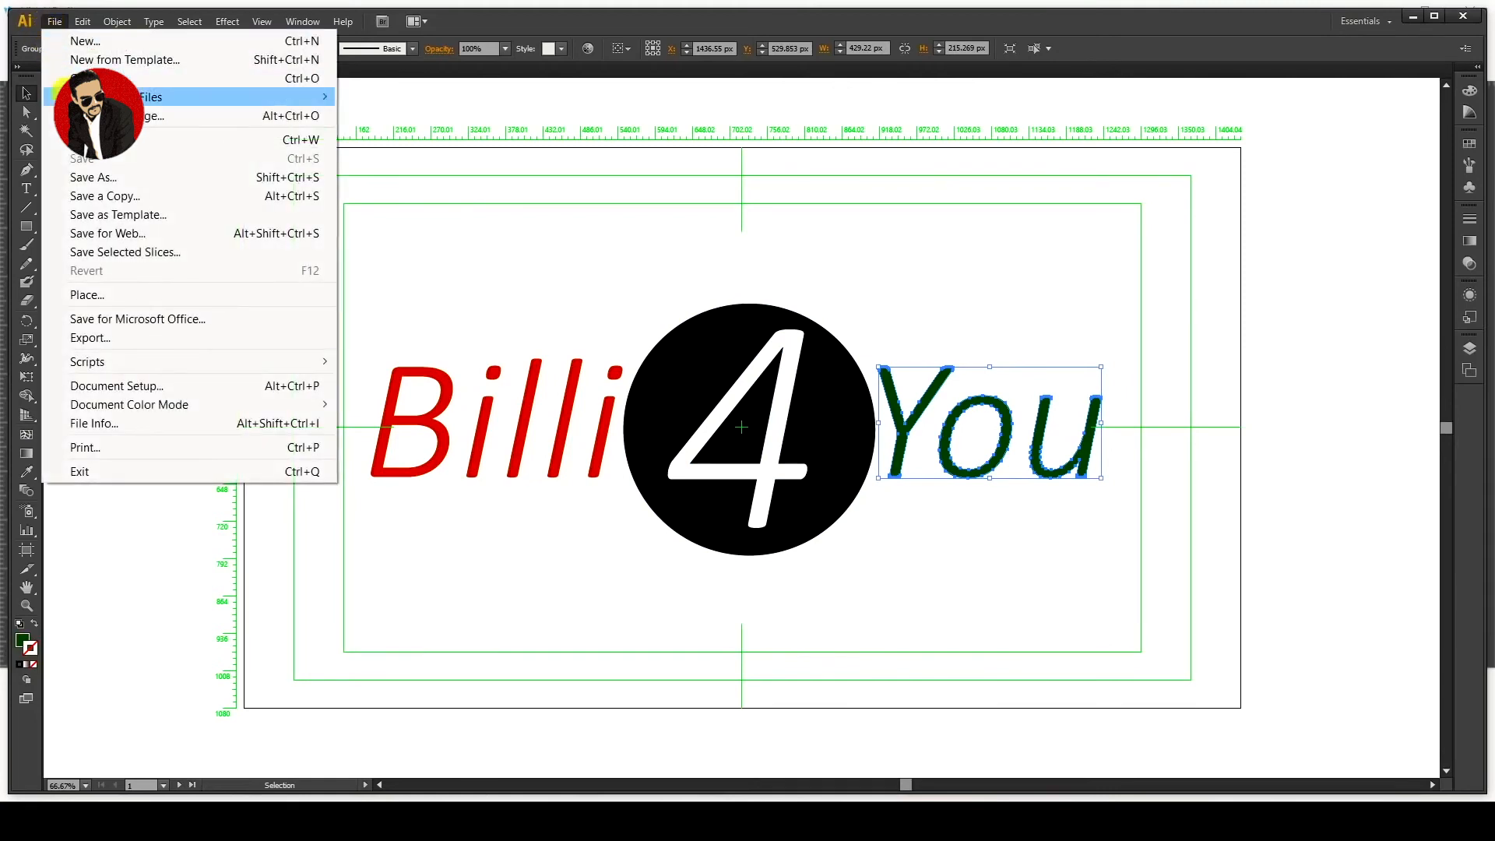
pyautogui.click(92, 178)
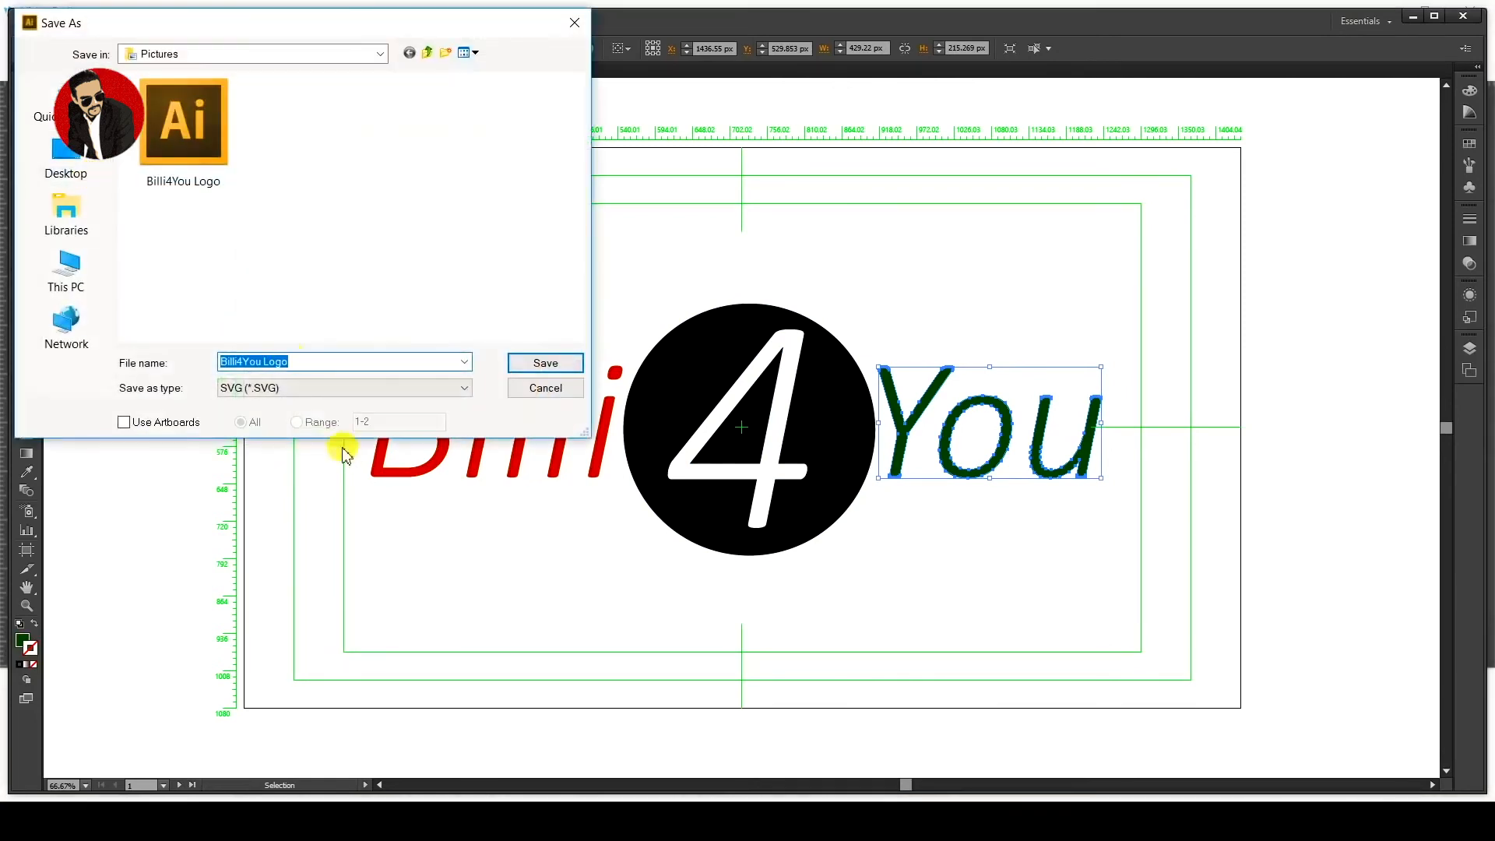
pyautogui.click(343, 389)
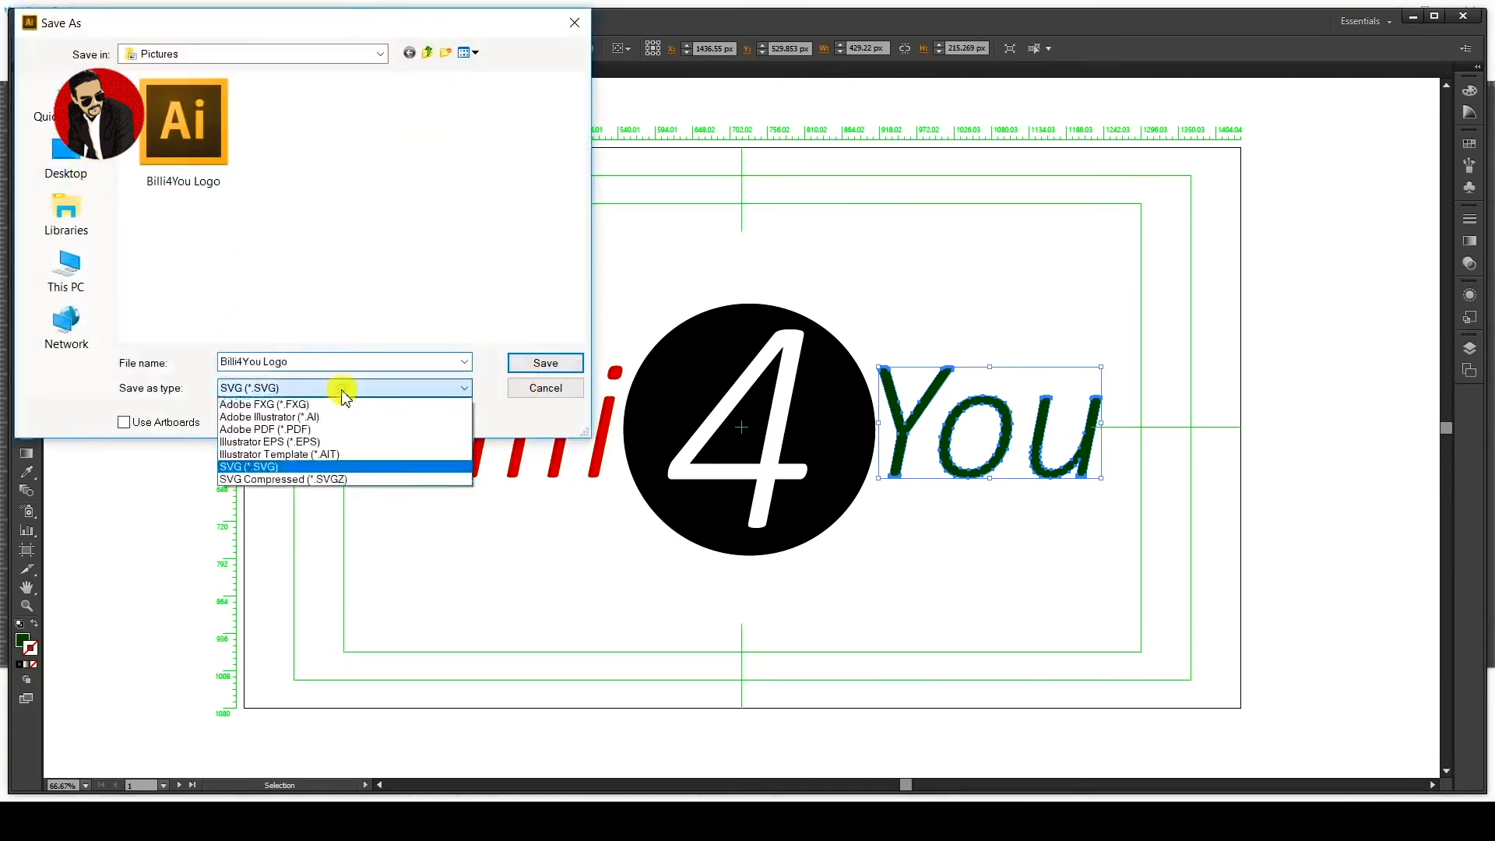
pyautogui.click(314, 467)
pyautogui.click(421, 361)
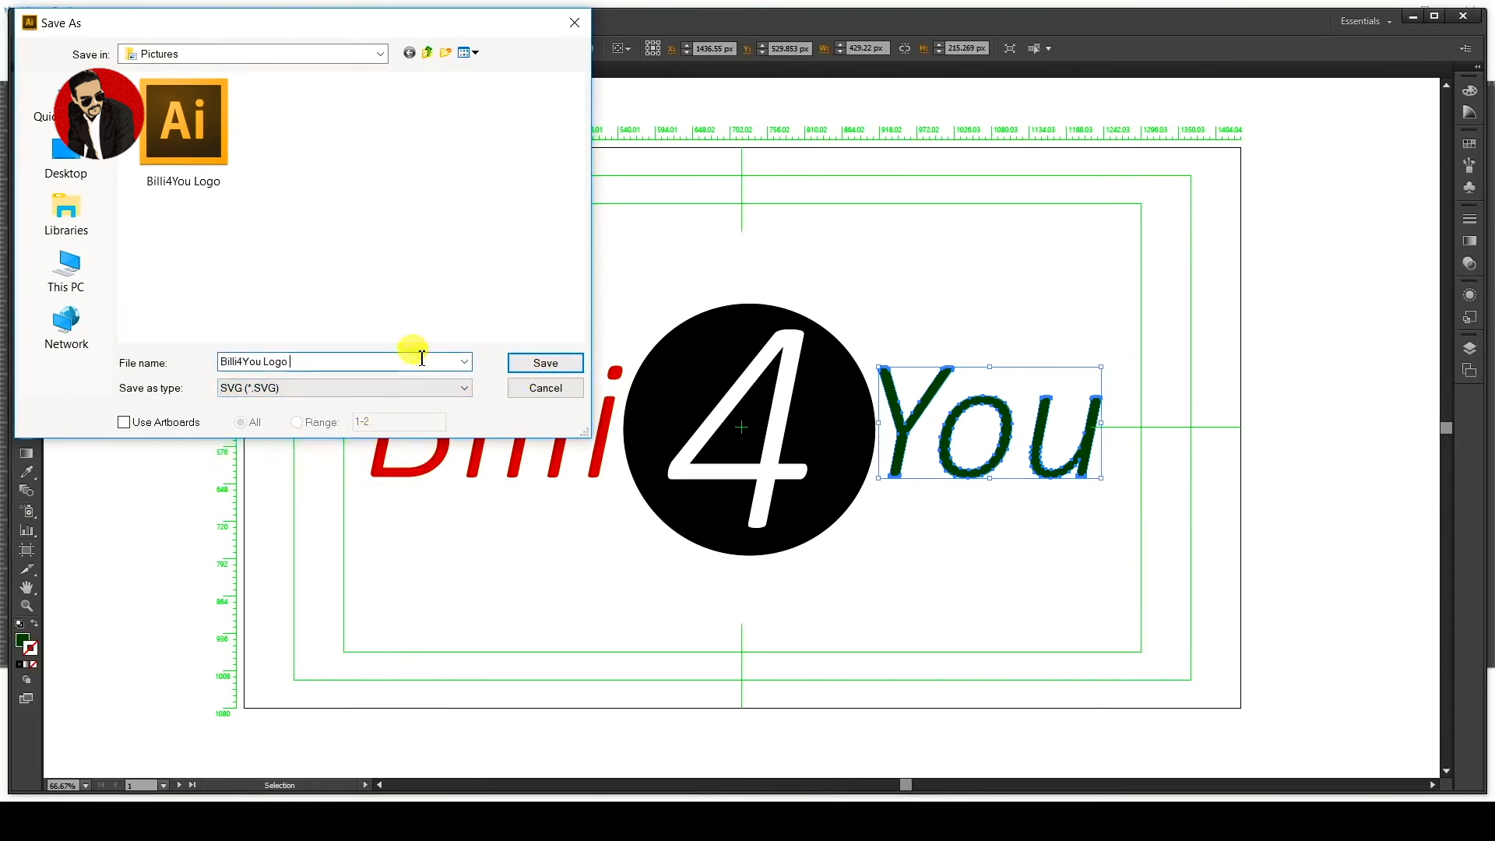
pyautogui.click(545, 362)
# Step: Confirm the SVG export options with the SVG Tiny 1.2 profile and the font type Convert to outline
pyautogui.click(721, 194)
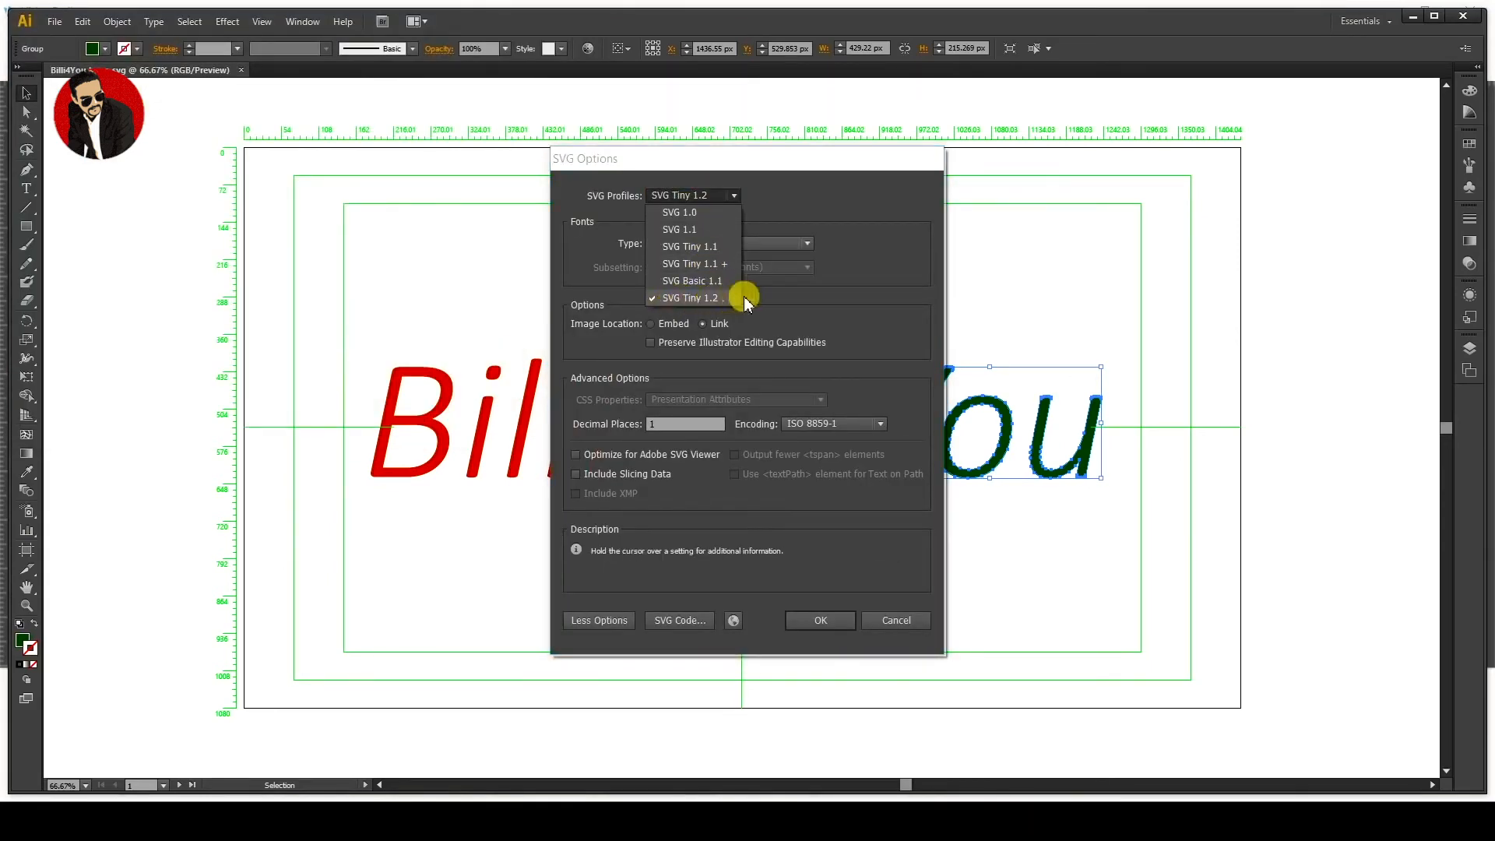
pyautogui.click(786, 296)
pyautogui.click(701, 245)
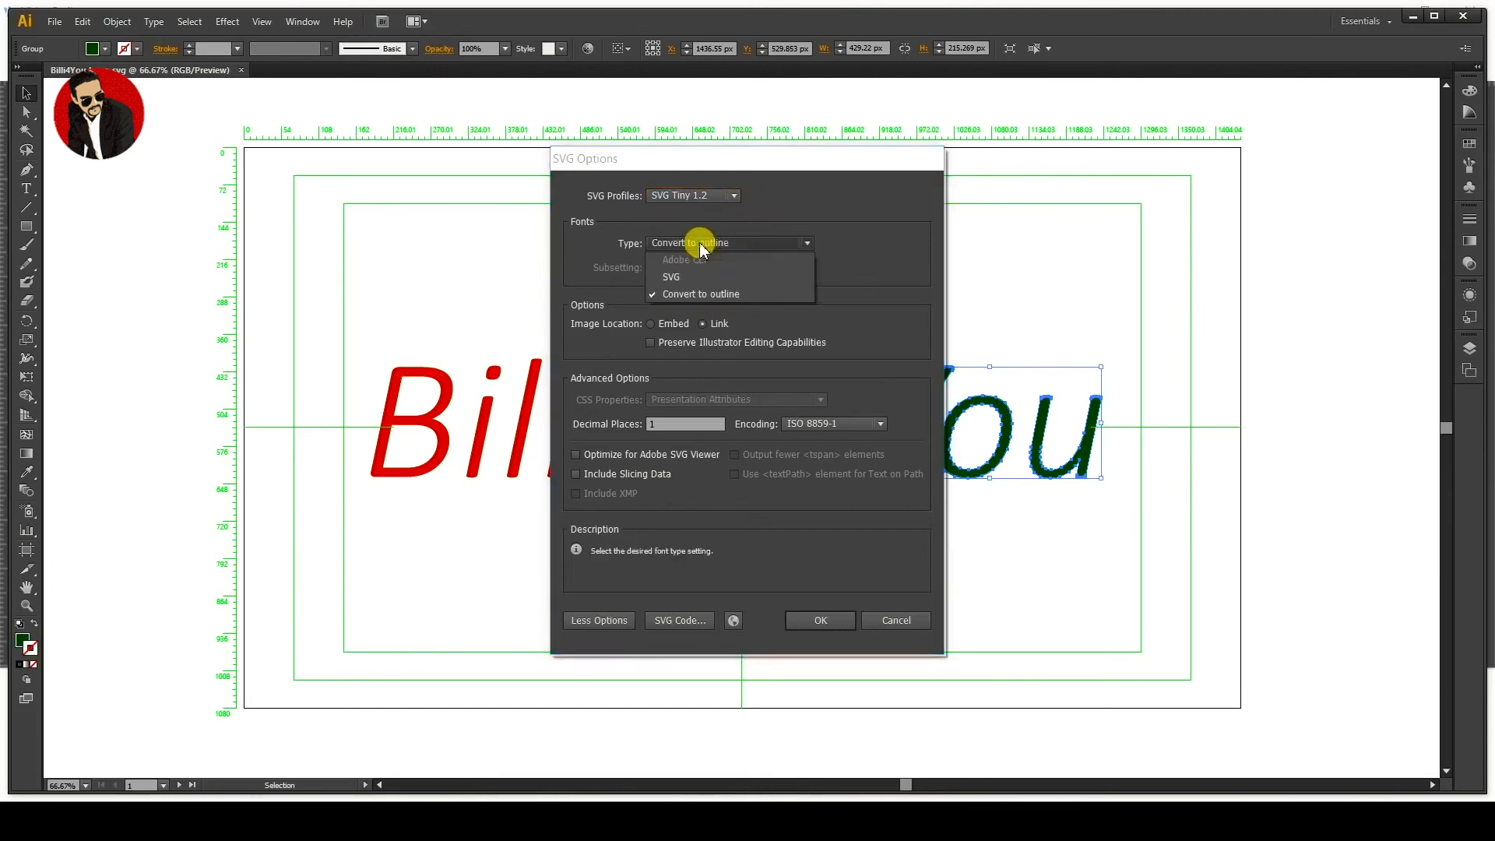
pyautogui.click(861, 250)
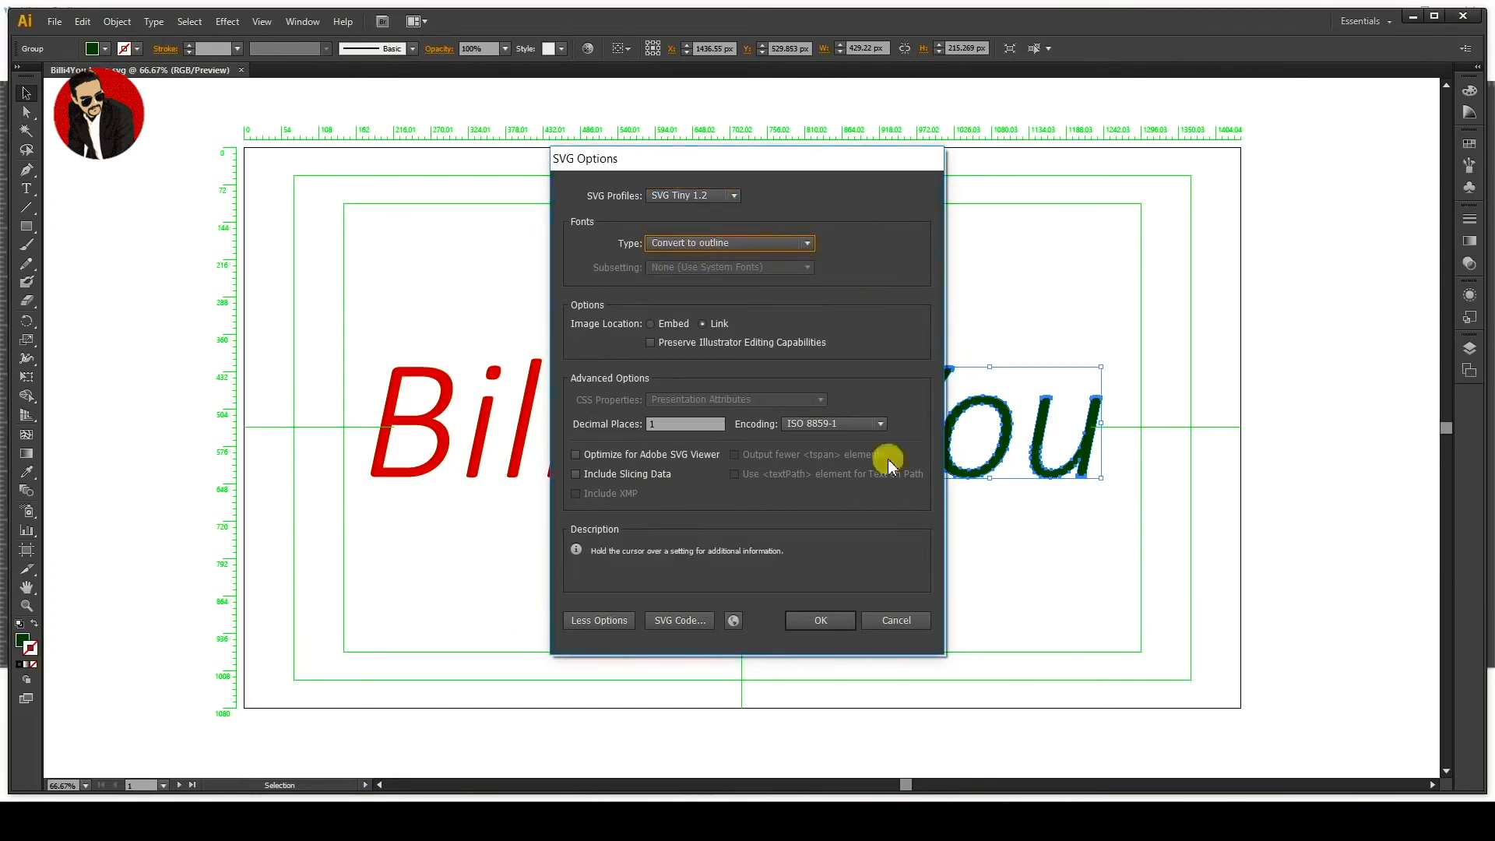
pyautogui.click(824, 618)
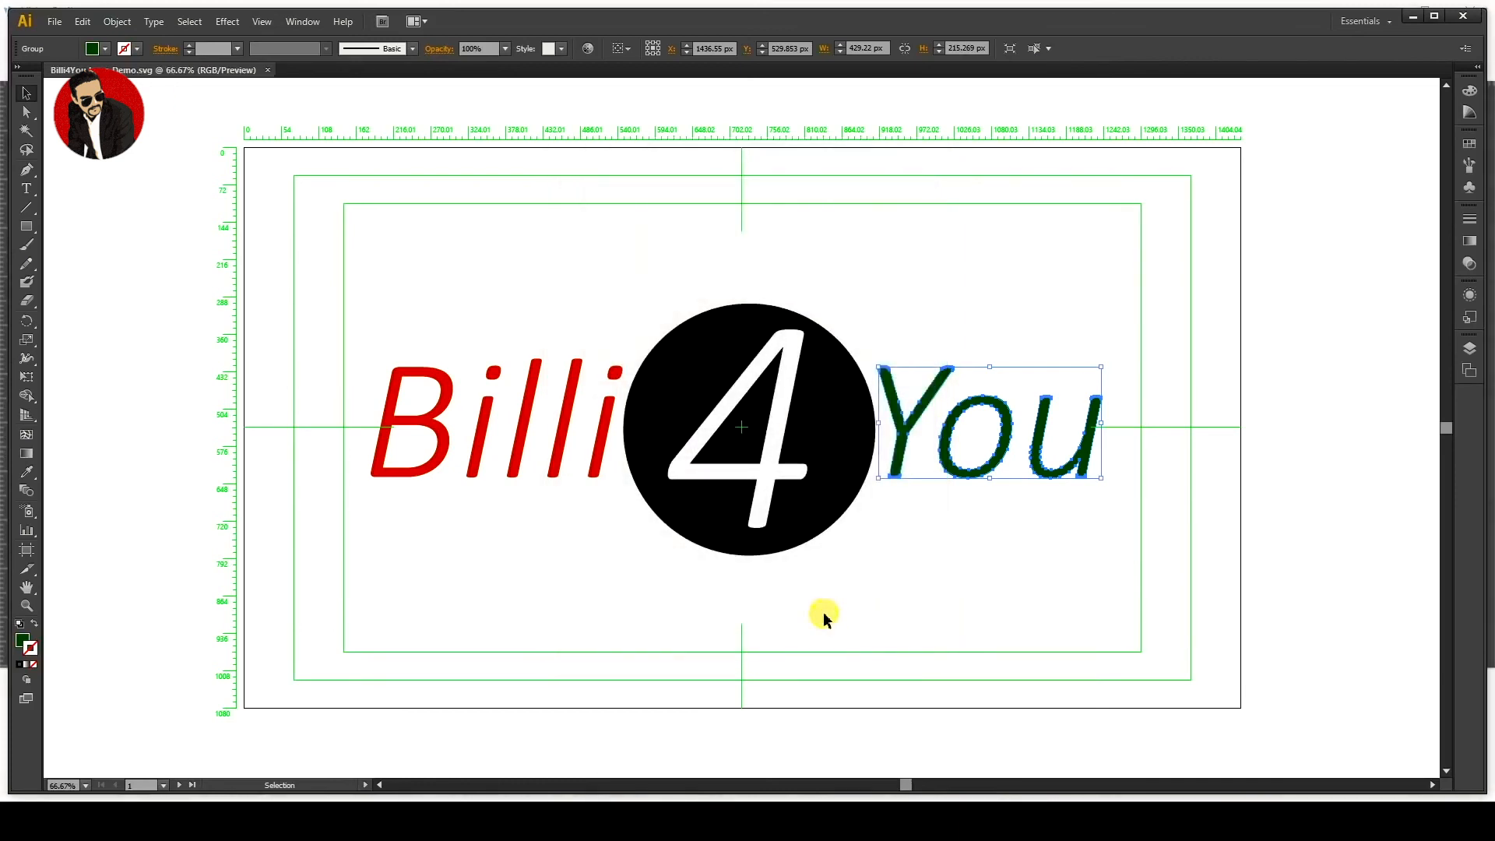
# Step: Switch to VideoScribe and import the Billi4You Logo SVG file from the Pictures folder onto an empty area of the canvas
pyautogui.click(986, 822)
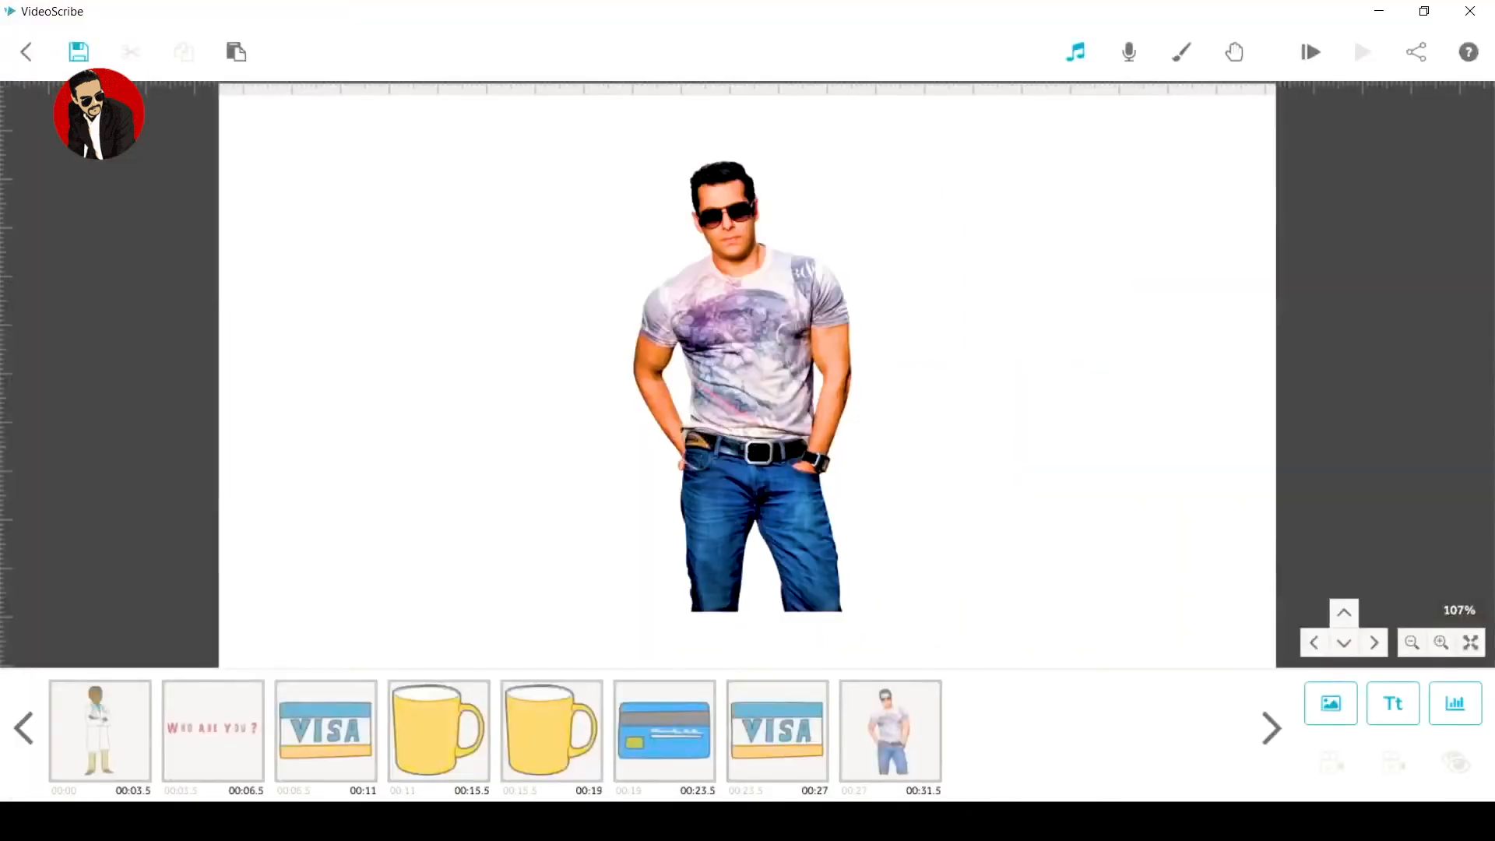
pyautogui.moveTo(954, 198); pyautogui.dragTo(978, 741)
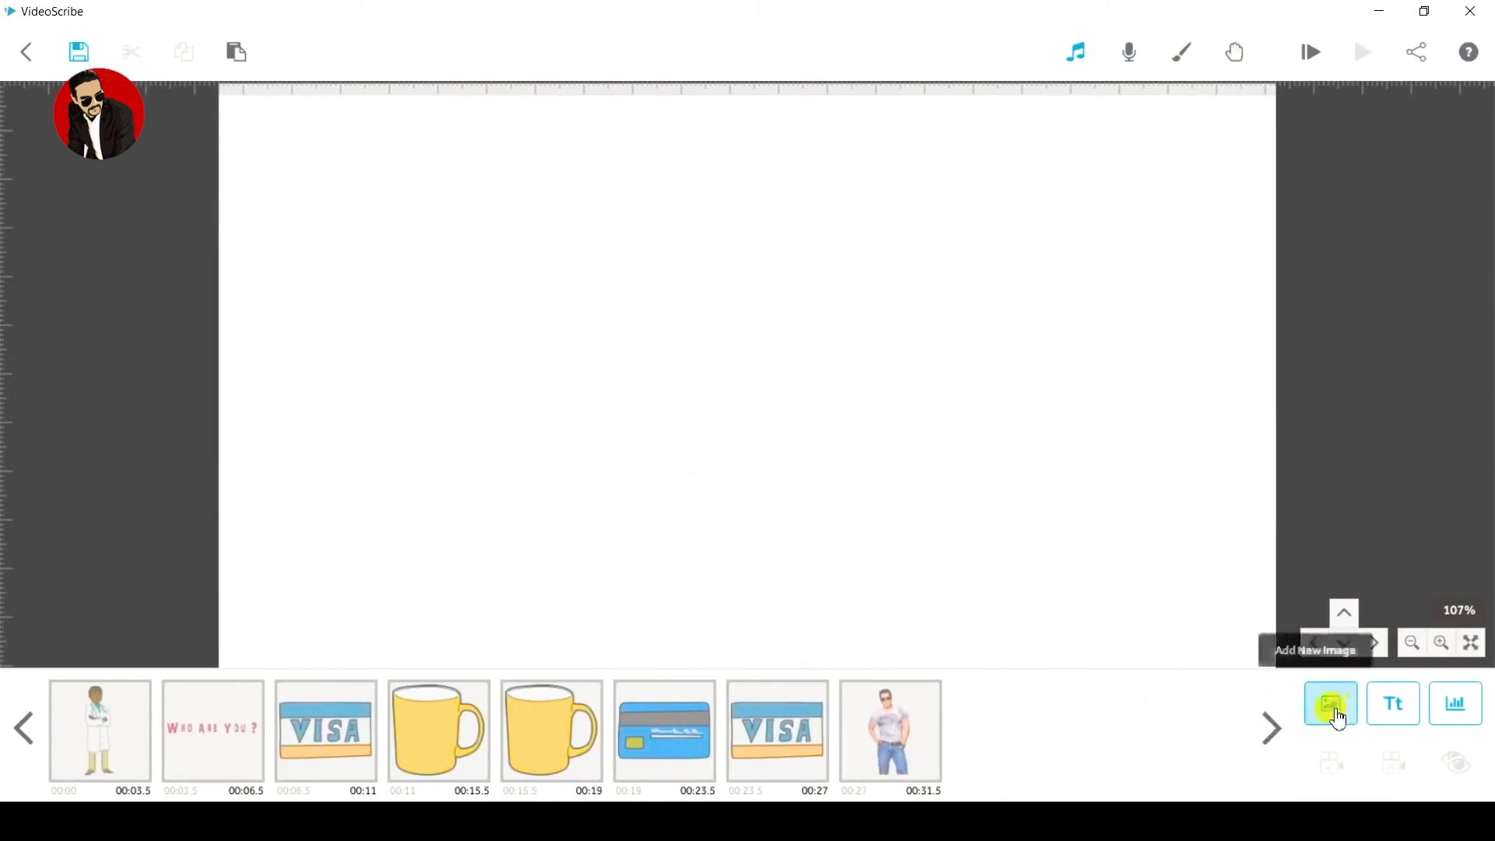
pyautogui.click(1333, 709)
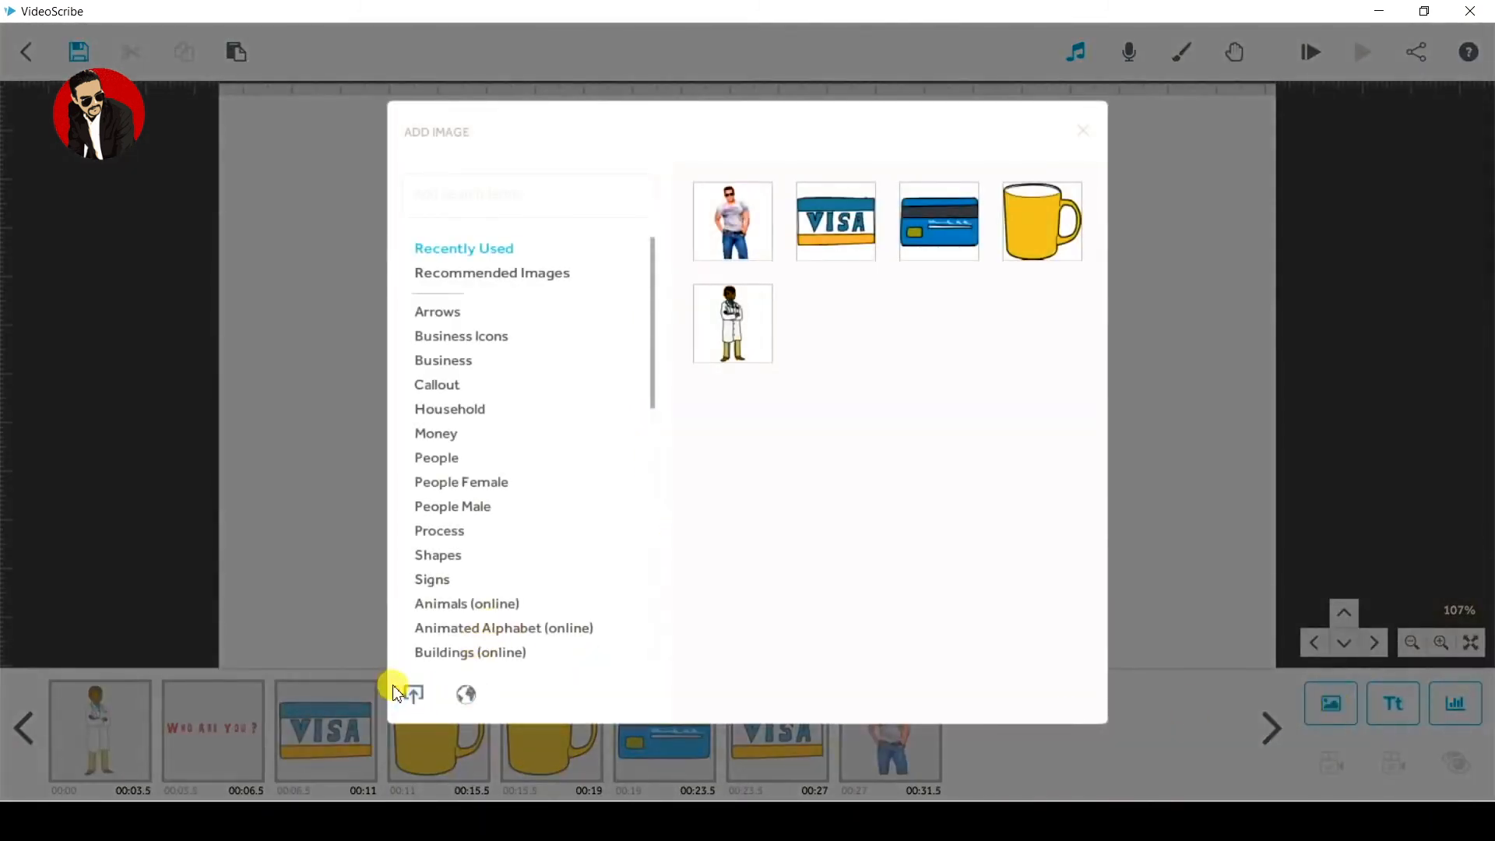
pyautogui.click(412, 691)
pyautogui.click(488, 192)
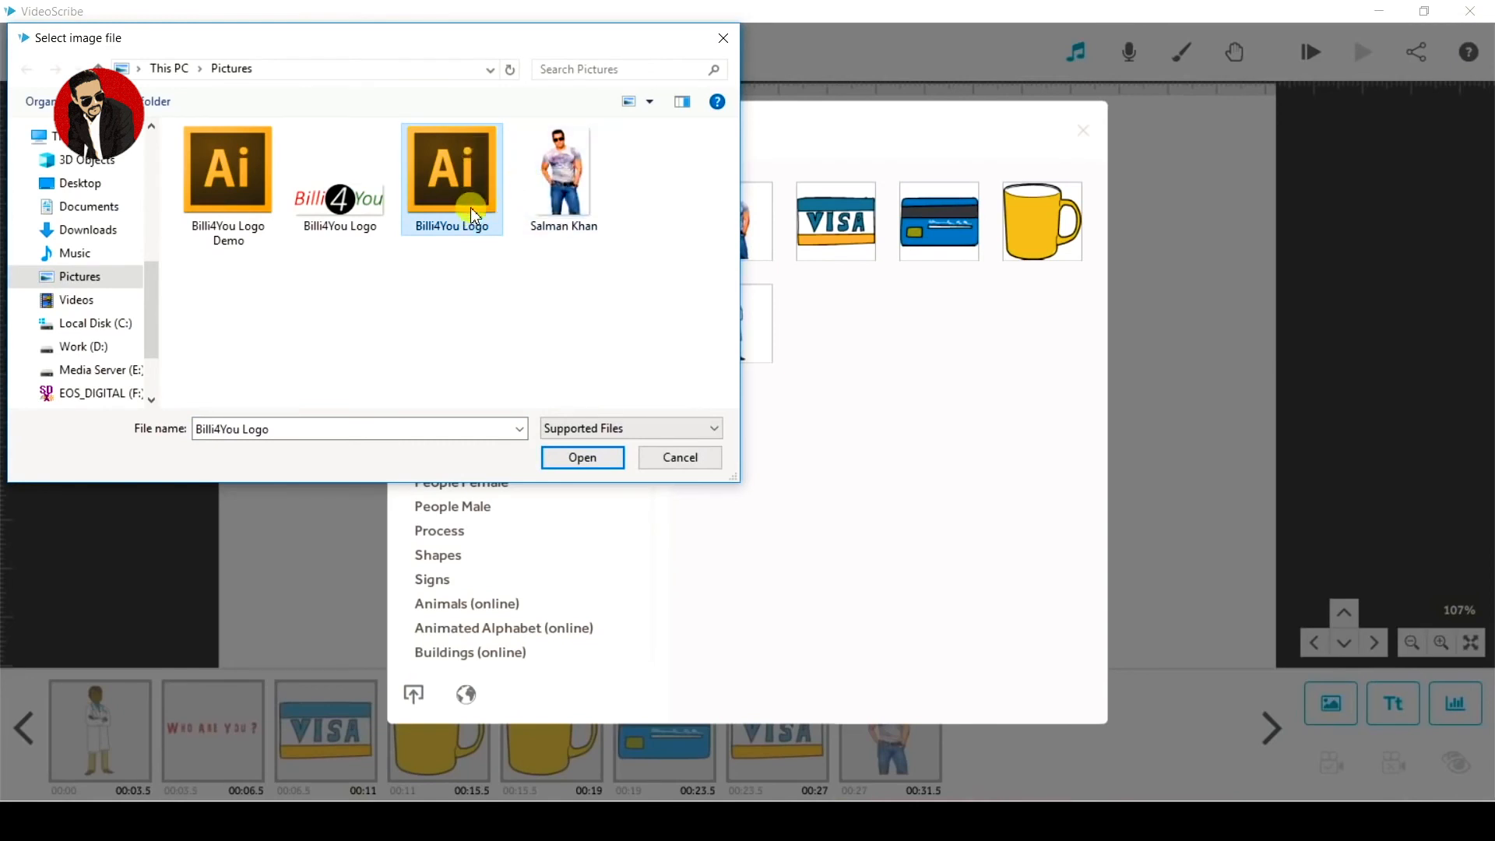
pyautogui.click(583, 457)
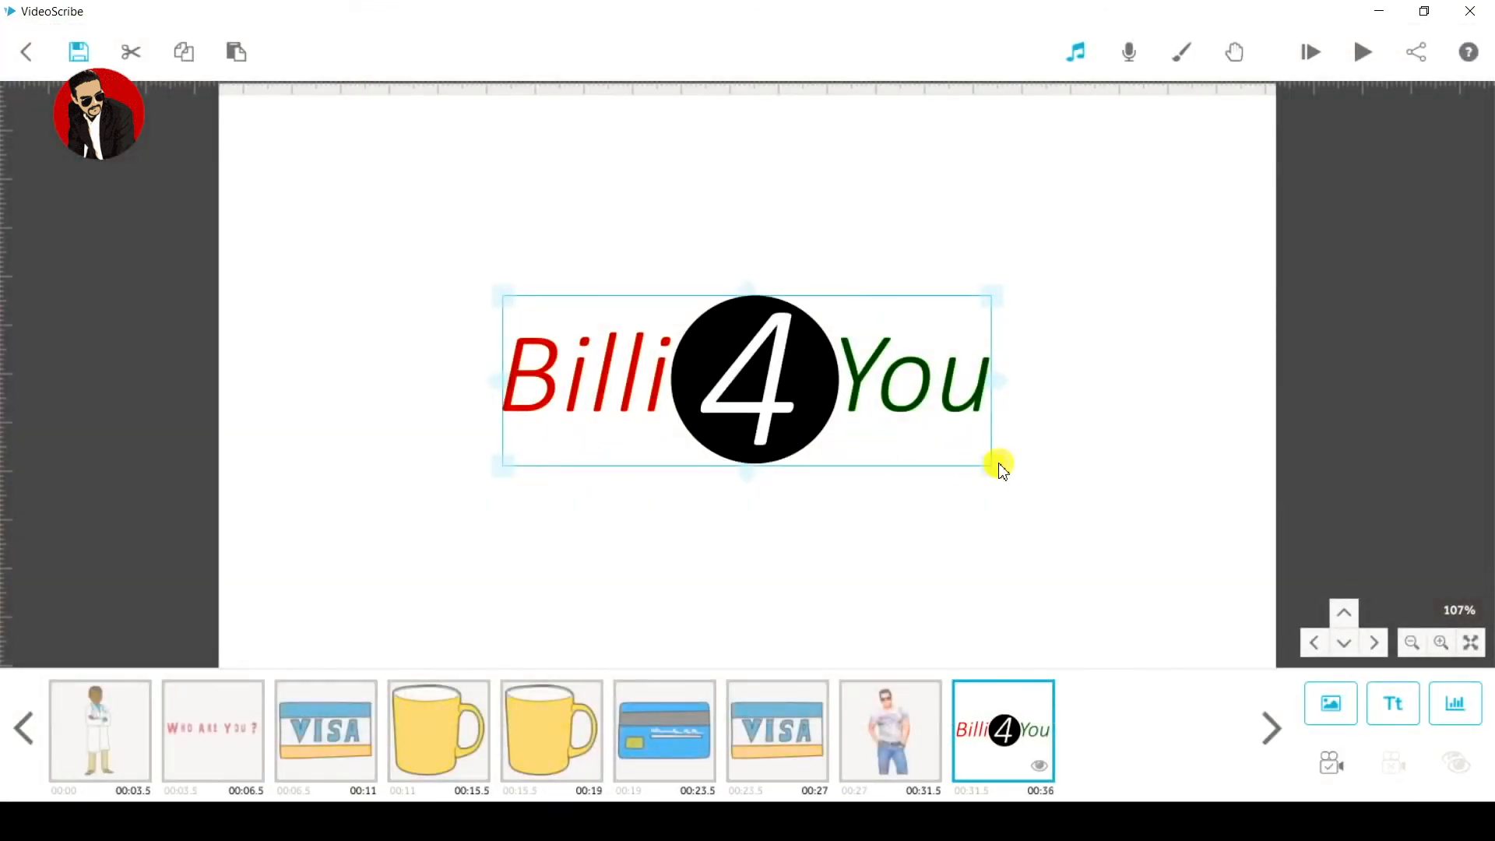
# Step: Enlarge the imported logo to nearly fill the frame width and reposition it clear of the man's picture
pyautogui.moveTo(1004, 471); pyautogui.dragTo(1138, 559)
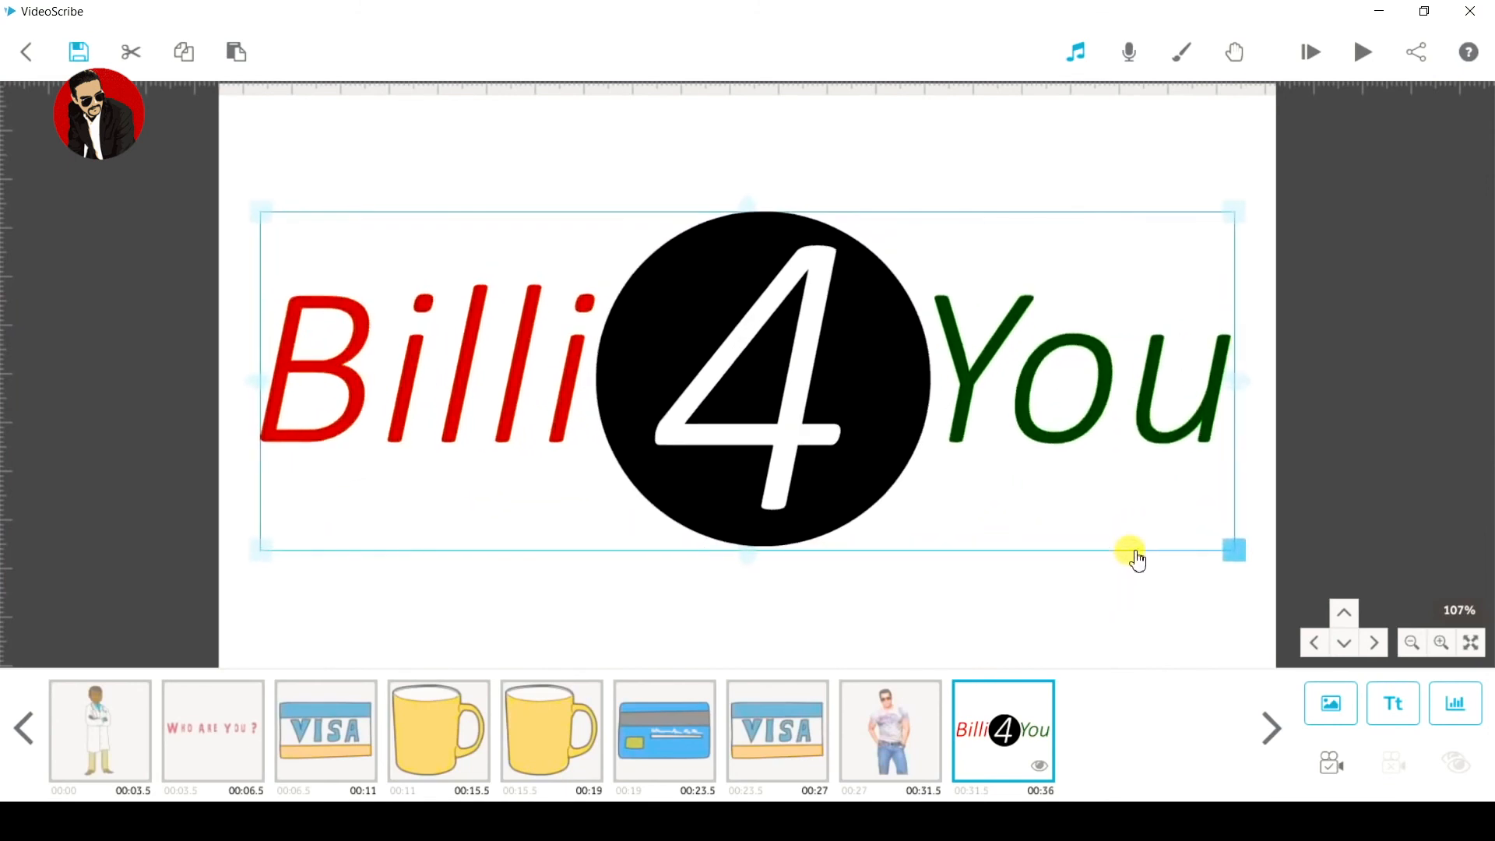
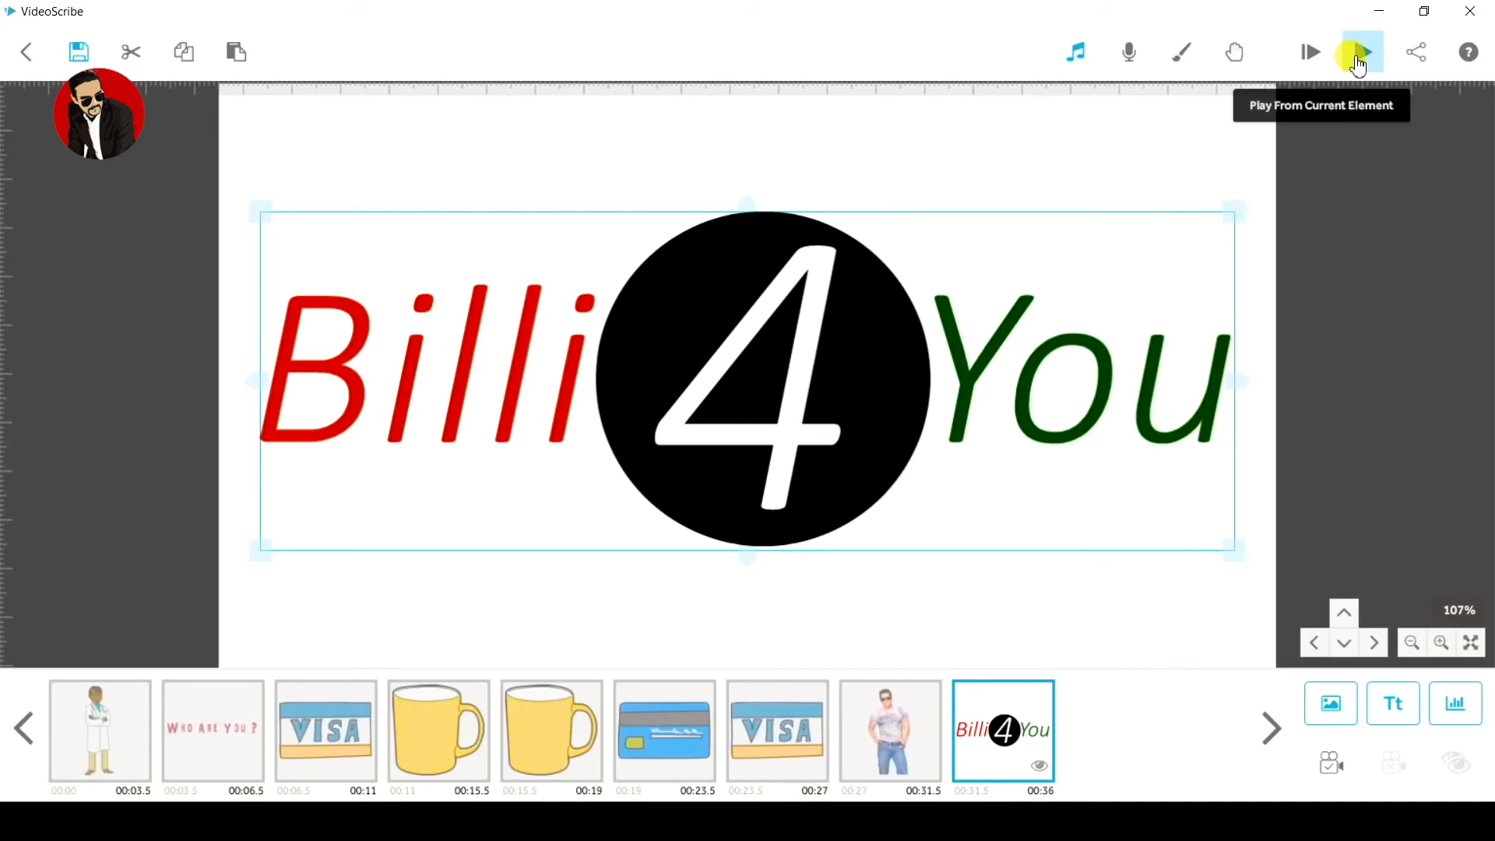
pyautogui.click(1359, 67)
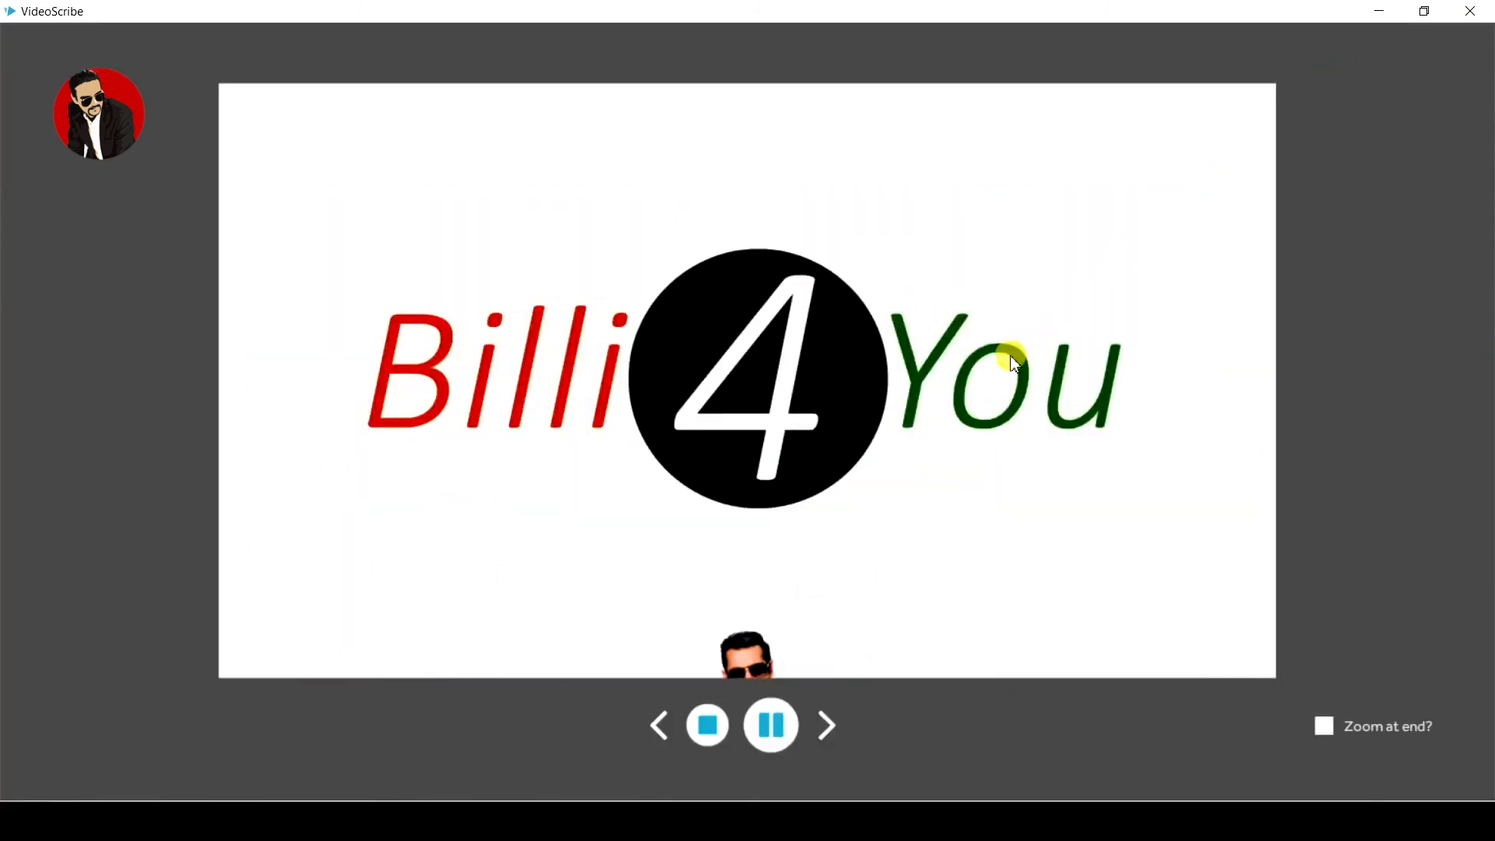
pyautogui.moveTo(1182, 173); pyautogui.dragTo(1028, 294)
pyautogui.moveTo(874, 355); pyautogui.dragTo(881, 259)
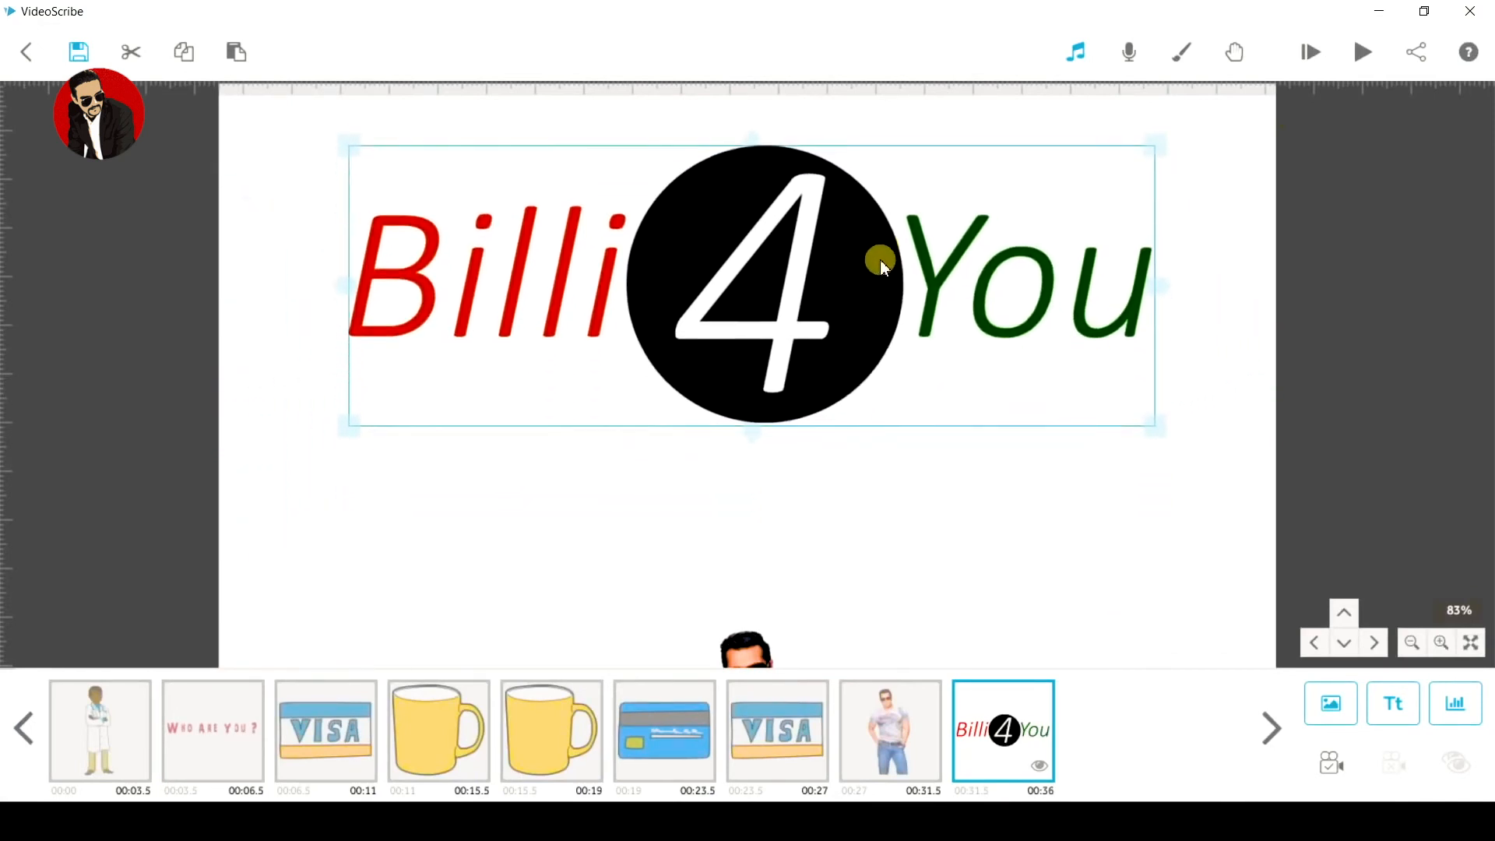
pyautogui.moveTo(956, 518); pyautogui.dragTo(963, 649)
pyautogui.click(882, 430)
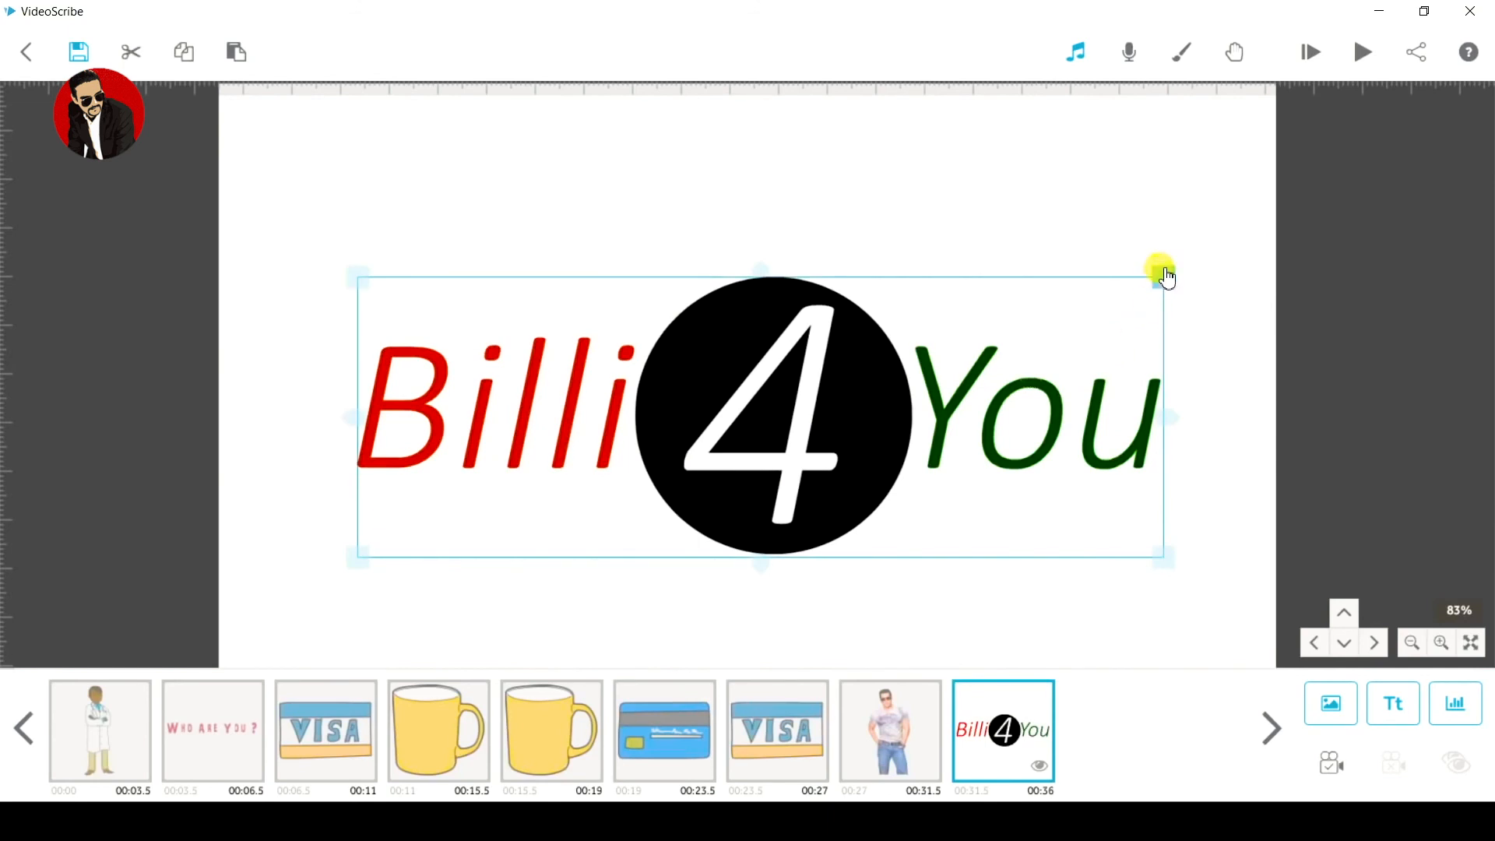
pyautogui.moveTo(1171, 284); pyautogui.dragTo(1176, 253)
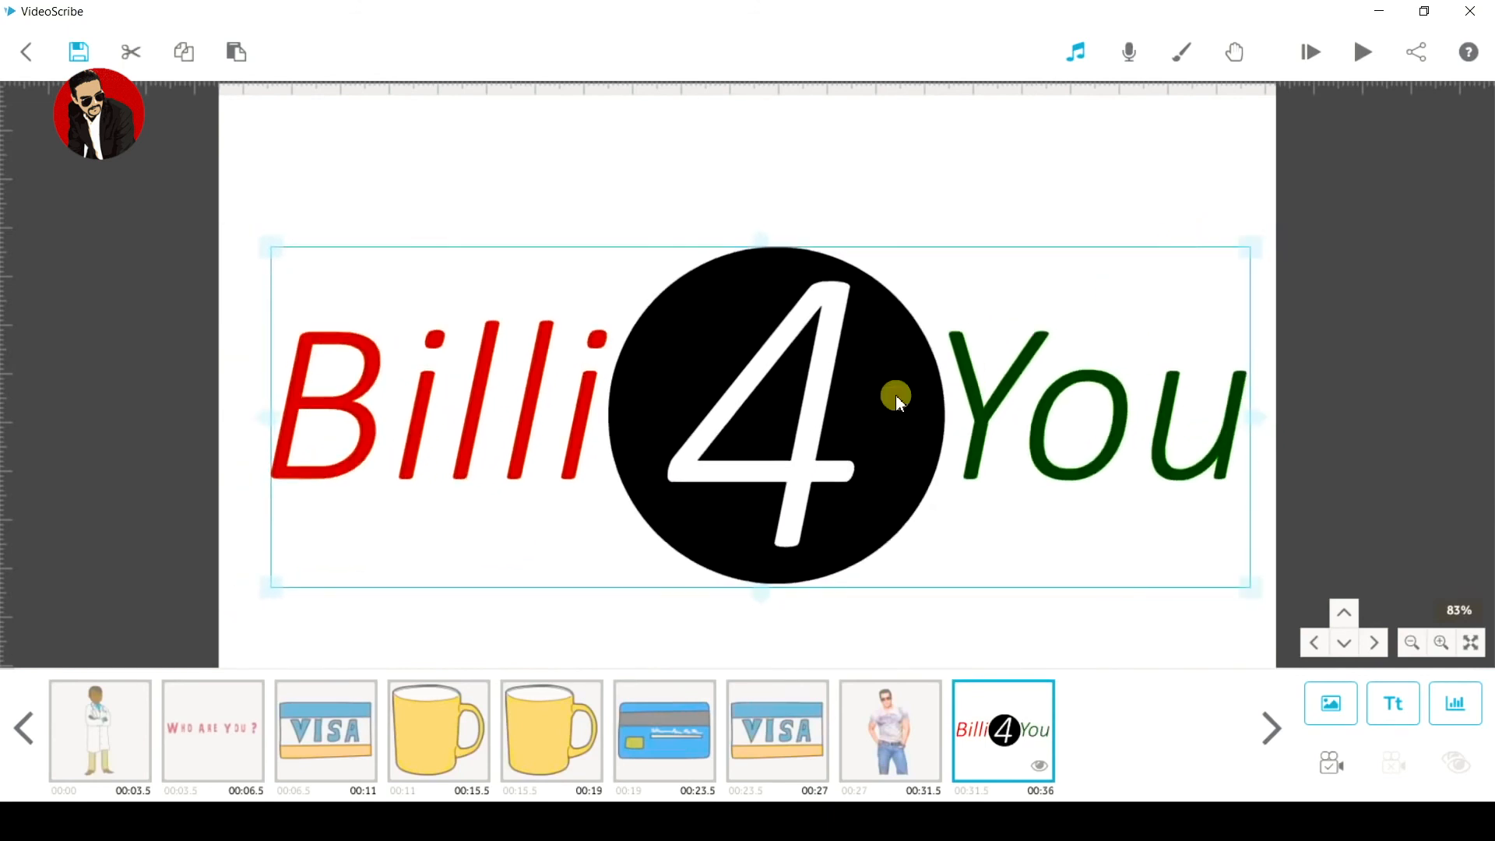
pyautogui.moveTo(888, 393); pyautogui.dragTo(886, 384)
# Step: Set the logo's camera to the current position and preview the scribe from that element
pyautogui.click(1331, 761)
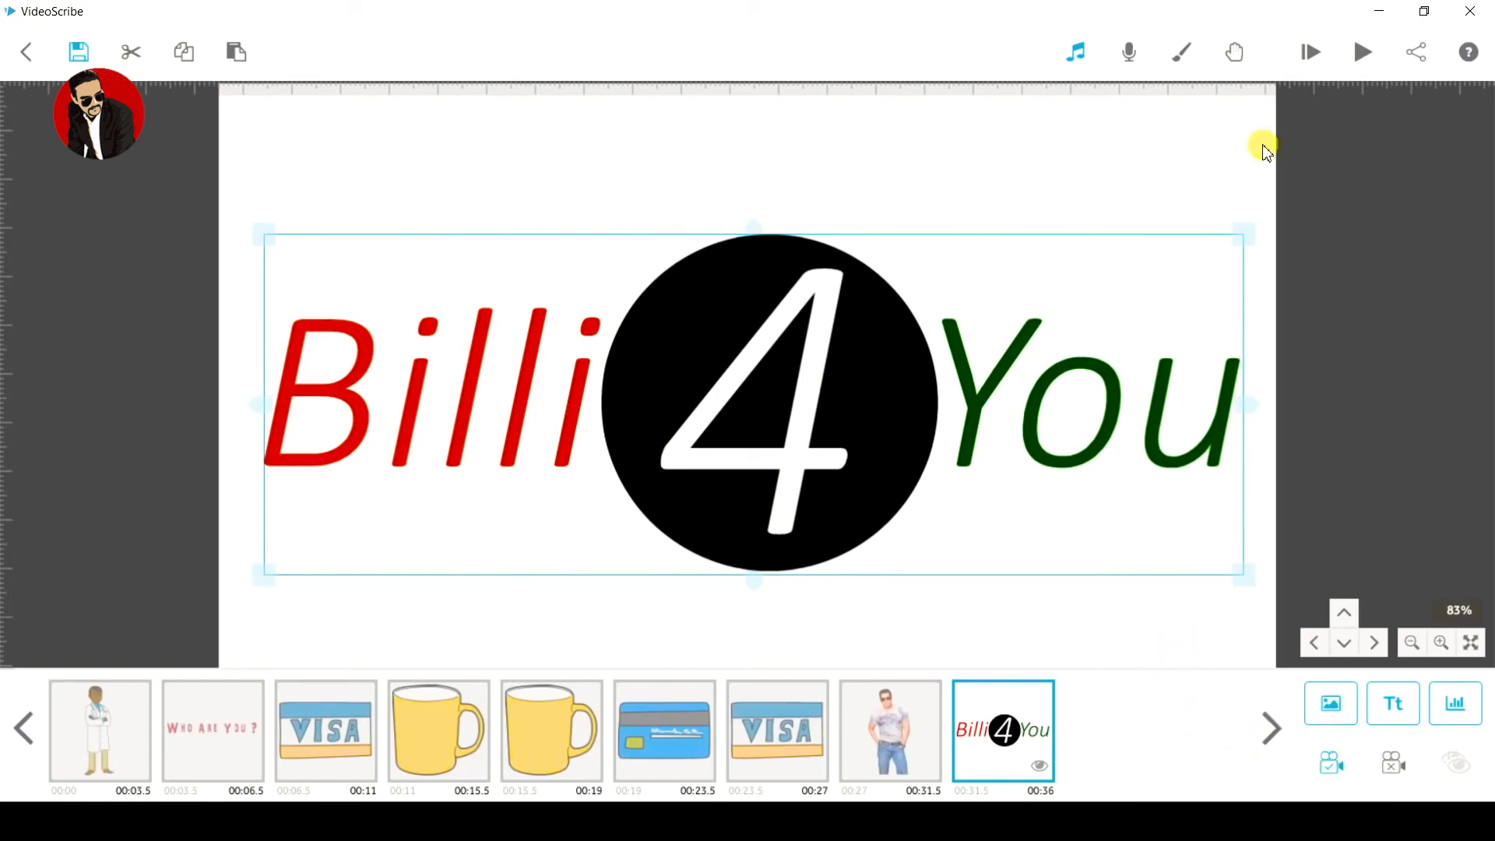
pyautogui.click(1362, 51)
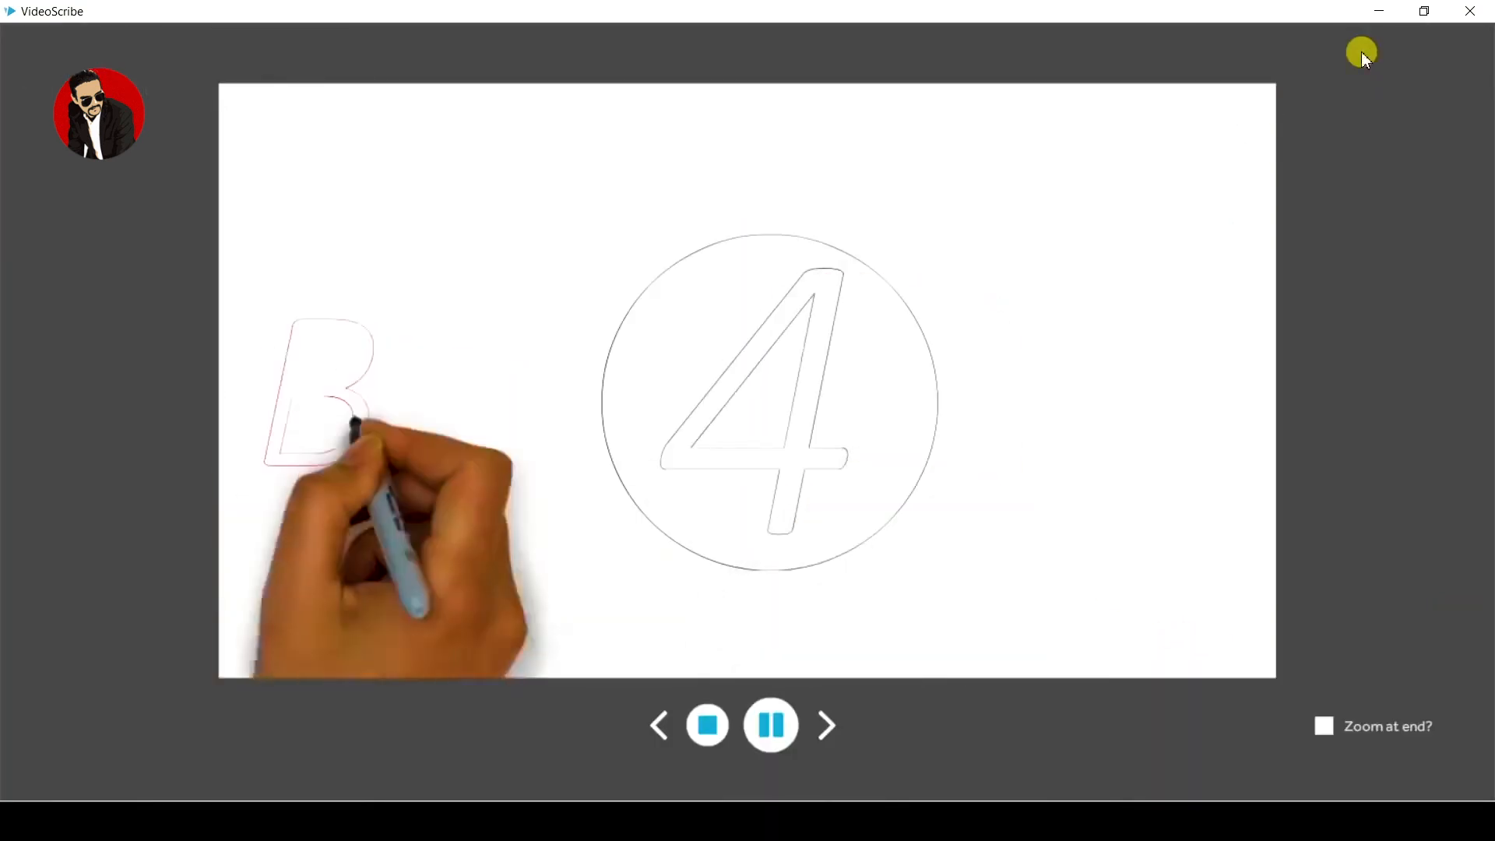
pyautogui.click(707, 725)
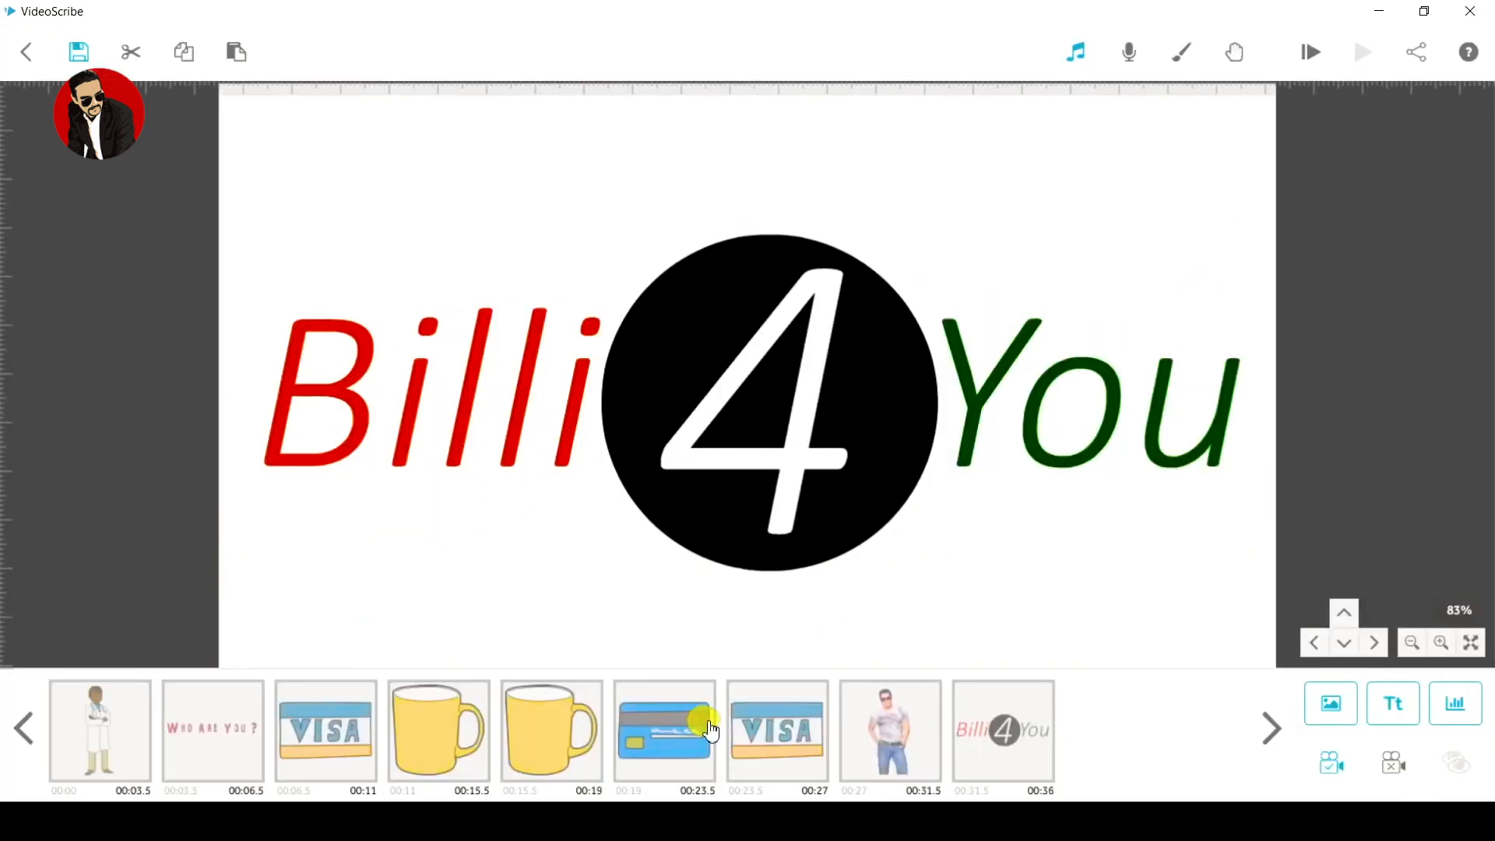
# Step: Set the logo's animate time to 6 seconds in its image properties
pyautogui.click(986, 723)
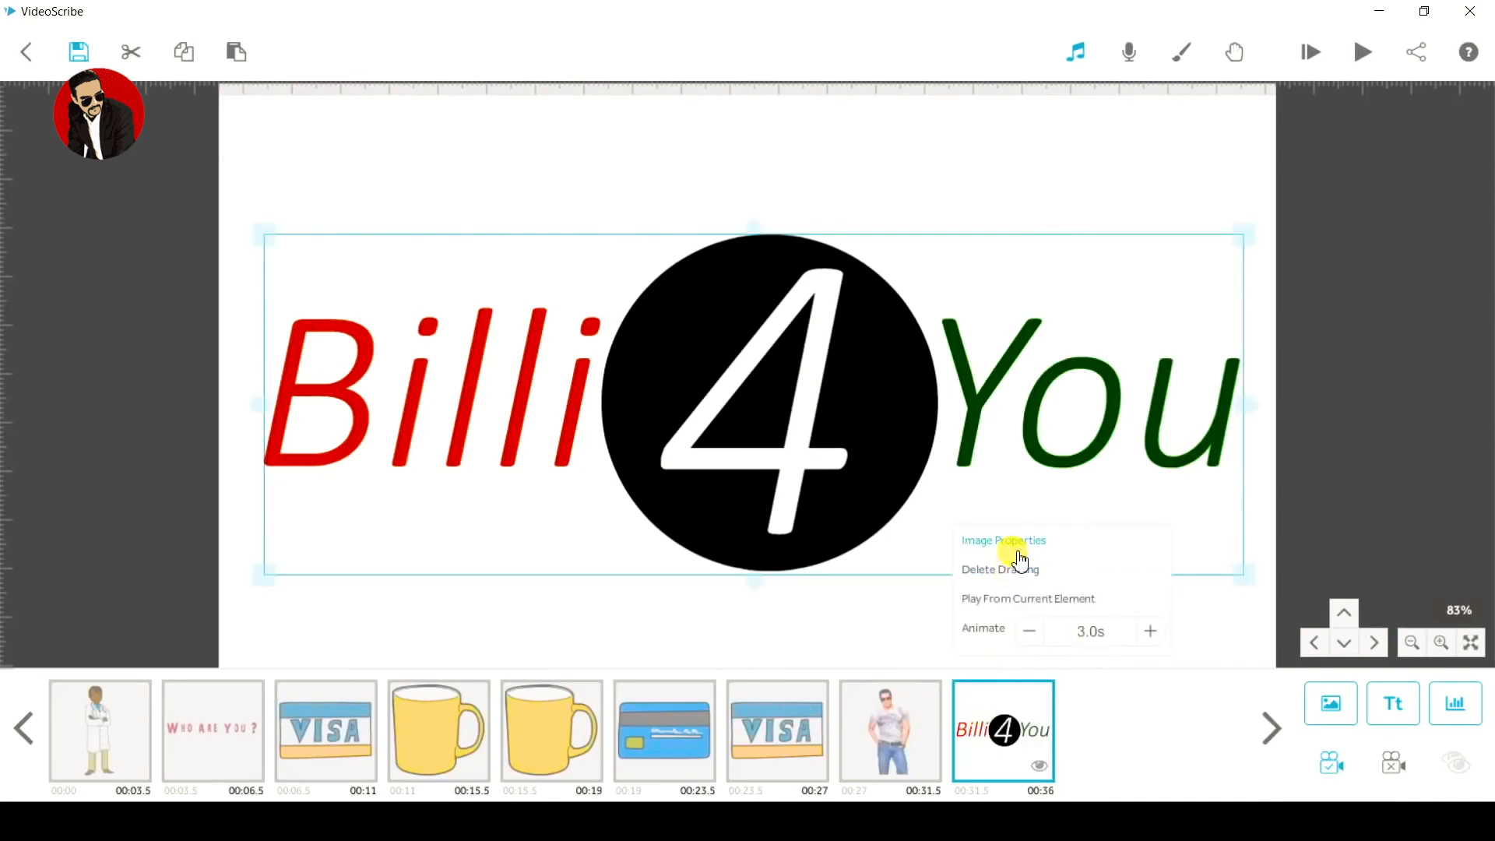
pyautogui.click(1013, 545)
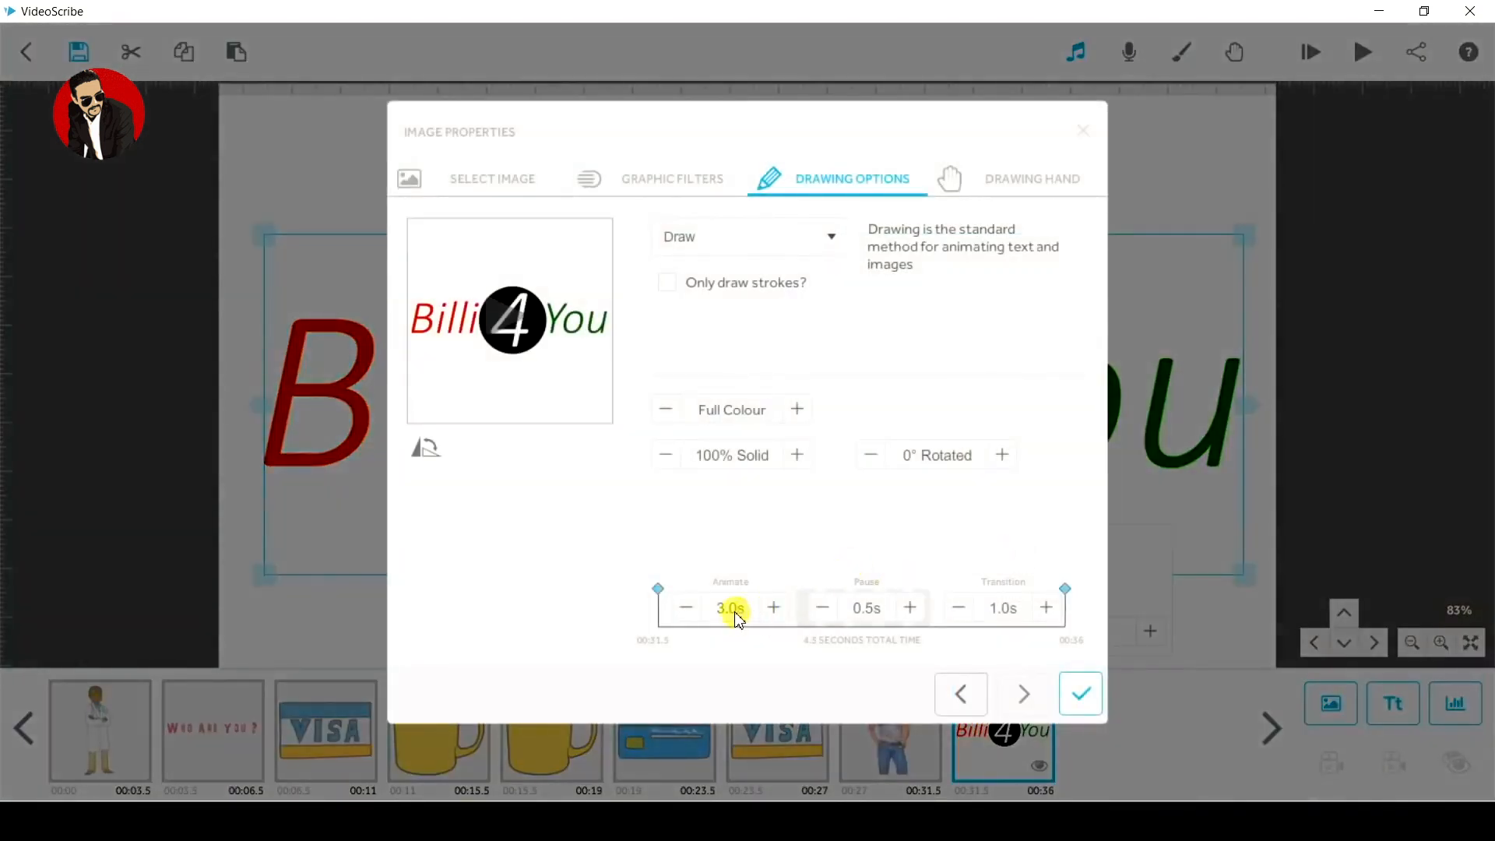
pyautogui.click(731, 609)
pyautogui.doubleClick(735, 430)
pyautogui.write('6')
pyautogui.click(817, 499)
pyautogui.click(1081, 693)
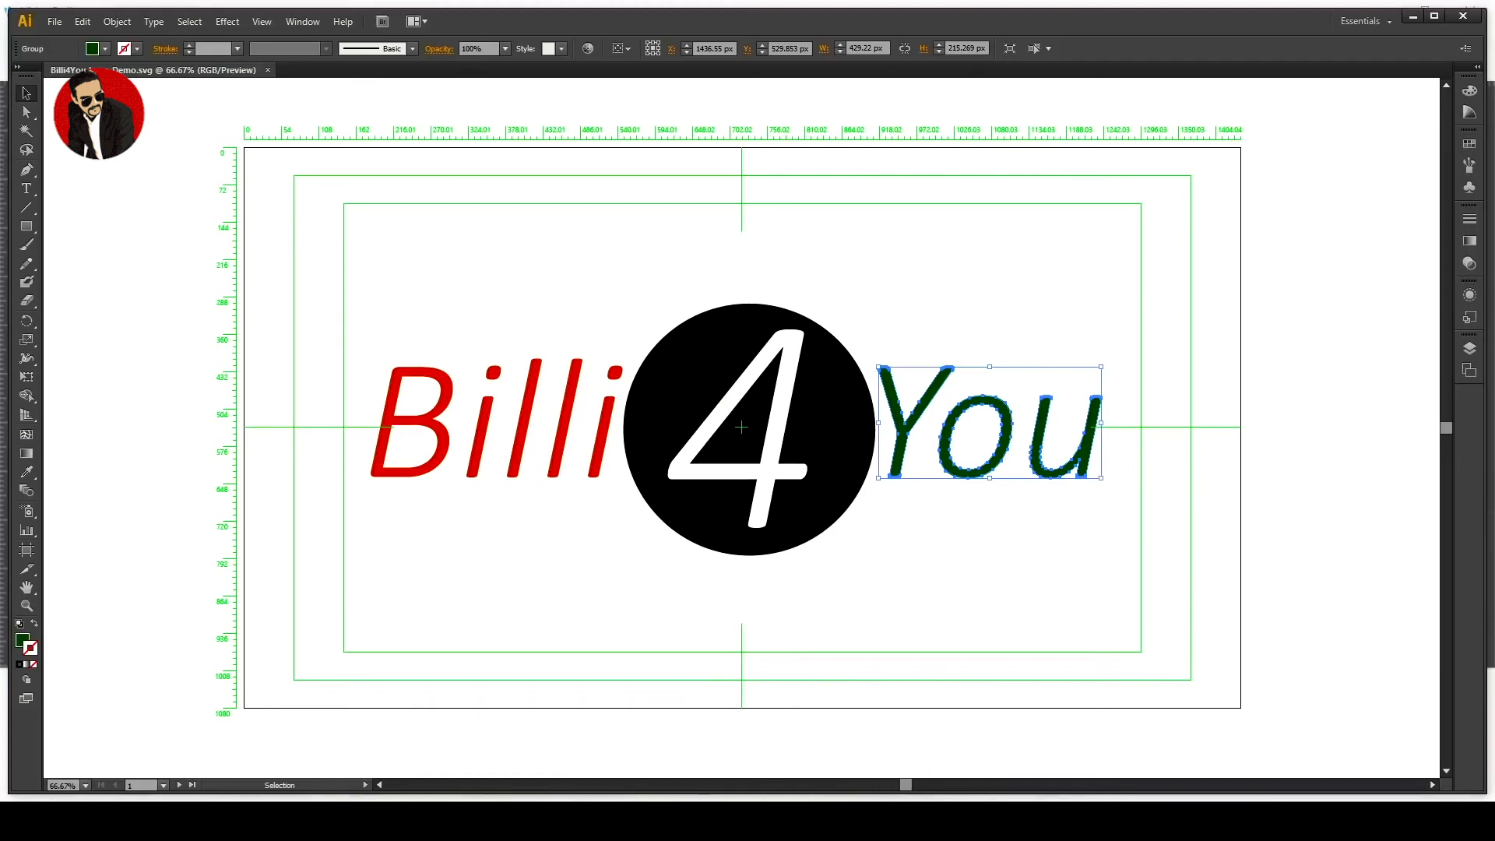
# Step: In Illustrator, examine the logo's separate shapes by selecting the circled 4 and the word Billi
pyautogui.click(764, 381)
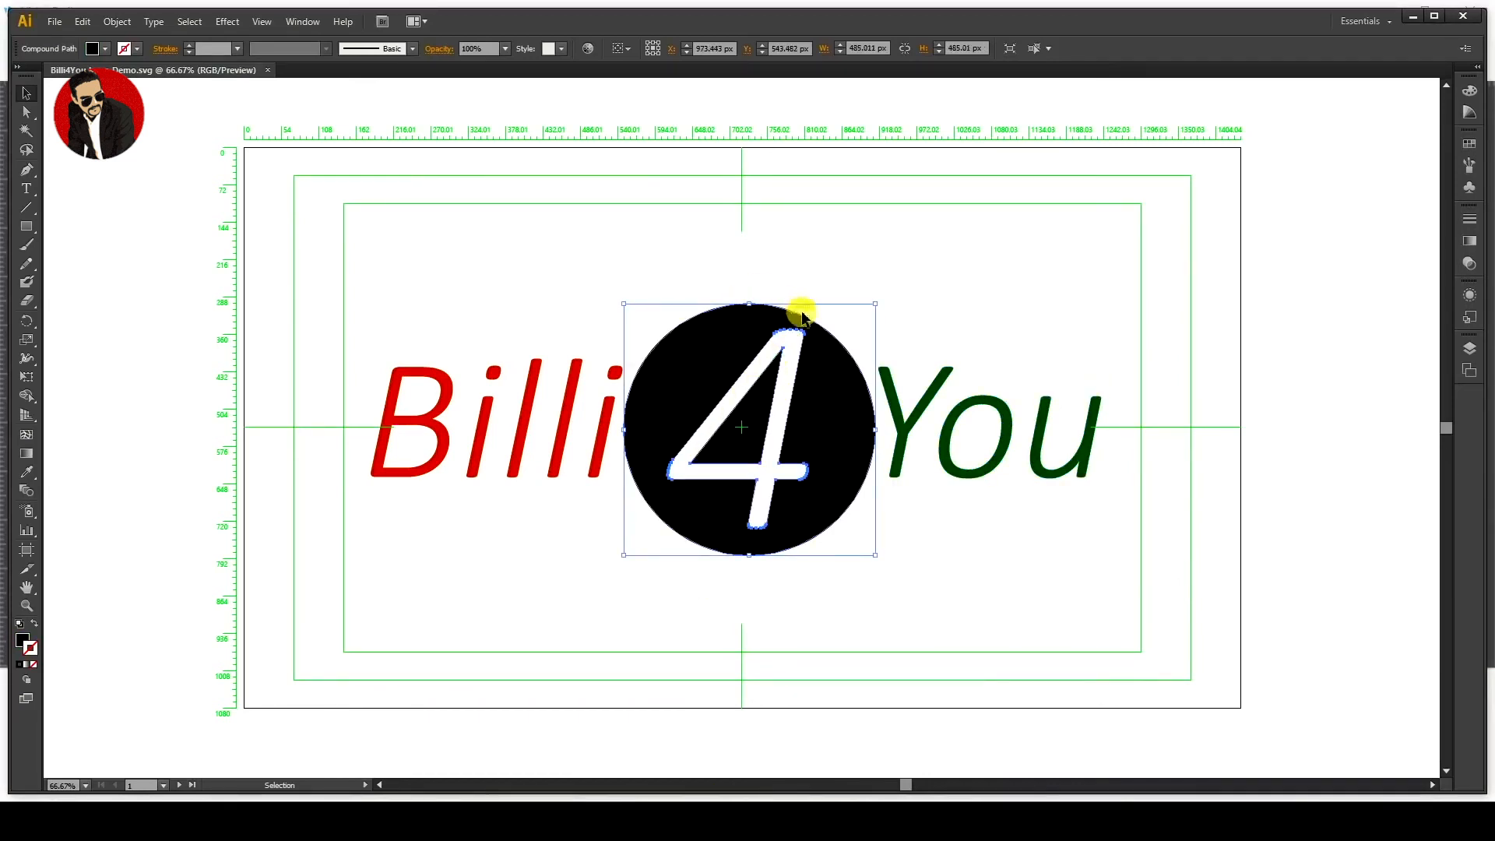
pyautogui.click(560, 423)
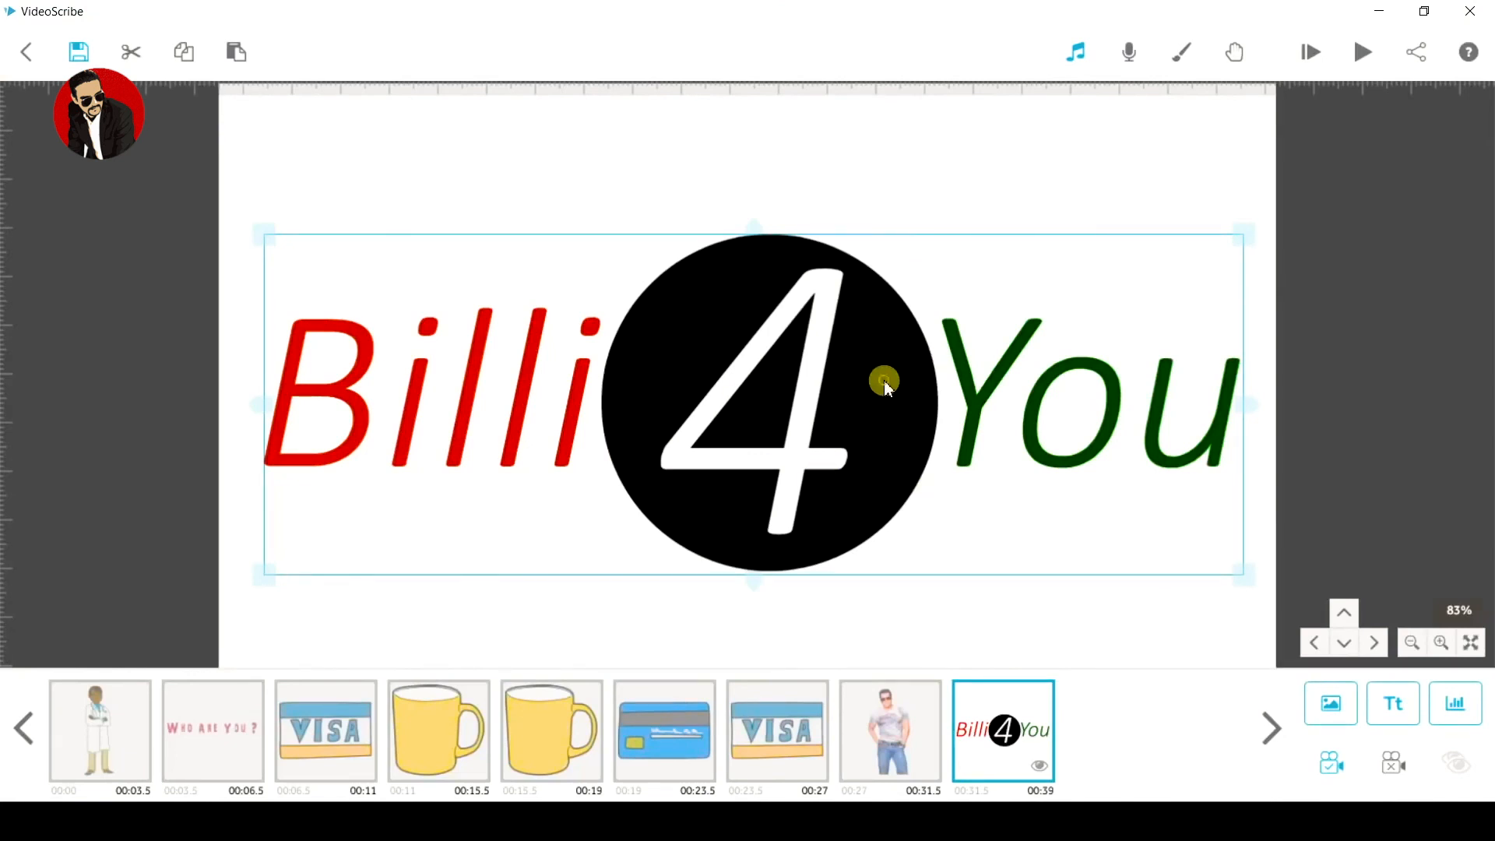
# Step: Back in VideoScribe, preview the scribe from the logo and from the man's picture to compare how each is drawn
pyautogui.click(1363, 53)
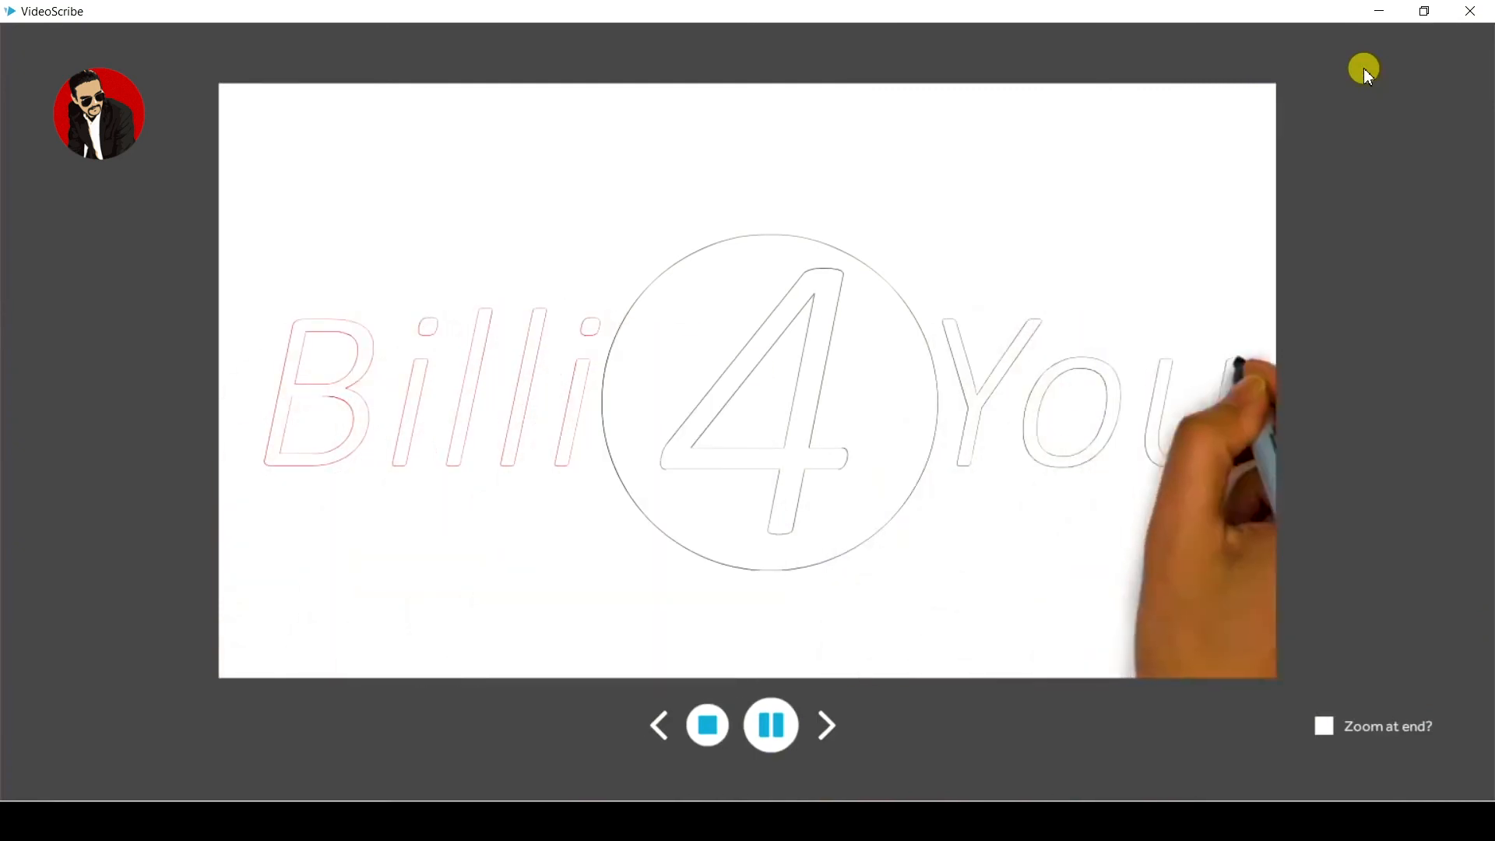
pyautogui.click(711, 724)
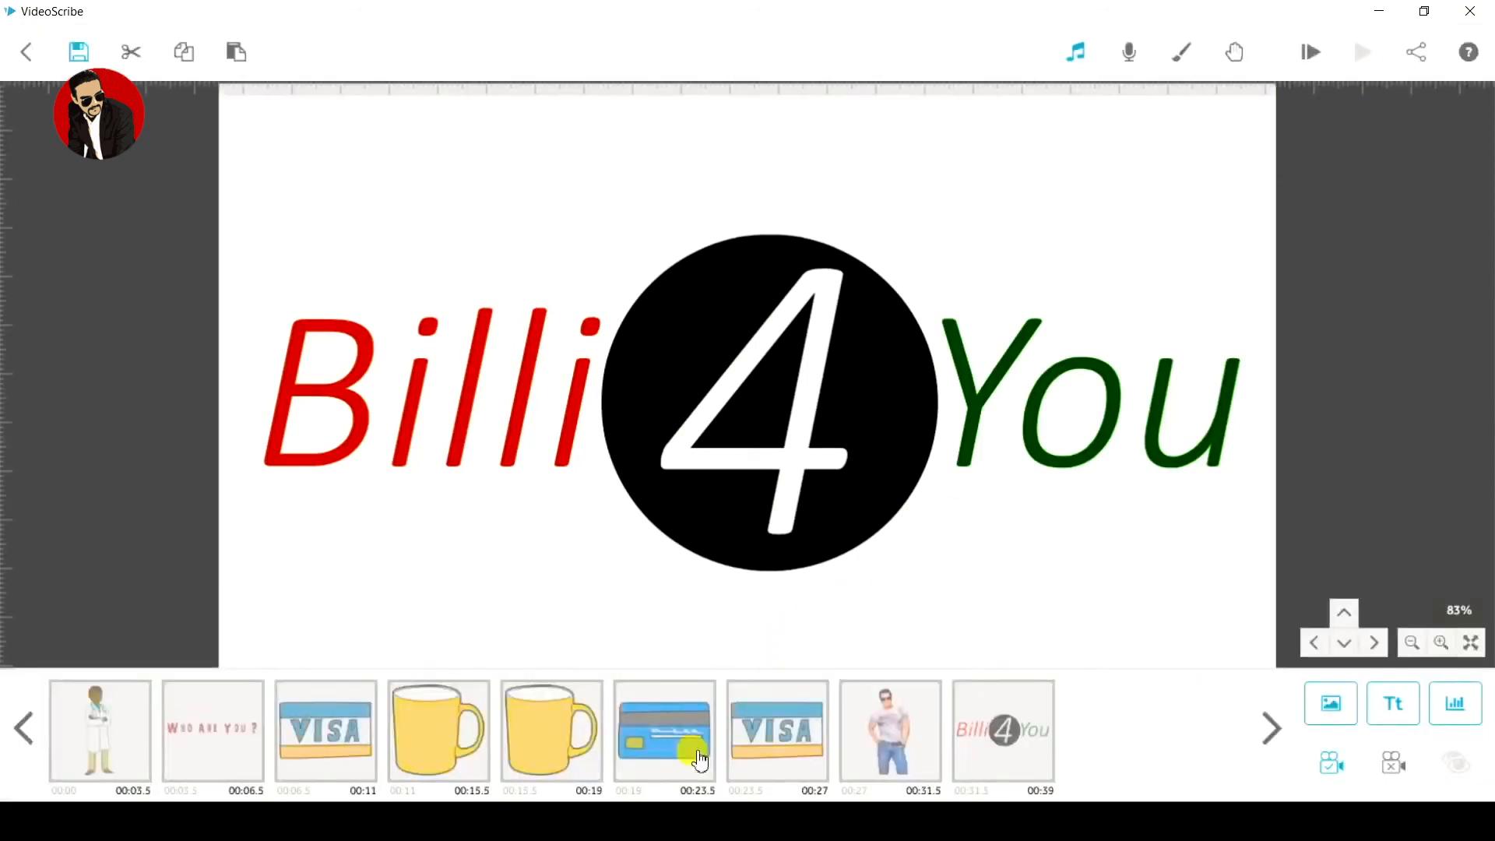
pyautogui.click(987, 723)
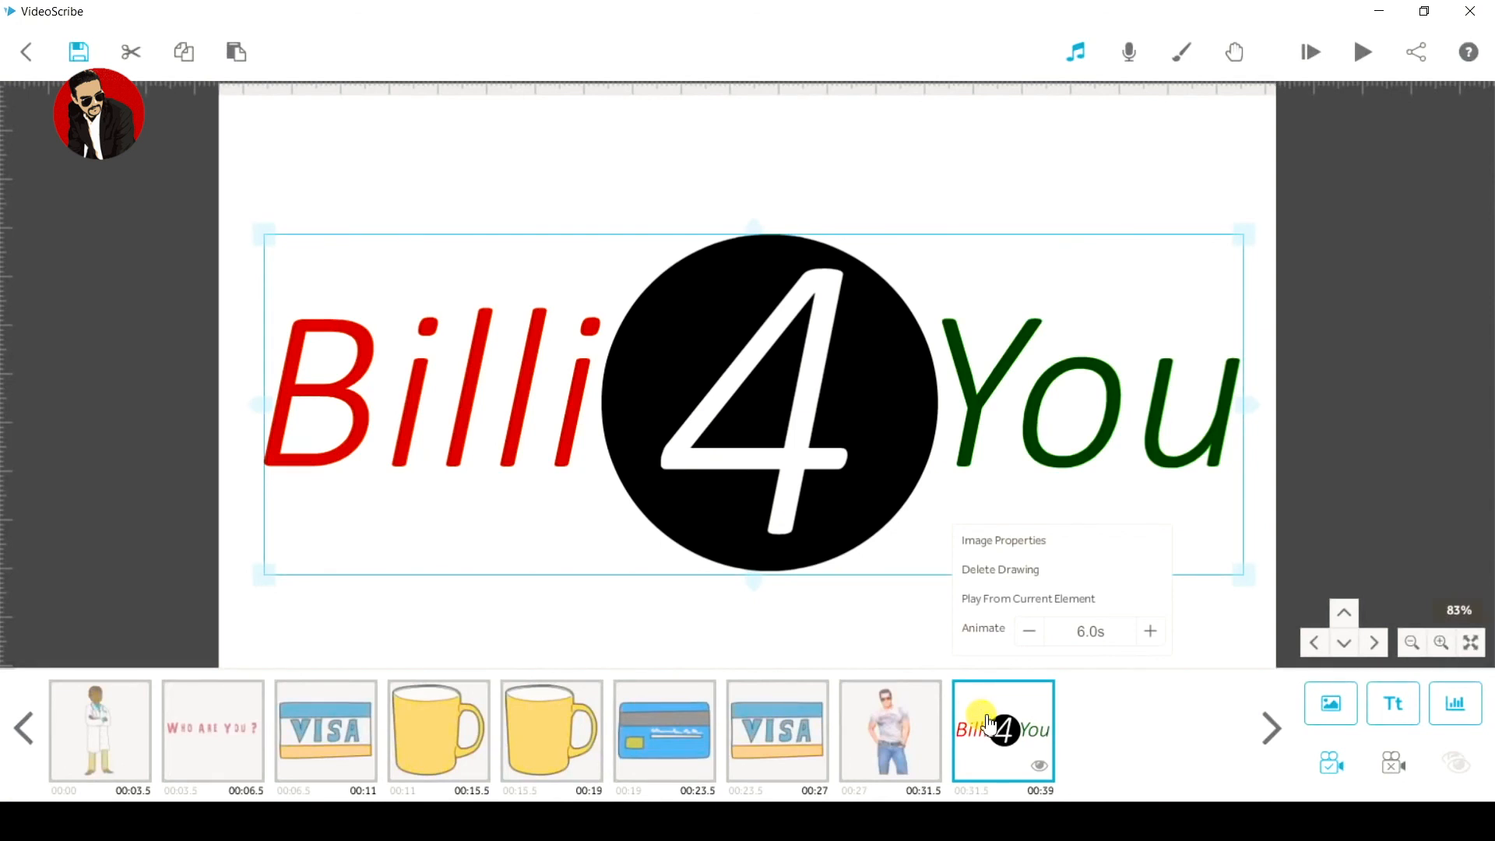
pyautogui.click(925, 732)
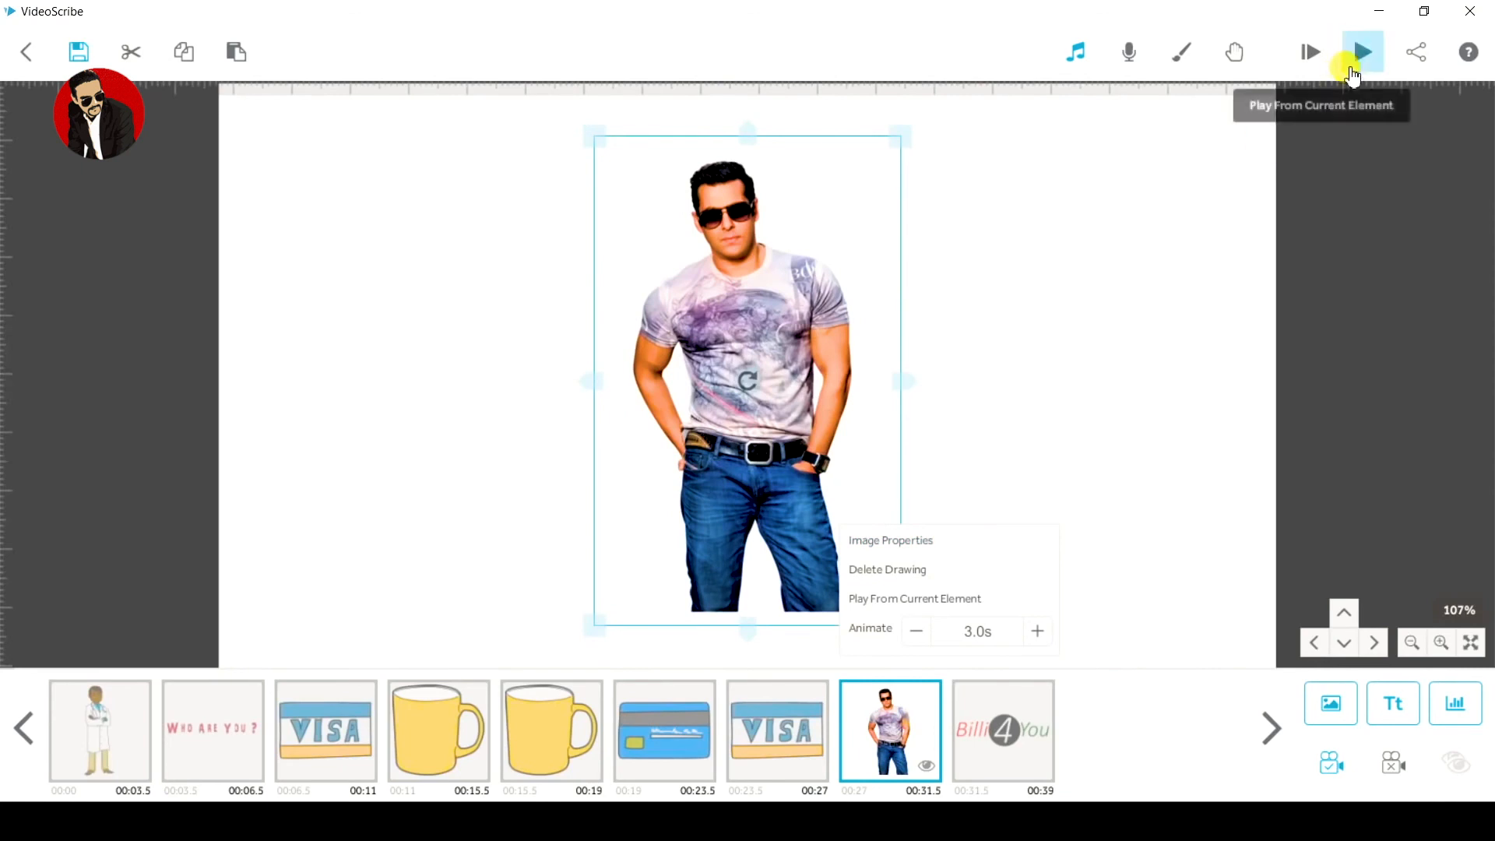
pyautogui.click(1359, 53)
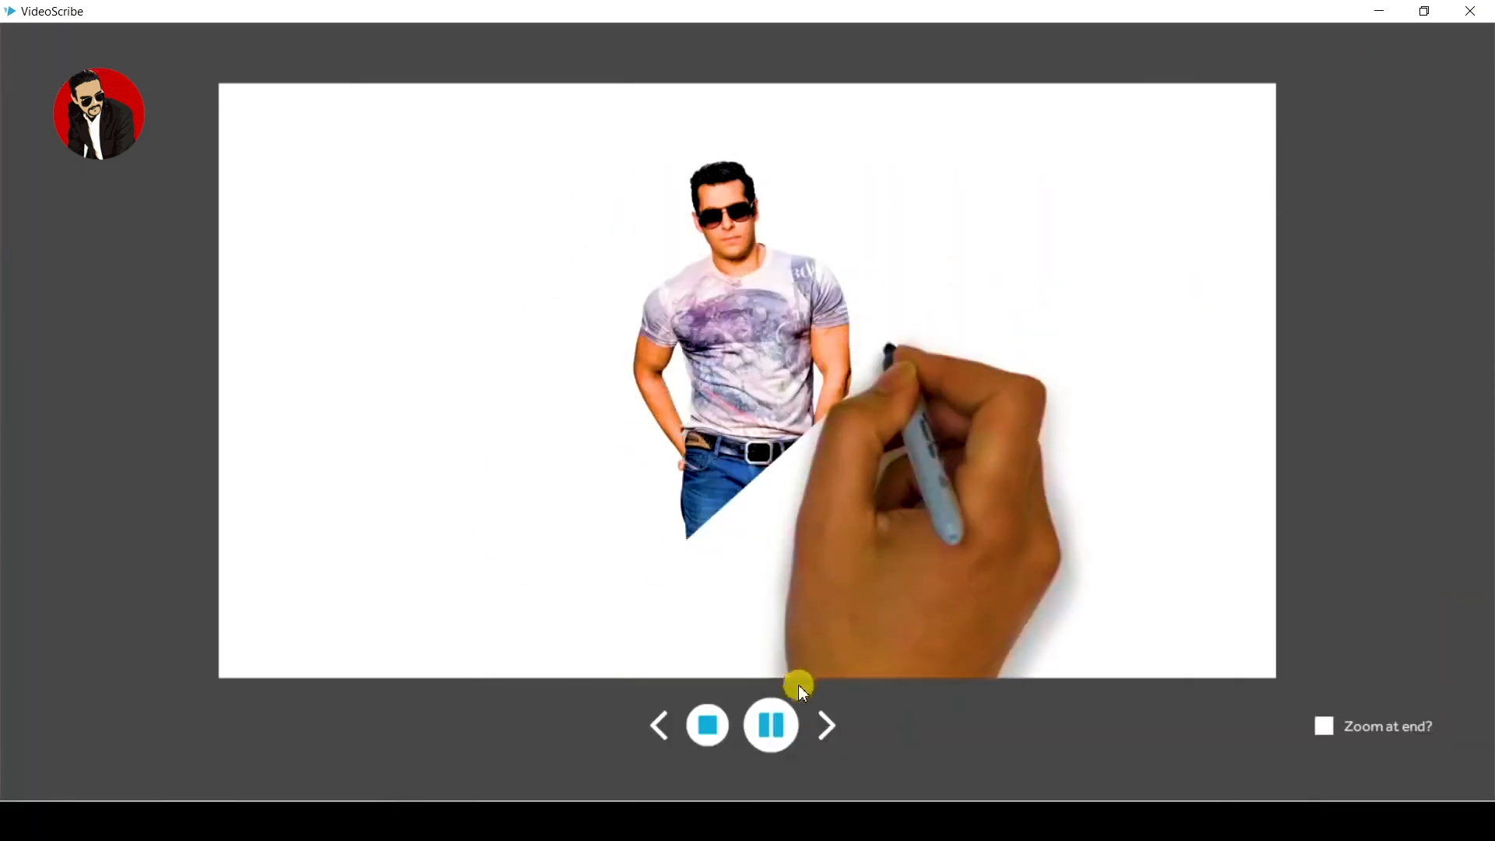
pyautogui.click(708, 732)
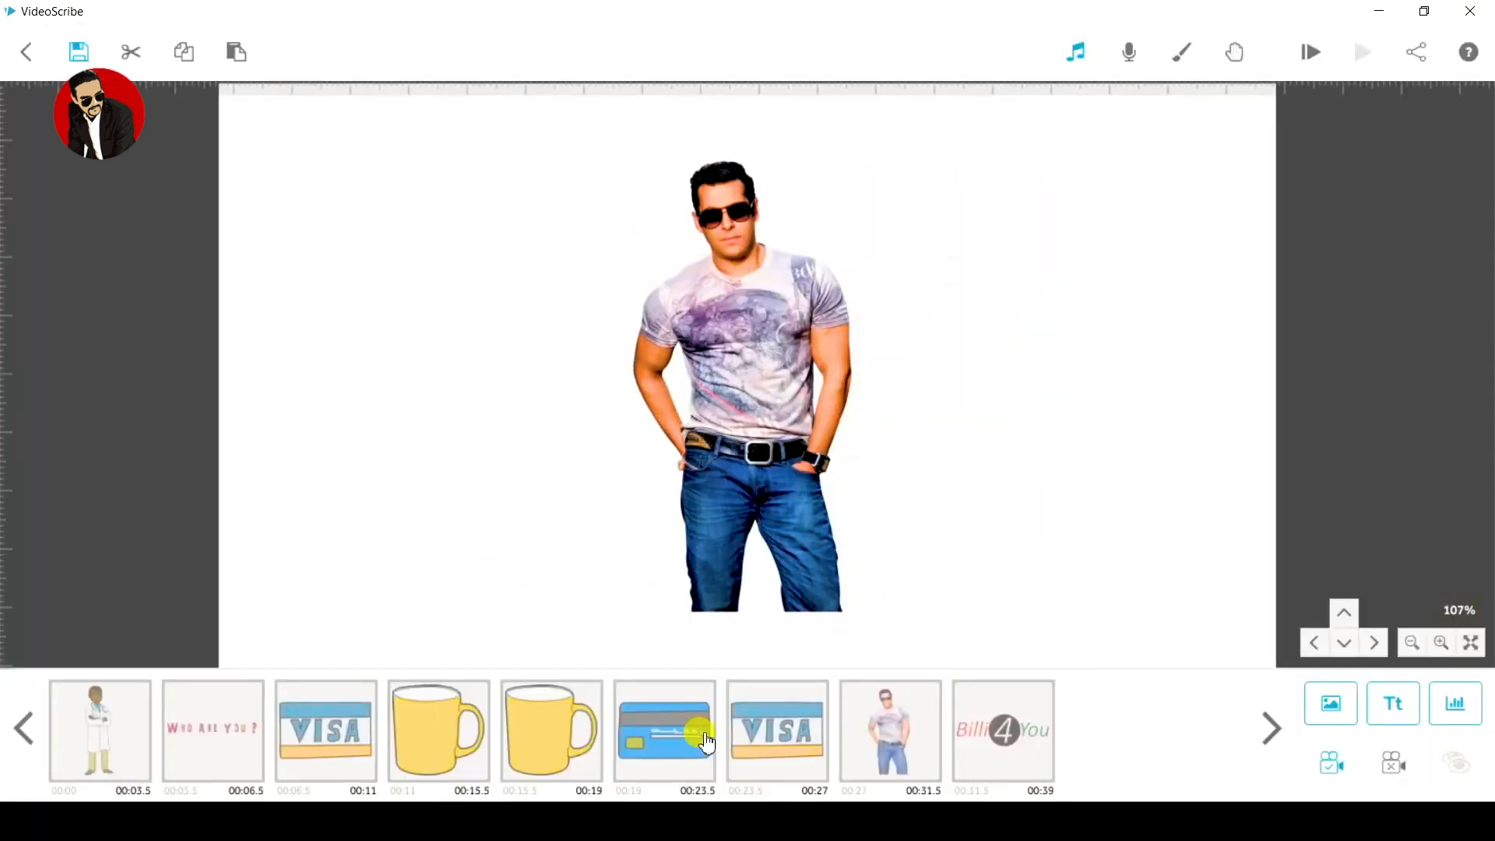
# Step: Move the Billi4You logo to the start of the timeline and preview the whole scribe from the beginning
pyautogui.click(1019, 723)
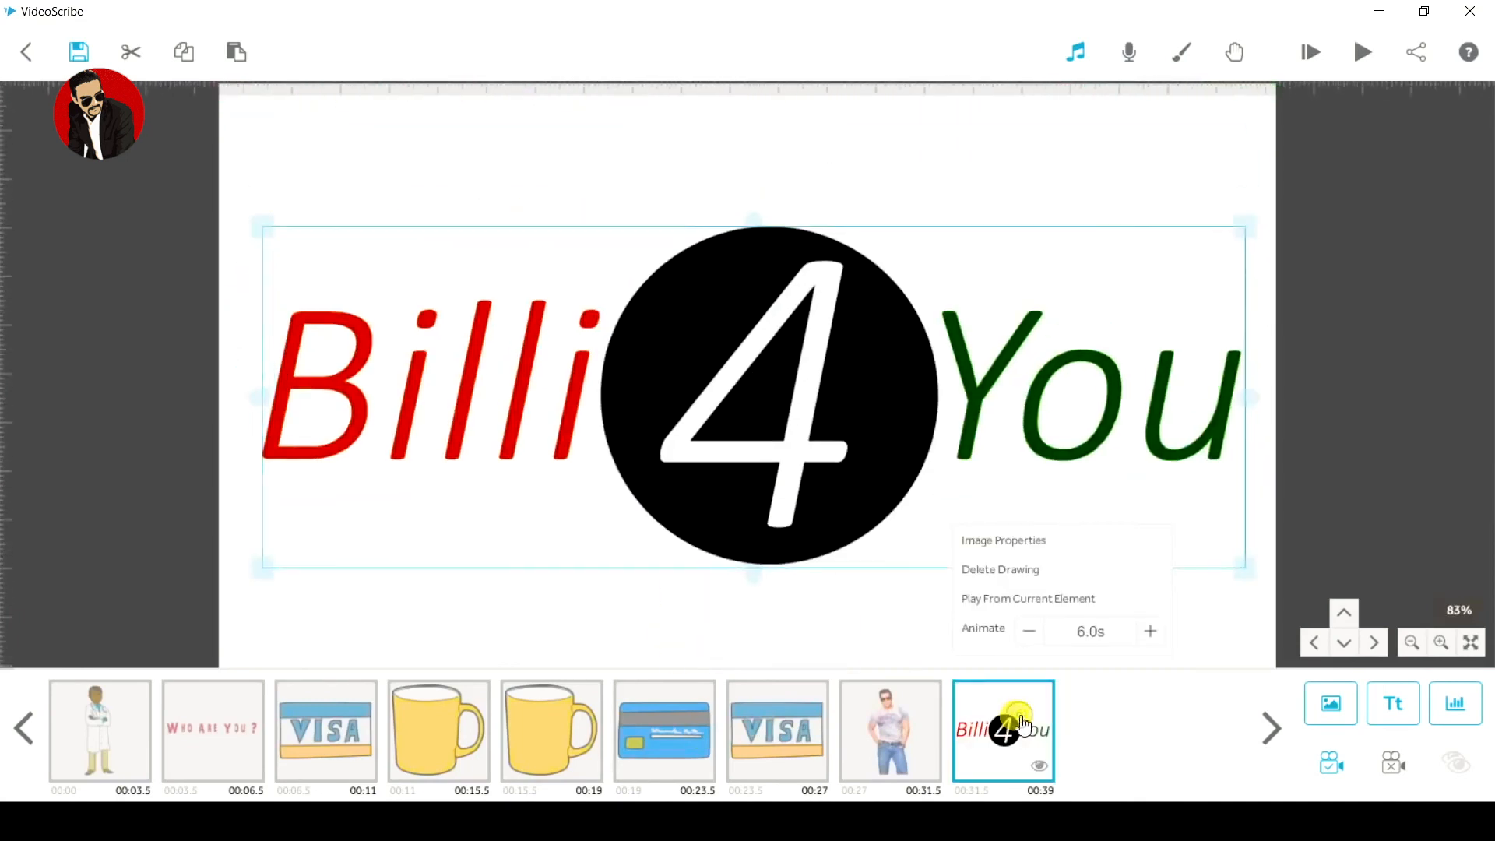
pyautogui.click(900, 193)
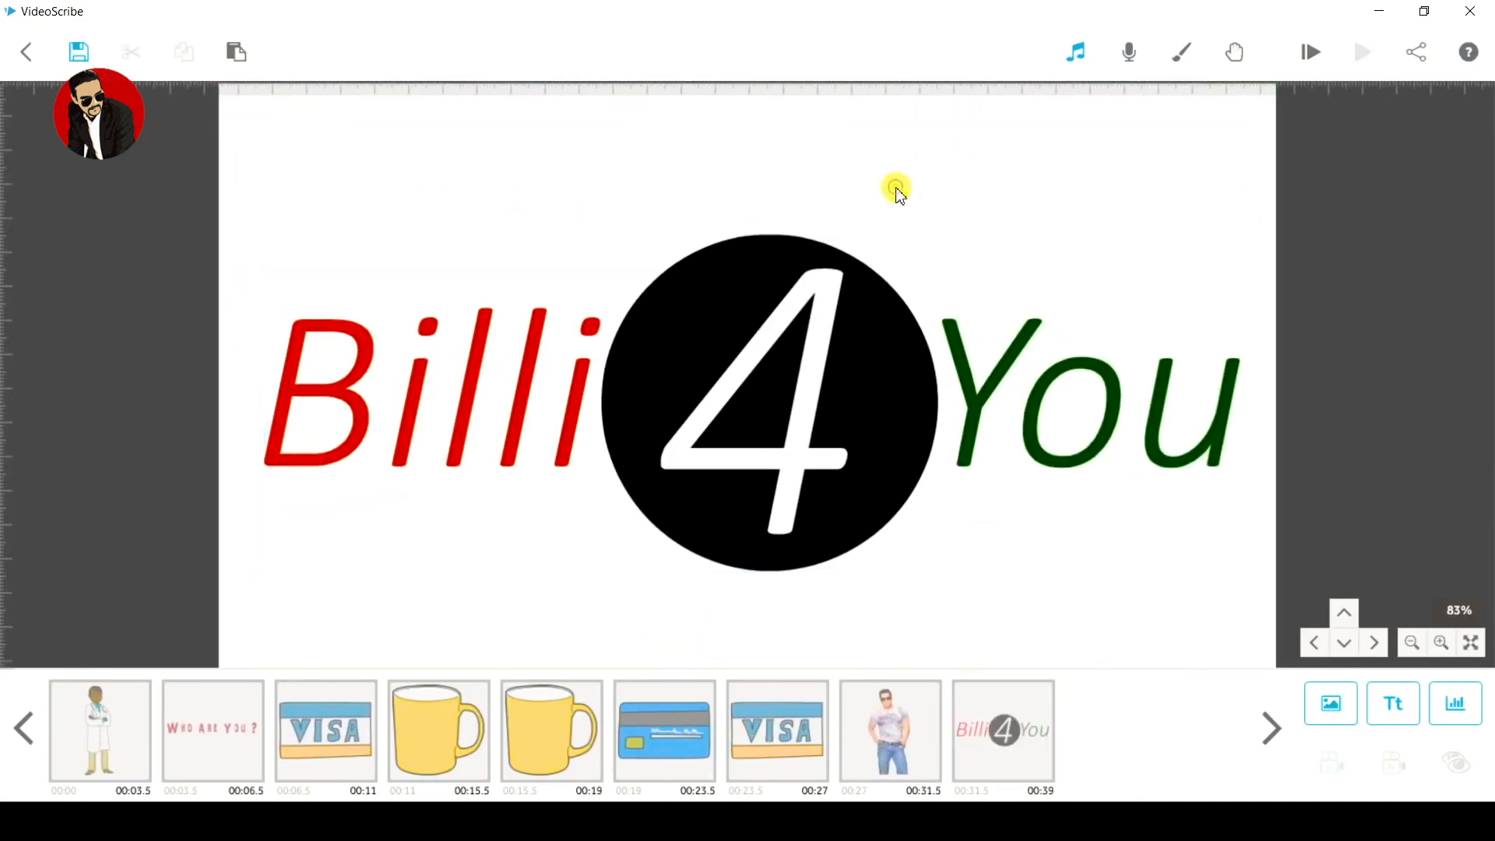
pyautogui.click(916, 343)
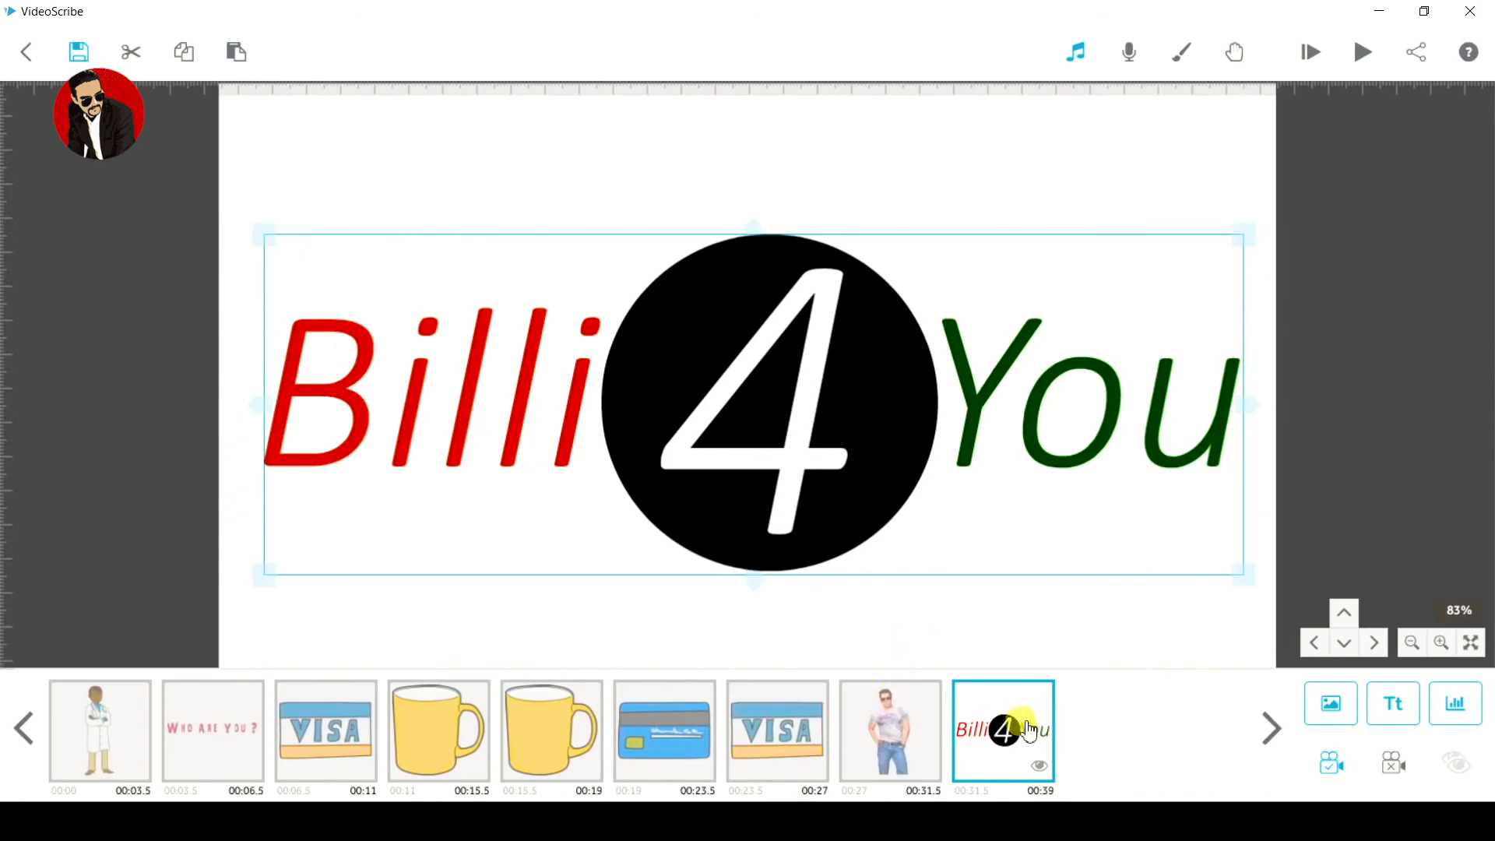
pyautogui.moveTo(1029, 732); pyautogui.dragTo(103, 740)
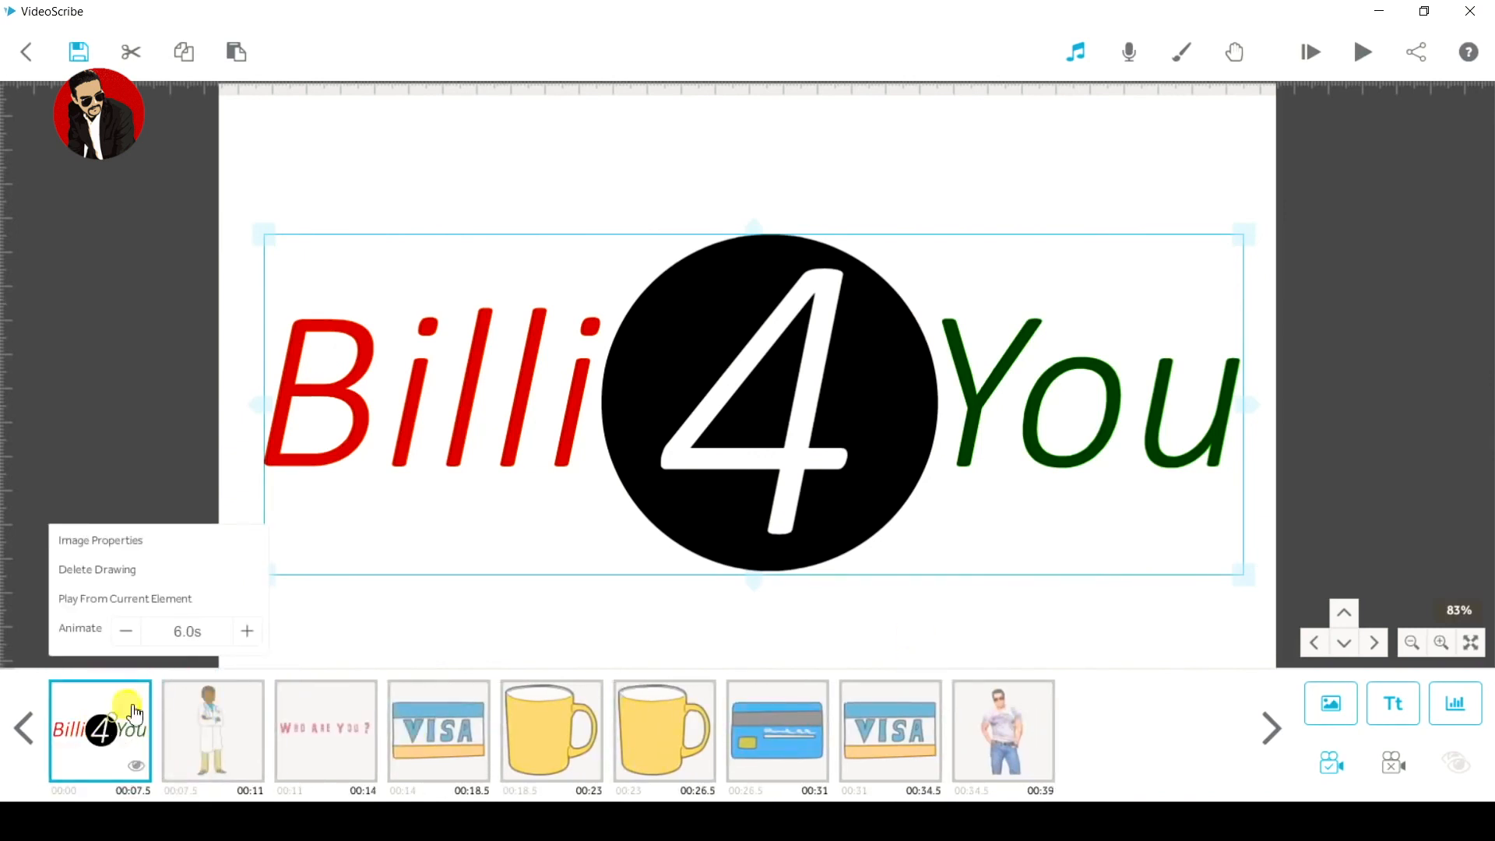
pyautogui.click(1316, 61)
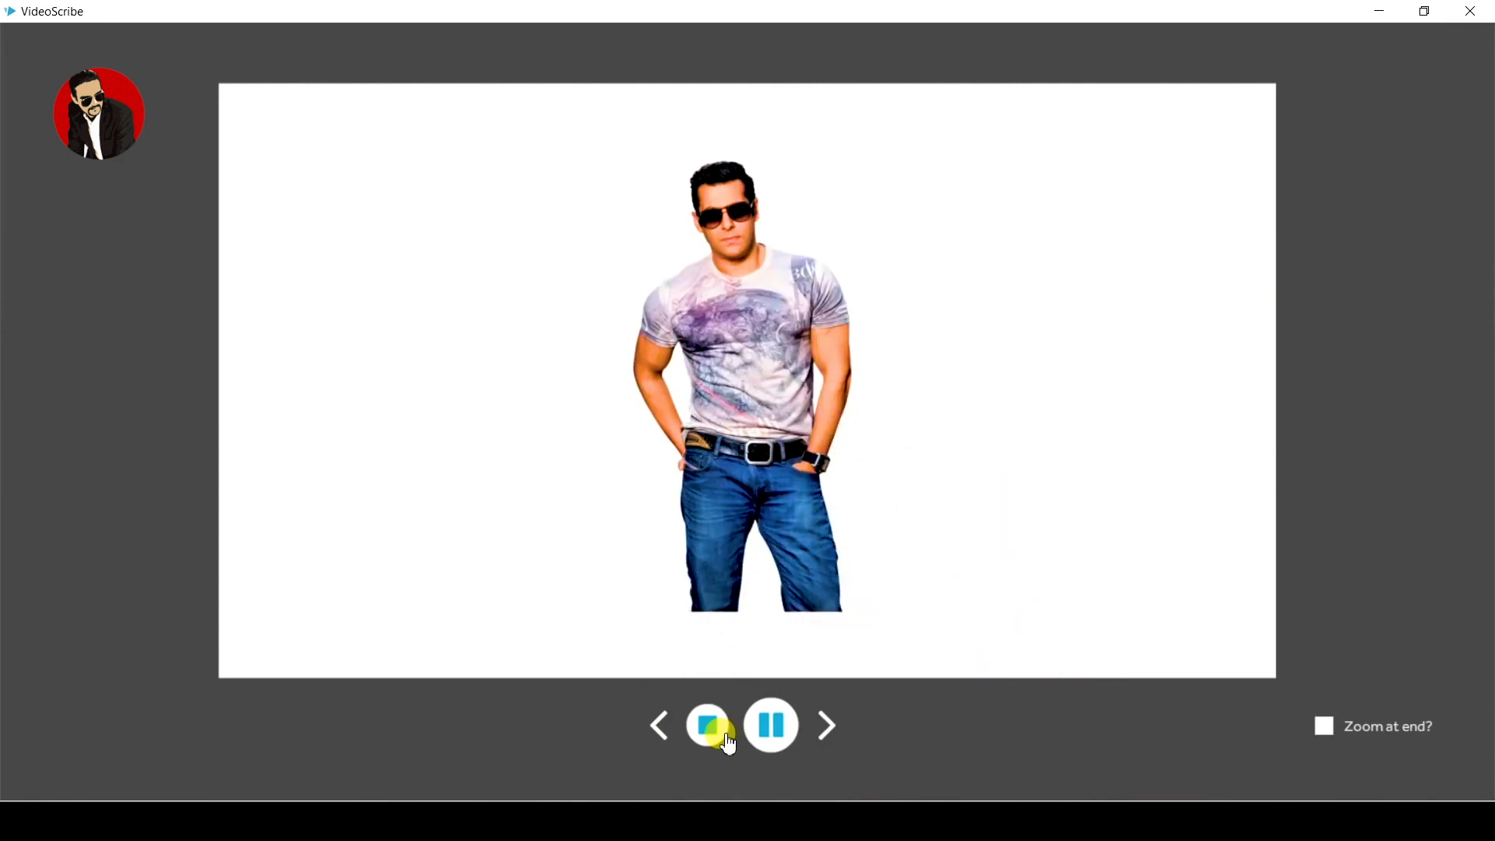
pyautogui.click(709, 726)
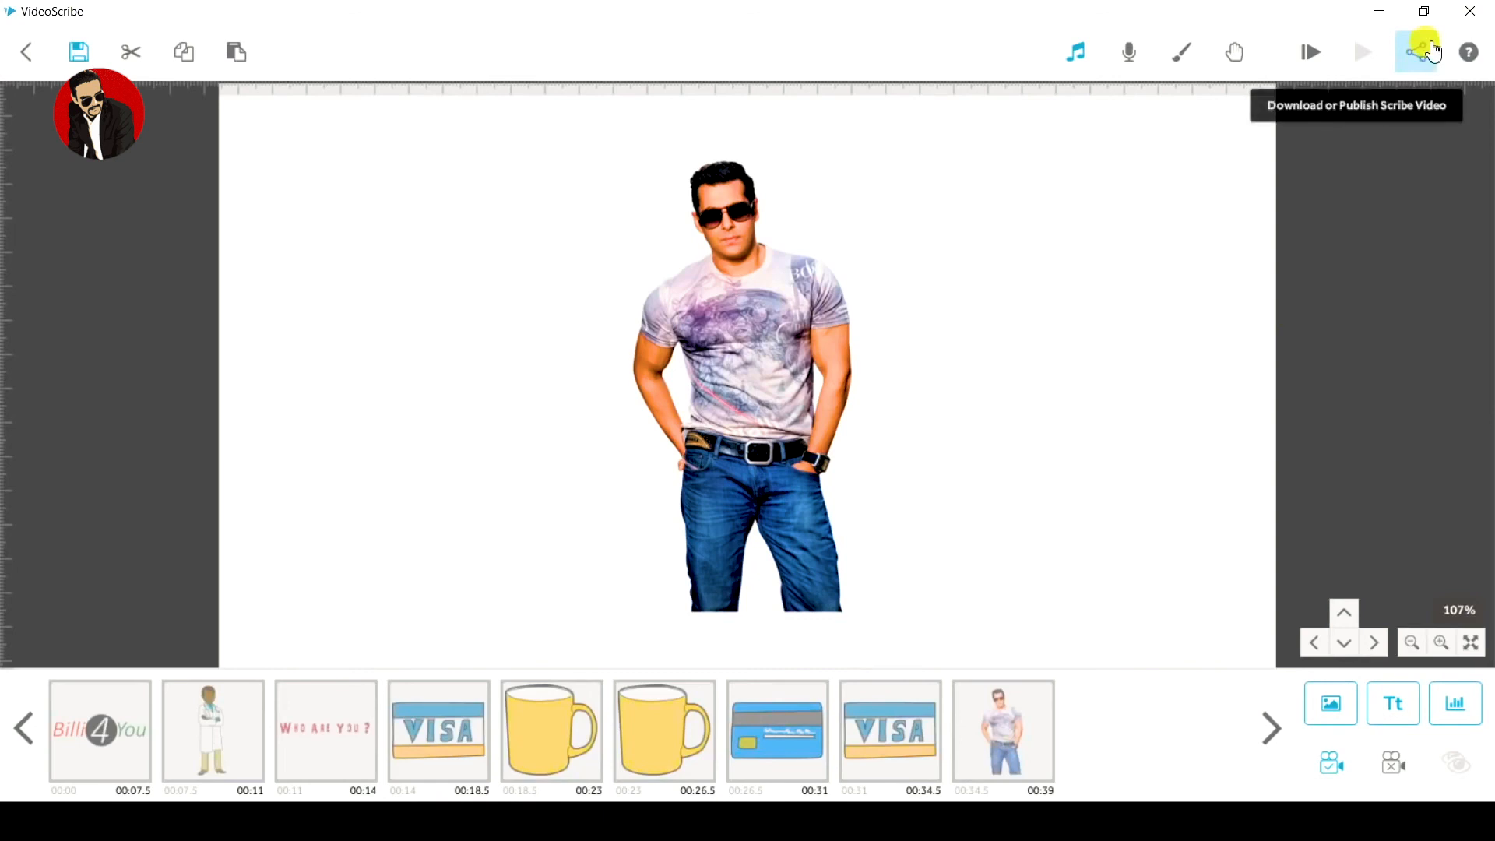
# Step: Start a download of the scribe as a video file and enter the person's first name as the file name
pyautogui.click(1433, 52)
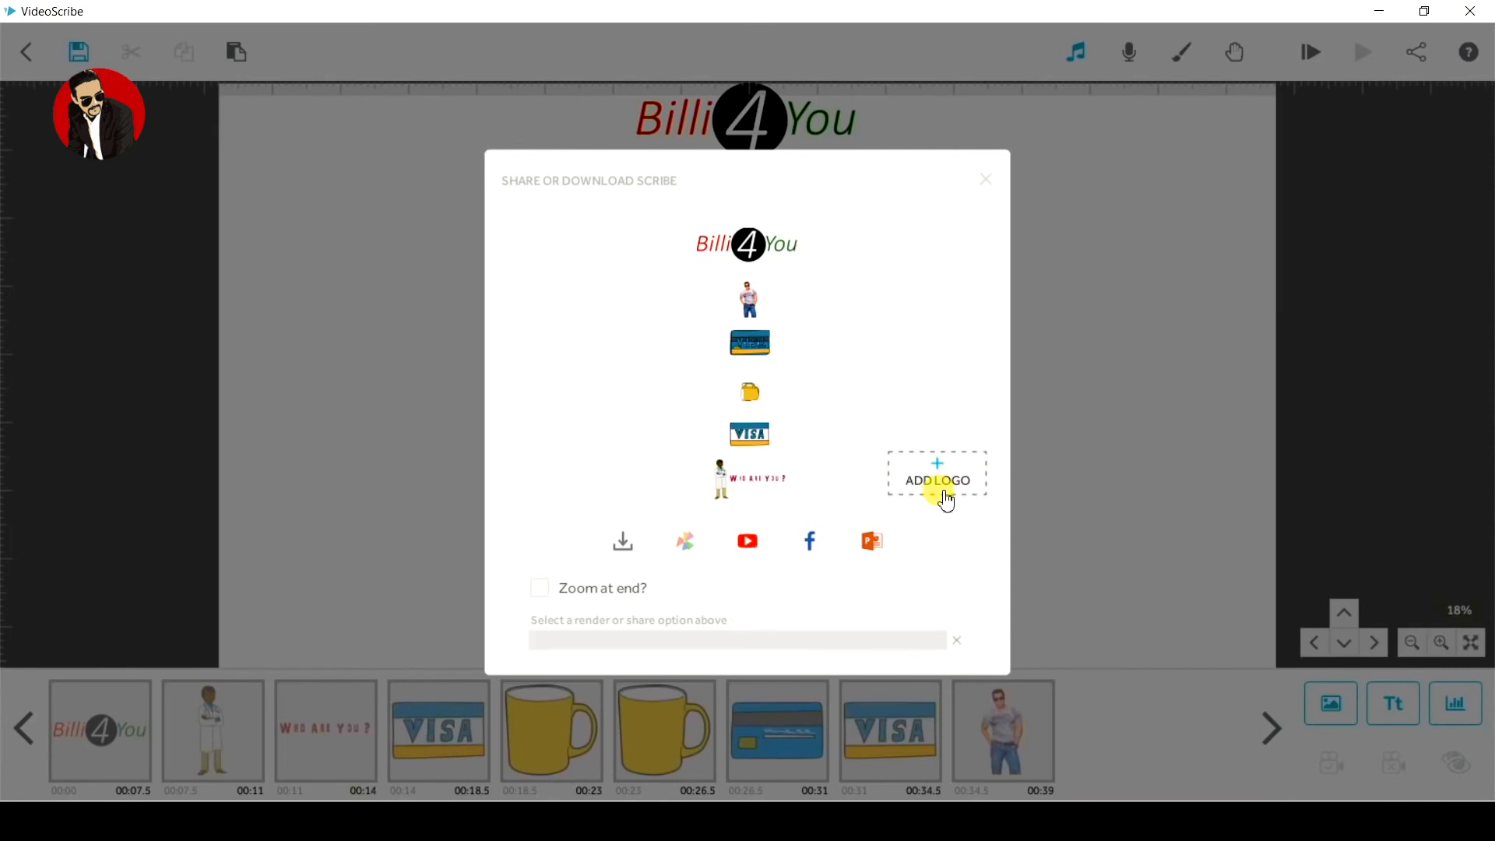
pyautogui.click(623, 539)
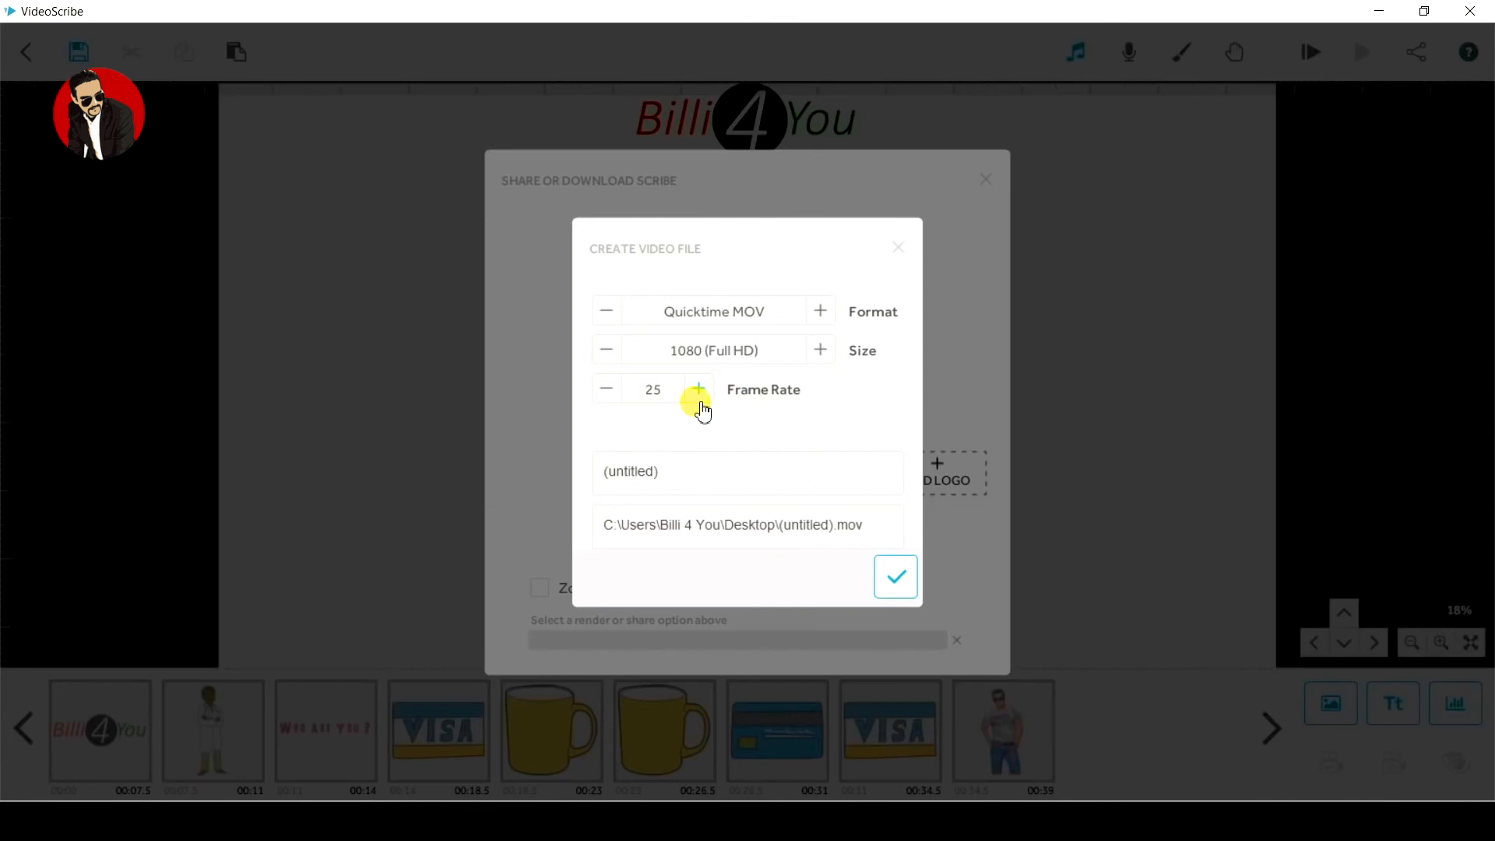
pyautogui.write('Tausif')
# Step: Set the Pictures folder as the output location and start rendering the scribe as a 1080 (Full HD) Quicktime MOV
pyautogui.click(837, 530)
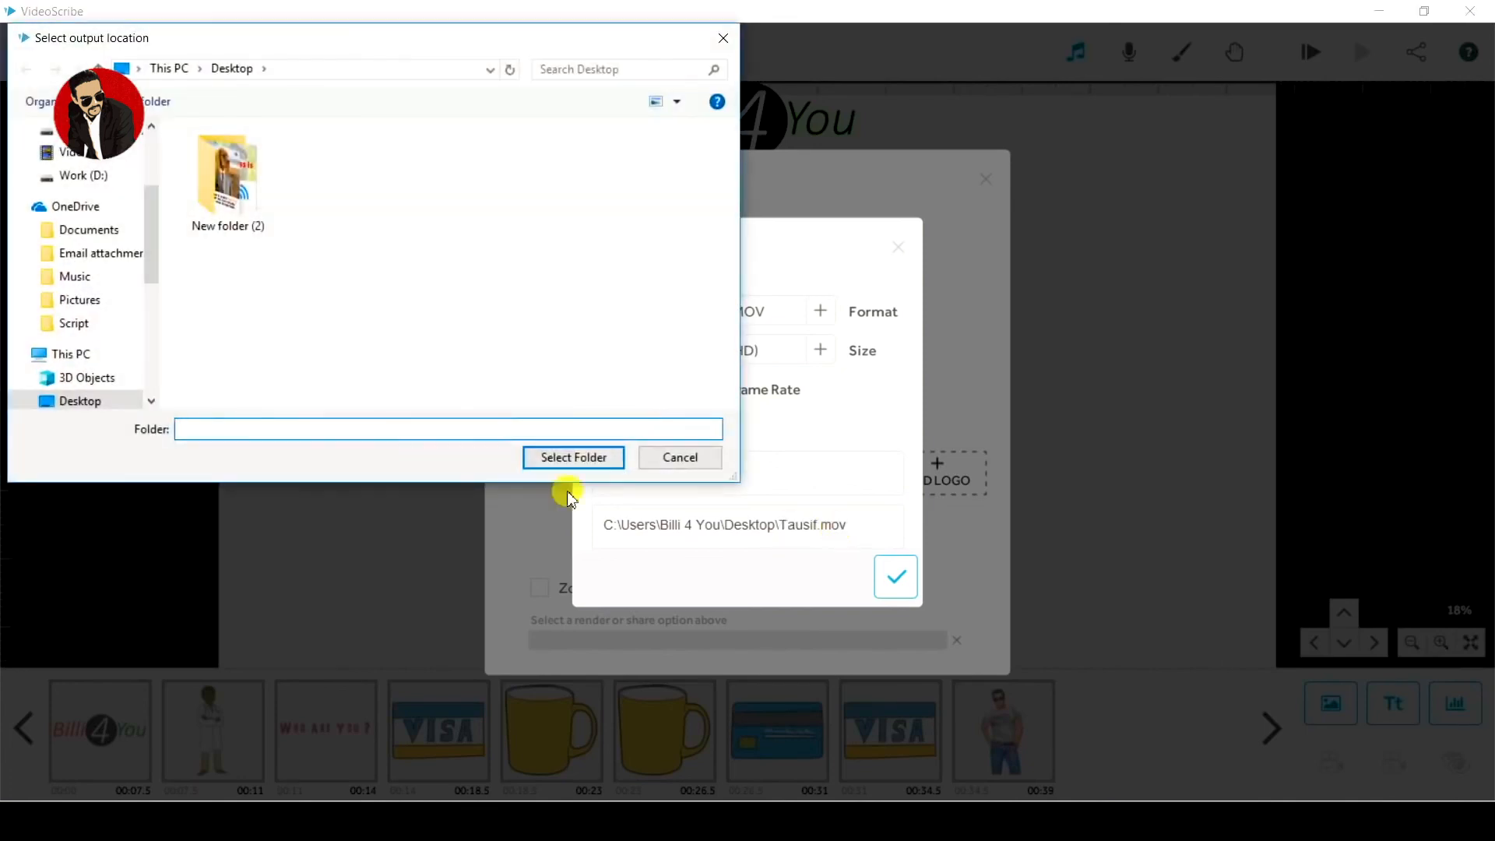
pyautogui.moveTo(156, 243); pyautogui.dragTo(152, 299)
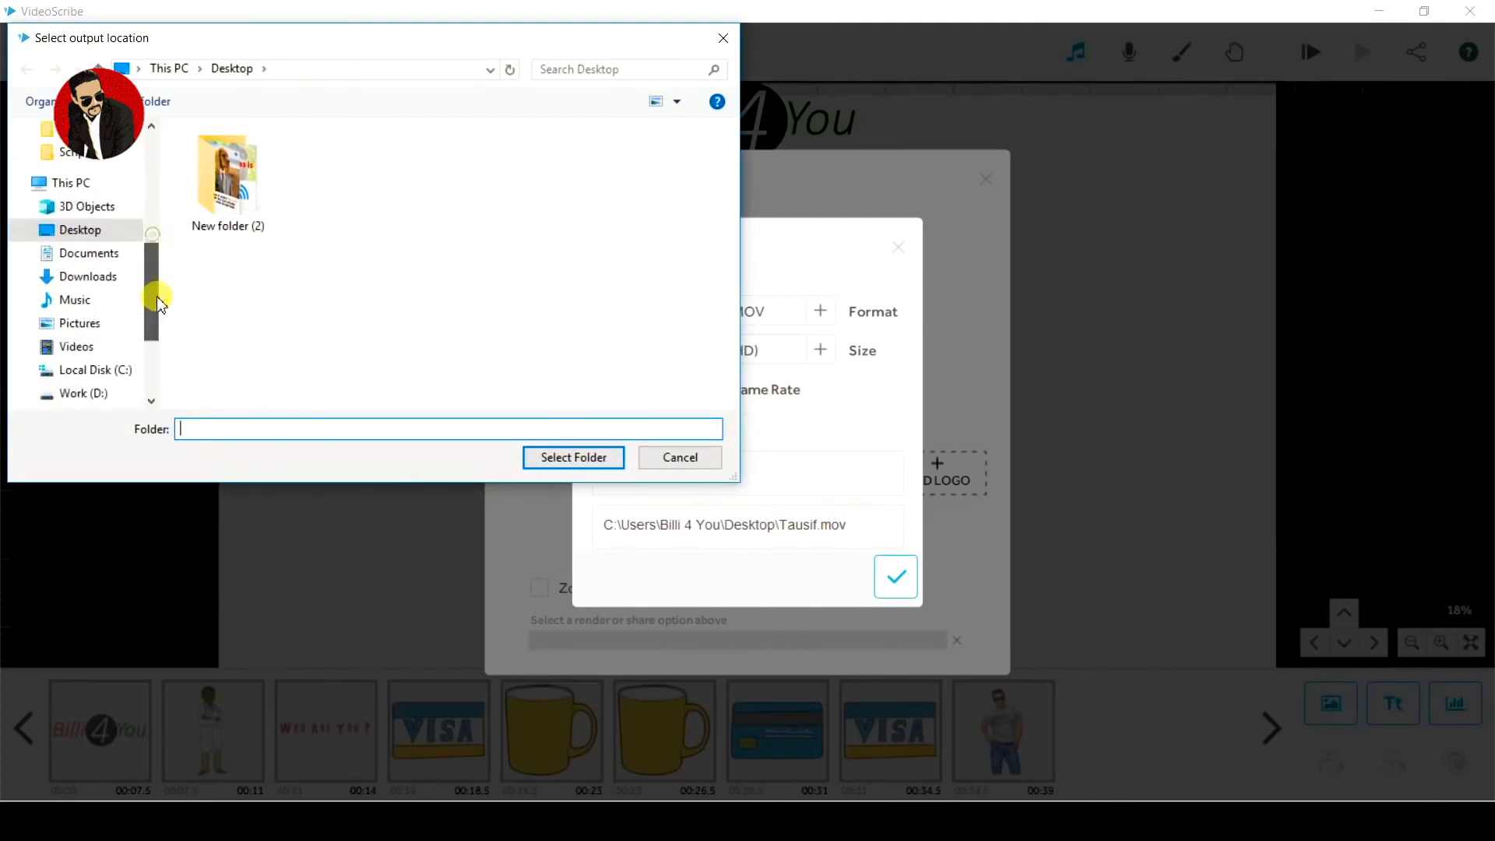
pyautogui.click(81, 328)
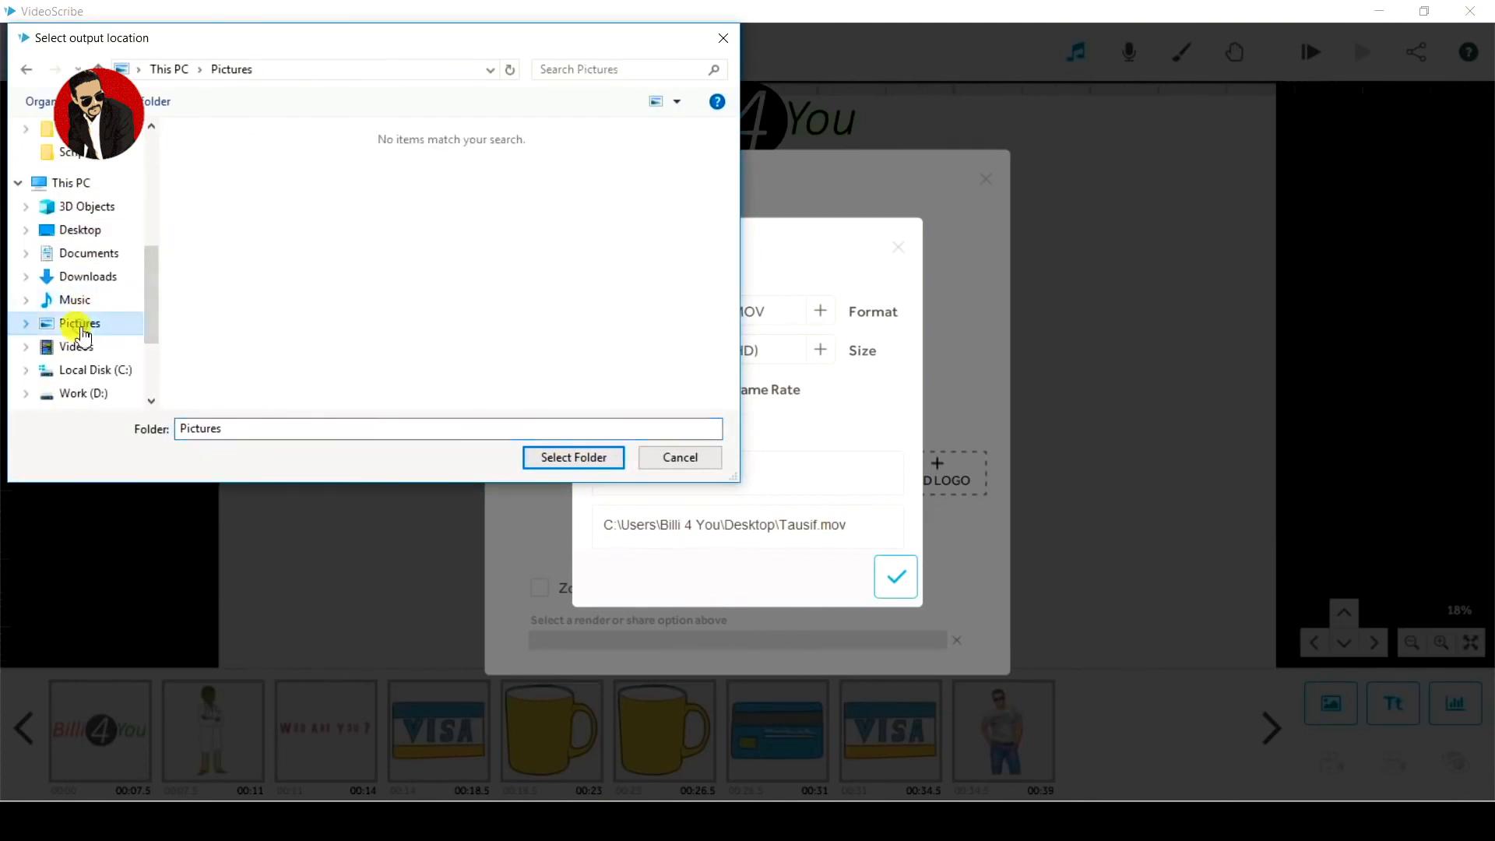
pyautogui.click(577, 458)
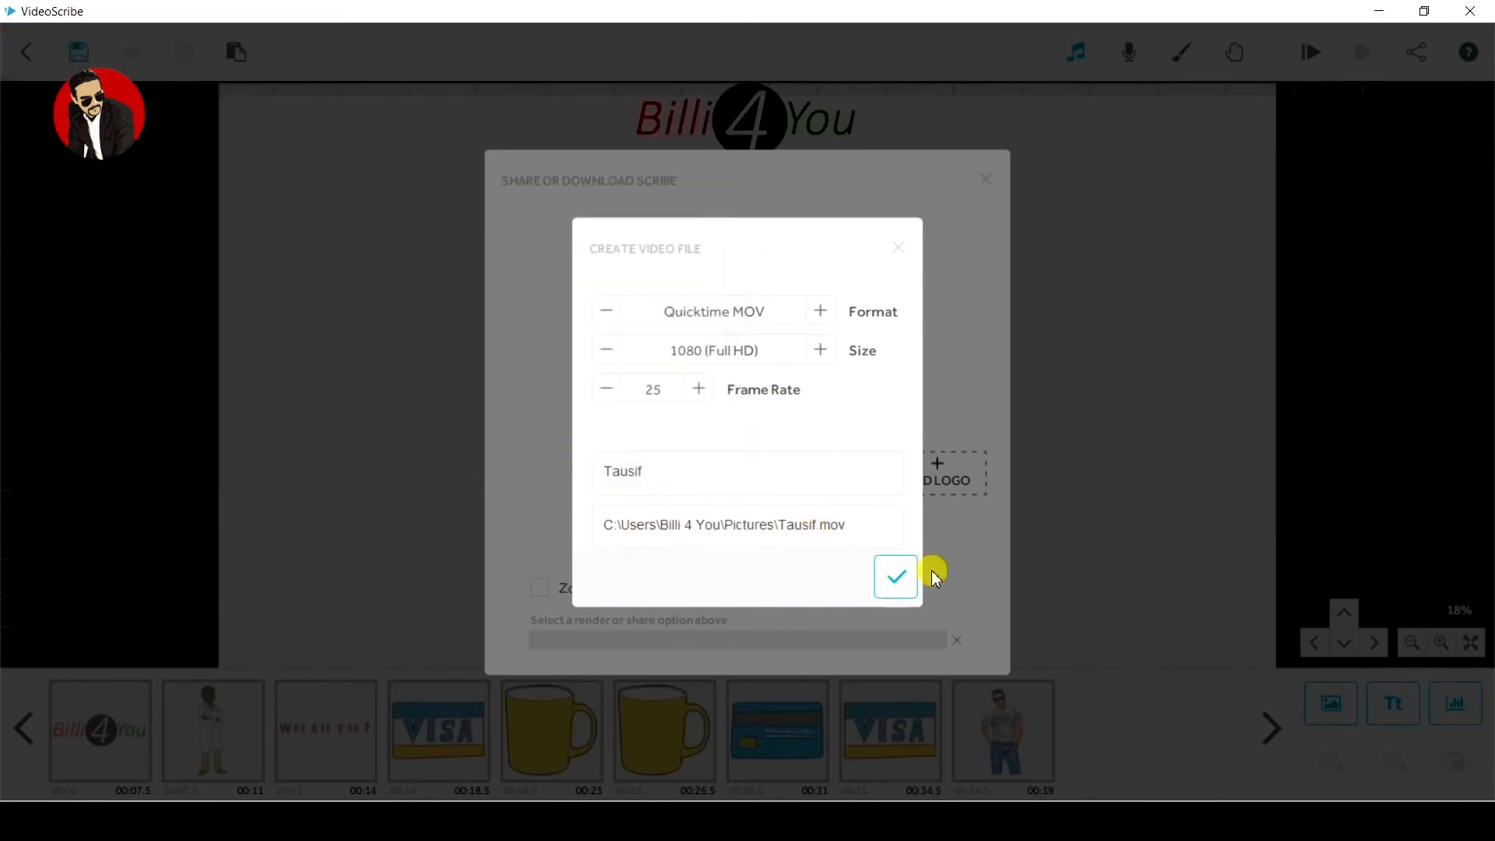
pyautogui.click(902, 577)
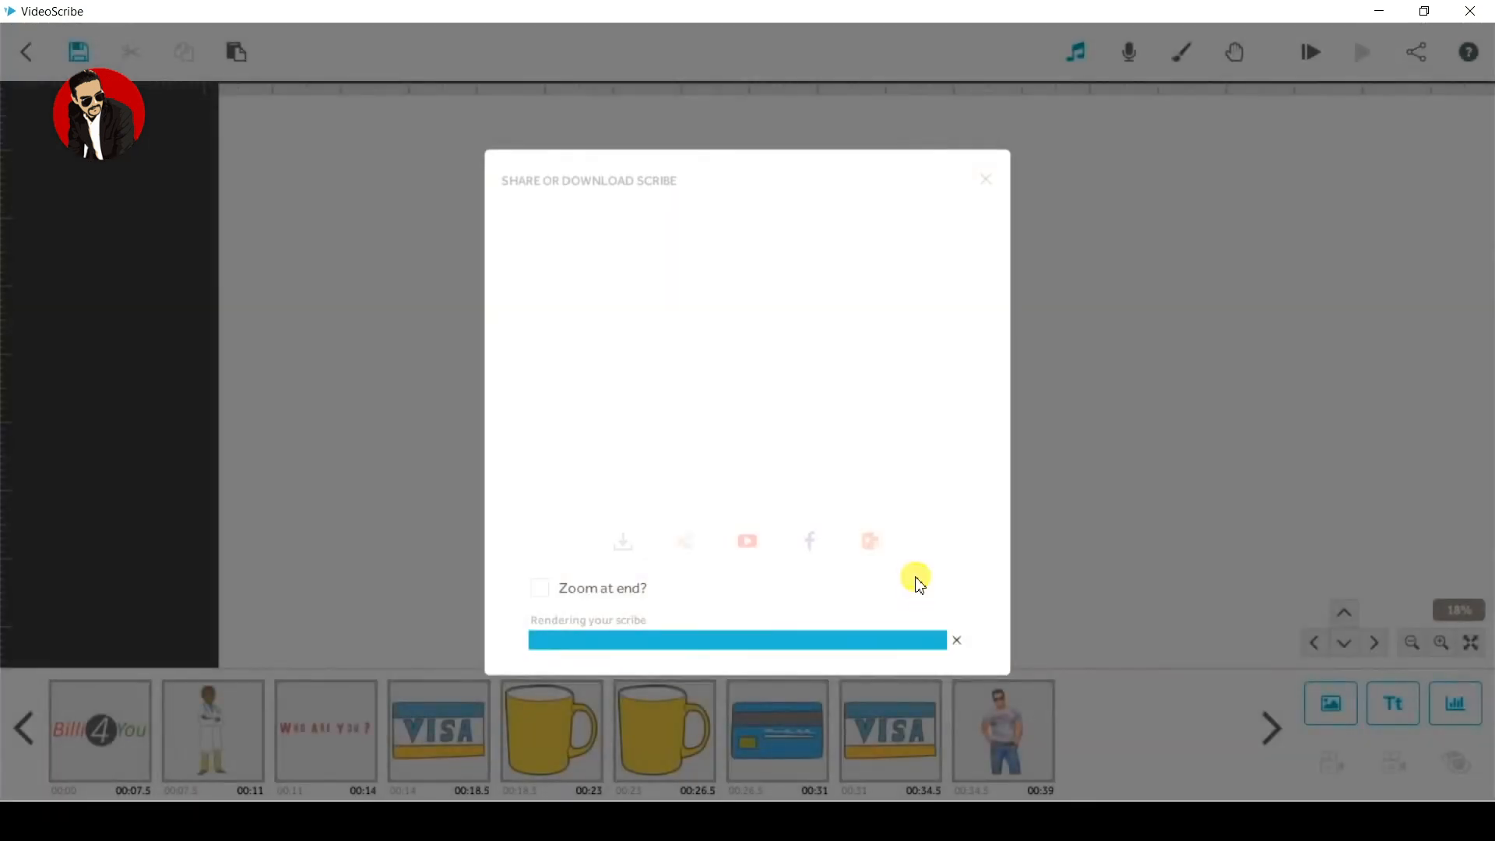